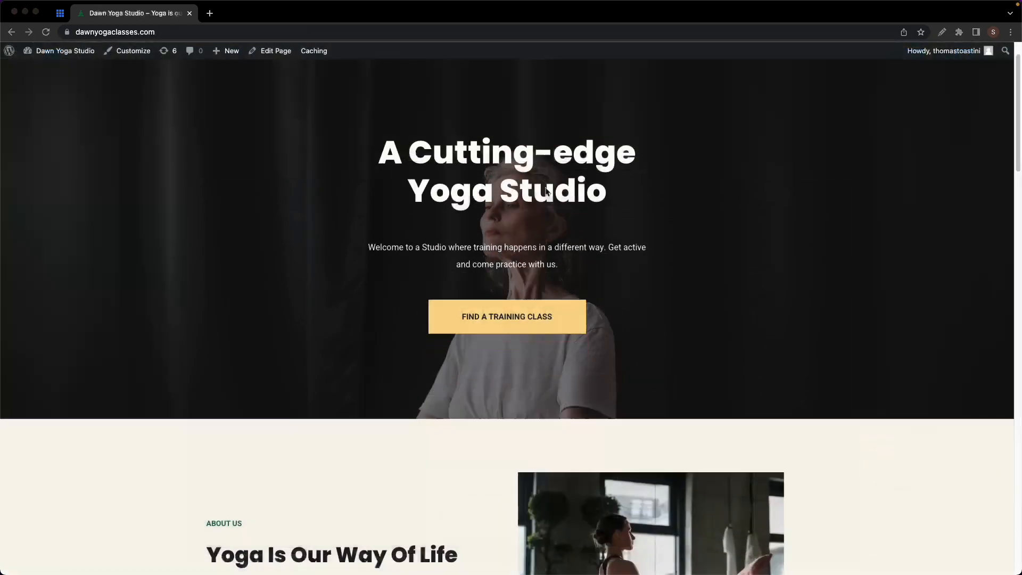
- Scroll through the Neve theme page and highlight its active installations count
scroll(546, 192, down, 10)
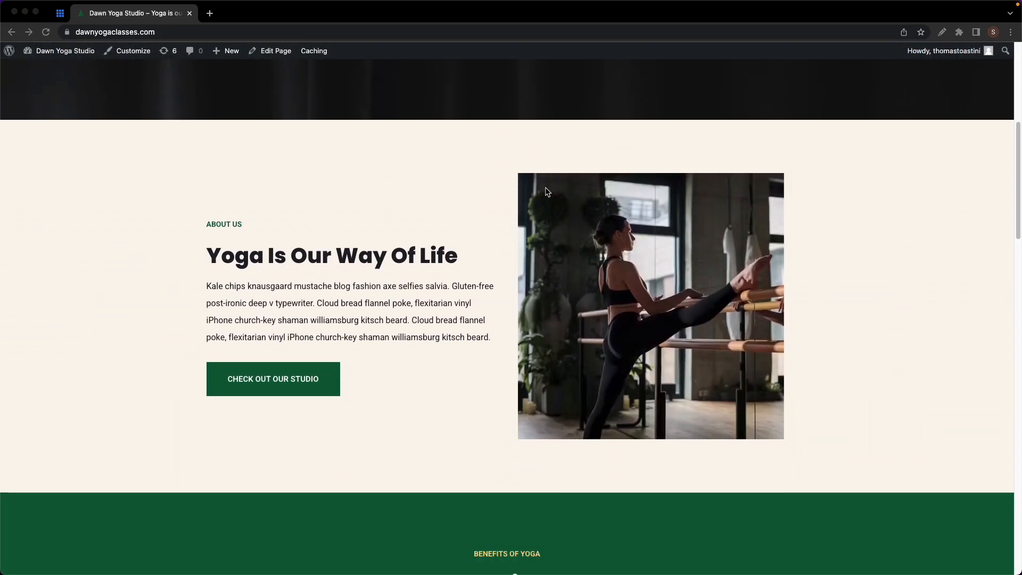
scroll(547, 192, down, 12)
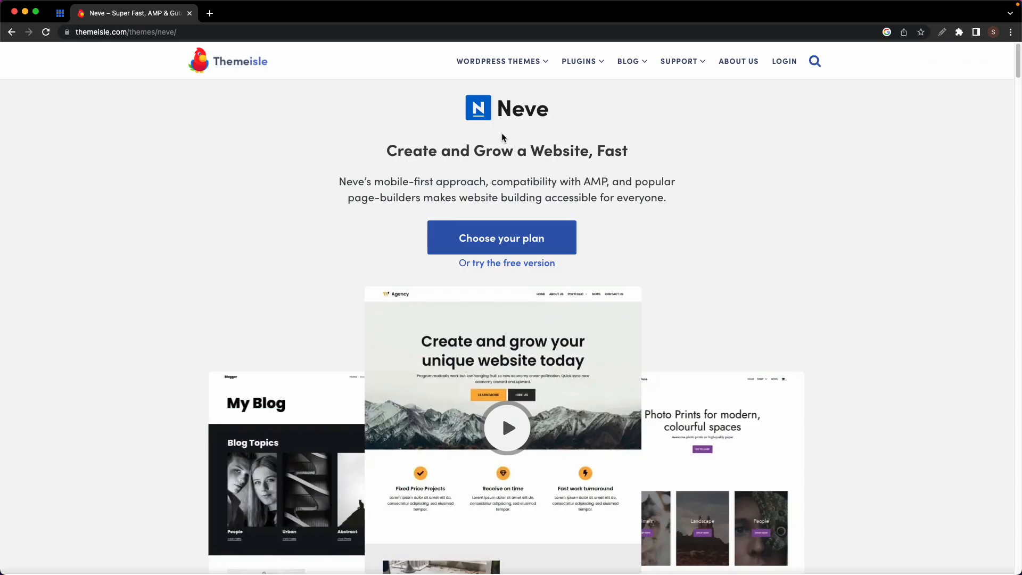
scroll(502, 133, down, 15)
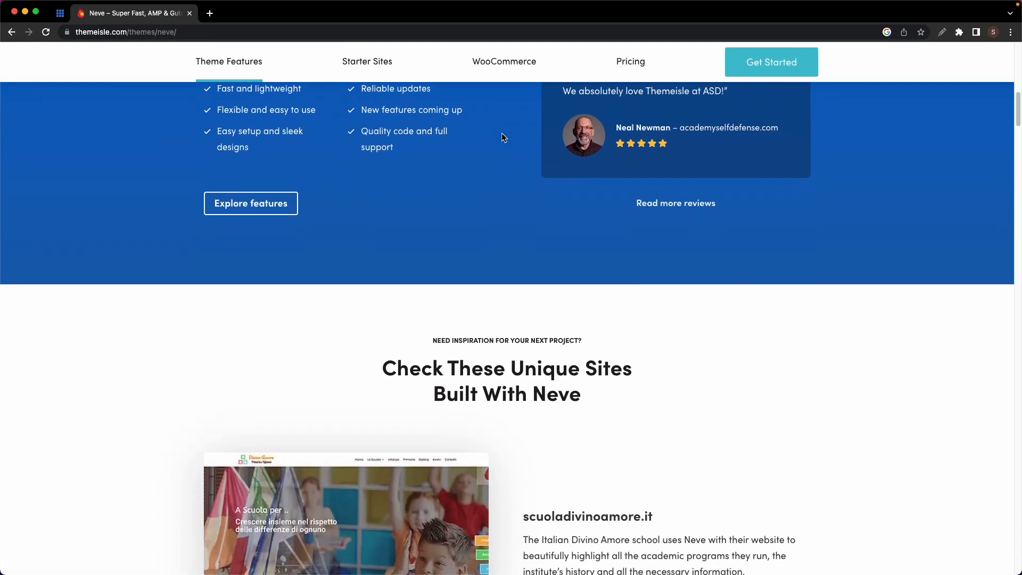
scroll(501, 138, down, 20)
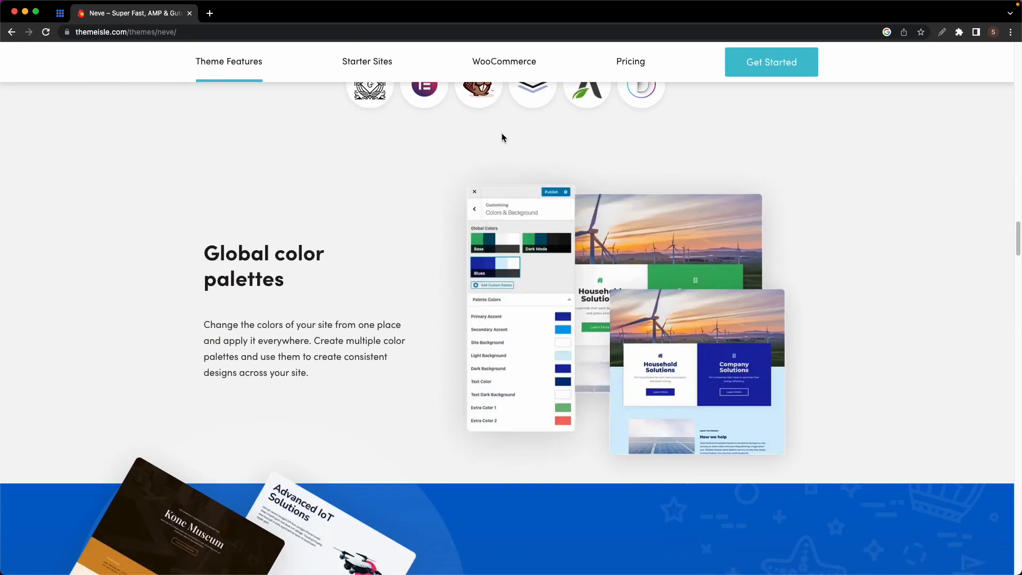
scroll(502, 137, down, 5)
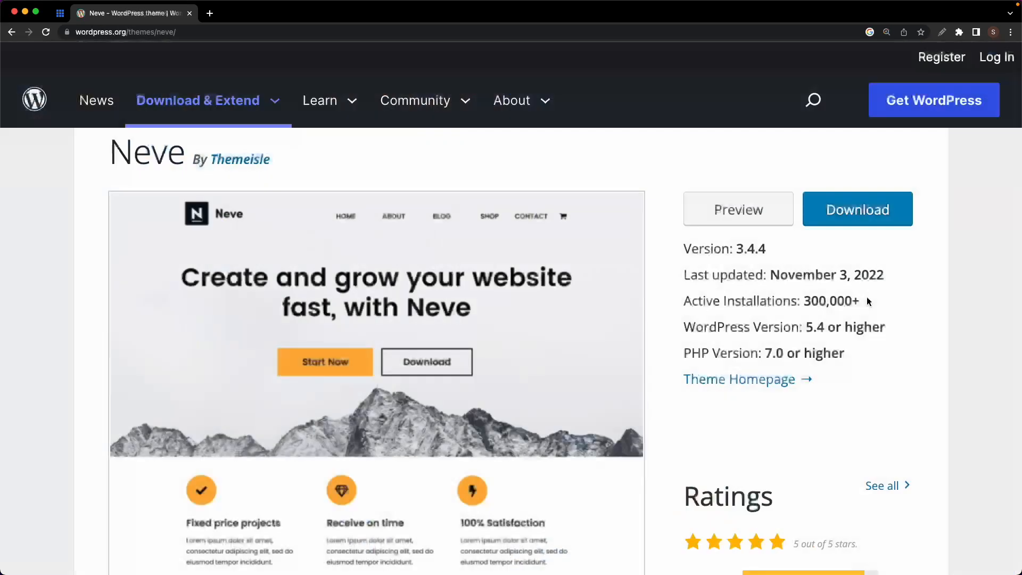
drag(860, 301, 680, 303)
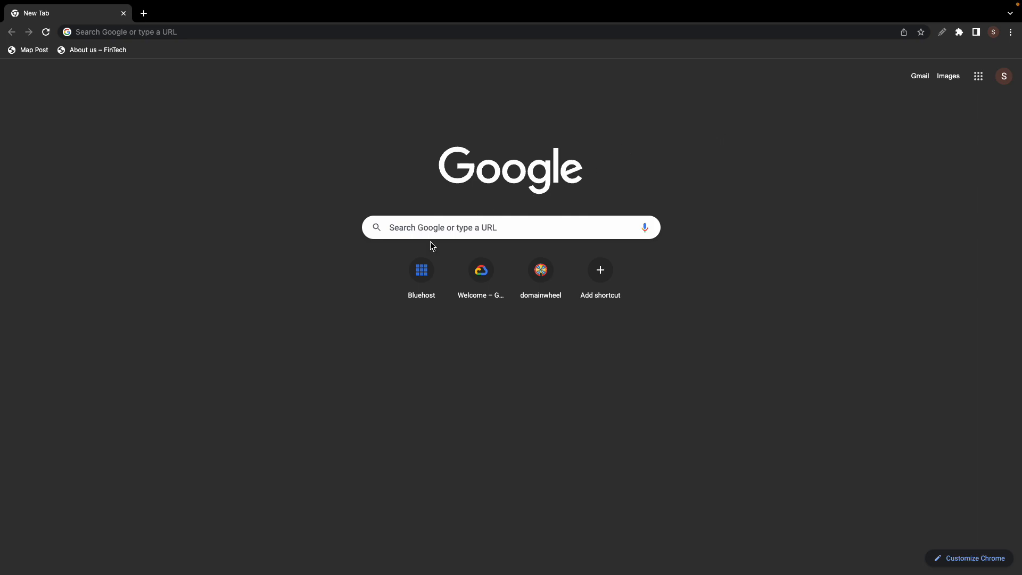
- Go to Bluehost's ThemeIsle special offer page from the new tab shortcut
click(423, 272)
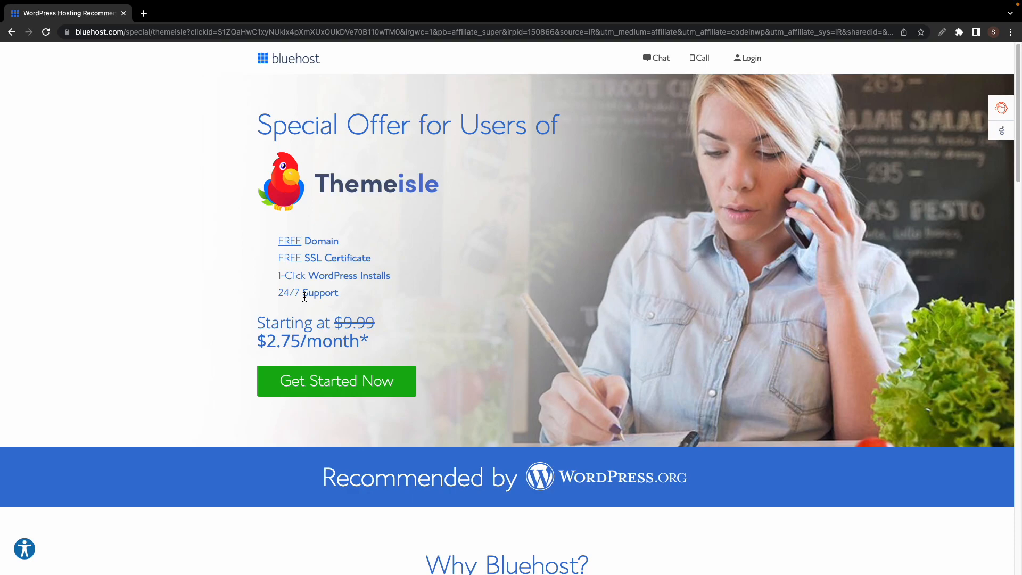
- Start the Bluehost signup and select the BASIC plan at $2.75/month
click(320, 379)
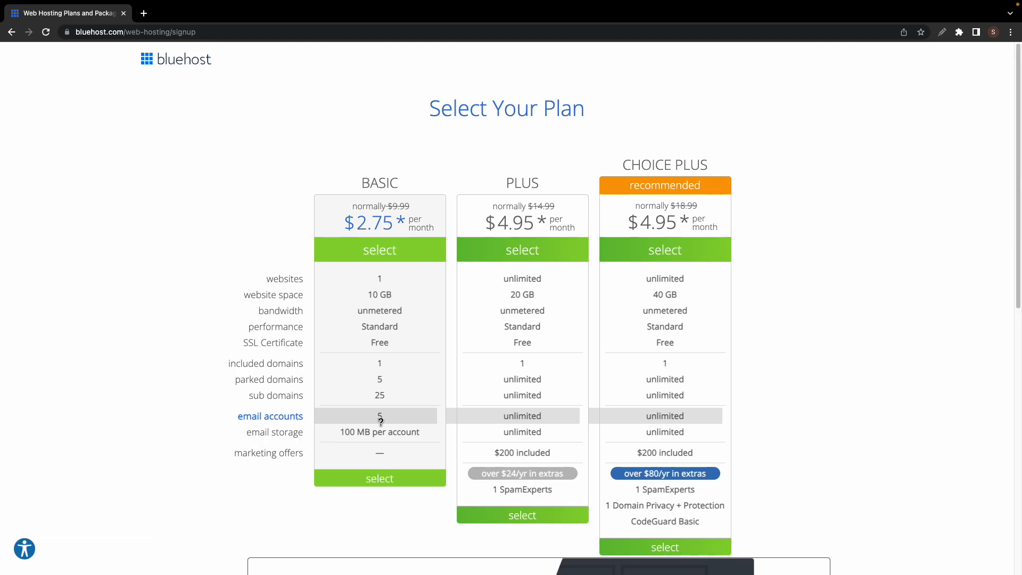
click(383, 479)
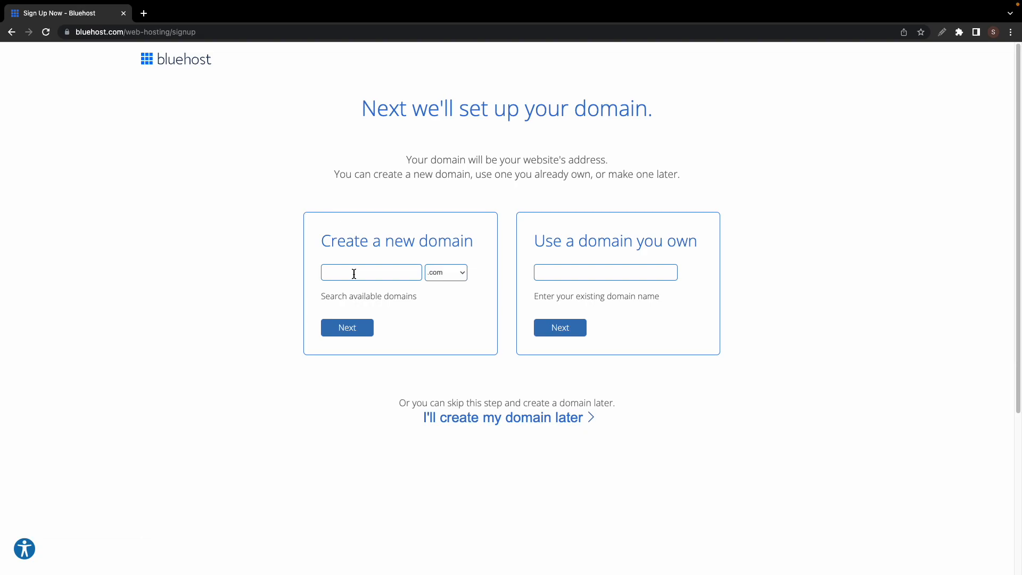
- Enter dawnyogaclasses as a new .com domain and check its availability
click(449, 273)
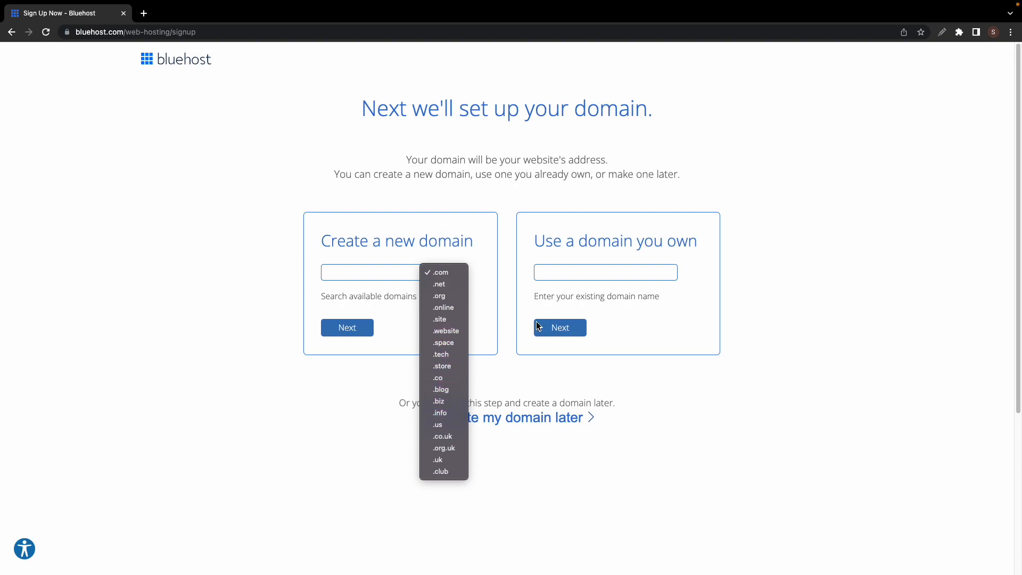
click(505, 285)
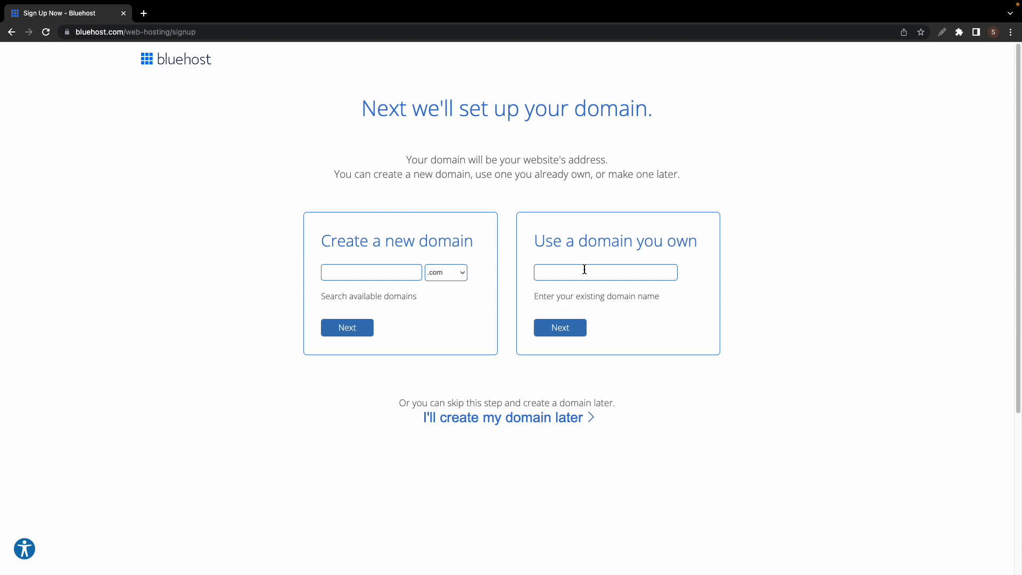
key(shift+Tab)
text(dawnyogaclasses.com)
click(456, 274)
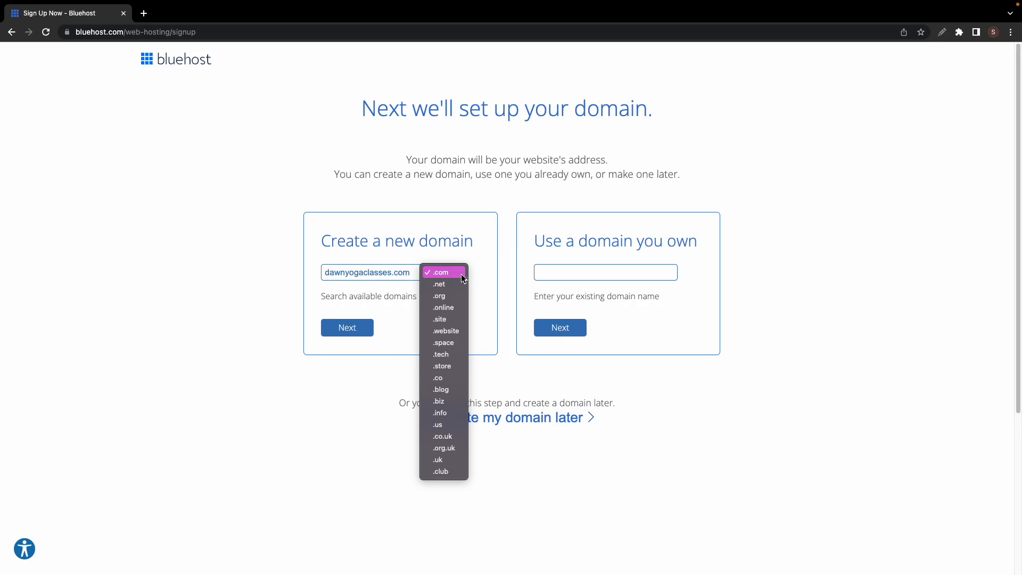
click(476, 275)
click(343, 327)
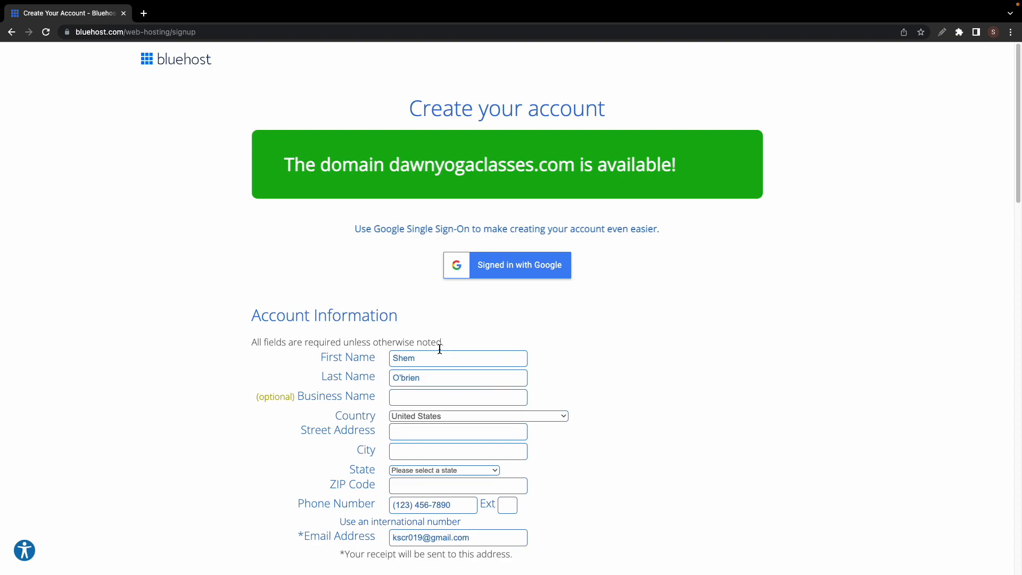
- Remove Domain Privacy + Protection, Codeguard Basic and SiteLock Security from the order, leaving $33.00
scroll(440, 349, down, 6)
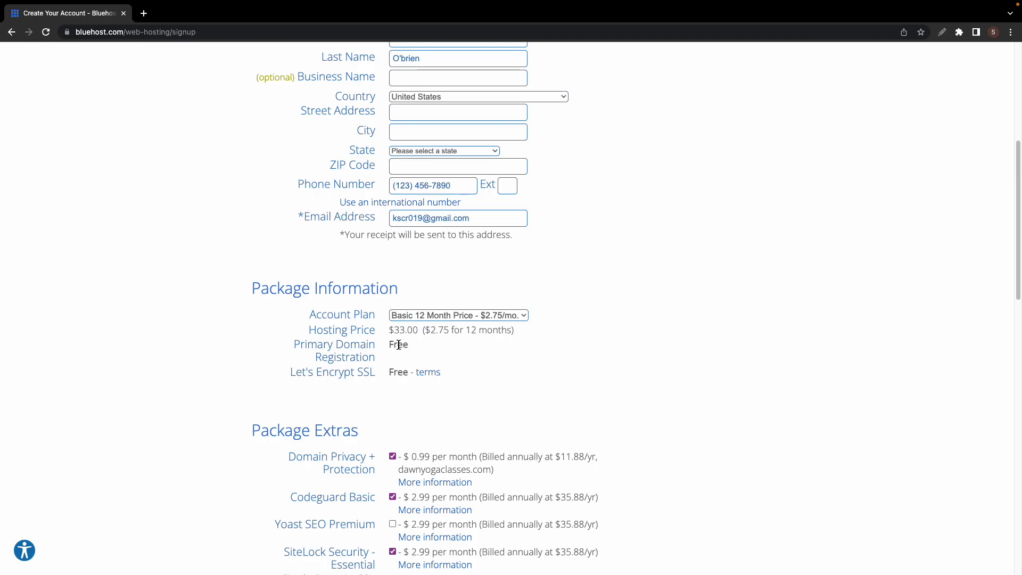
scroll(398, 345, down, 3)
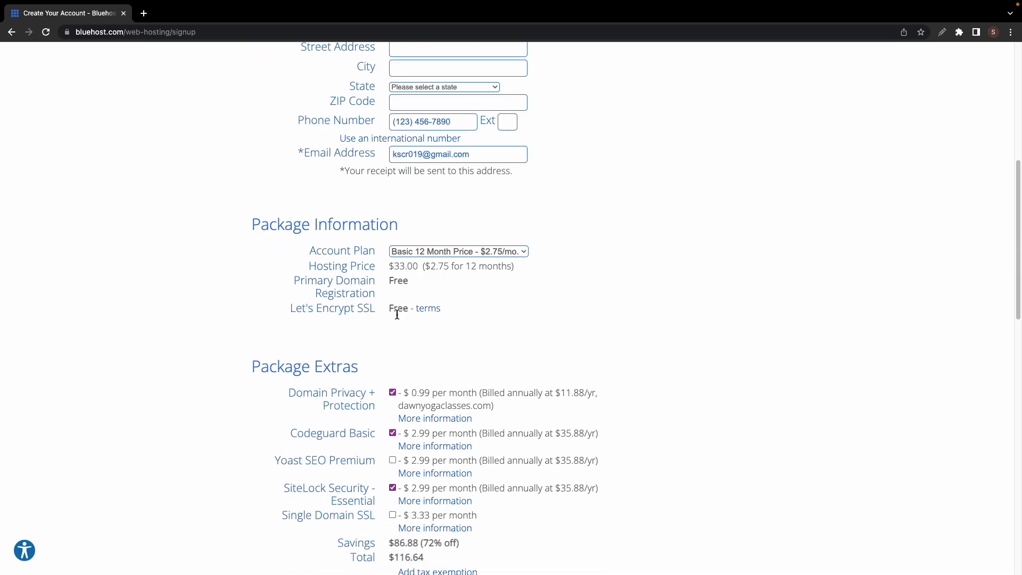
scroll(397, 315, down, 3)
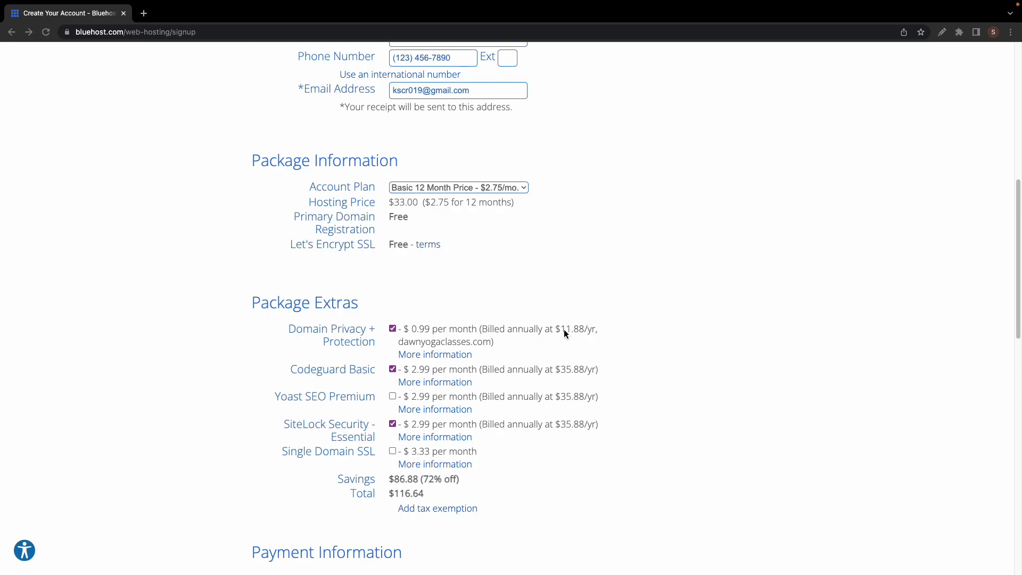
click(393, 329)
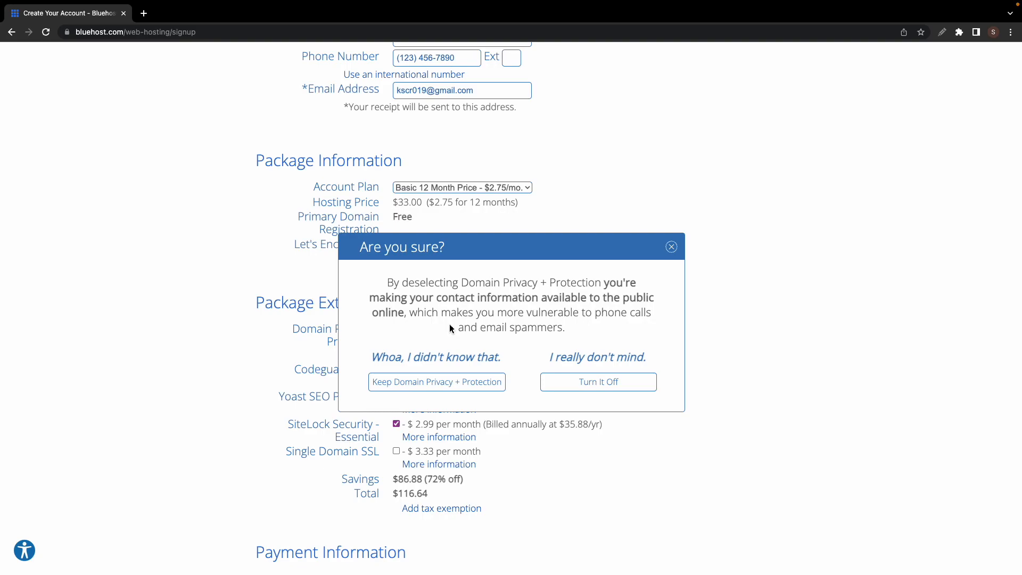
click(593, 385)
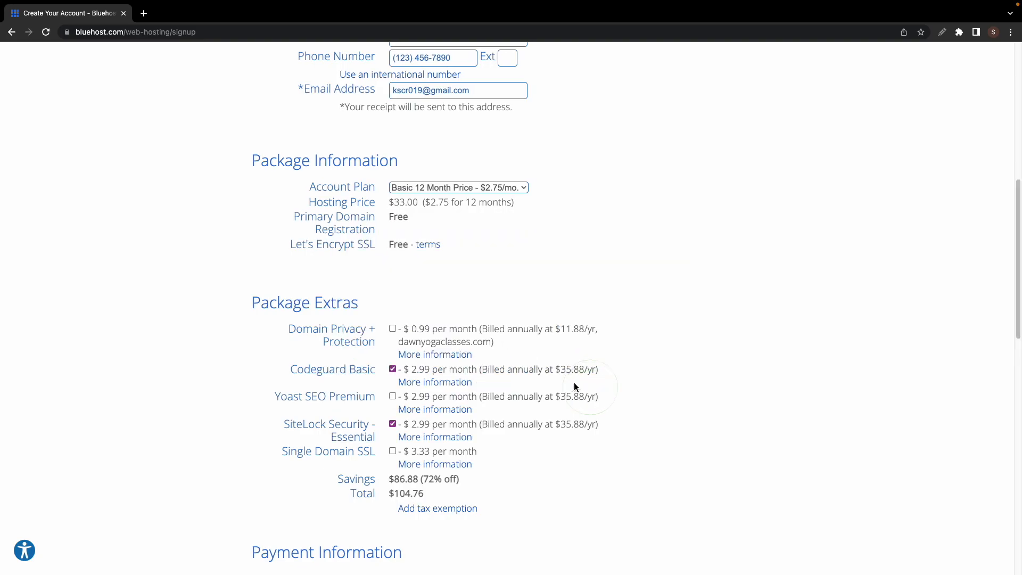
click(393, 368)
click(393, 424)
- Accept the Terms of Service and submit payment for the Basic hosting order
scroll(394, 437, down, 4)
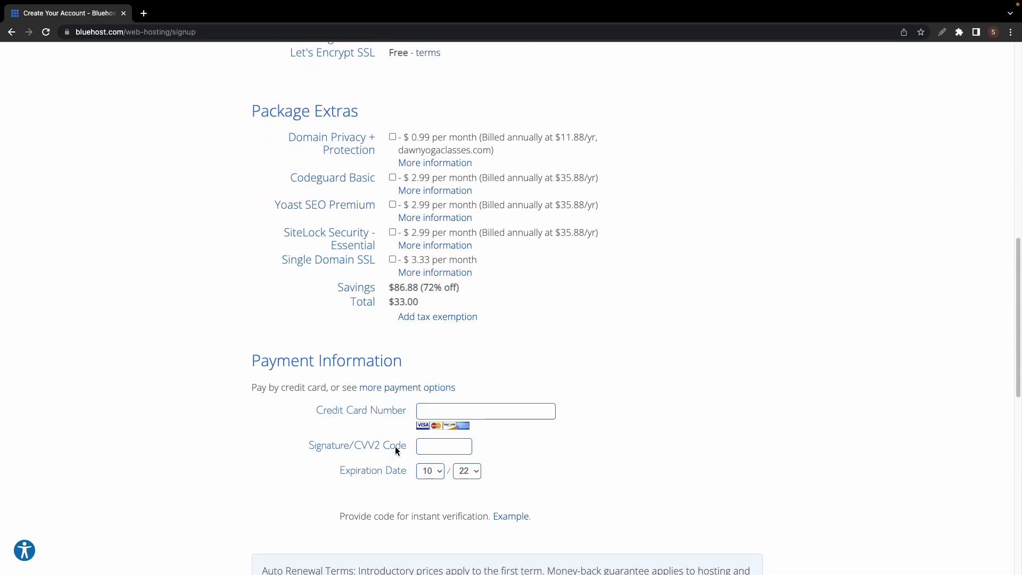
scroll(395, 448, down, 6)
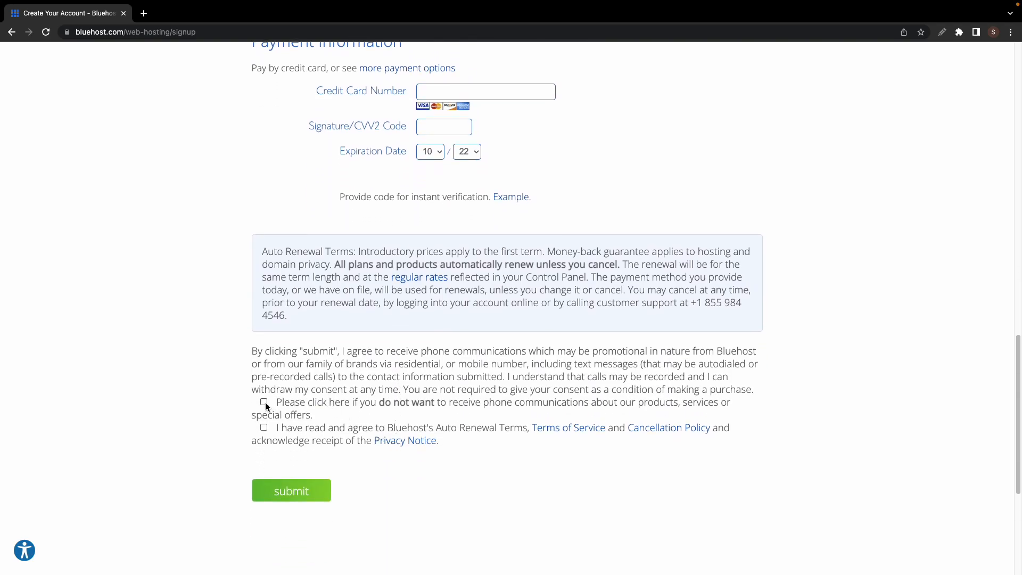
click(265, 427)
scroll(309, 429, up, 8)
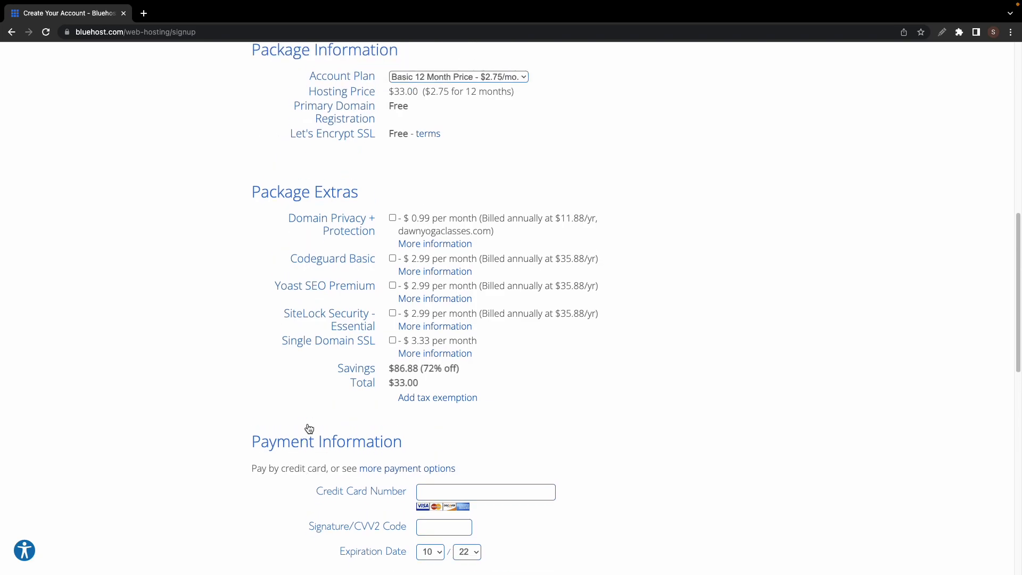
scroll(308, 425, down, 12)
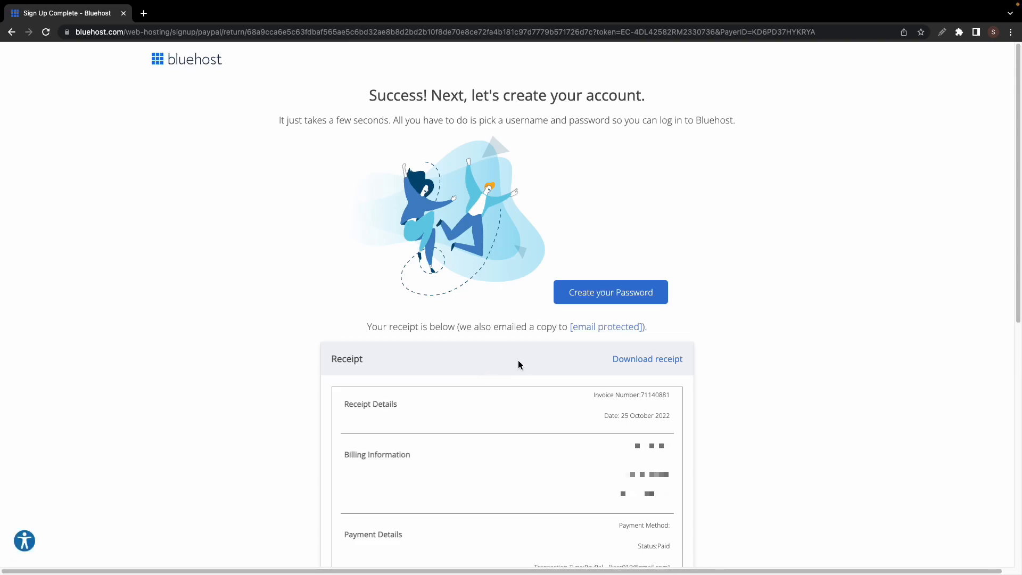
- Set the account password, accept the privacy policy and terms, and create the account
click(624, 293)
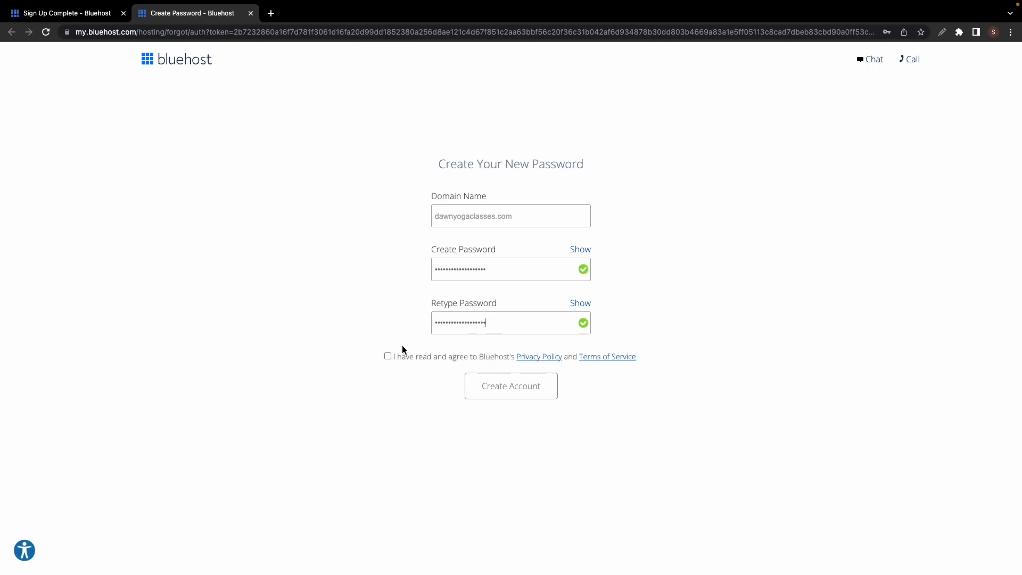
click(387, 358)
click(493, 385)
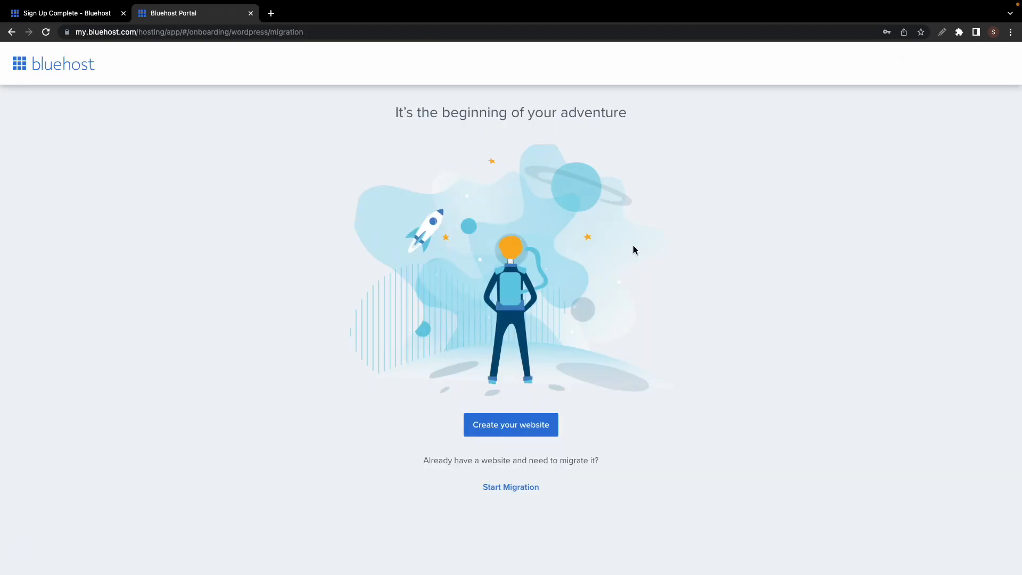
- Start a new website and describe it as a Health site made for Myself
click(522, 430)
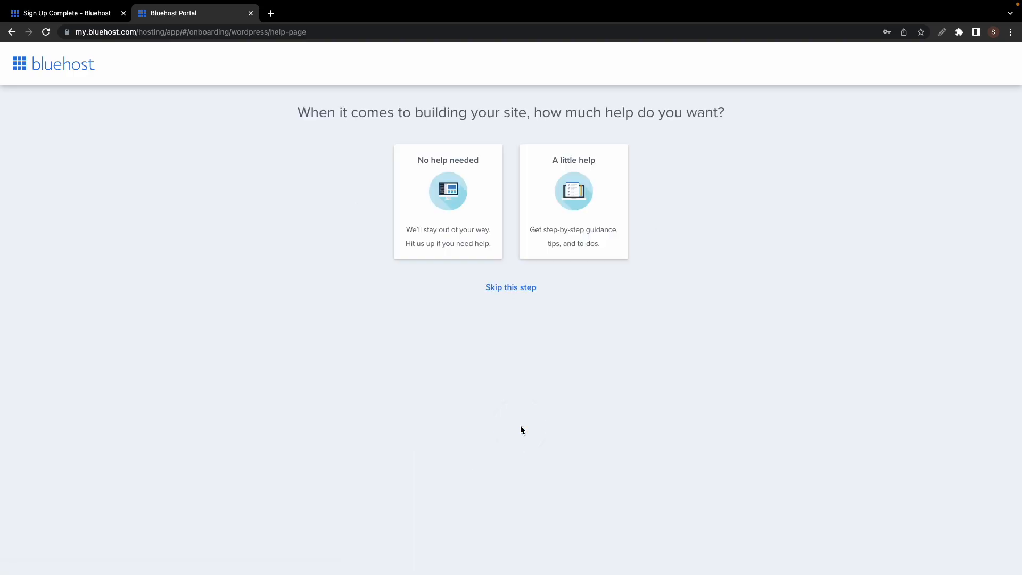
click(503, 289)
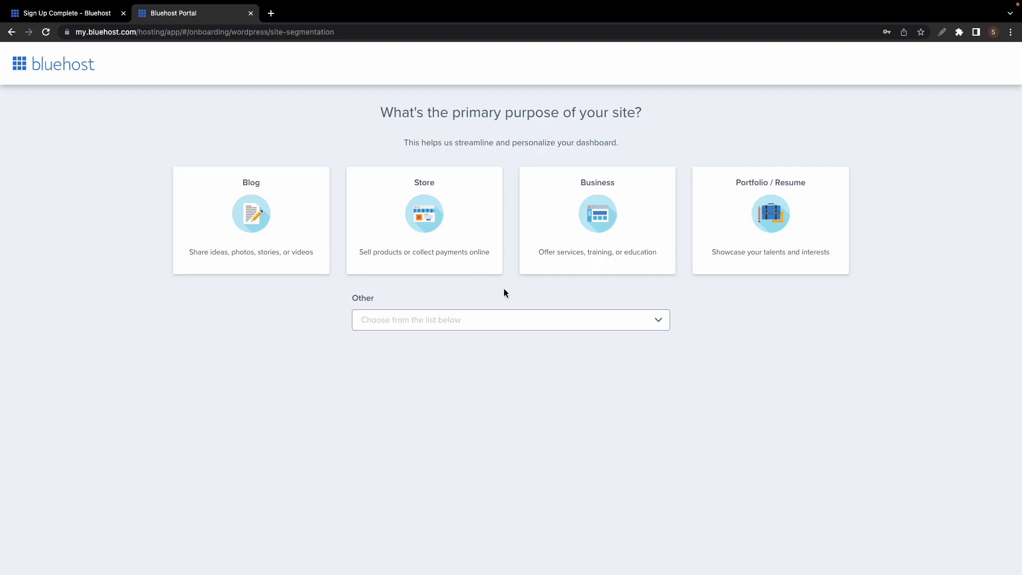
click(587, 227)
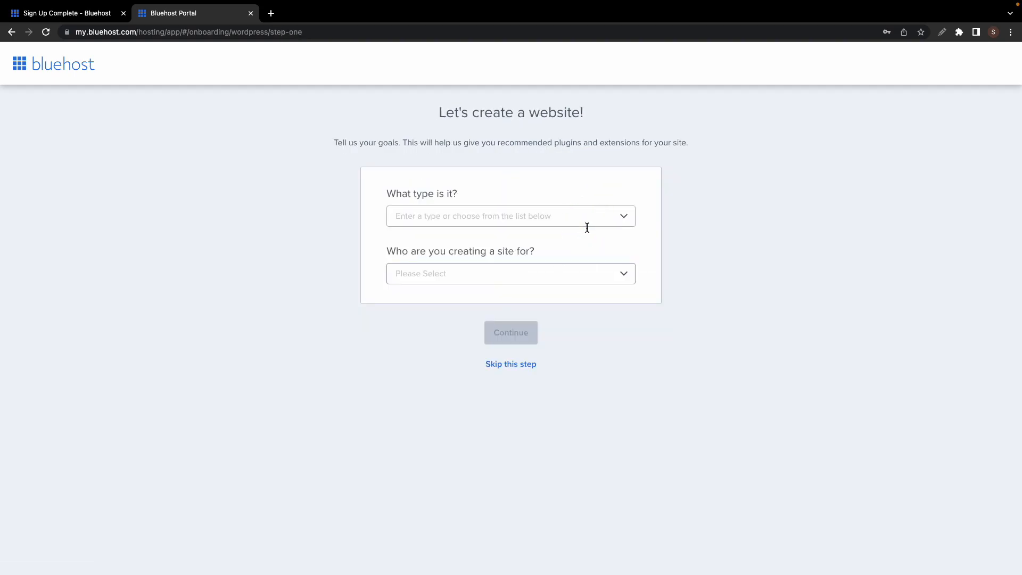
click(586, 213)
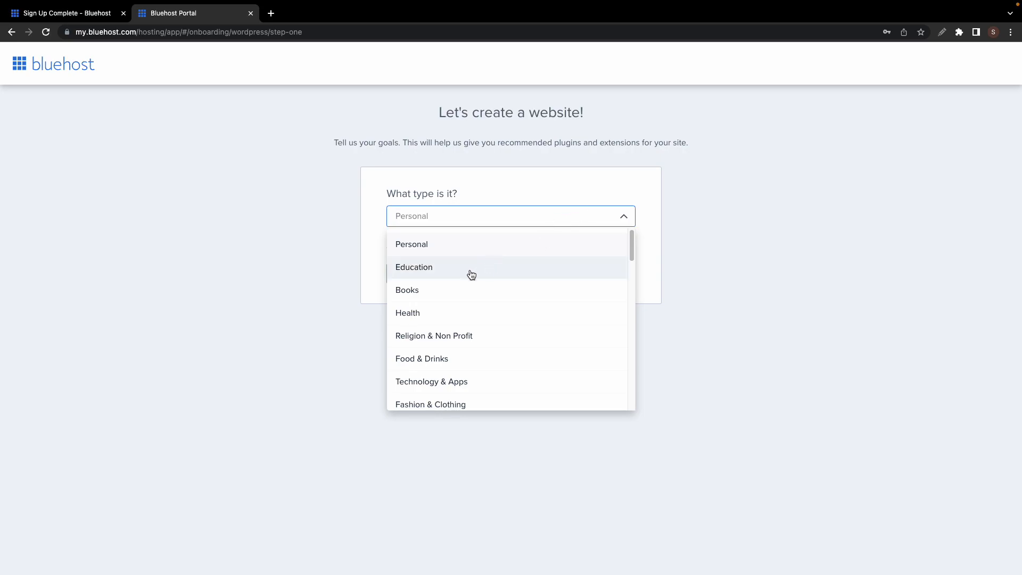
click(413, 317)
click(433, 271)
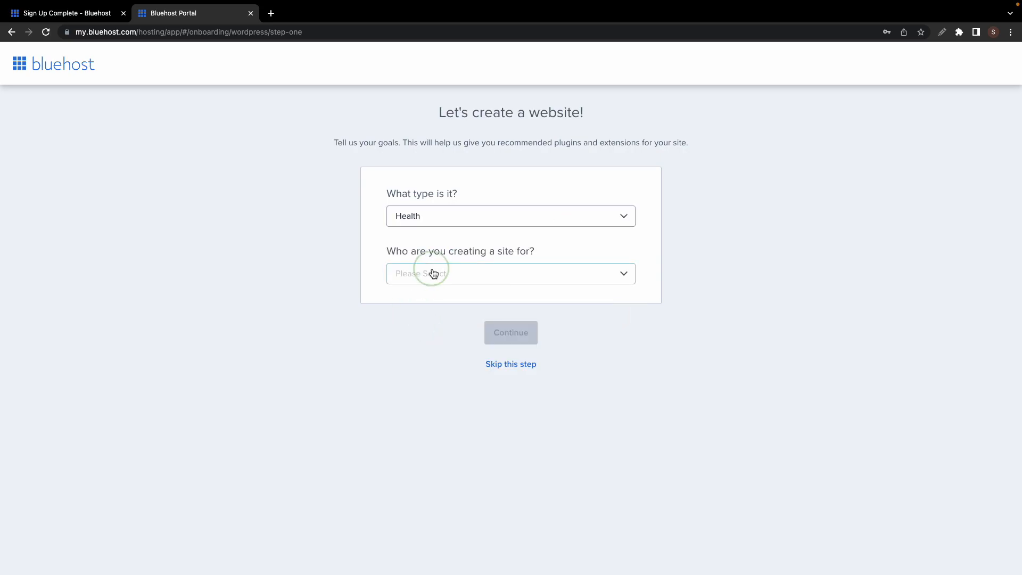
click(422, 299)
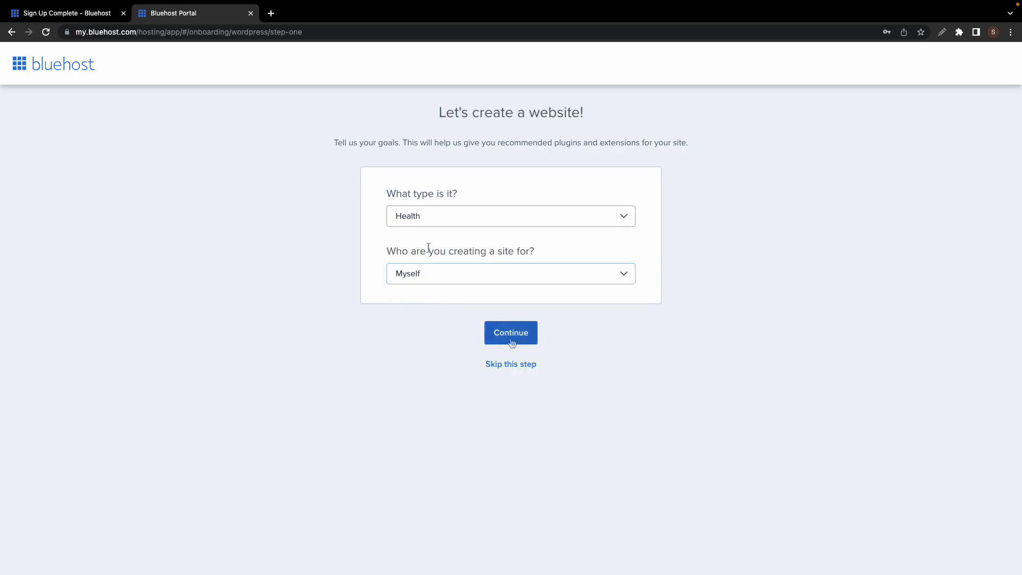
click(510, 335)
- Skip the site-goals and theme steps so WordPress installs
click(510, 434)
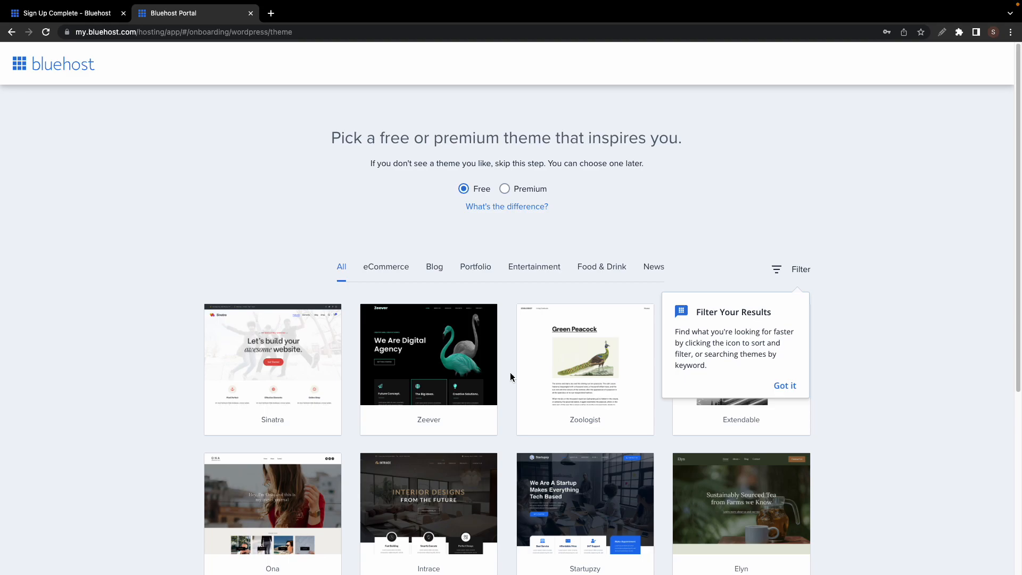
scroll(510, 377, down, 5)
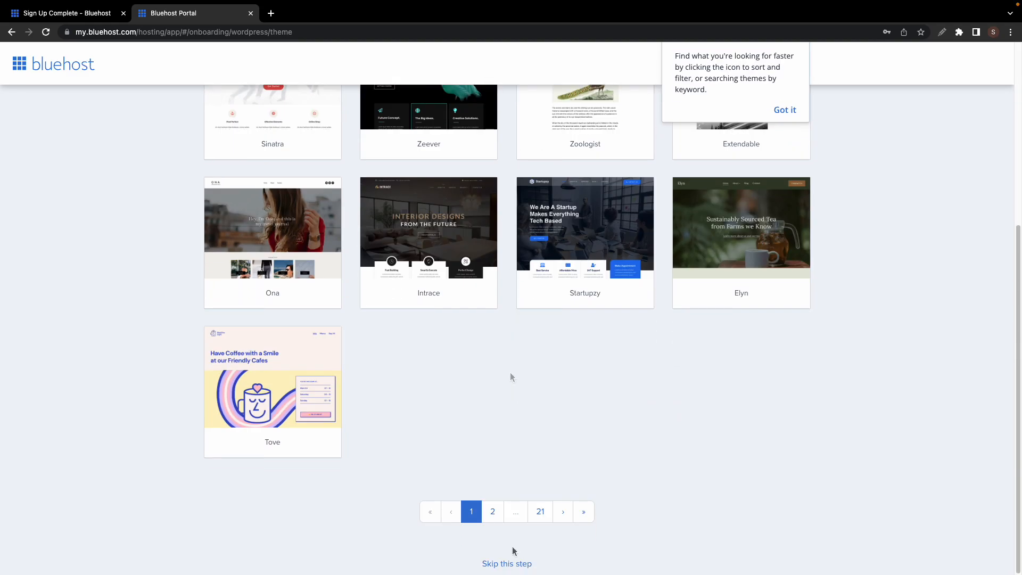
click(508, 565)
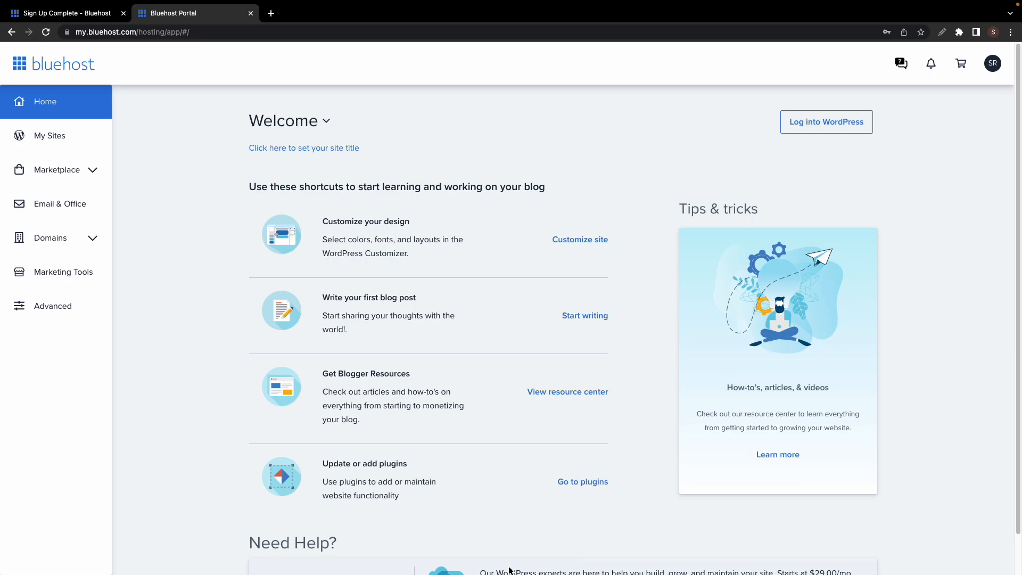
- Log into the site's WordPress admin from the Bluehost Home page
click(808, 123)
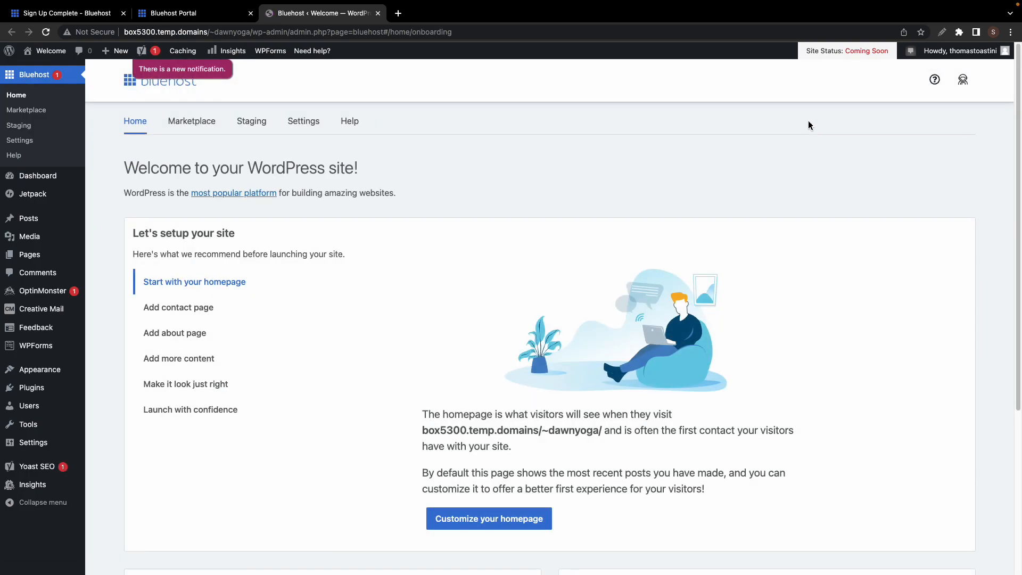
mouse_move(47, 389)
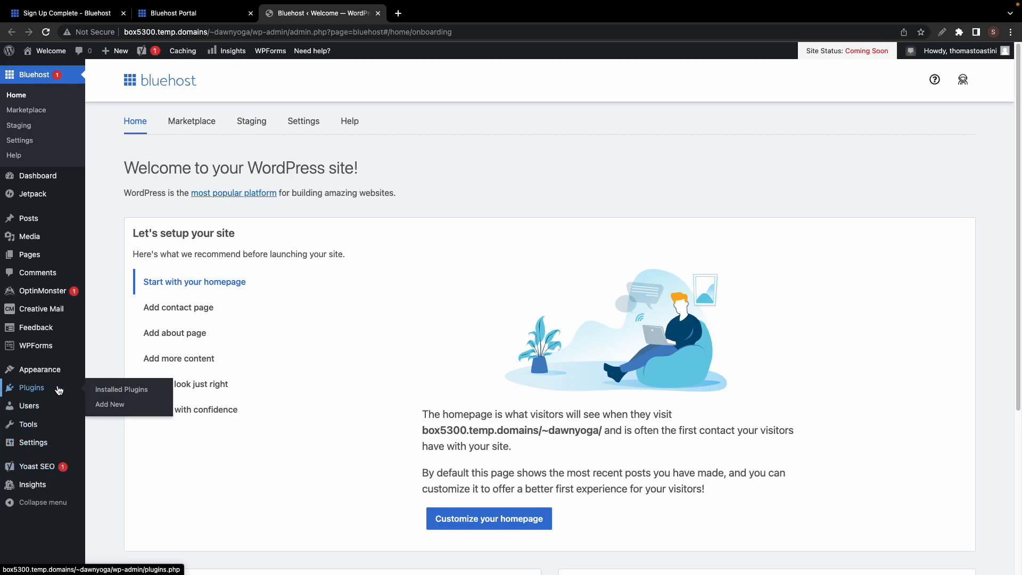
- Select Bluehost, Creative Mail, Google Analytics, Jetpack, OptinMonster, WPForms Lite and Yoast SEO plugins
click(102, 391)
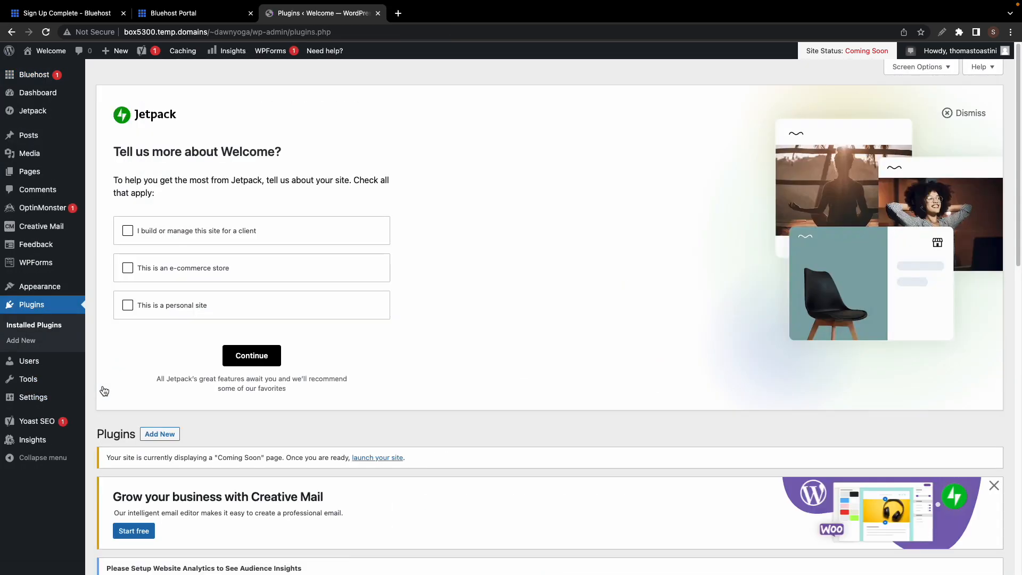
scroll(431, 391, down, 7)
scroll(430, 392, down, 3)
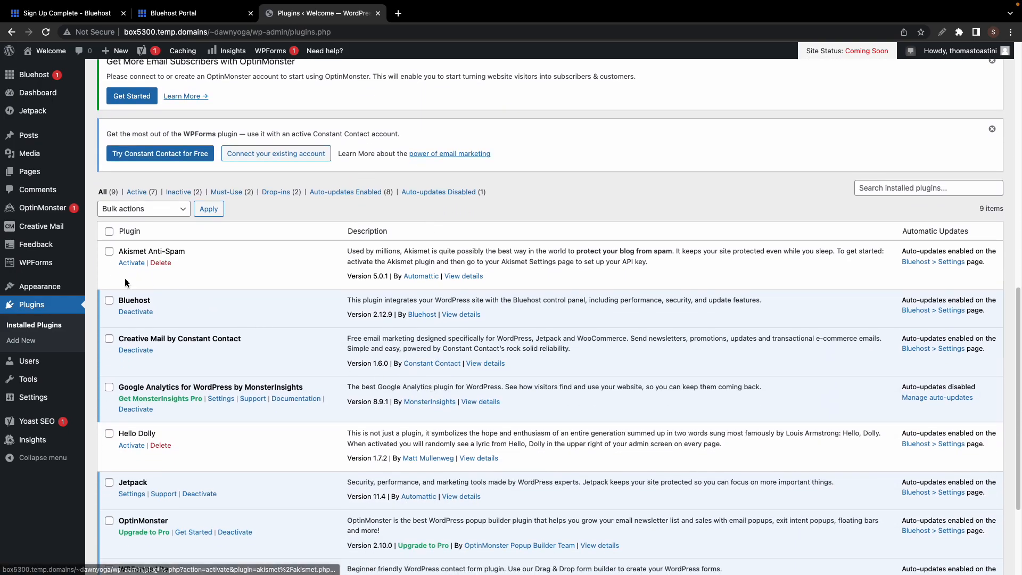
click(109, 301)
click(109, 339)
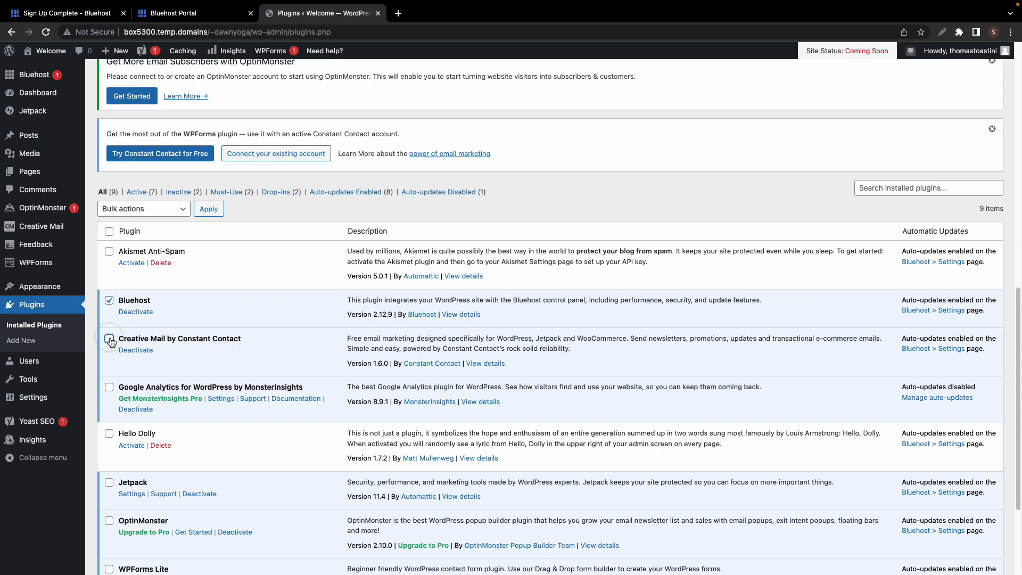
click(109, 388)
scroll(111, 385, down, 2)
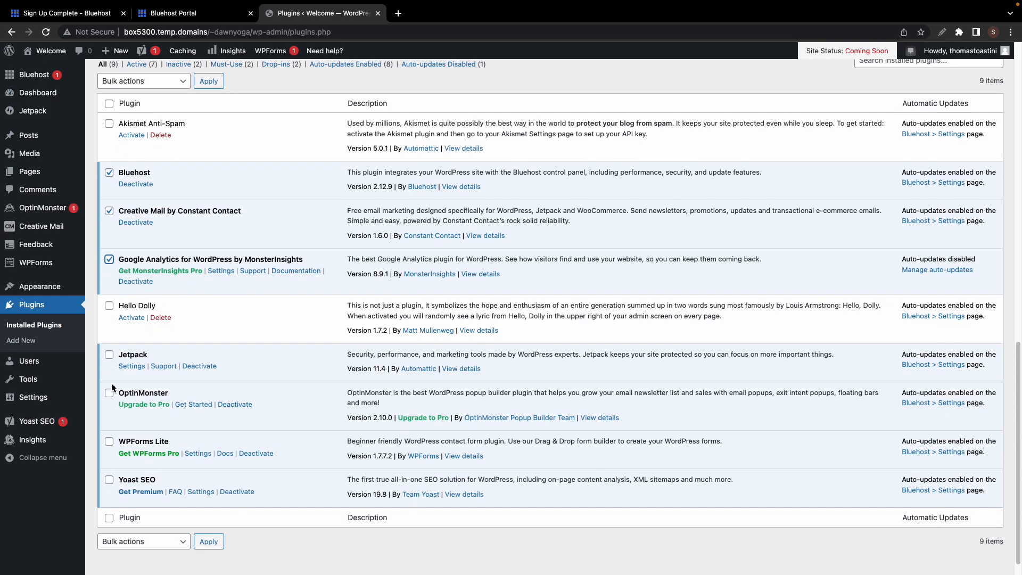
click(109, 355)
click(109, 393)
click(109, 442)
click(110, 480)
- Deactivate the selected plugins with the Deactivate bulk action
click(165, 84)
click(139, 106)
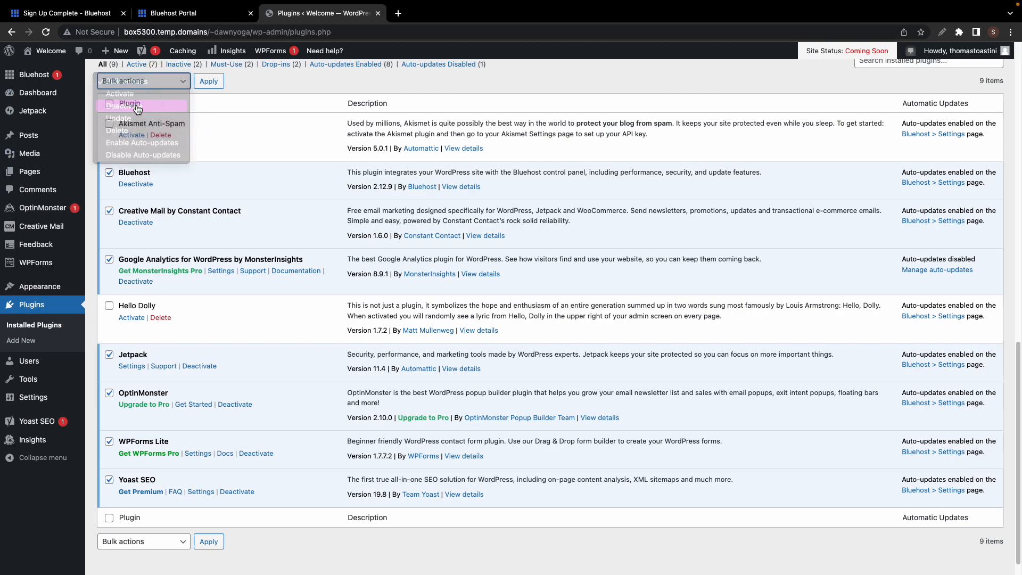
click(201, 83)
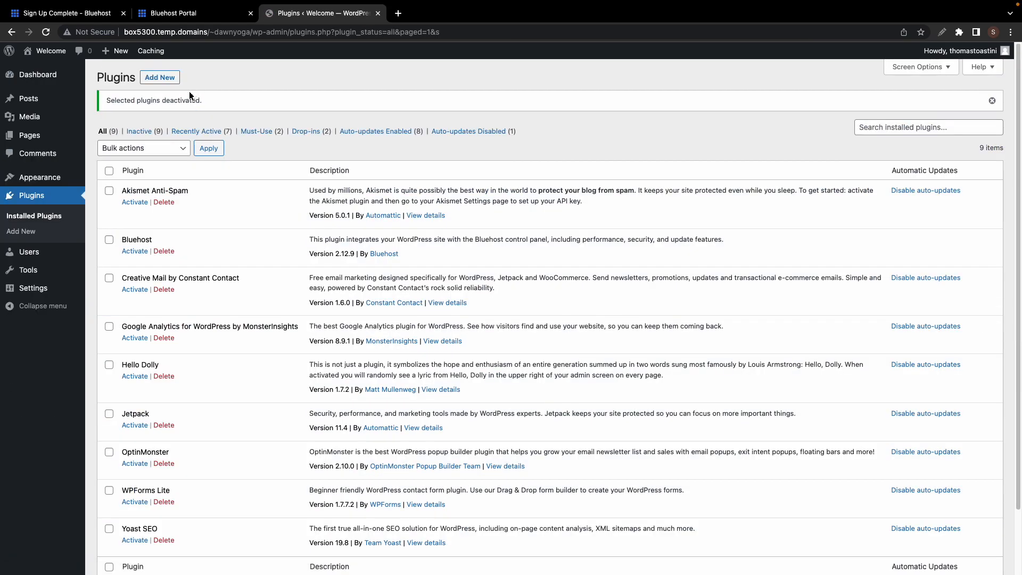
- Bulk-delete all nine installed plugins, confirming the deletion of their data
click(110, 171)
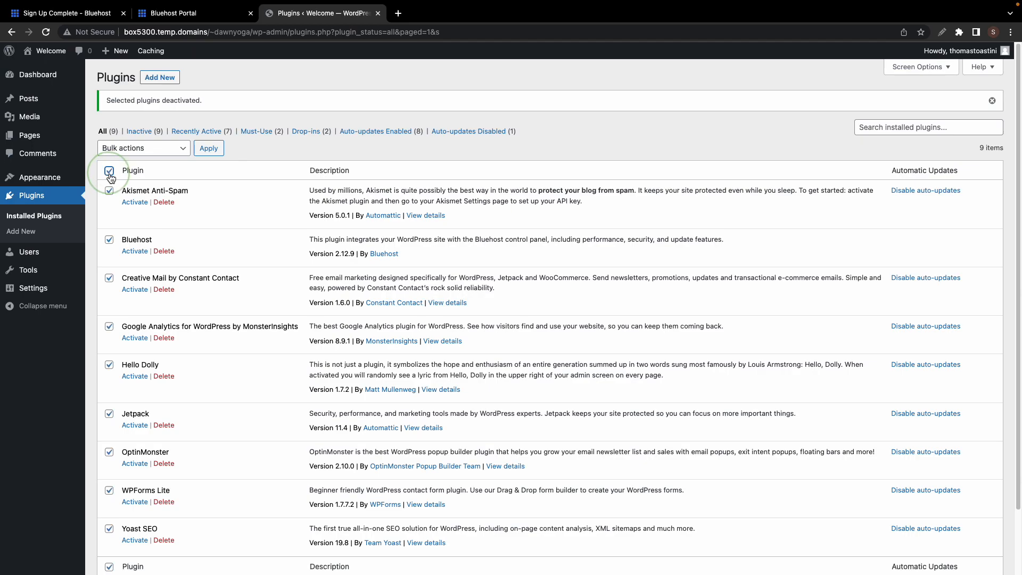
click(136, 148)
click(124, 197)
click(199, 151)
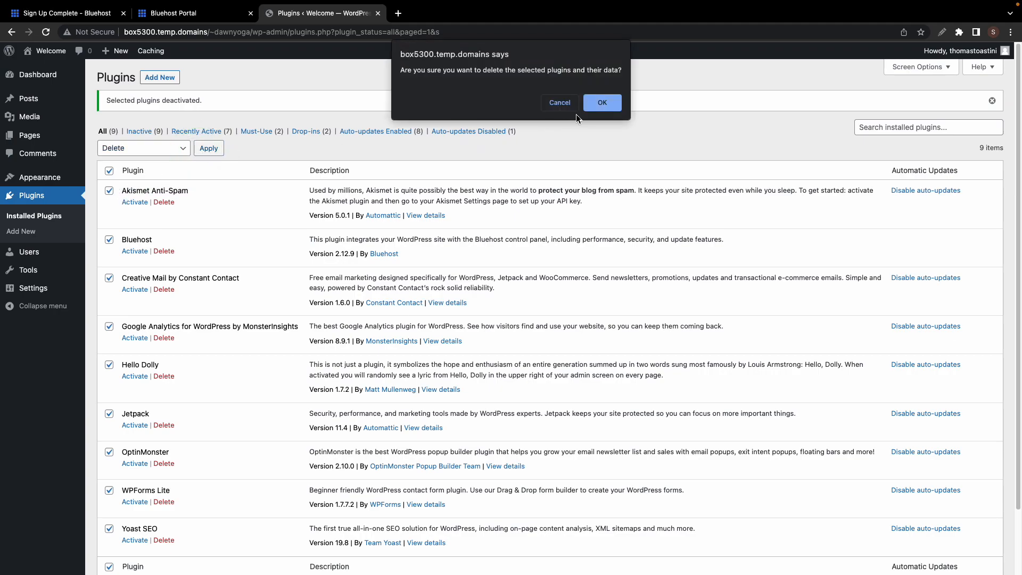
click(603, 105)
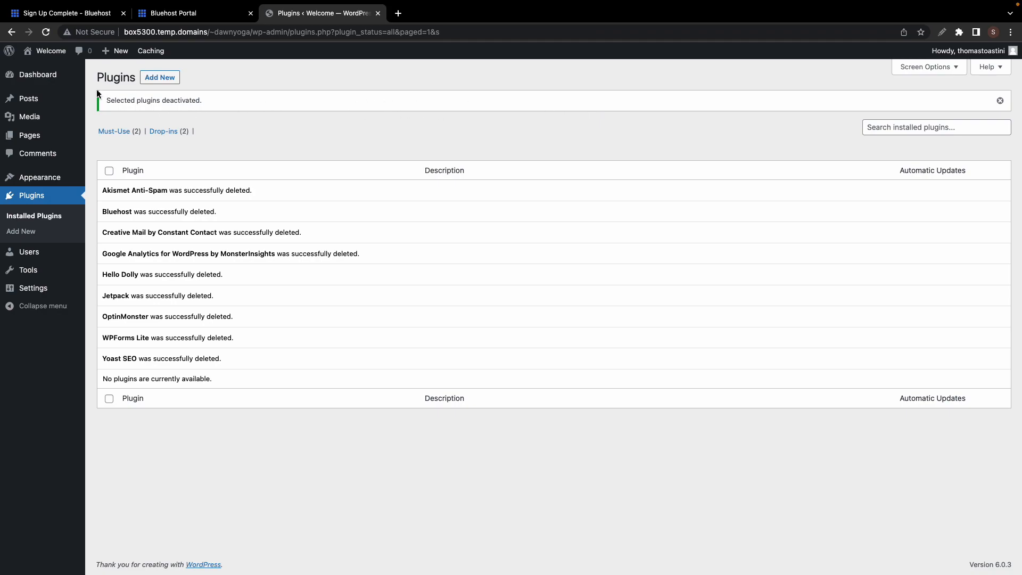
- Close the Sign Up Complete tab, keeping the Bluehost Portal tab in view
click(50, 86)
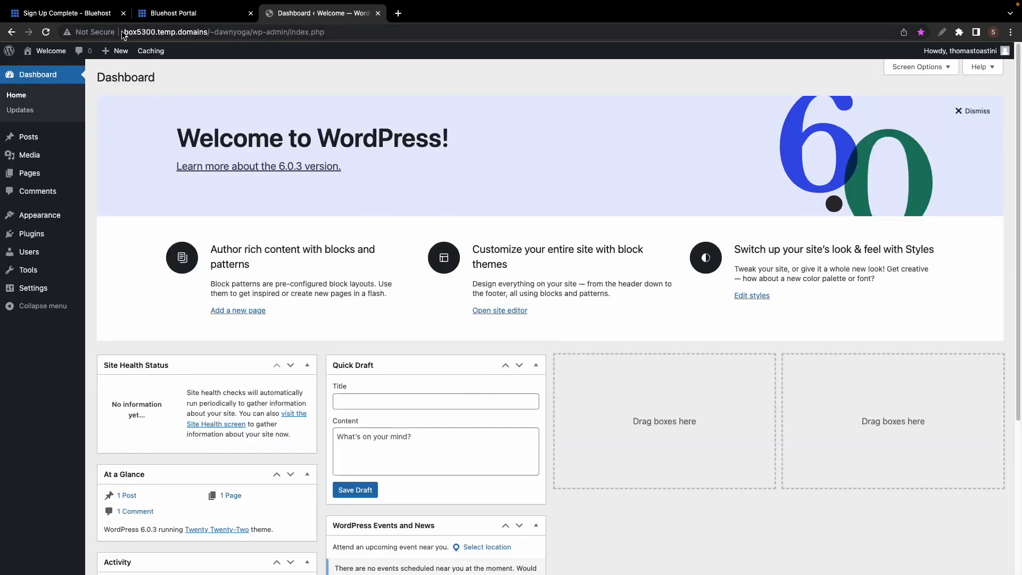
click(224, 19)
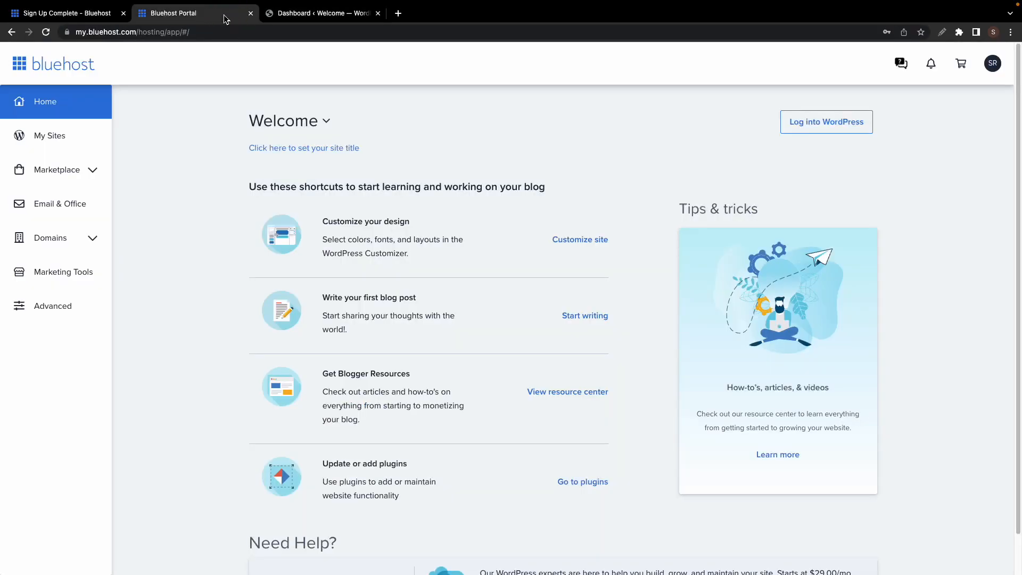
click(124, 13)
- Pin the Bluehost Portal tab and open its My Sites list
right_click(75, 16)
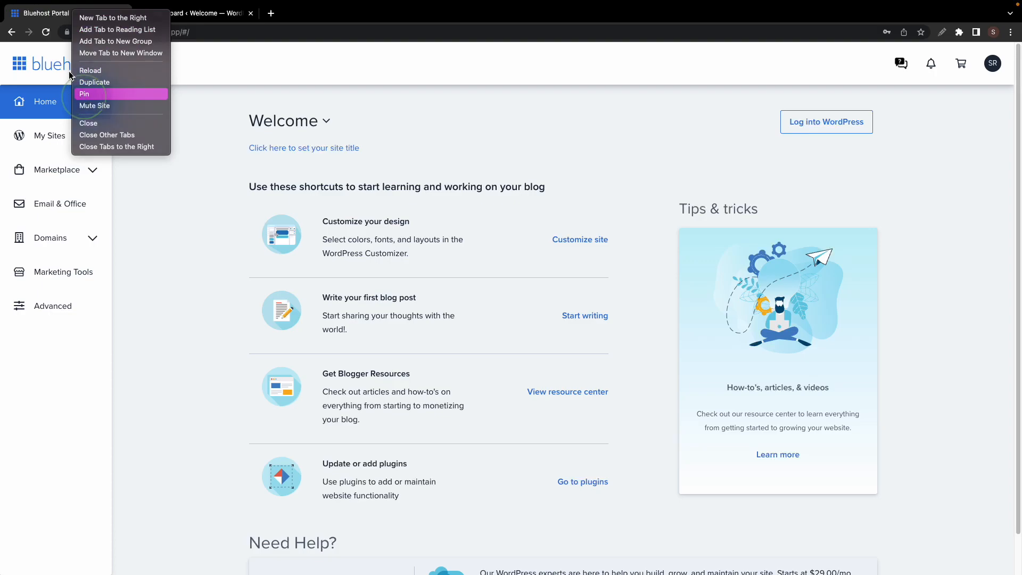
click(87, 91)
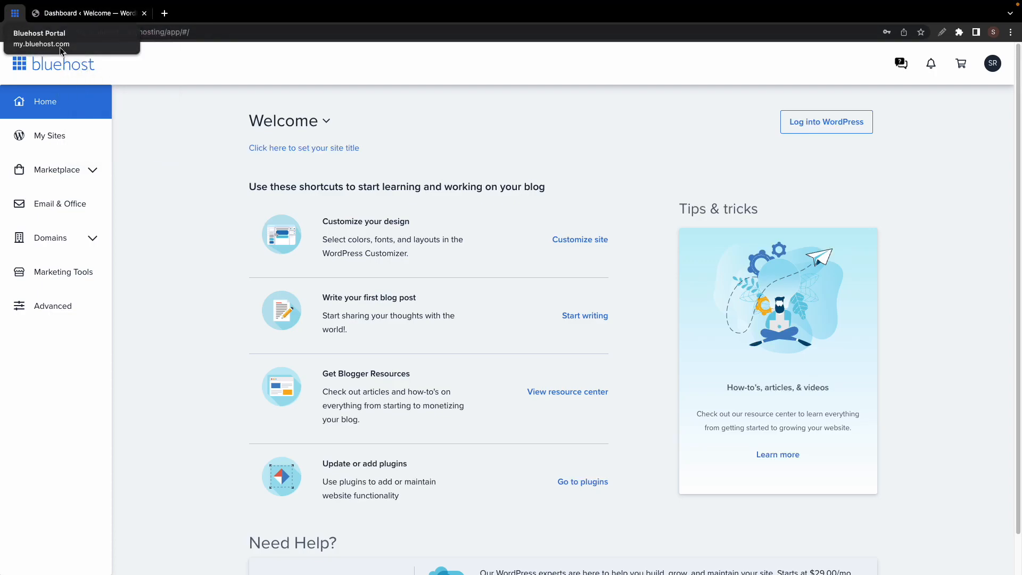
click(71, 143)
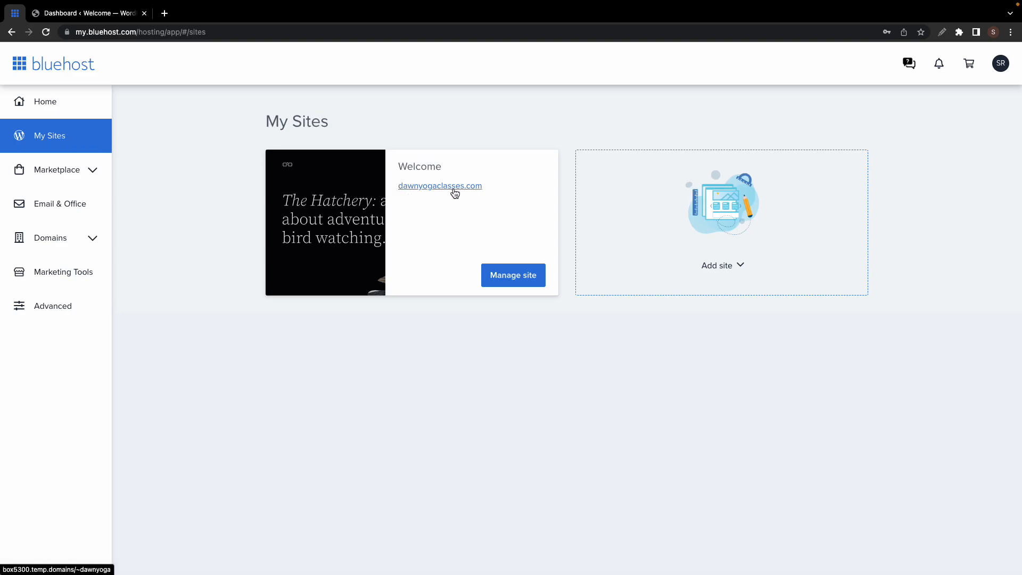
click(519, 277)
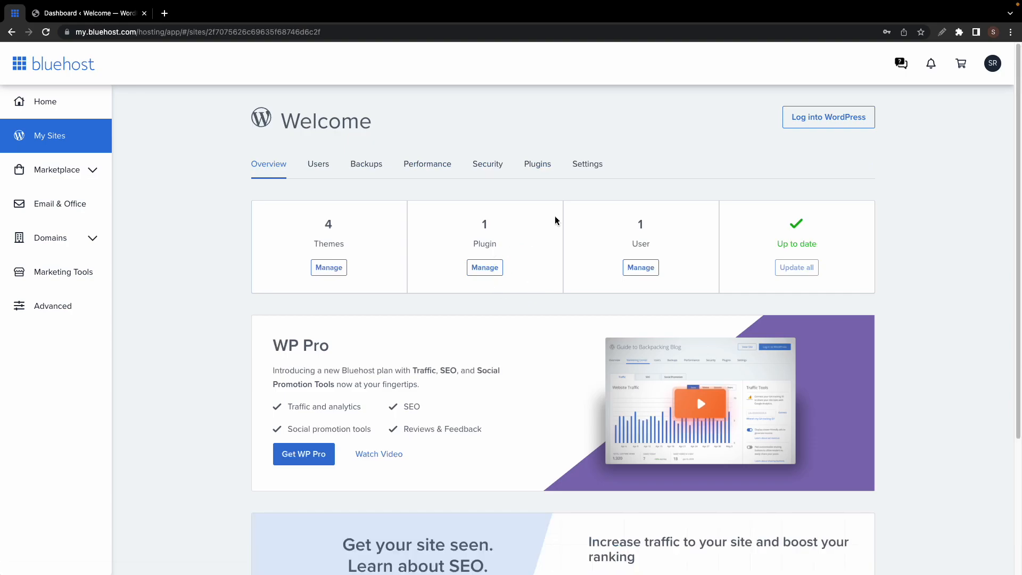
click(584, 169)
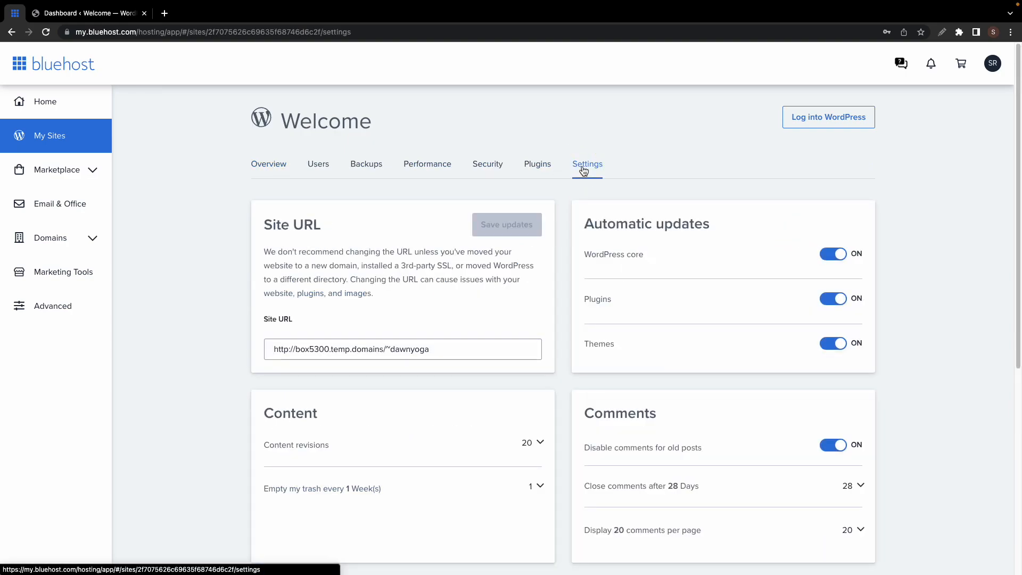
drag(431, 350, 296, 349)
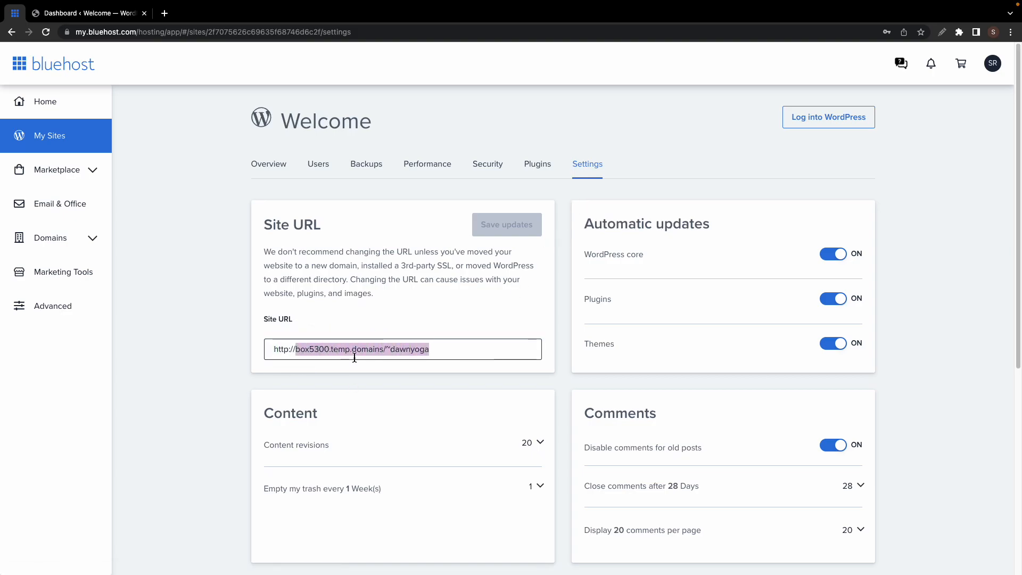
key(BackSpace)
text(dawnyogaclasses.com)
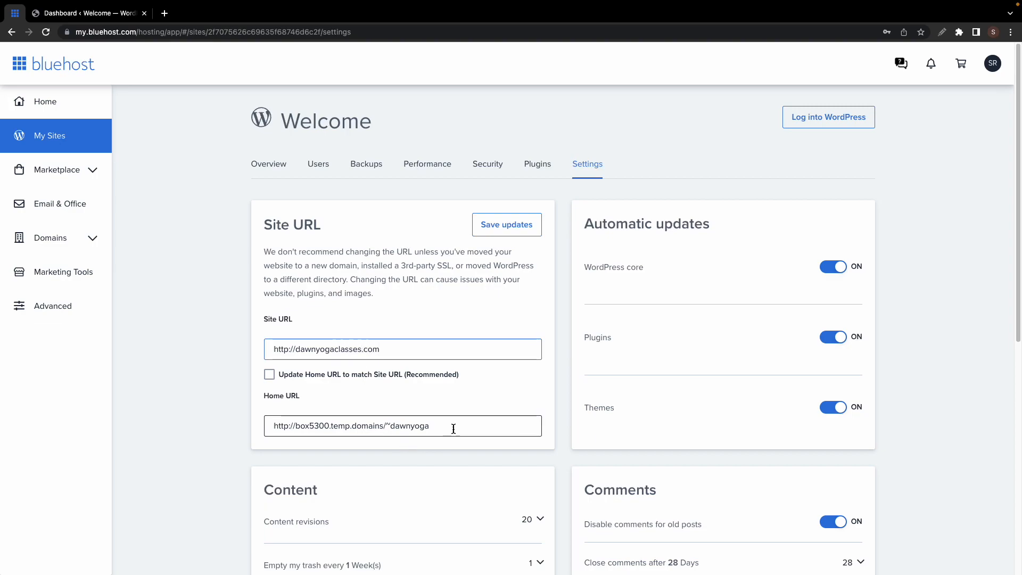
drag(452, 427, 299, 427)
text(dawnyogaclasses.com)
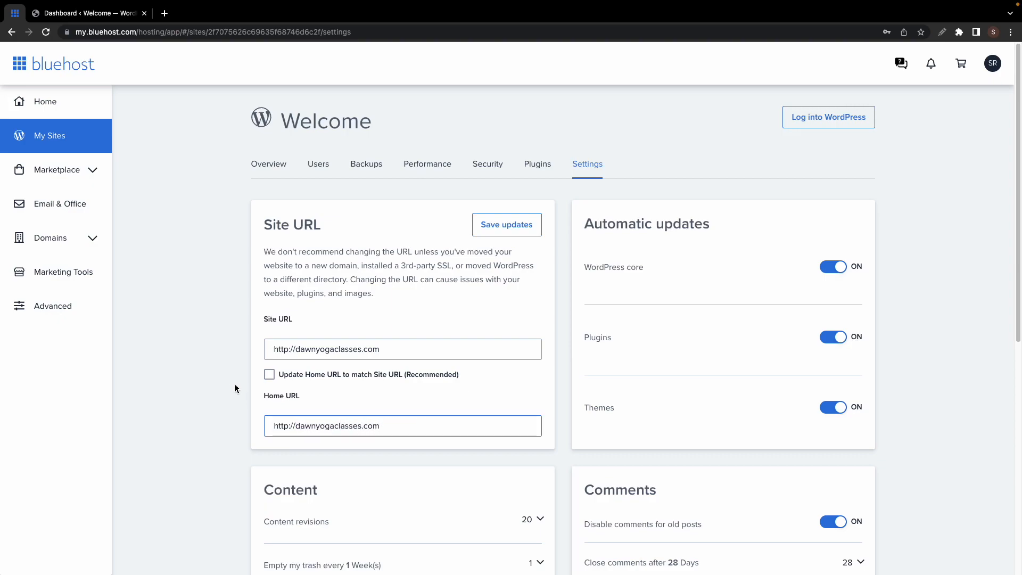
click(521, 225)
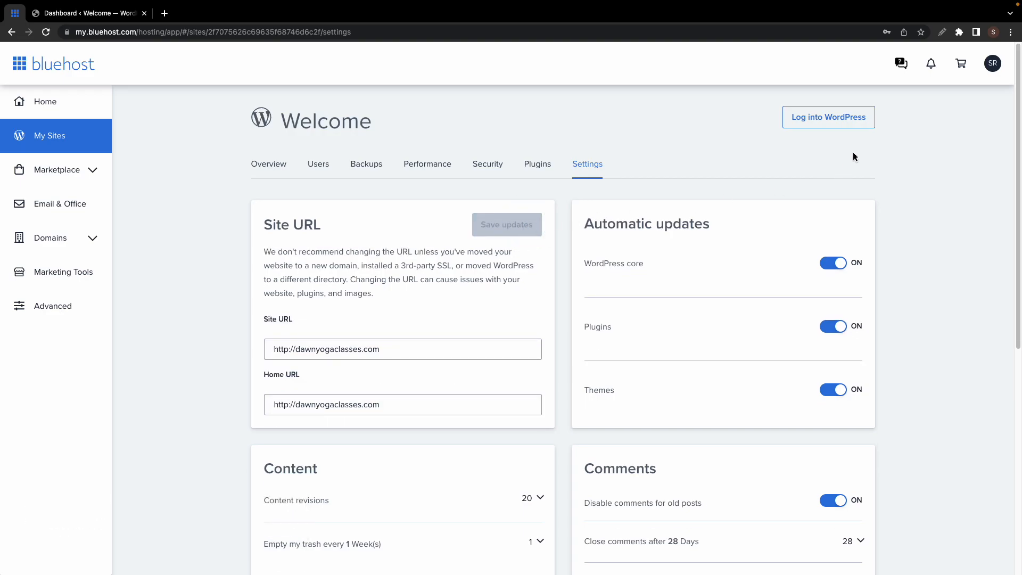
- Open the site's WordPress admin, close the extra dashboard tab, and return to Bluehost
click(851, 125)
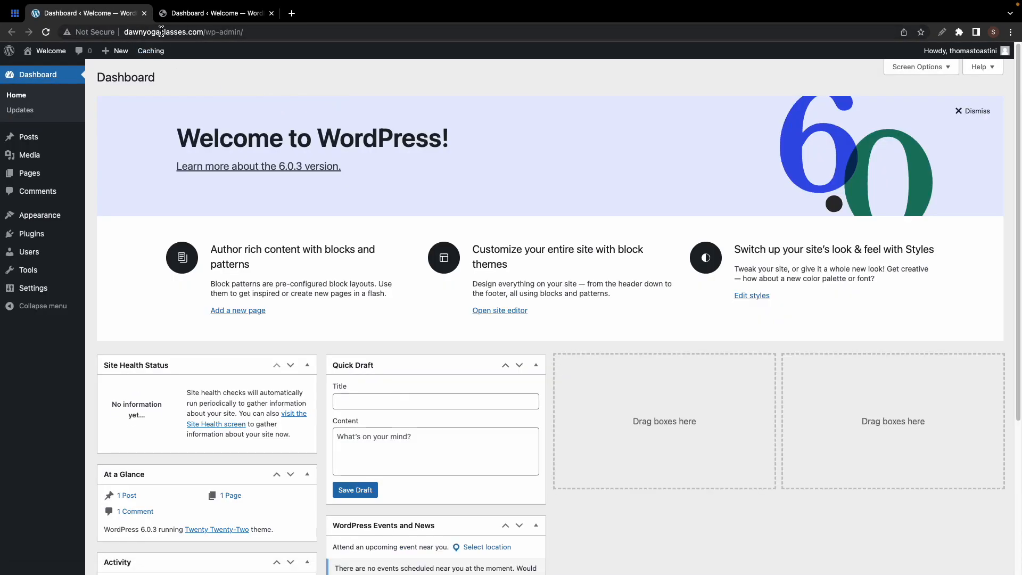
click(271, 13)
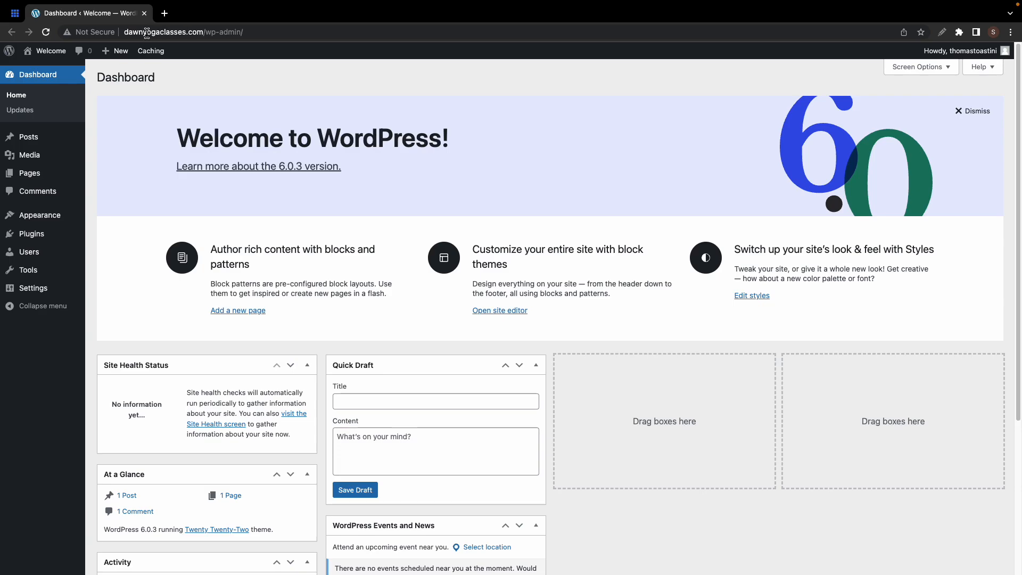
click(15, 13)
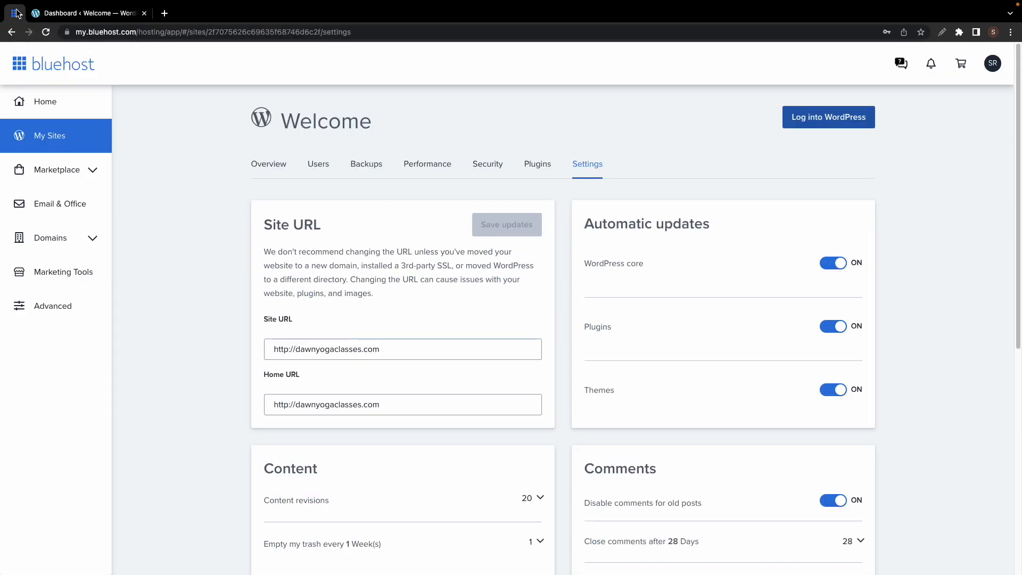
- Turn on the Let's Encrypt SSL certificate in Security, then go back to the WordPress dashboard tab
click(489, 165)
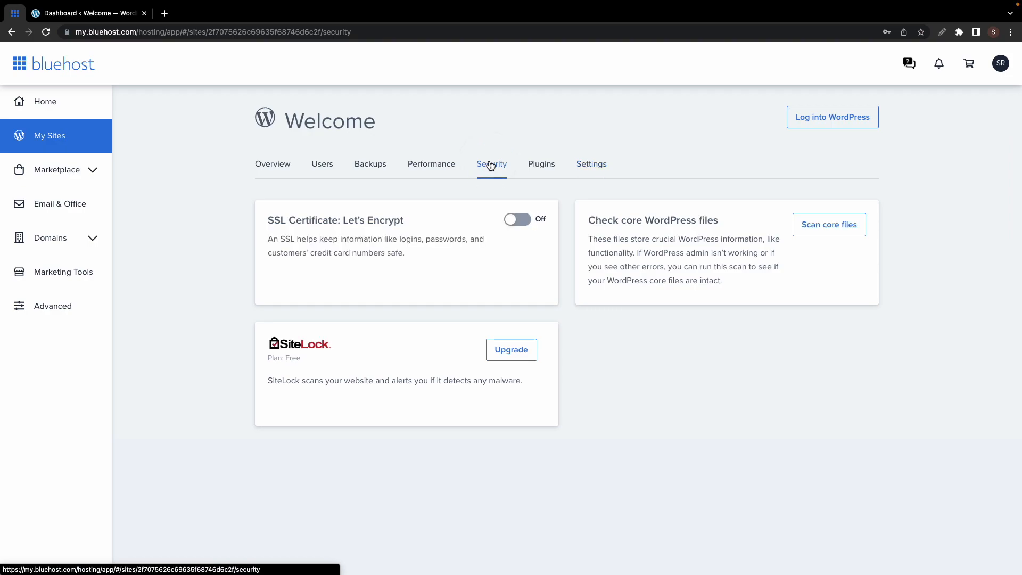
click(517, 223)
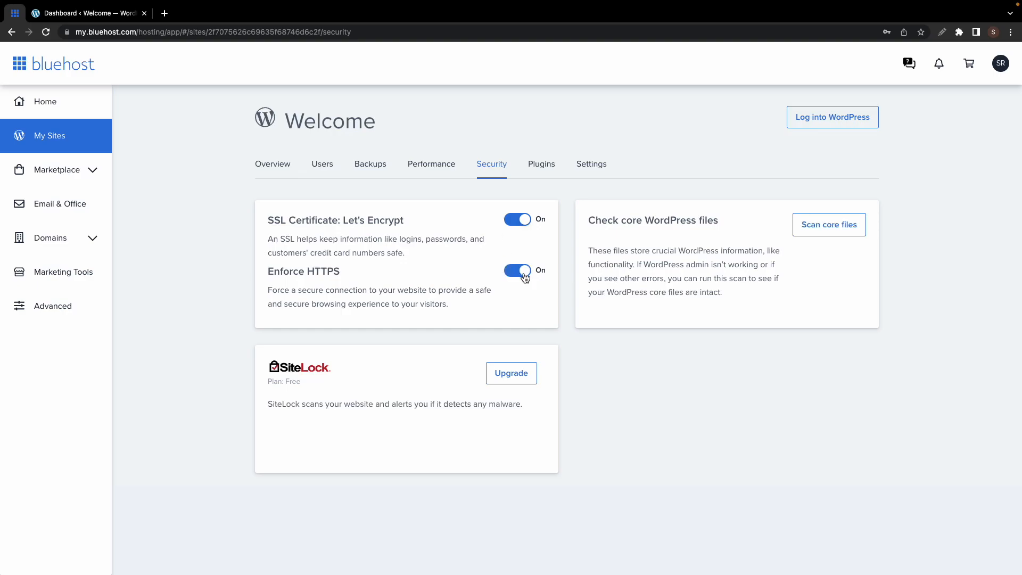
click(106, 15)
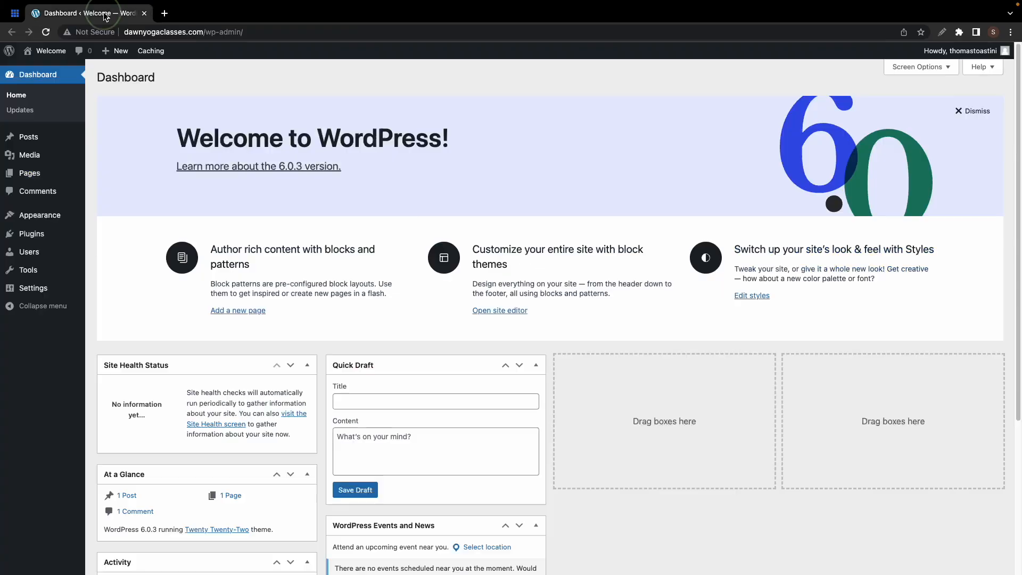
click(48, 33)
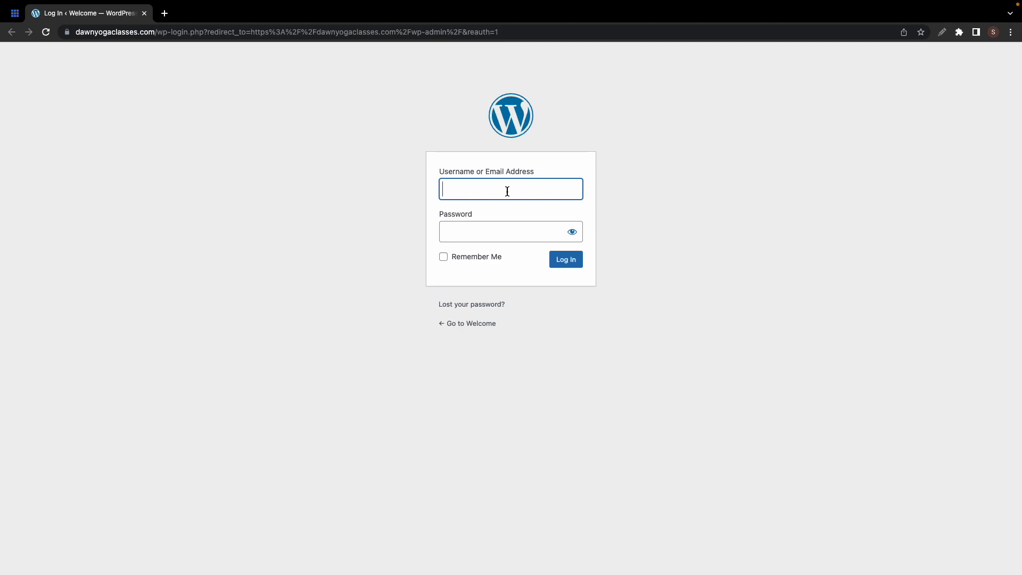
click(16, 15)
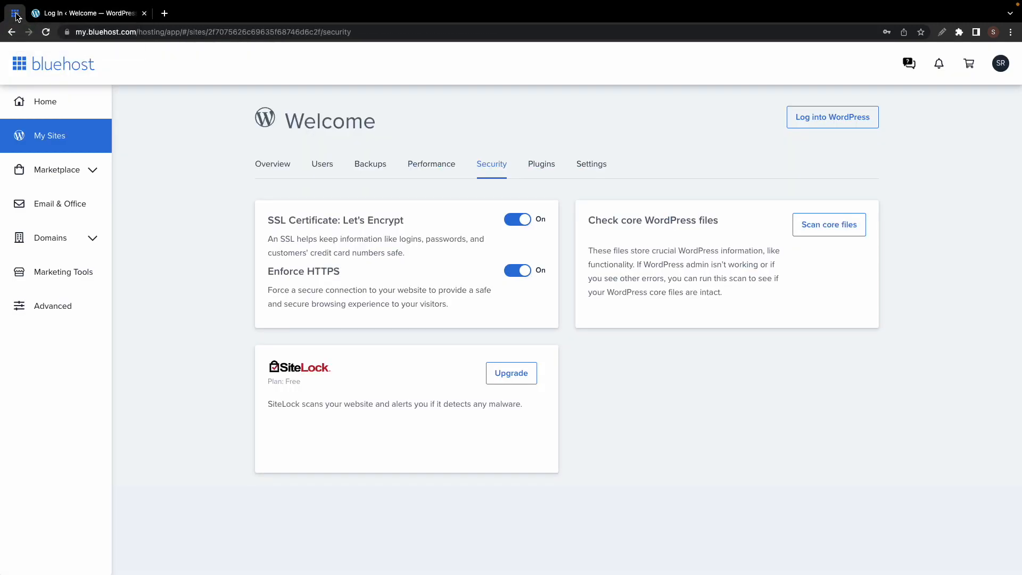
click(804, 117)
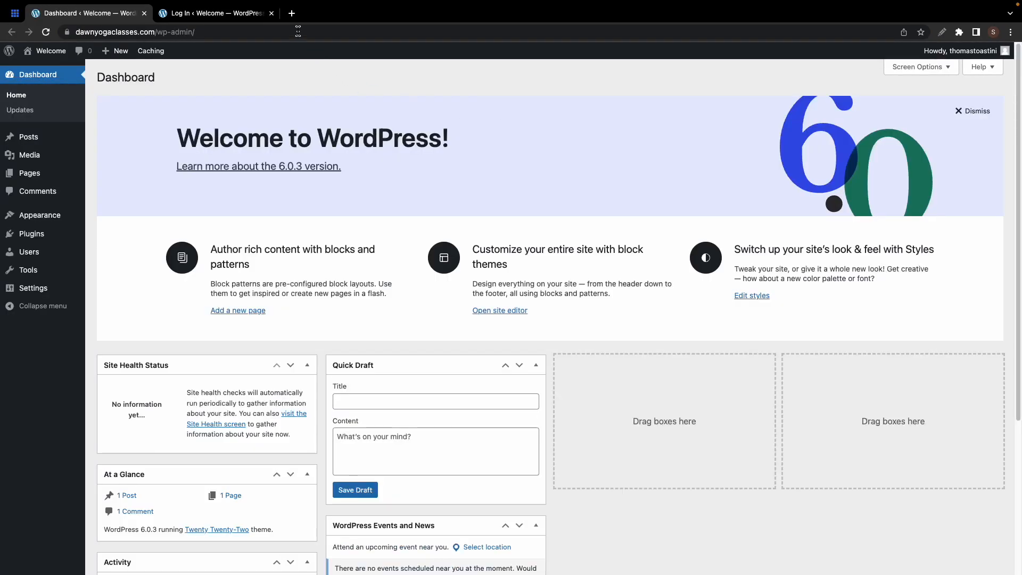
click(271, 14)
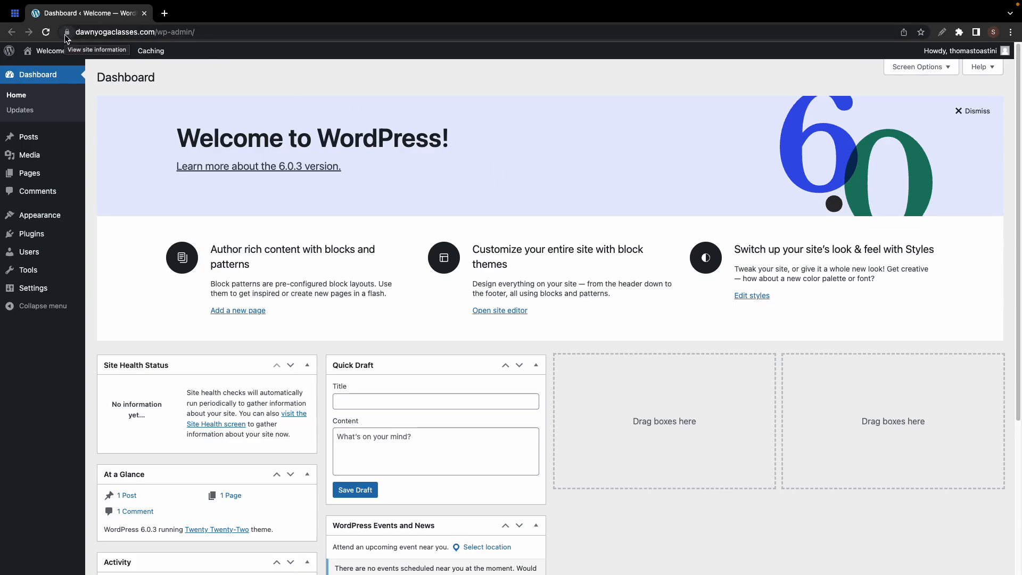
click(56, 62)
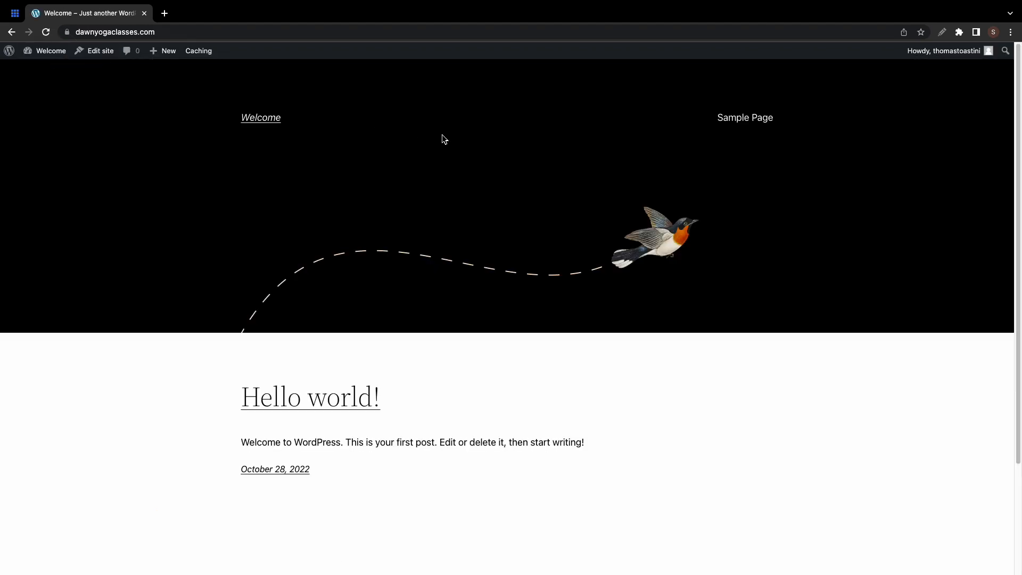
scroll(441, 135, down, 3)
scroll(442, 136, up, 3)
click(51, 69)
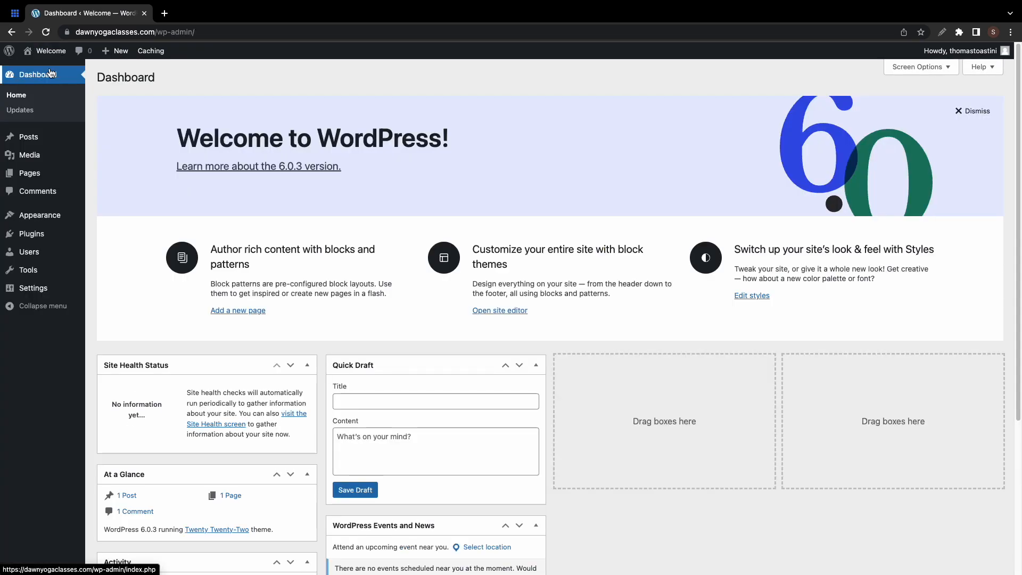
- In General Settings, set the site title to Dawn Yoga Studio and the tagline to 'Yoga is our way of life'
click(42, 288)
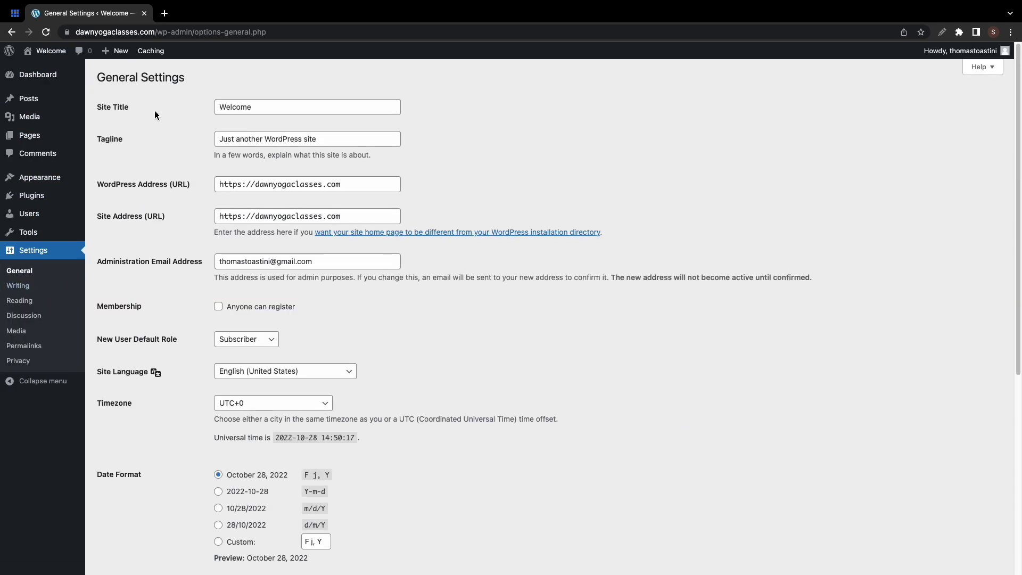
double_click(235, 112)
text(Dawn Yoga Studio)
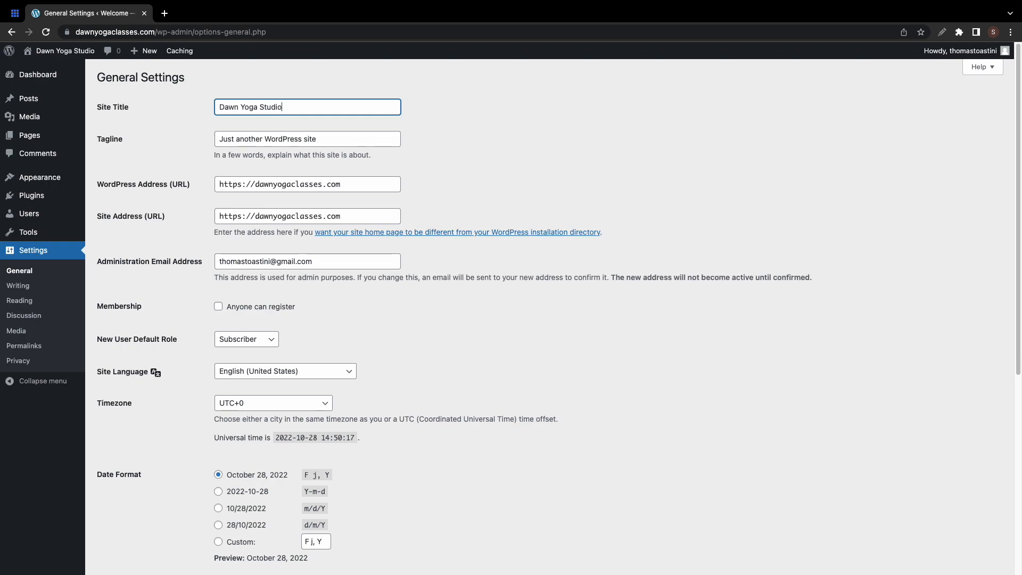
click(256, 138)
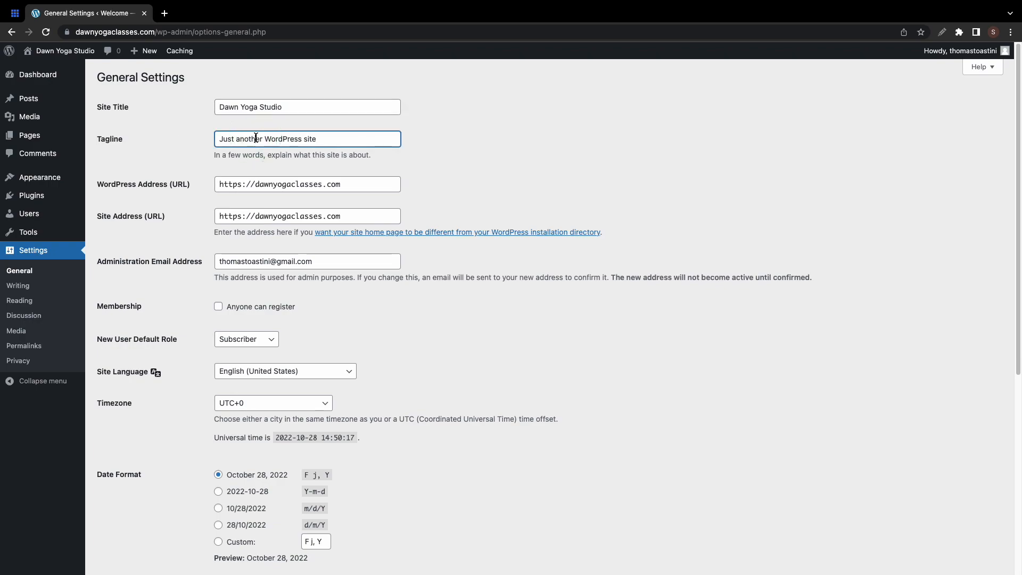
key(super+a)
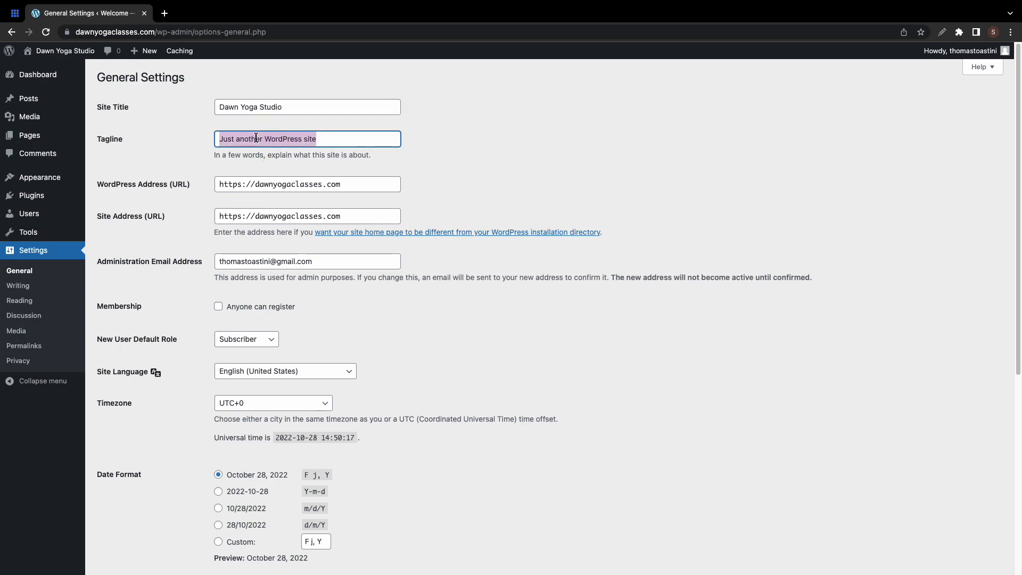
text(Yoga is our way of life)
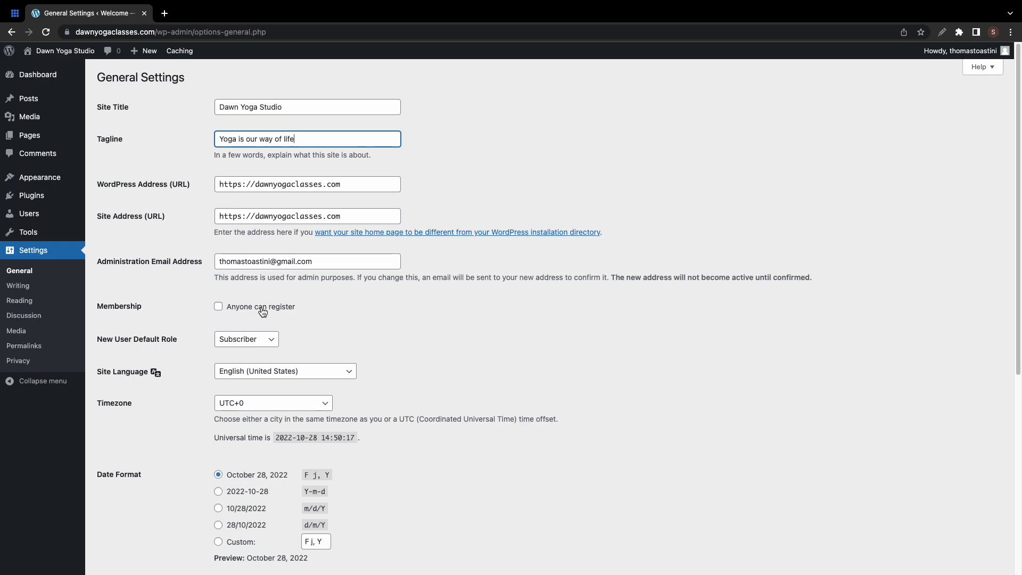
- Keep the default role as Subscriber and the site language as English (United States)
click(261, 339)
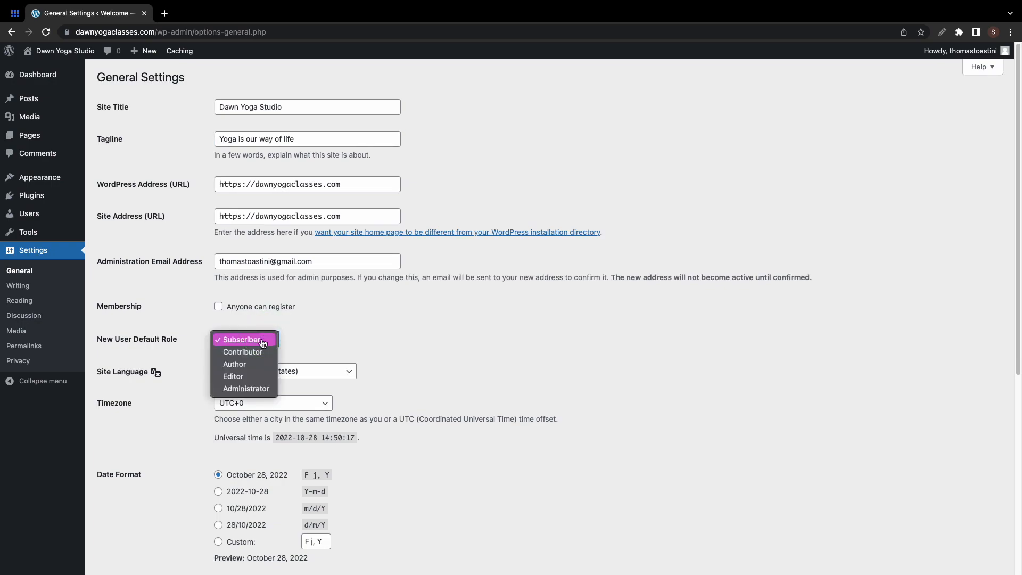
click(308, 350)
click(307, 368)
scroll(308, 373, down, 10)
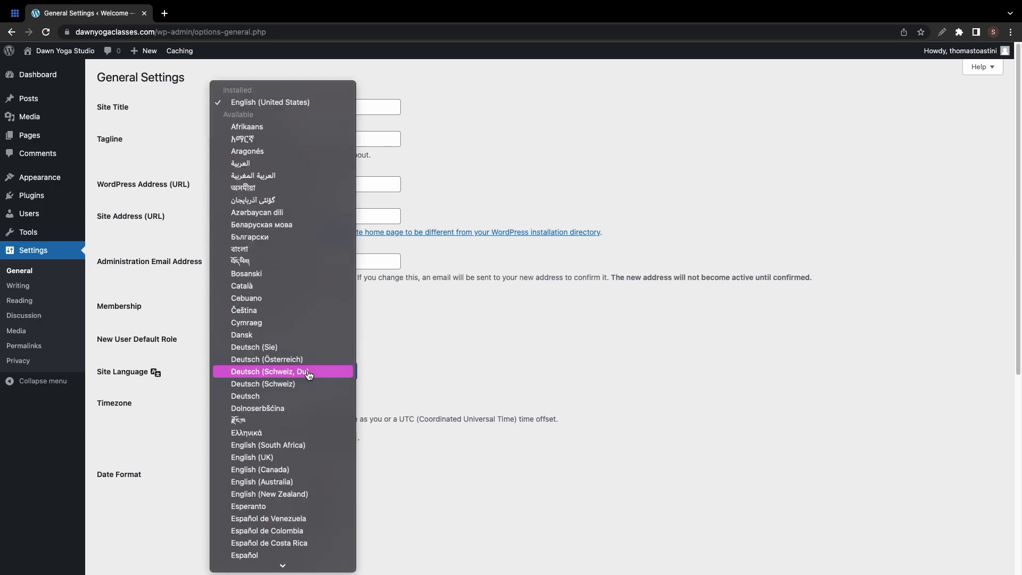
scroll(309, 376, up, 10)
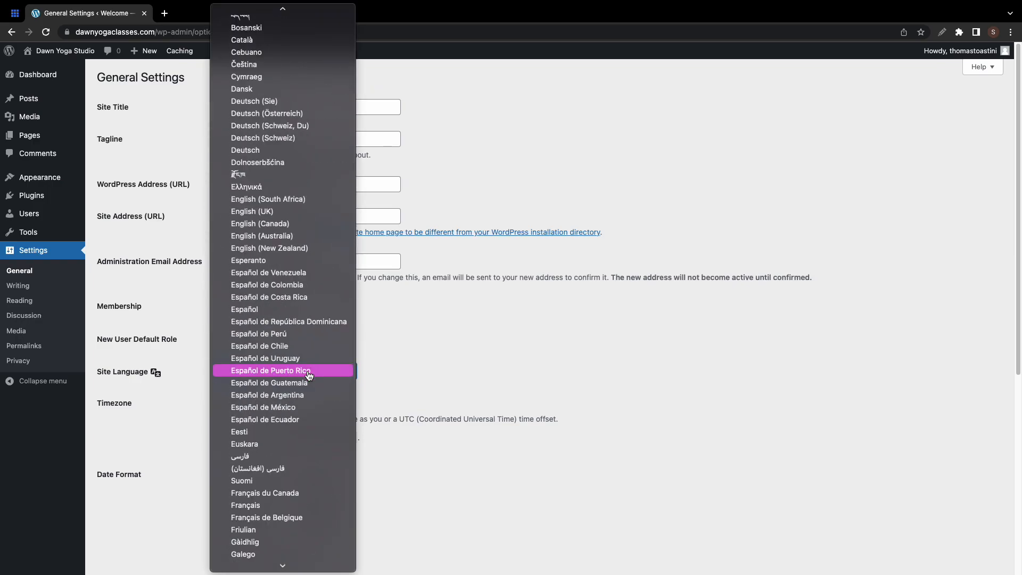
click(371, 354)
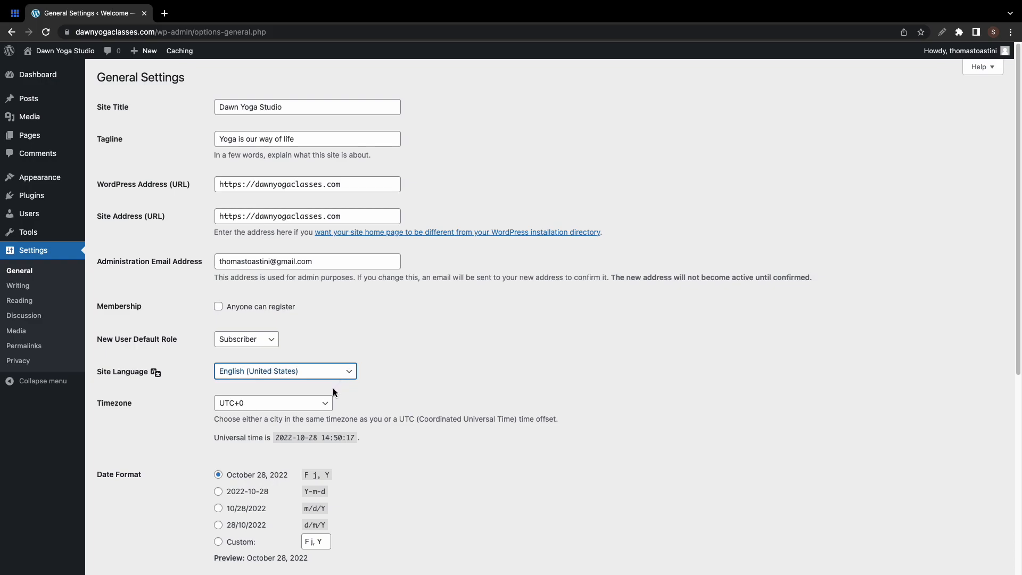
- Set the timezone to UTC-4, leave the week starting Monday, and save the settings
click(318, 404)
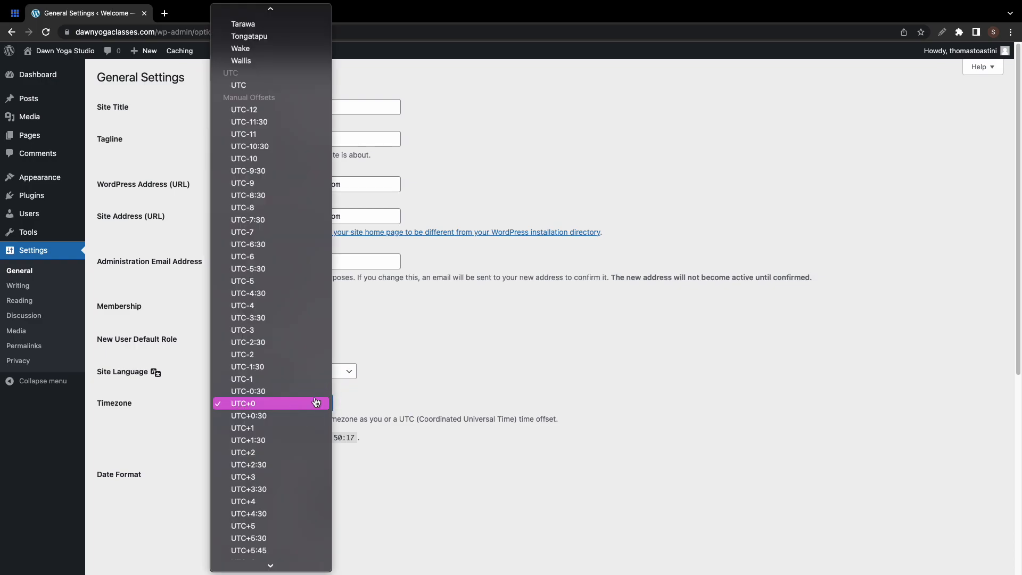
click(298, 305)
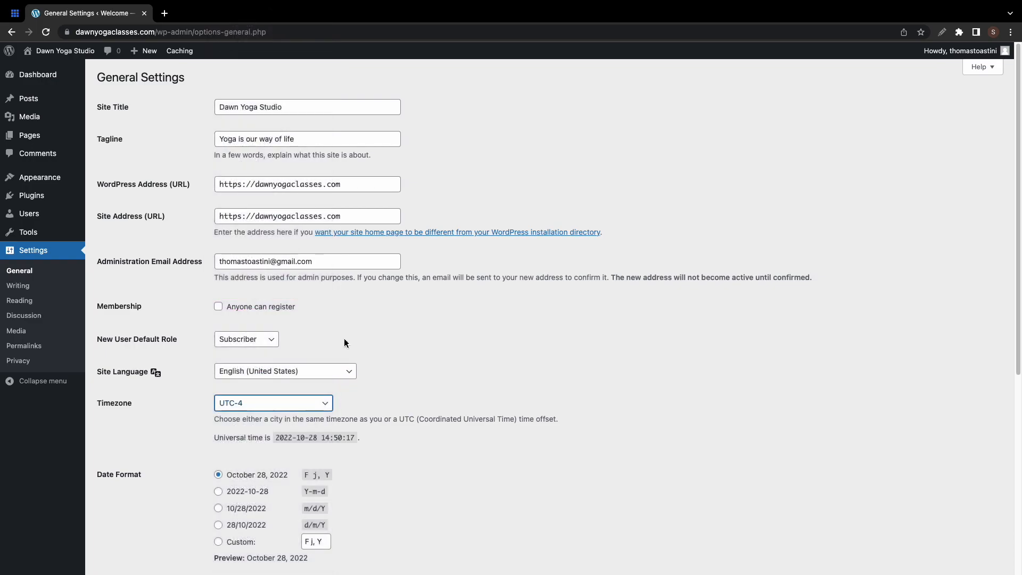
scroll(381, 362, down, 4)
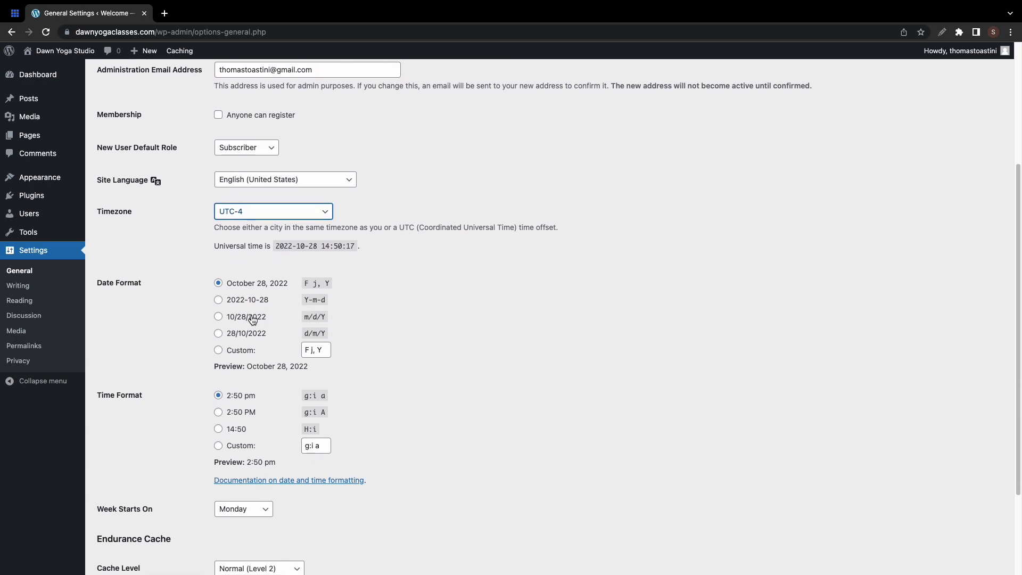
scroll(297, 437, down, 1)
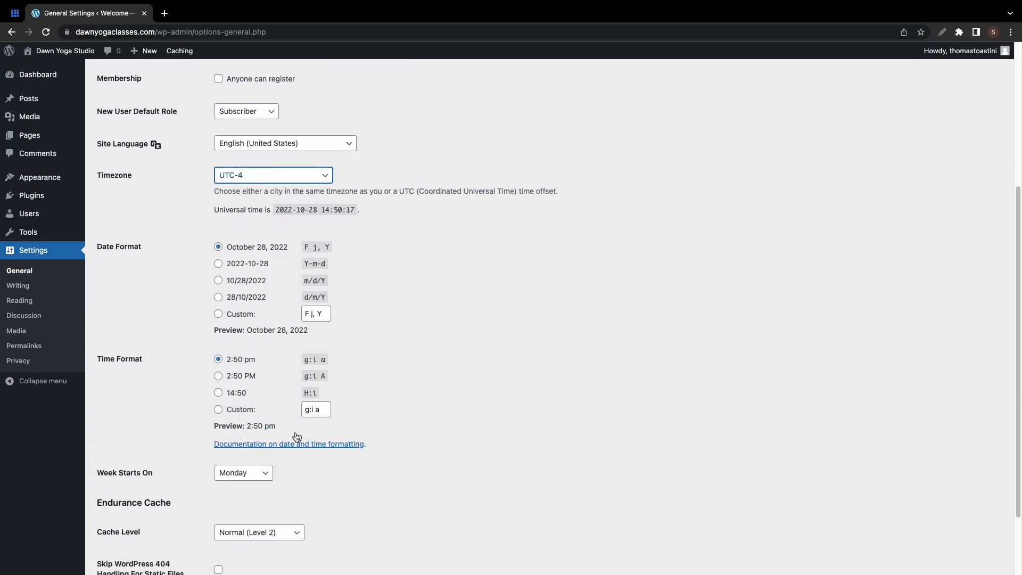
click(267, 447)
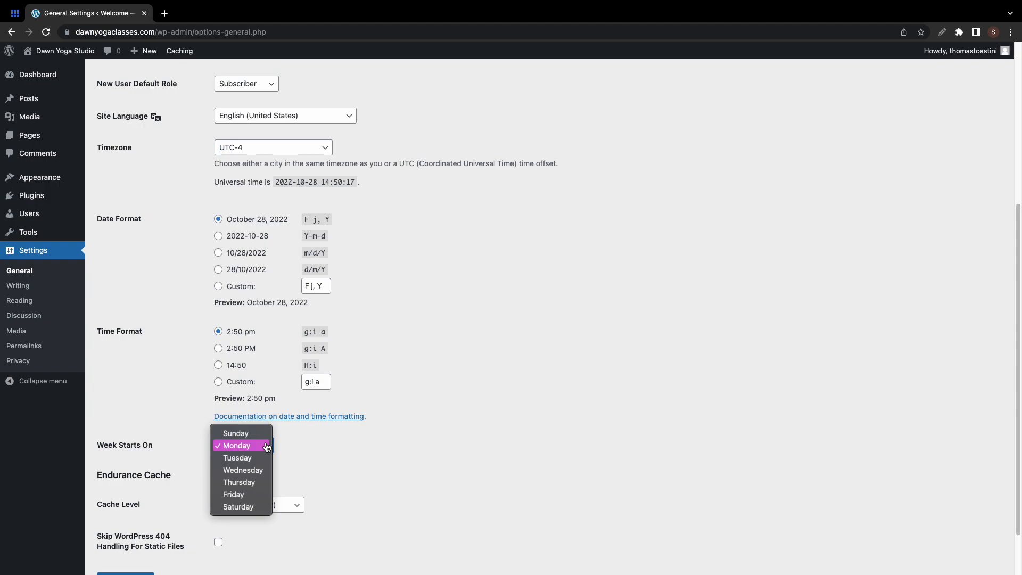
click(296, 471)
scroll(297, 468, down, 1)
click(148, 521)
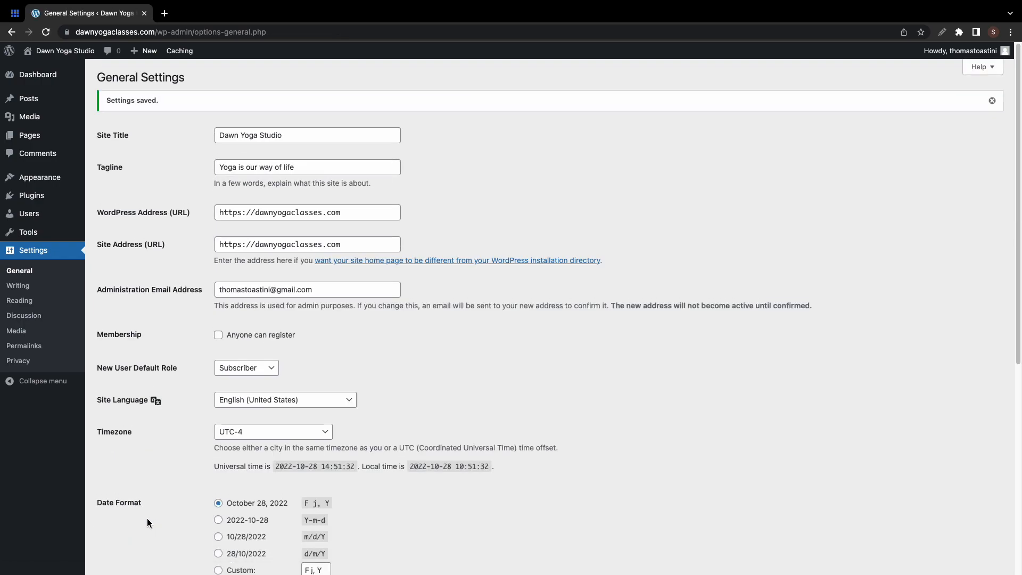
- Switch permalinks to the Post name structure, save, and go to Appearance > Themes
click(24, 346)
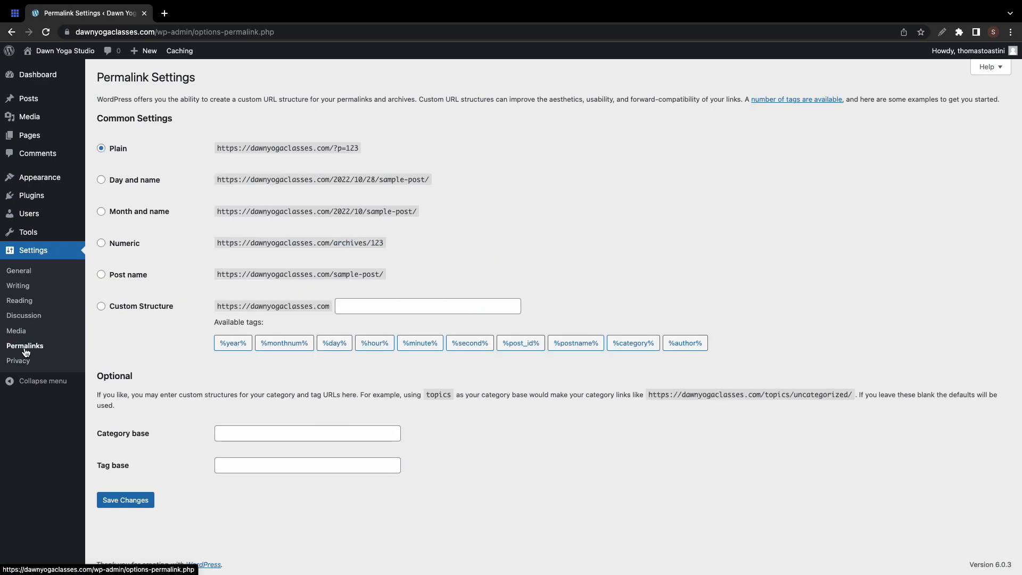
click(144, 277)
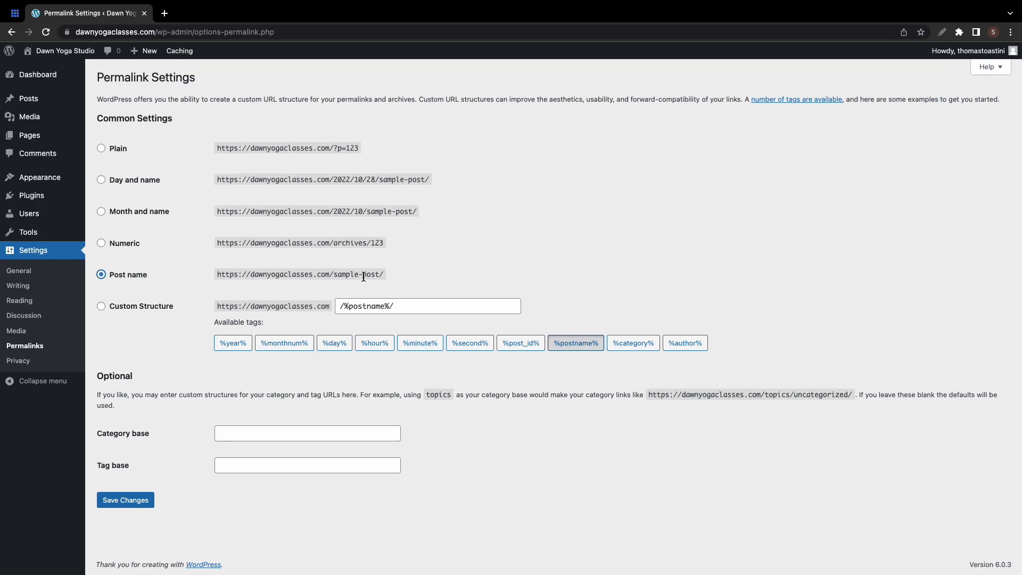
click(129, 502)
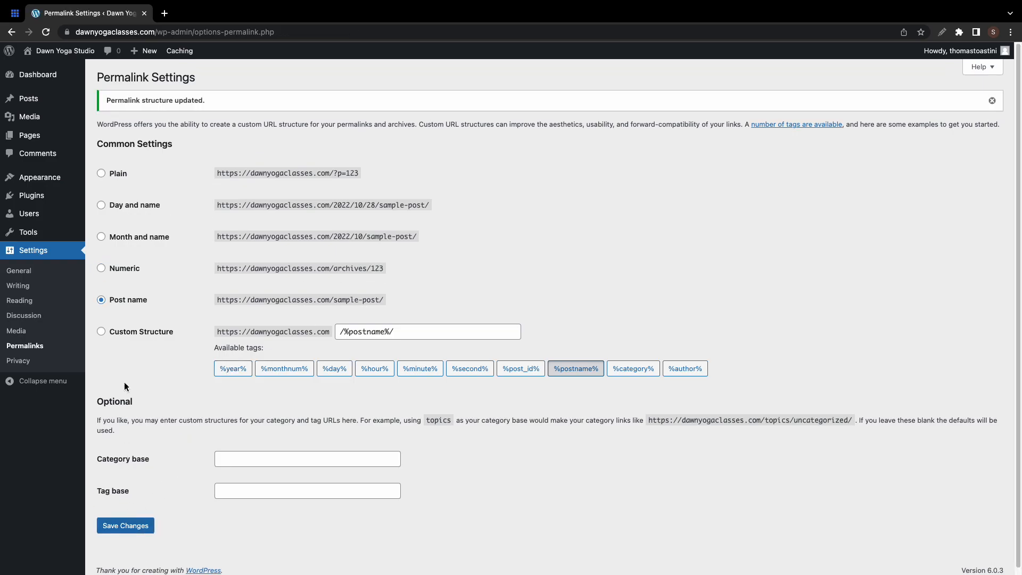
mouse_move(55, 185)
click(110, 181)
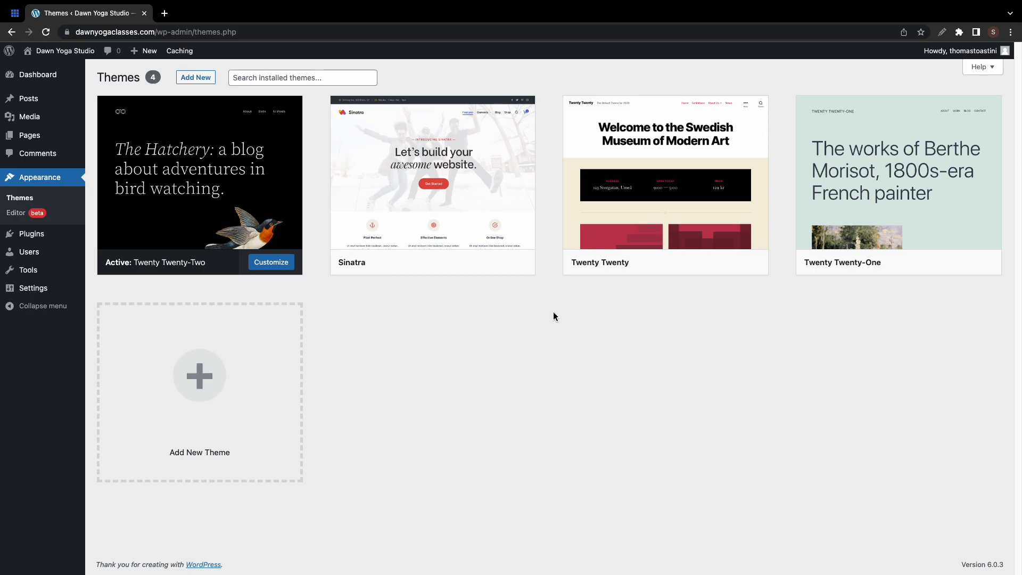
- Install the Neve theme from Add New Themes and activate it
click(208, 81)
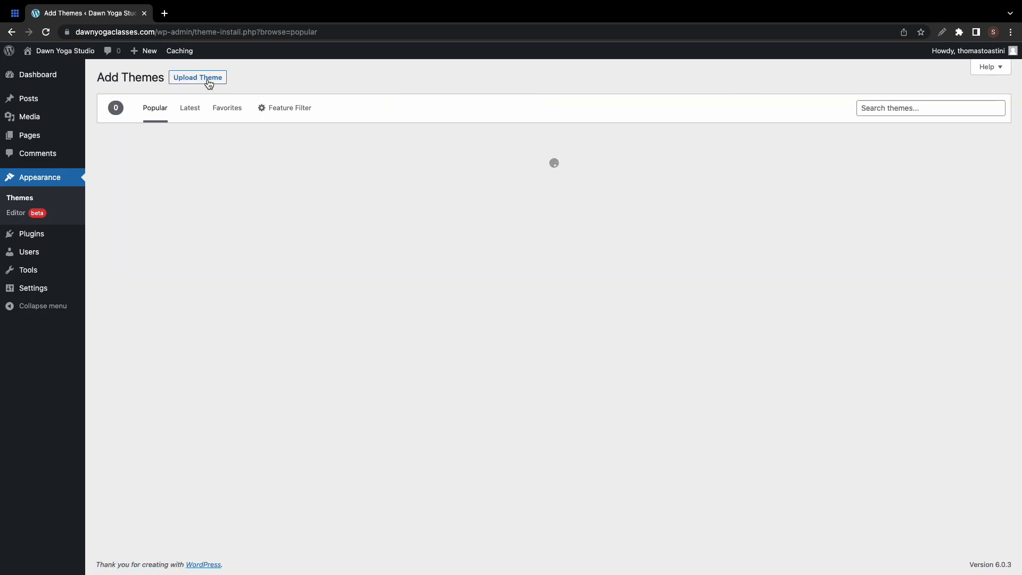
scroll(585, 245, down, 5)
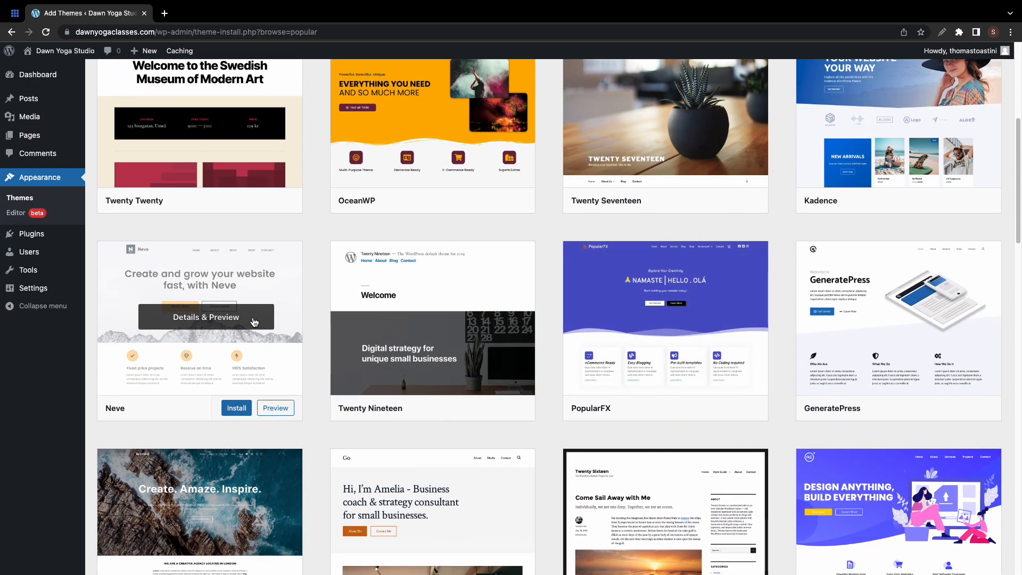
click(236, 409)
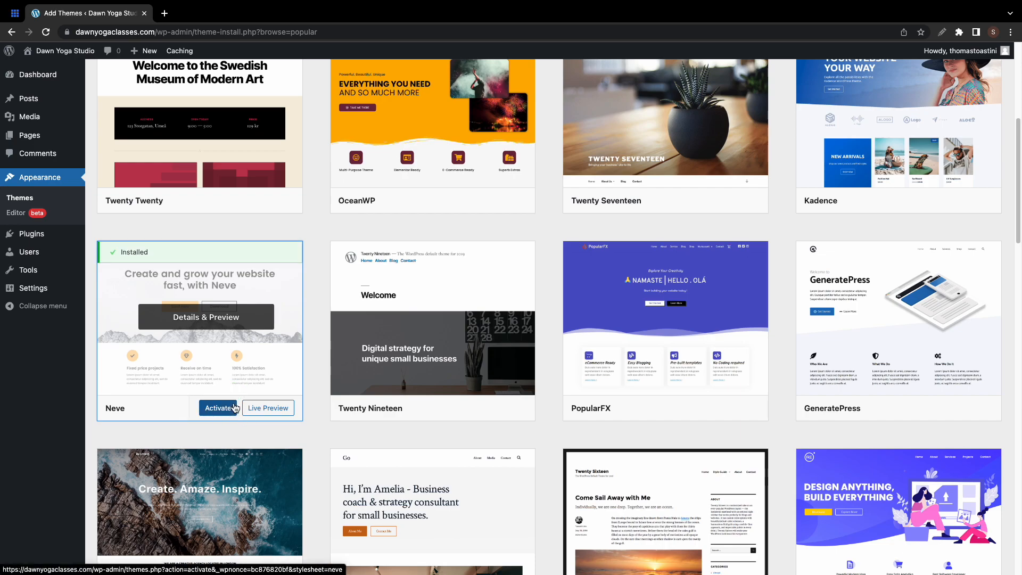
click(230, 409)
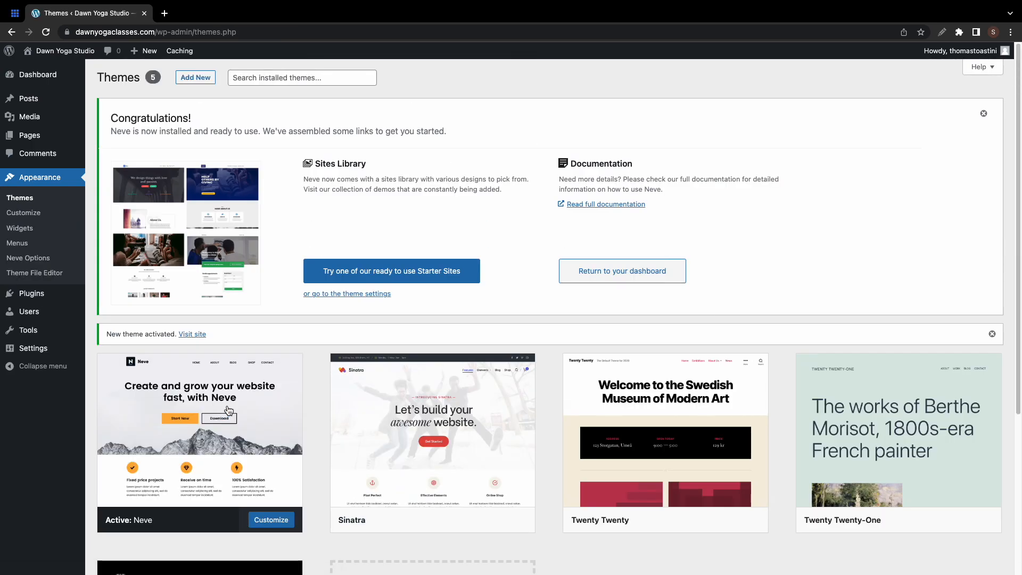
- Open Neve's Starter Sites and install and activate the Cloud Templates & Patterns Collection plugin
click(344, 281)
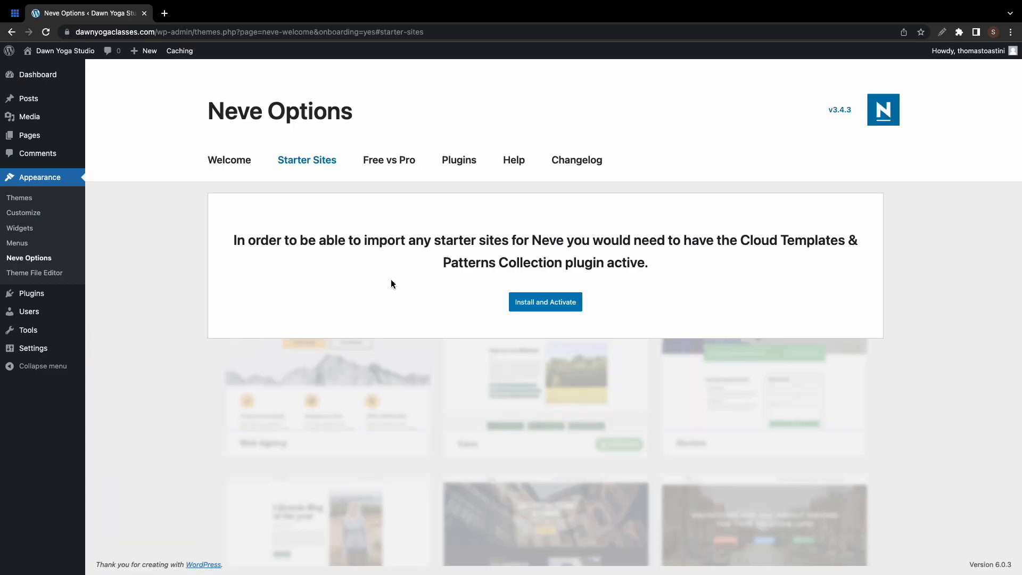
click(545, 301)
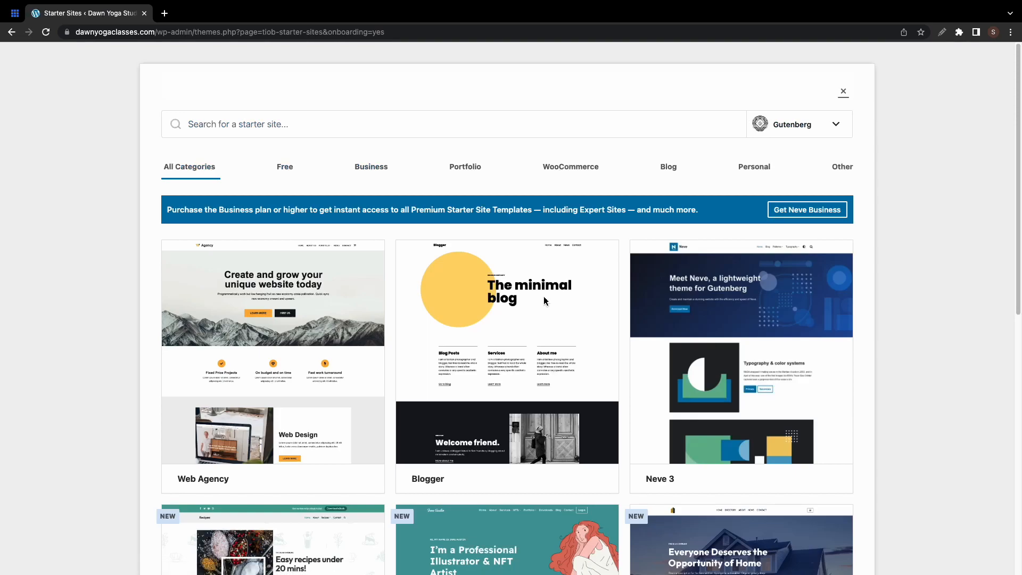
scroll(545, 301, down, 20)
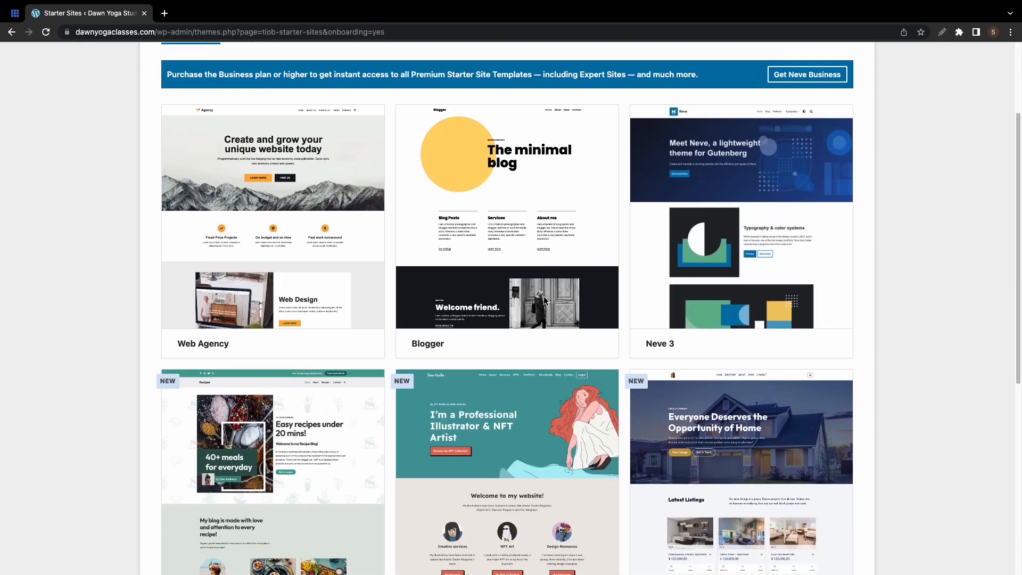
scroll(544, 301, down, 6)
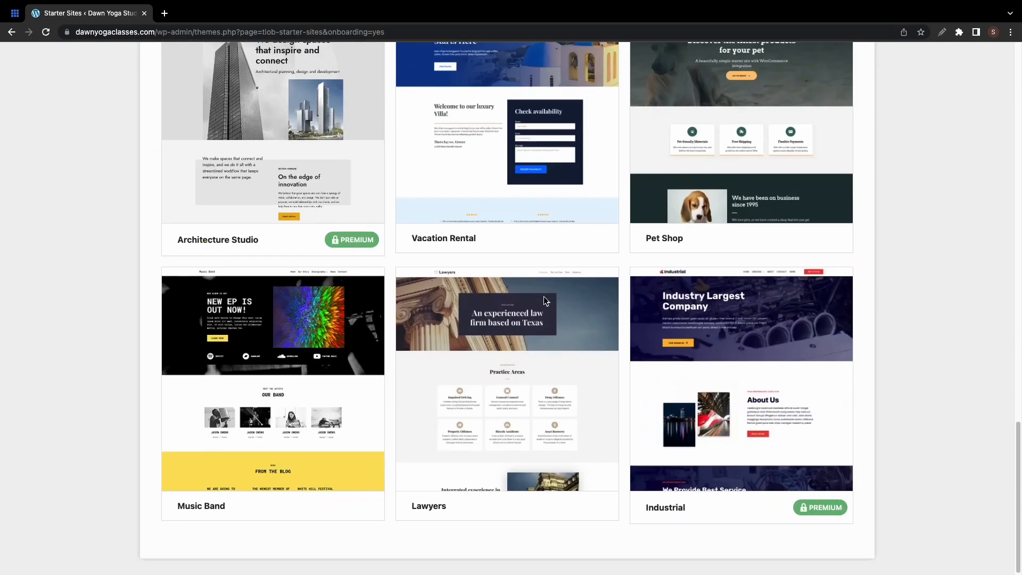
scroll(544, 301, down, 9)
scroll(544, 298, up, 20)
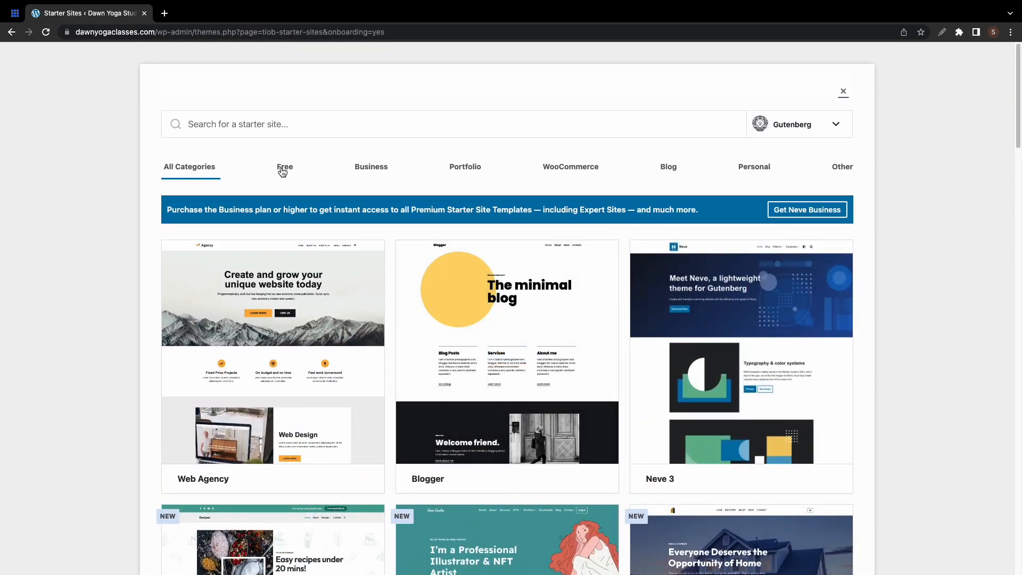
- Filter starter sites by Business, Portfolio and WooCommerce, and check the supported page builders
click(366, 173)
click(453, 175)
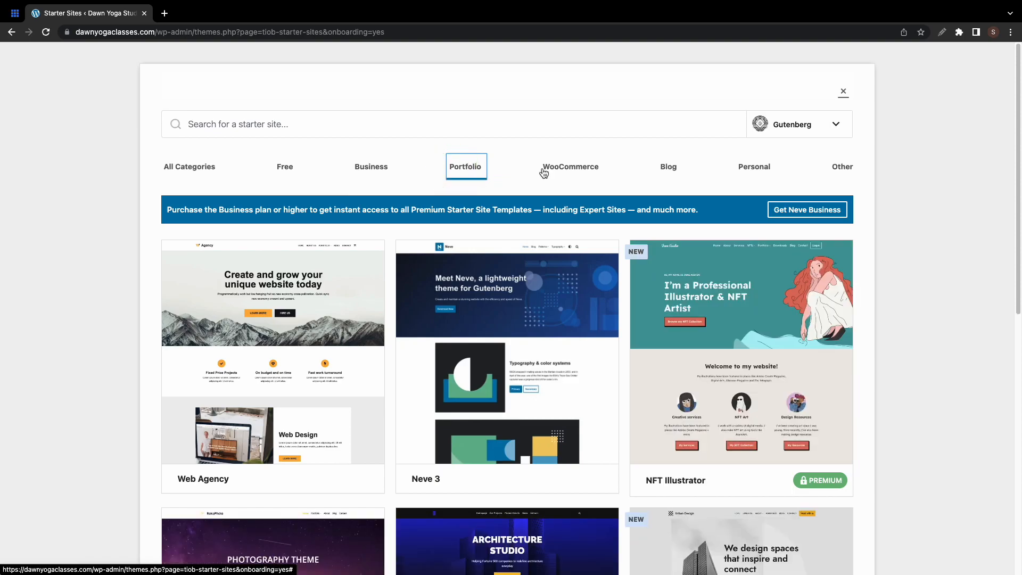
click(569, 170)
click(655, 170)
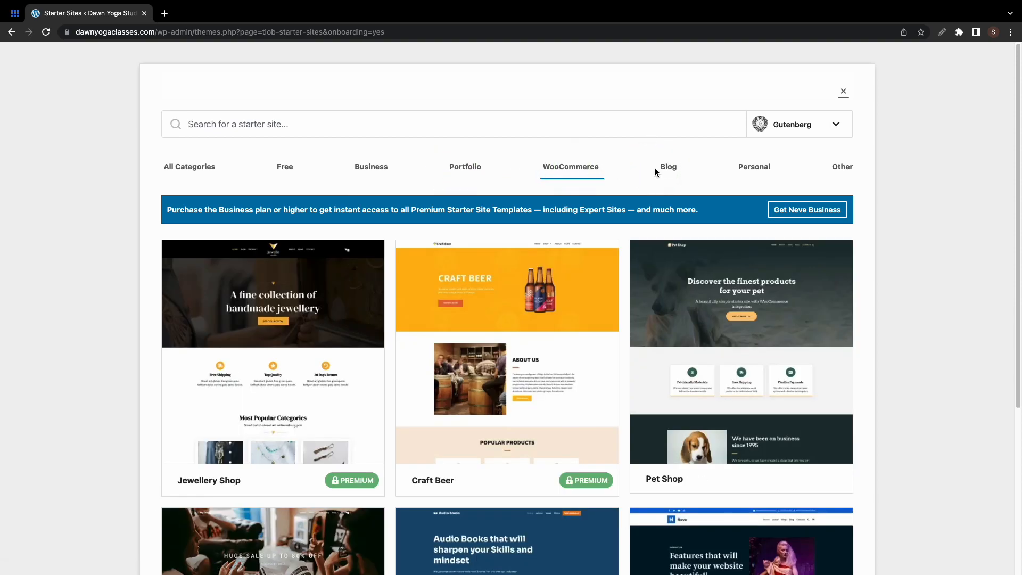
click(790, 136)
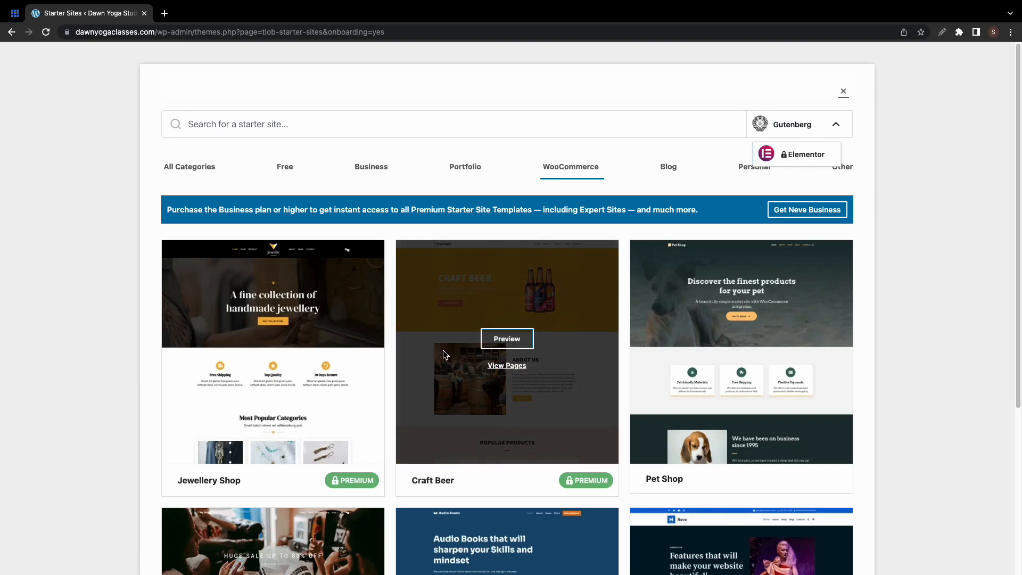
scroll(357, 349, down, 3)
scroll(357, 349, down, 2)
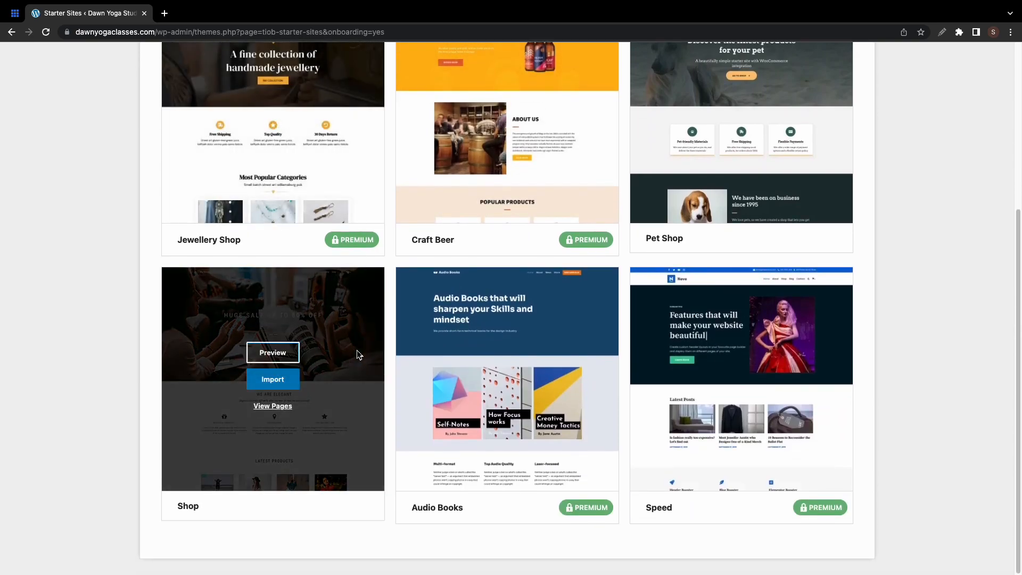
- Preview the Audio Books starter site, including its News page
click(504, 367)
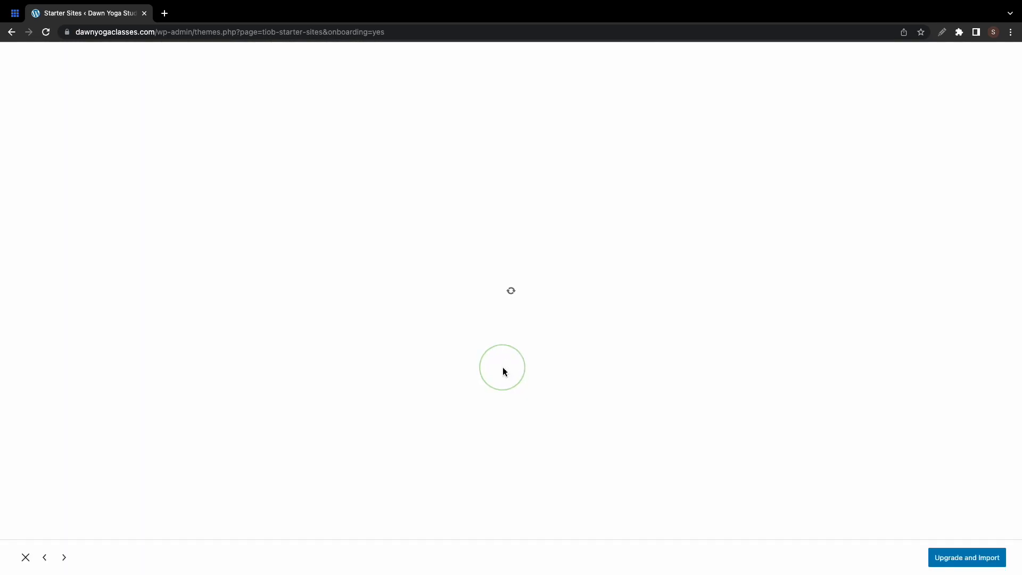
scroll(505, 371, down, 10)
scroll(505, 372, up, 10)
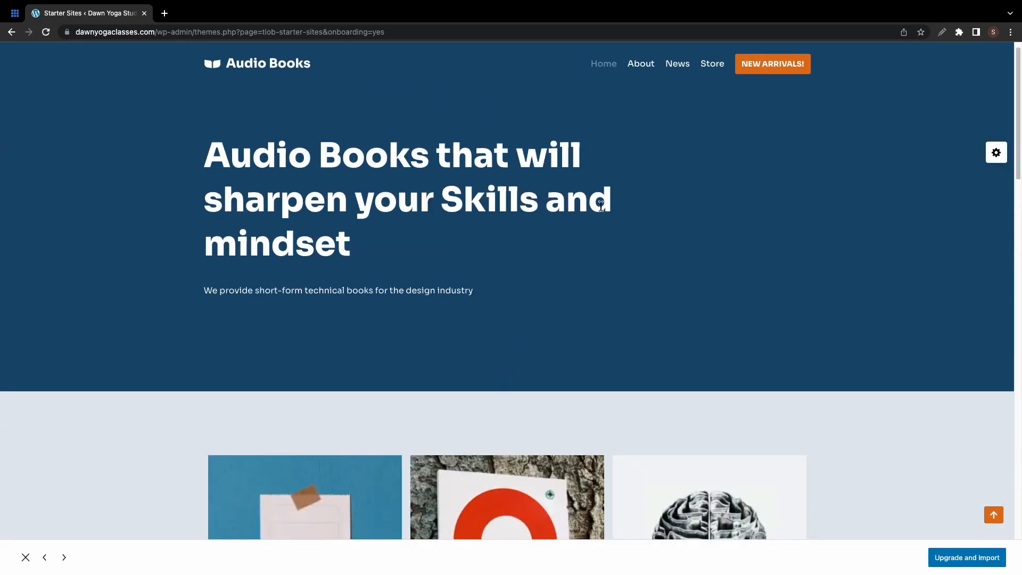
click(677, 65)
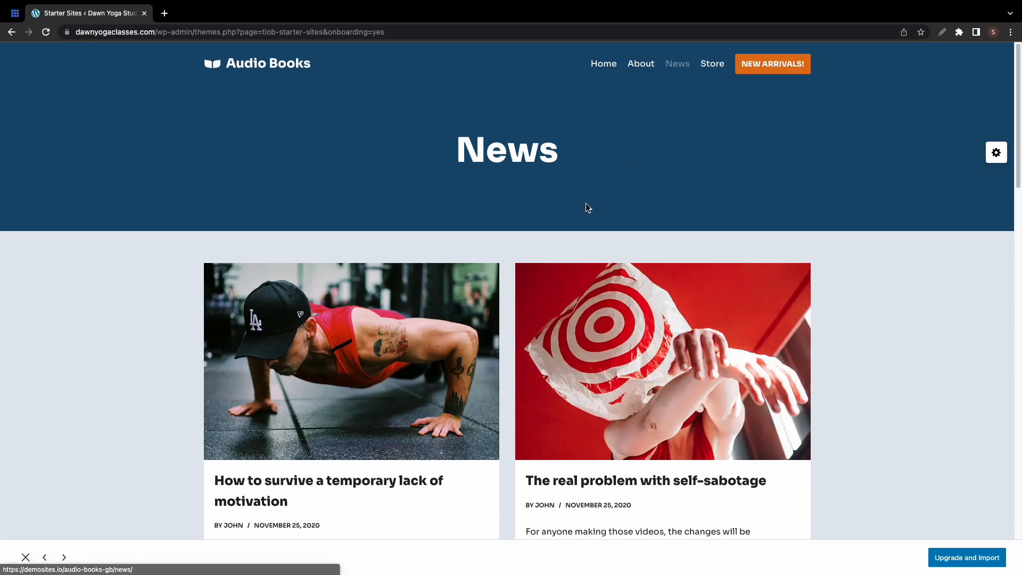
click(25, 558)
mouse_move(479, 394)
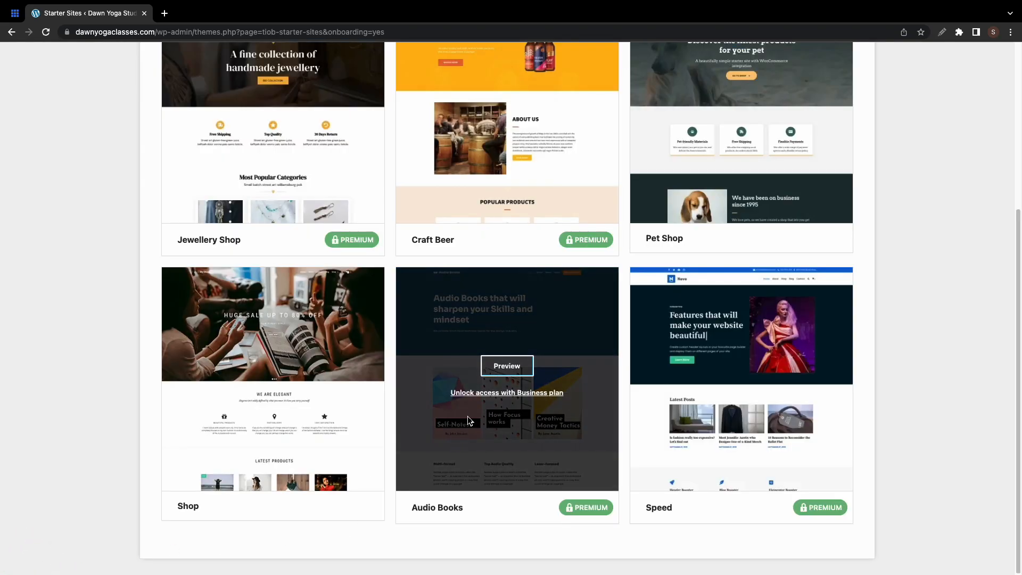
- Preview the Real Estate Agency starter site from the Business category
scroll(477, 395, up, 5)
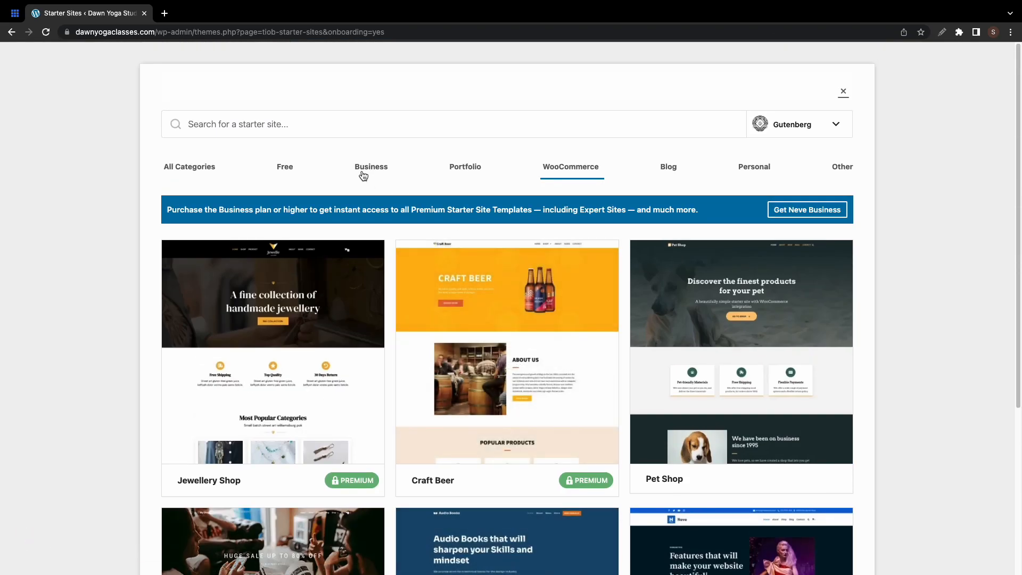
click(363, 174)
scroll(324, 235, down, 5)
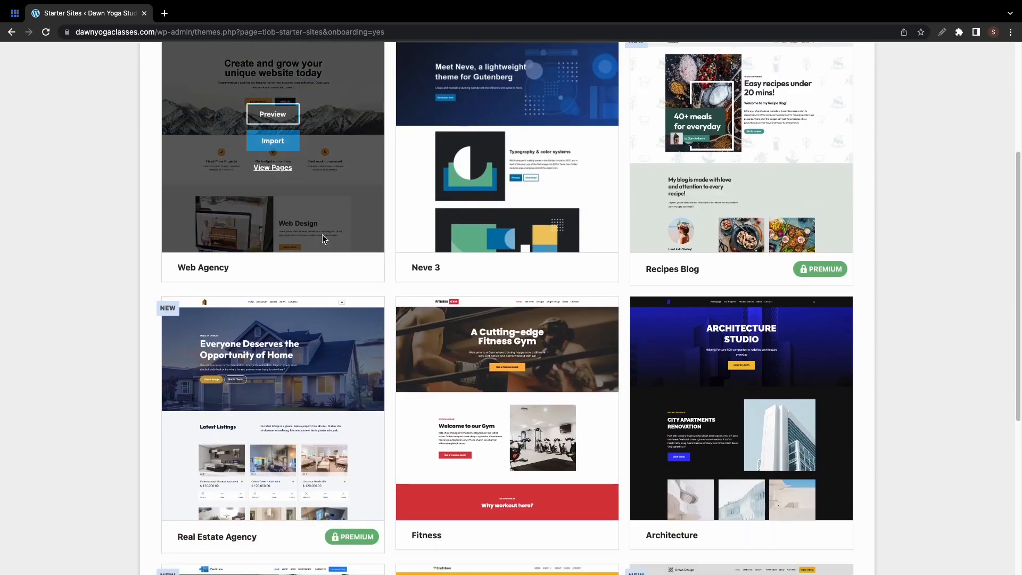
click(276, 286)
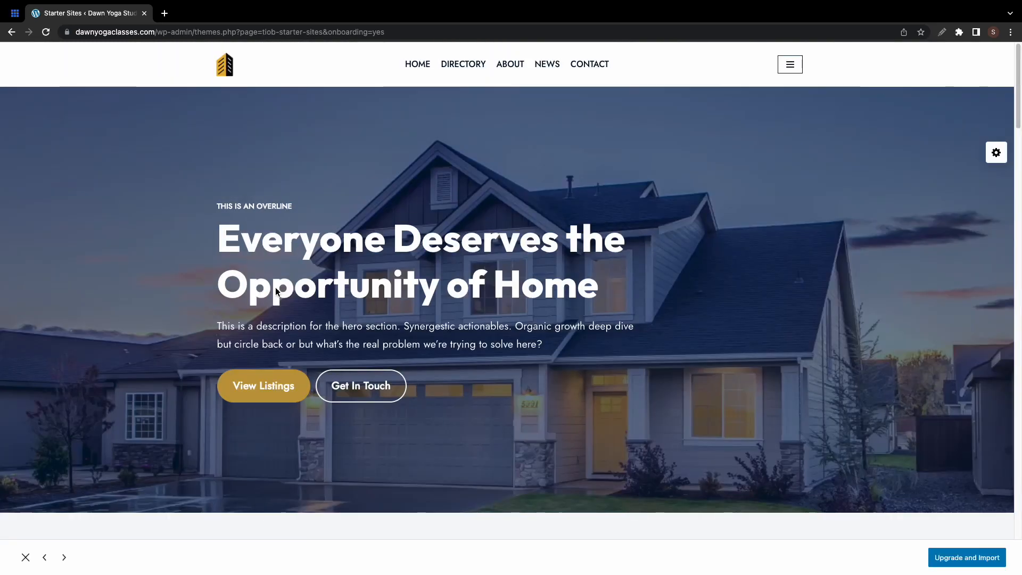
scroll(370, 292, down, 15)
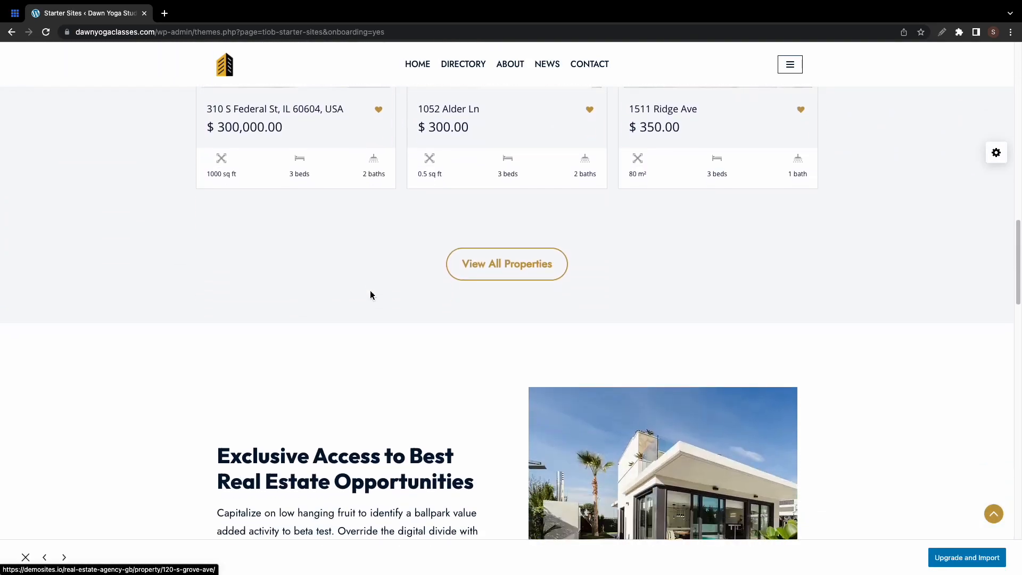
scroll(371, 294, down, 6)
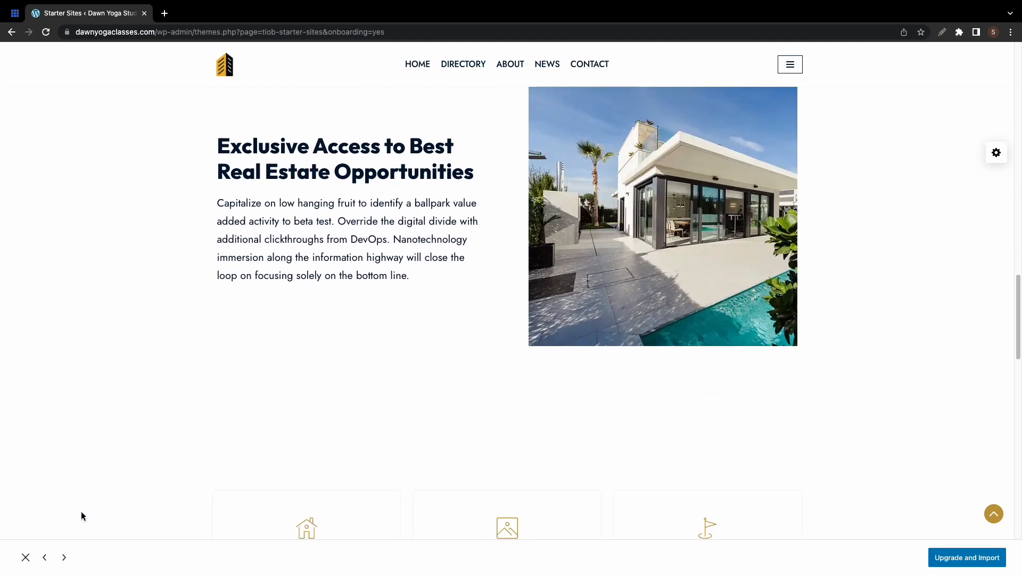
click(26, 557)
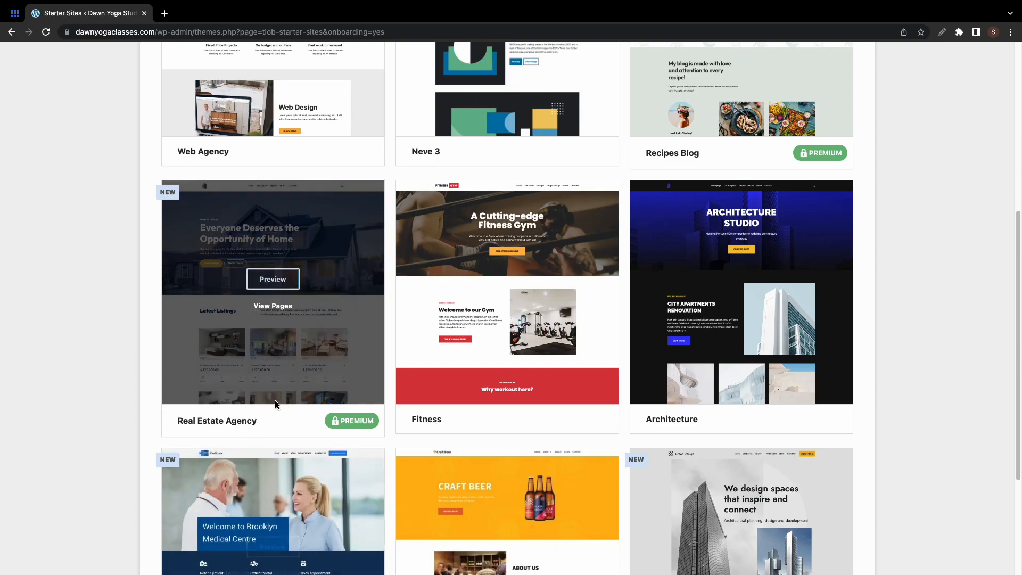
- Filter the starter sites library to show only Free templates
scroll(293, 370, up, 6)
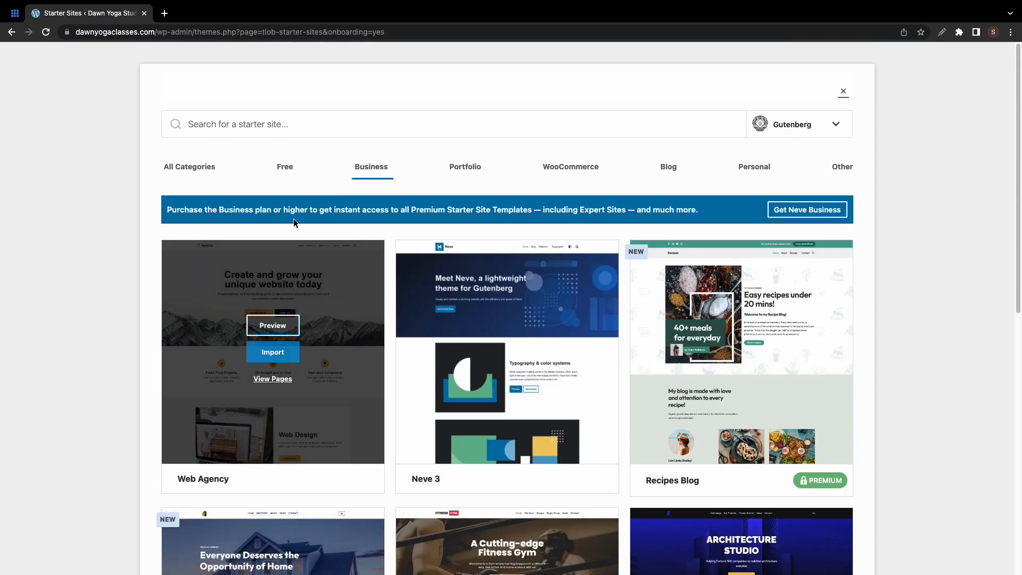
click(283, 173)
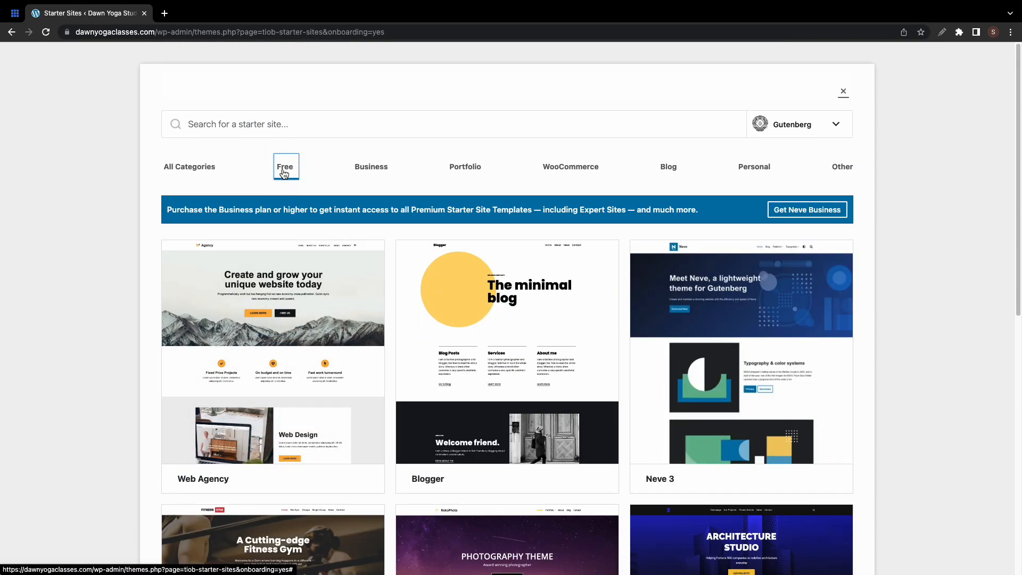
scroll(308, 318, down, 6)
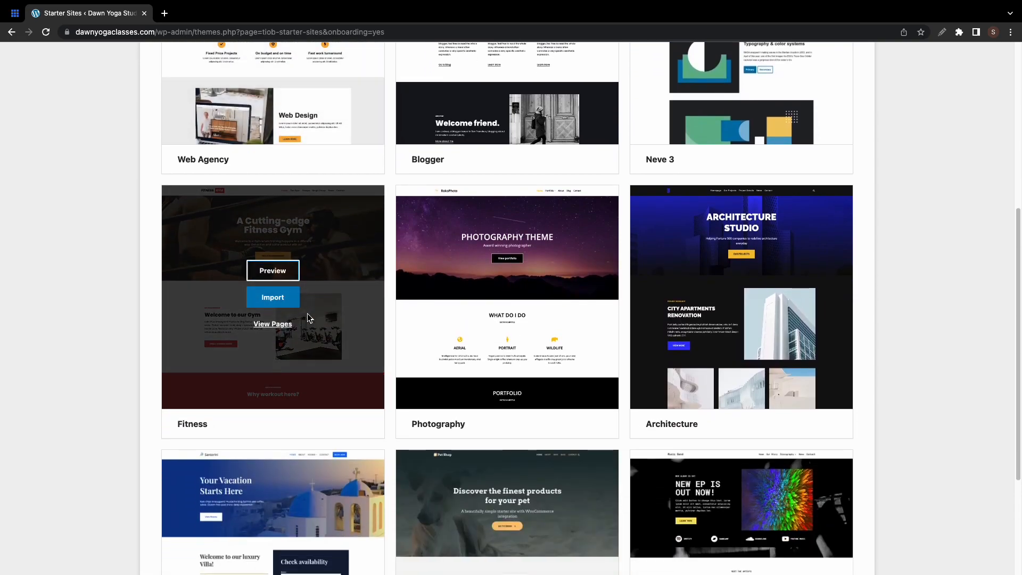
- Preview the Fitness starter site
click(283, 271)
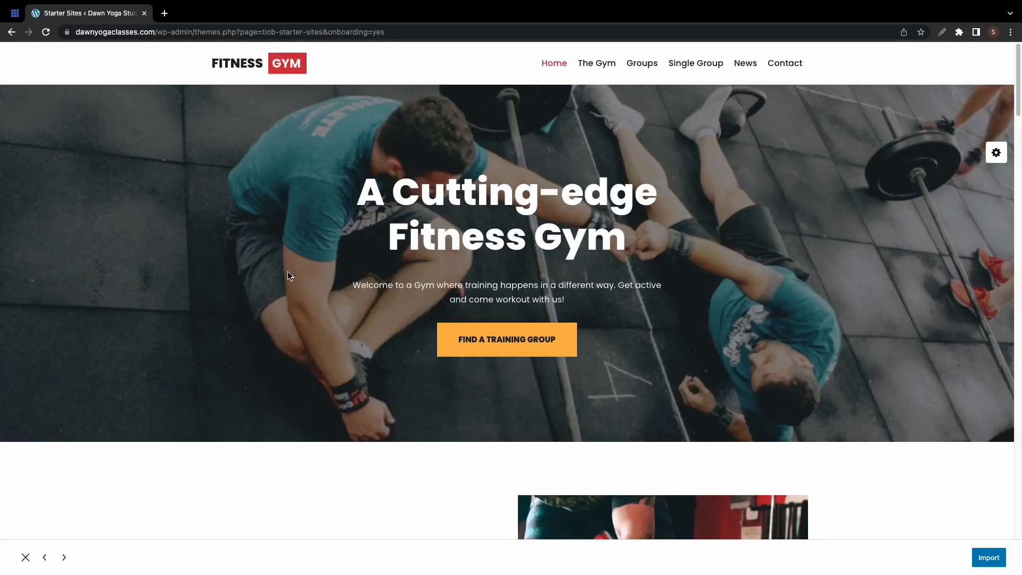
scroll(288, 272, down, 14)
scroll(287, 273, up, 14)
- Import the entire Fitness site with content and plugins, then view the new website
click(989, 556)
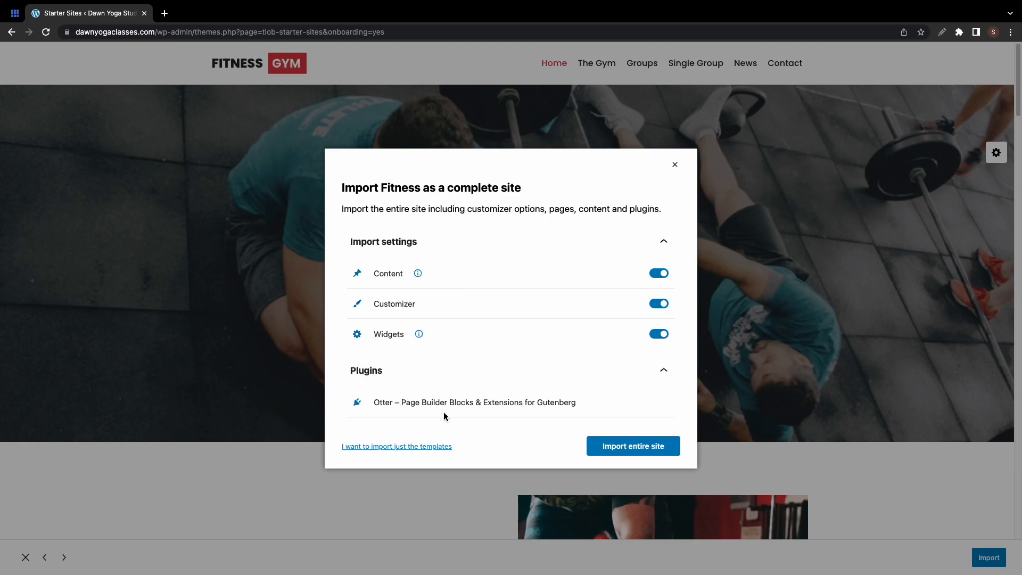
click(613, 447)
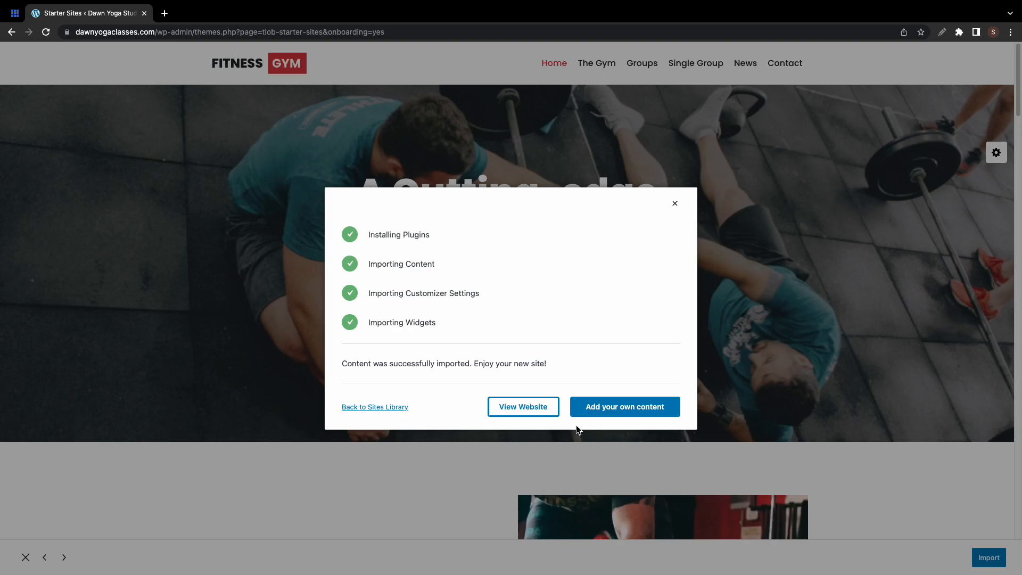
click(540, 408)
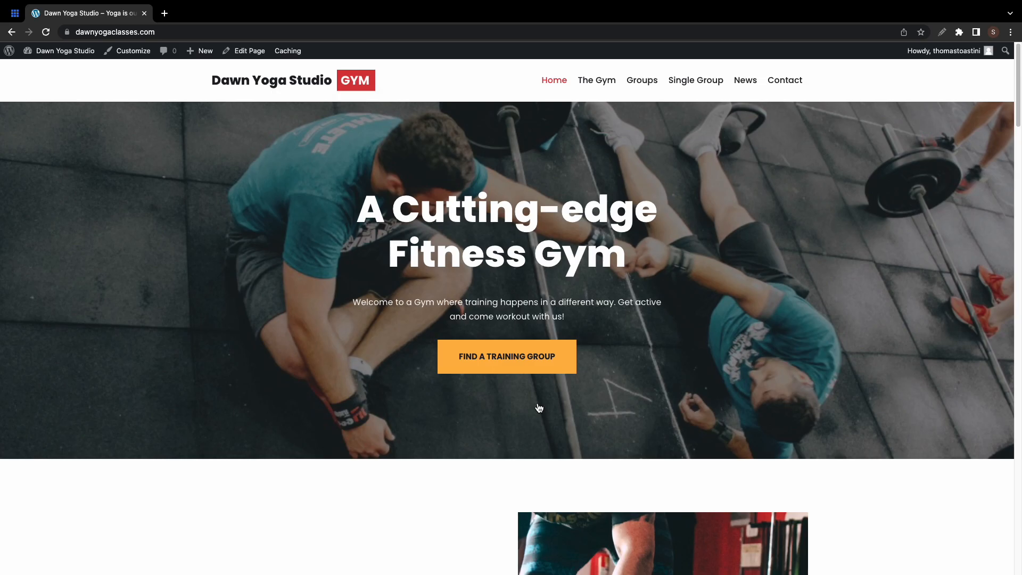
- Scroll through the imported Dawn Yoga Studio homepage, then launch Customize from the admin bar
scroll(539, 407, down, 20)
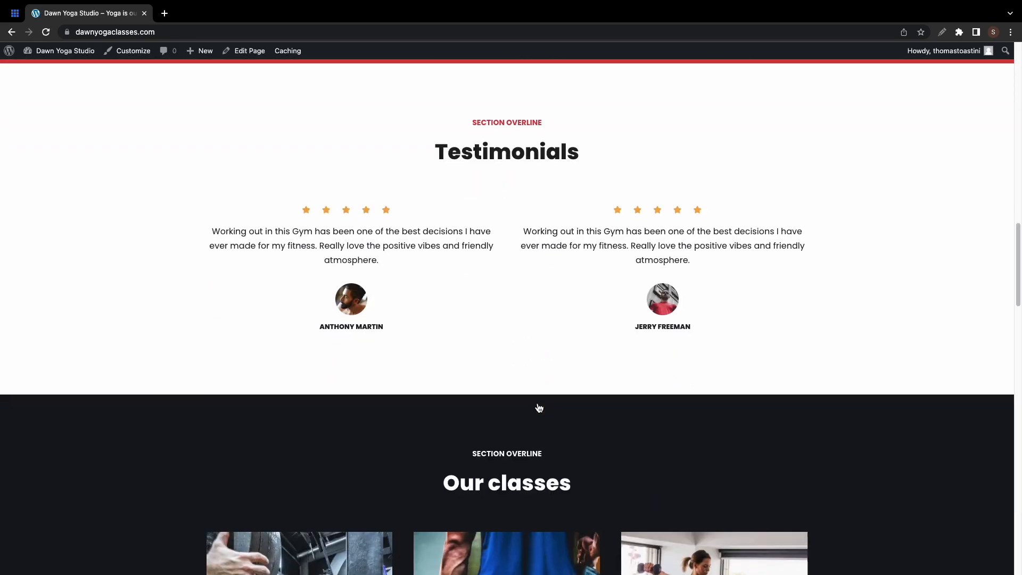
scroll(539, 407, down, 15)
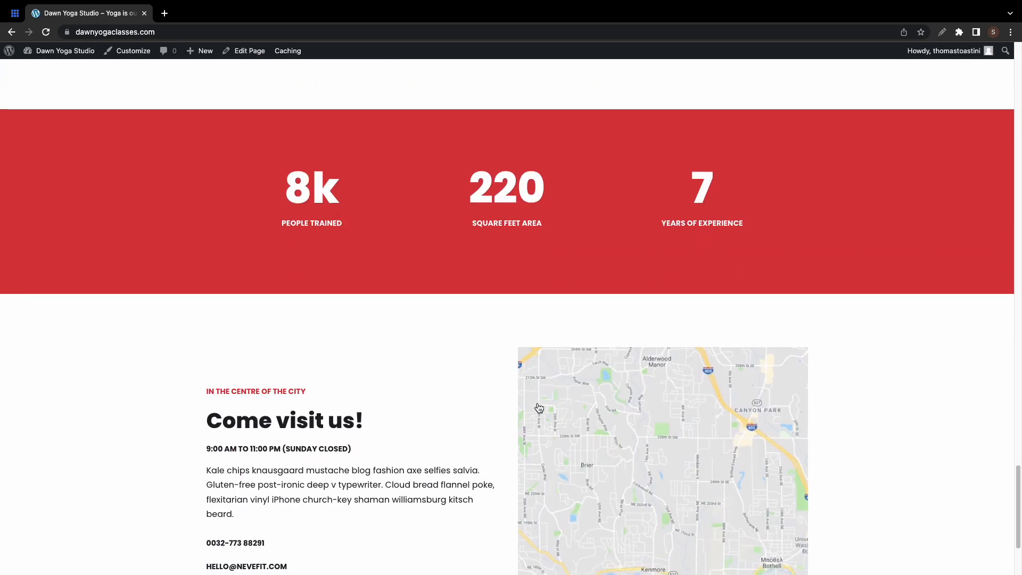
scroll(540, 408, up, 20)
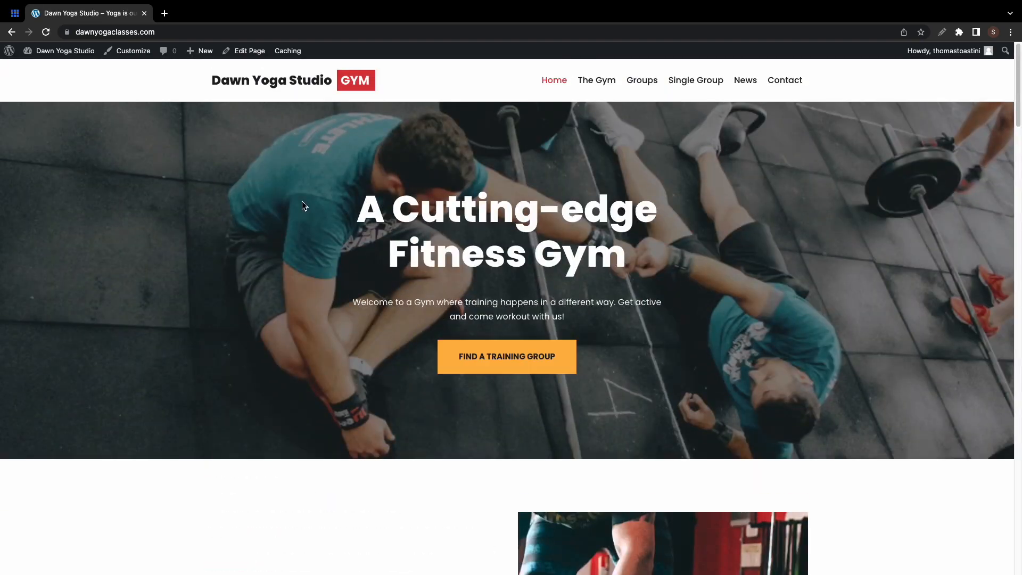
click(134, 56)
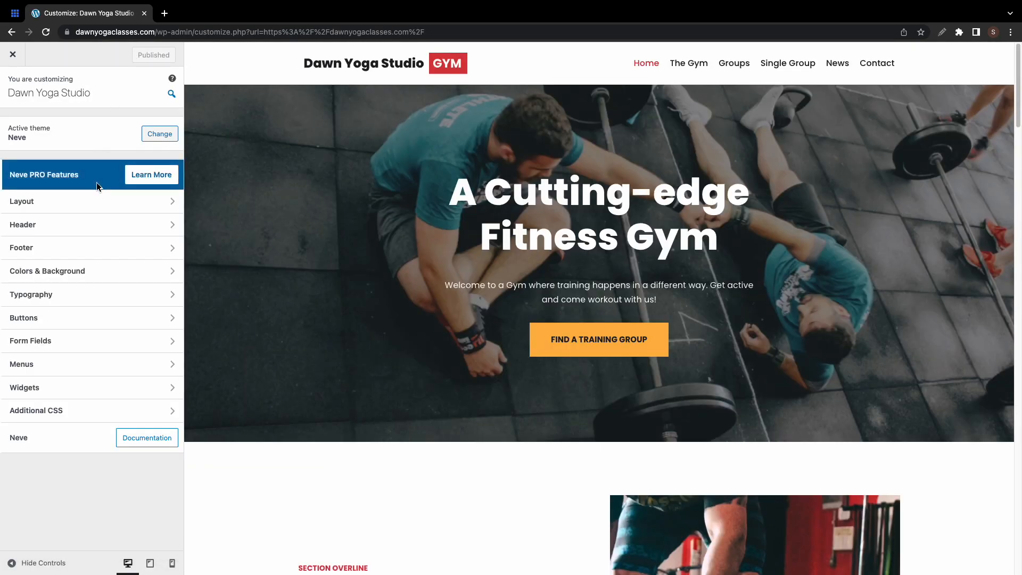
- Set the header's Logo & Site Identity to display the logo only, after trying other arrangements
click(94, 224)
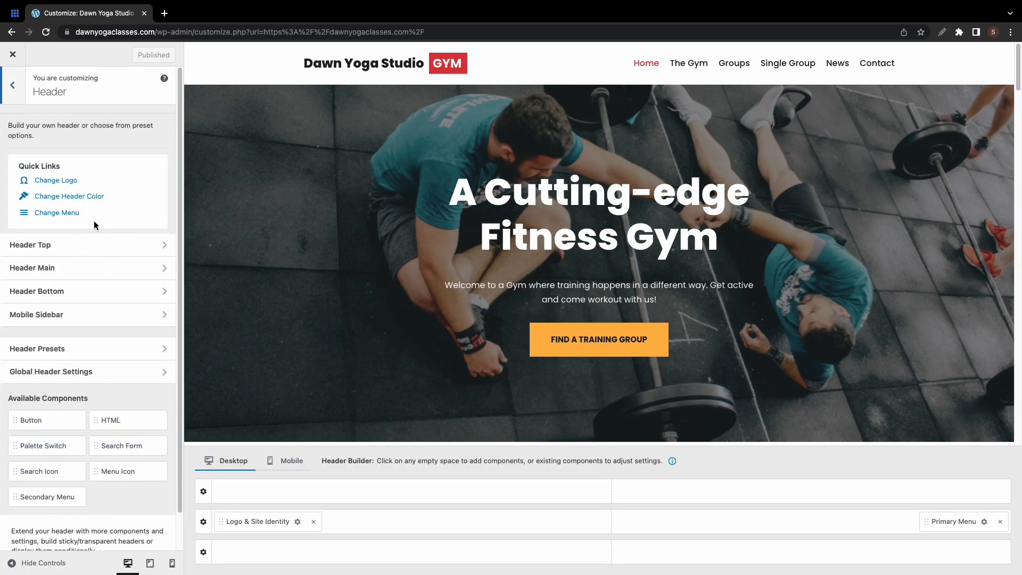
click(58, 181)
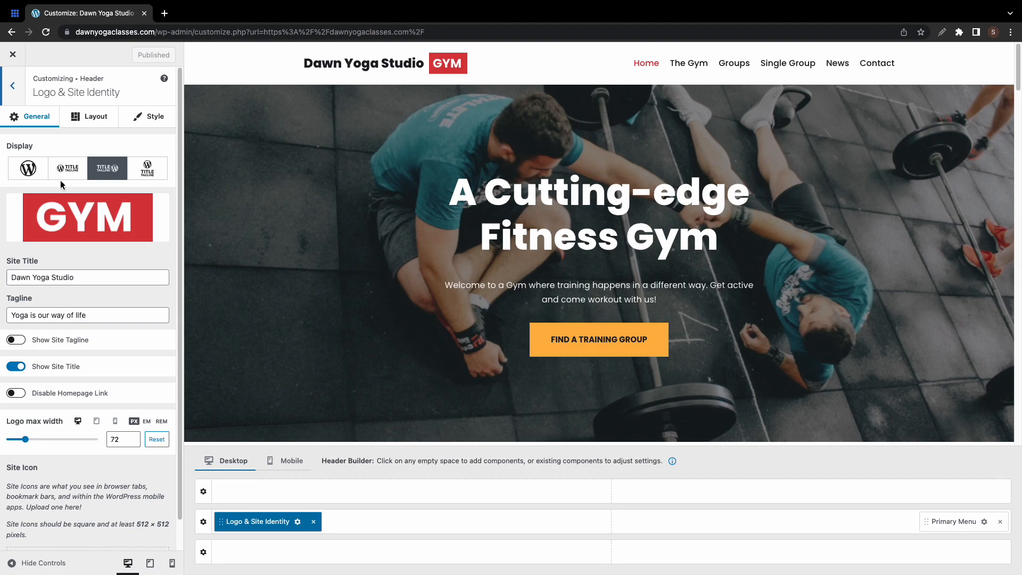
click(28, 160)
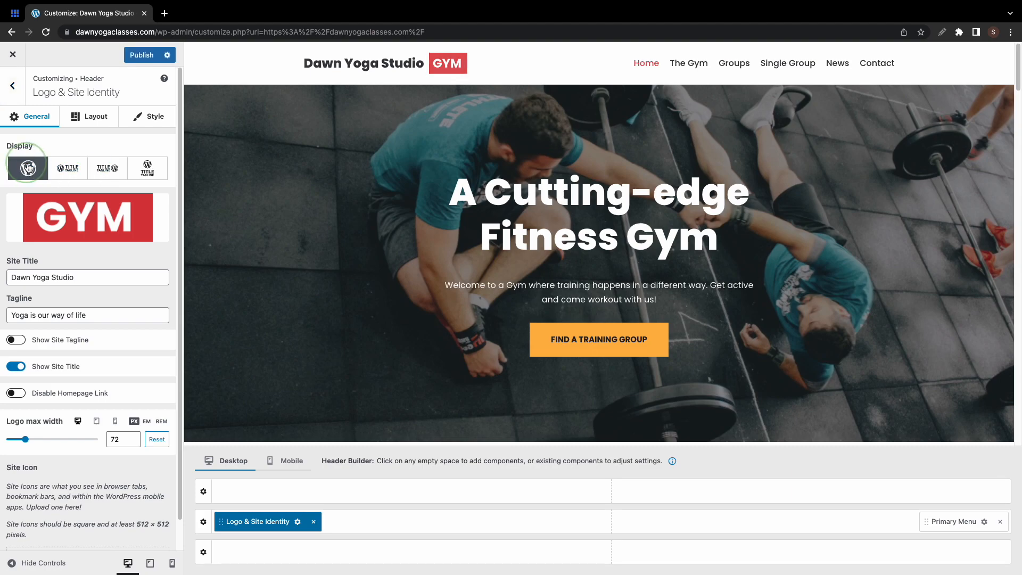
click(59, 168)
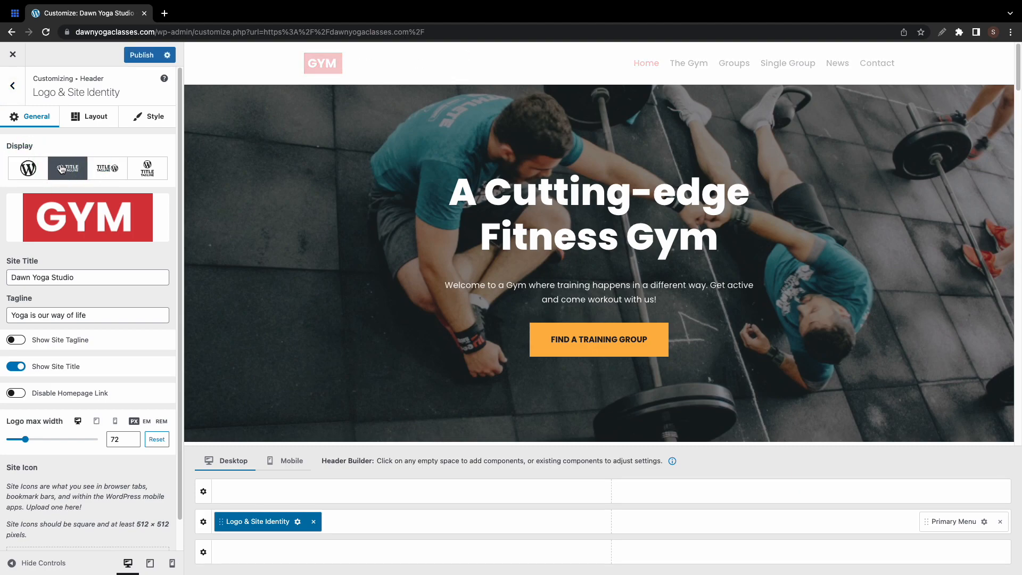
click(115, 173)
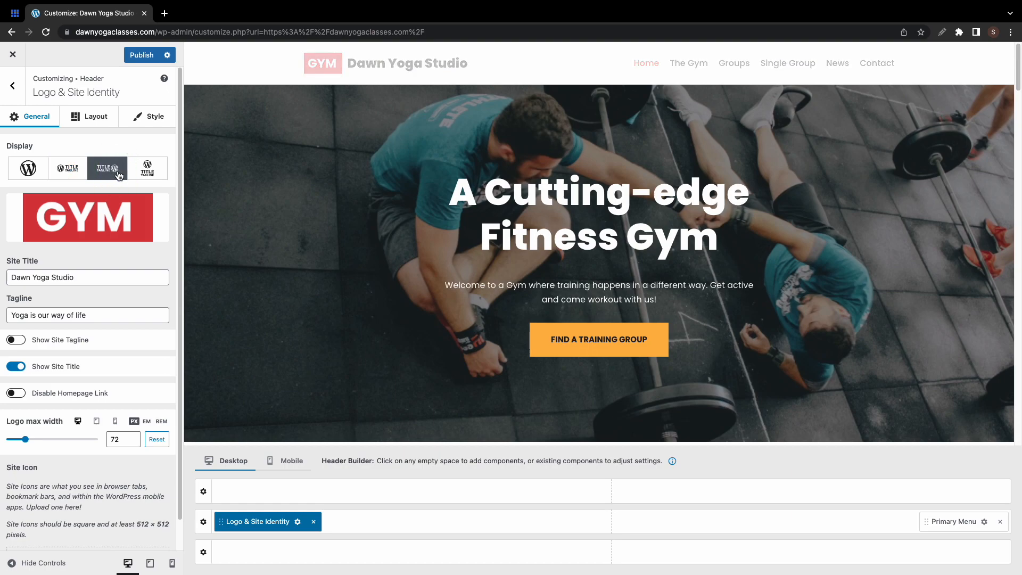
click(144, 176)
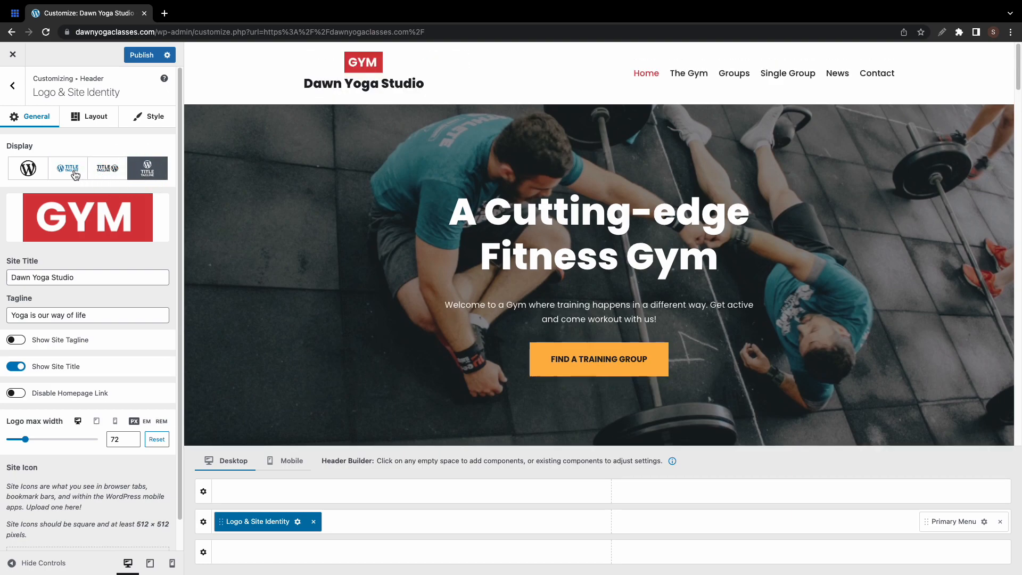
click(38, 174)
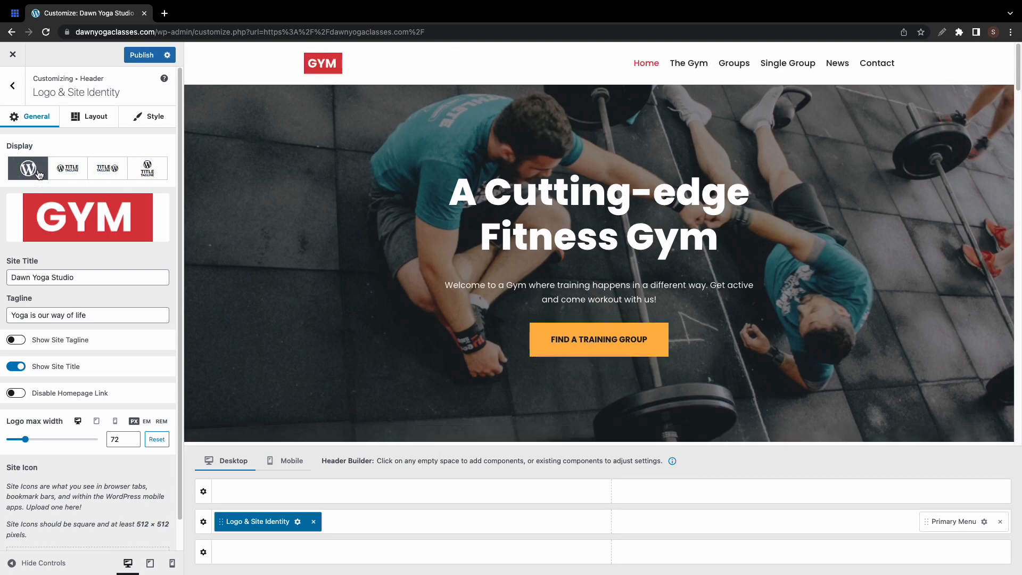
- Upload Logo.png as the uncropped header logo and set its max width to 150
click(75, 216)
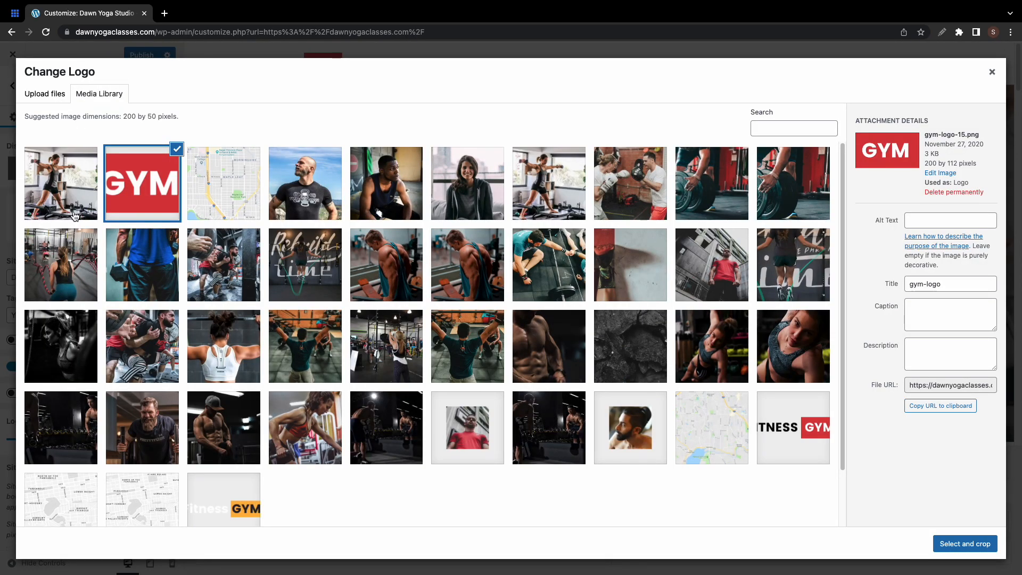
click(49, 101)
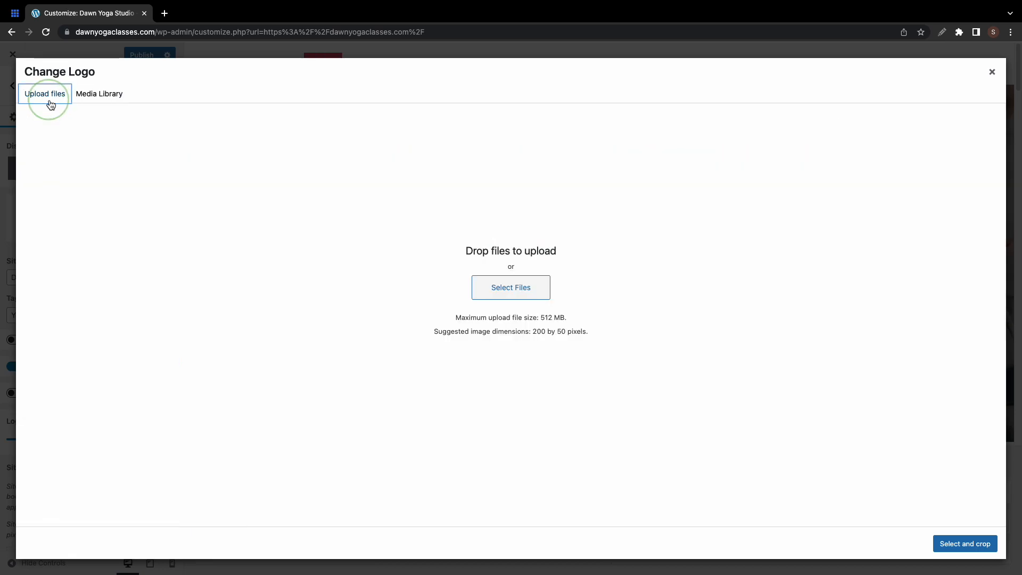
click(85, 101)
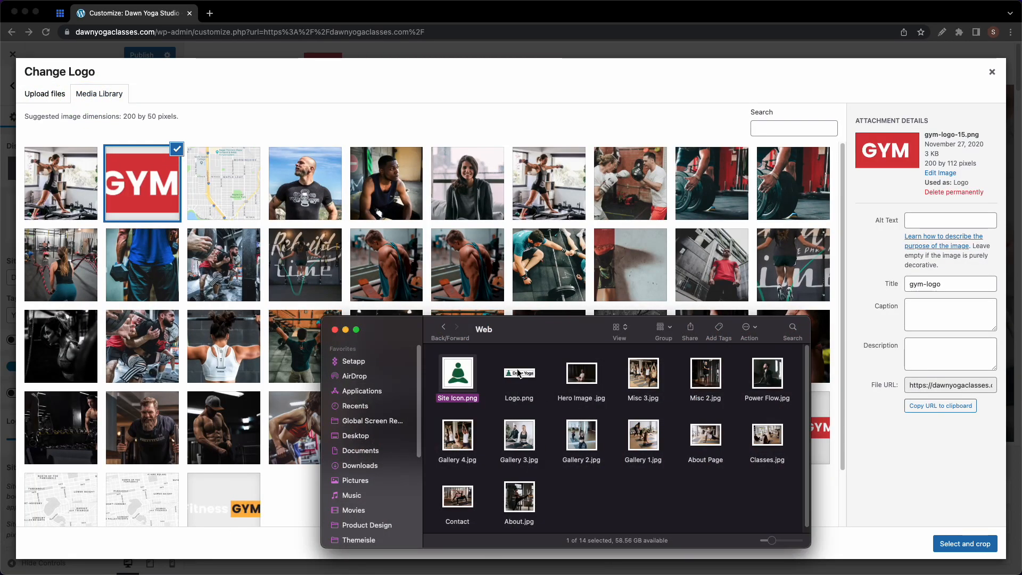
drag(518, 374, 322, 216)
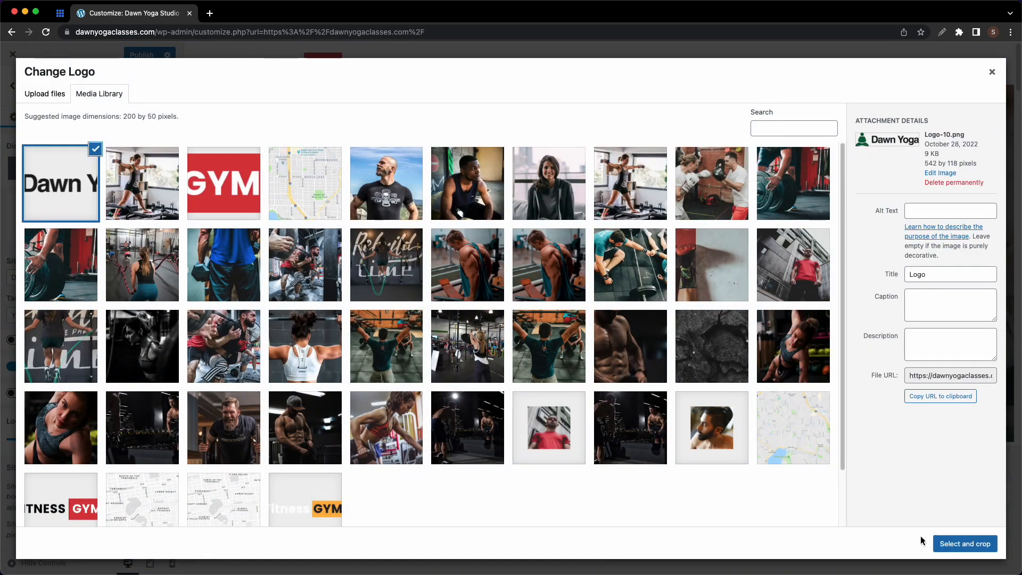
click(939, 543)
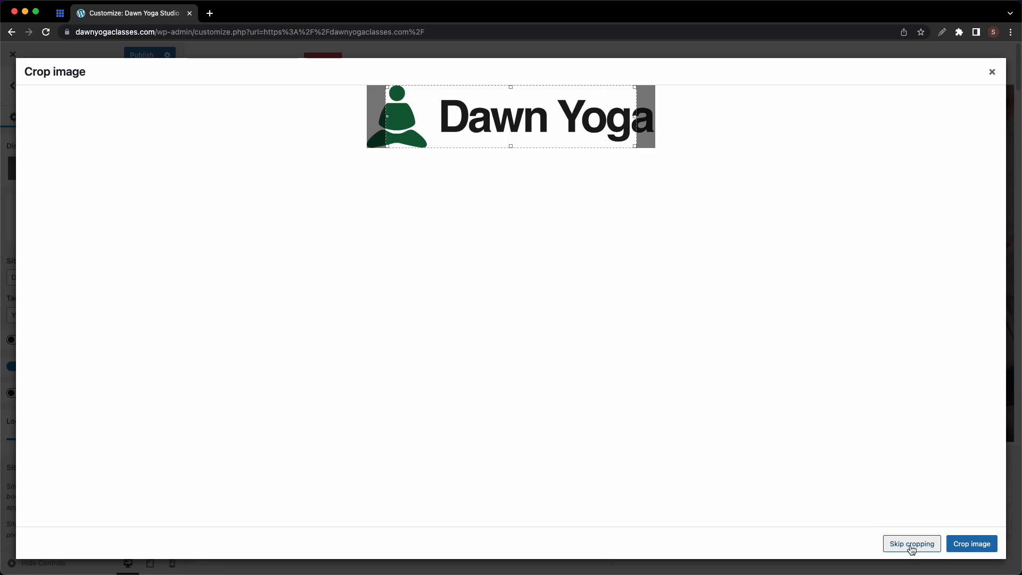
click(912, 544)
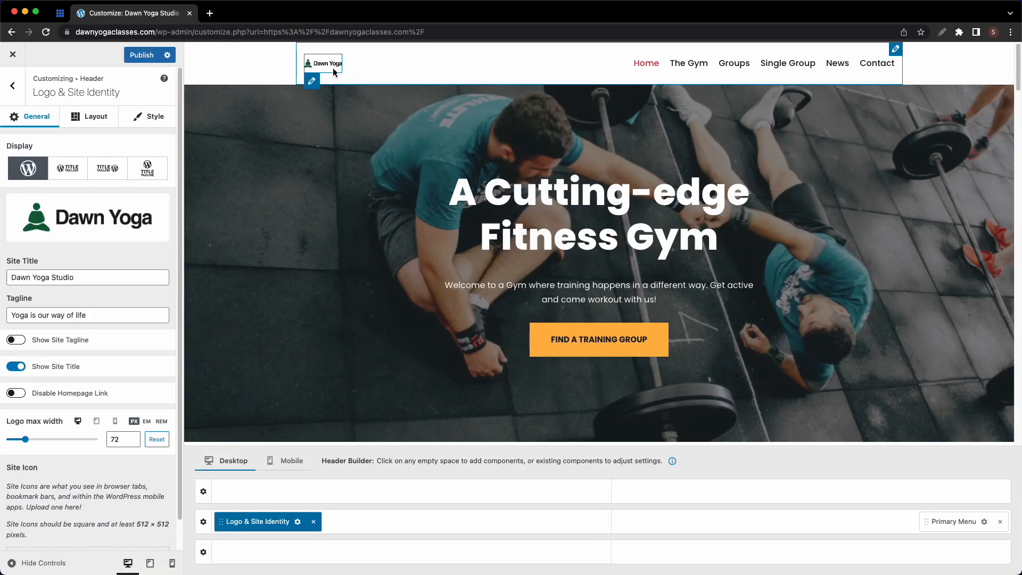
drag(120, 439, 111, 443)
text(150)
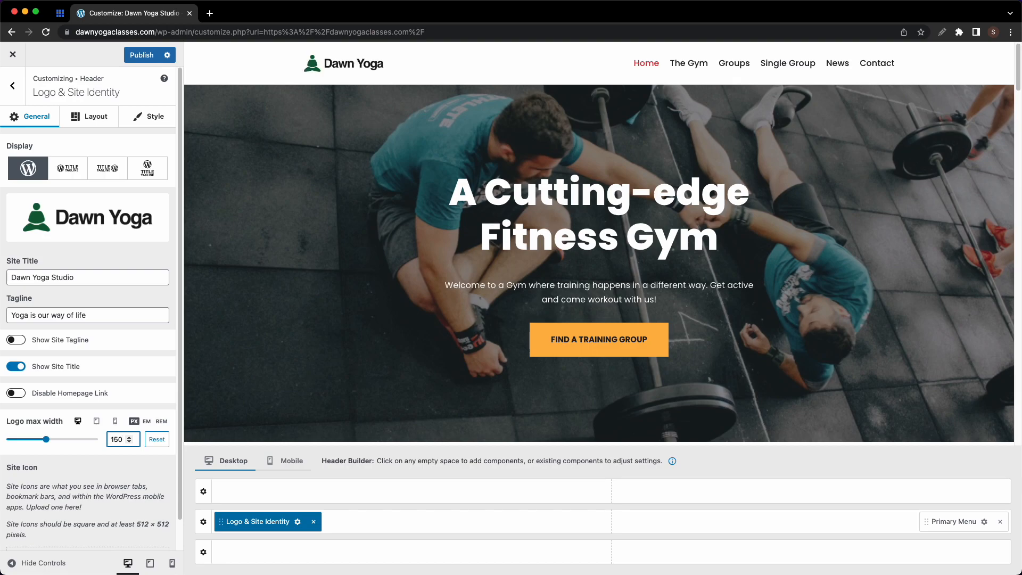
- Set the tablet logo max width to 100
click(96, 423)
click(112, 439)
text(1)
key(super+q)
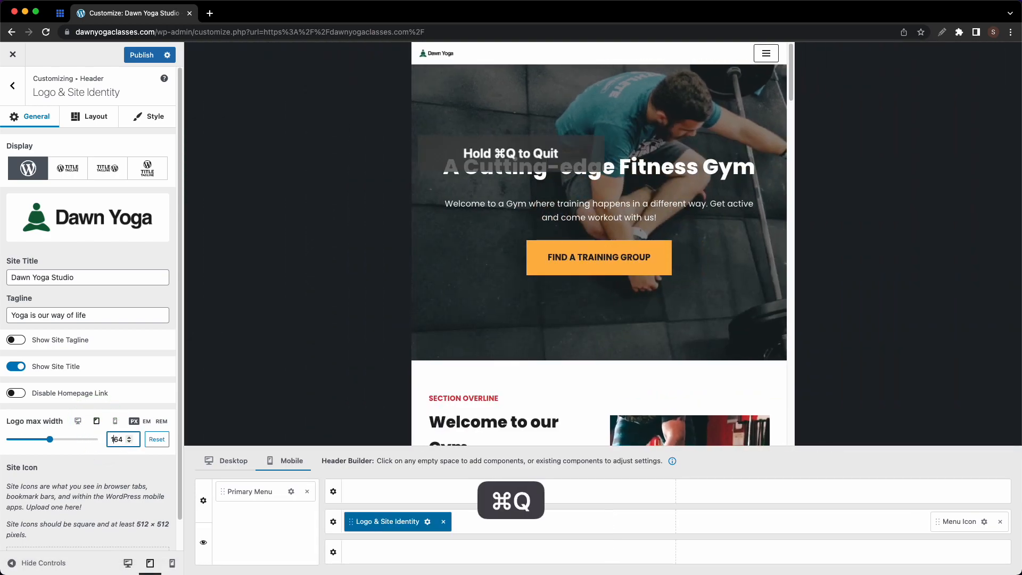
key(super+a)
text(100)
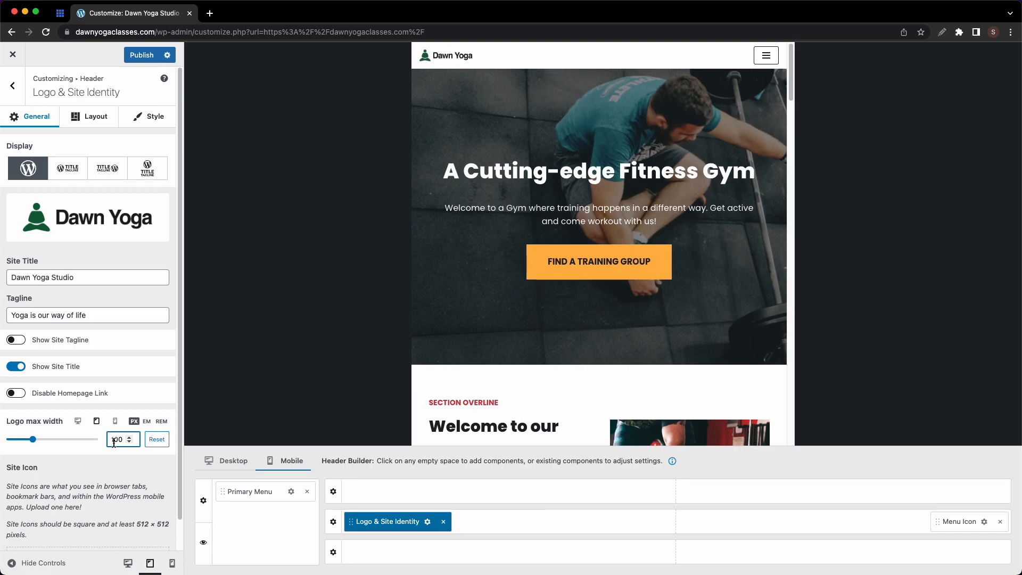
- Set the mobile logo max width to 80, hide the site title, and return to desktop view
click(115, 421)
click(119, 438)
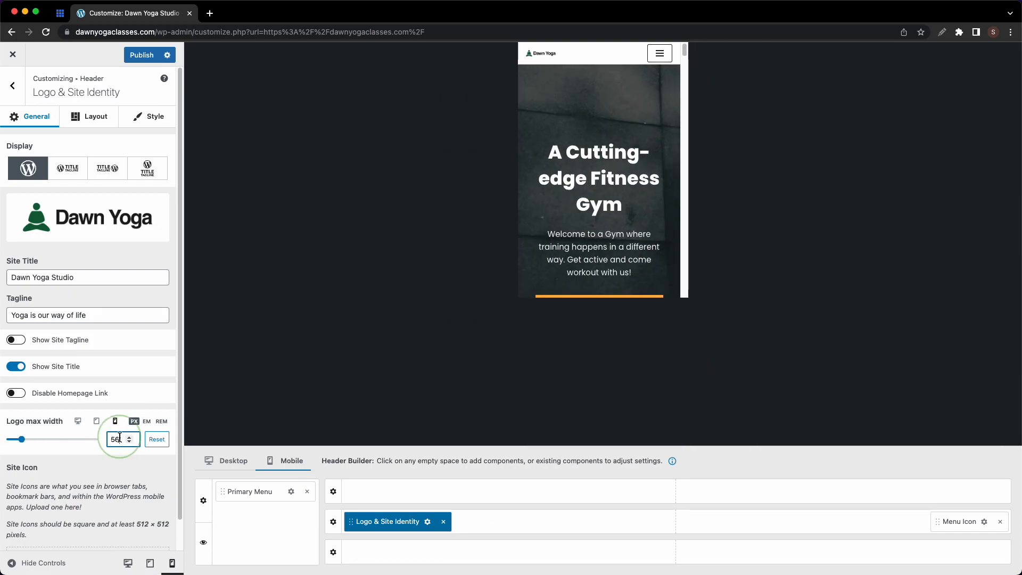
key(super+a)
text(80)
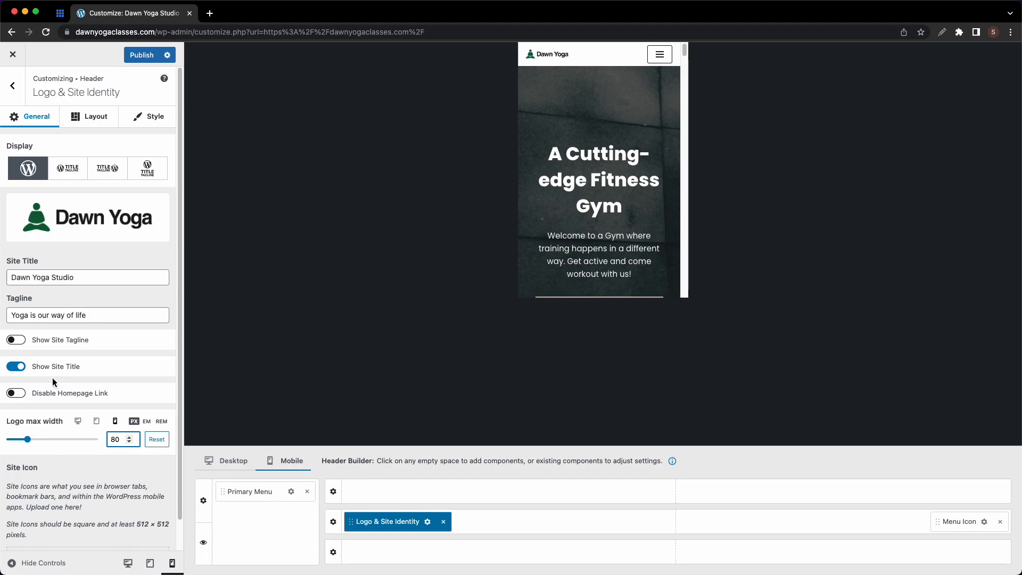
click(25, 371)
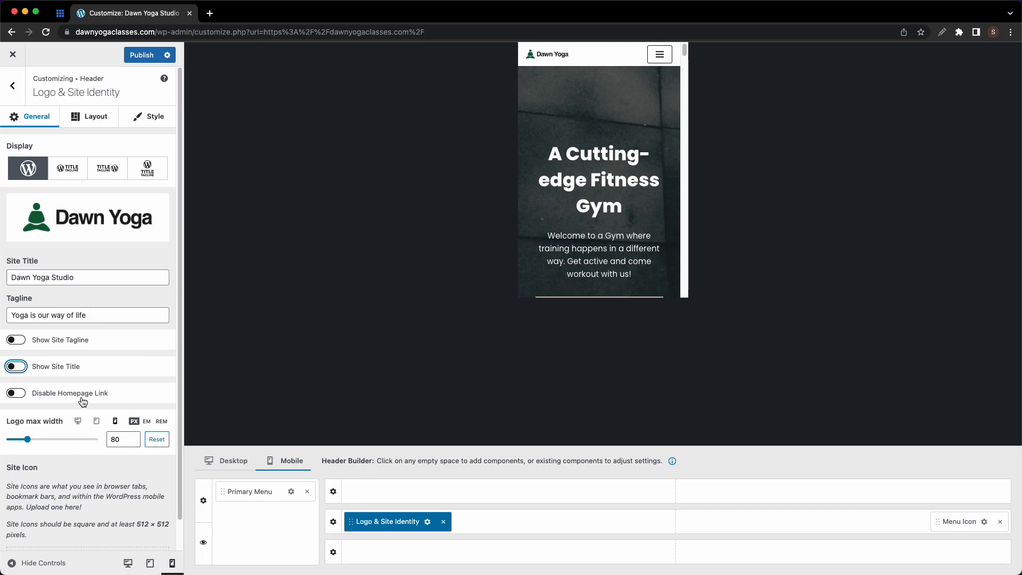
click(78, 422)
scroll(80, 423, down, 1)
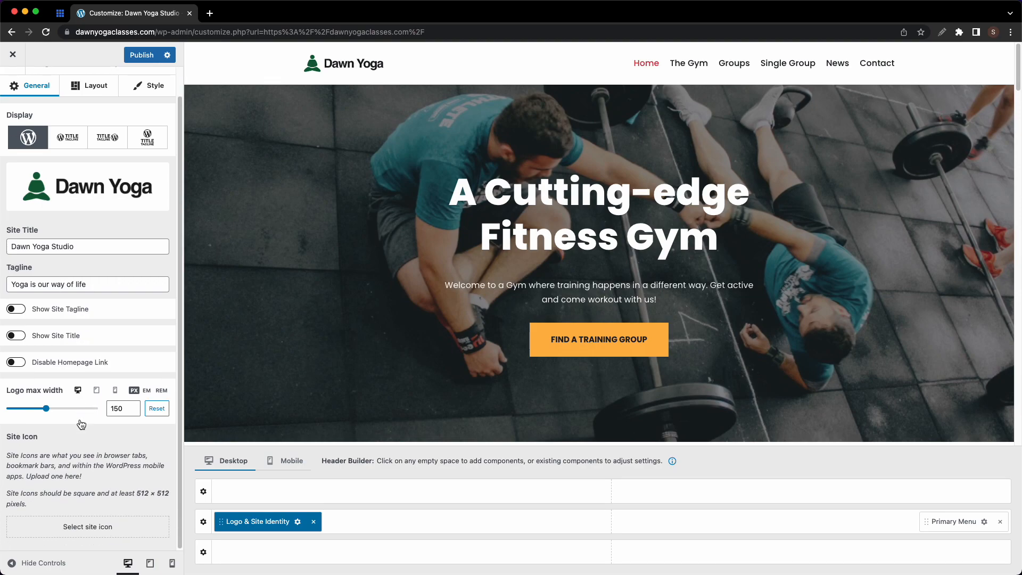
- Upload Site Icon.png and set it as the site icon
click(91, 526)
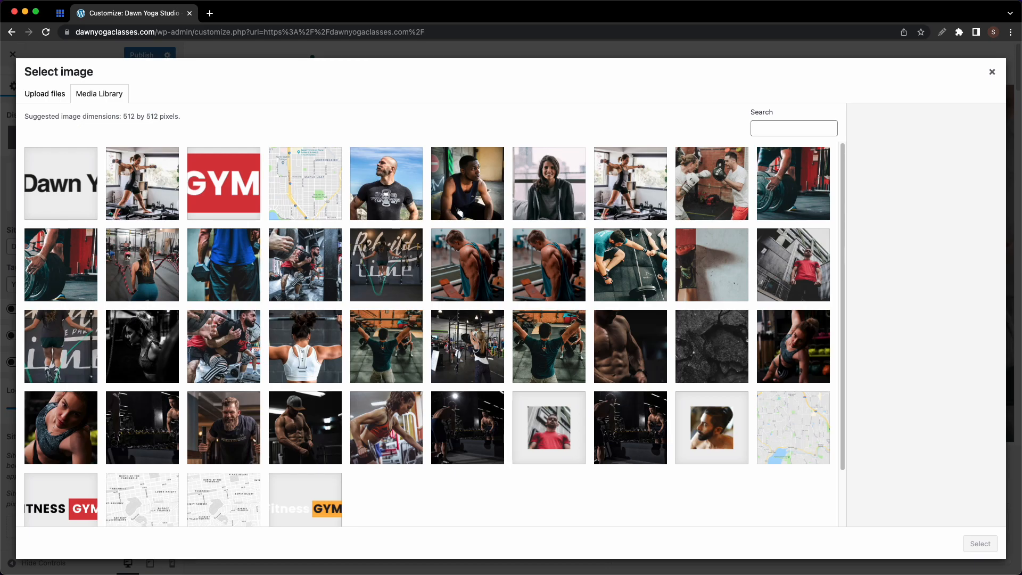
key(super+Tab)
drag(458, 381, 335, 250)
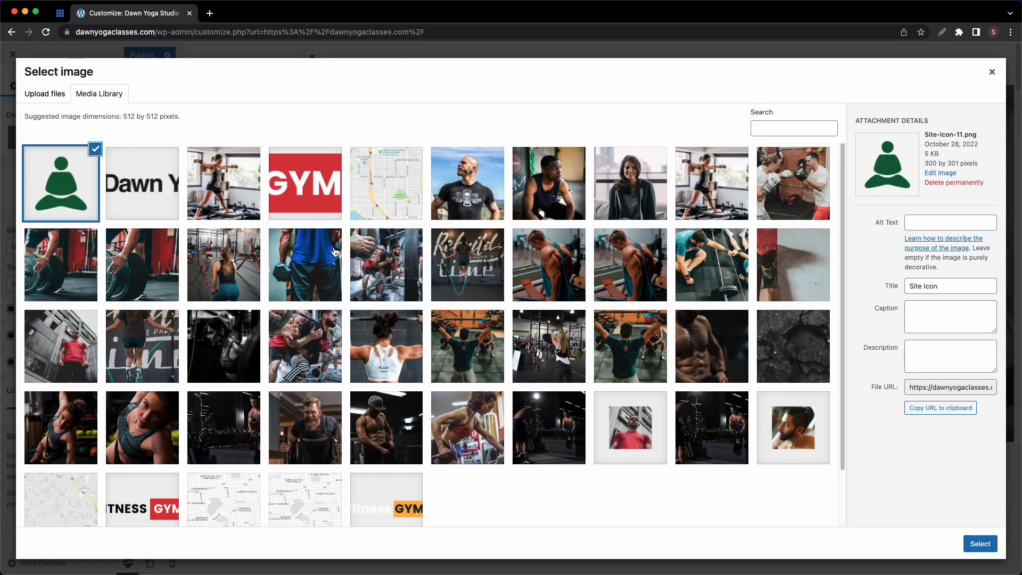
click(974, 543)
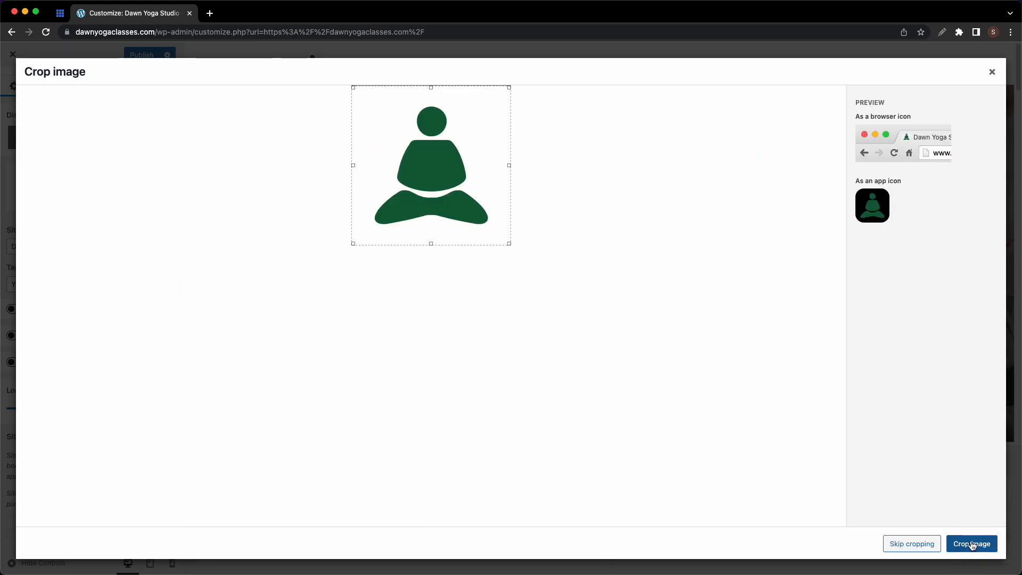
click(935, 545)
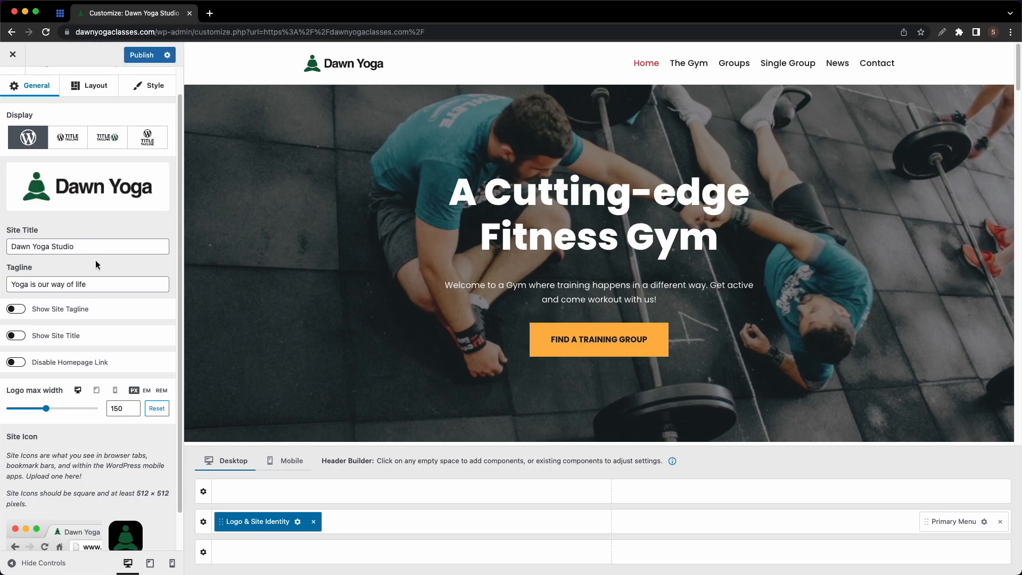
- Look over the logo alignment and text colour settings, then return to the Header section
click(89, 85)
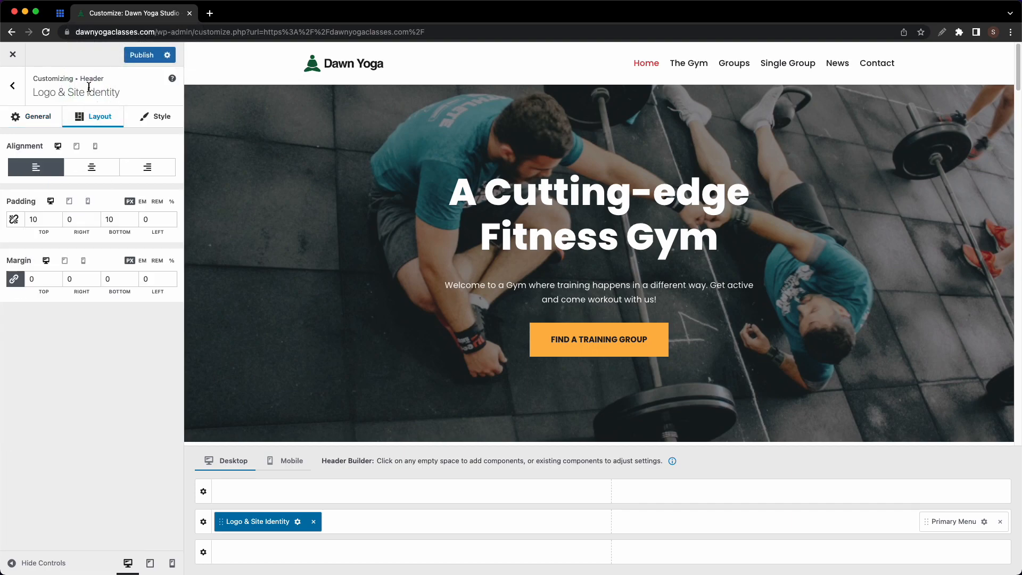
click(155, 122)
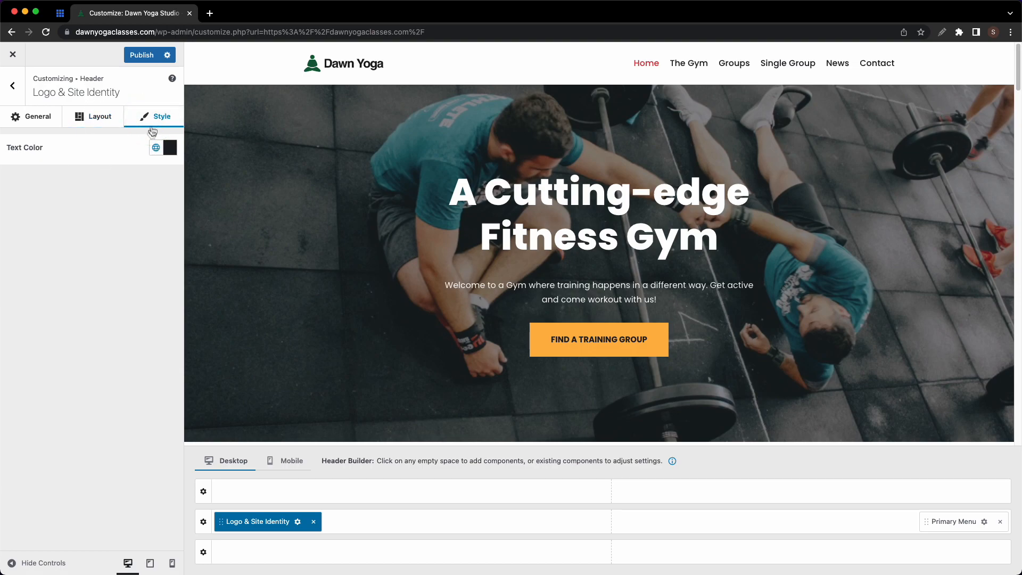
click(12, 86)
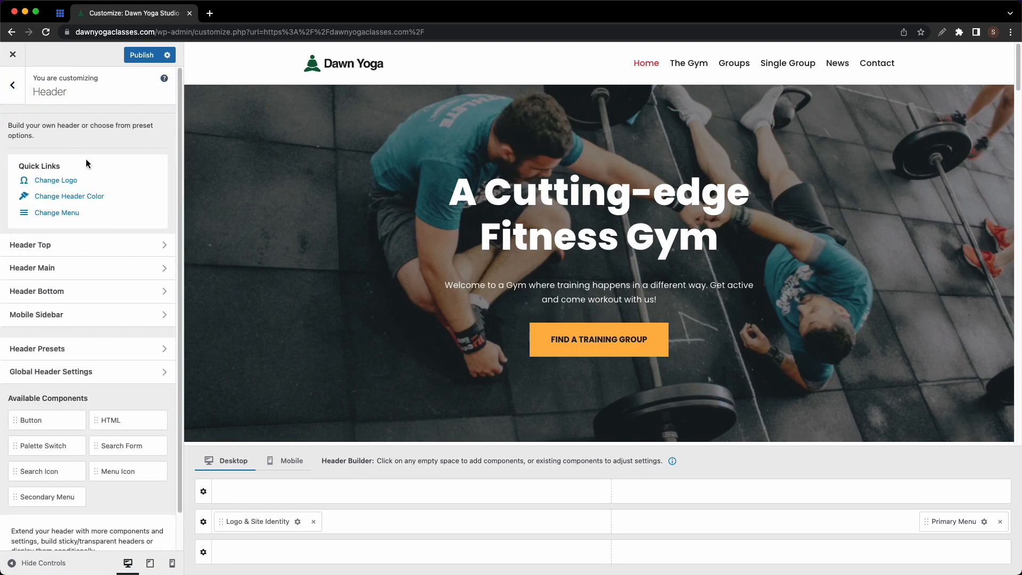
- Keep the Header Main row layout at Full Width - Contained after trying Full Width
click(74, 197)
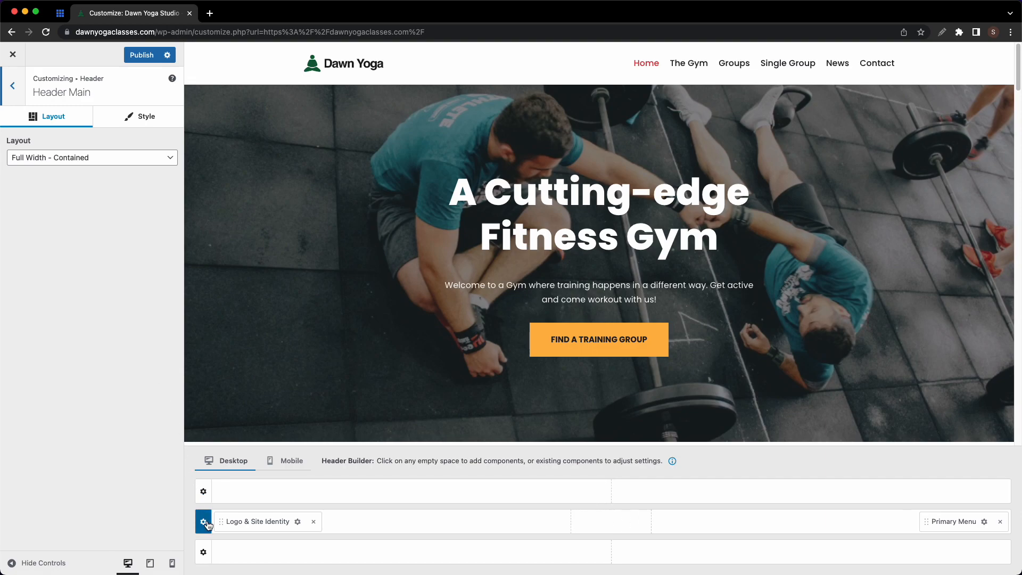
click(116, 163)
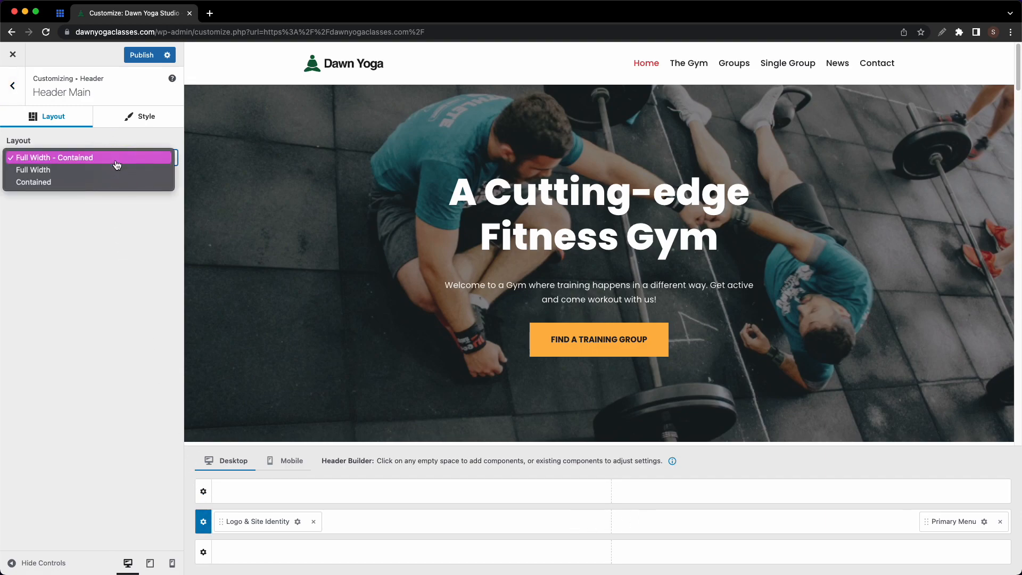
click(115, 171)
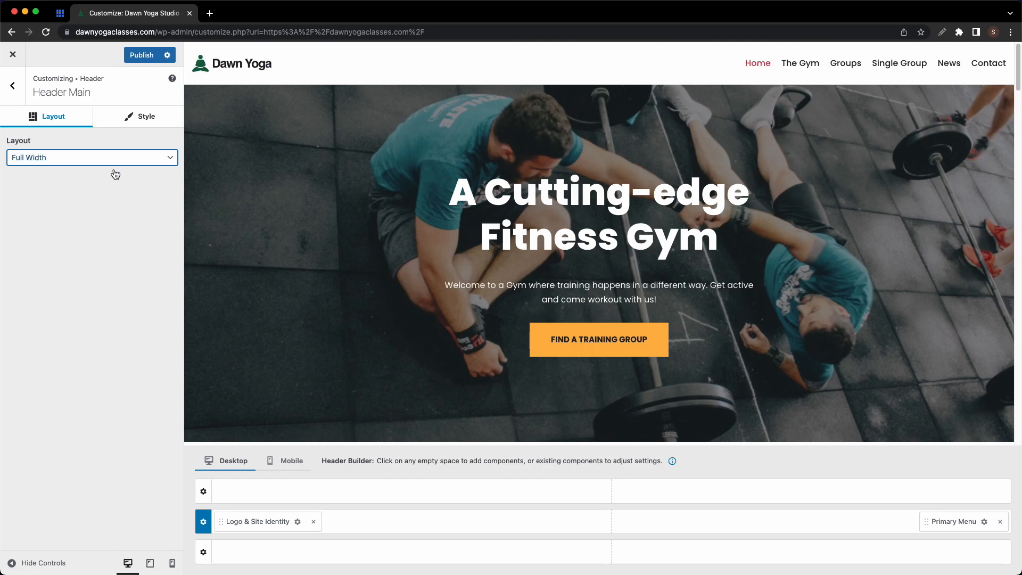
click(116, 159)
click(117, 142)
- Experiment with main row height, border width and custom red and green border colours, then clear the colour
click(129, 119)
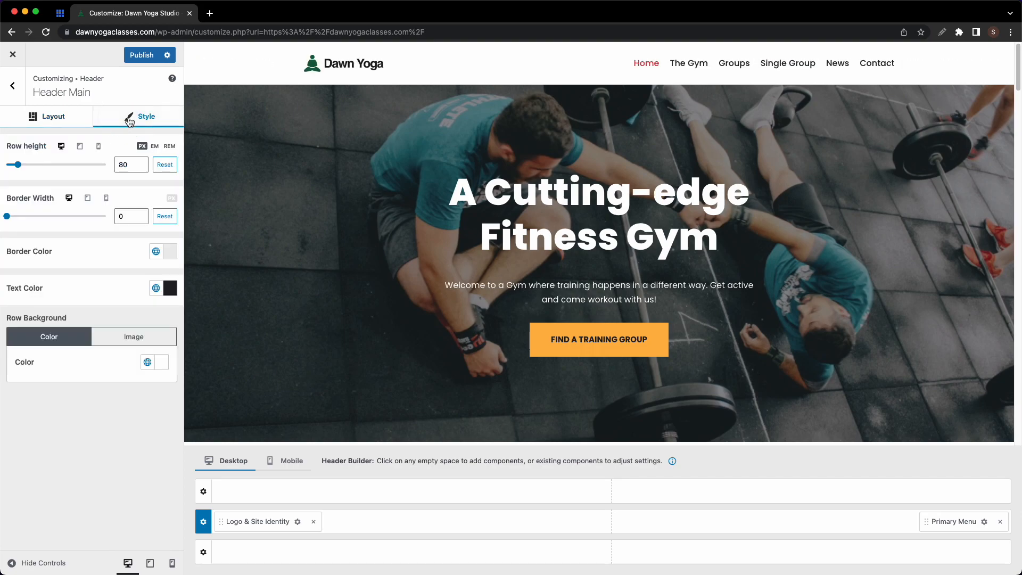
mouse_move(18, 165)
mouse_down()
mouse_move(62, 165)
mouse_move(23, 166)
mouse_up()
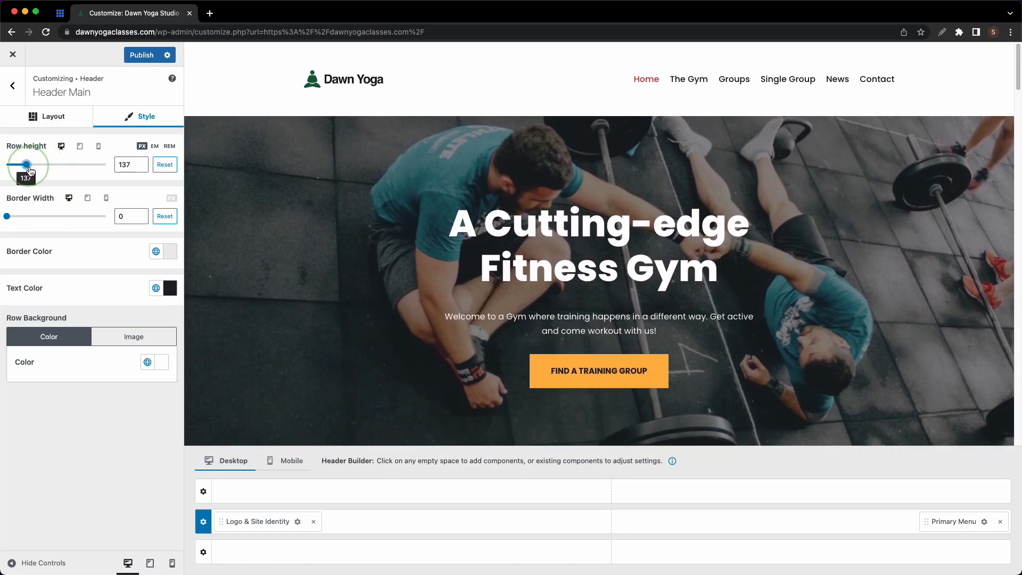
mouse_move(11, 220)
mouse_down()
mouse_move(64, 217)
mouse_move(31, 218)
mouse_up()
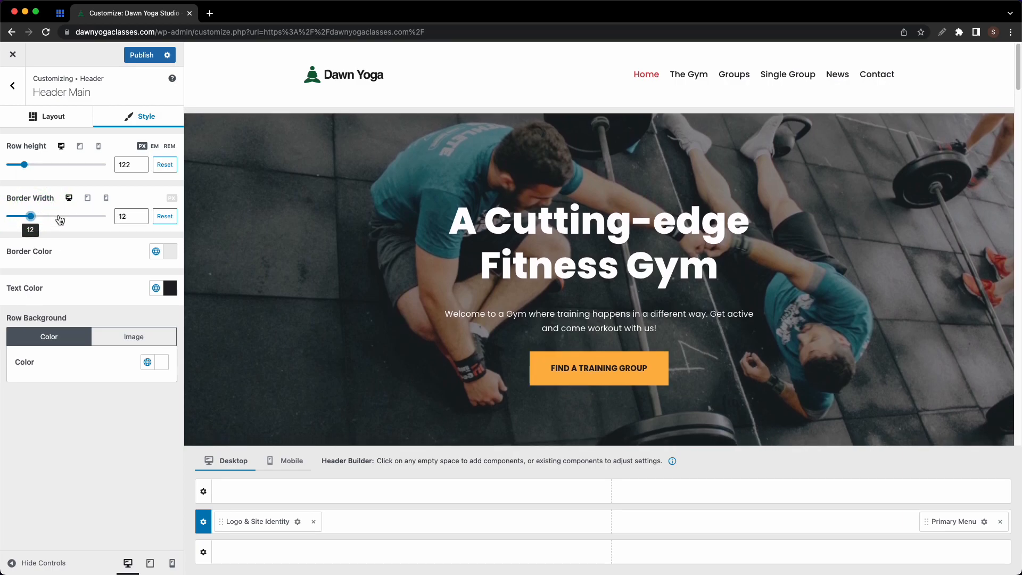
click(157, 252)
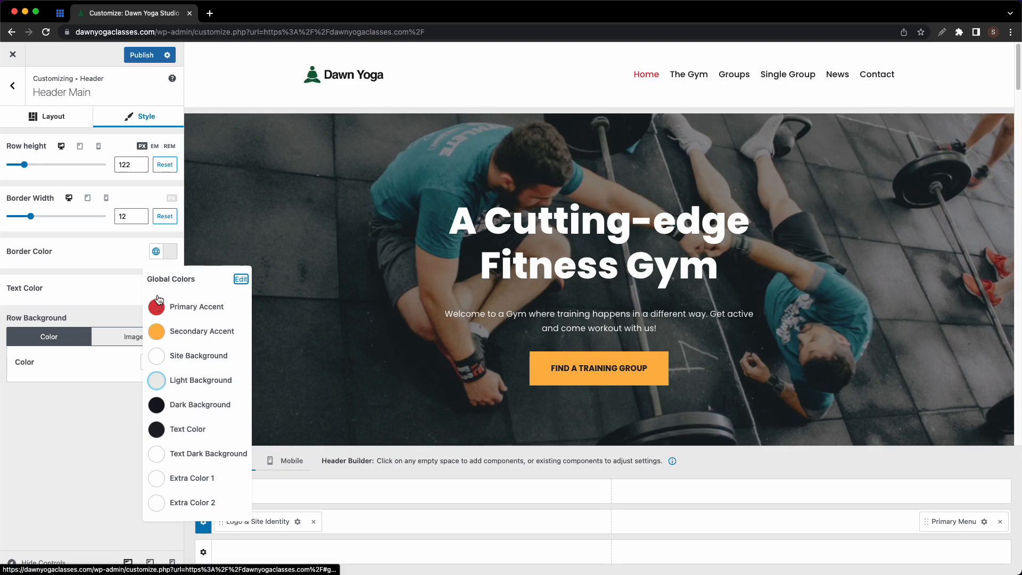
click(167, 251)
drag(242, 299, 250, 288)
drag(230, 404, 213, 404)
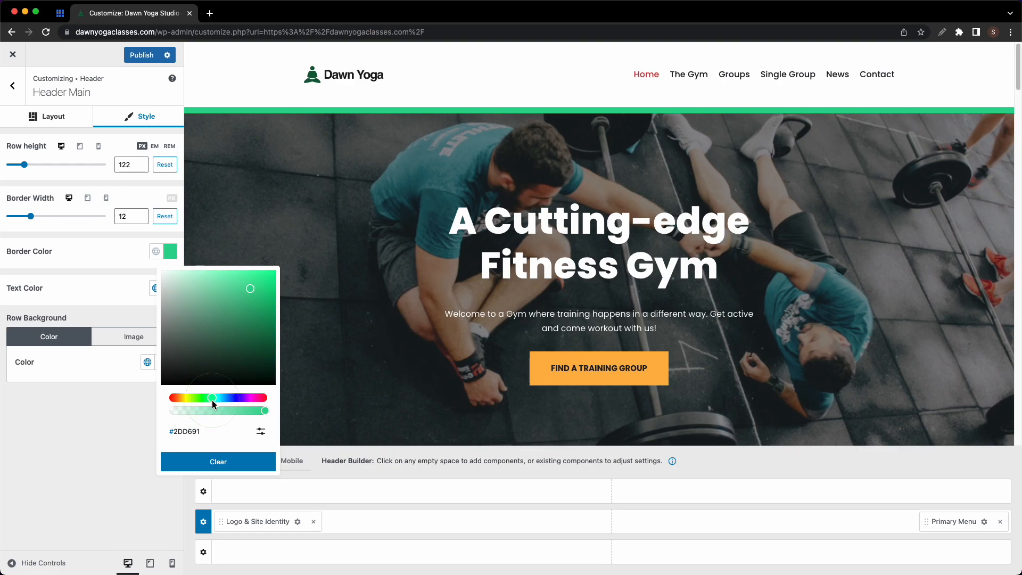
click(261, 432)
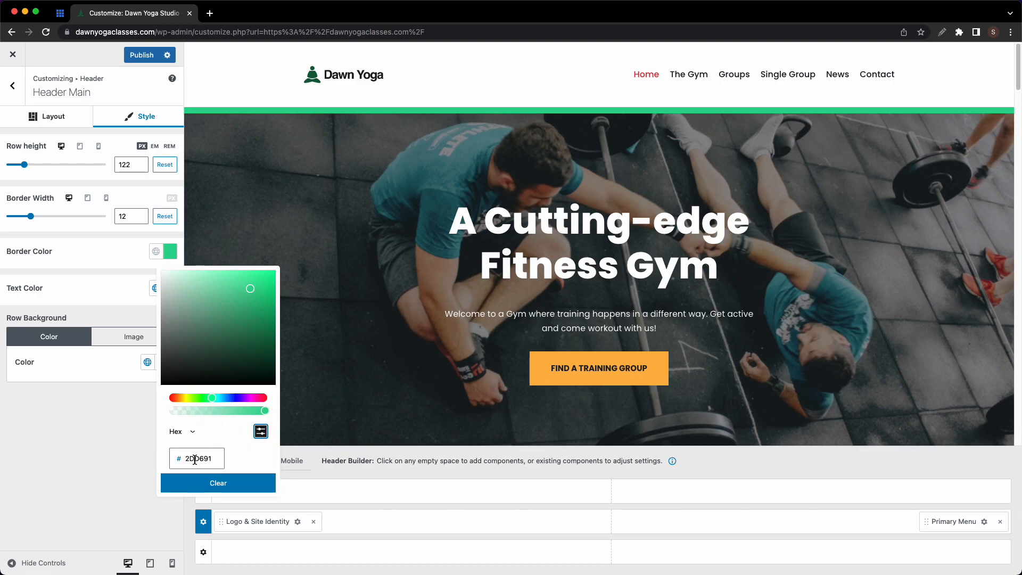
click(223, 488)
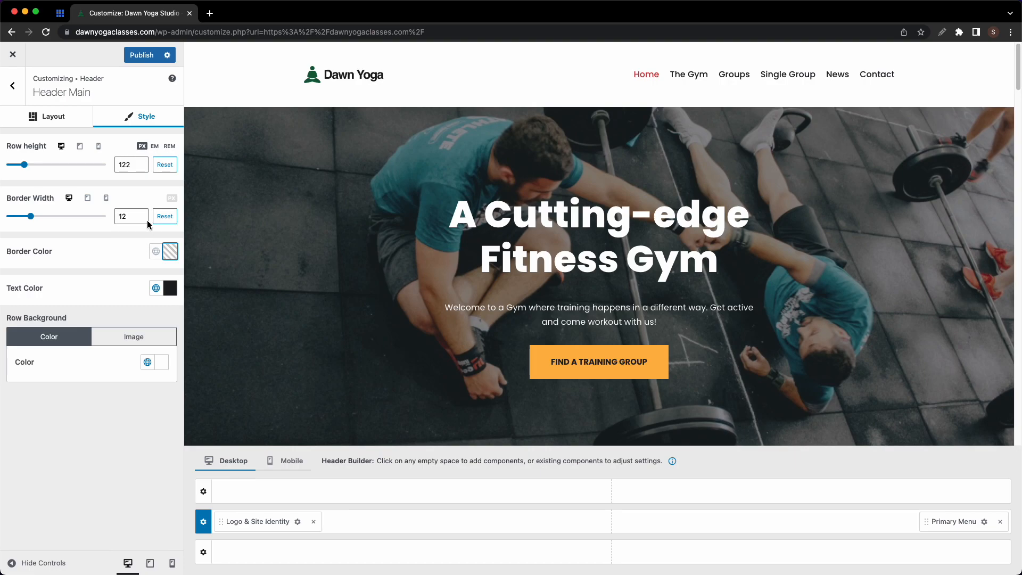
- Reset row height and border width to 0 and set the border colour to Light Background
click(165, 217)
click(165, 164)
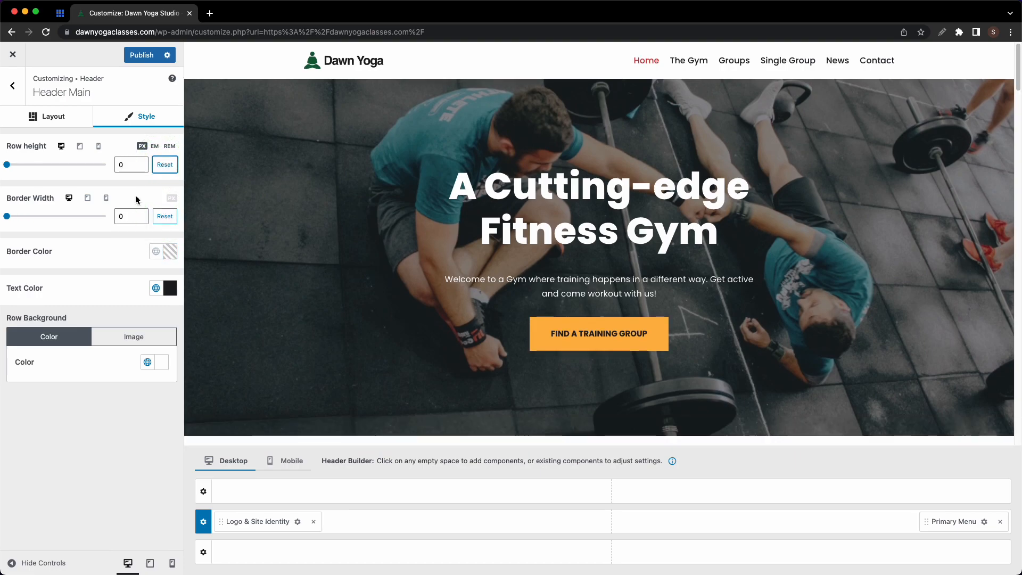
click(168, 253)
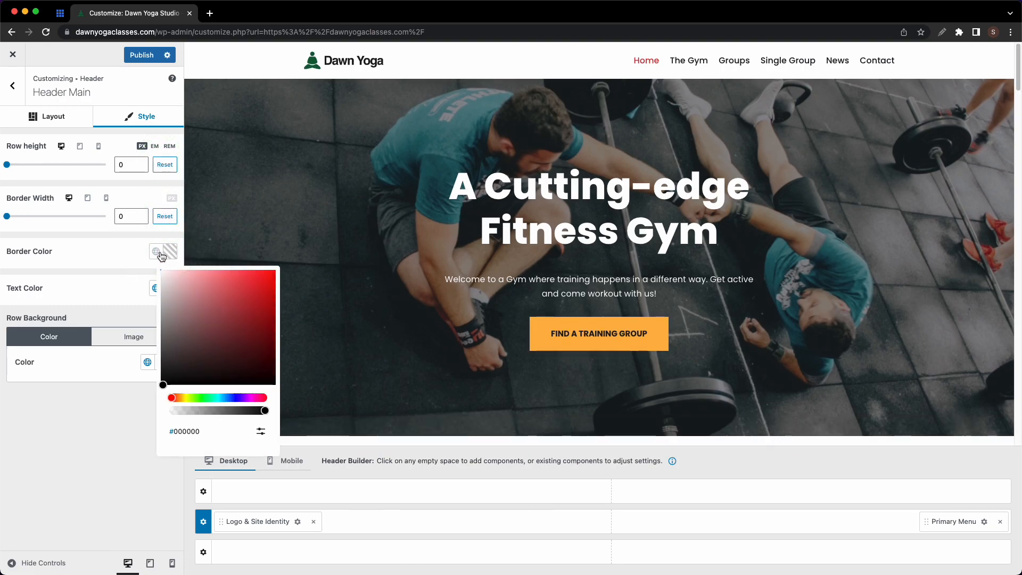
click(156, 252)
click(158, 380)
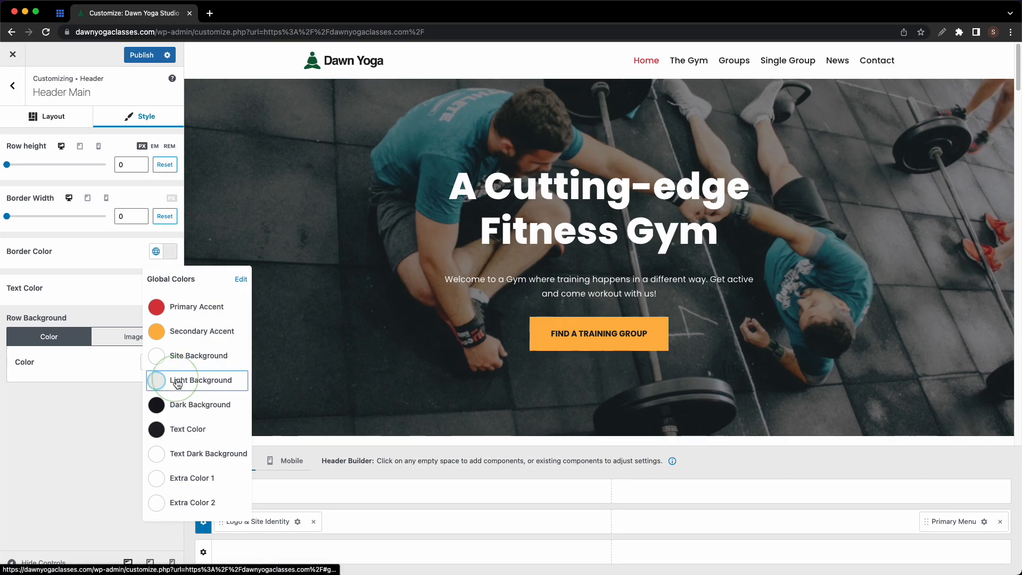
click(131, 259)
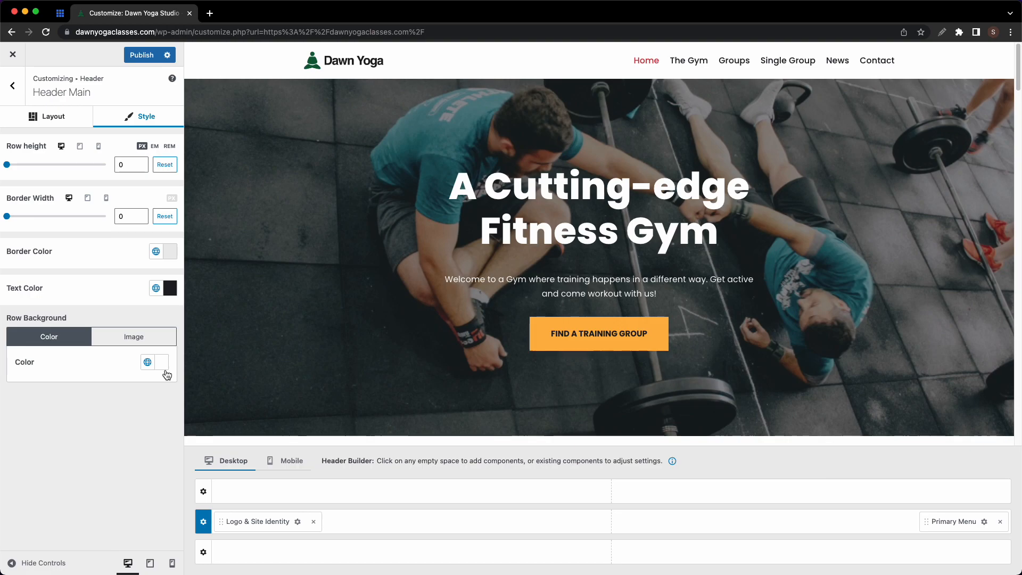
click(11, 87)
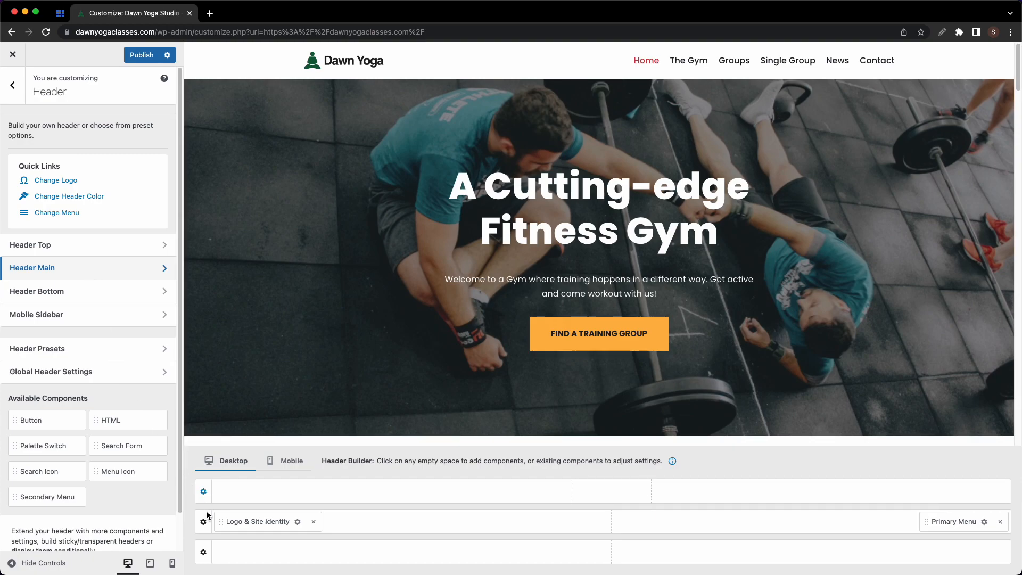
- Inspect the top and bottom header rows and try moving Logo & Site Identity between rows
click(206, 555)
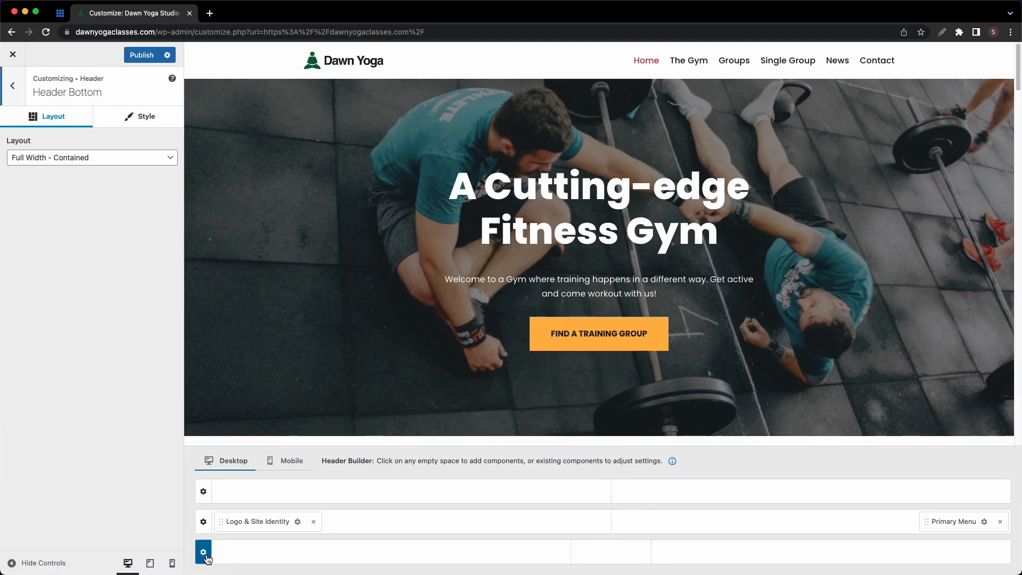
click(205, 496)
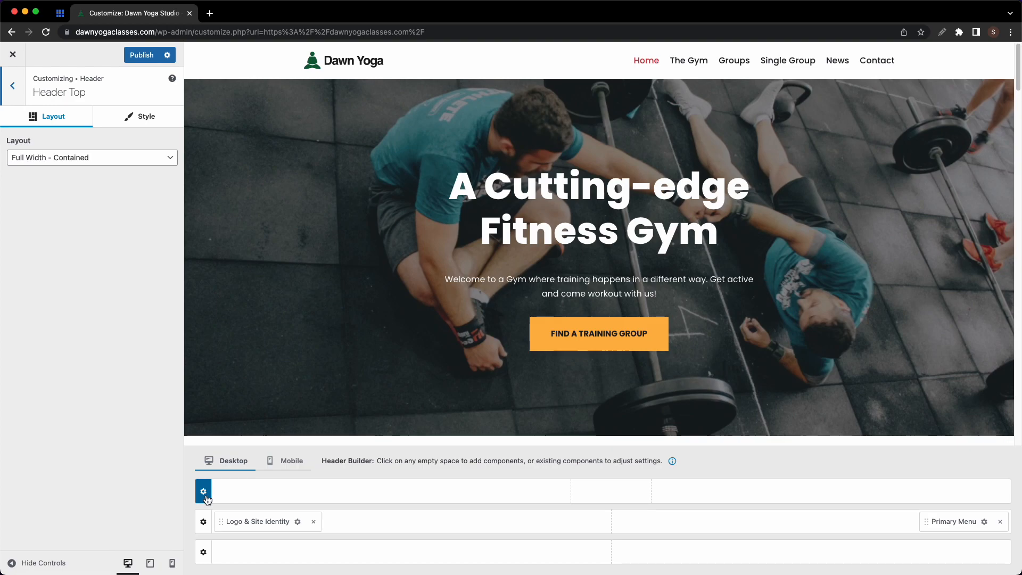
click(12, 85)
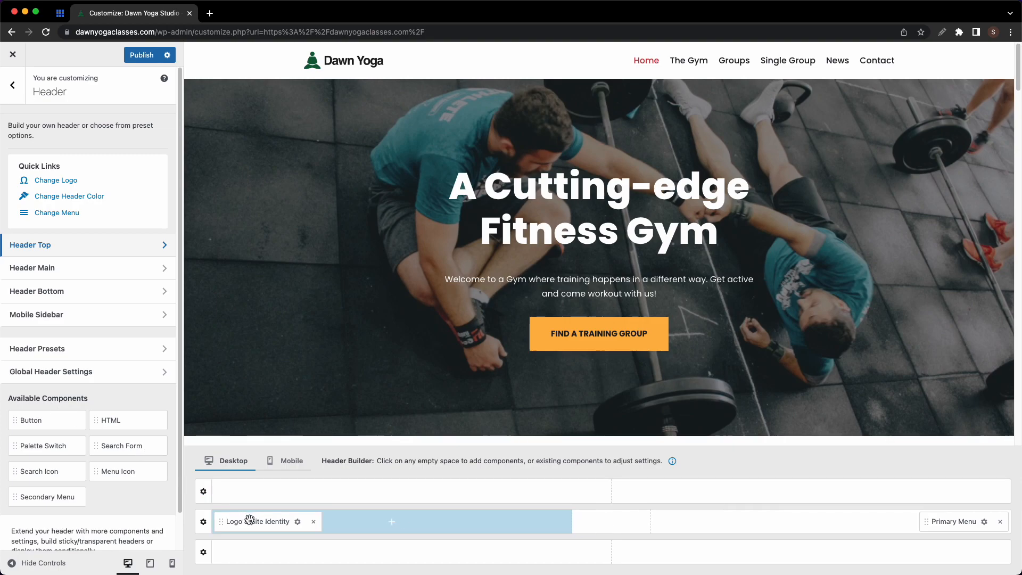
drag(250, 521, 249, 498)
mouse_move(253, 515)
mouse_down()
mouse_move(251, 553)
mouse_move(255, 524)
mouse_up()
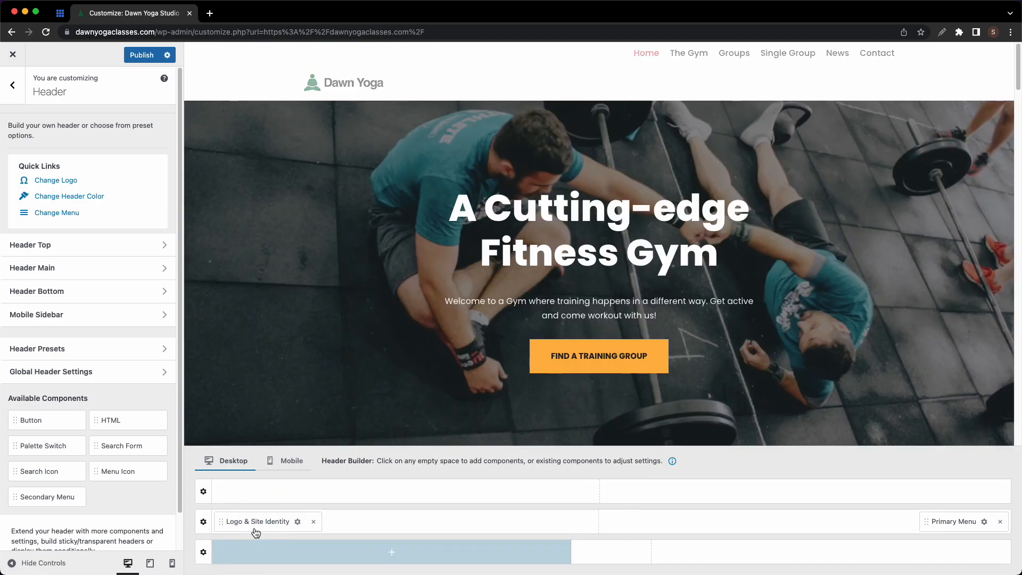
- Place a Button after the Primary Menu in the main row and a Search Icon in the bottom row
drag(35, 420, 410, 525)
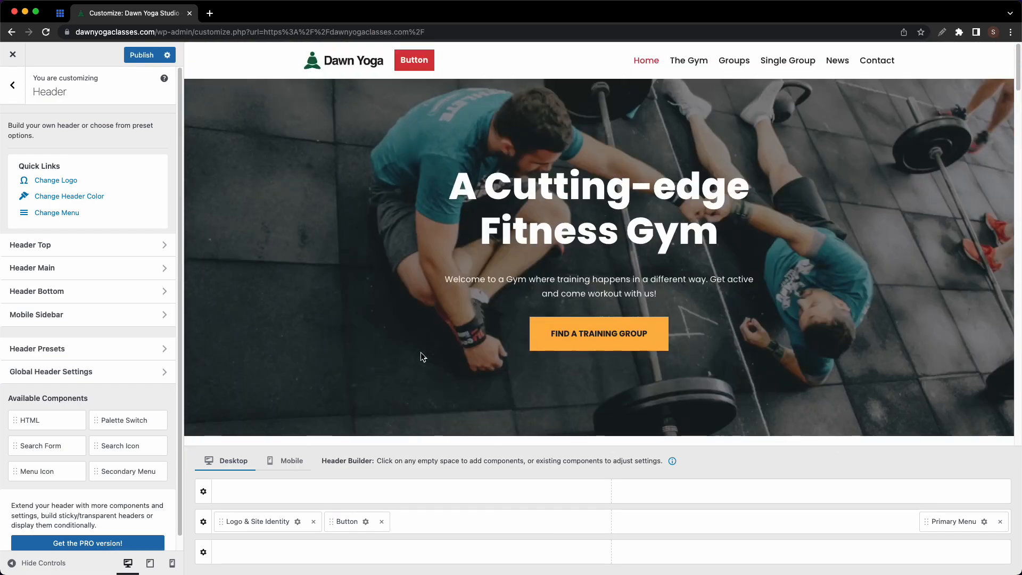
drag(107, 450, 431, 529)
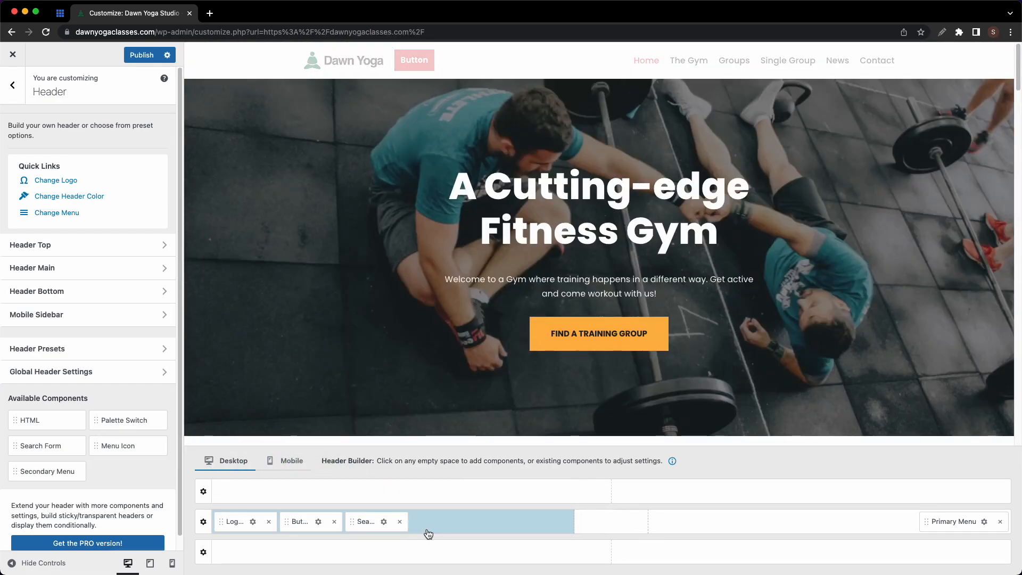
drag(300, 521, 968, 526)
drag(375, 525, 513, 559)
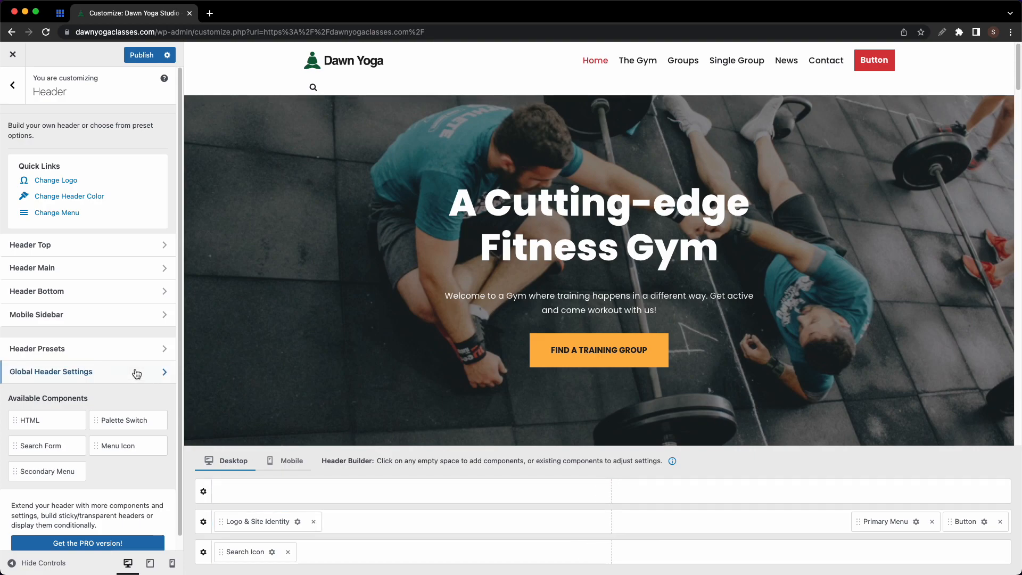
- Apply the logo, menu and button header preset, then remove the Button
click(125, 348)
click(84, 235)
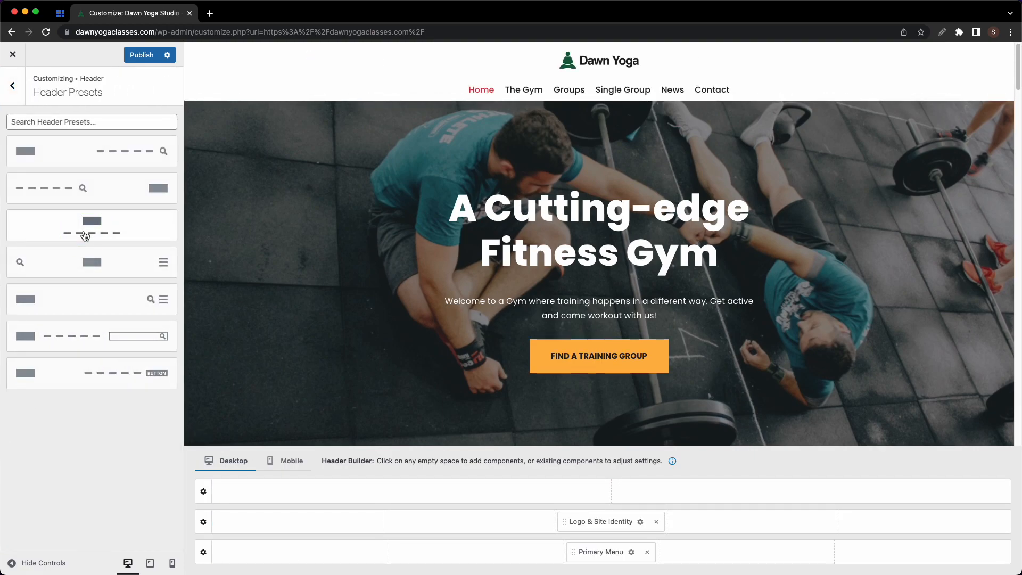
click(117, 362)
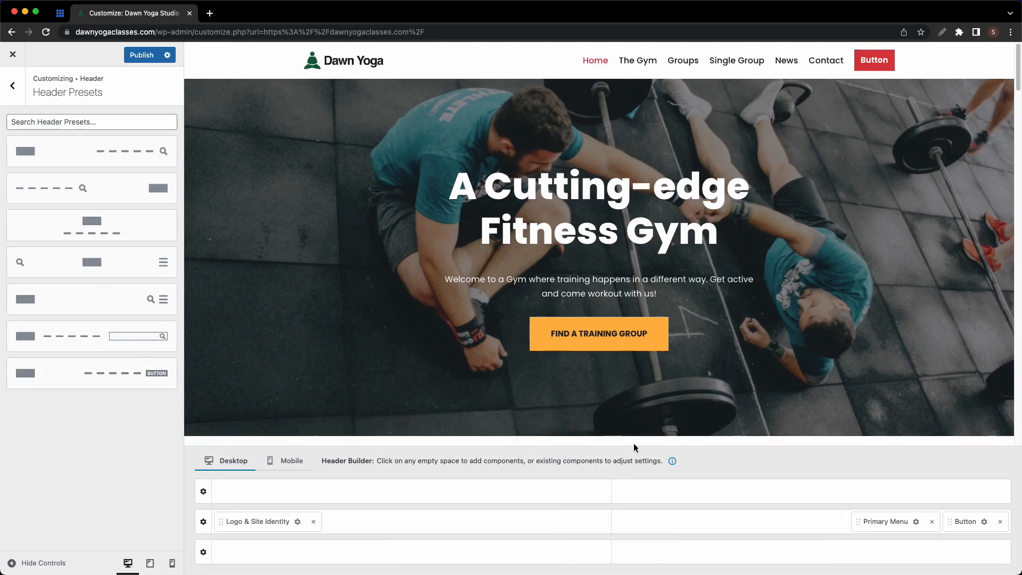
click(1001, 523)
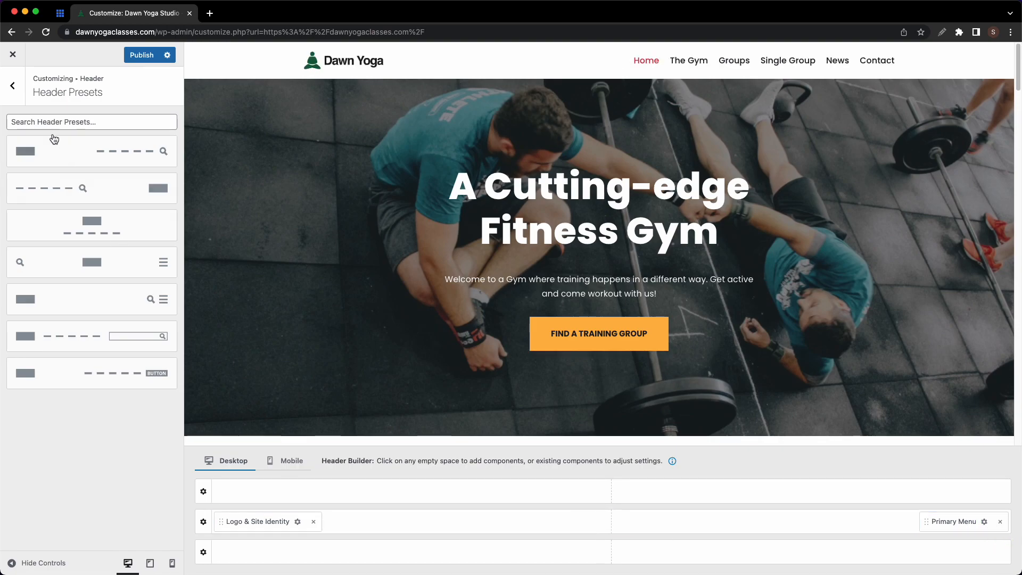
- Check the Logo & Site Identity settings, then open the Primary Menu settings
click(12, 86)
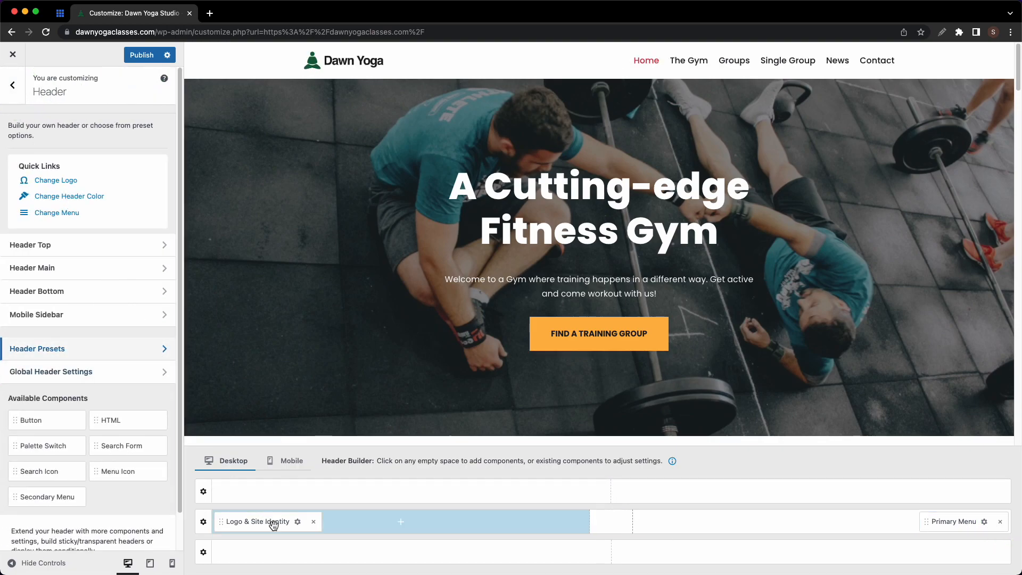
click(298, 526)
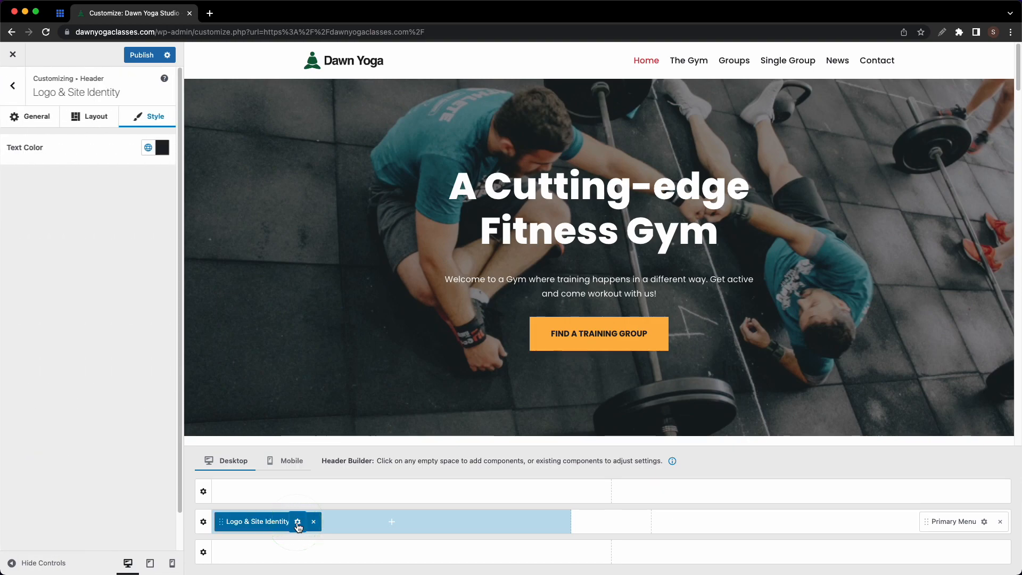
click(48, 117)
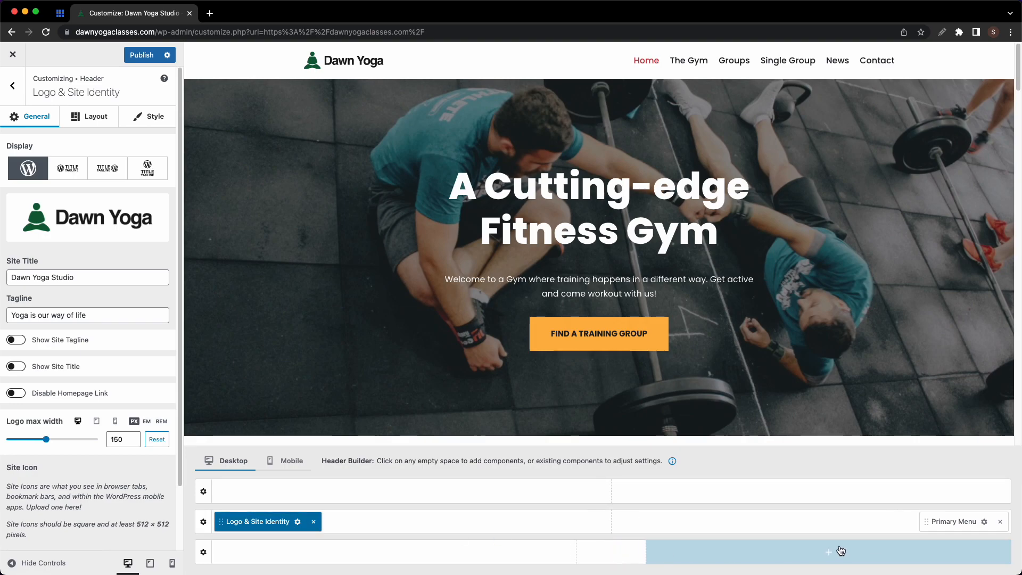
click(985, 527)
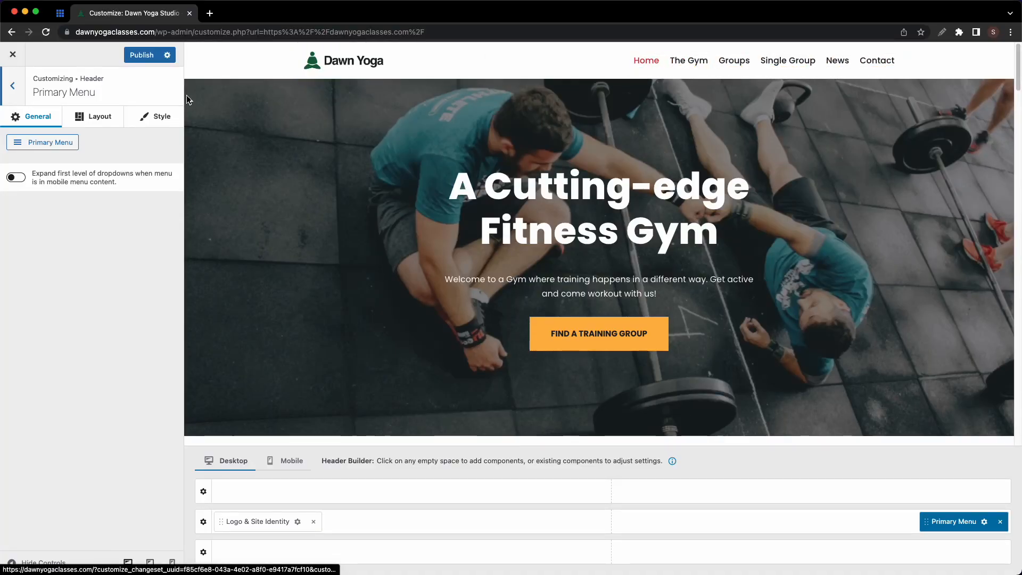
- In the primary menu, rename The Gym to 'Our Studio'
click(61, 142)
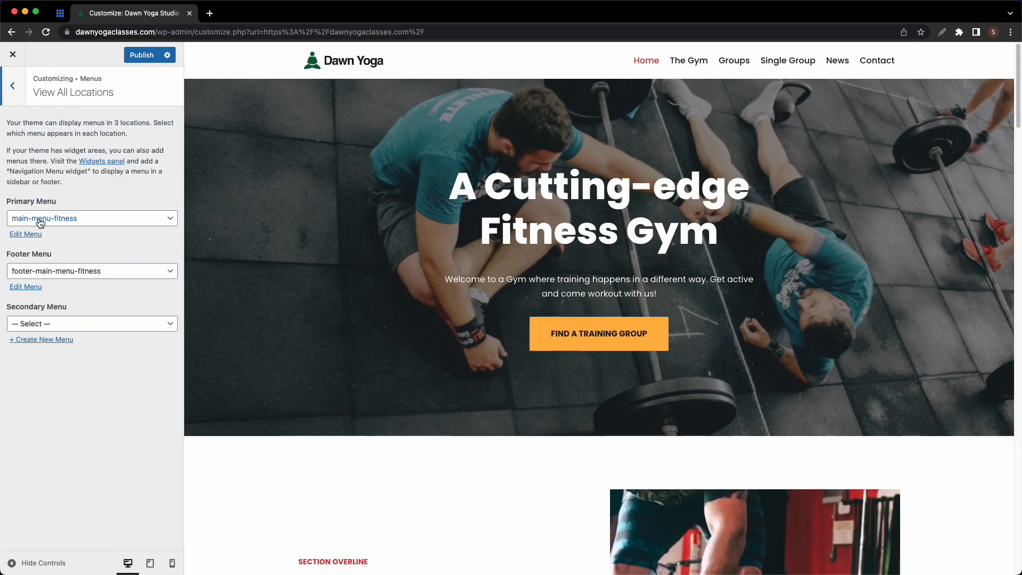
click(33, 235)
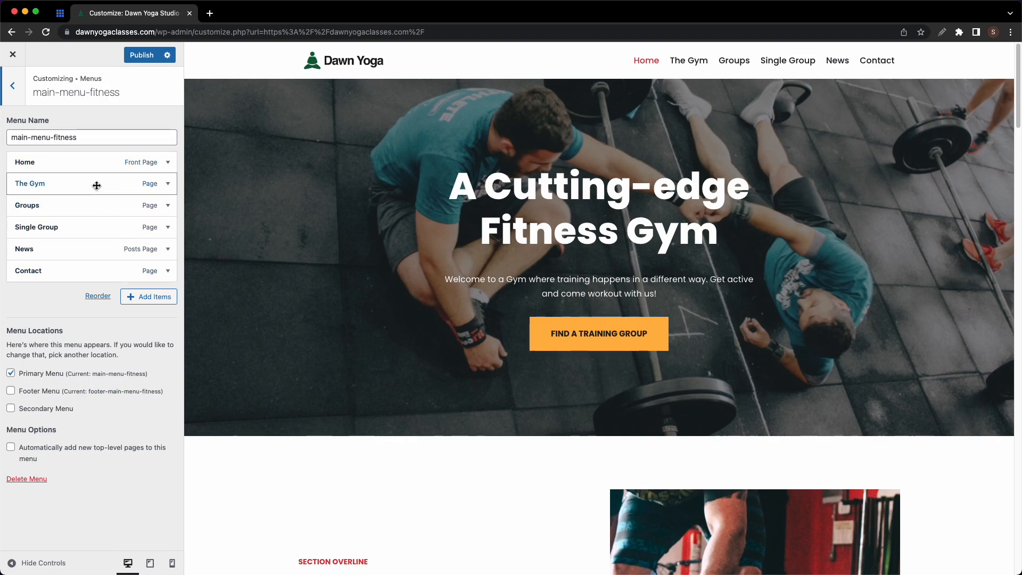
click(167, 184)
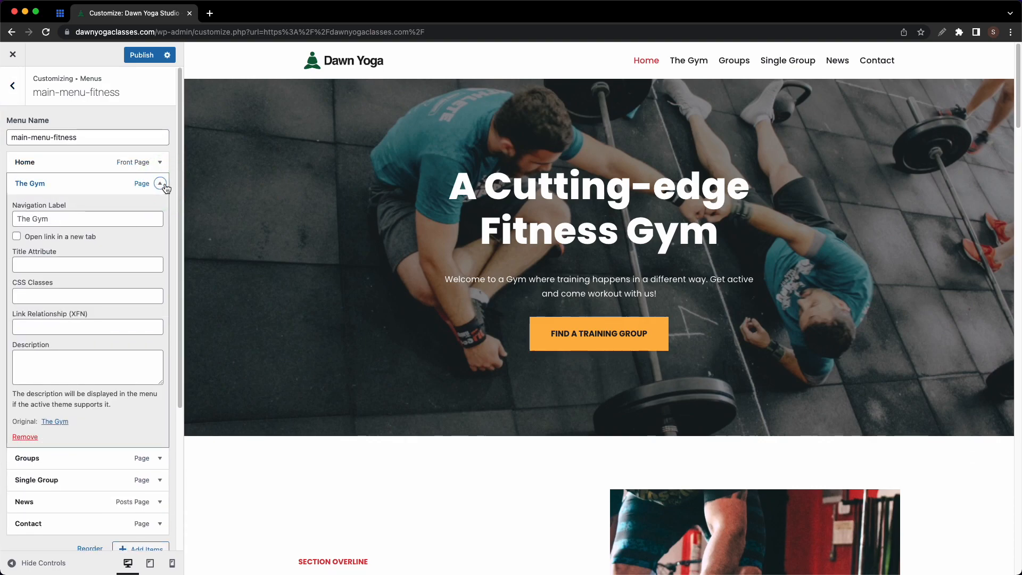
click(19, 219)
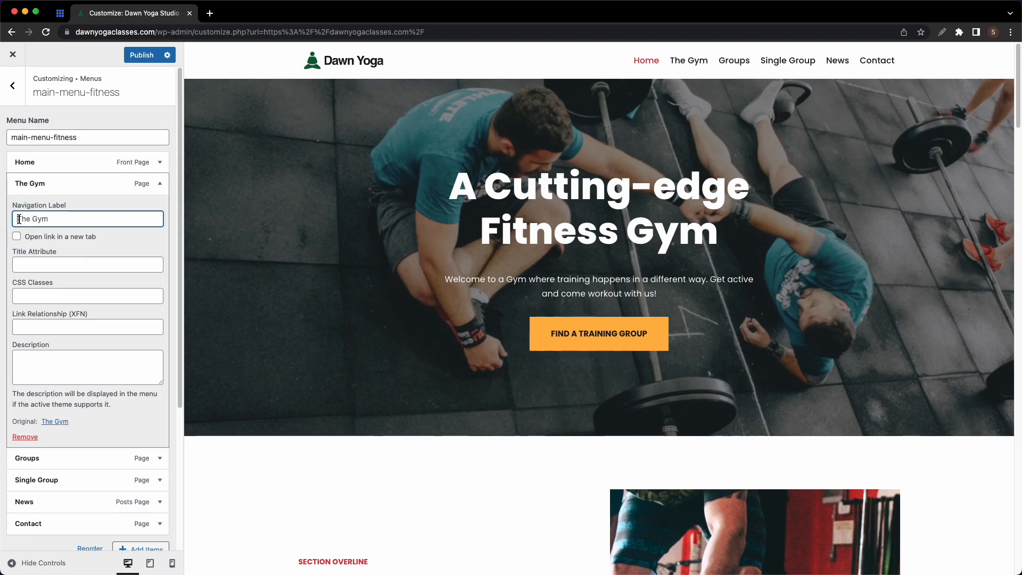
key(super+a)
text(Our Studio)
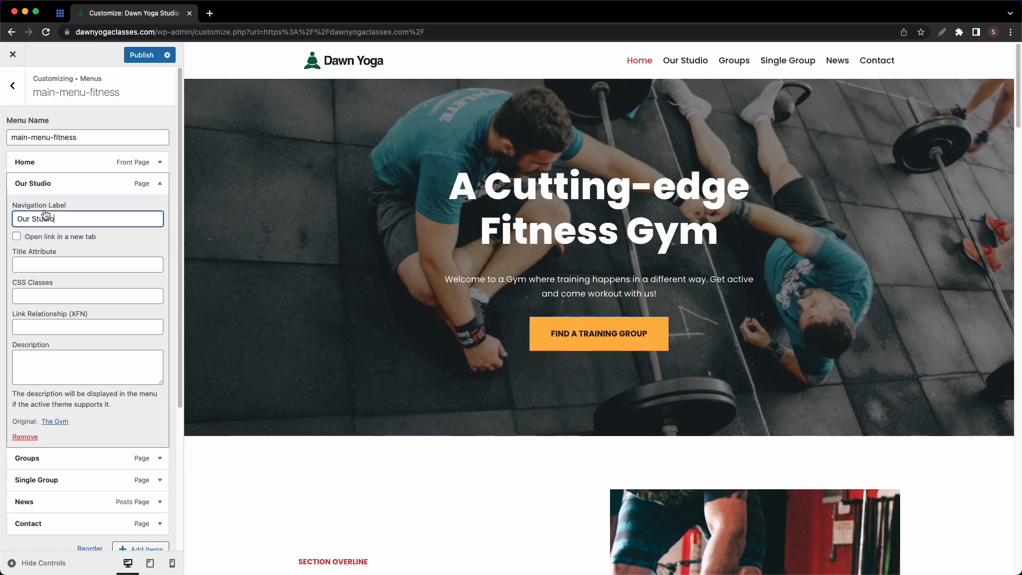
click(155, 185)
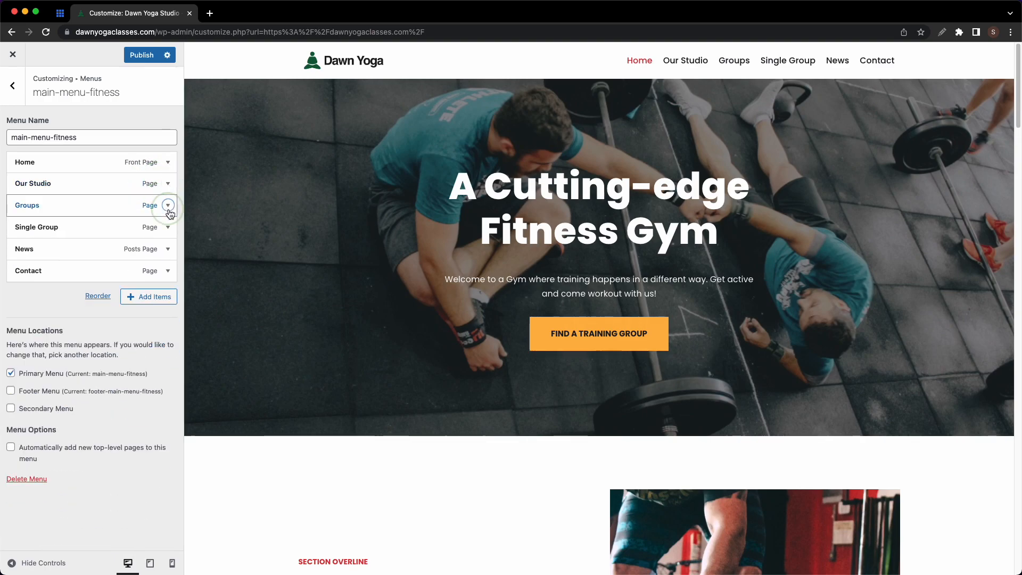
- Rename Groups to 'Classes' and remove Single Group from the menu
click(167, 205)
click(23, 240)
key(super+a)
text(Classes)
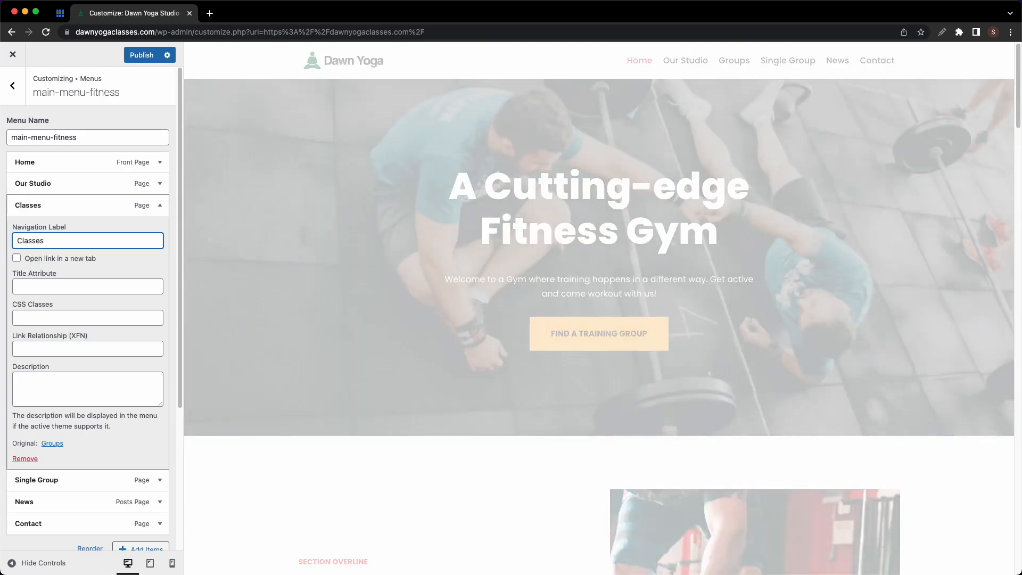
click(154, 209)
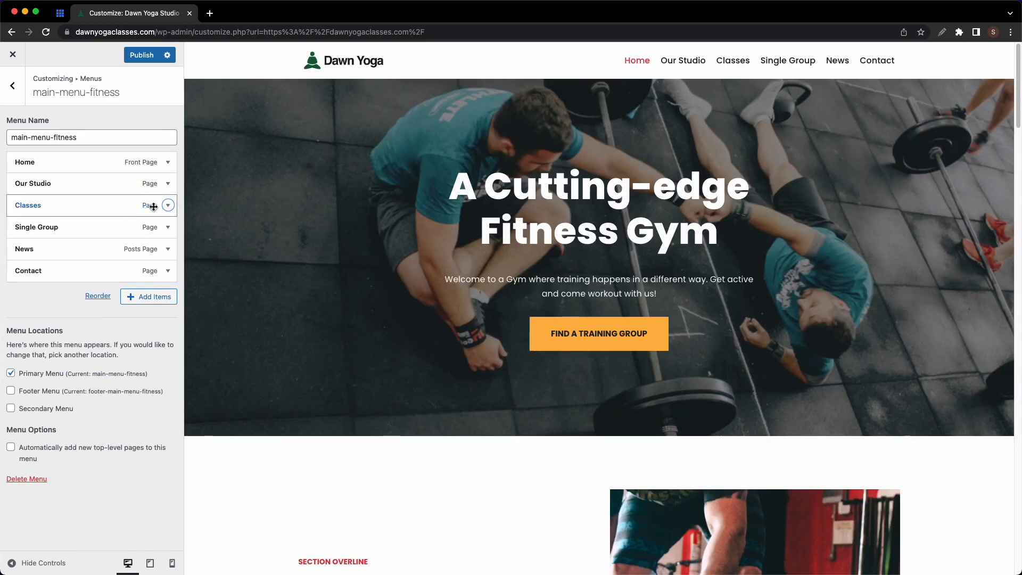
click(167, 228)
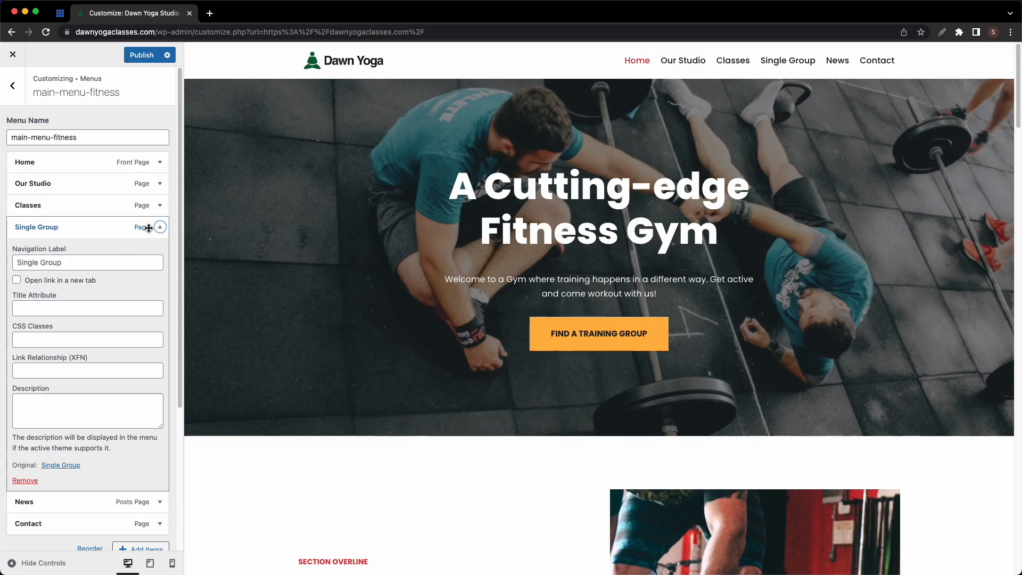
click(25, 481)
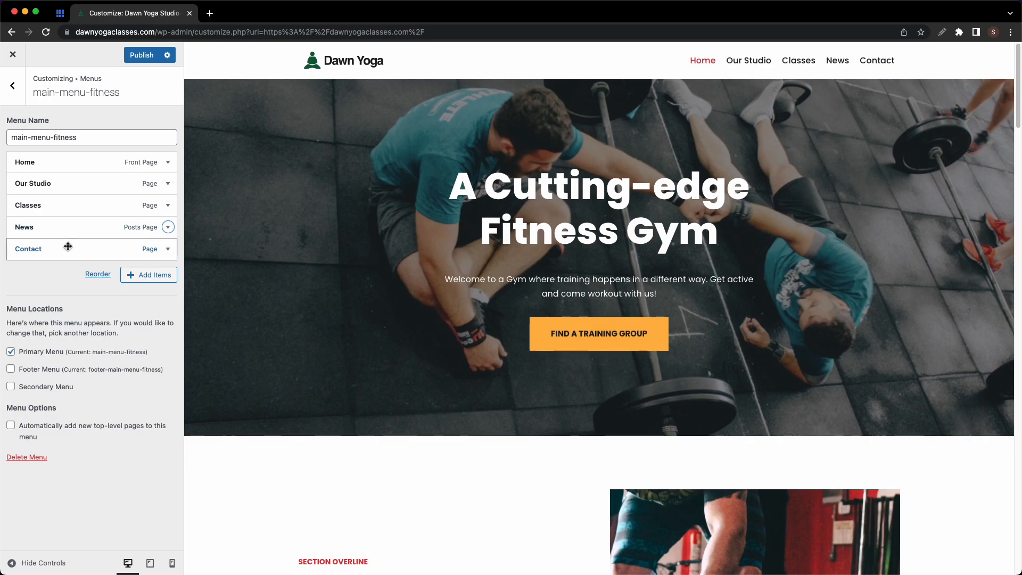
click(98, 274)
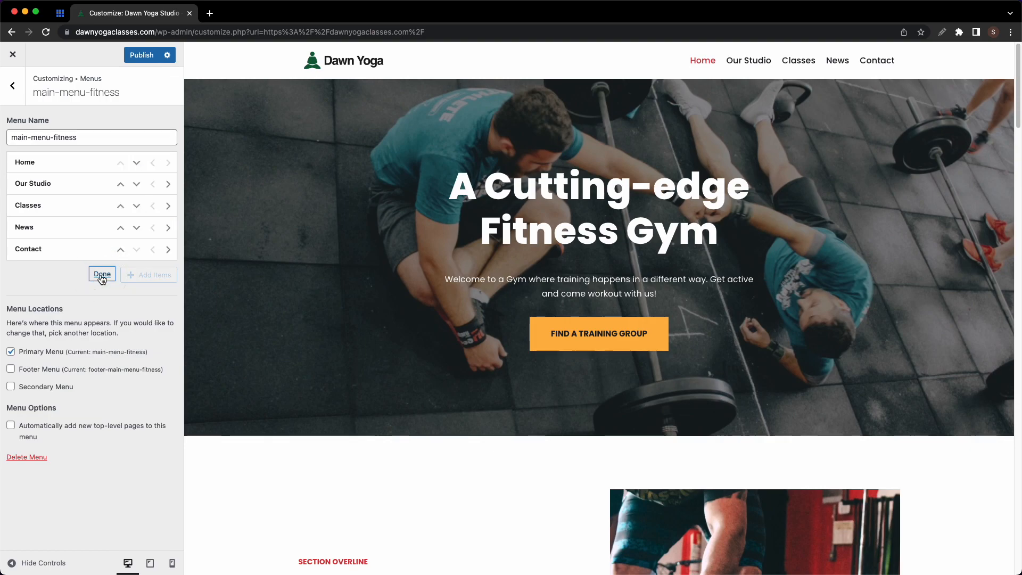
click(122, 207)
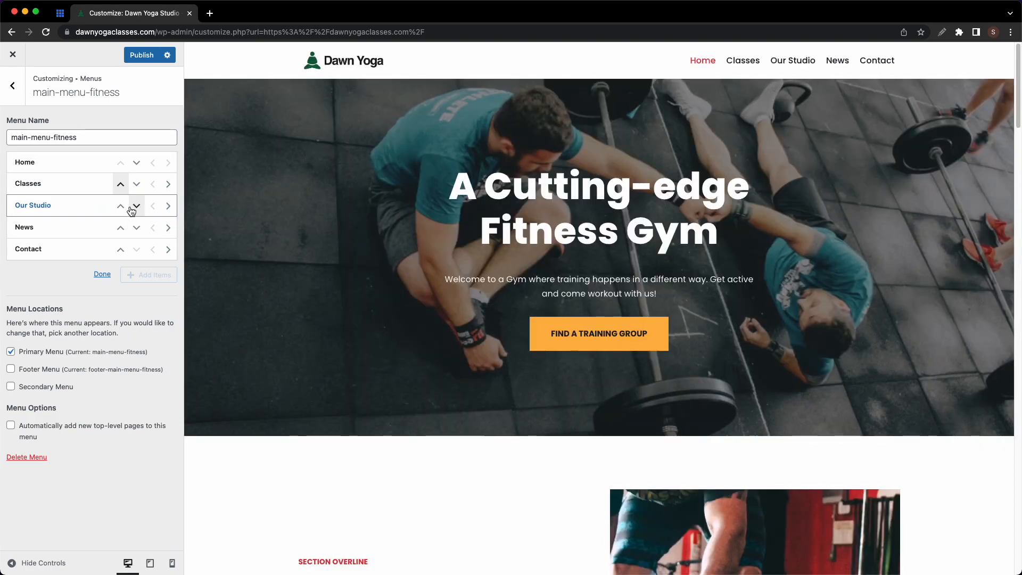
click(127, 208)
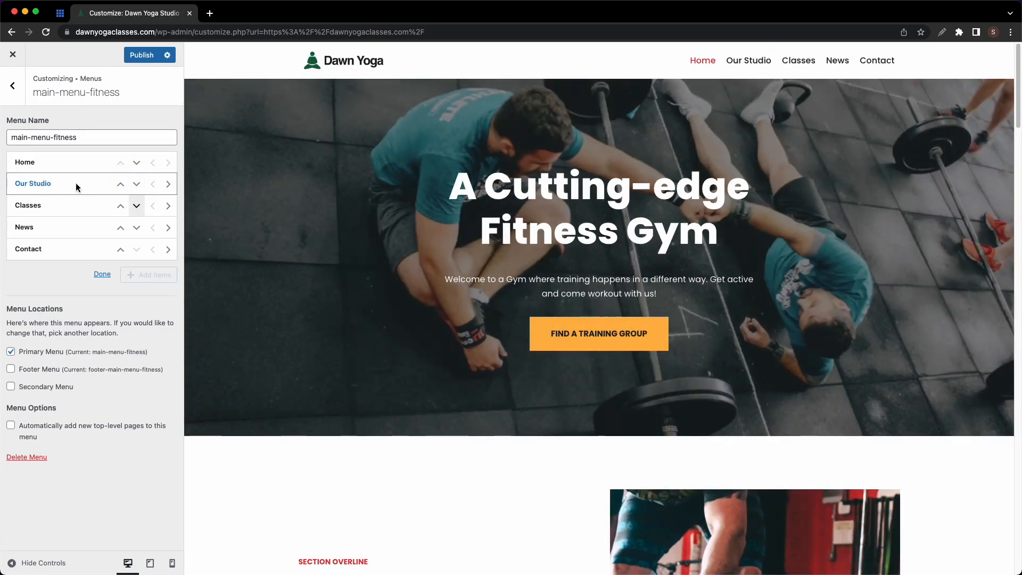
click(168, 207)
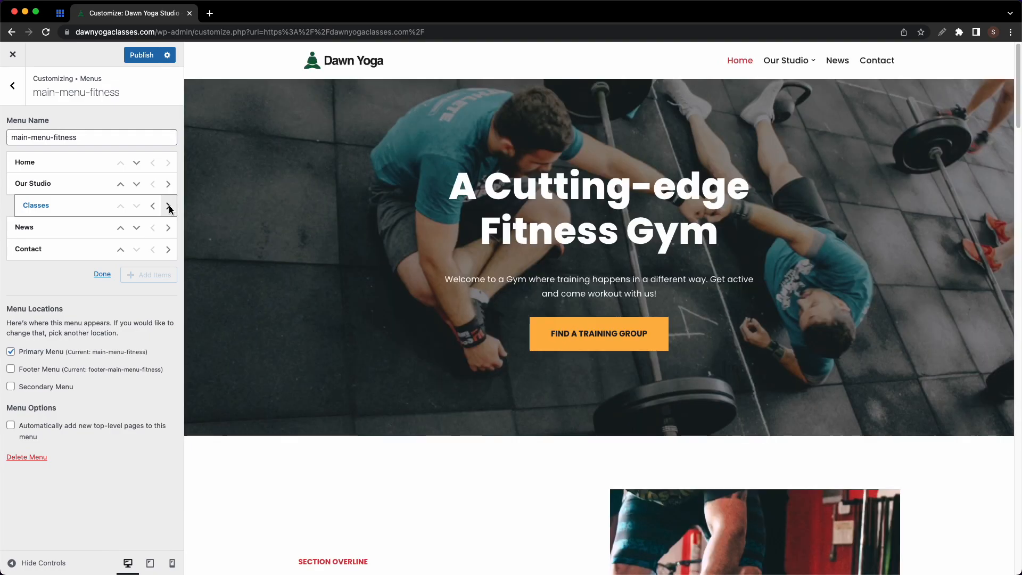
mouse_move(788, 61)
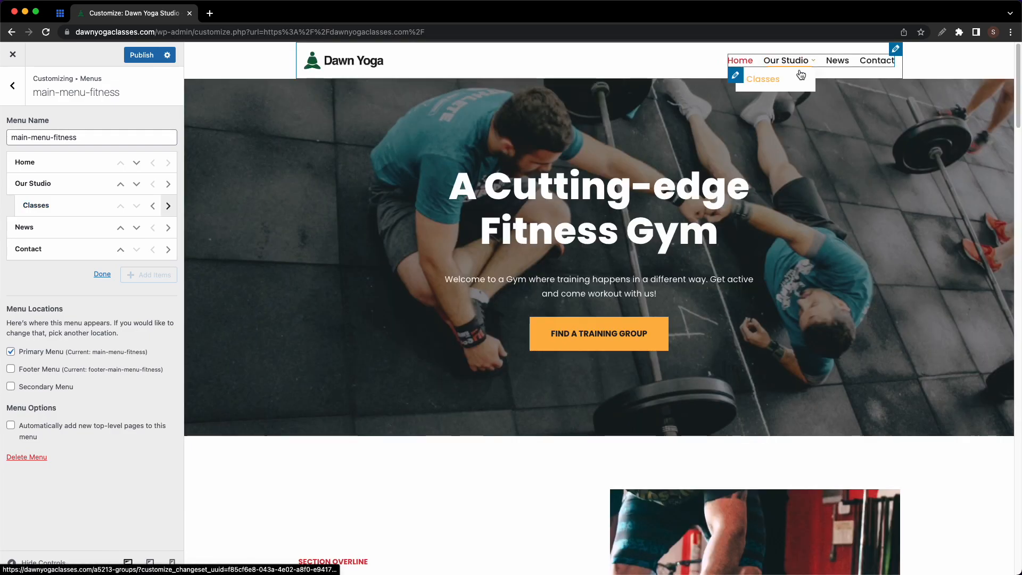
click(156, 207)
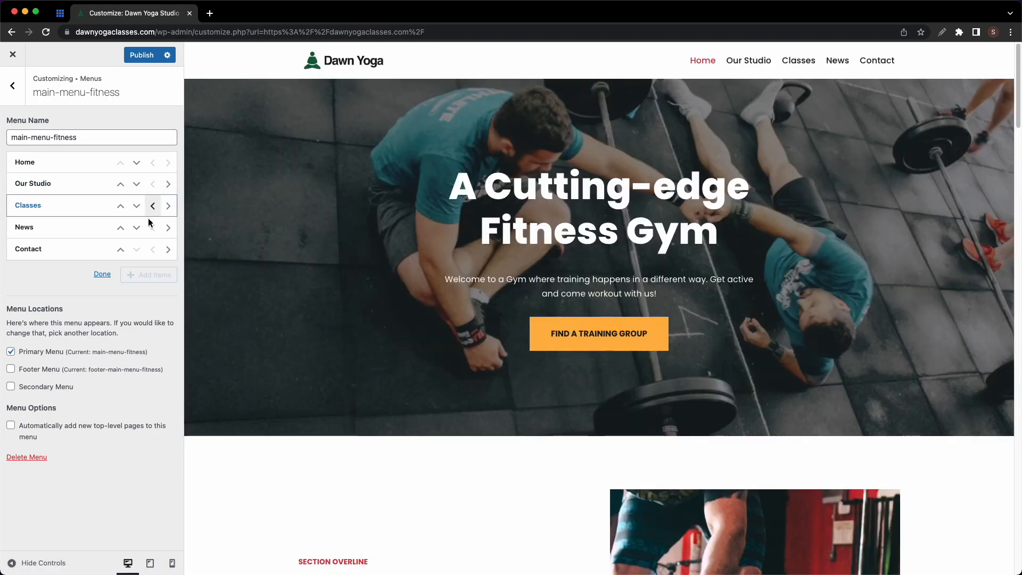
click(102, 274)
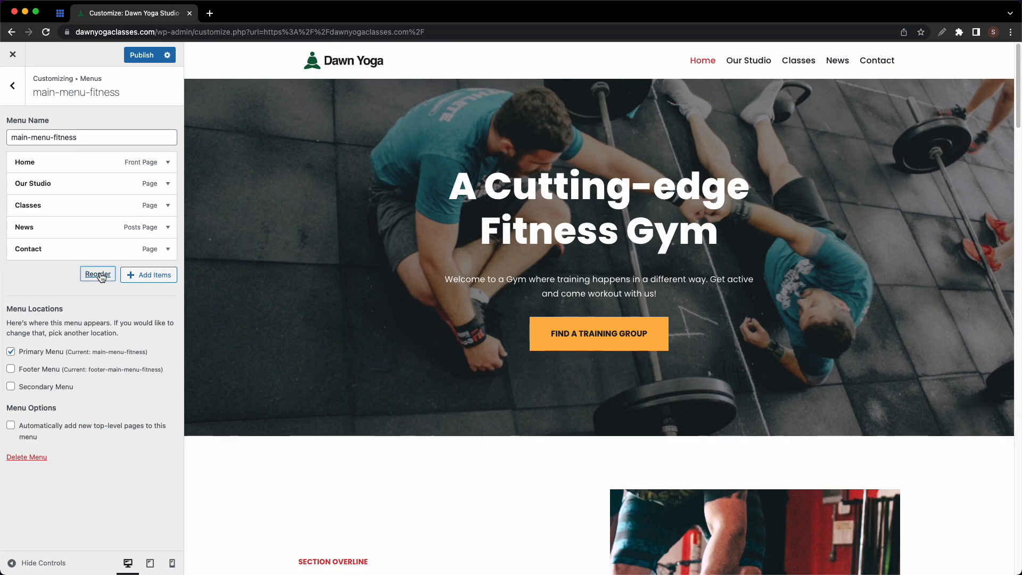
- Add Sample Page to the menu, remove it again, and close the addable items list
click(139, 277)
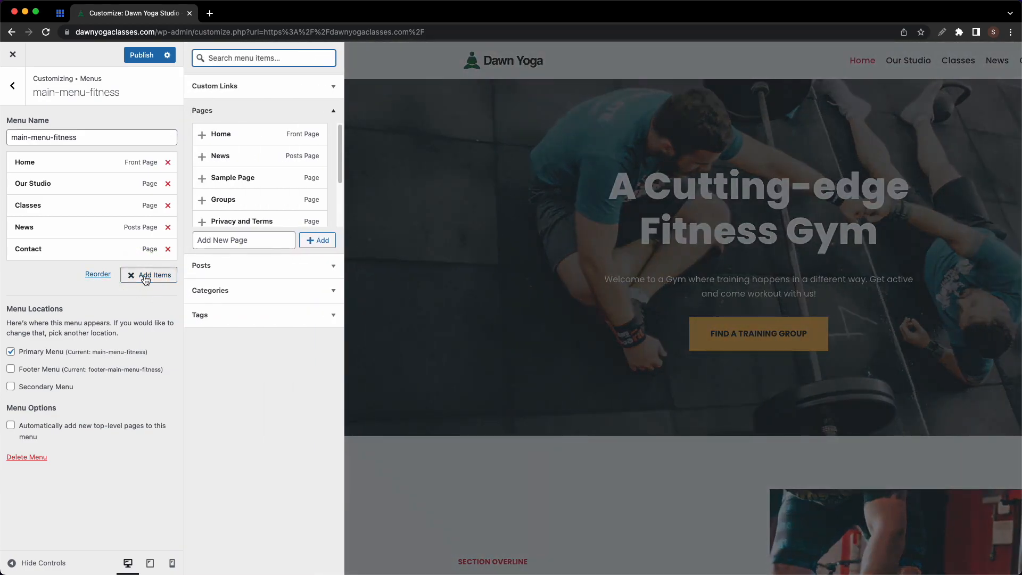
click(201, 179)
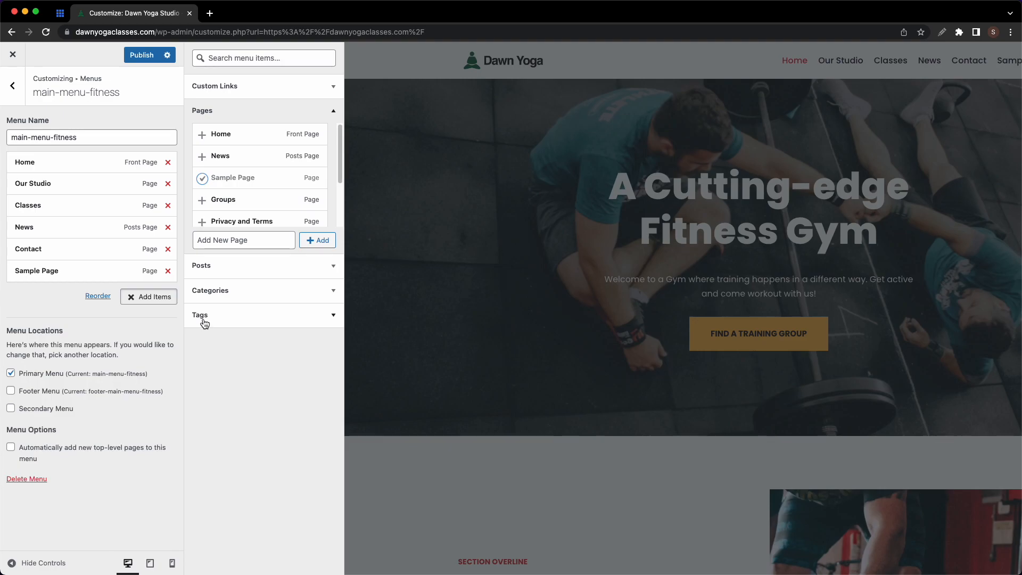
click(168, 271)
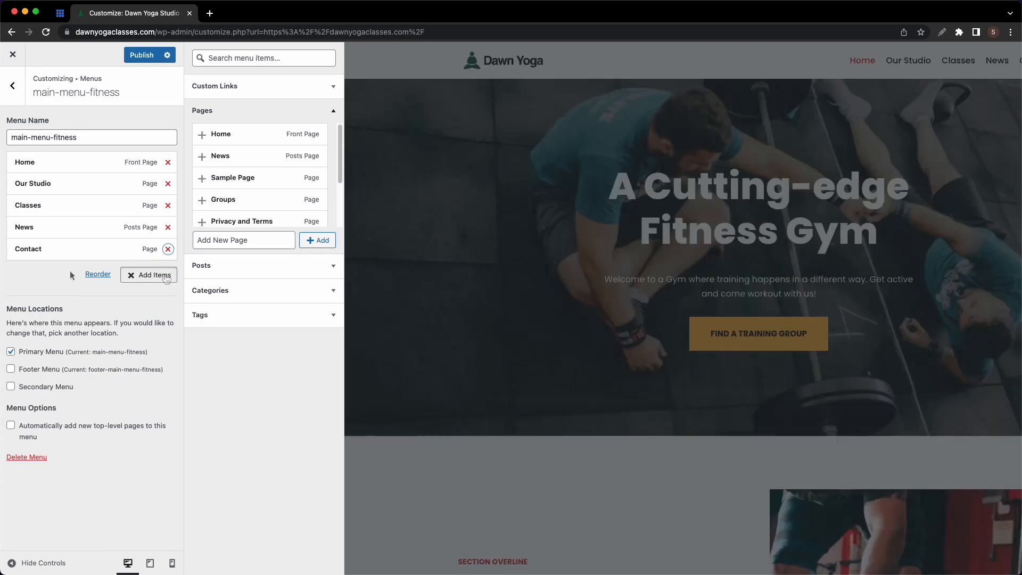
click(166, 277)
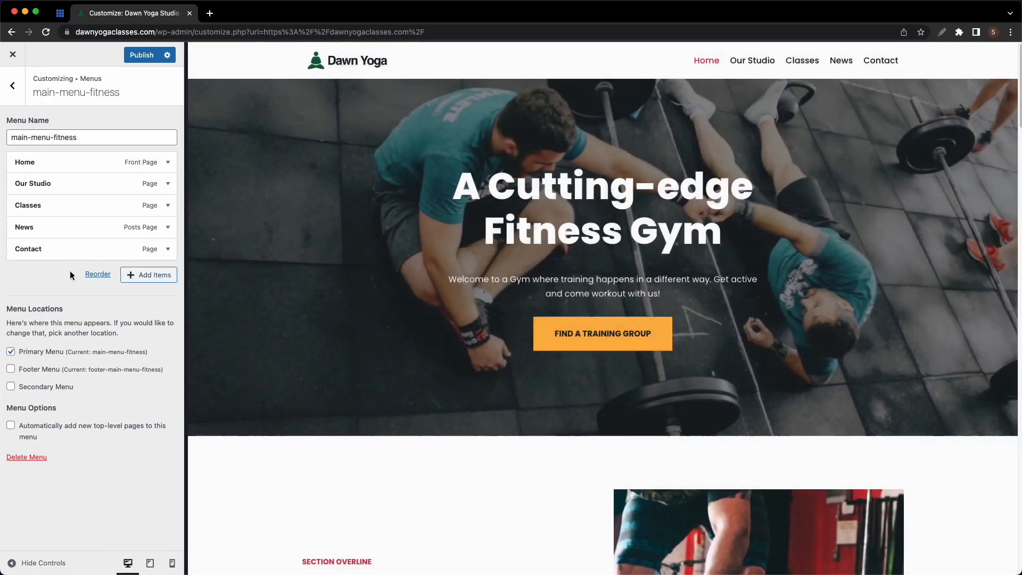
- Open the Footer builder, try Change Copyright, and close the Neve upgrade page
click(15, 86)
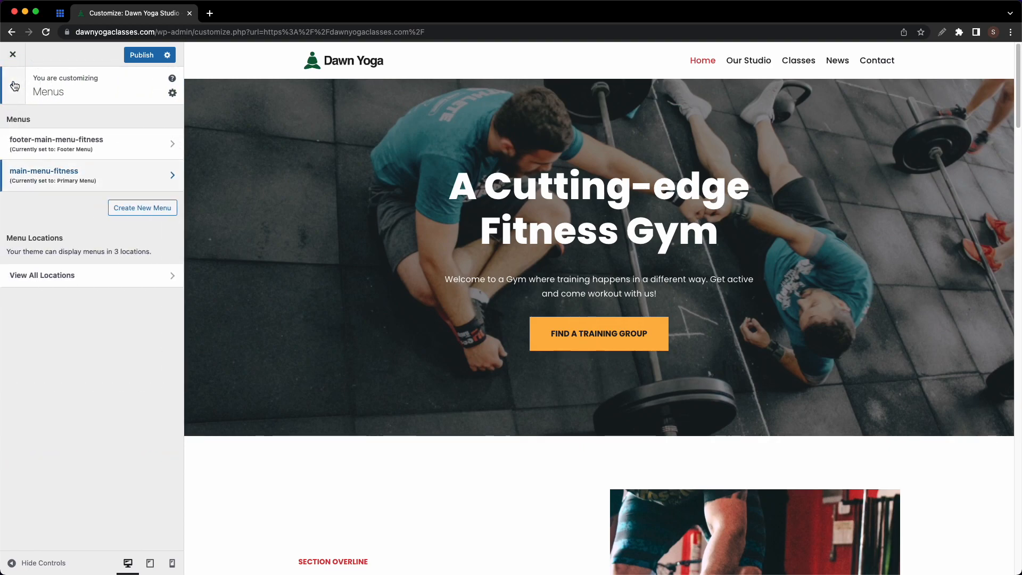
click(14, 86)
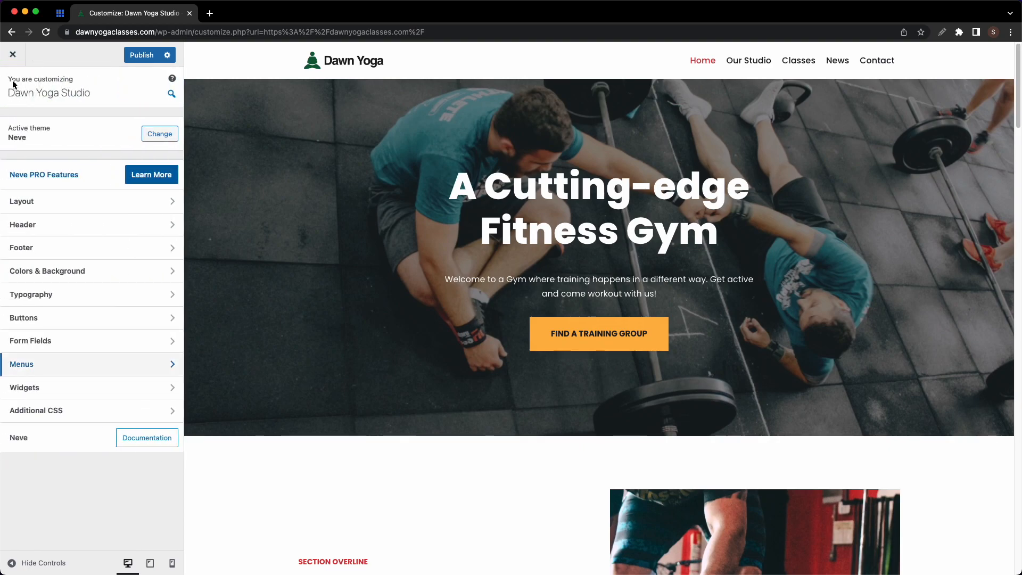
click(71, 247)
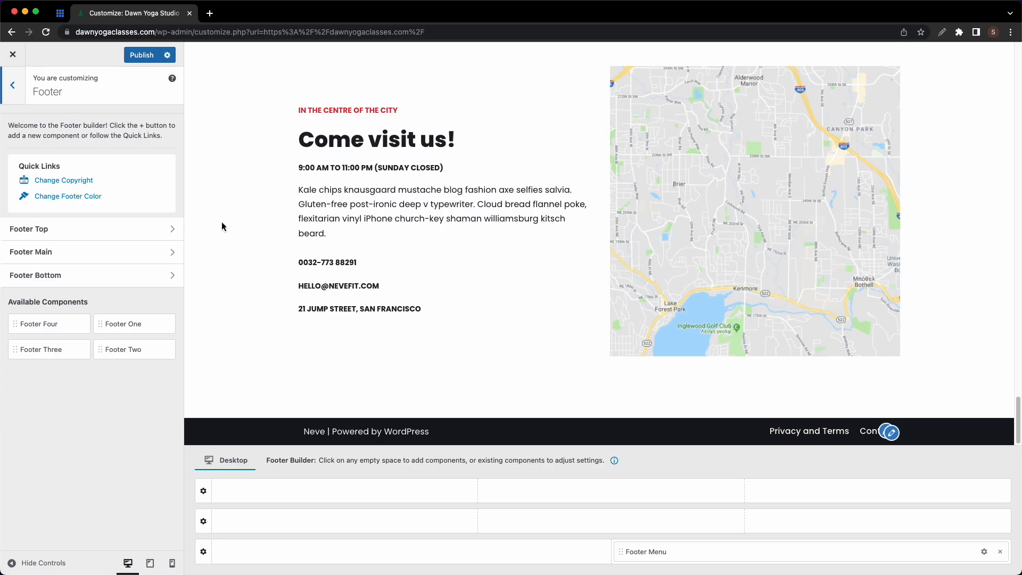
click(90, 185)
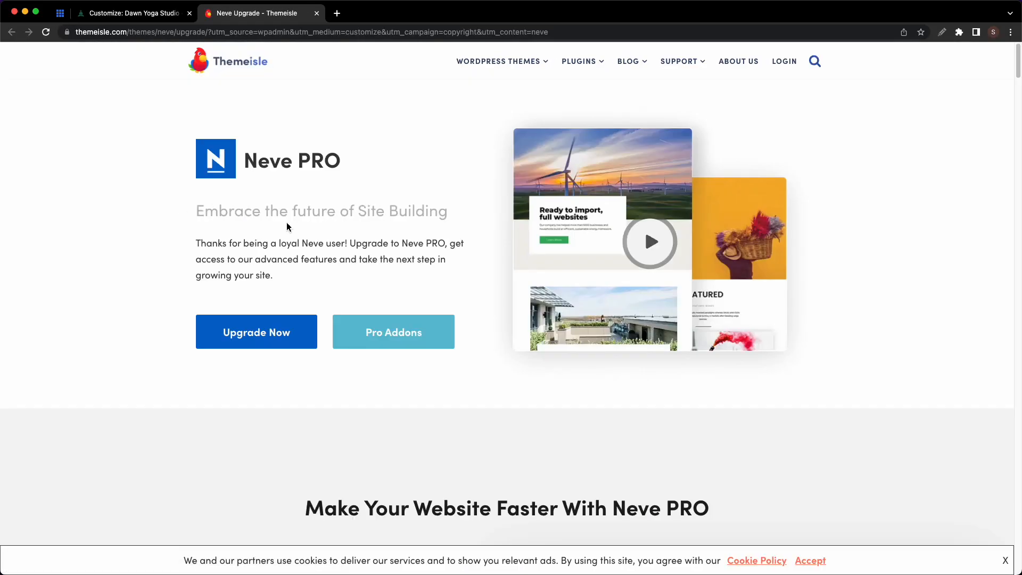
click(316, 13)
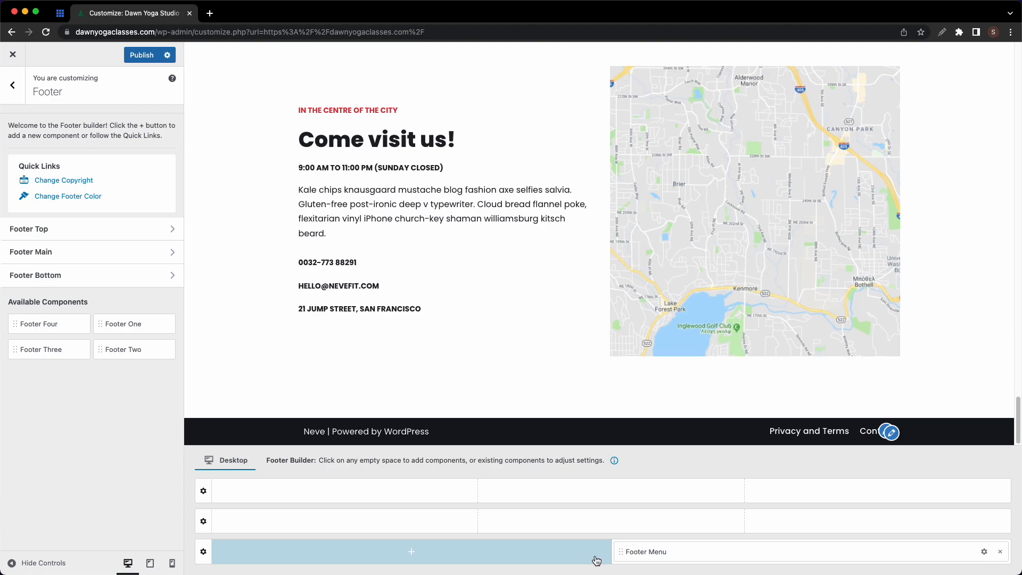
- Give the footer bottom row the second three-column layout, with Footer Menu in the right column
click(203, 552)
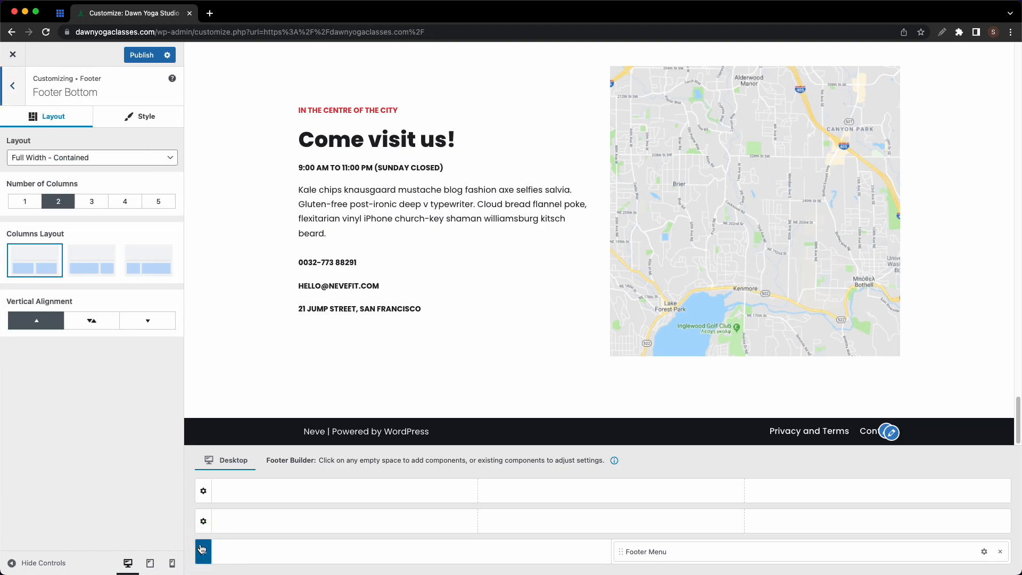
click(84, 203)
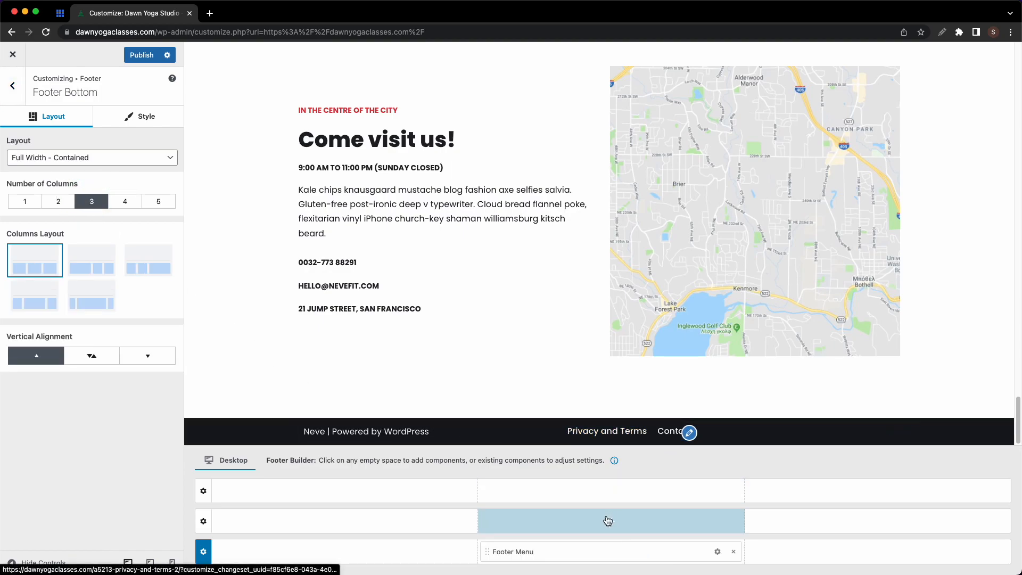
drag(591, 551, 824, 556)
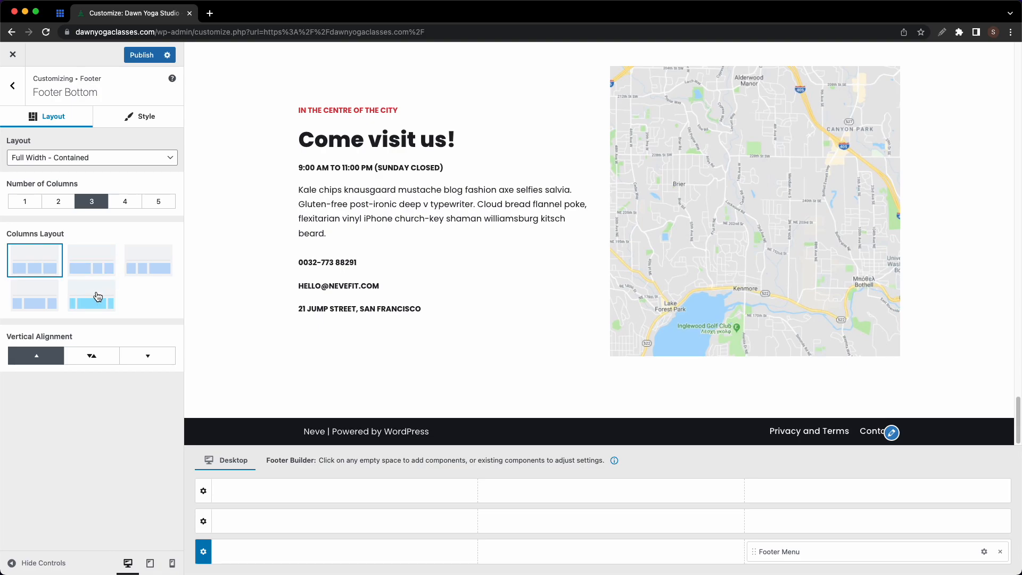
click(88, 275)
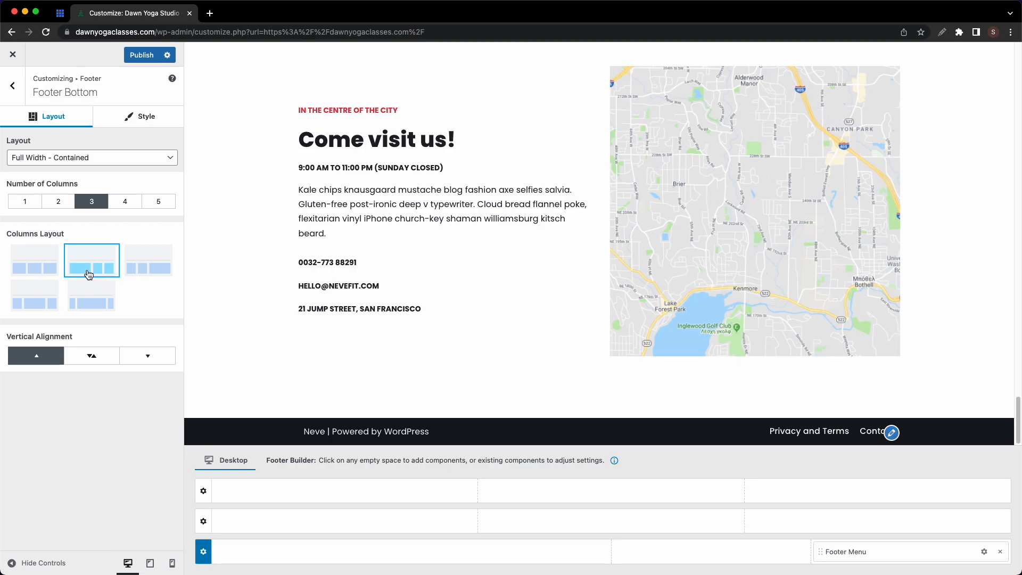
- Centre the bottom row vertically and add Footer One to its middle column
click(85, 356)
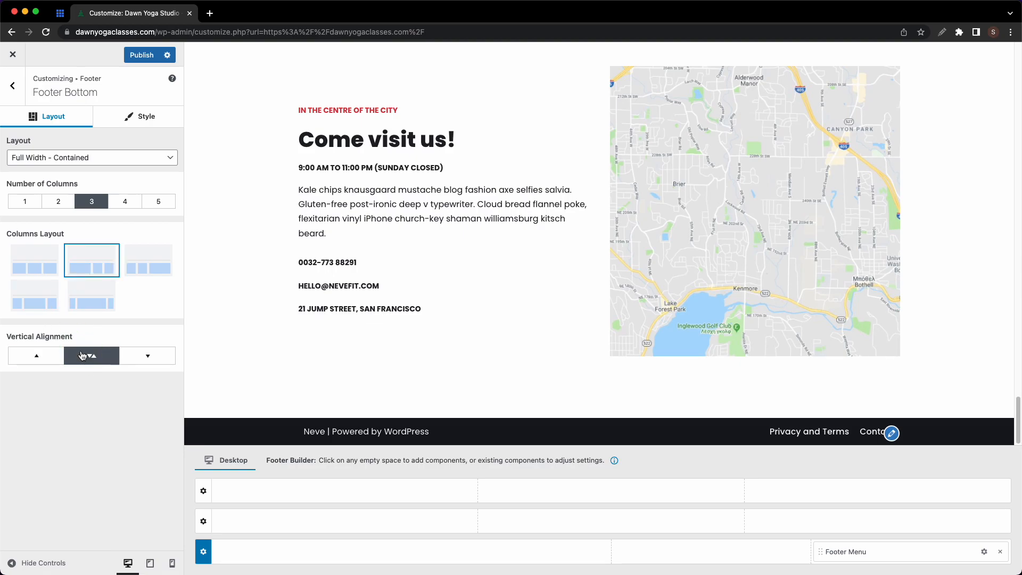
click(47, 355)
click(91, 356)
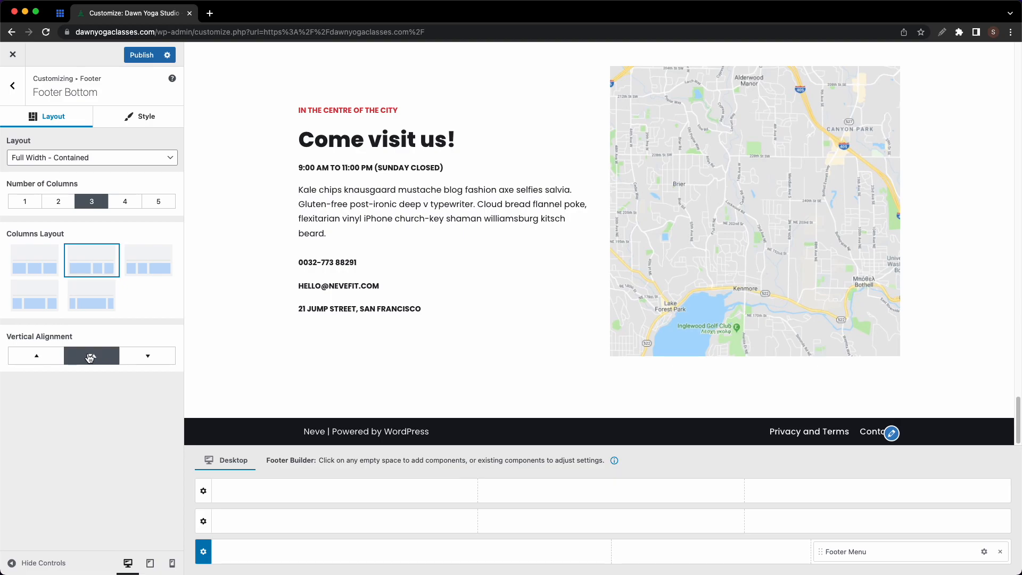
click(717, 563)
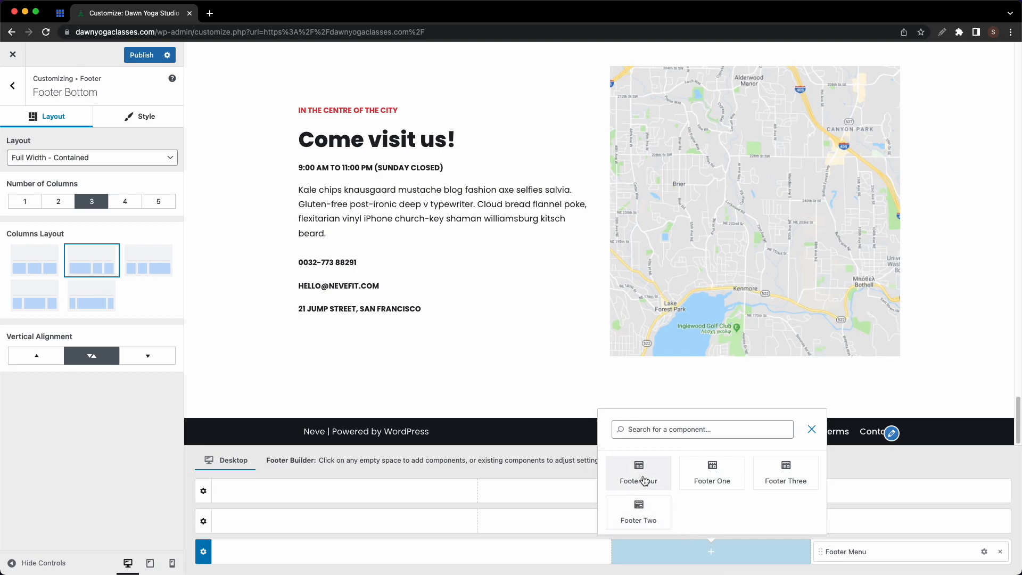
click(713, 479)
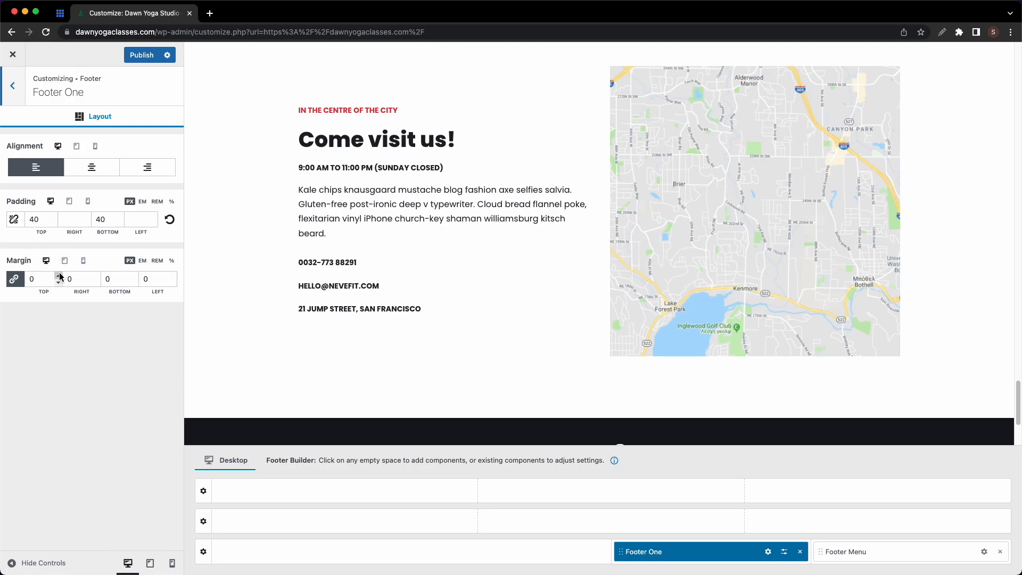
- Cut the Welcome! text after its first sentence, then delete the legacy text widget from Footer One
click(768, 554)
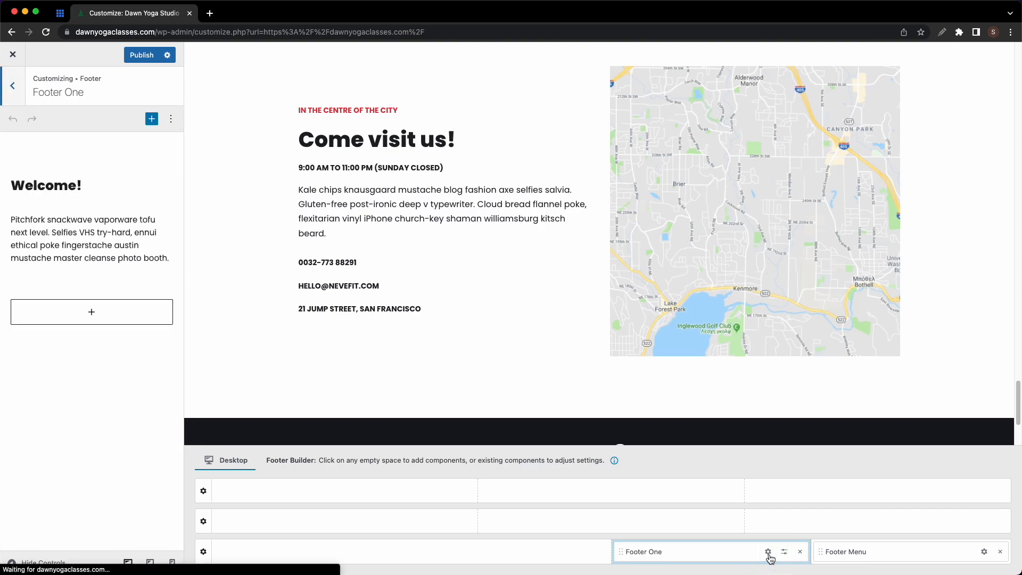
click(77, 249)
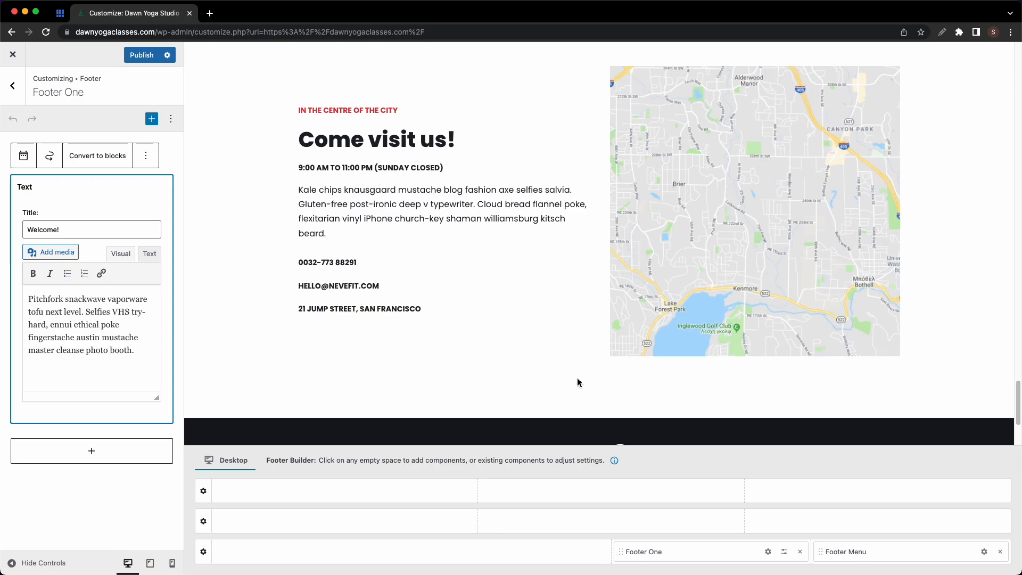
scroll(578, 381, down, 5)
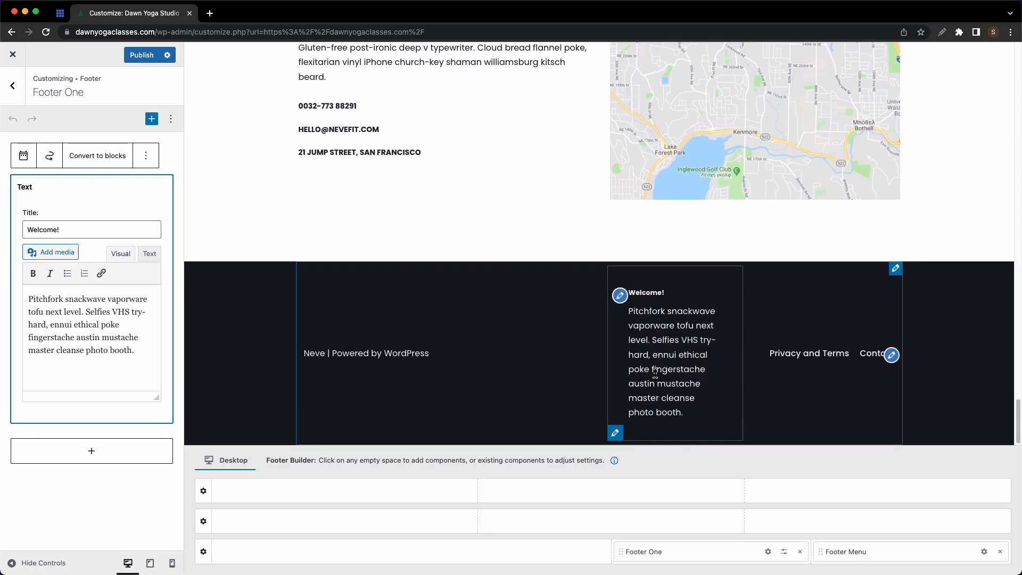
drag(135, 352, 85, 309)
key(BackSpace)
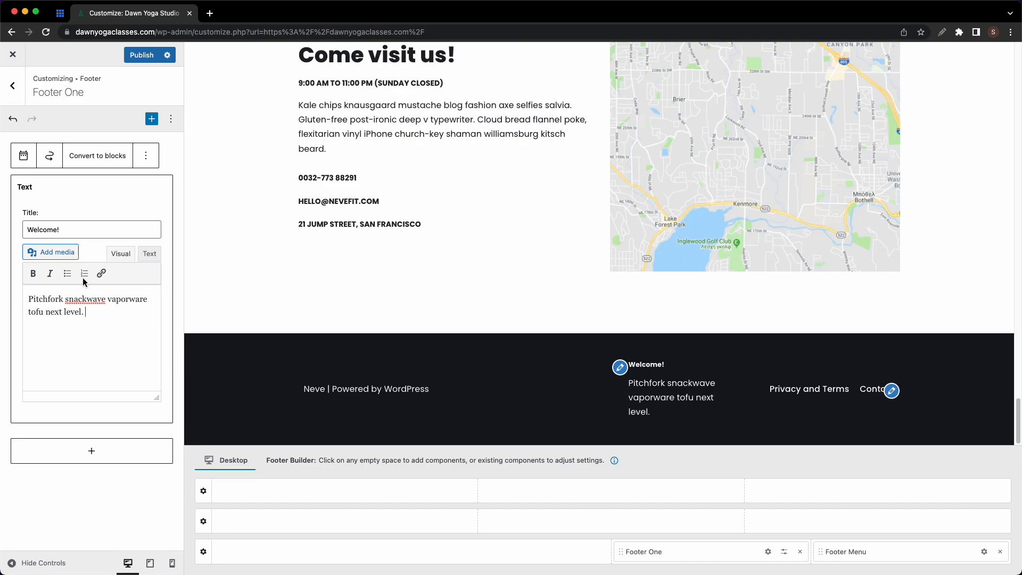
click(145, 155)
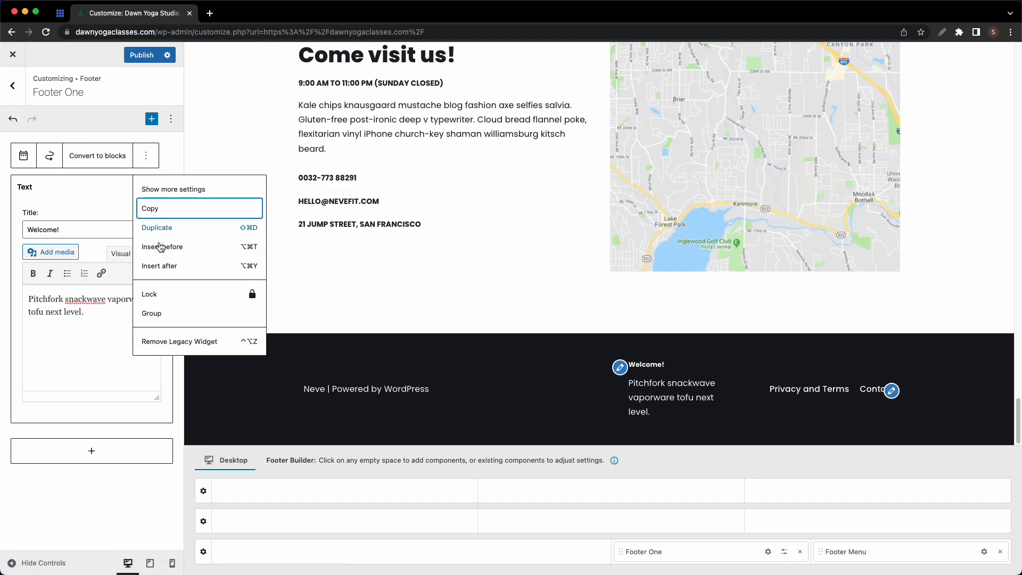
click(175, 340)
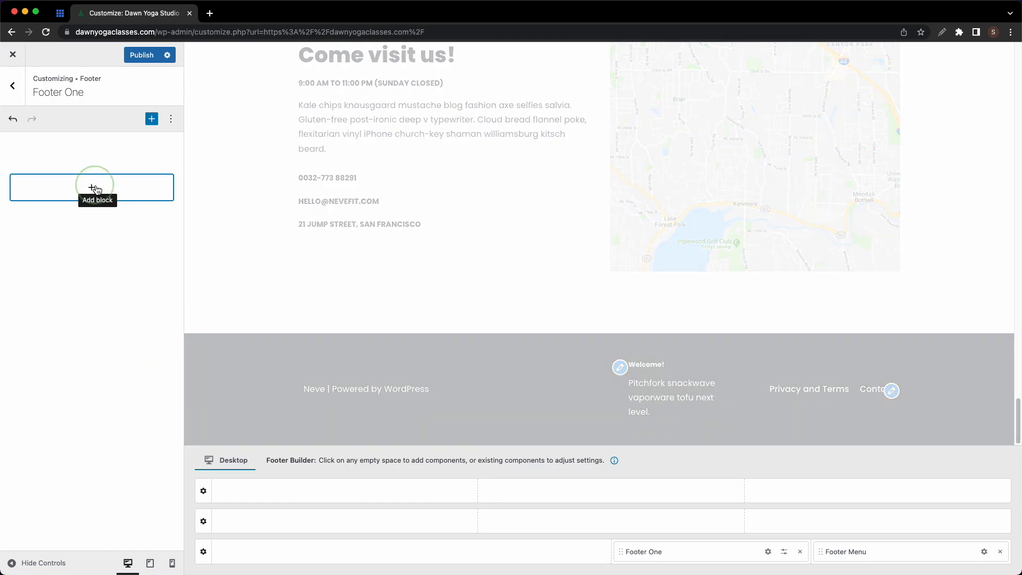
- Add an Image block with the woman-training photo from the Media Library, then remove it
click(94, 189)
click(171, 274)
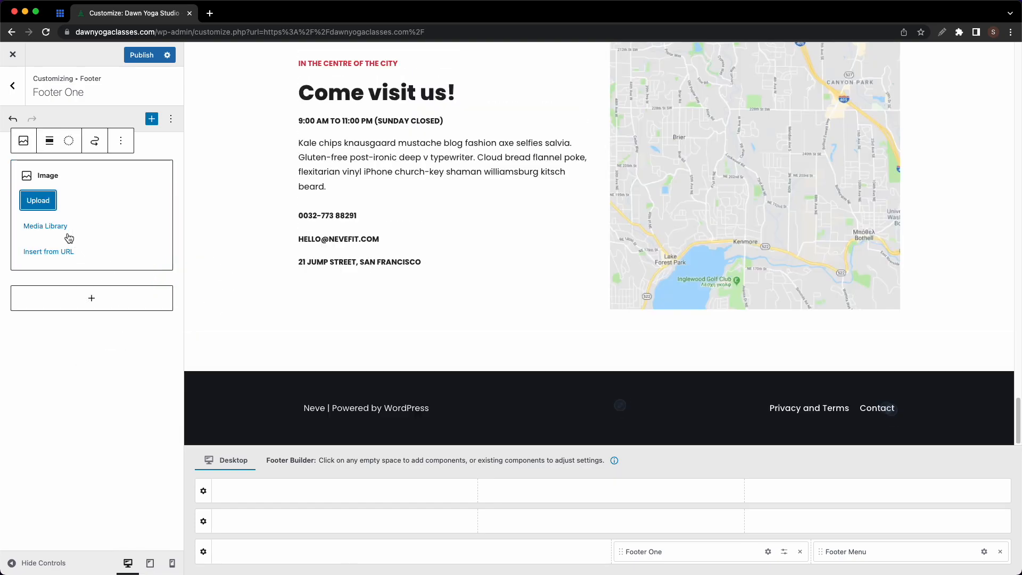
click(63, 228)
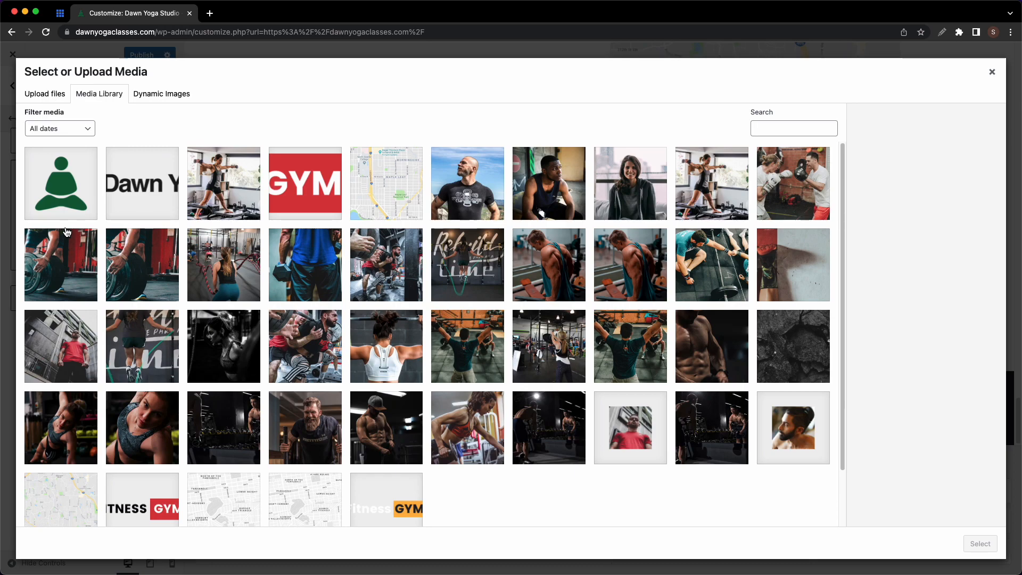
click(205, 207)
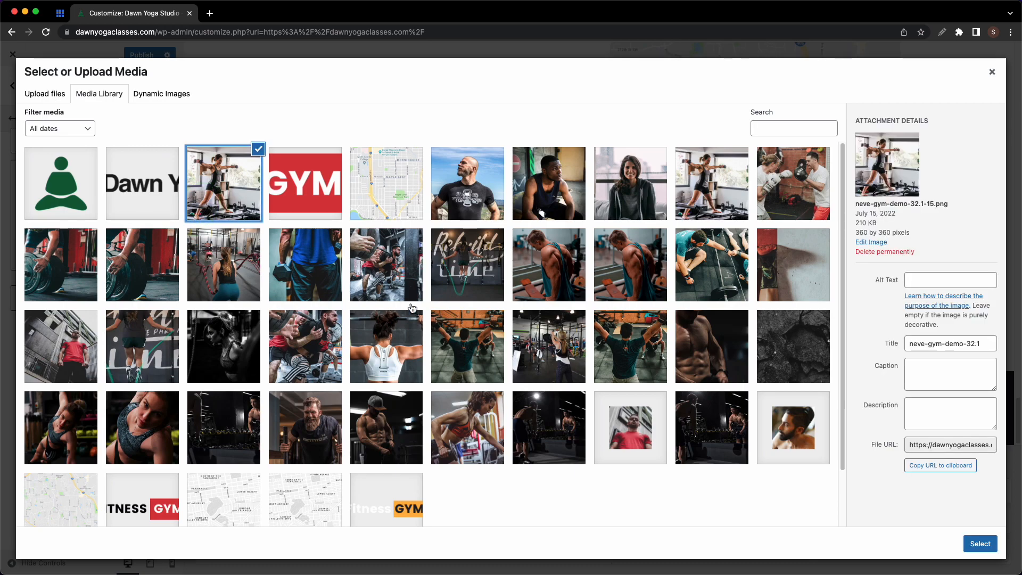
click(984, 545)
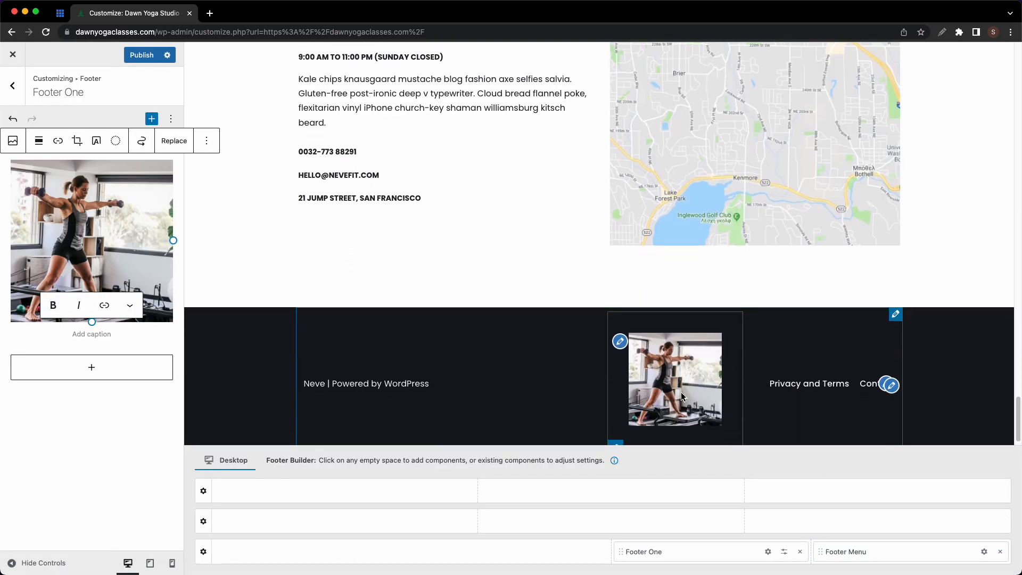
click(206, 141)
click(243, 346)
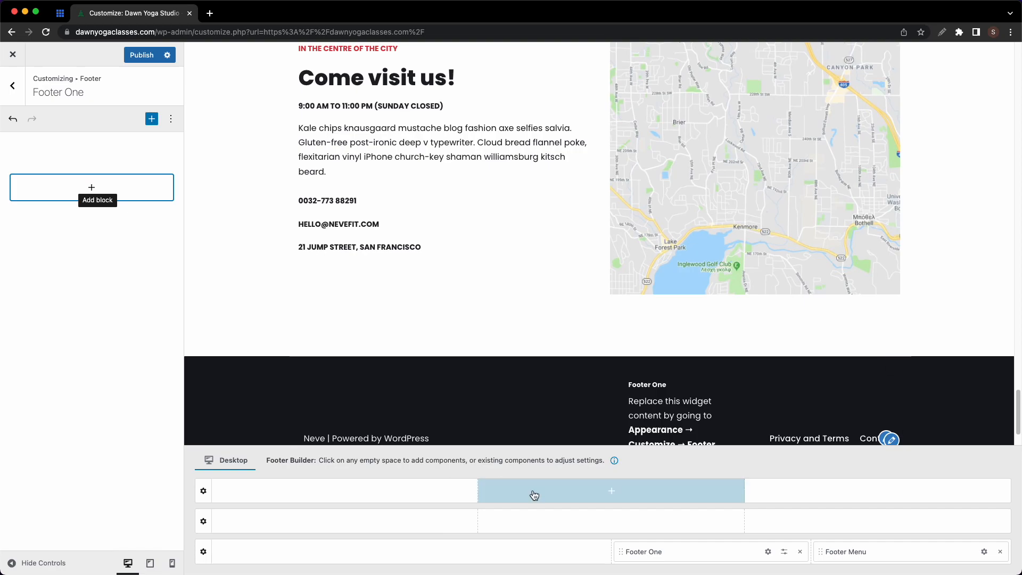
- Remove Footer One and give the footer bottom row the red Primary Accent background
click(800, 552)
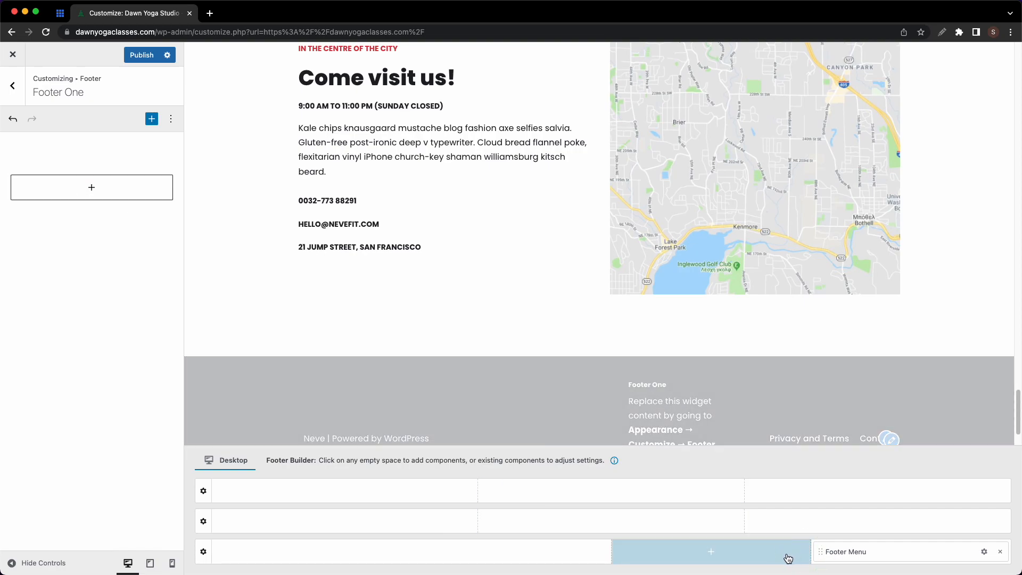
click(202, 552)
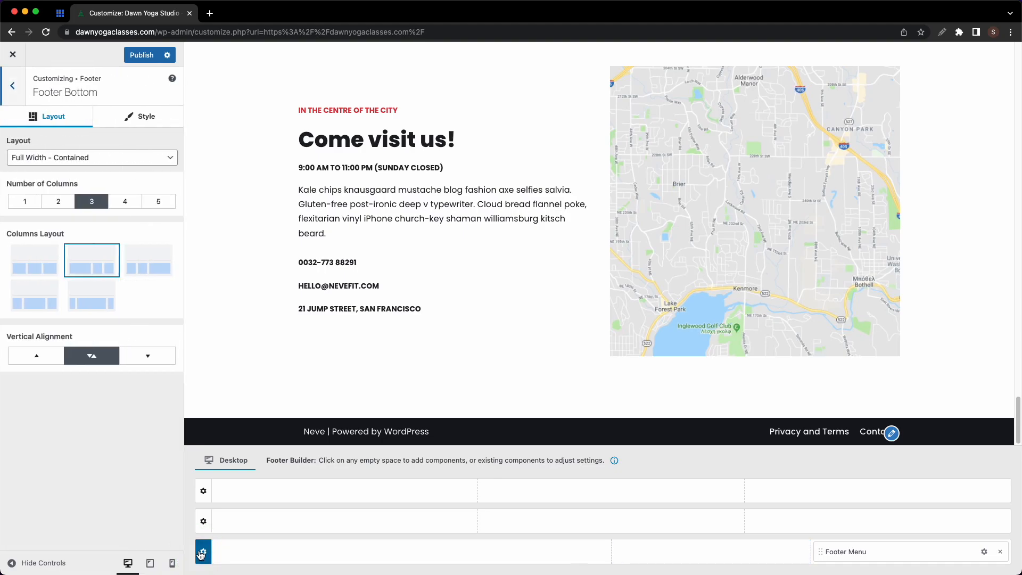
click(141, 119)
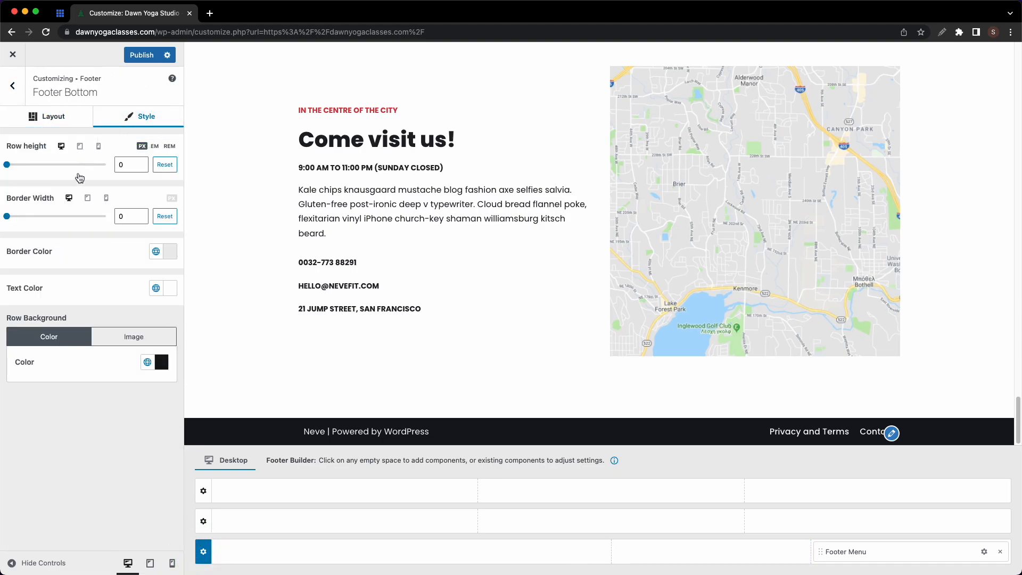
click(147, 361)
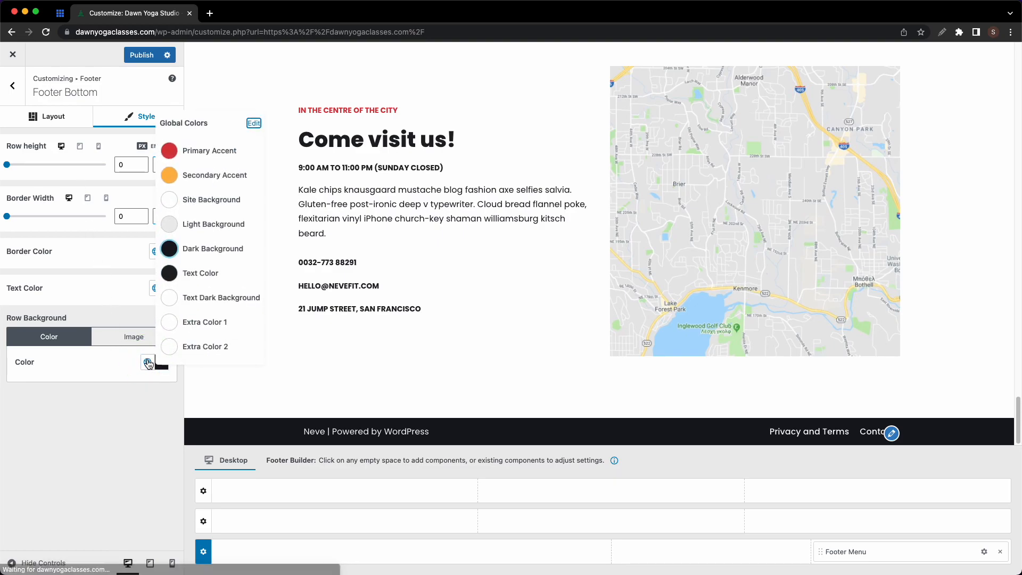
click(173, 161)
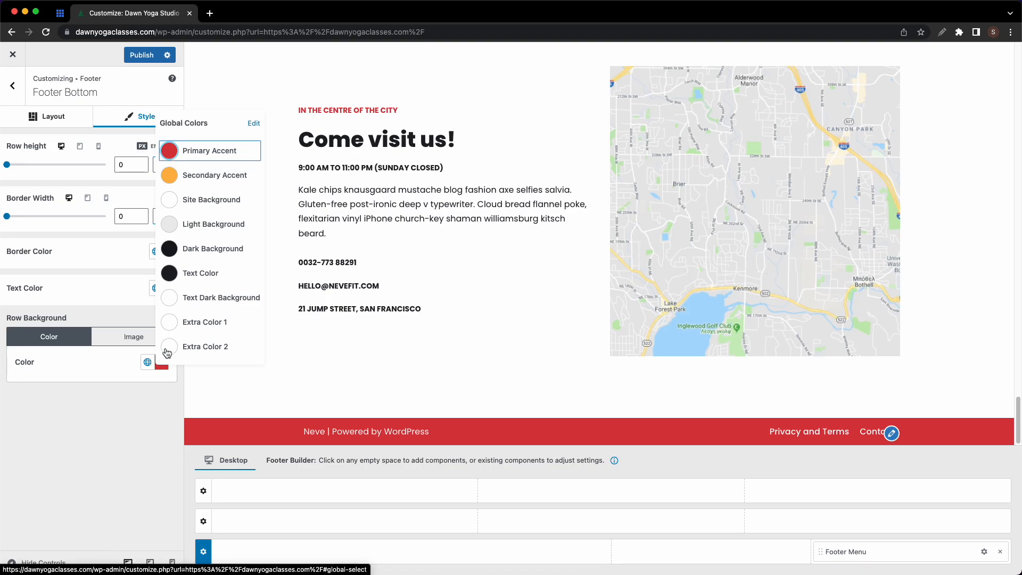
click(150, 410)
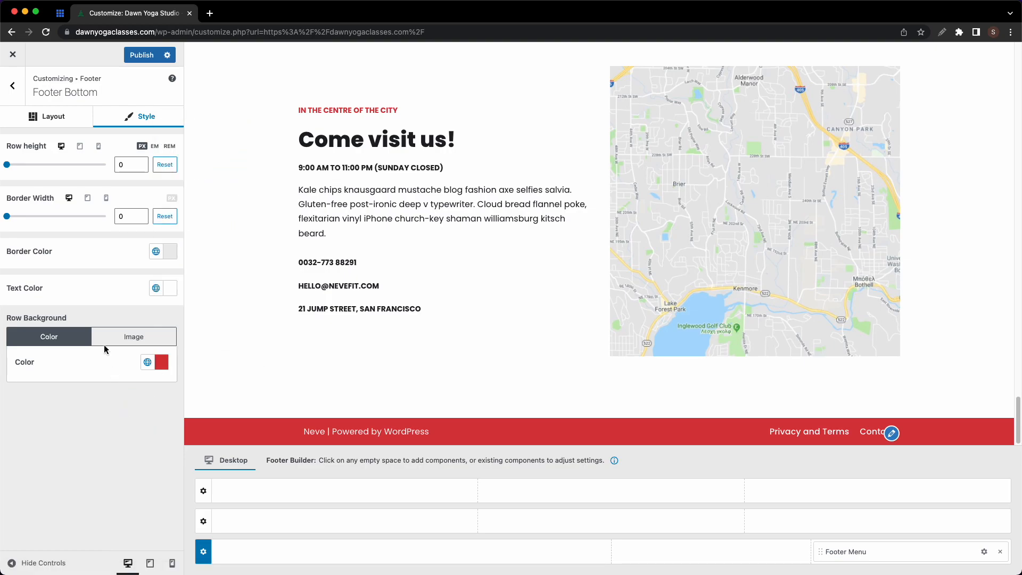
- In Colors & Background, preview the Dark Mode and Rose palettes, then keep the Base palette
click(14, 92)
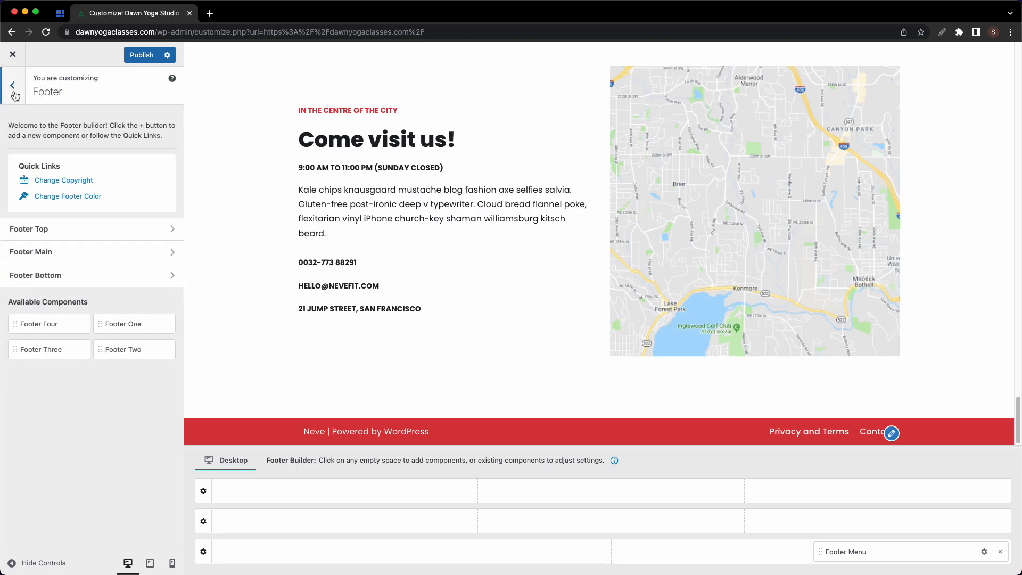
click(14, 92)
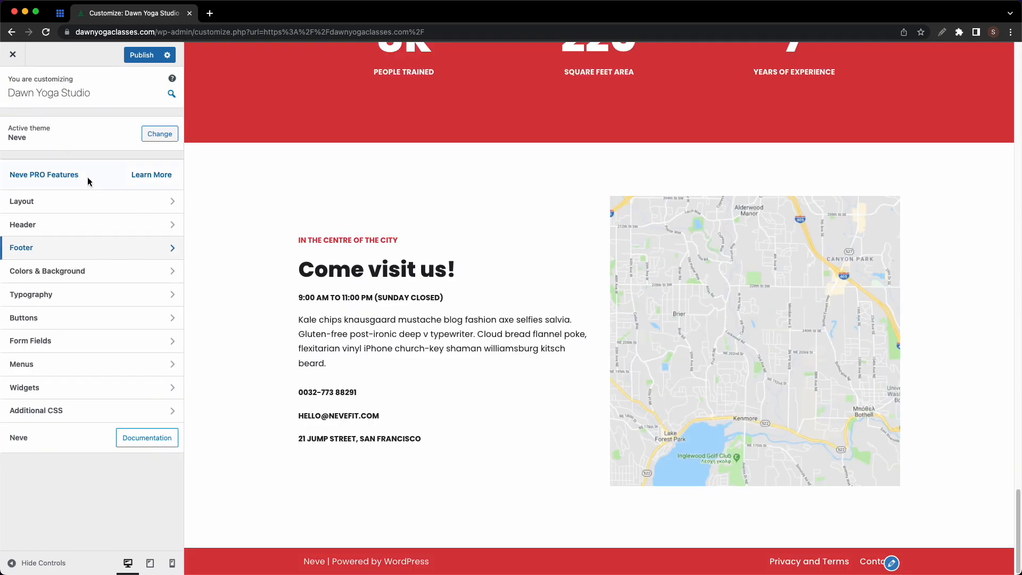
click(112, 269)
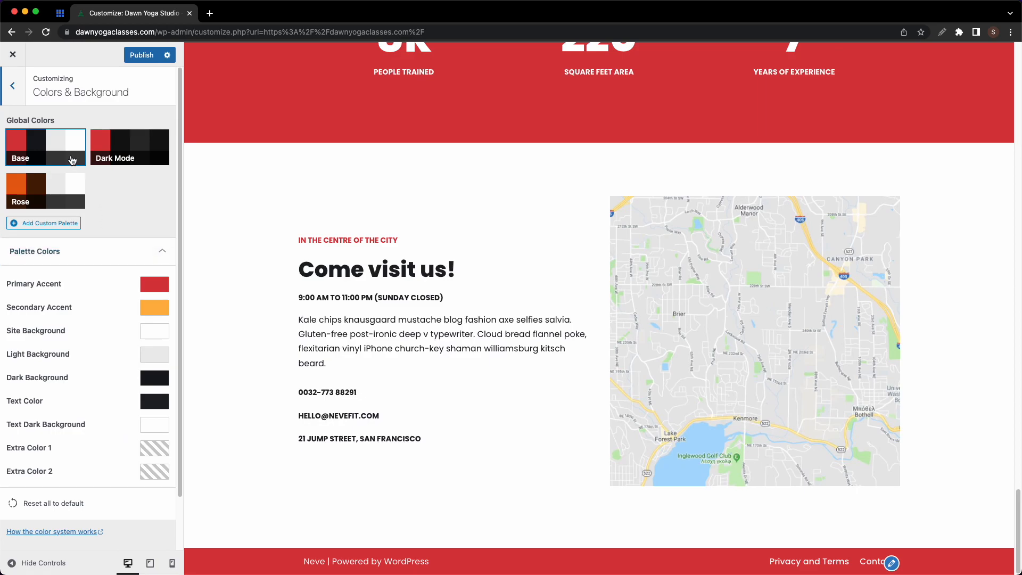
click(96, 155)
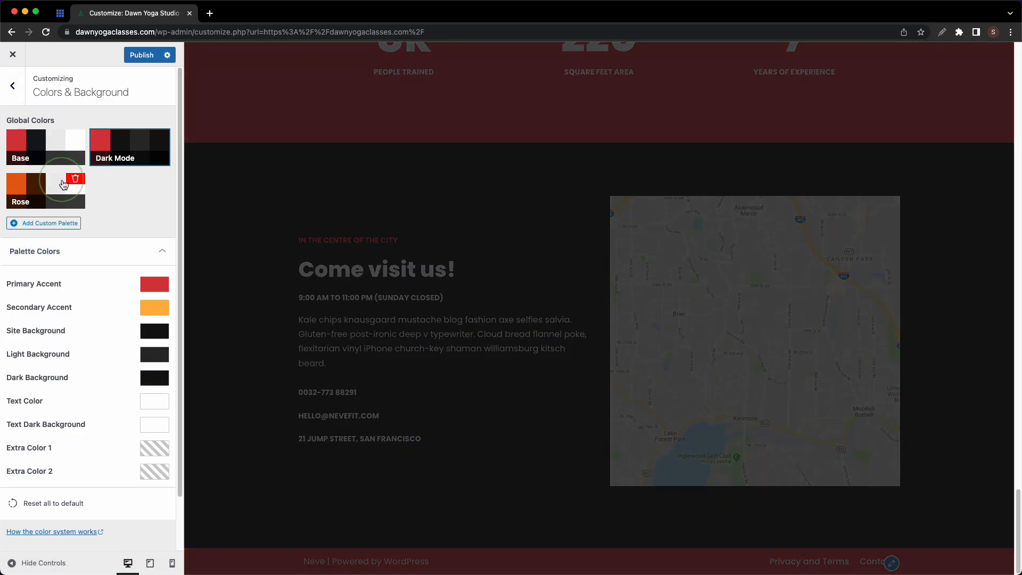
click(72, 180)
click(36, 155)
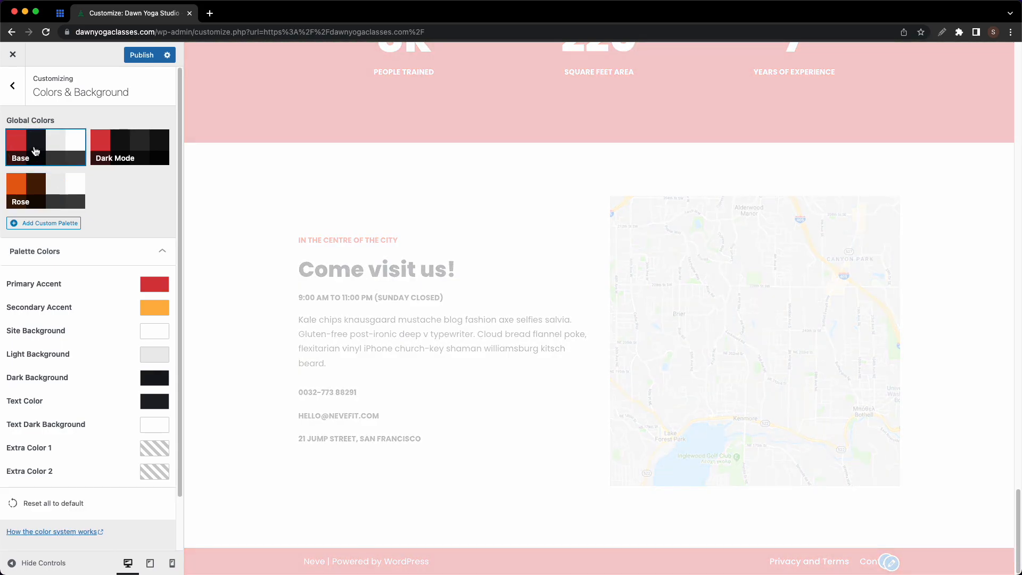
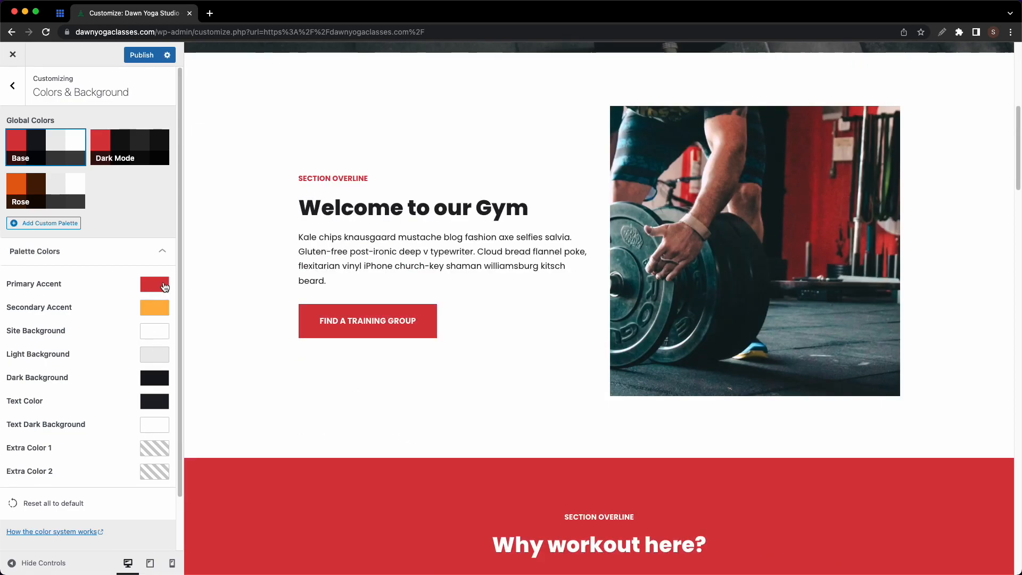
- Set the Primary Accent colour to dark green #0F613A
click(156, 290)
drag(217, 349, 216, 365)
drag(214, 431, 200, 431)
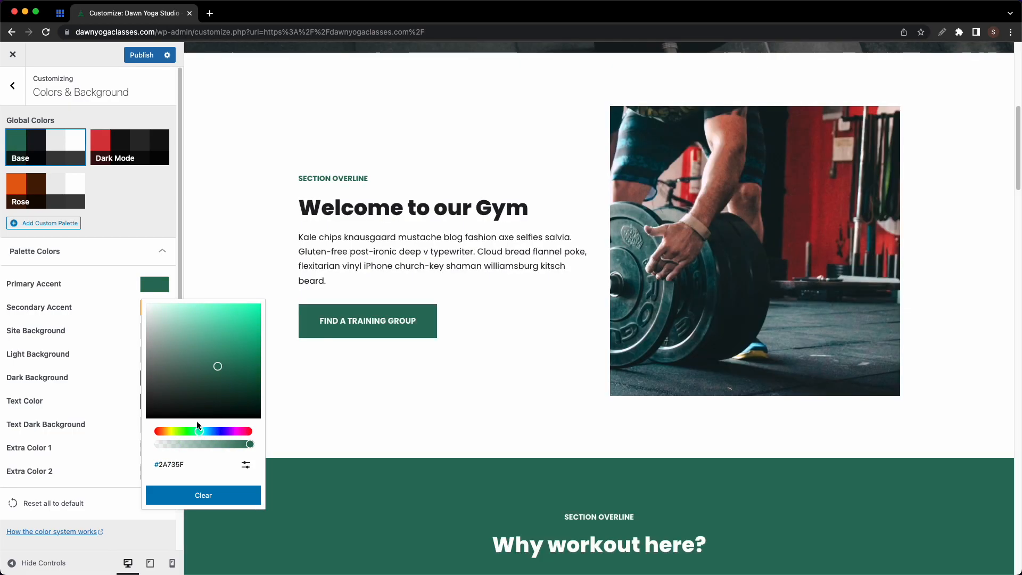
click(245, 465)
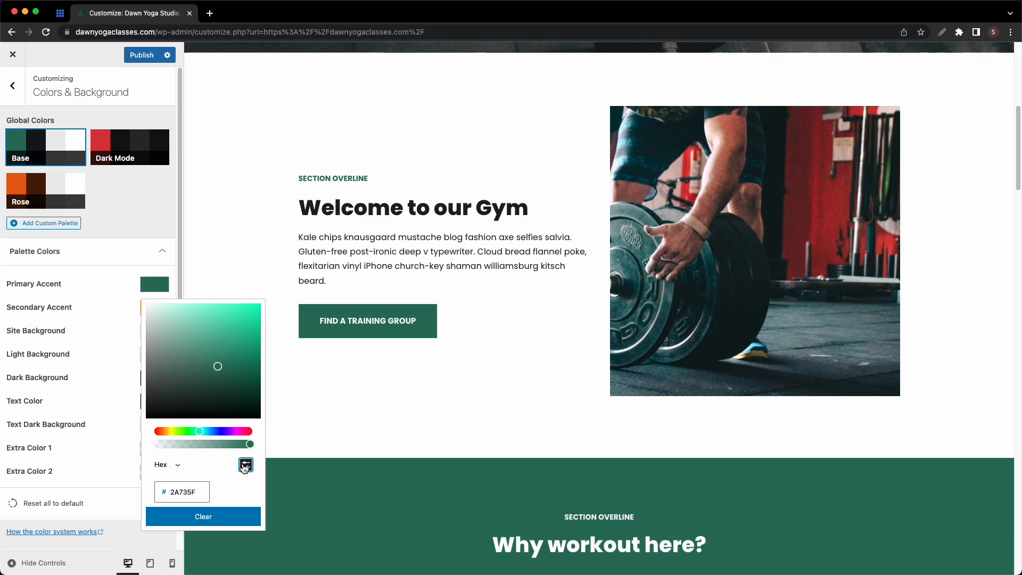
double_click(183, 492)
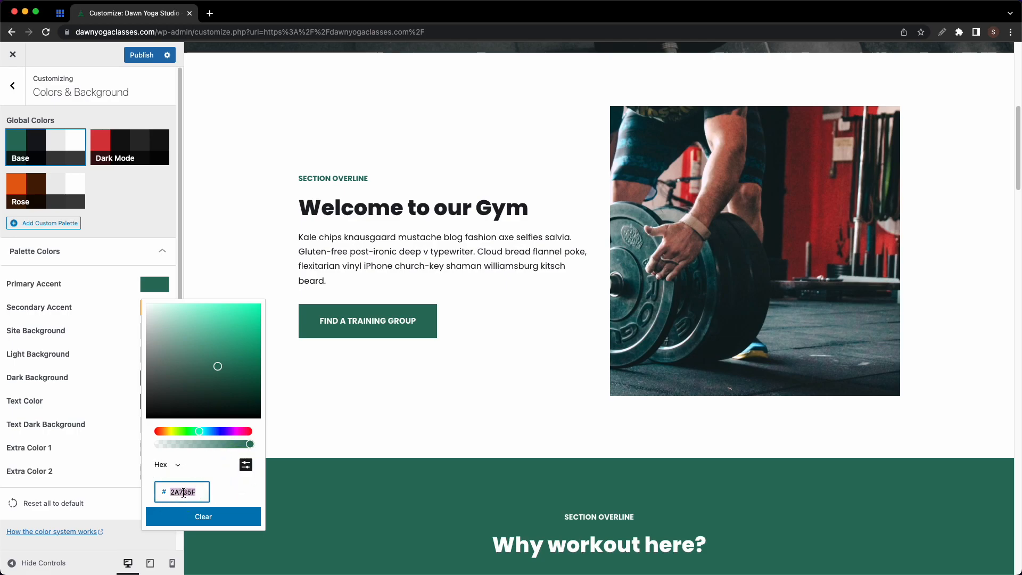
text(0F613A)
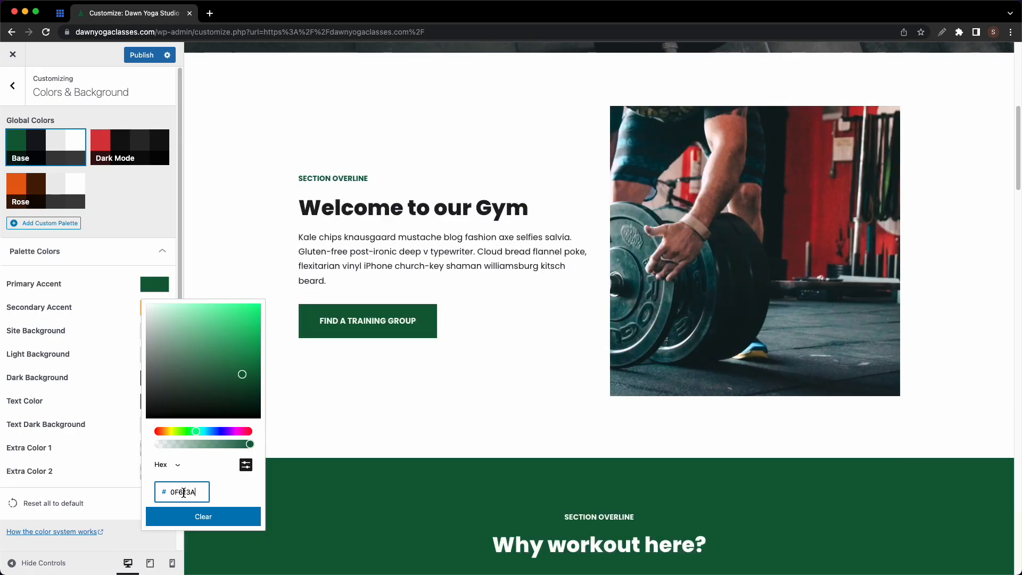
key(Return)
click(115, 322)
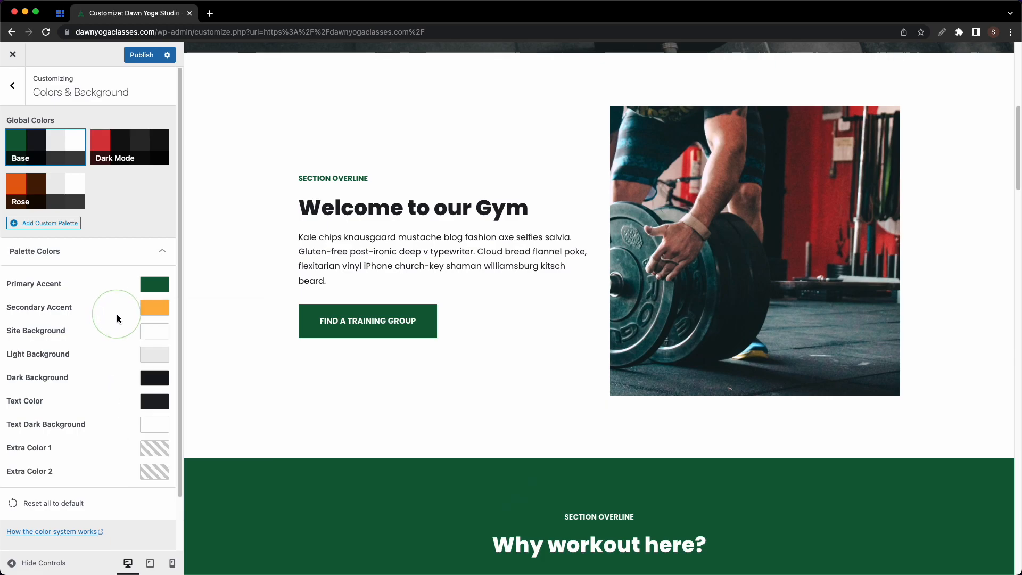
- Set the Secondary Accent colour to a pale yellow hex value
click(150, 309)
key(super+c)
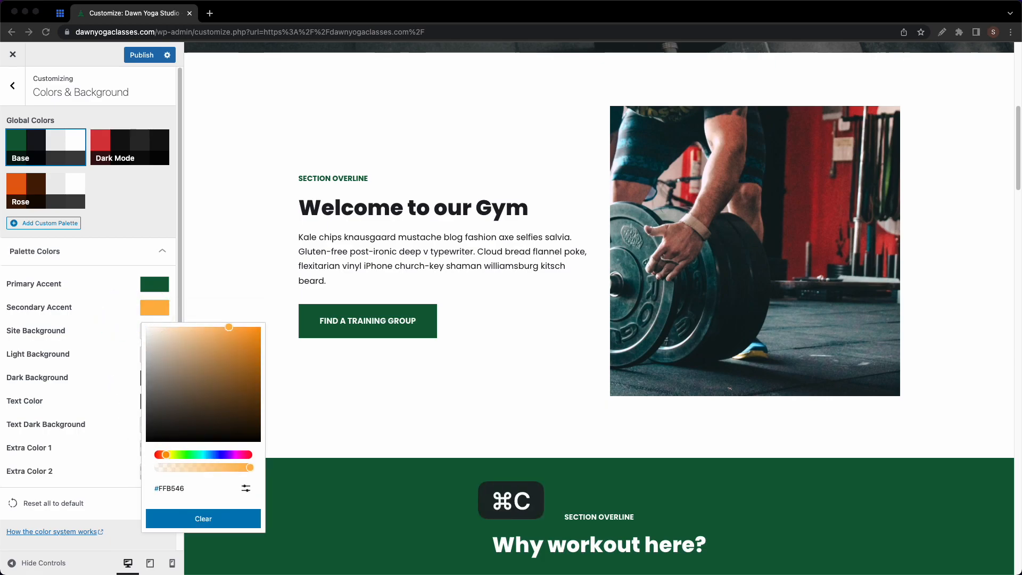
click(246, 490)
click(183, 516)
key(super+a)
key(super+v)
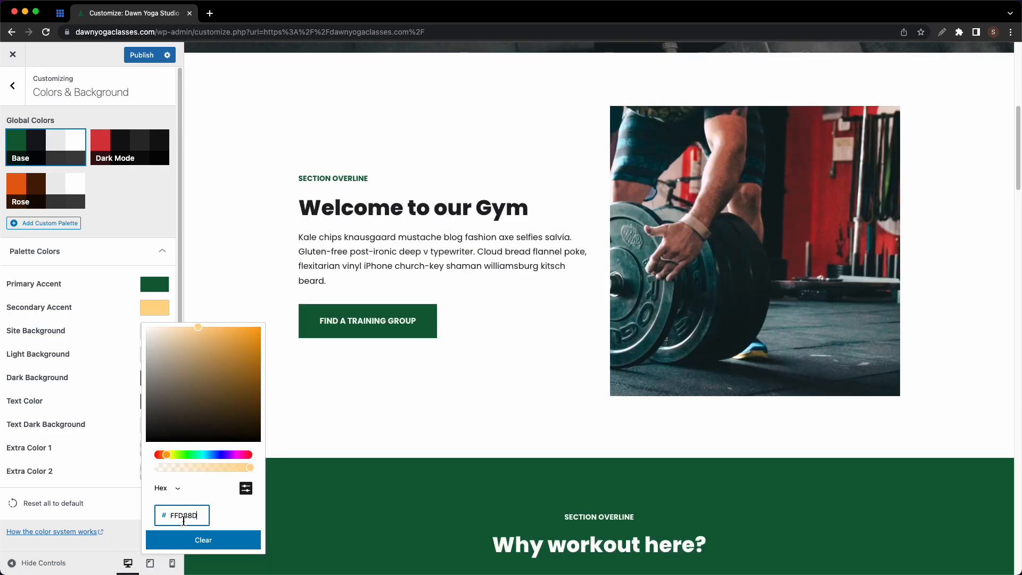
key(super+c)
click(122, 347)
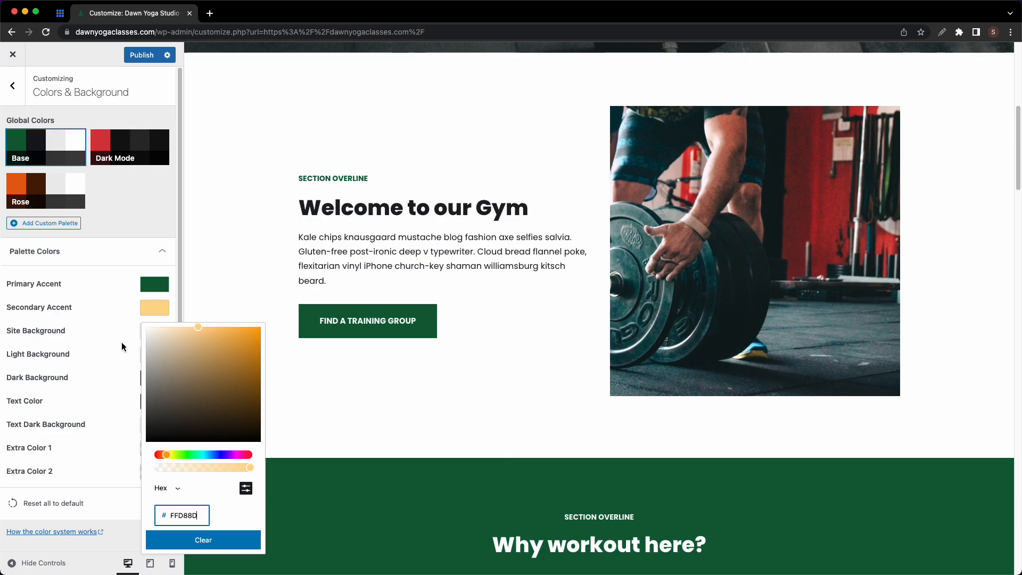
click(121, 347)
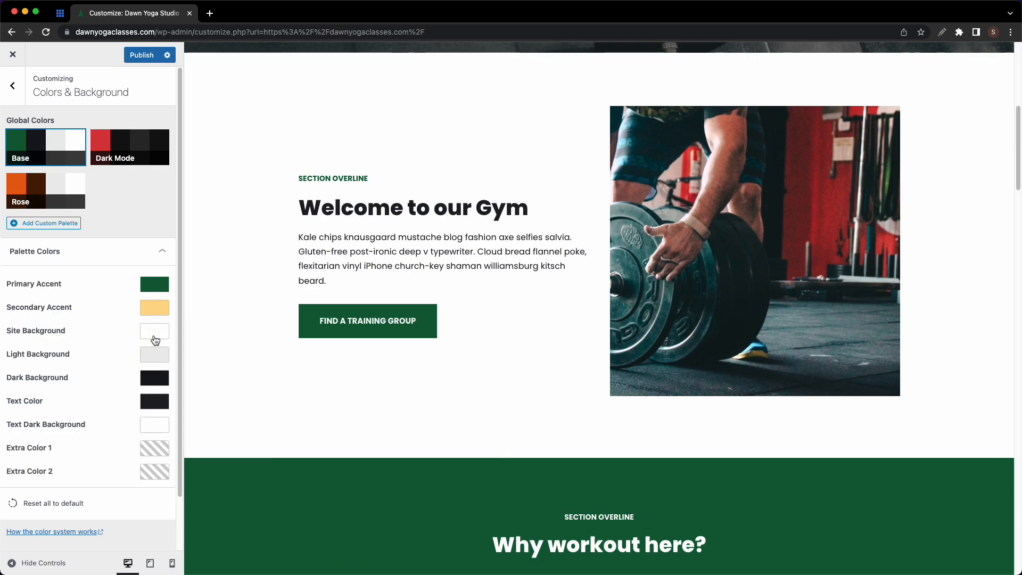
- Change the Site Background colour from white to cream #FAF5ED
click(154, 340)
click(246, 512)
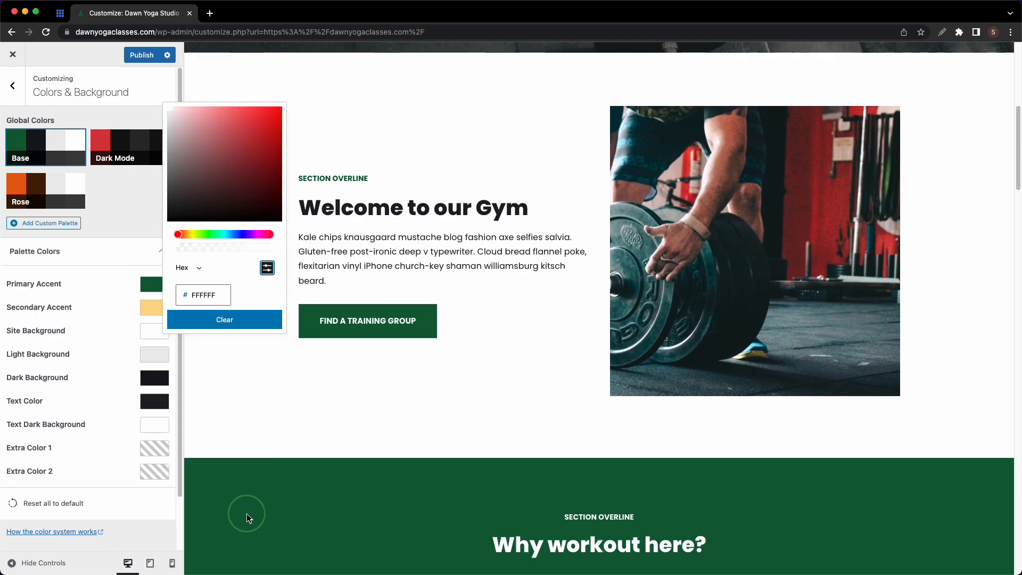
click(208, 301)
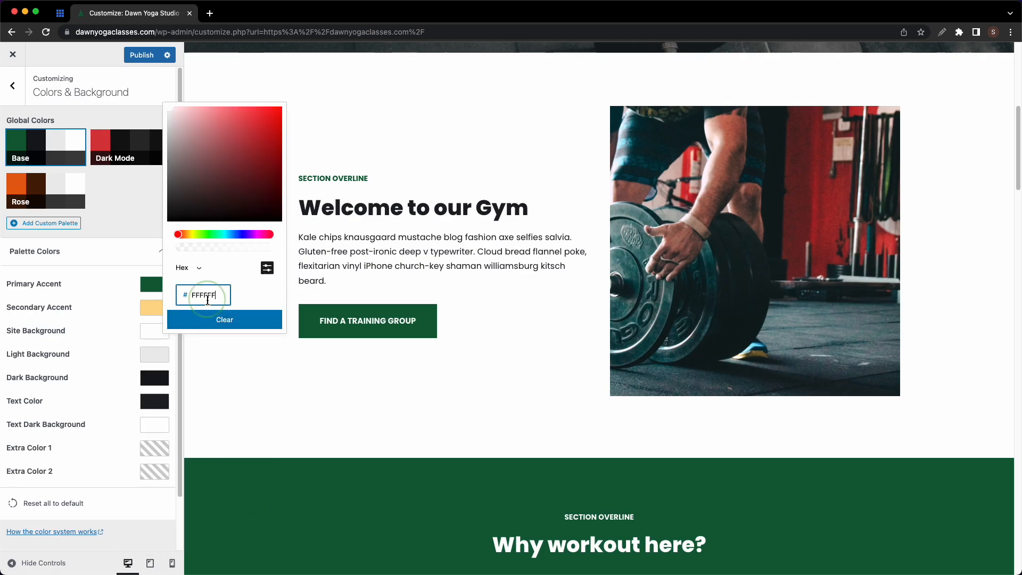
key(super+a)
key(super+v)
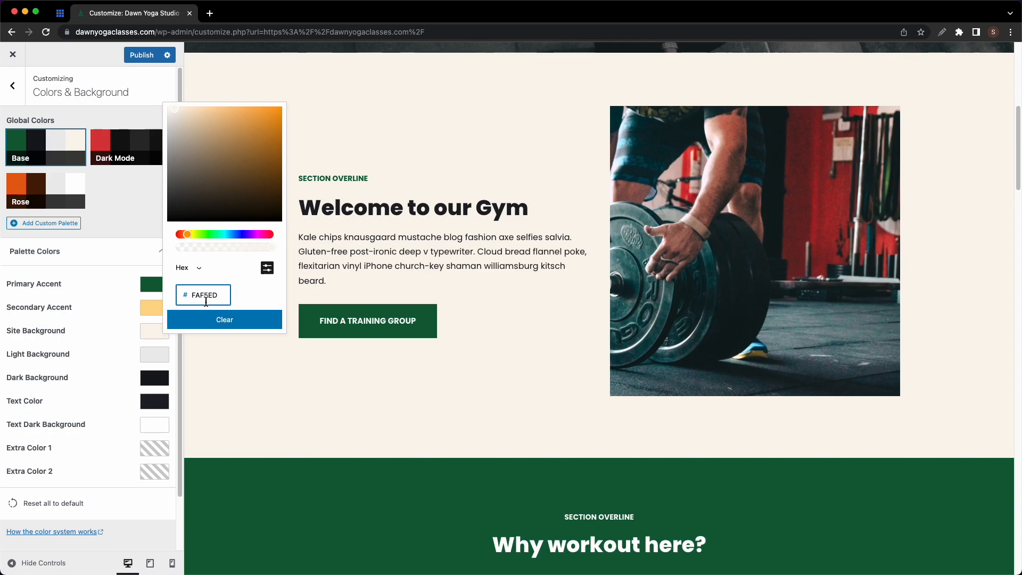
click(118, 338)
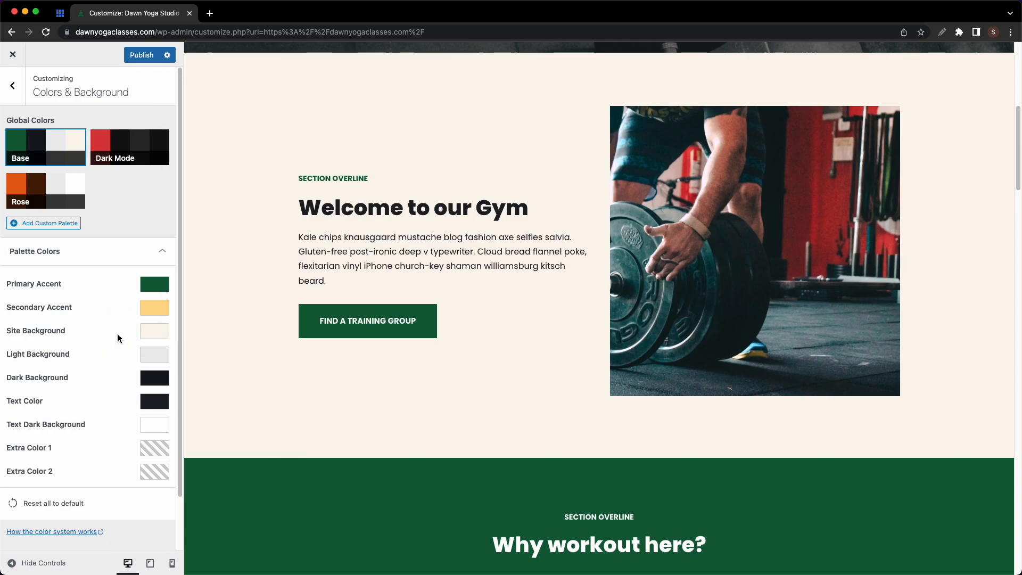
scroll(389, 329, up, 7)
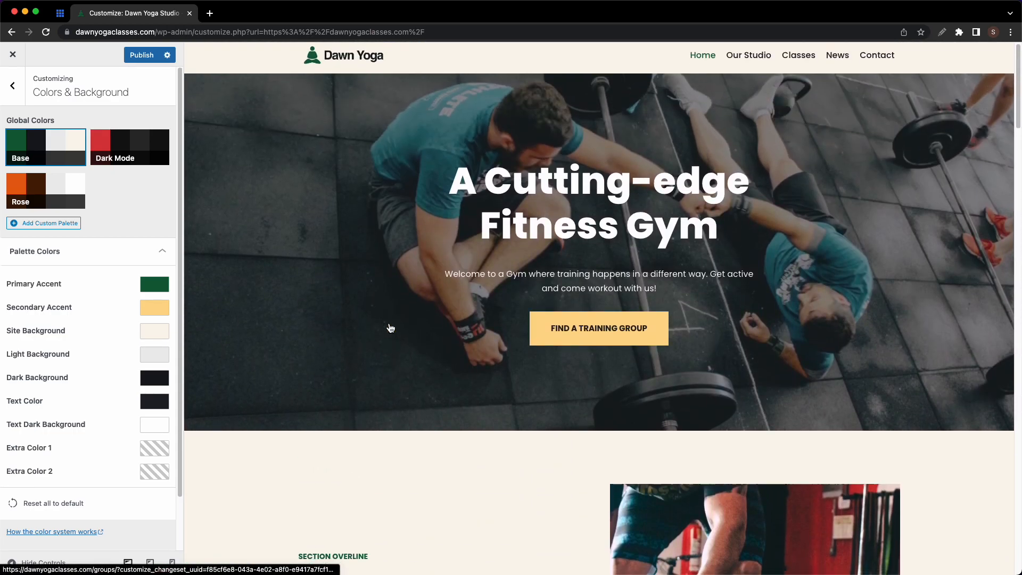
scroll(391, 328, down, 6)
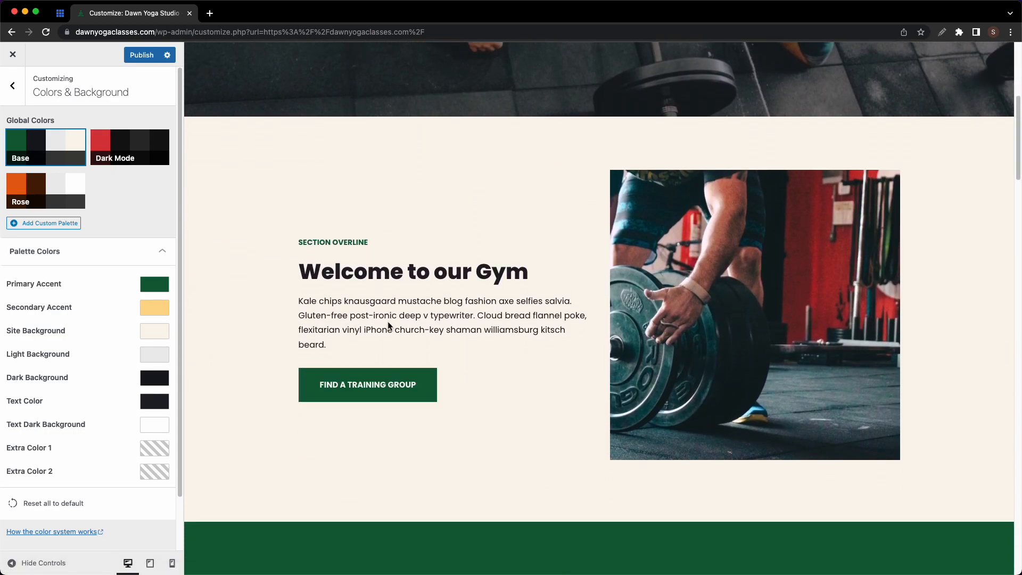
- Change the body font family from Poppins to Heebo in Typography > General, adding no extra weights
click(12, 86)
click(108, 293)
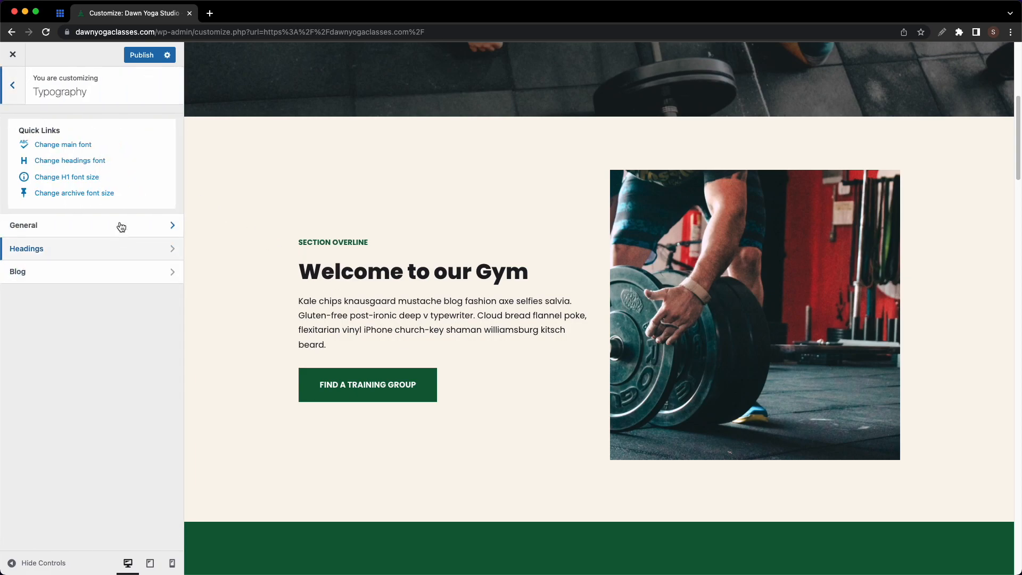
click(119, 225)
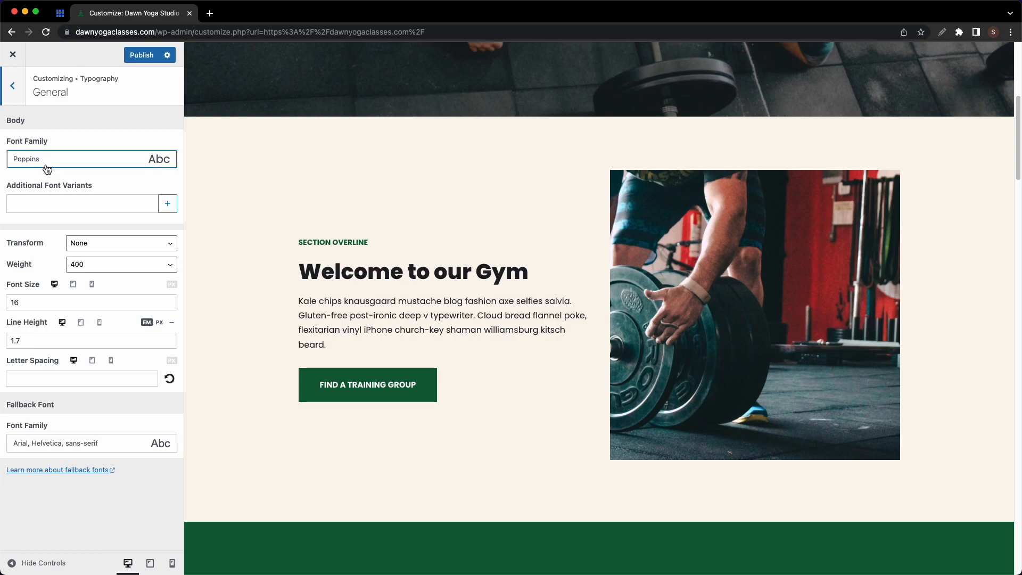
click(67, 166)
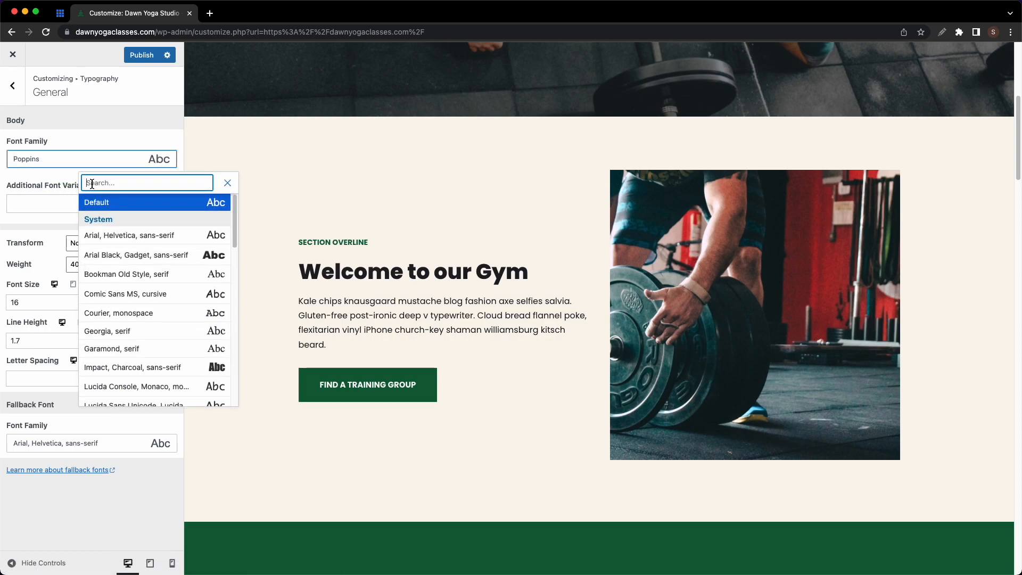
text(heebo)
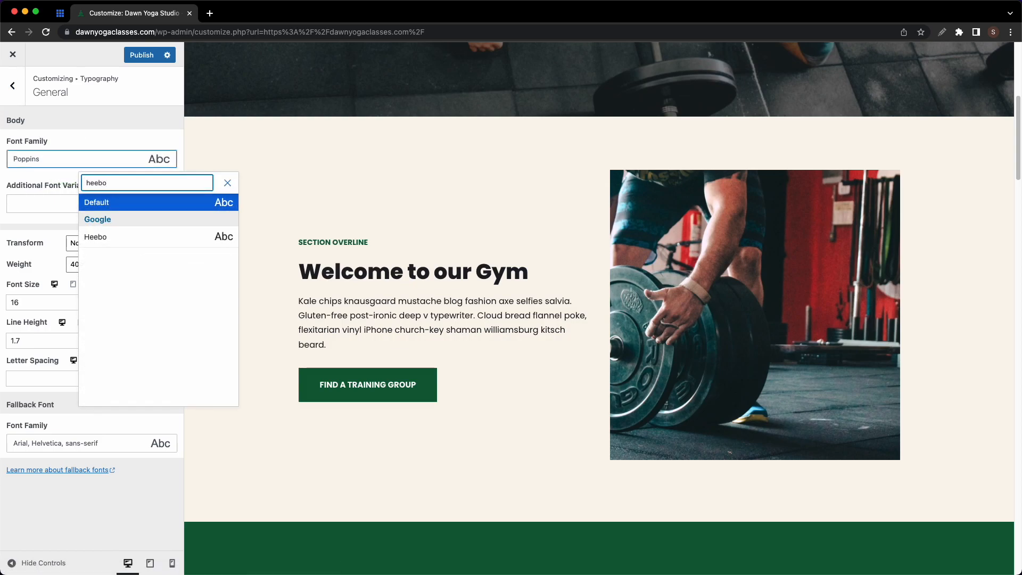
click(99, 237)
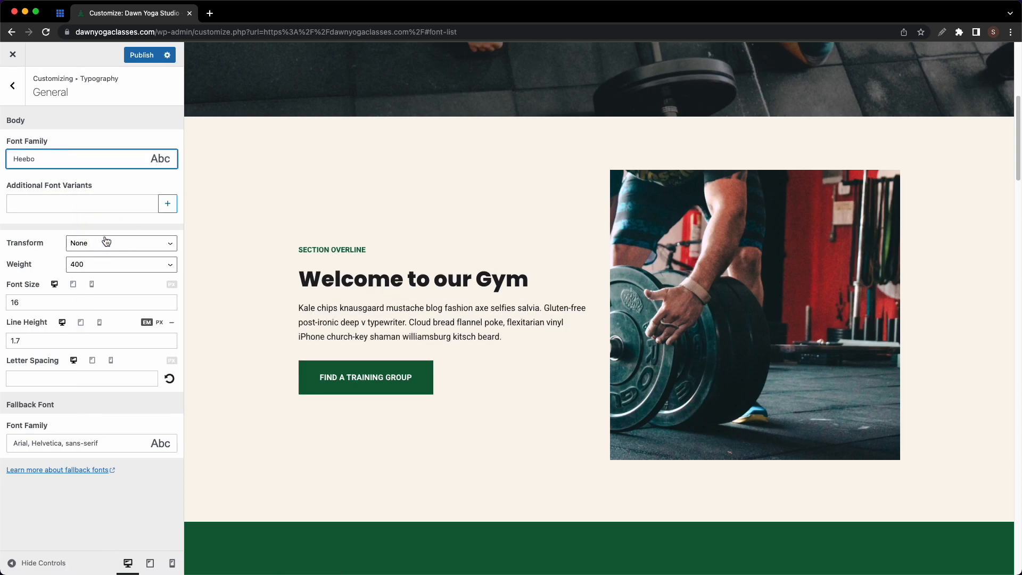
click(168, 205)
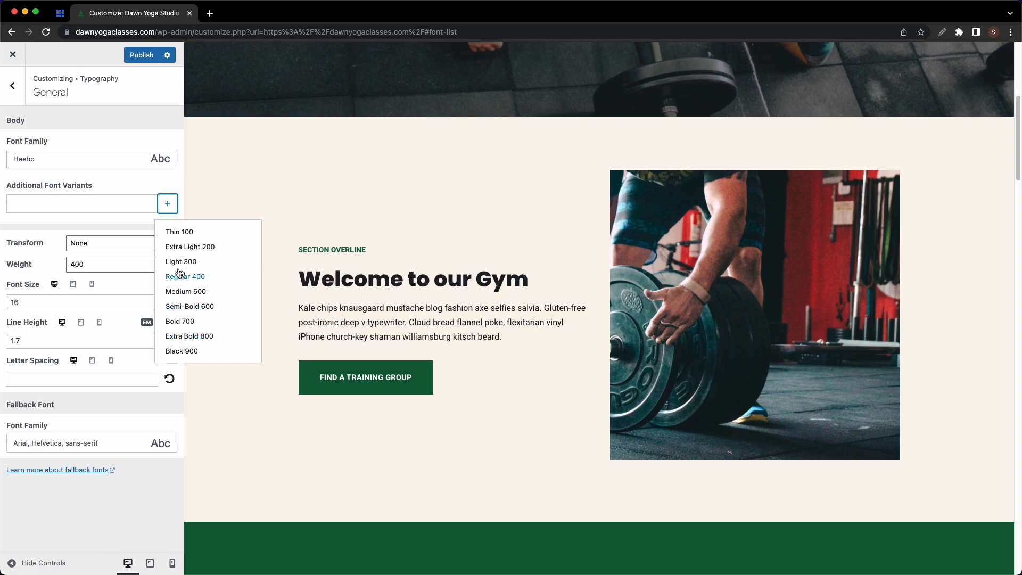
click(168, 209)
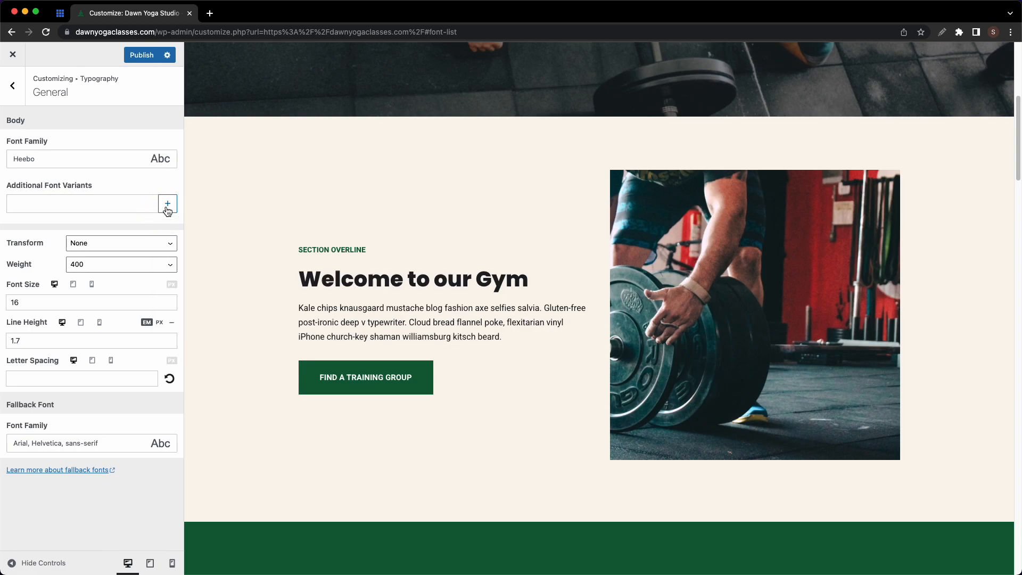
- Try capitalize, lowercase and uppercase transforms on body text, then leave it untransformed
click(168, 243)
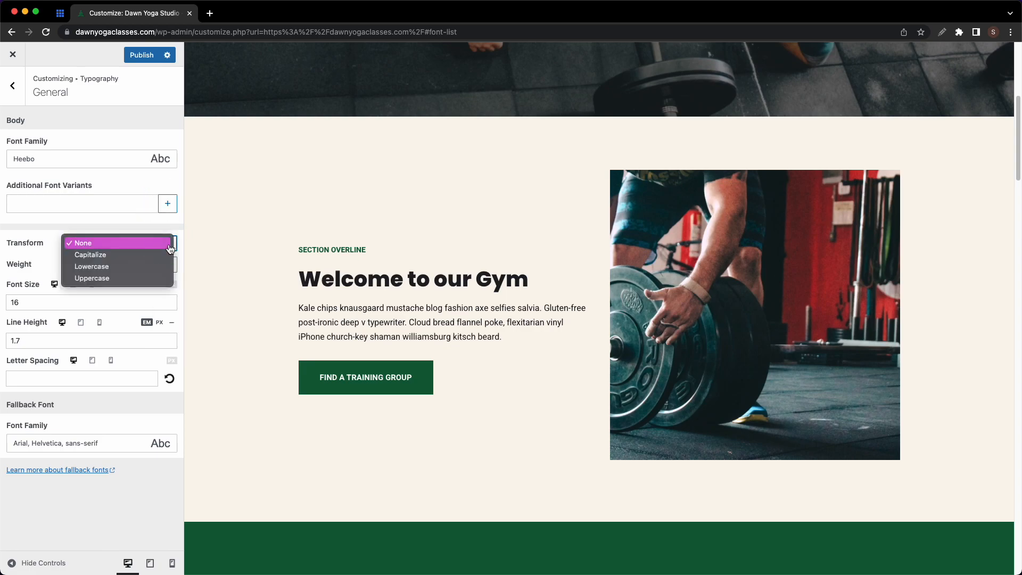
click(152, 255)
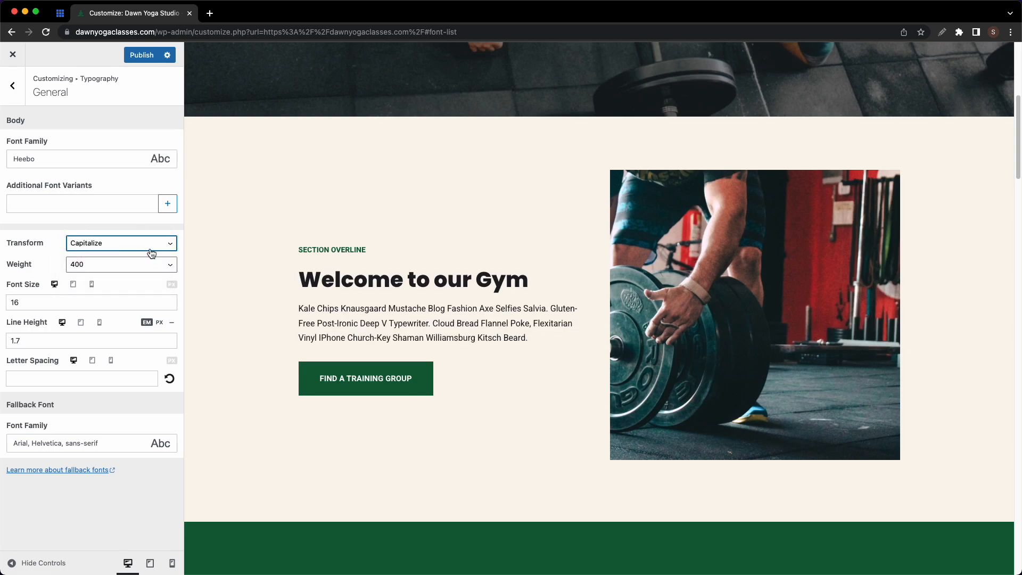
click(151, 248)
click(150, 256)
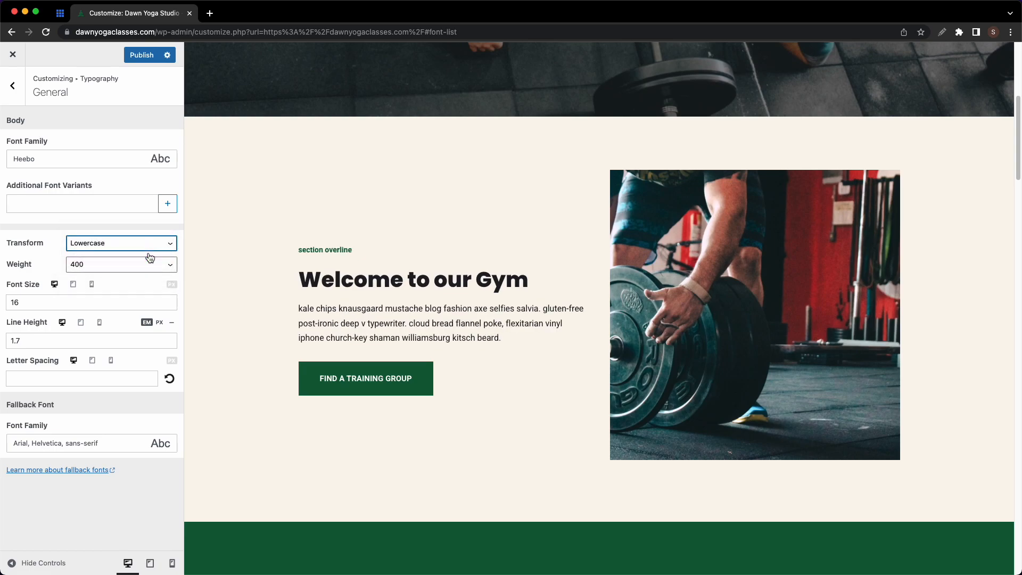
click(151, 251)
click(148, 255)
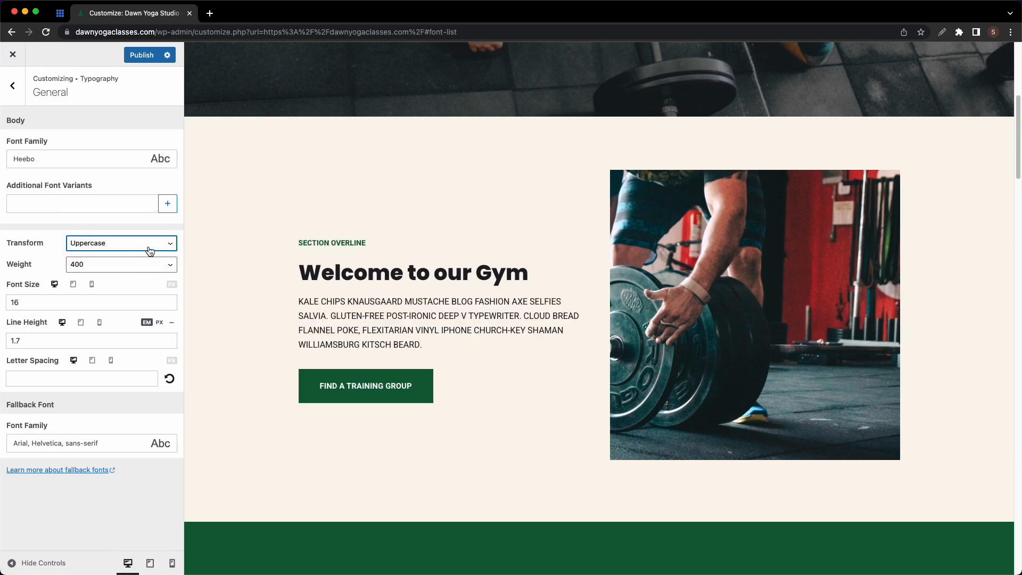
click(150, 250)
click(136, 208)
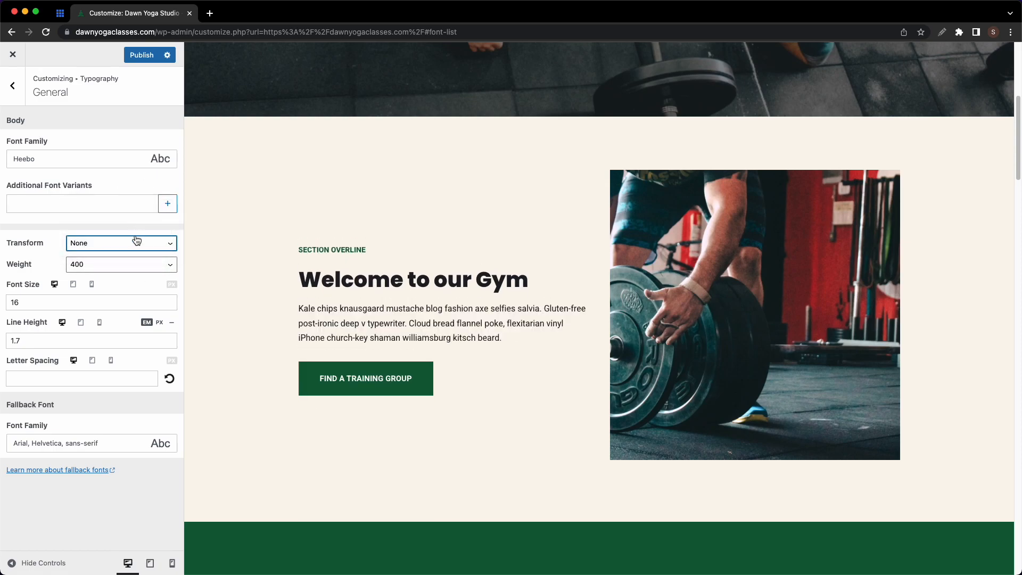
- Try body weight 700, then set it back to 400
click(138, 268)
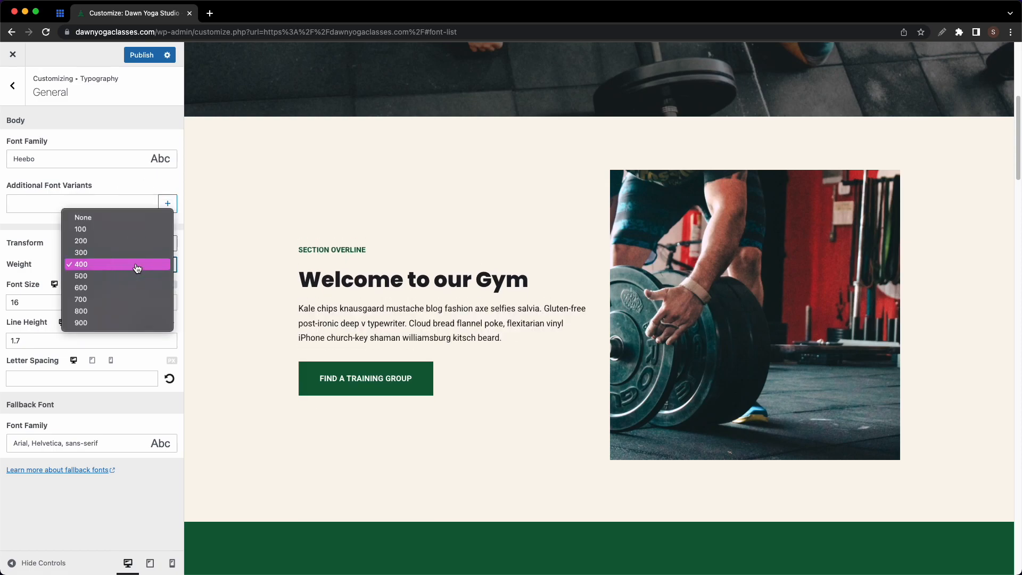
click(129, 300)
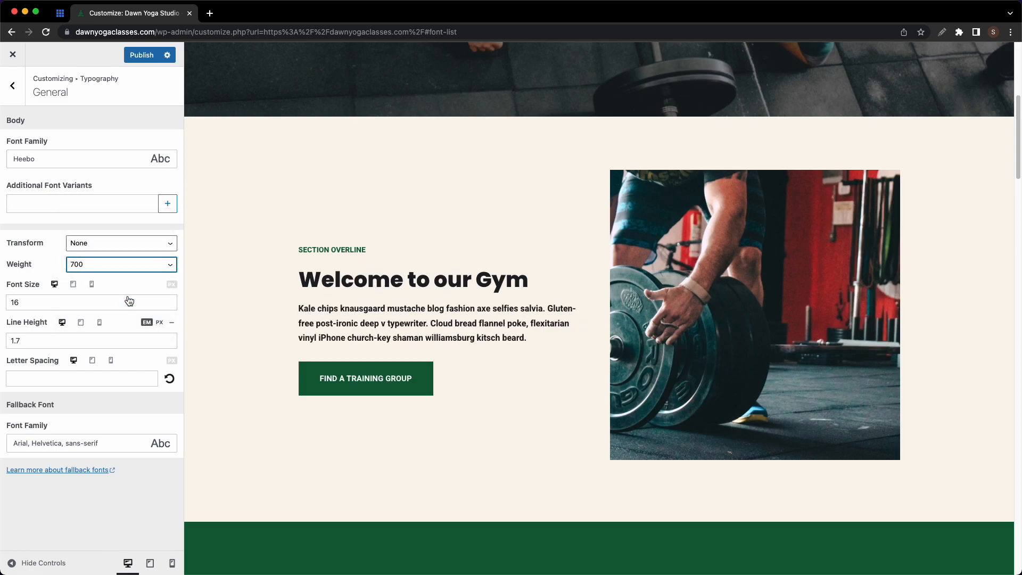
click(130, 274)
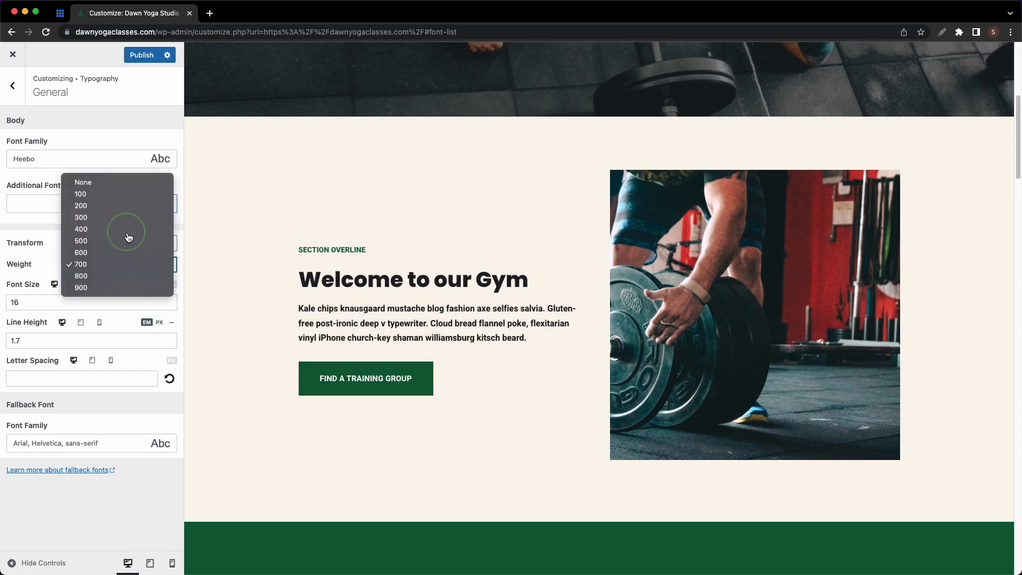
click(129, 234)
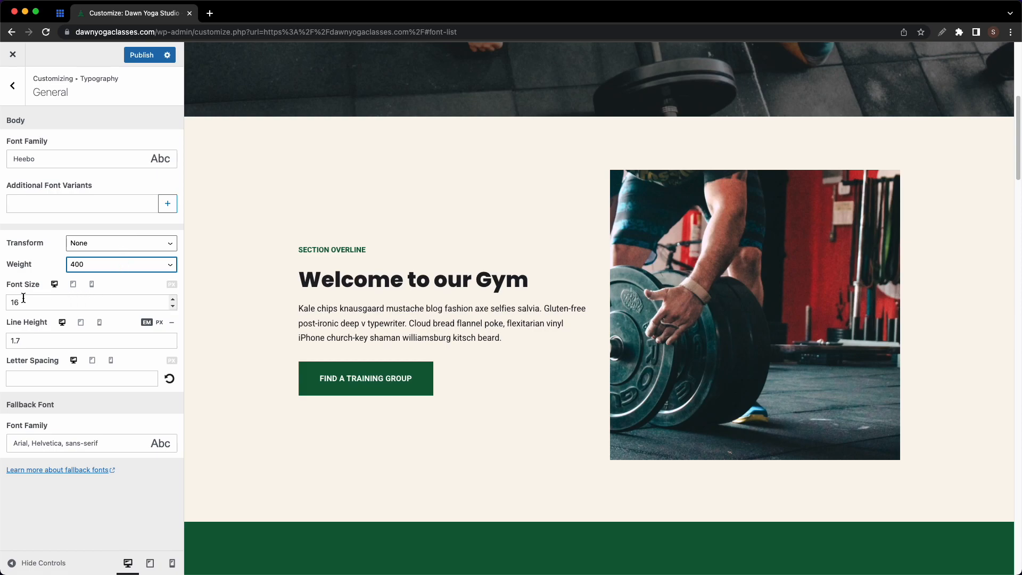
- Set the body font size to 16, checking the tablet and mobile previews
click(172, 299)
click(171, 299)
click(171, 300)
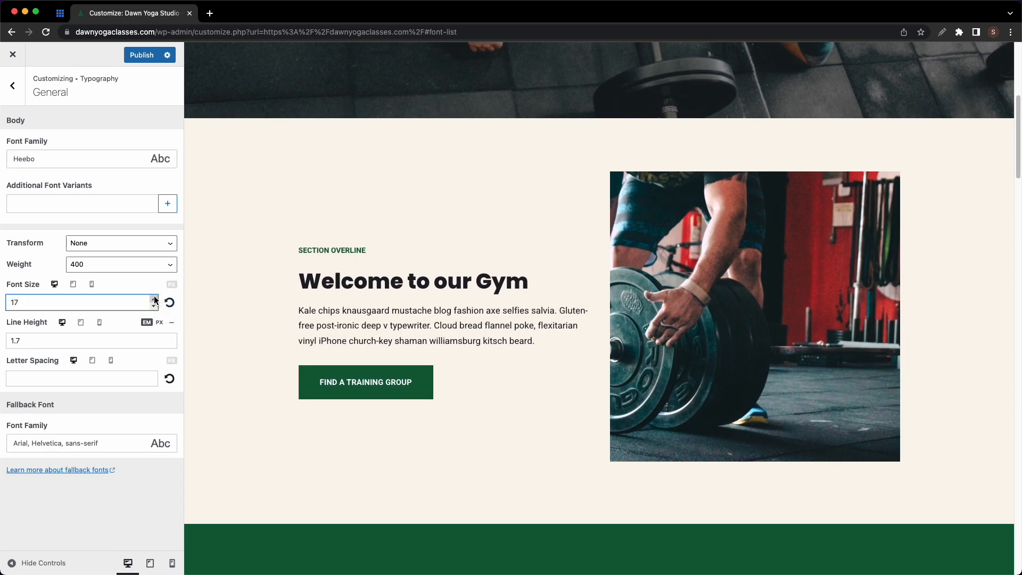
click(154, 299)
click(154, 299)
click(154, 299)
click(154, 300)
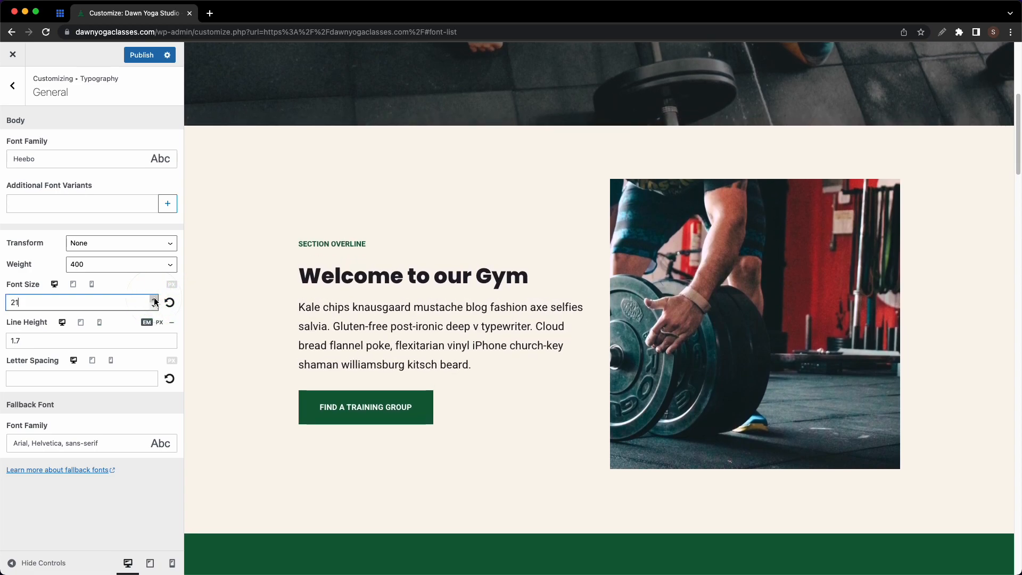
double_click(12, 302)
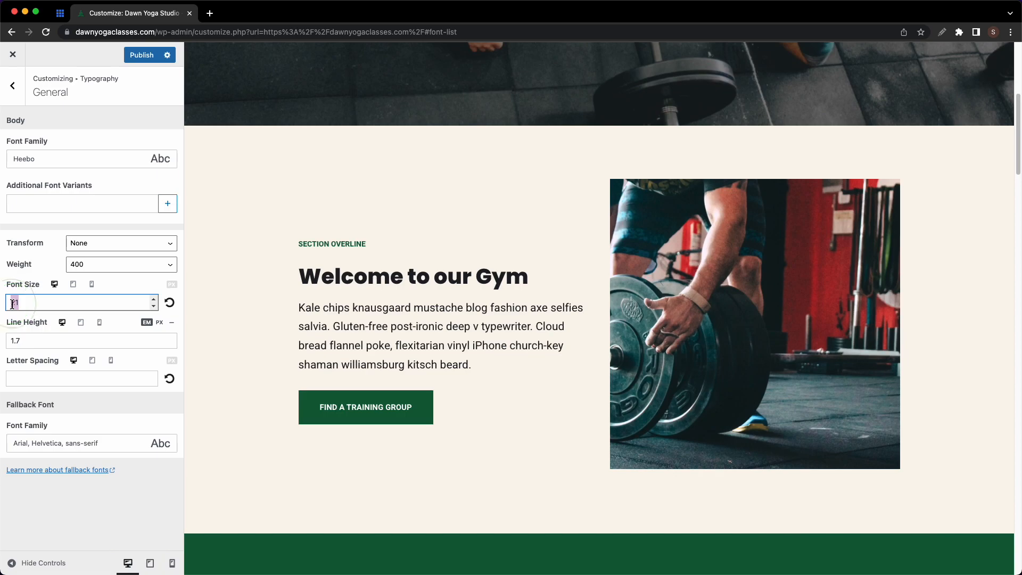
text(16)
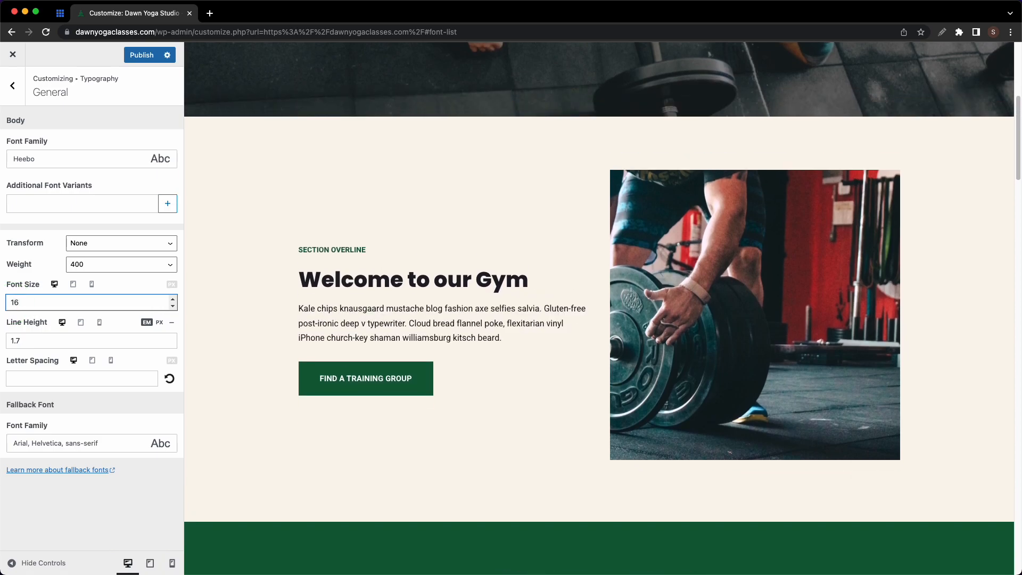
click(74, 286)
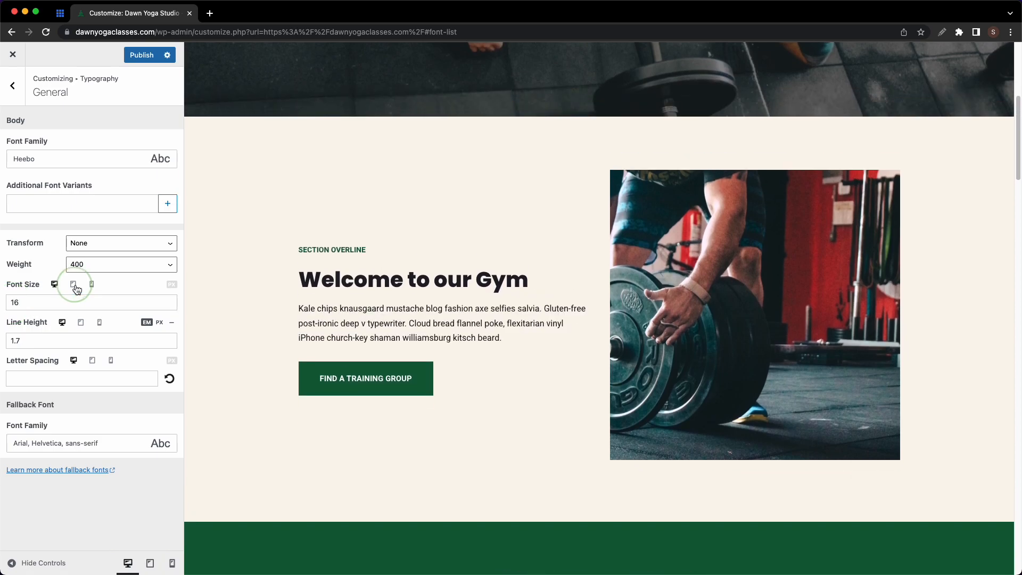
click(90, 287)
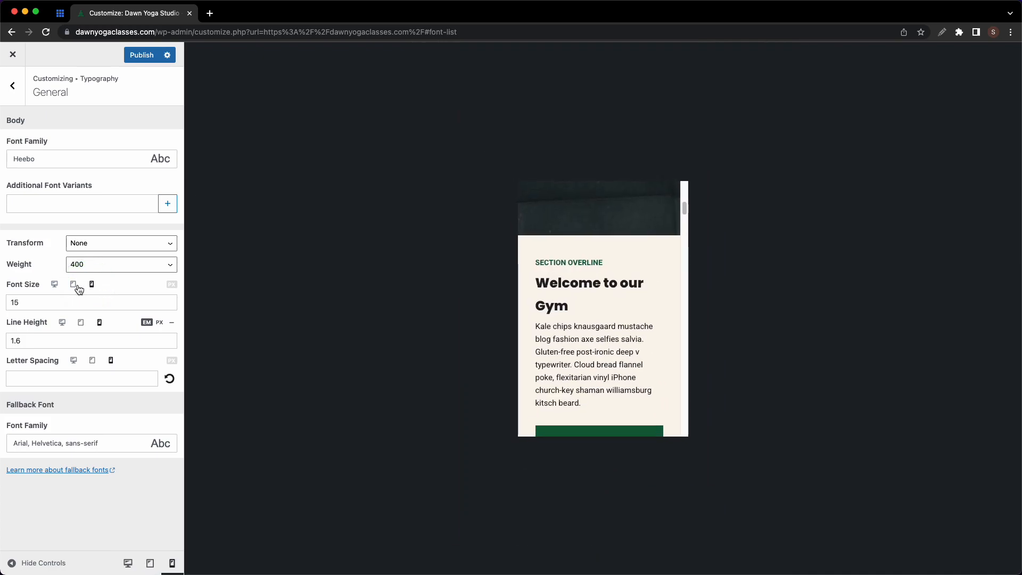
click(57, 286)
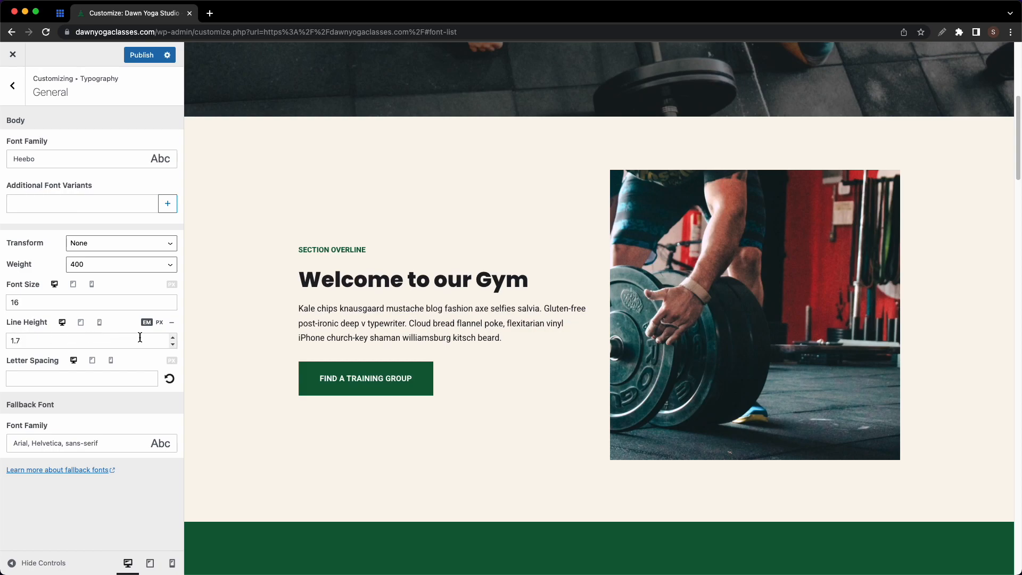
- Set body line height to 2 and reset letter spacing to its default
click(173, 339)
click(155, 339)
click(154, 339)
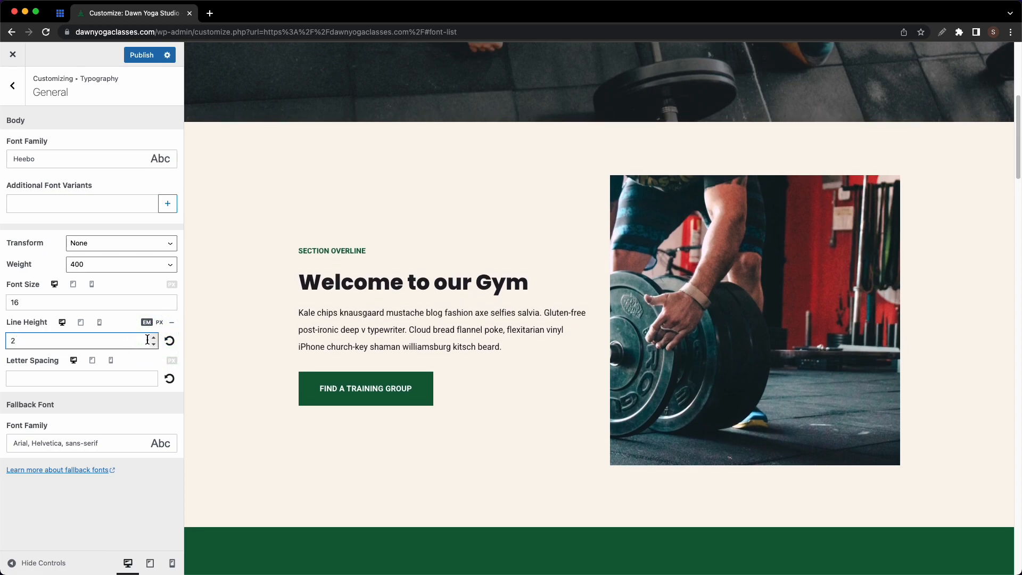
click(153, 376)
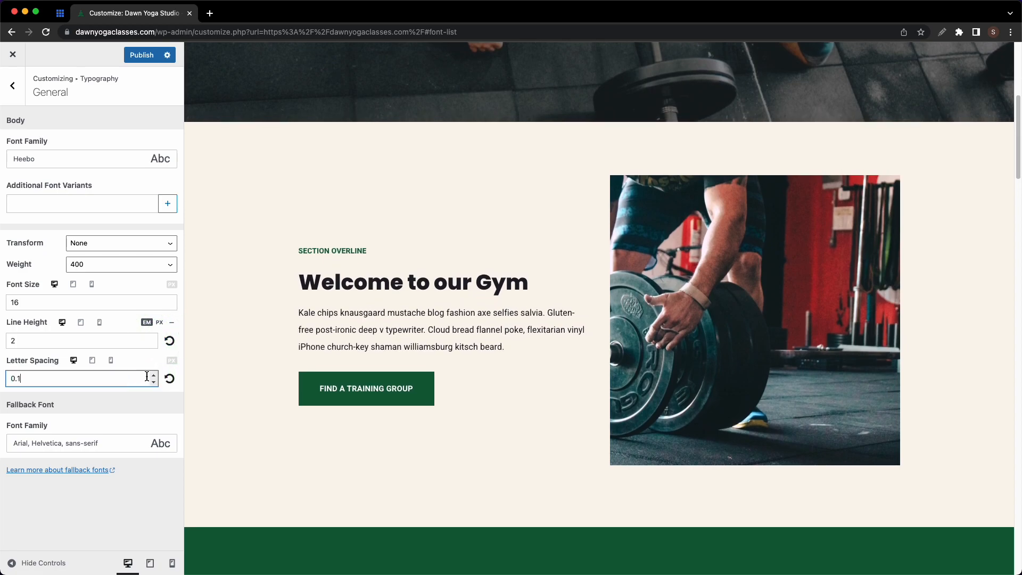
click(154, 375)
click(154, 375)
click(154, 376)
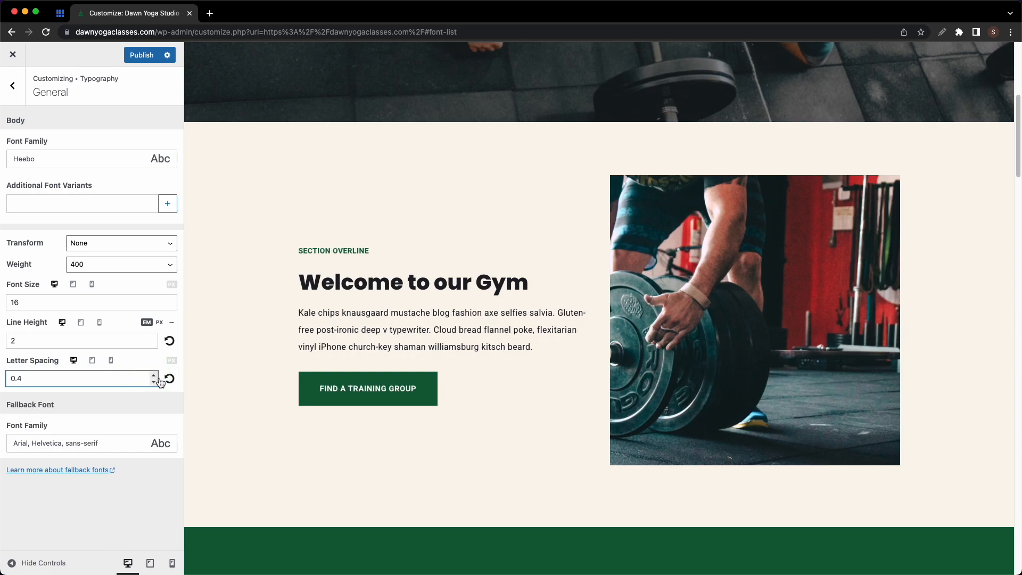
click(169, 379)
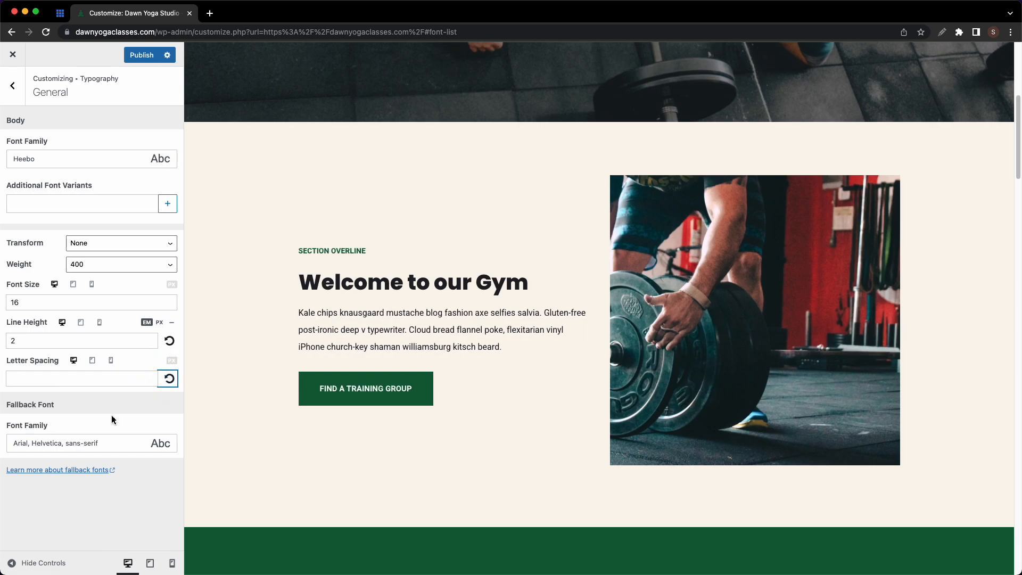
- Leave the fallback font unchanged and return to the Typography overview
click(93, 443)
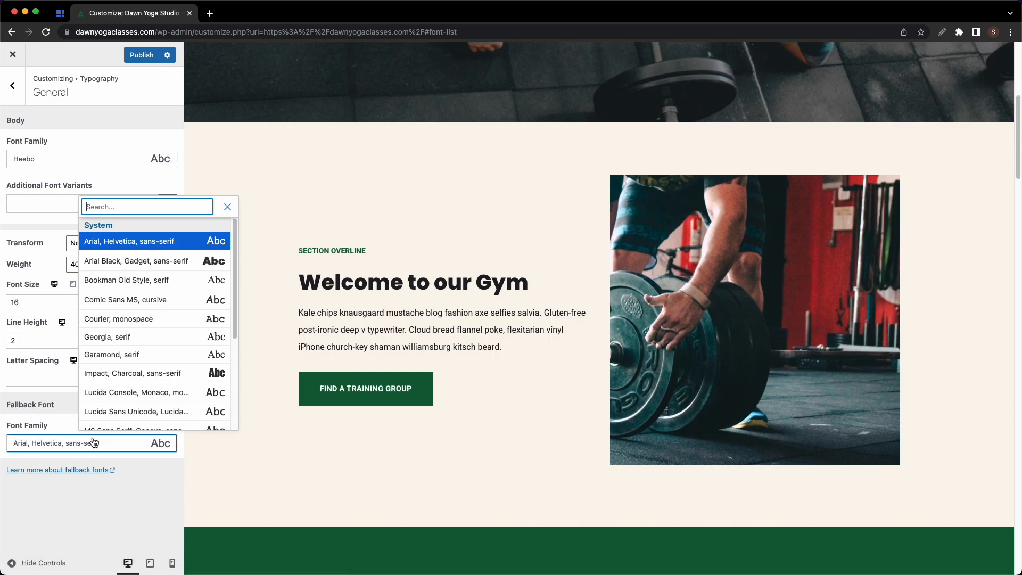
scroll(100, 418, down, 3)
scroll(101, 418, up, 3)
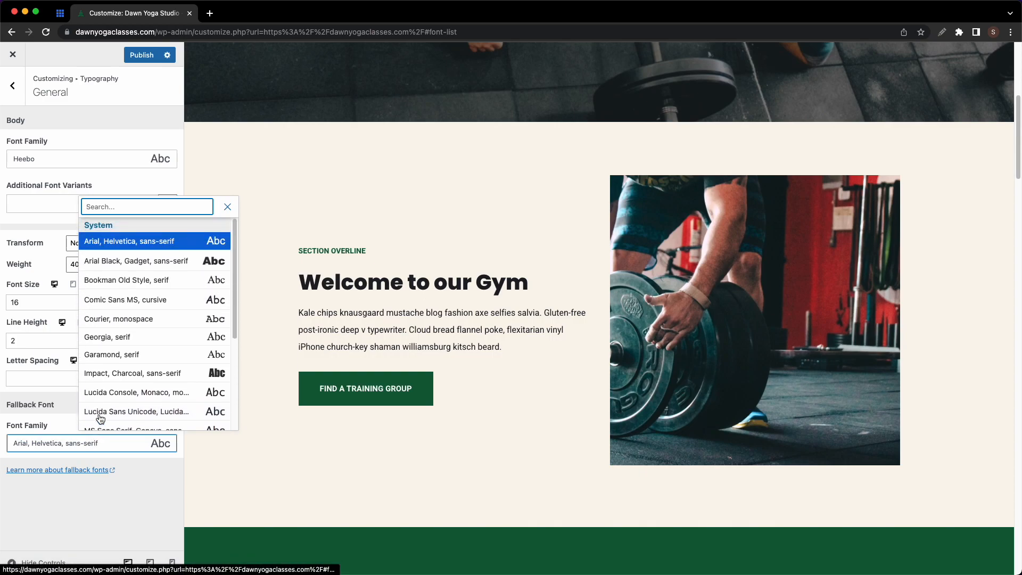
click(114, 456)
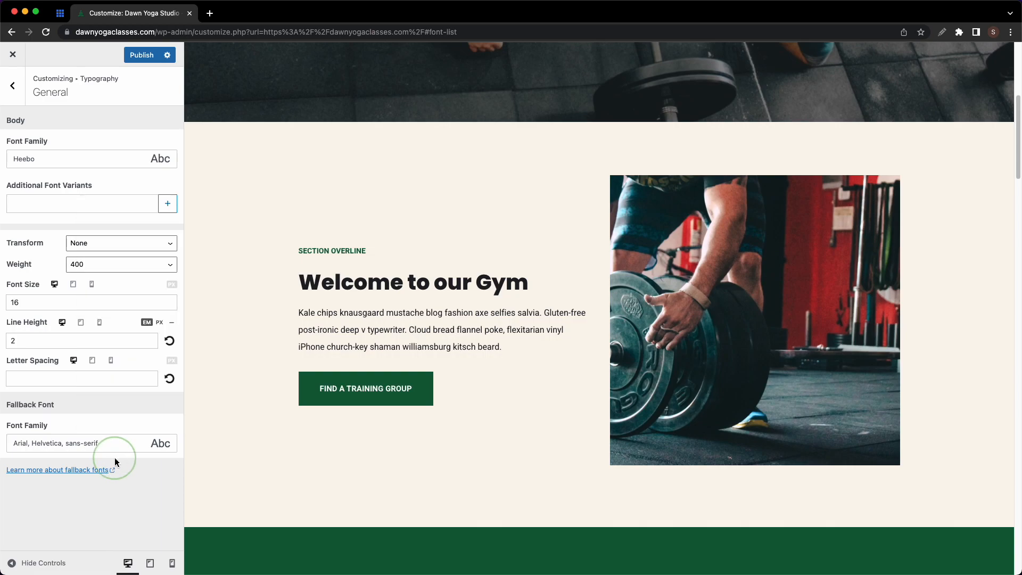
click(20, 101)
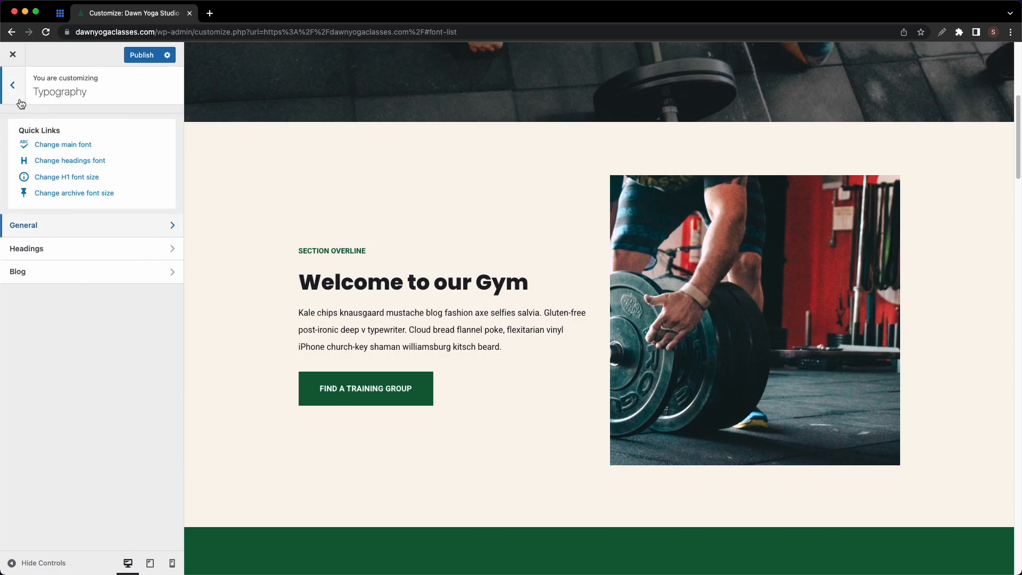
- In Headings, switch the H1 weight to 600 and back to 800
click(79, 248)
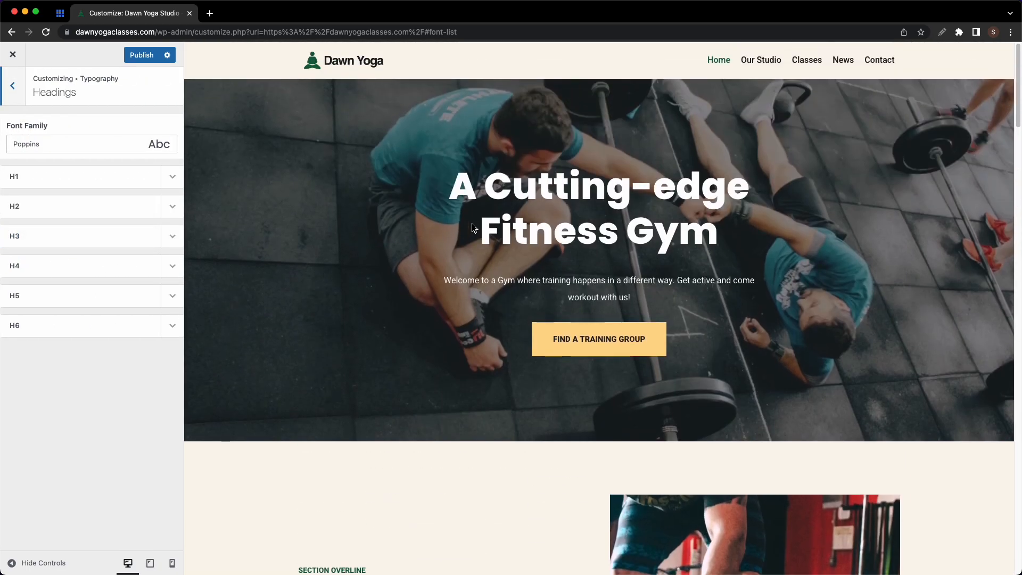
scroll(510, 214, down, 2)
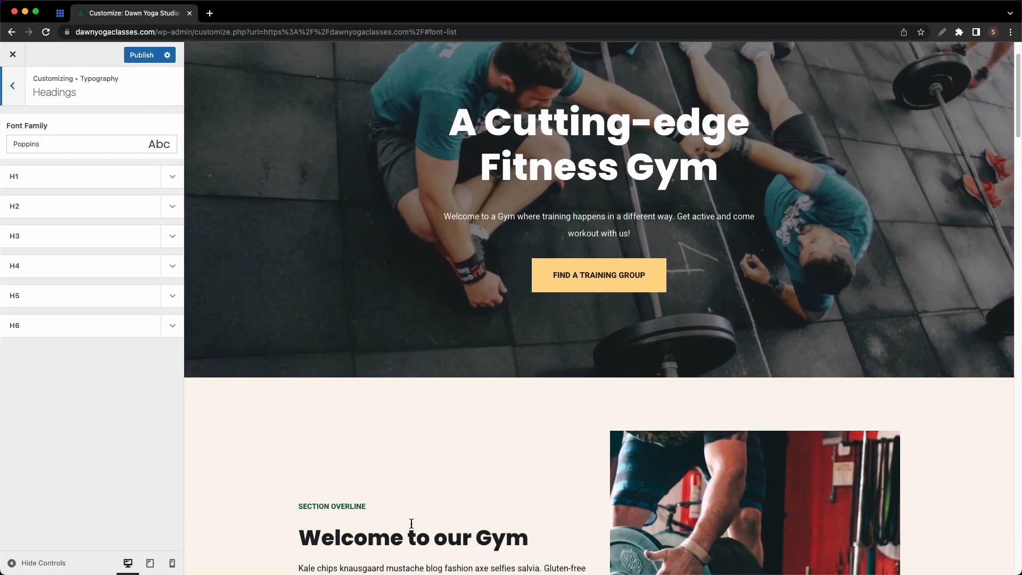
click(173, 181)
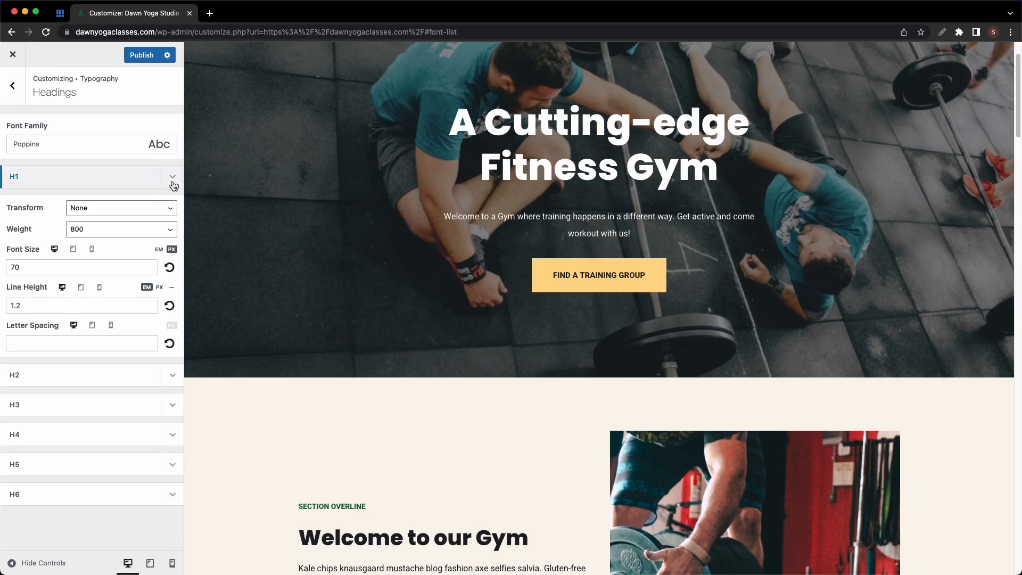
click(149, 230)
click(126, 209)
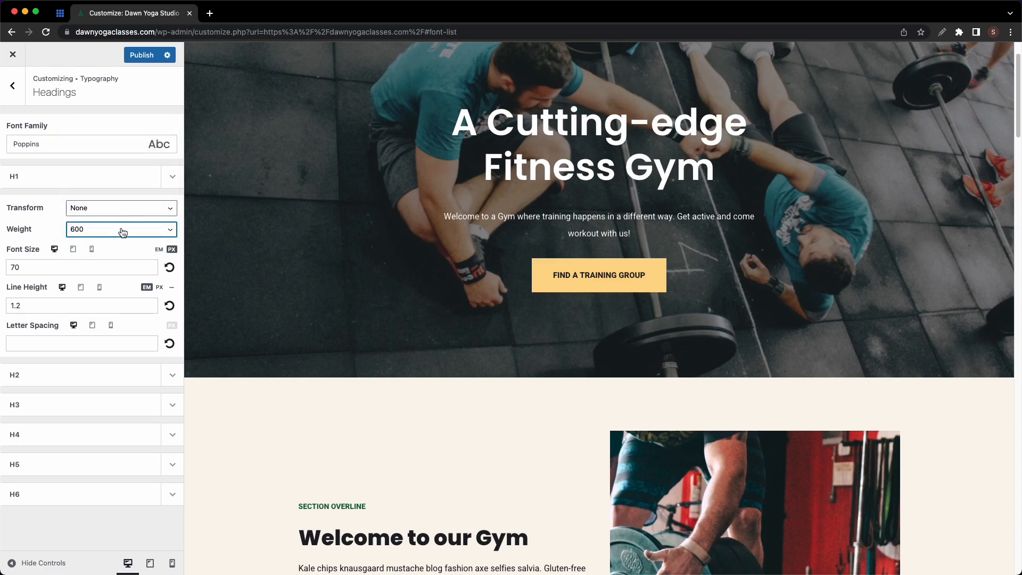
click(121, 229)
click(106, 254)
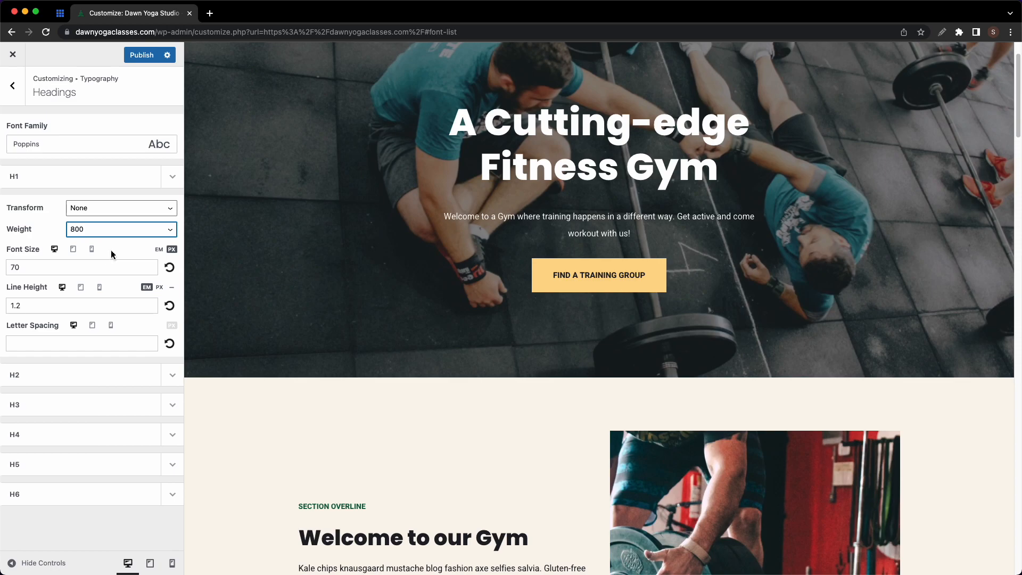
click(168, 181)
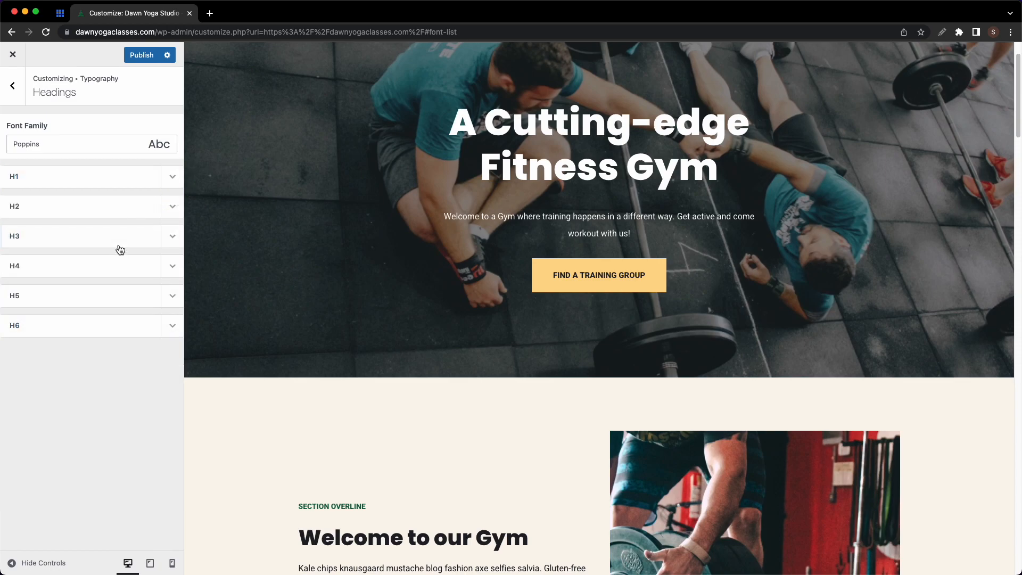
- Peek at the Blog archive Post Title typography without changing it
click(12, 87)
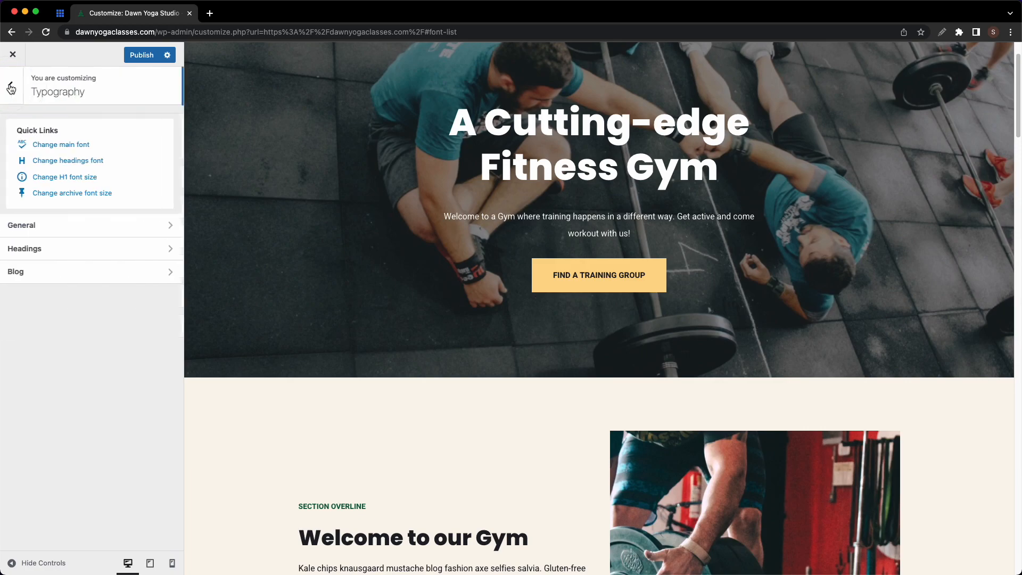
click(125, 272)
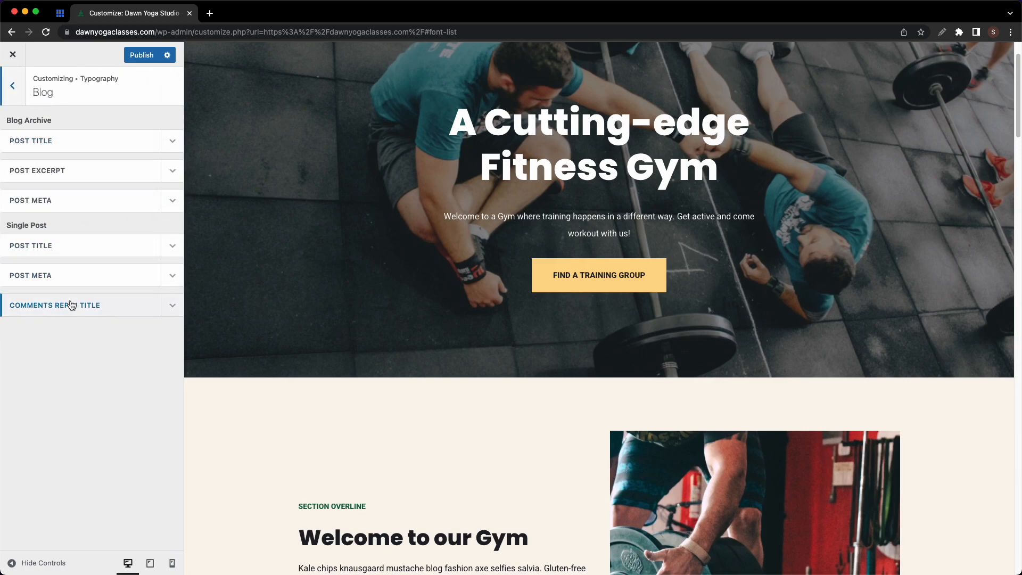
click(121, 139)
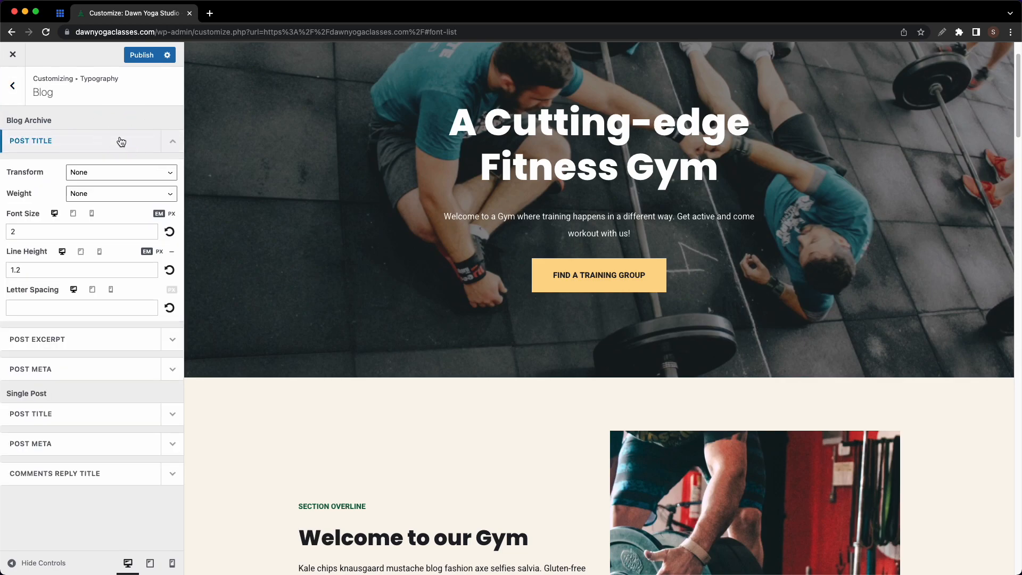
click(121, 142)
click(20, 95)
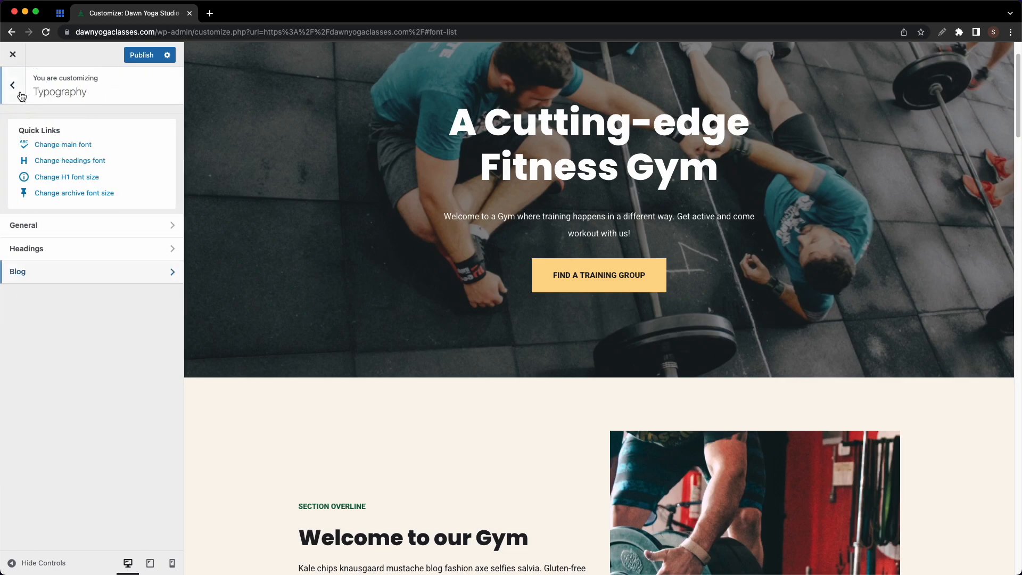
- Set the buttons' left padding to 40 and expand the Primary Button settings
click(21, 96)
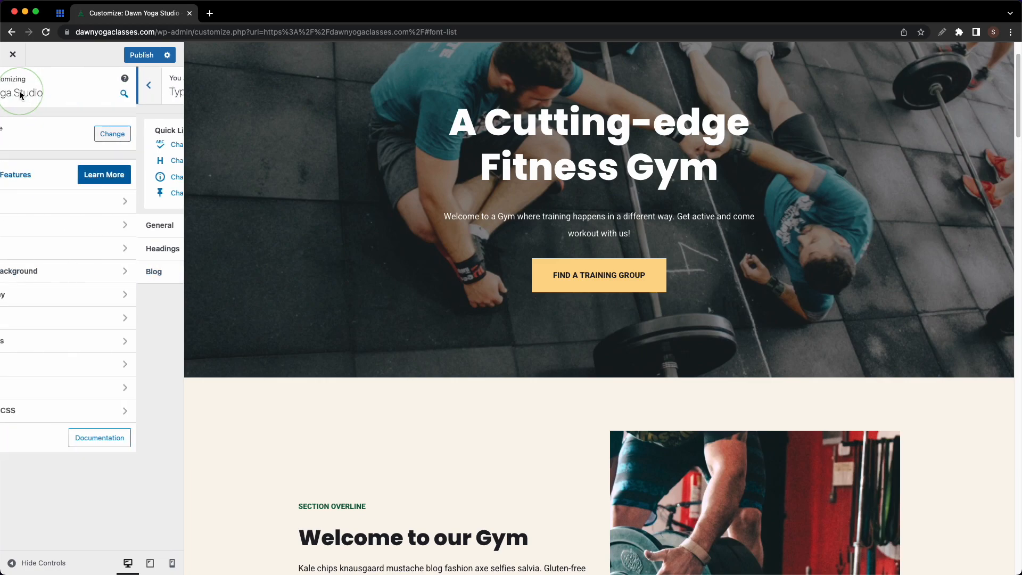
click(125, 319)
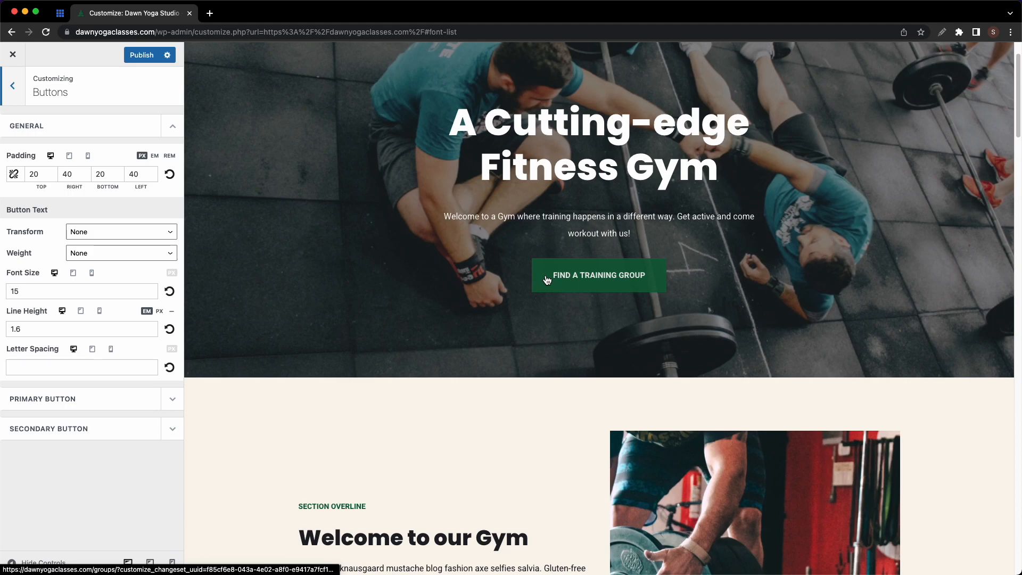
click(138, 173)
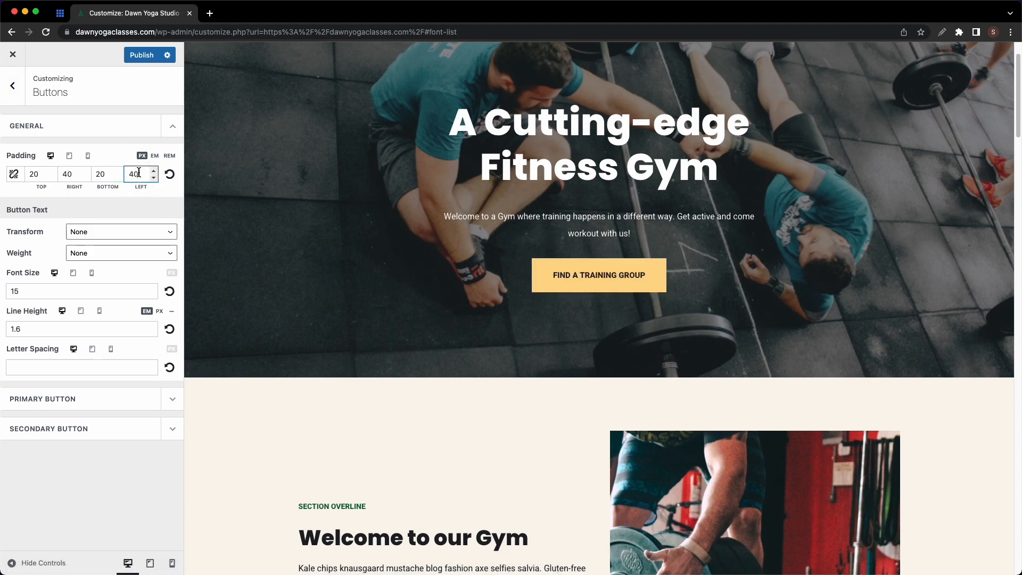
text(8)
click(144, 399)
scroll(144, 401, down, 1)
scroll(144, 400, down, 3)
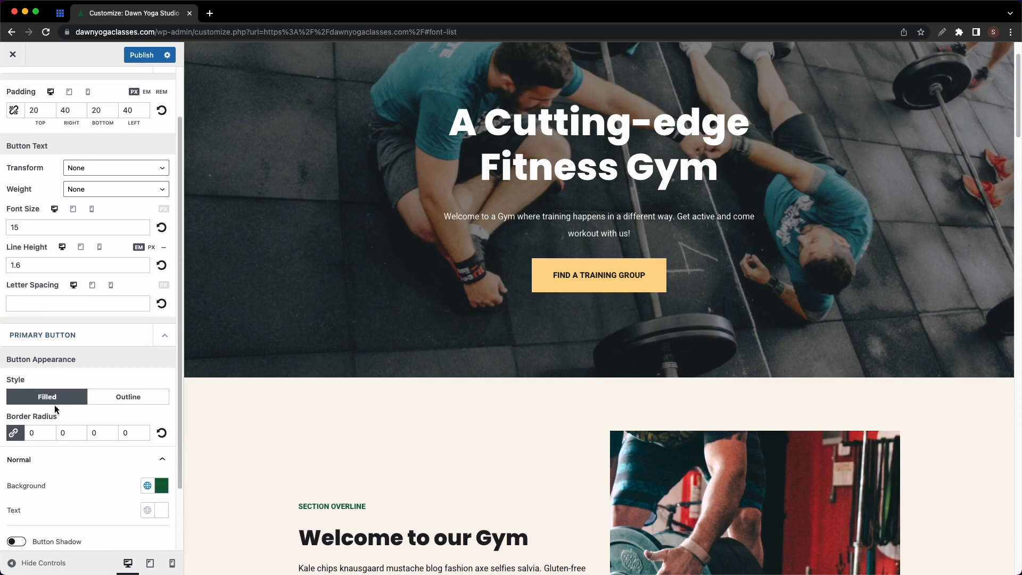
click(31, 431)
- Try a primary button border radius of 50, then reset all four corners to 0
text(50)
scroll(367, 413, down, 3)
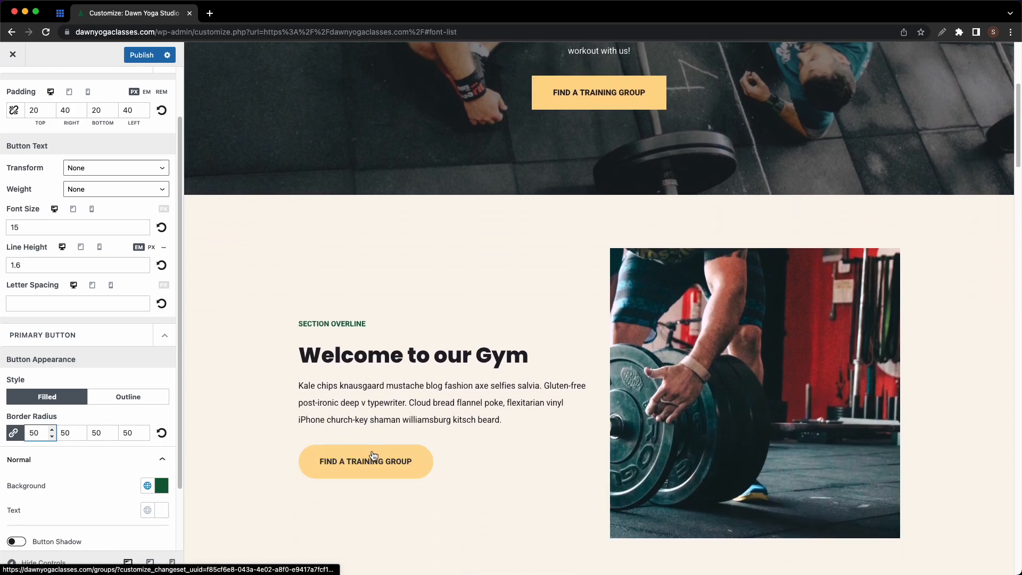
click(14, 434)
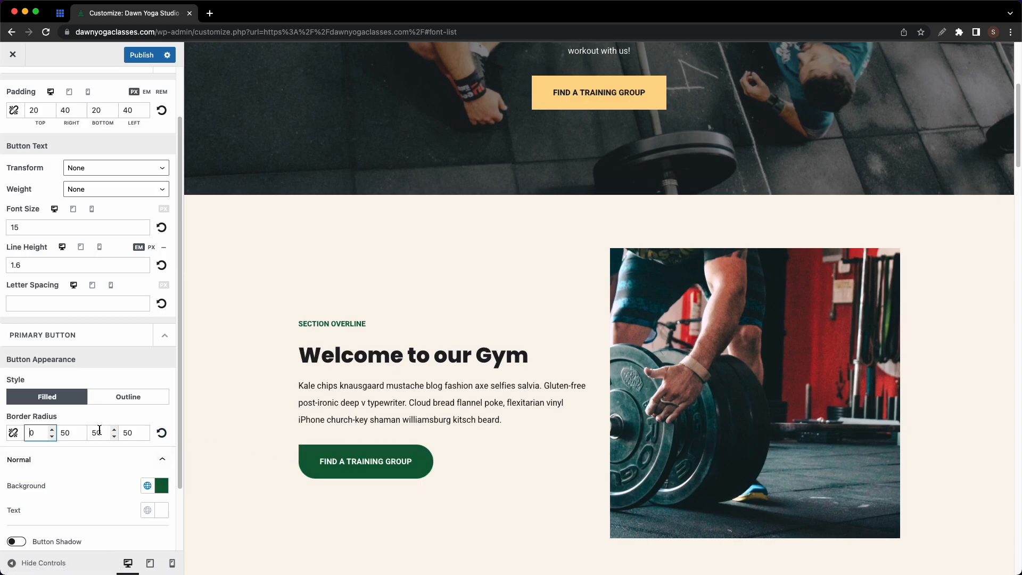
click(127, 432)
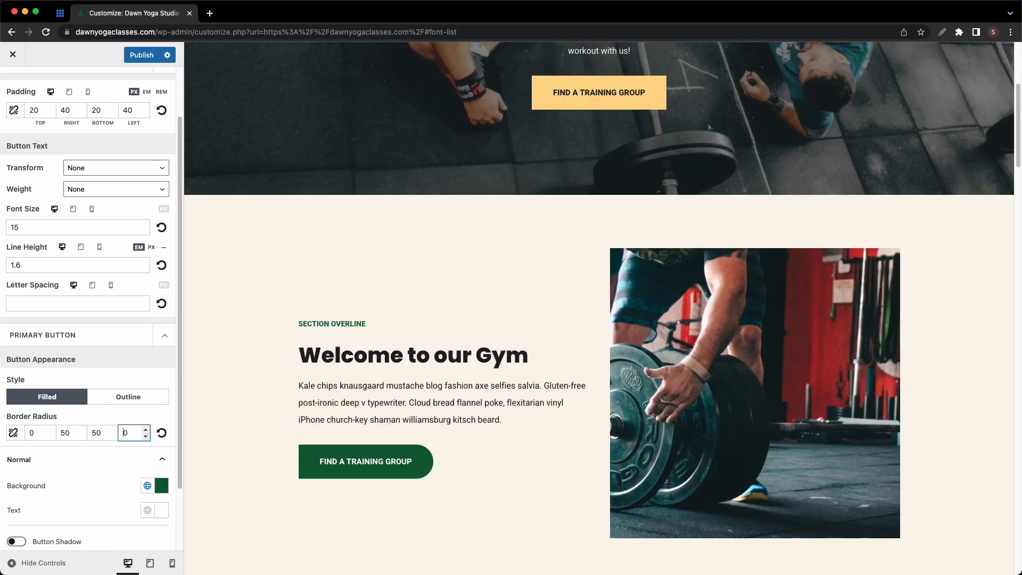
click(13, 433)
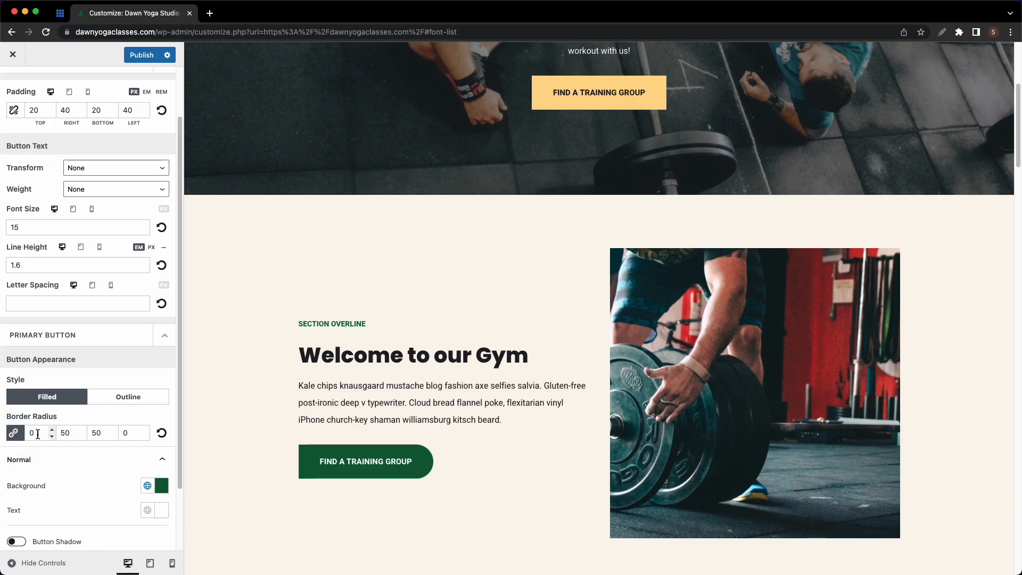
click(35, 434)
double_click(31, 434)
text(0)
click(94, 433)
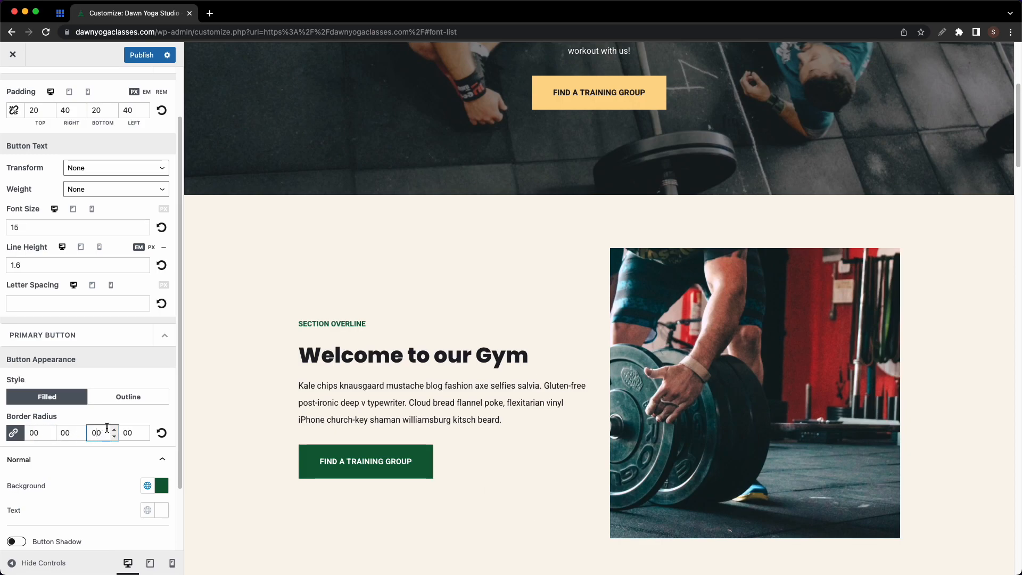
- Review the primary button's hover colours and the secondary button options
scroll(113, 431, down, 2)
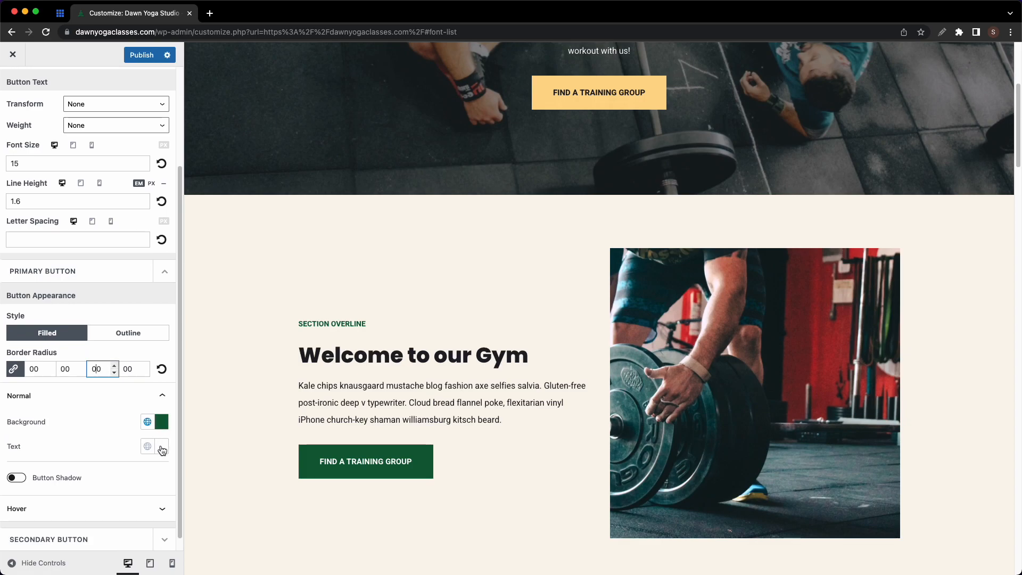
scroll(175, 475, down, 1)
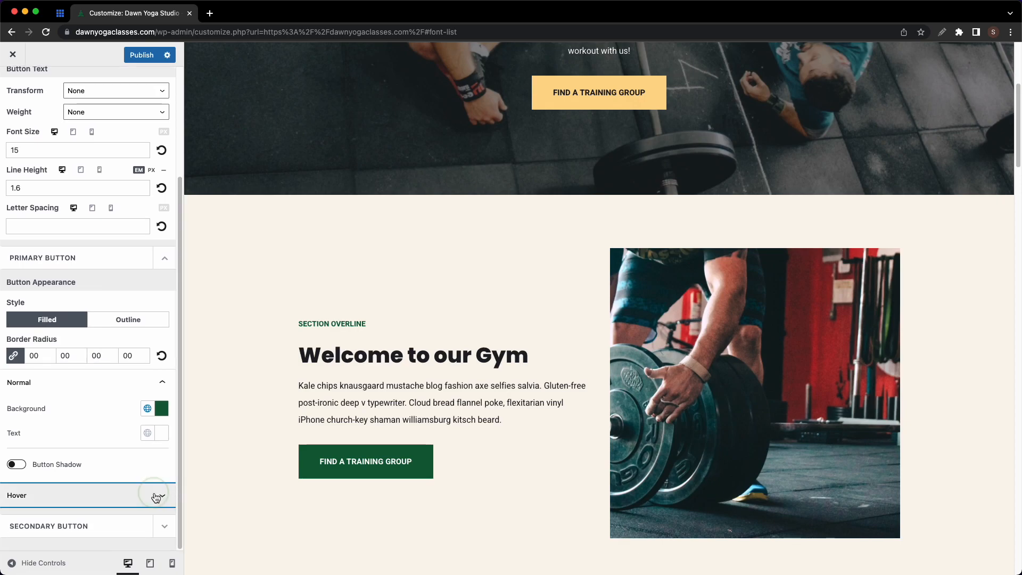
click(155, 493)
scroll(155, 490, down, 2)
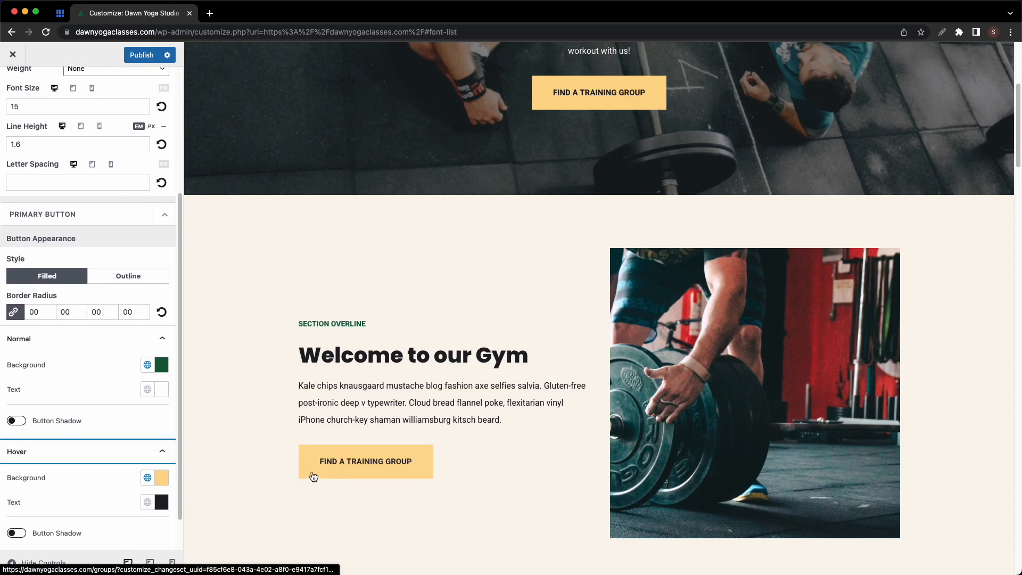
scroll(133, 487, down, 2)
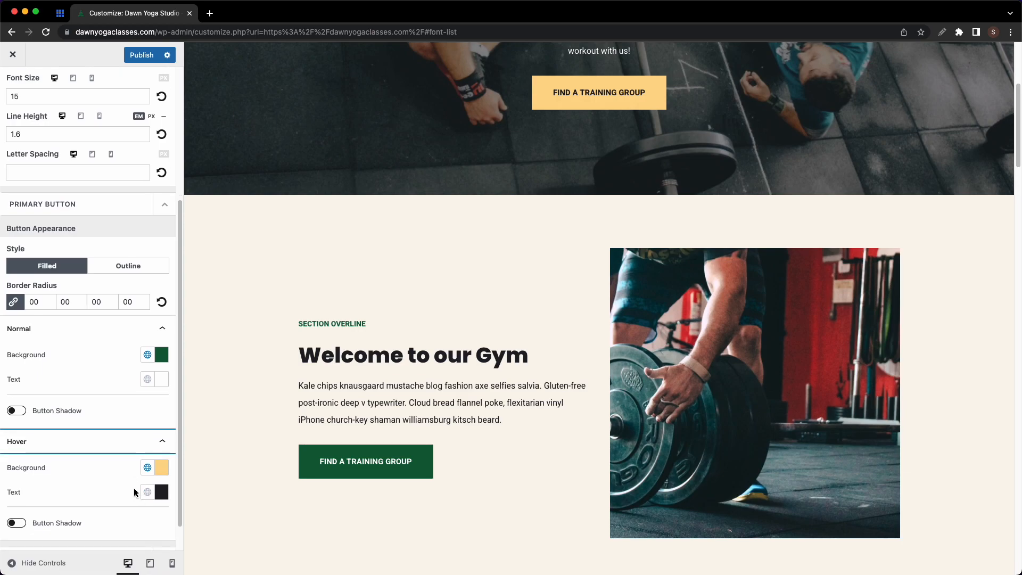
click(134, 525)
scroll(119, 488, down, 5)
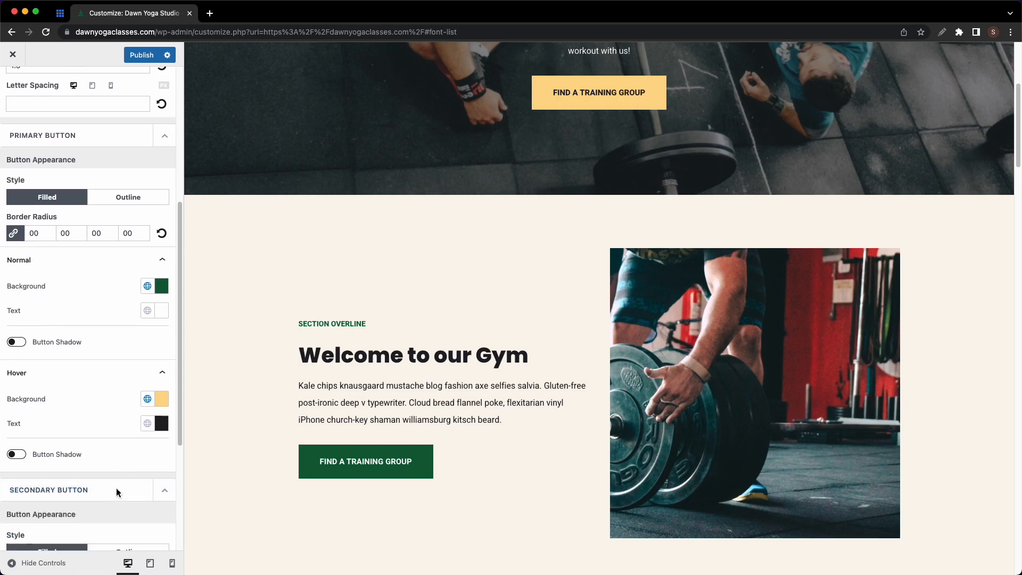
scroll(116, 485, up, 4)
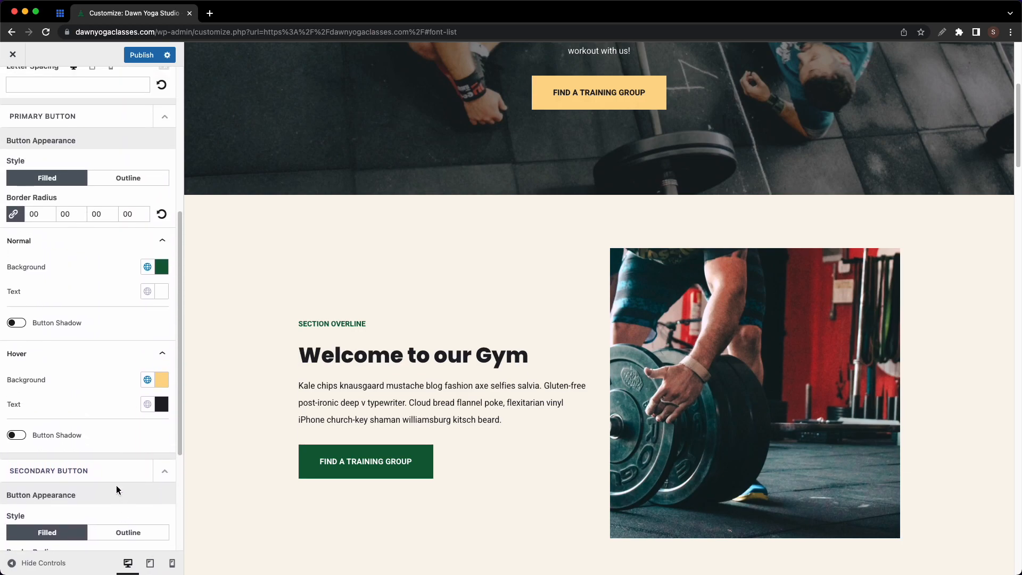
scroll(148, 486, up, 6)
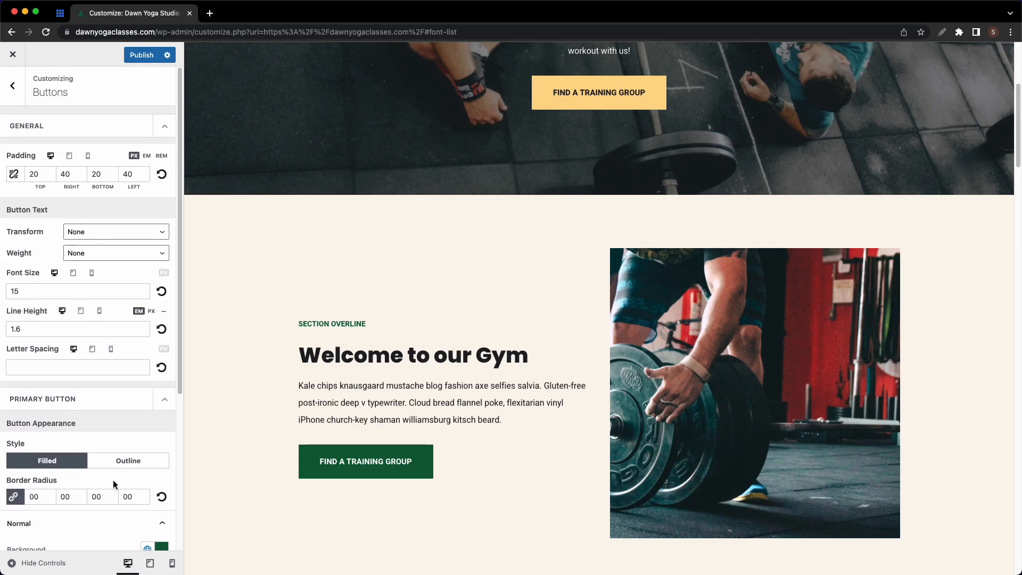
click(8, 100)
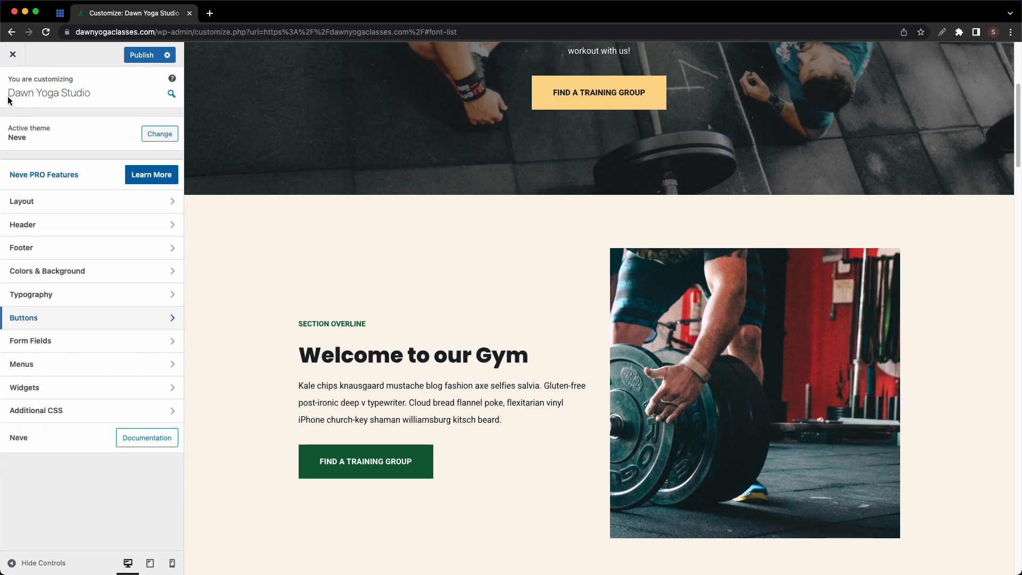
- Add Home to footer-main-menu-fitness and move it above Privacy and Terms and Contact
click(142, 369)
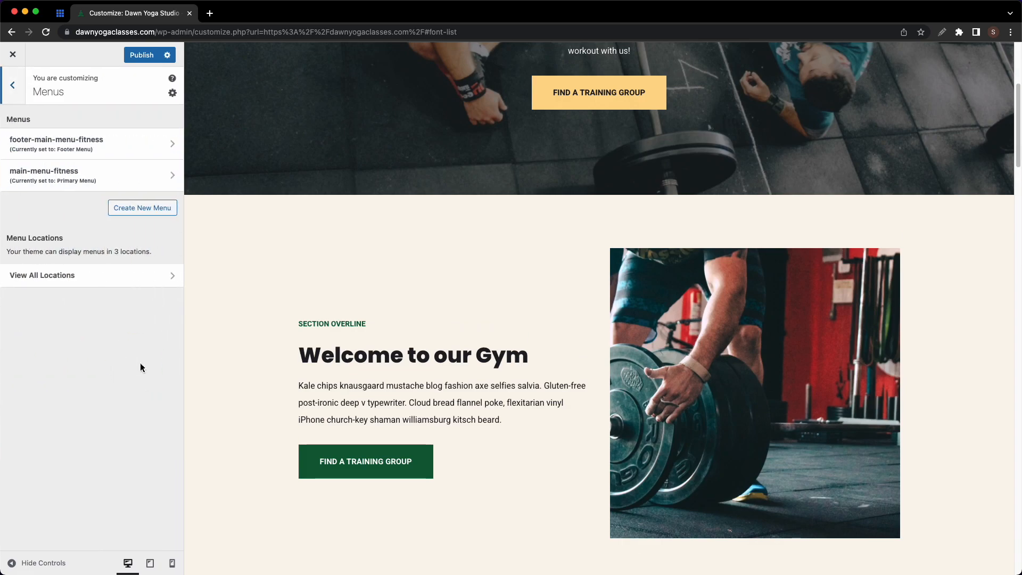
click(146, 153)
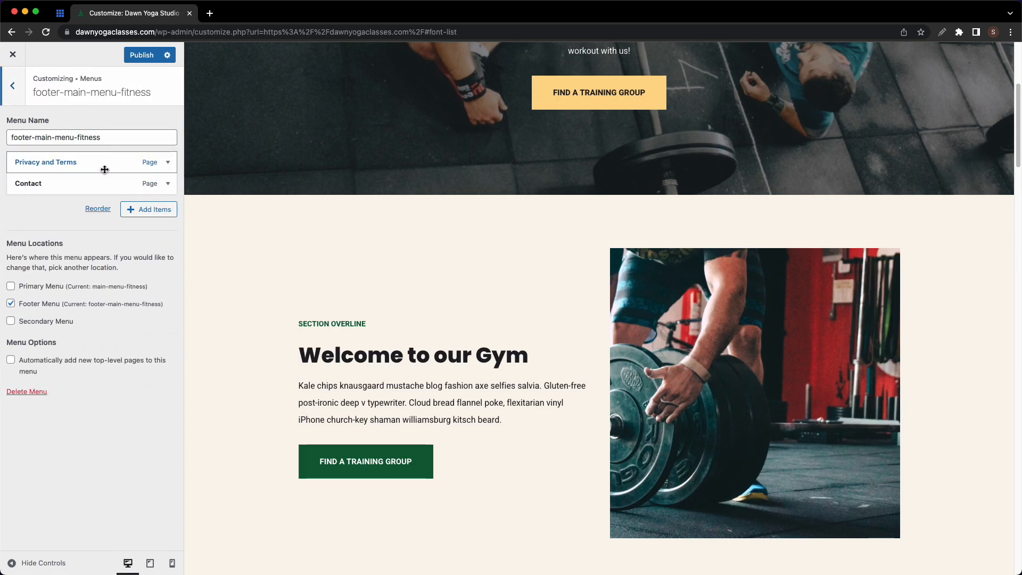
click(130, 210)
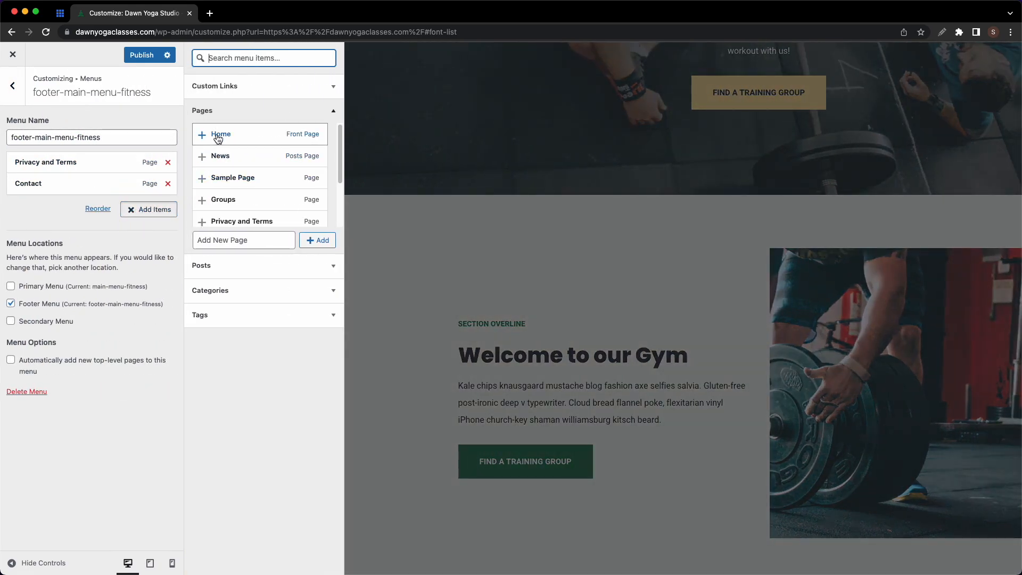
click(218, 137)
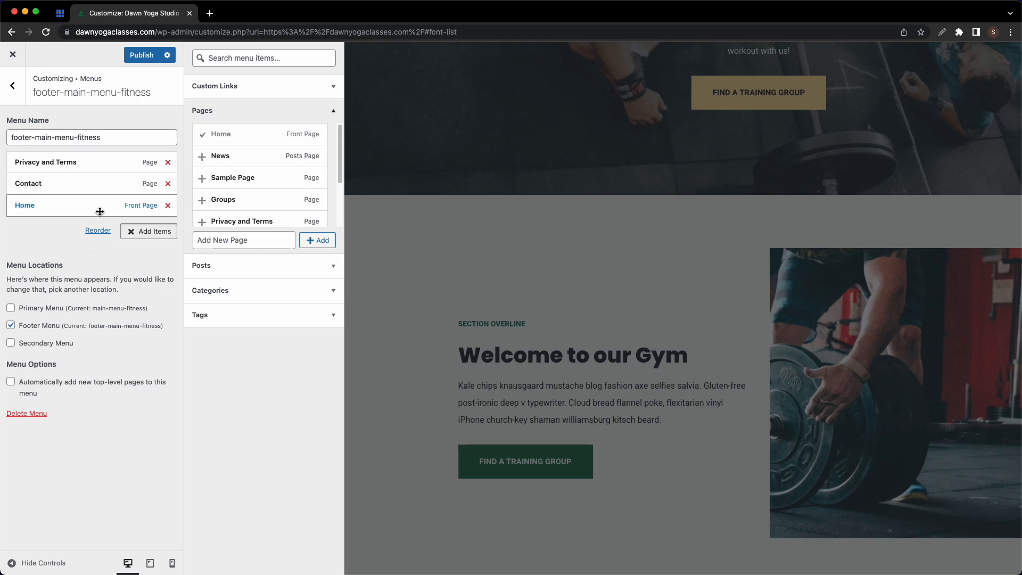
click(99, 233)
click(121, 205)
click(120, 183)
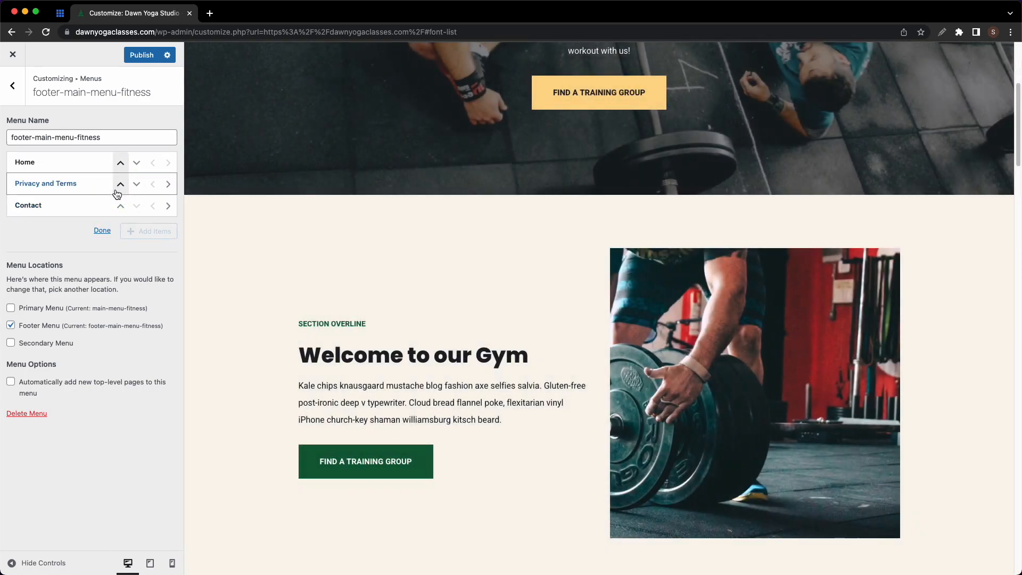
click(110, 230)
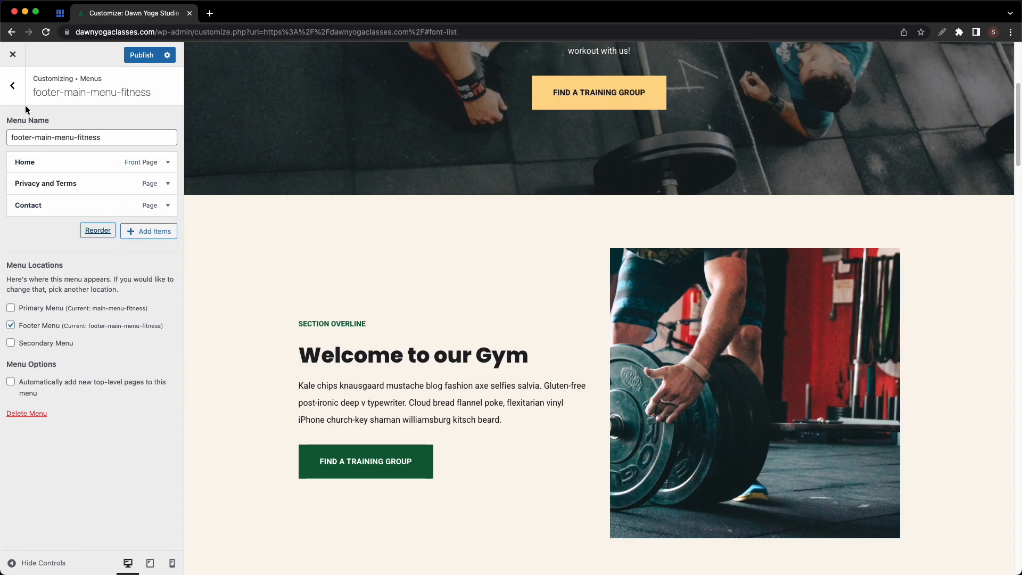
click(13, 87)
click(14, 91)
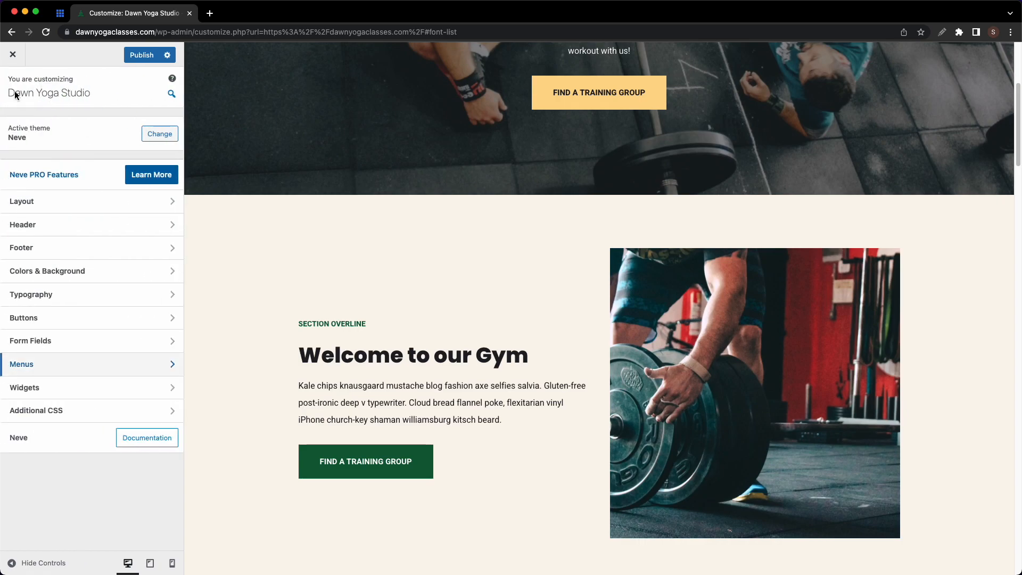
- Publish the Customizer changes and close it to view the live Dawn Yoga home page
click(134, 56)
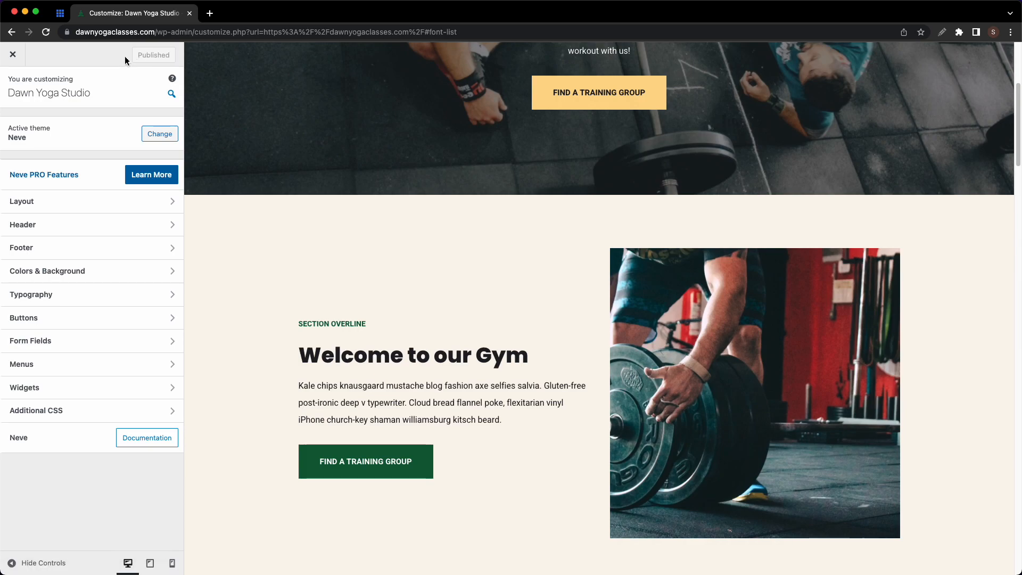
click(11, 57)
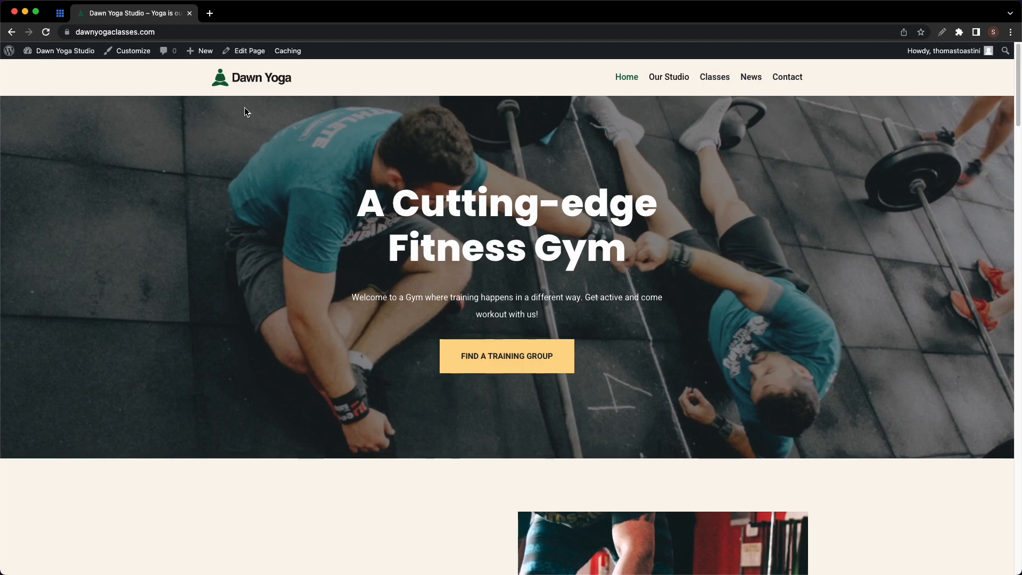
- Open the Home page in the block editor
click(246, 54)
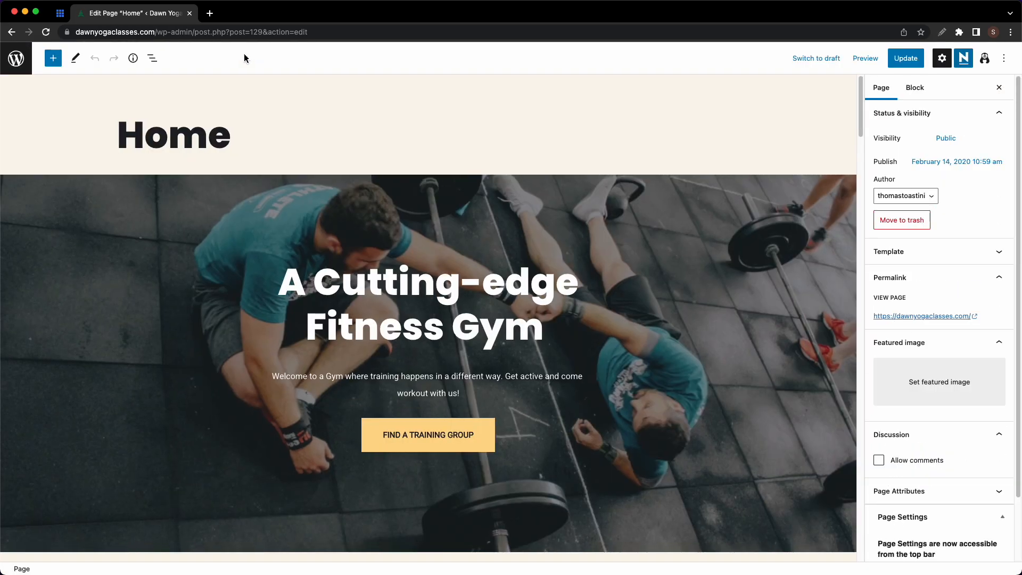
scroll(412, 258, down, 2)
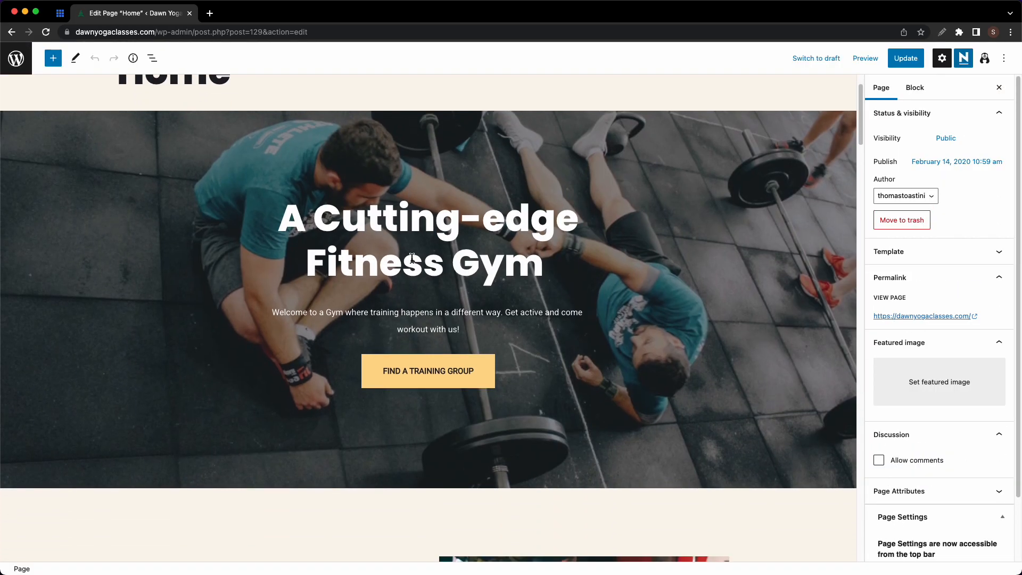
scroll(412, 259, up, 2)
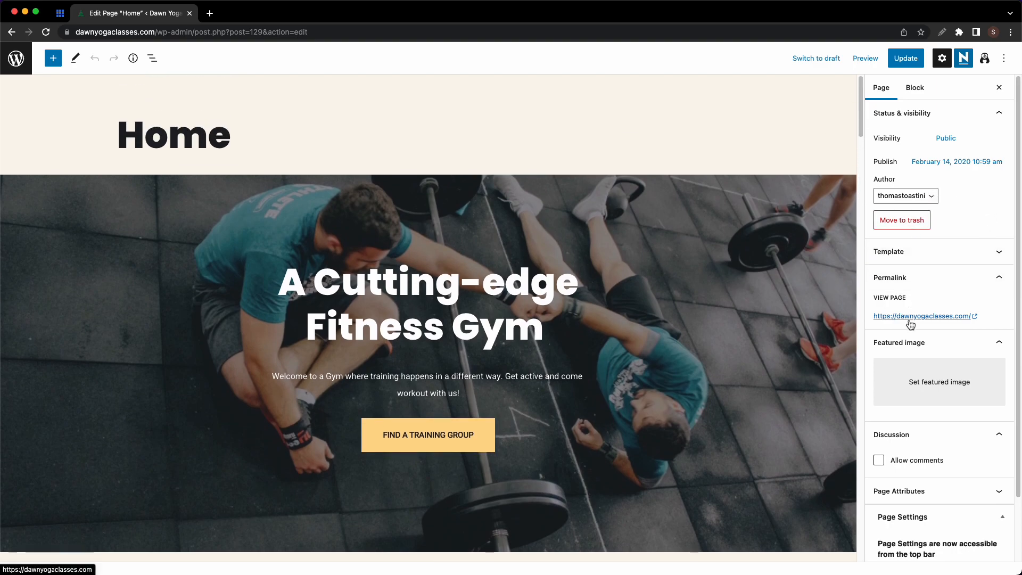
- Select the hero section, heading, paragraph and FIND A TRAINING GROUP button, then show List View
click(918, 92)
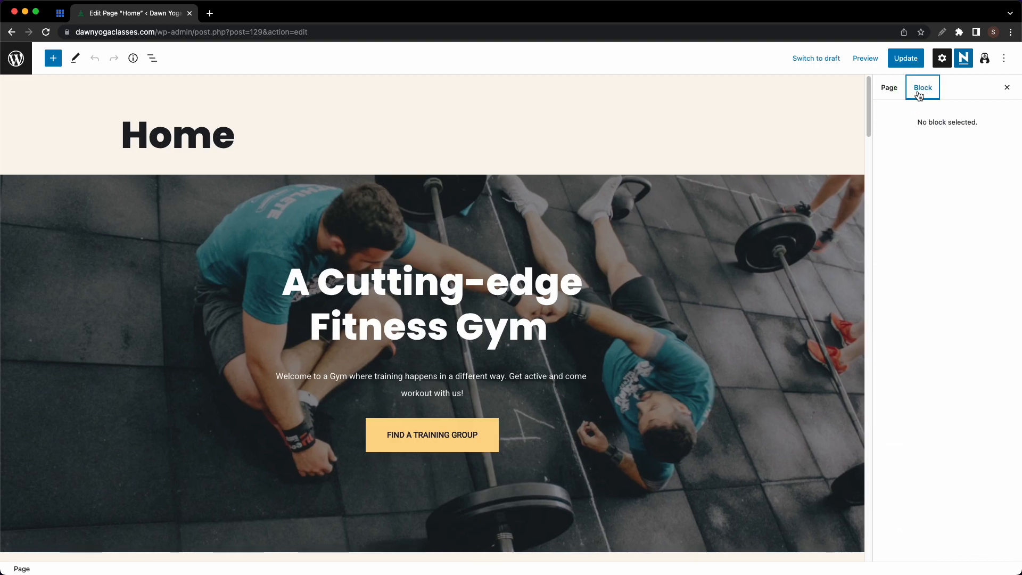
click(835, 204)
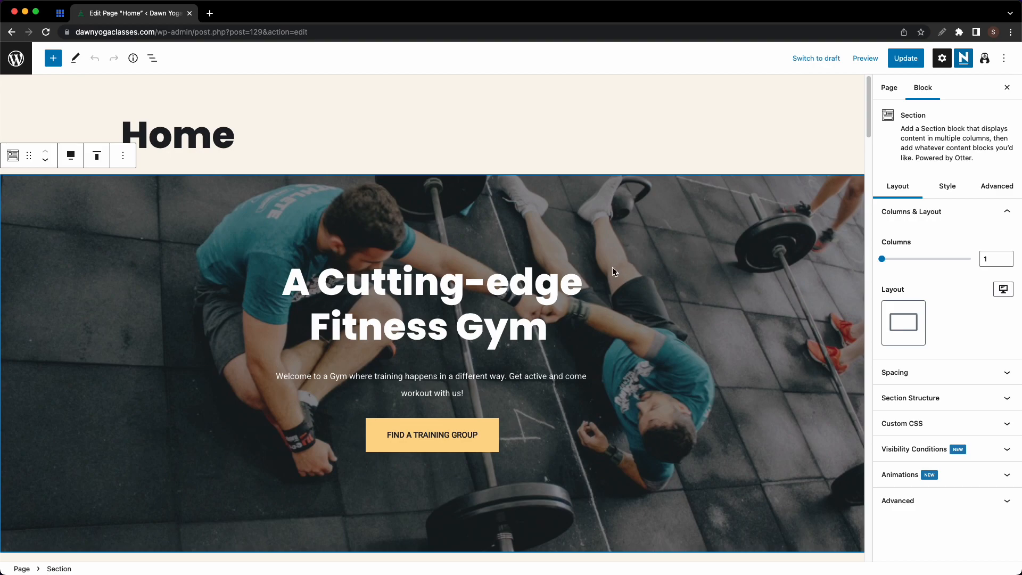
click(580, 277)
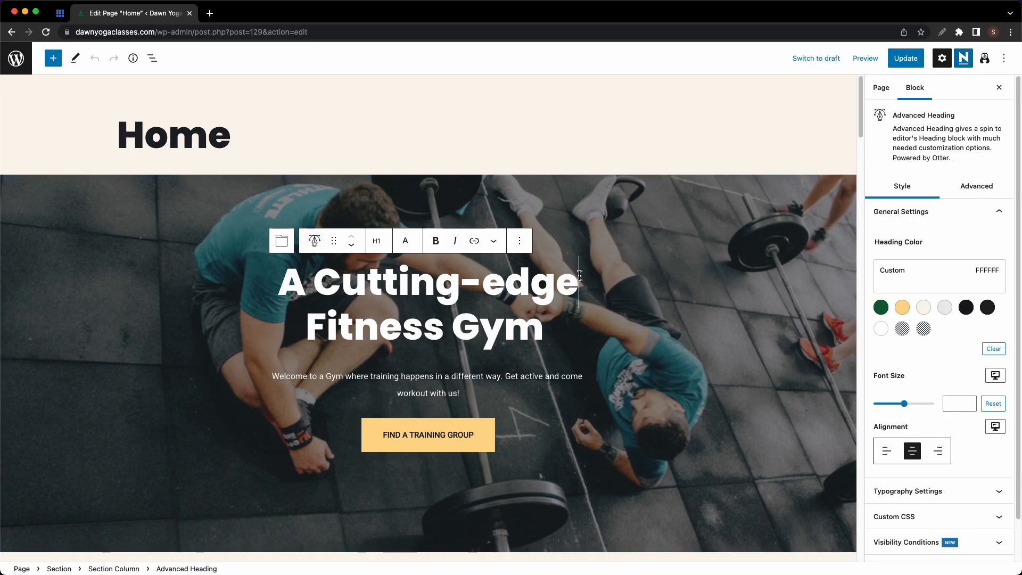
click(525, 376)
click(498, 423)
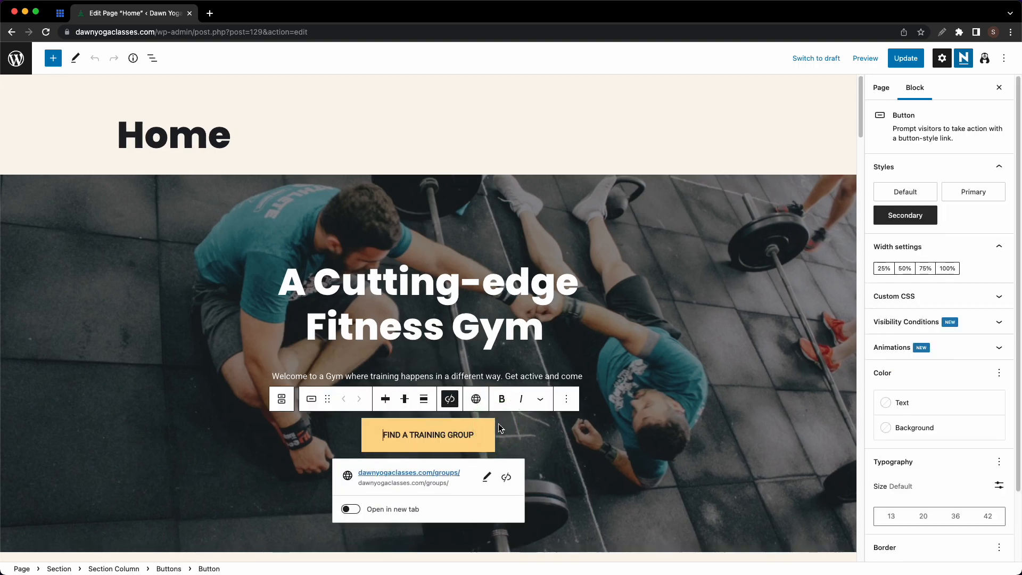
click(152, 58)
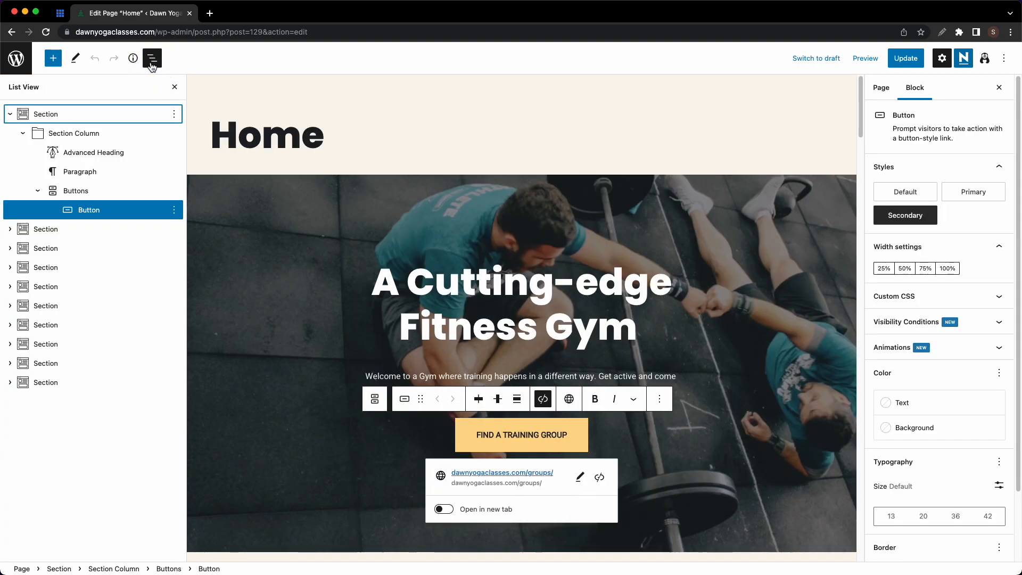
click(77, 134)
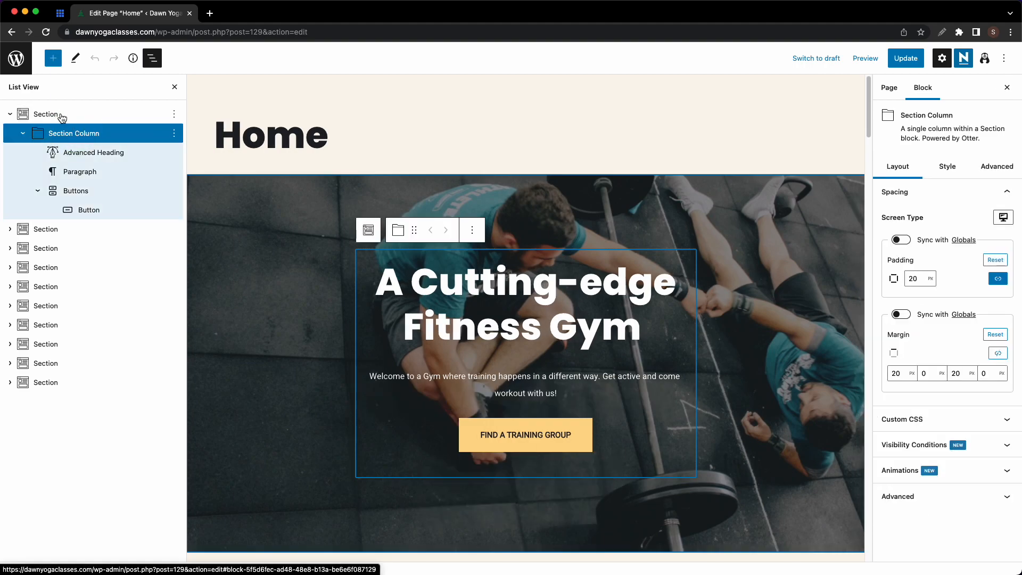
click(61, 116)
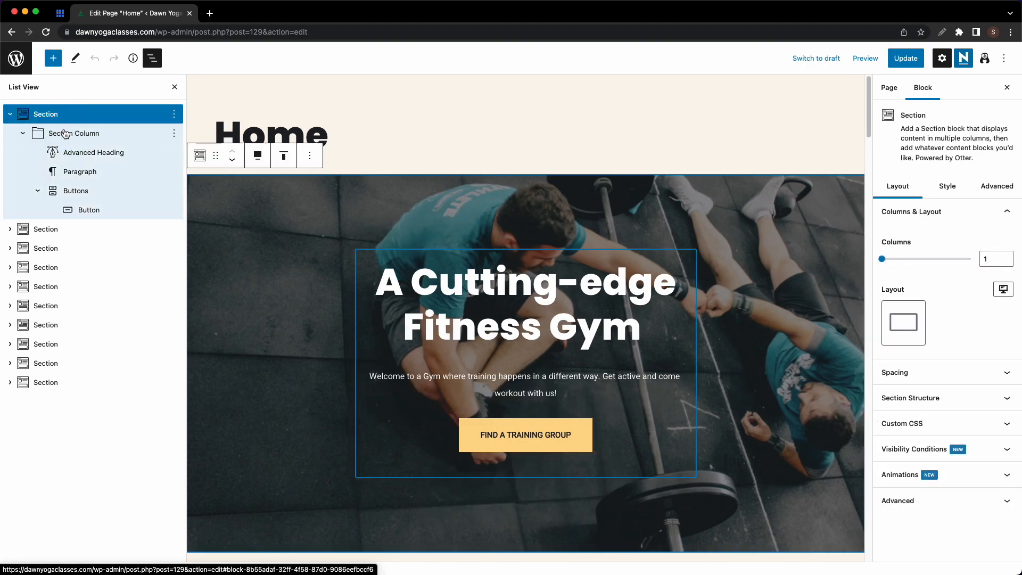
click(72, 138)
click(77, 153)
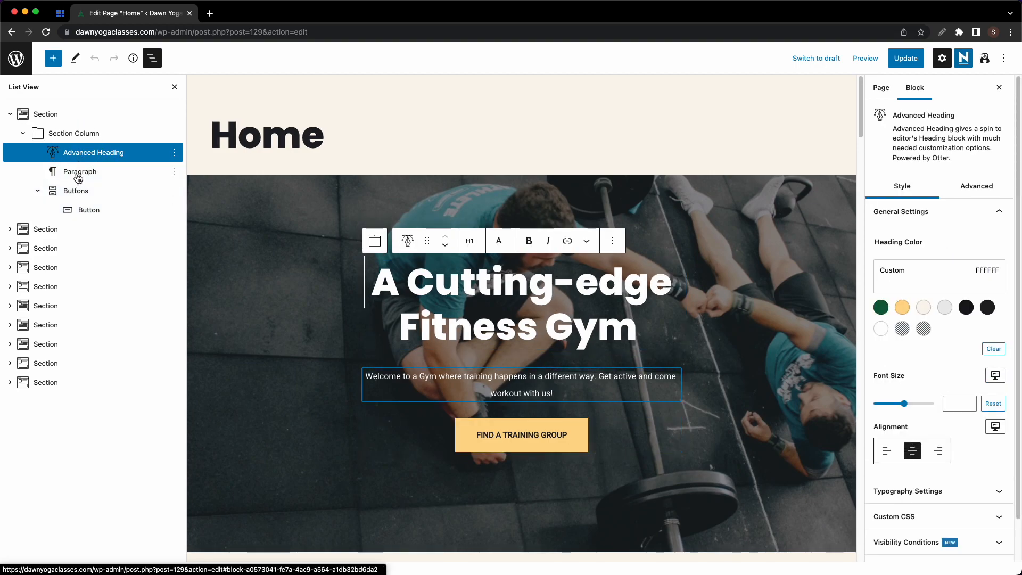
click(11, 115)
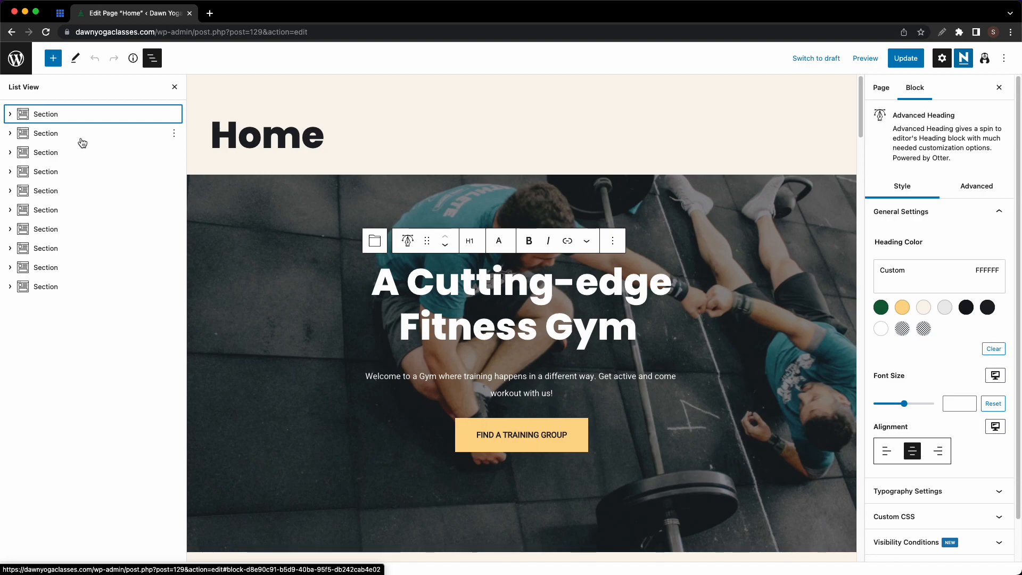
scroll(315, 163, down, 2)
scroll(315, 163, down, 5)
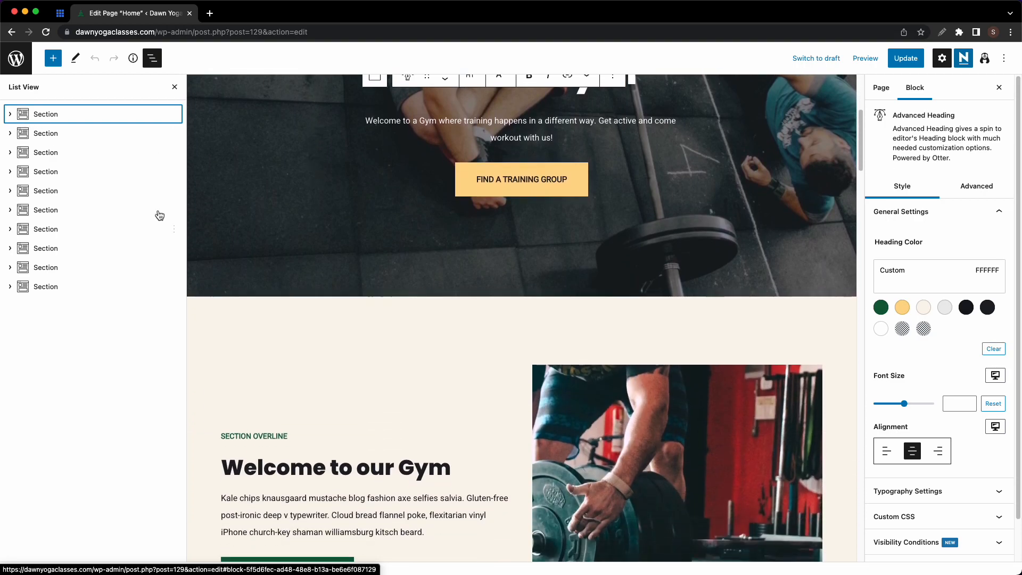
drag(59, 134, 59, 108)
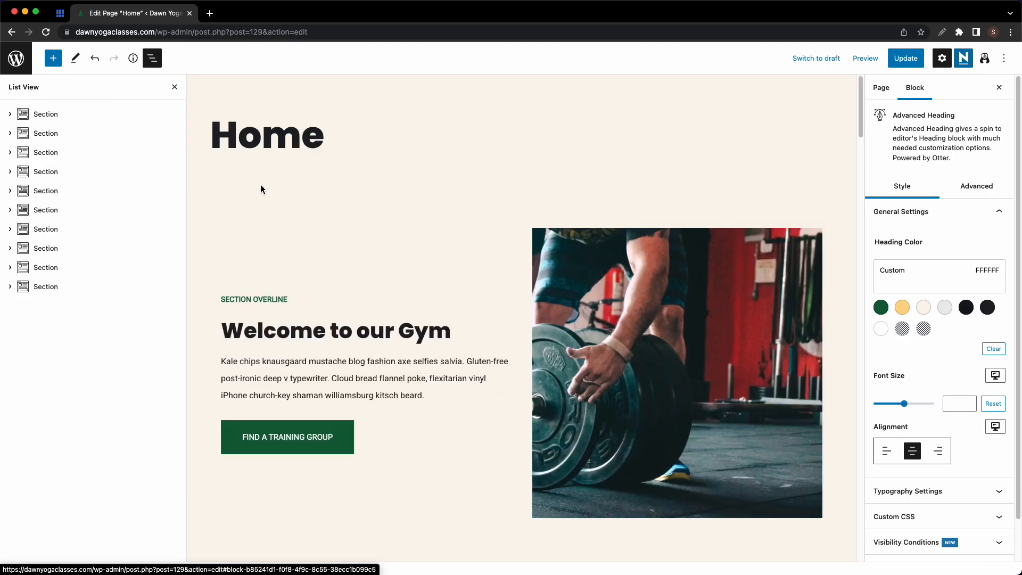
scroll(267, 180, down, 4)
scroll(266, 181, up, 4)
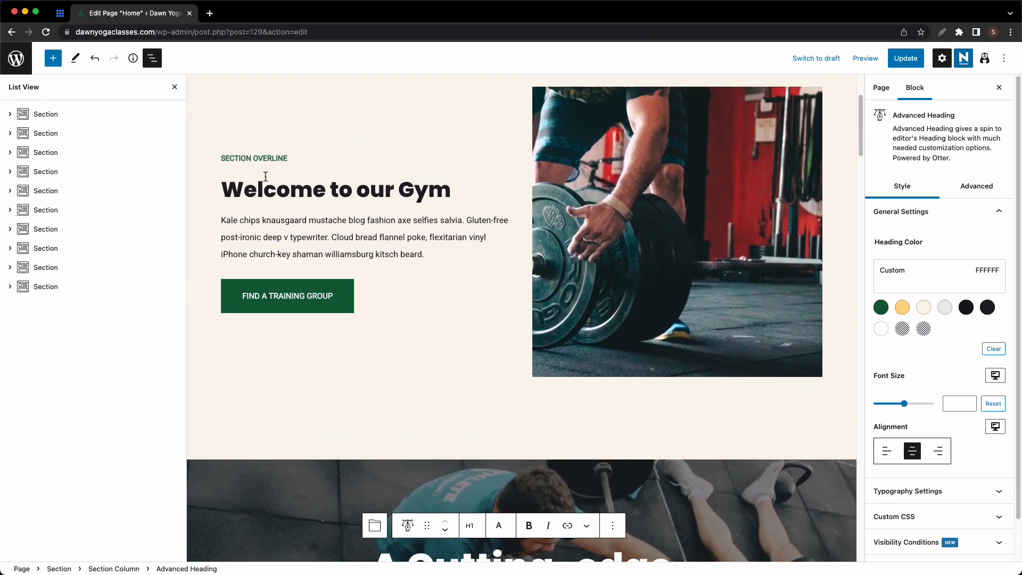
scroll(384, 269, down, 4)
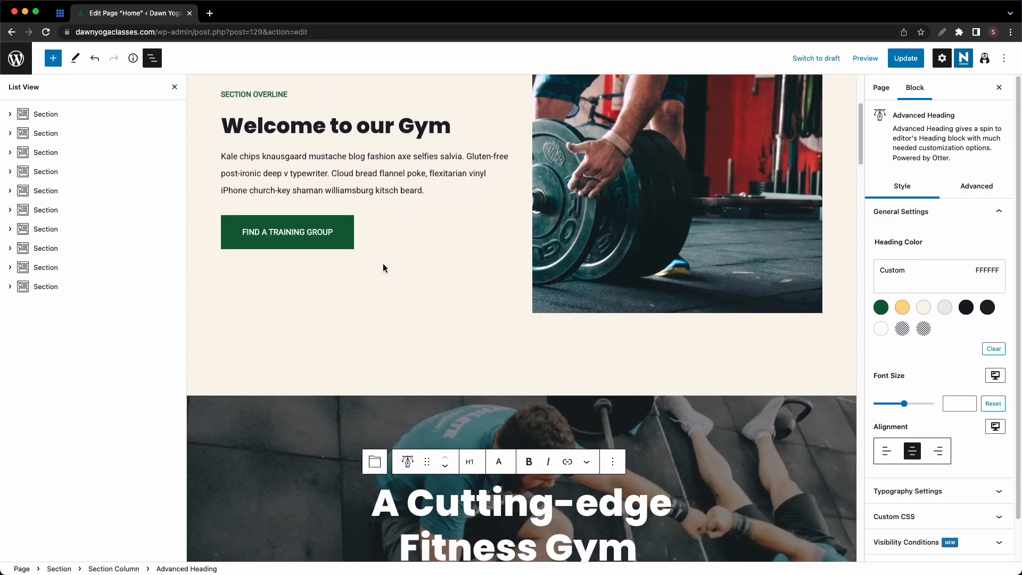
drag(69, 133, 70, 108)
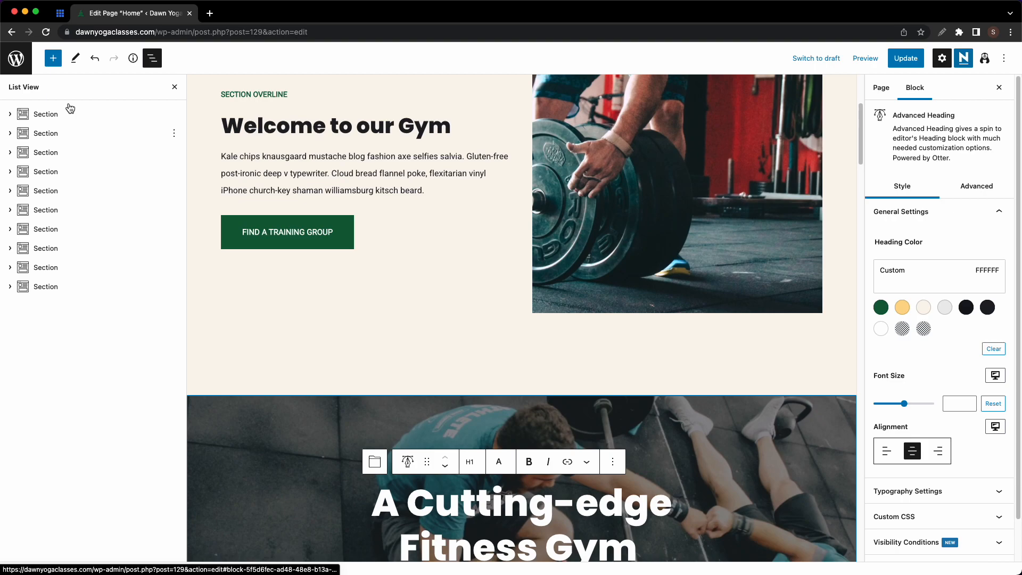
drag(69, 120, 62, 138)
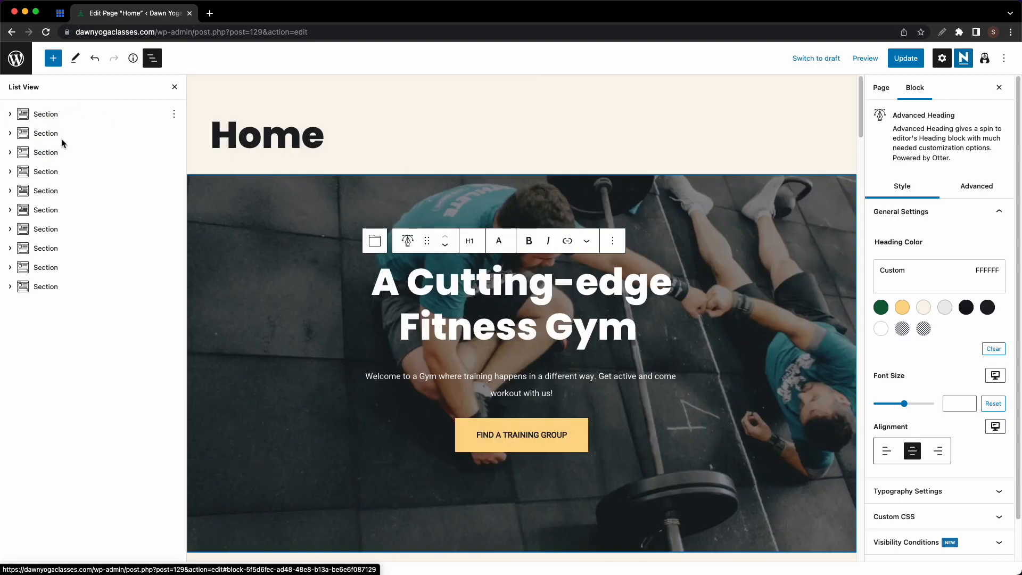
click(446, 246)
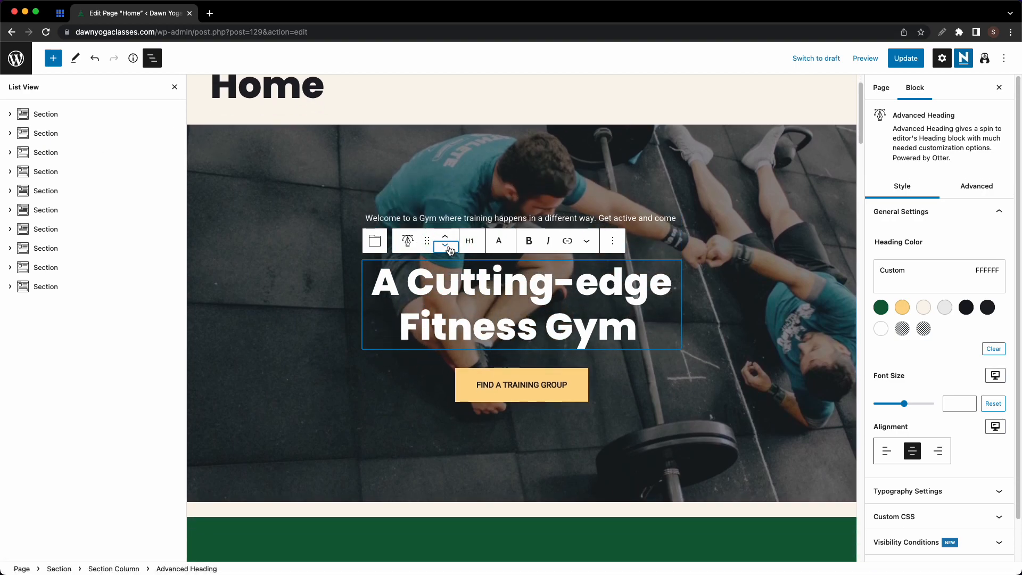
click(450, 249)
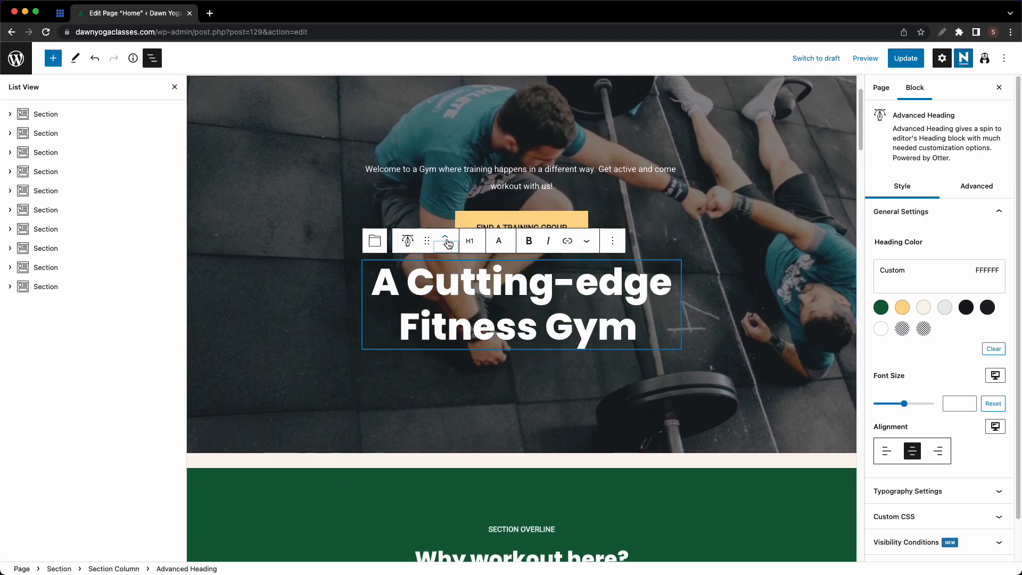
click(446, 240)
click(446, 241)
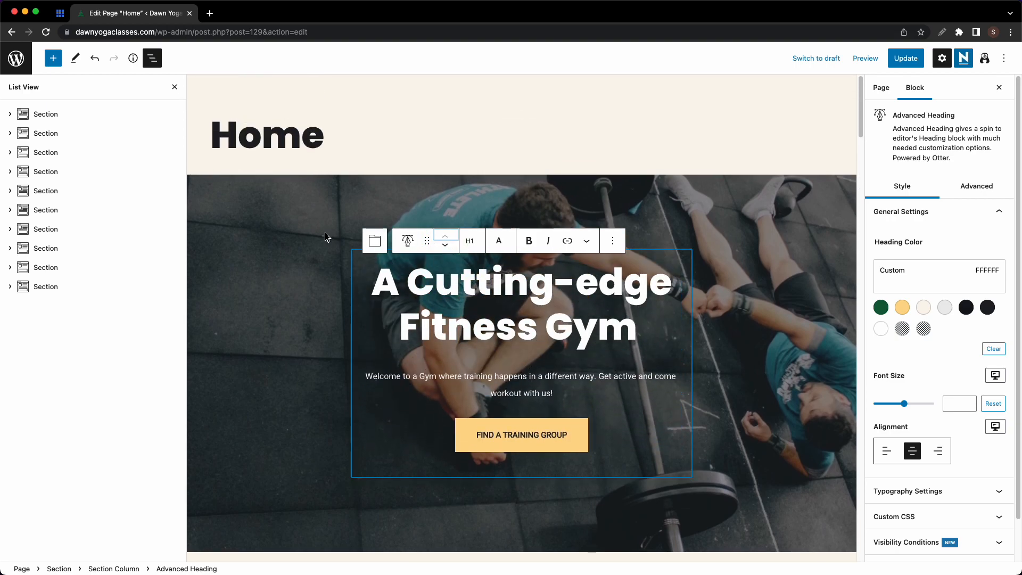
click(330, 238)
click(233, 161)
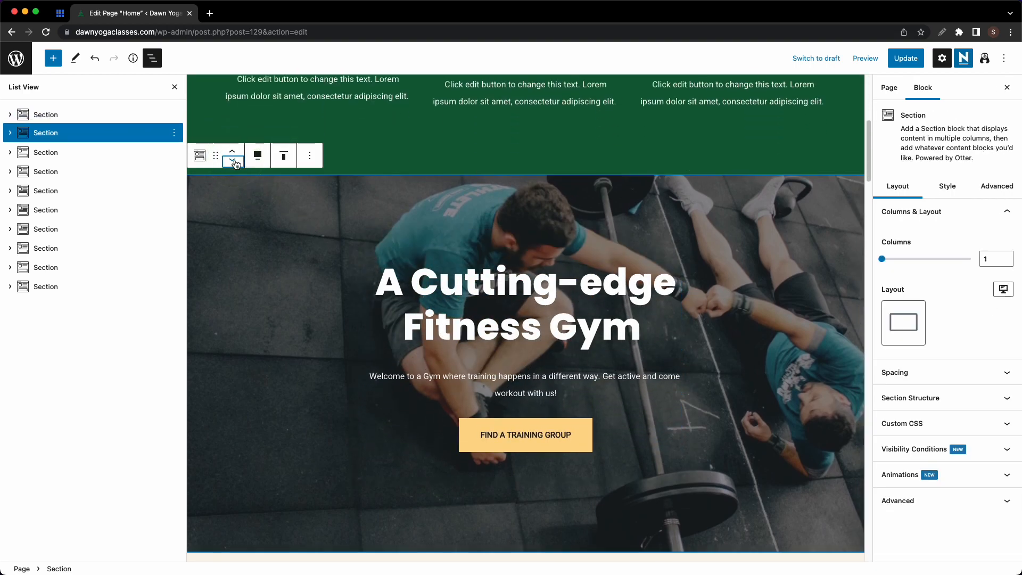
click(232, 152)
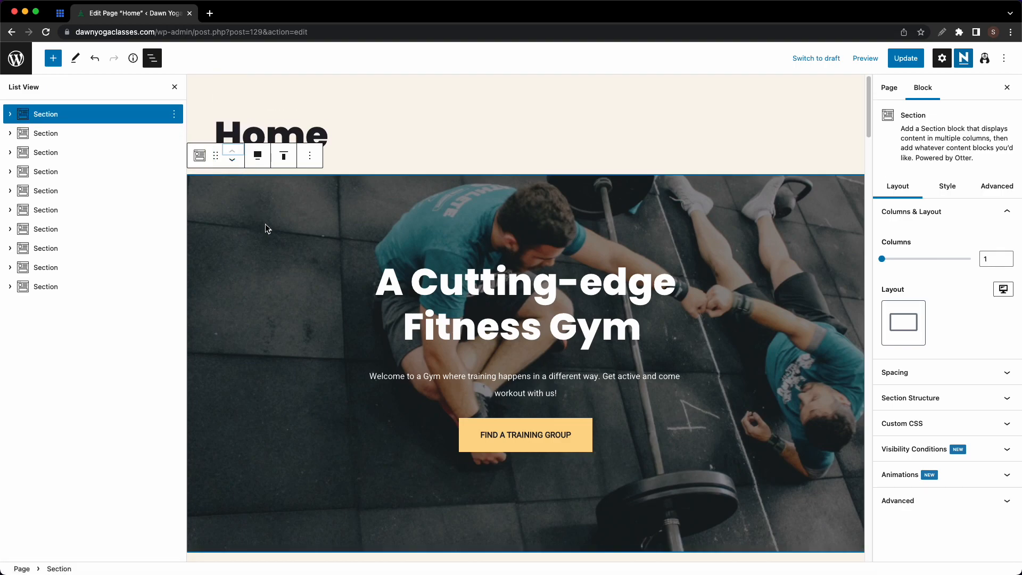
- Inspect the section's alignment choices and the heading's link and format menus, then open the block library
click(257, 159)
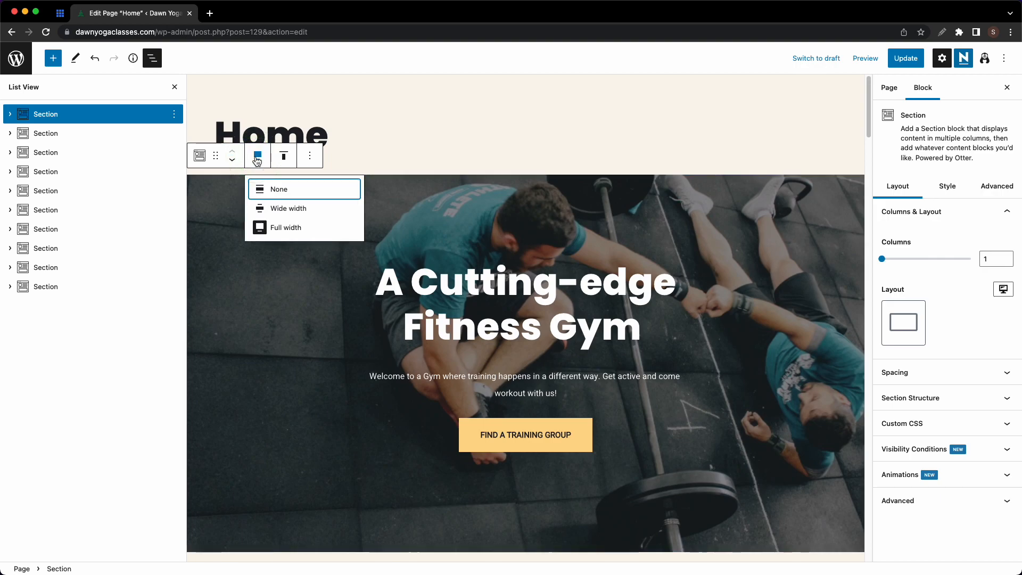
click(281, 158)
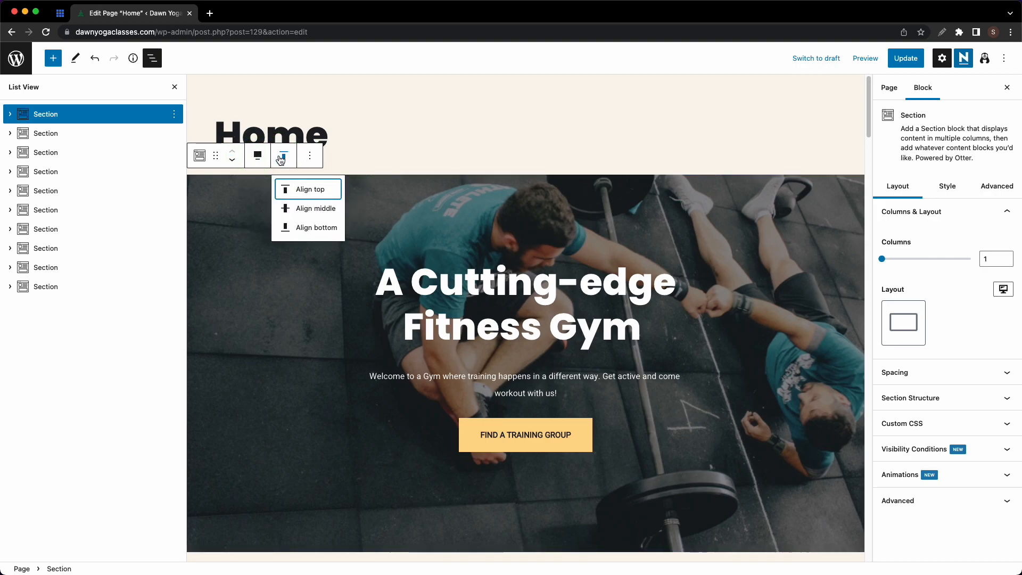
click(442, 234)
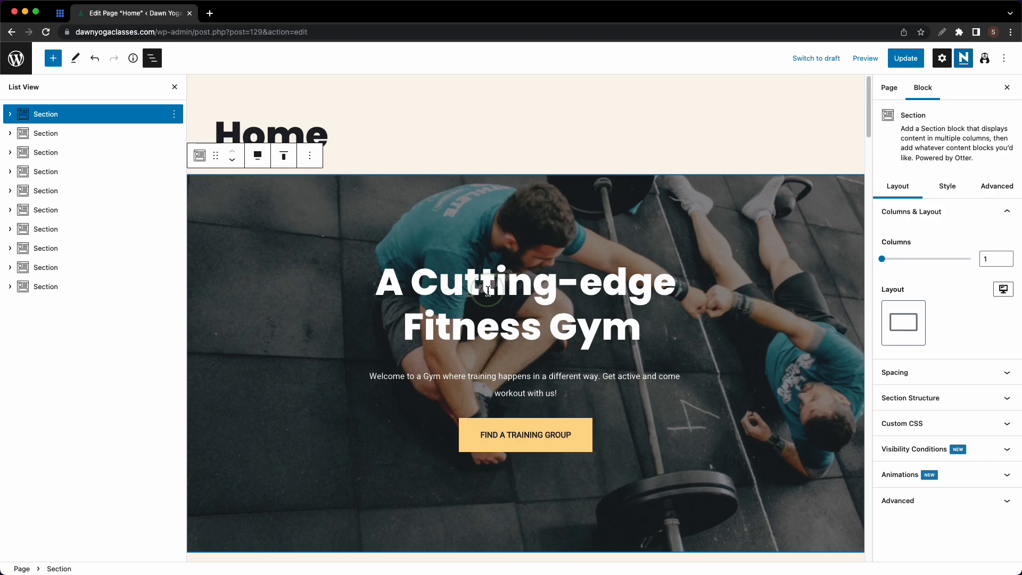
click(482, 291)
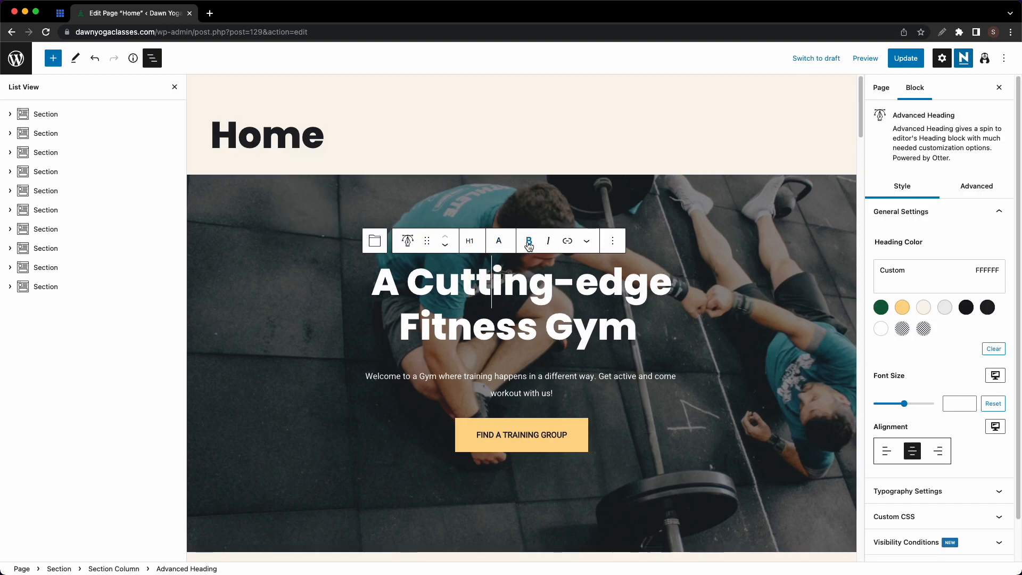
click(570, 243)
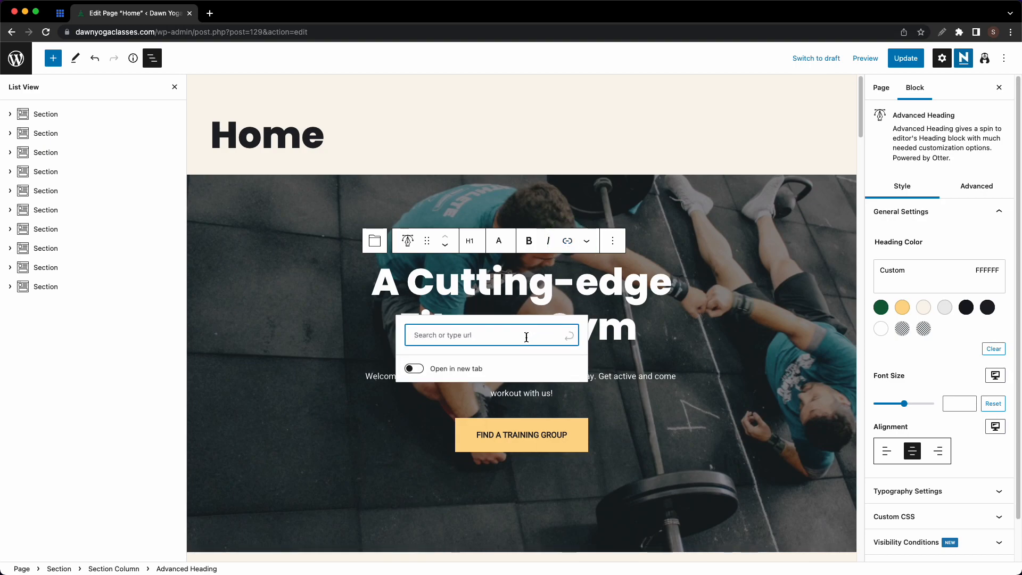
click(586, 242)
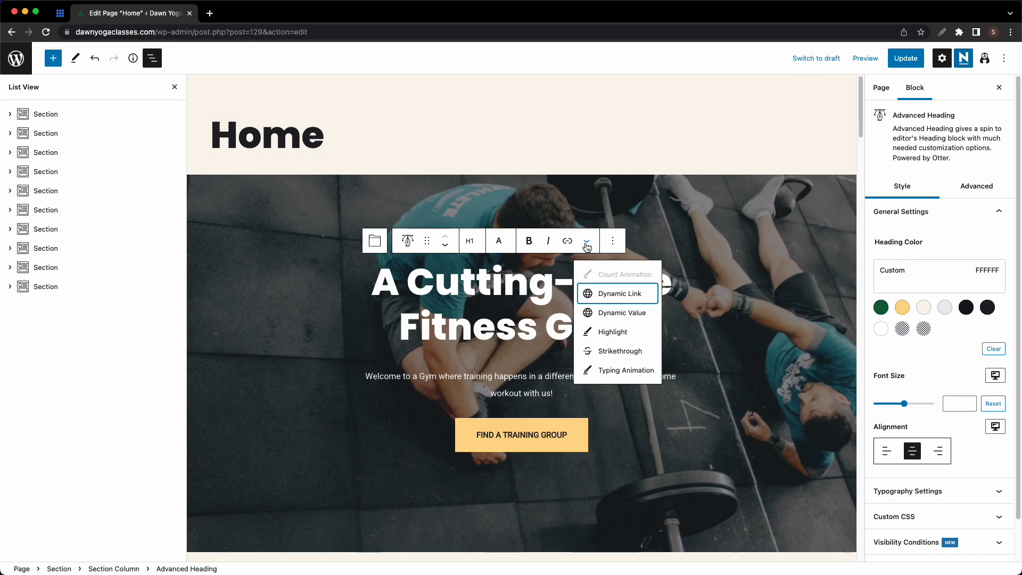
click(584, 215)
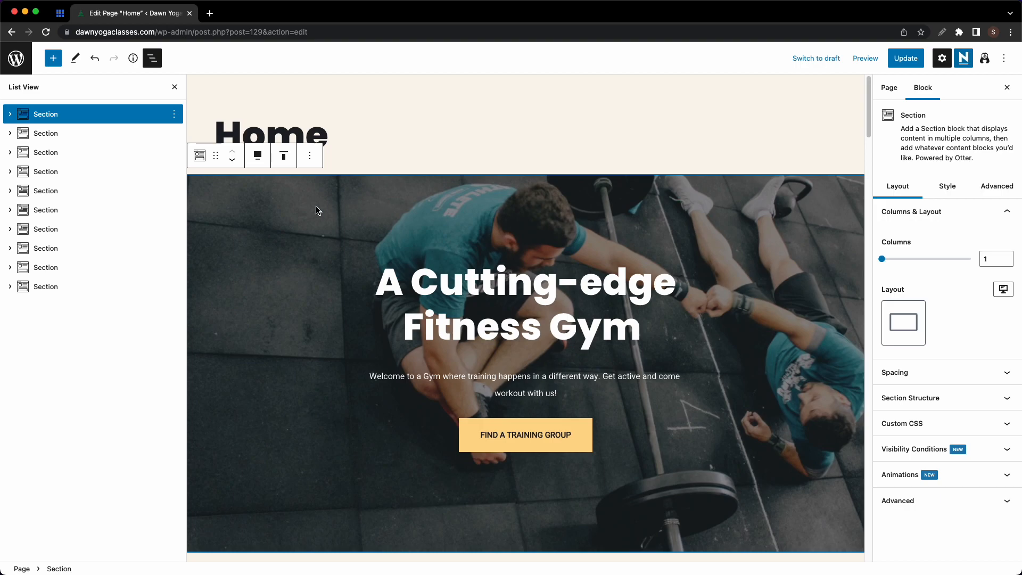
click(96, 111)
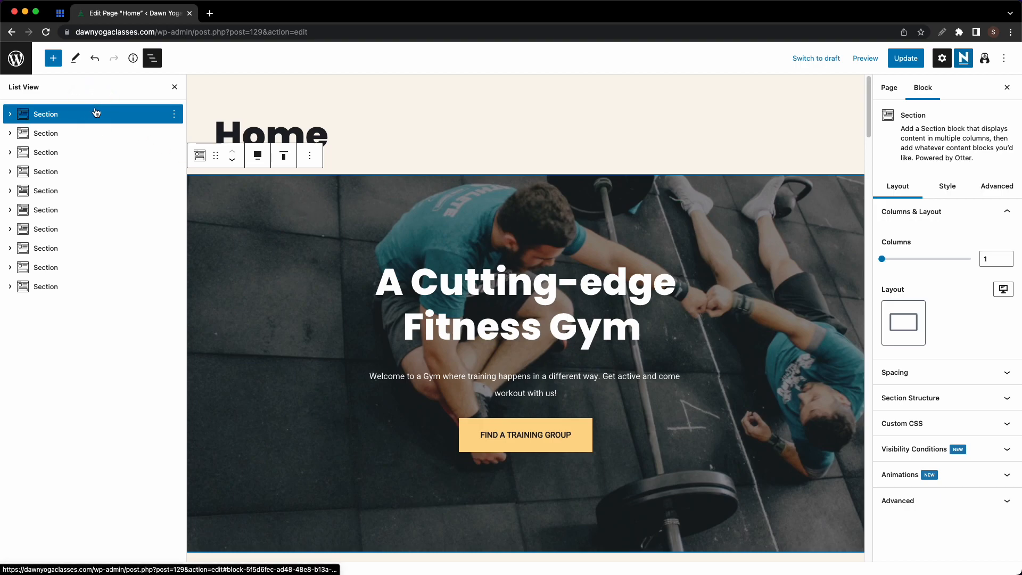
click(54, 59)
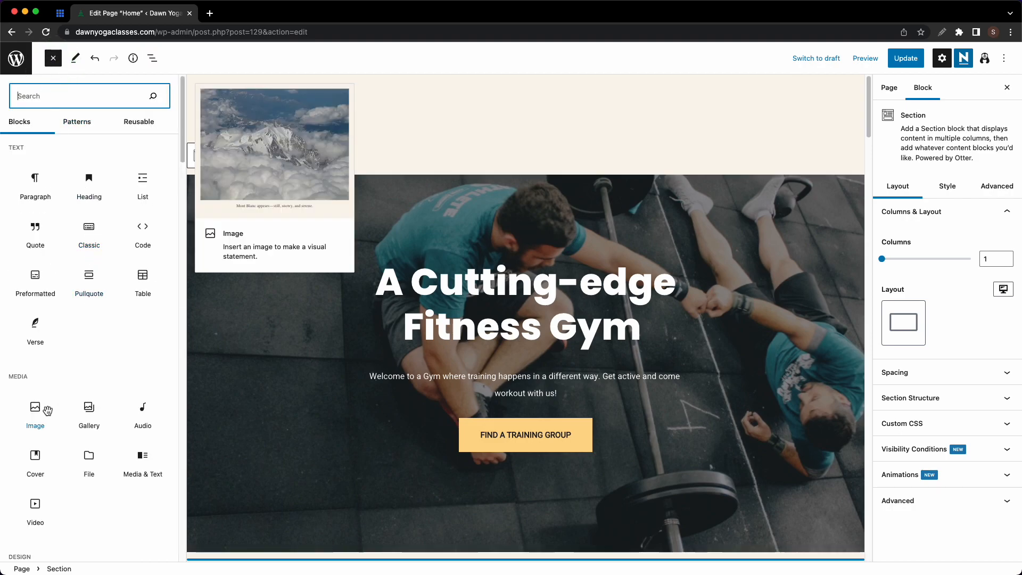
- Add an empty Cover block below the hero section
click(35, 458)
scroll(405, 360, down, 4)
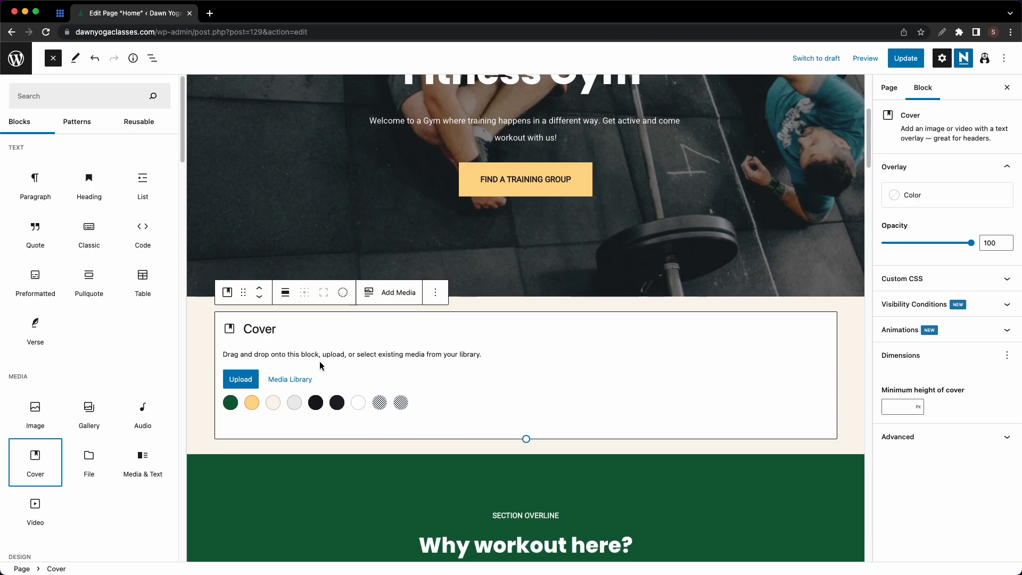
click(436, 293)
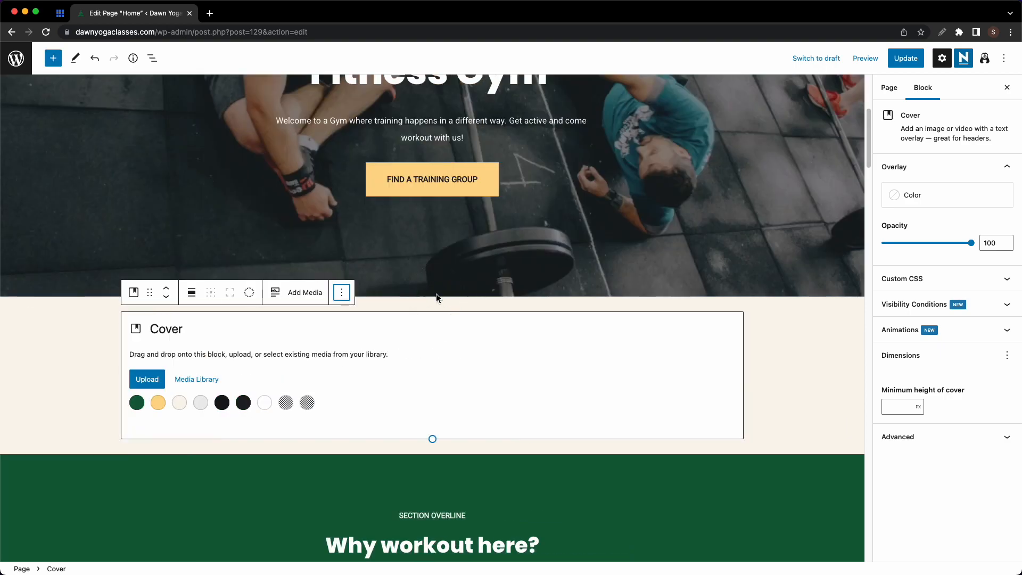
click(344, 293)
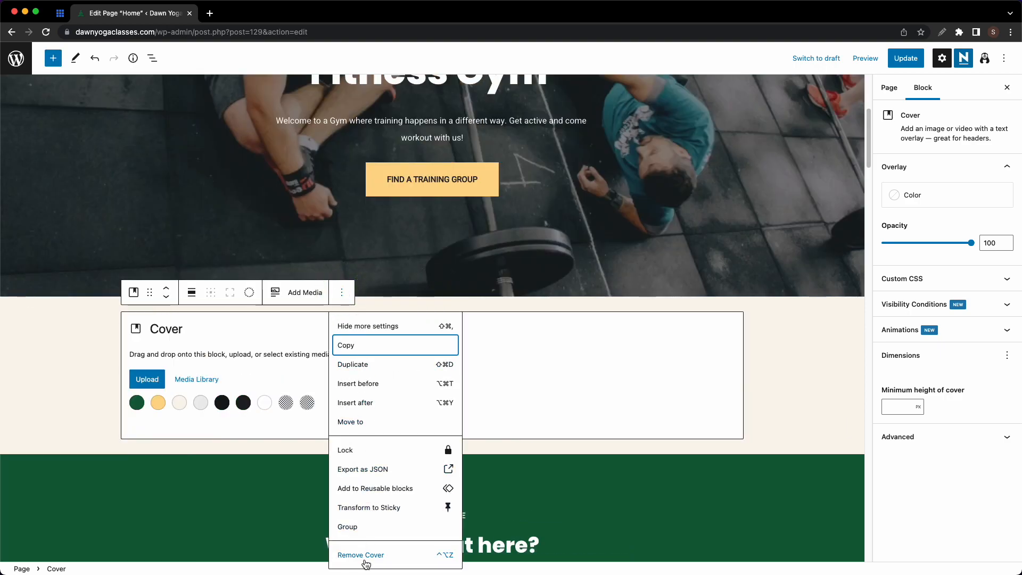
- Delete the empty Cover block using List View's options menu
click(152, 60)
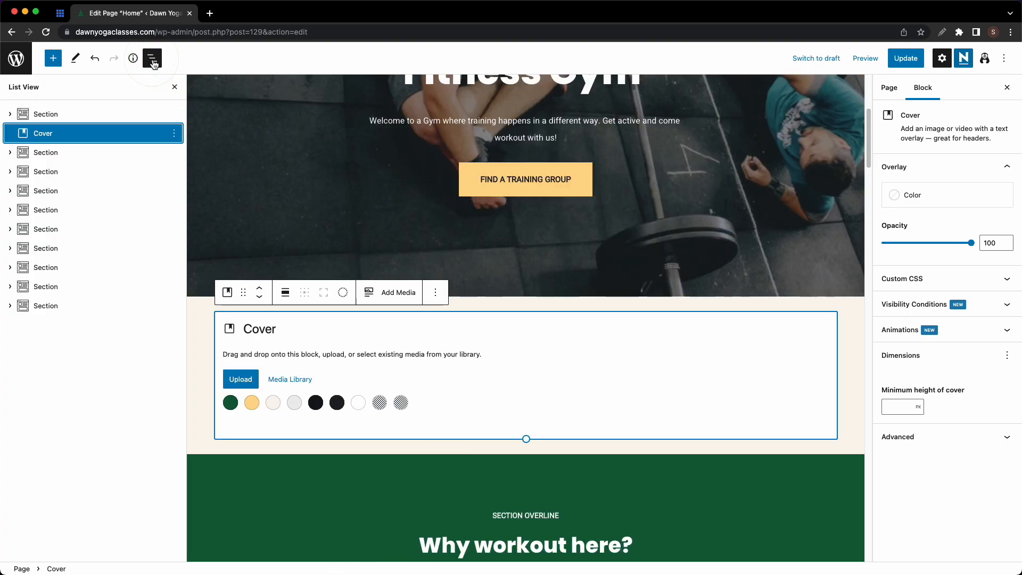
click(176, 134)
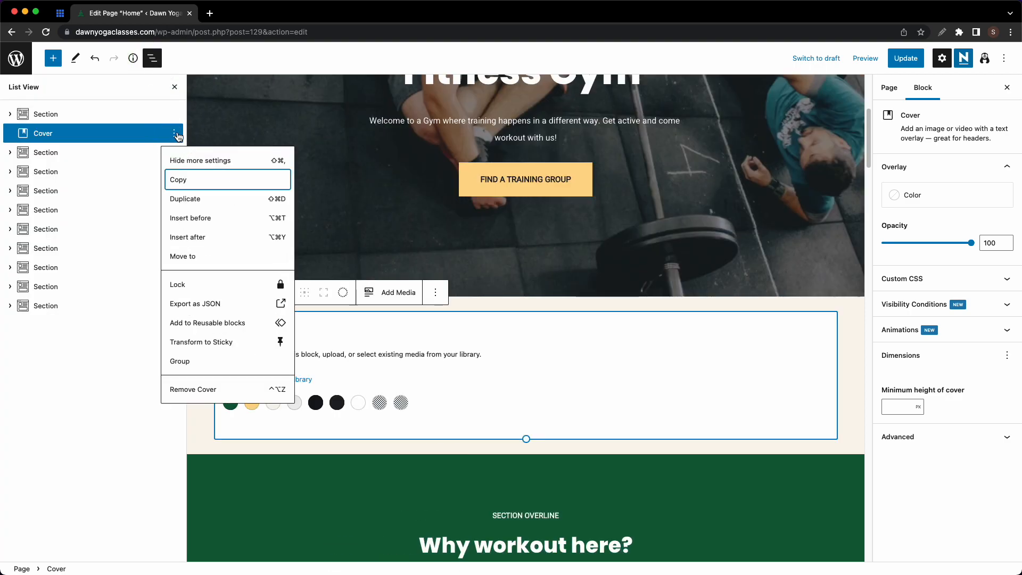
click(196, 392)
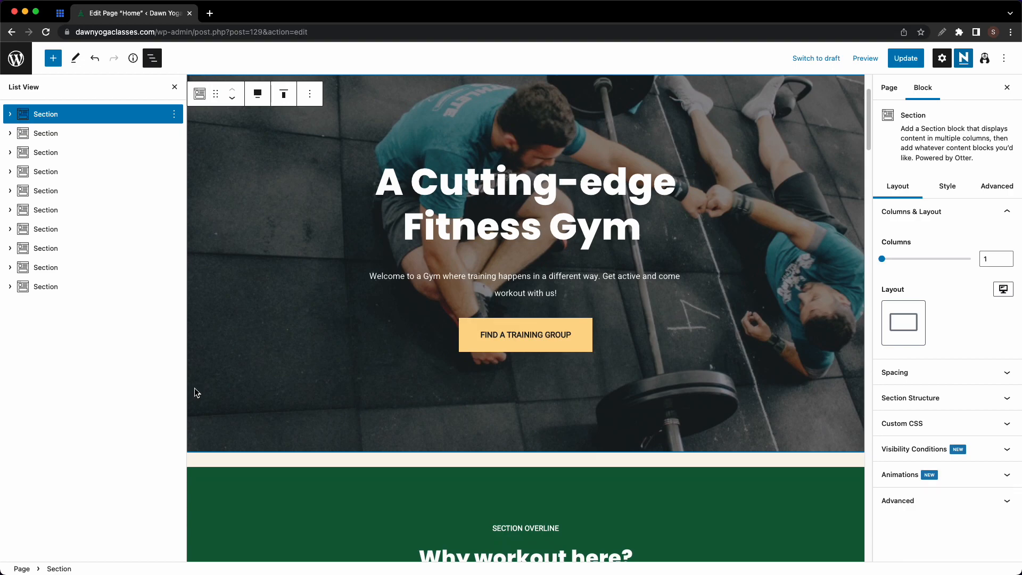
scroll(261, 300, up, 2)
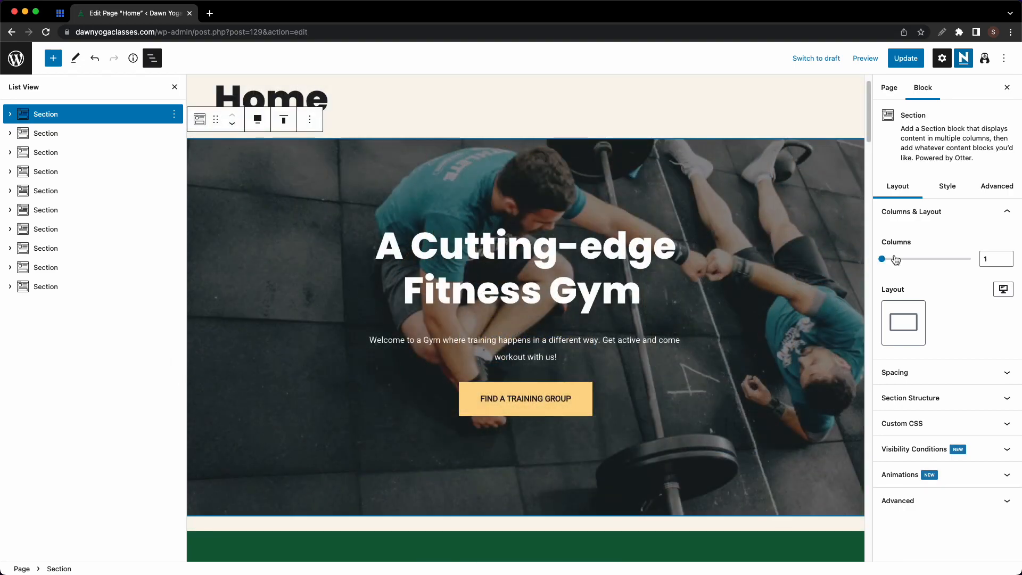
- Try 5 columns on the hero, return it to 1 column, and set its top margin to 100
drag(886, 263, 952, 263)
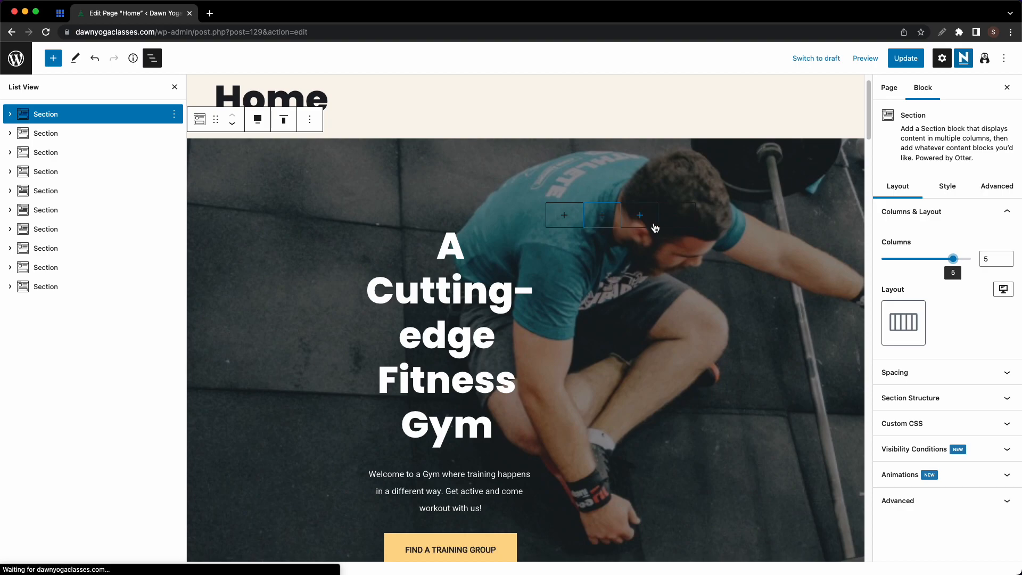
drag(953, 263, 892, 268)
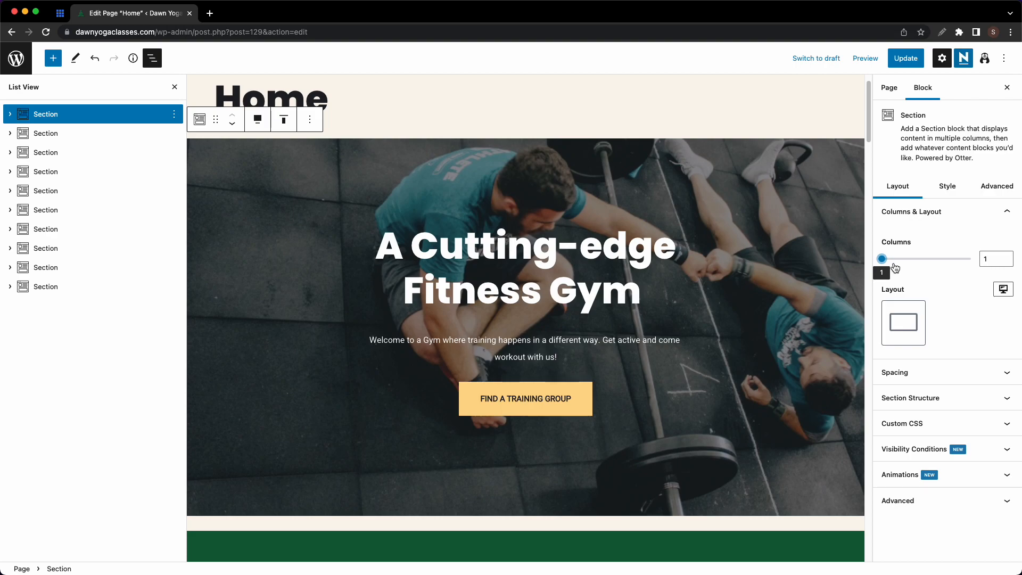
click(969, 374)
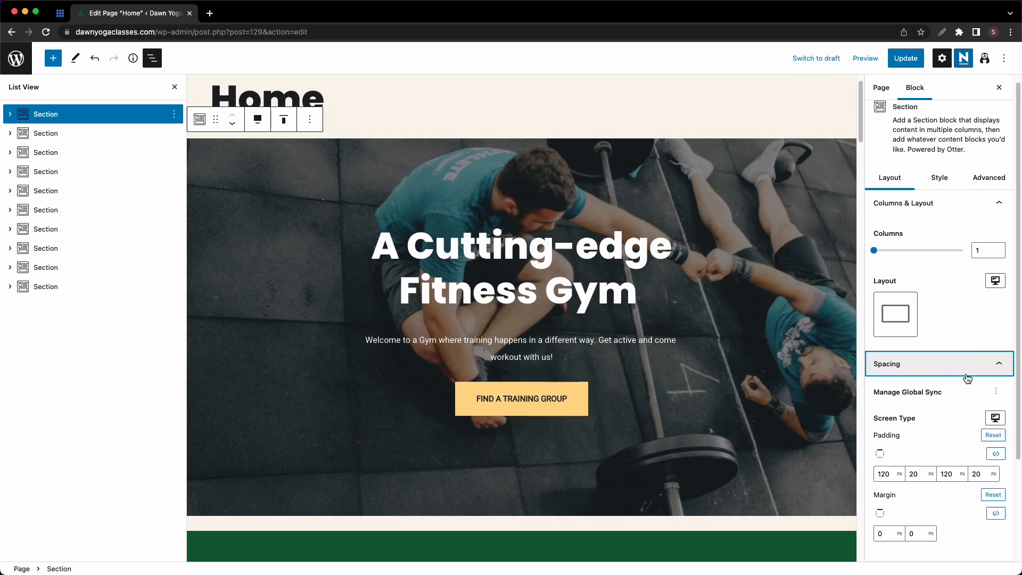
scroll(968, 378, down, 2)
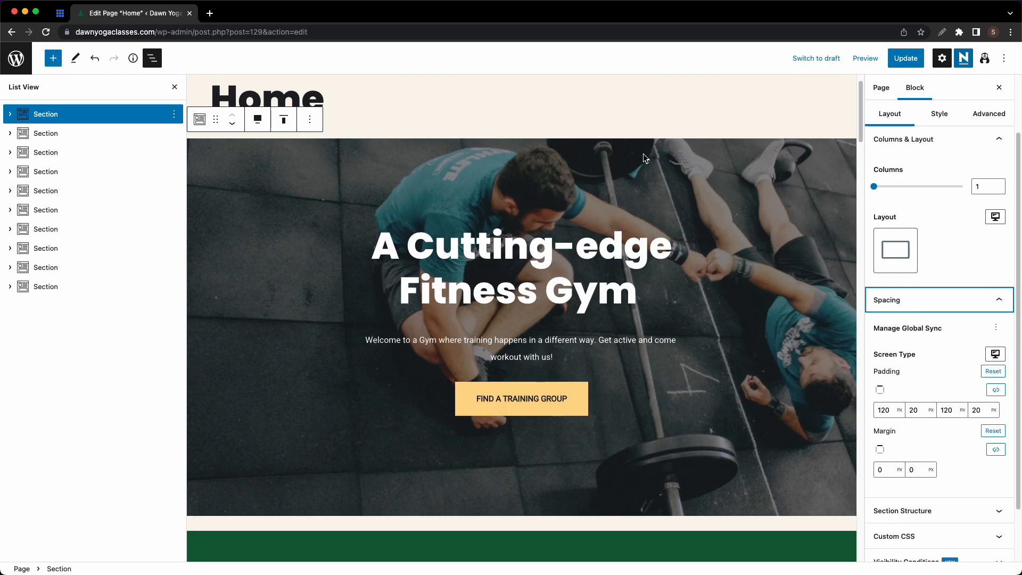
click(879, 469)
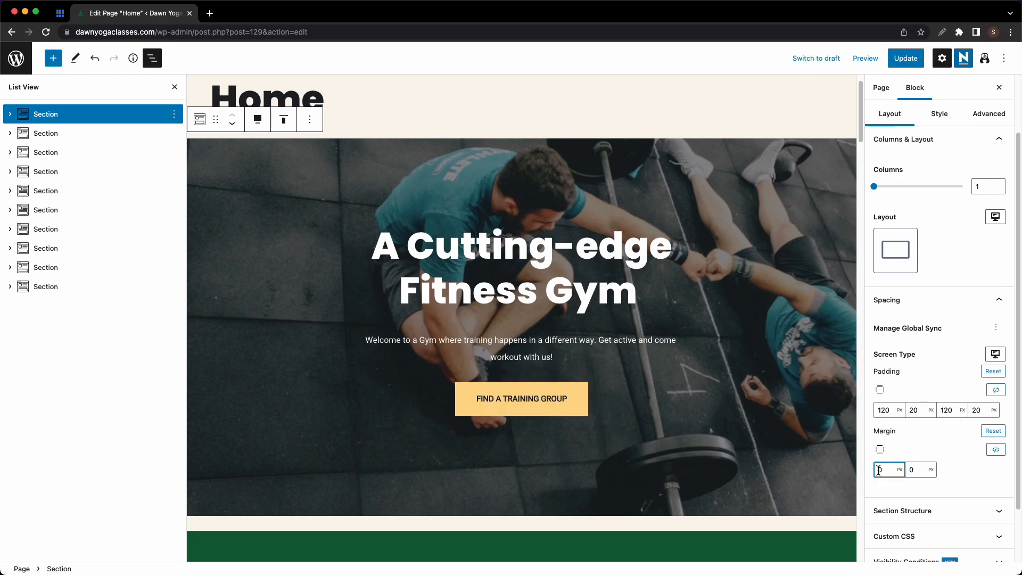
key(BackSpace)
text(100)
key(Return)
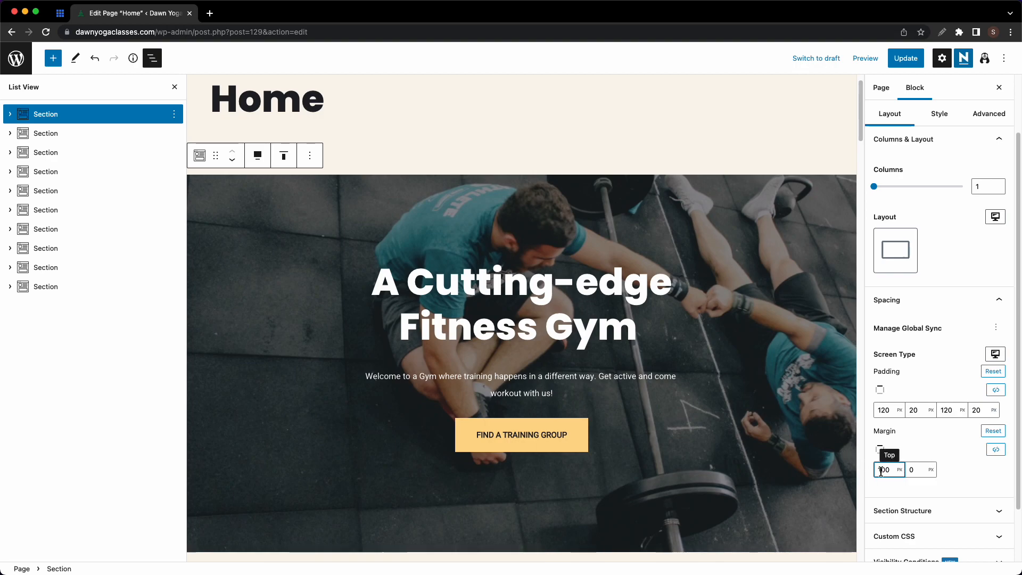
- Reset the hero's top margin to 0 and preview the page at tablet width
key(BackSpace)
key(BackSpace)
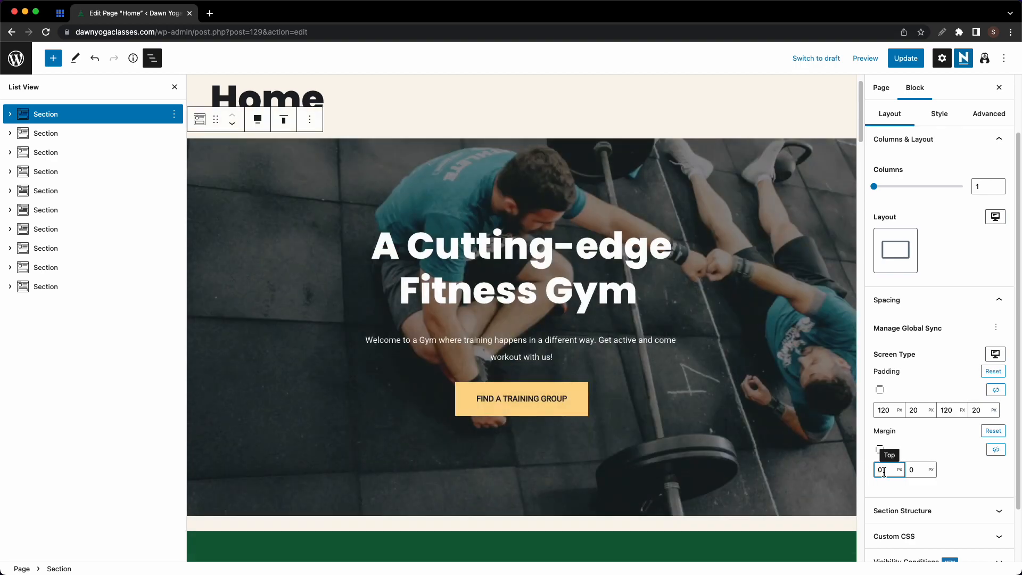
click(996, 355)
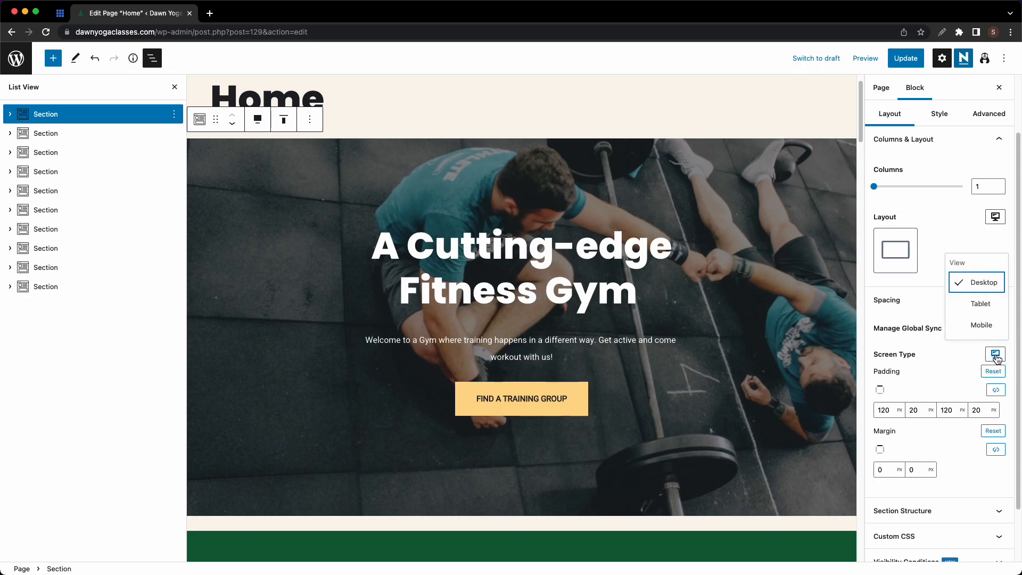
click(983, 305)
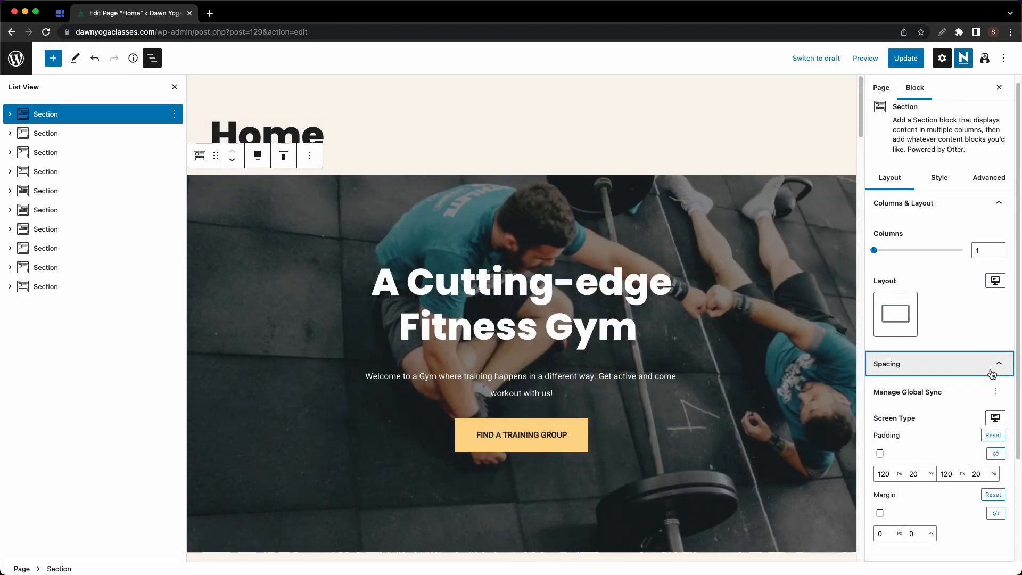
- Return to desktop width and set the hero's maximum content width to 640
click(987, 368)
click(982, 394)
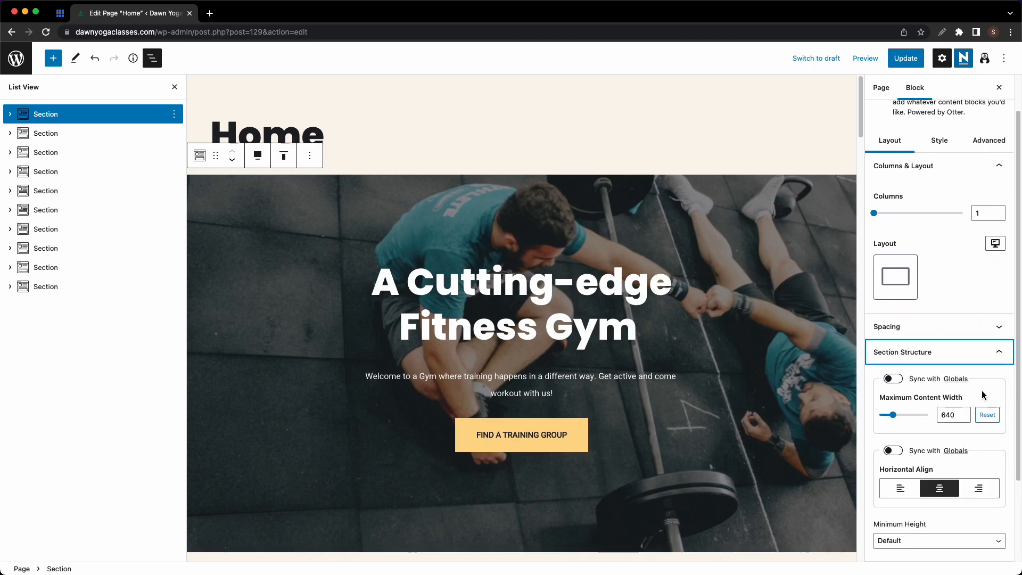
drag(902, 416, 897, 418)
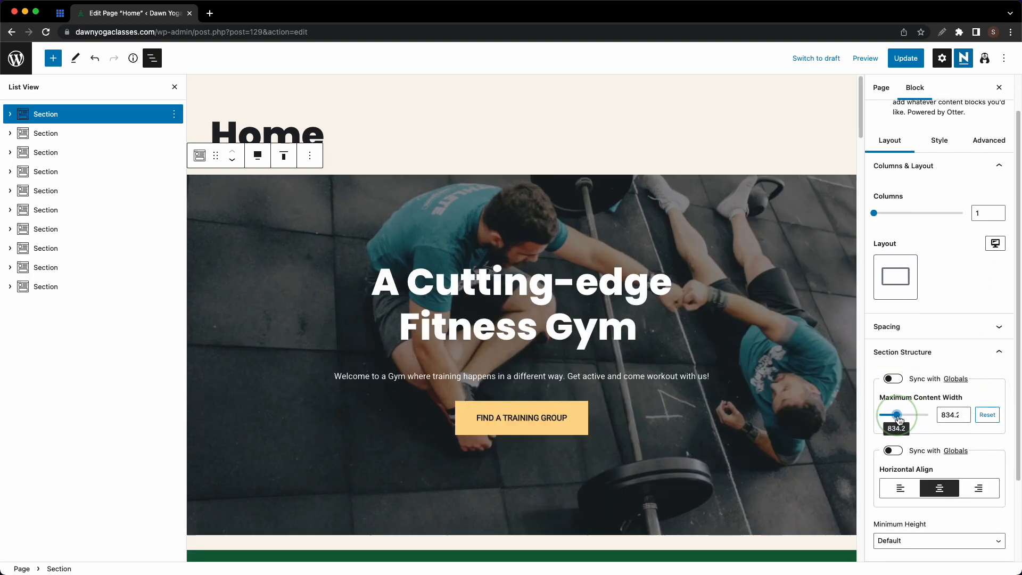
double_click(944, 415)
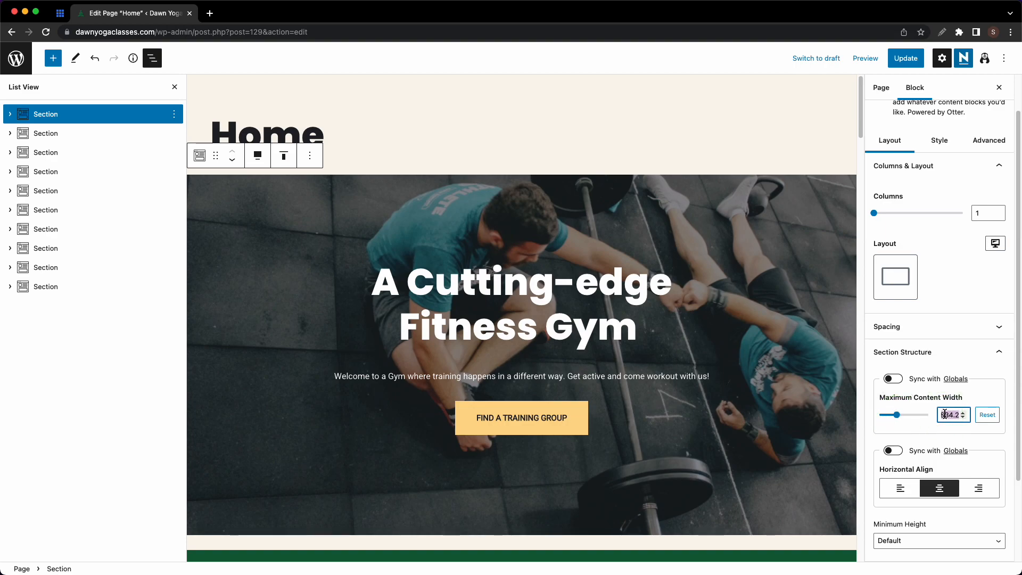
text(640)
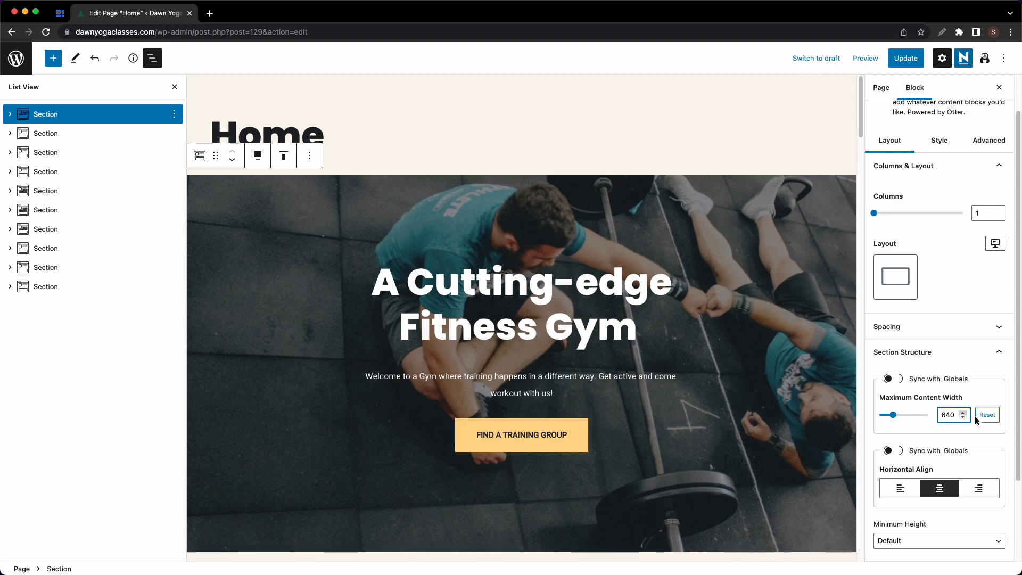
- Align the hero content left, then centre it again
scroll(968, 447, down, 2)
click(900, 424)
click(951, 429)
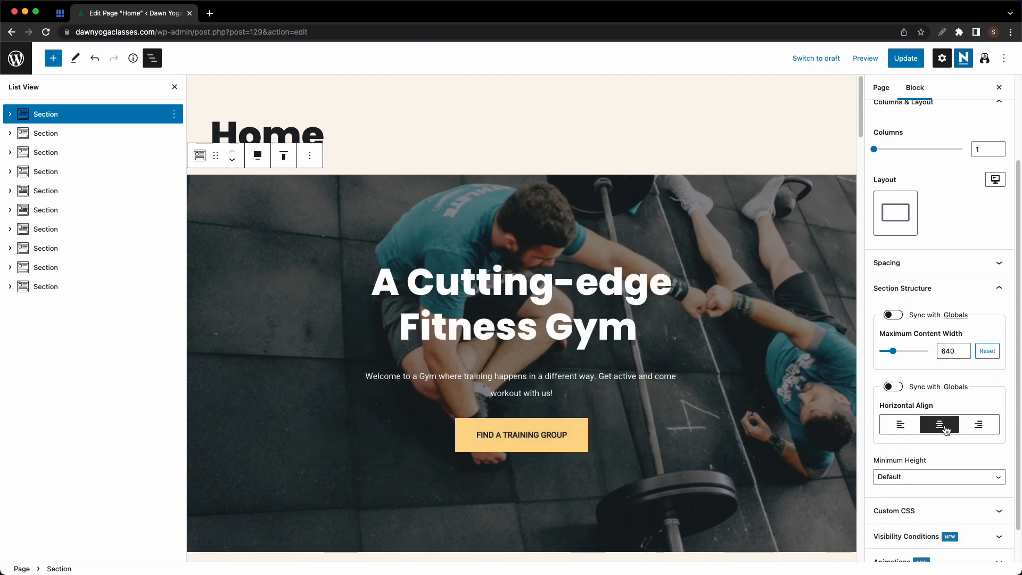
- Try Fit to Screen and a custom 333.3 minimum height, then restore Default
scroll(945, 429, down, 1)
click(936, 438)
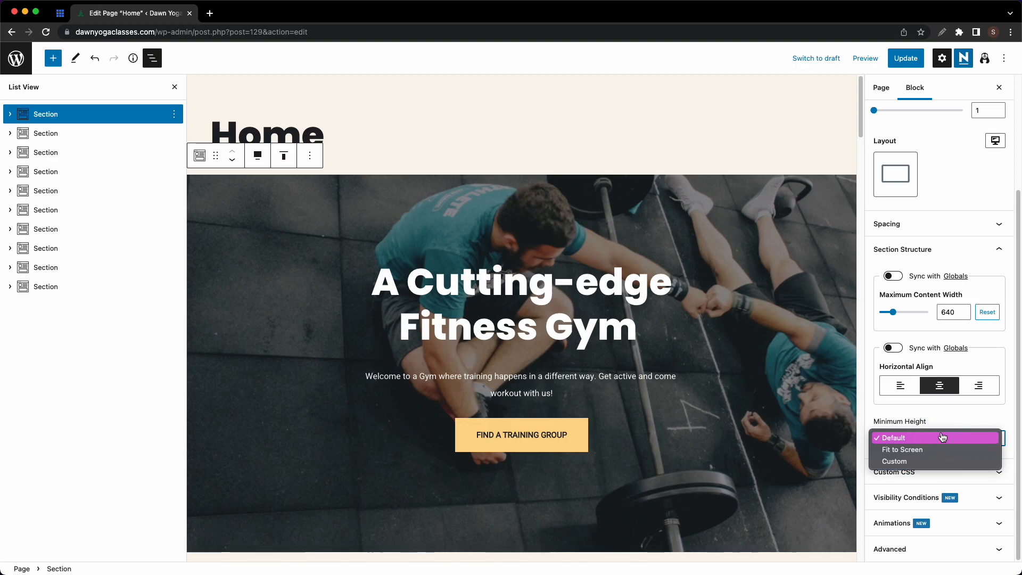
click(931, 449)
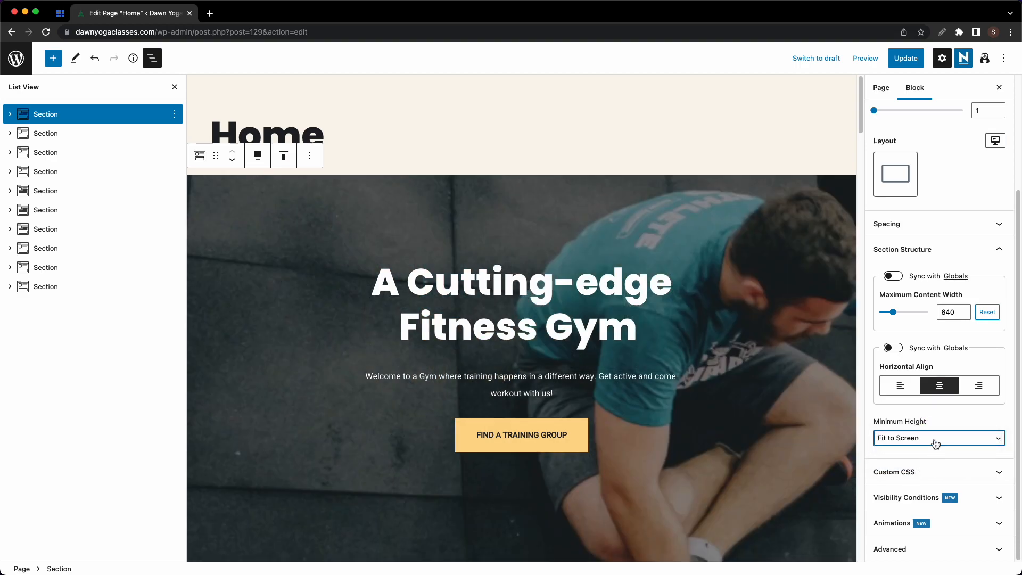
click(933, 443)
click(932, 450)
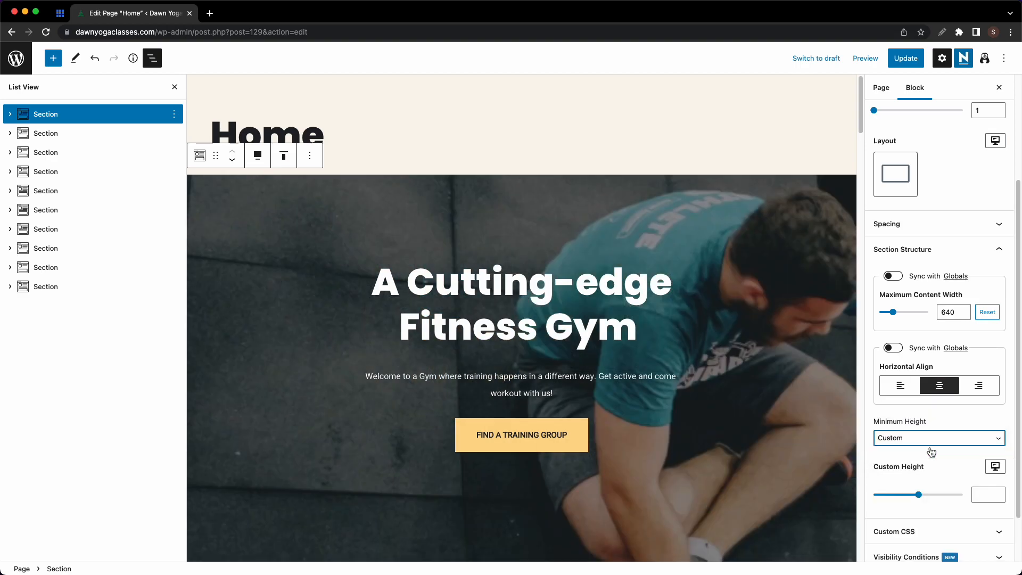
scroll(931, 452, down, 2)
mouse_move(924, 439)
mouse_down()
mouse_move(945, 438)
mouse_move(905, 443)
mouse_up()
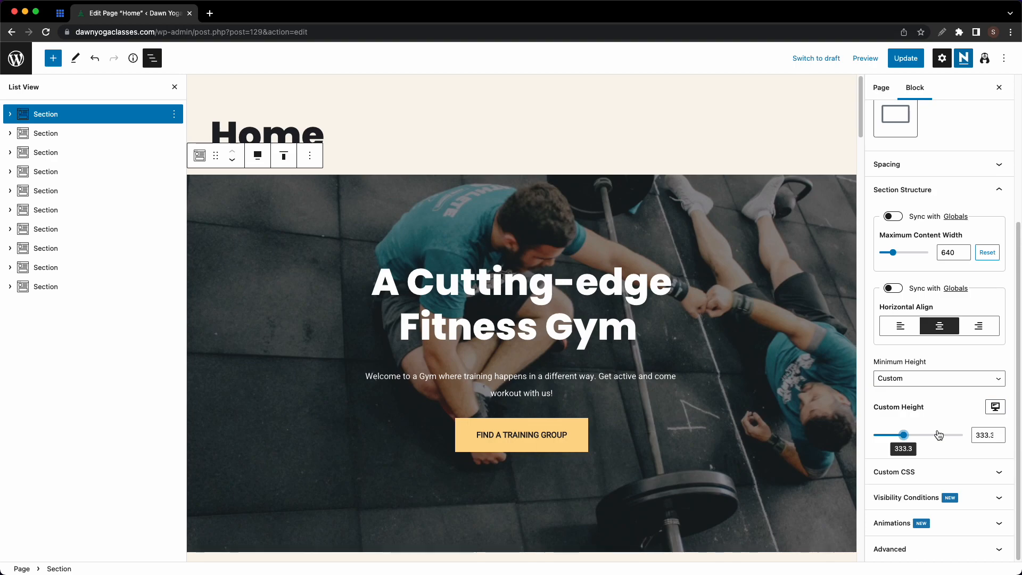
click(941, 391)
click(905, 354)
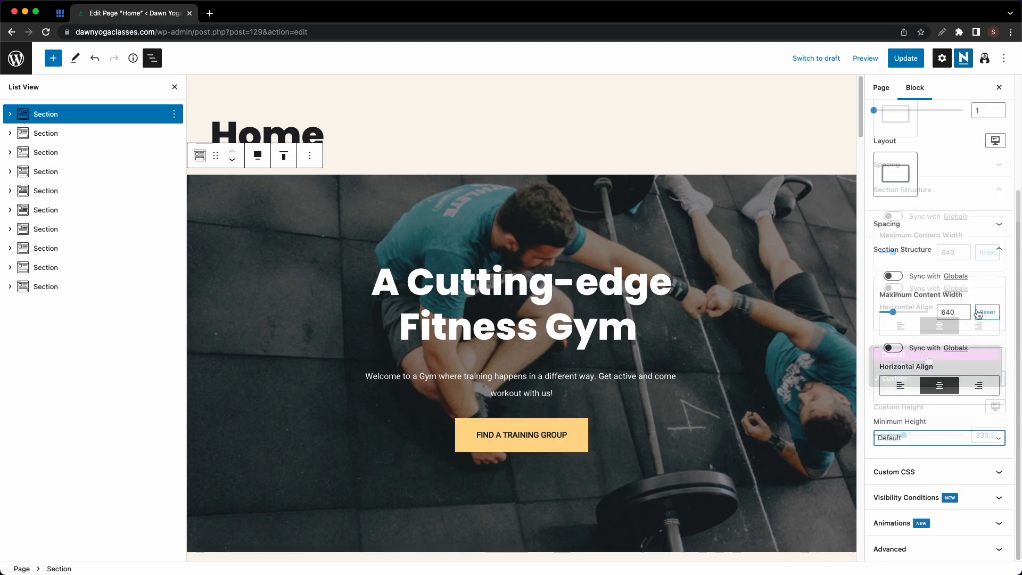
click(1000, 259)
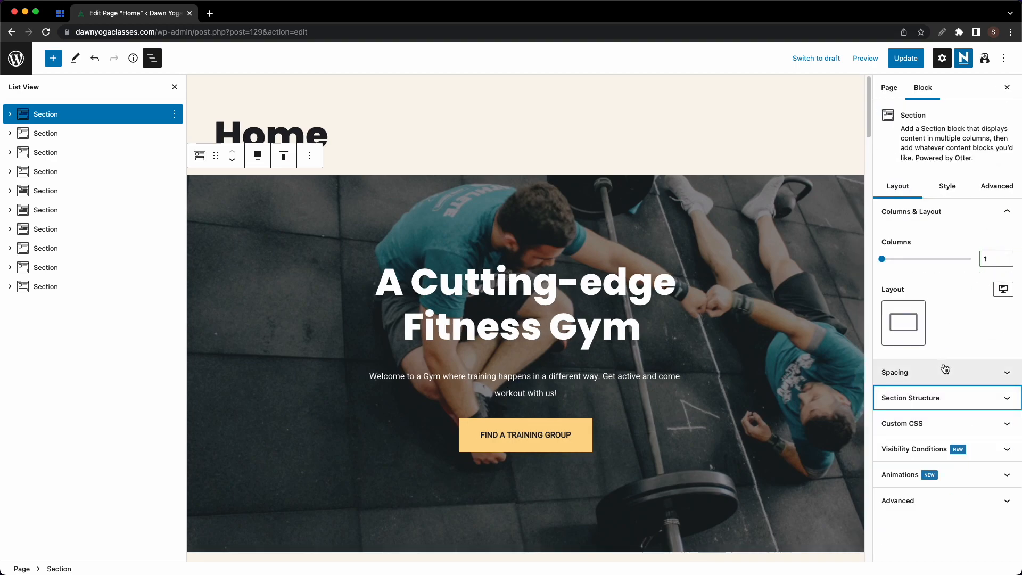
- Try yellow and dark green solid hero backgrounds, then go back to the gym photo
click(954, 190)
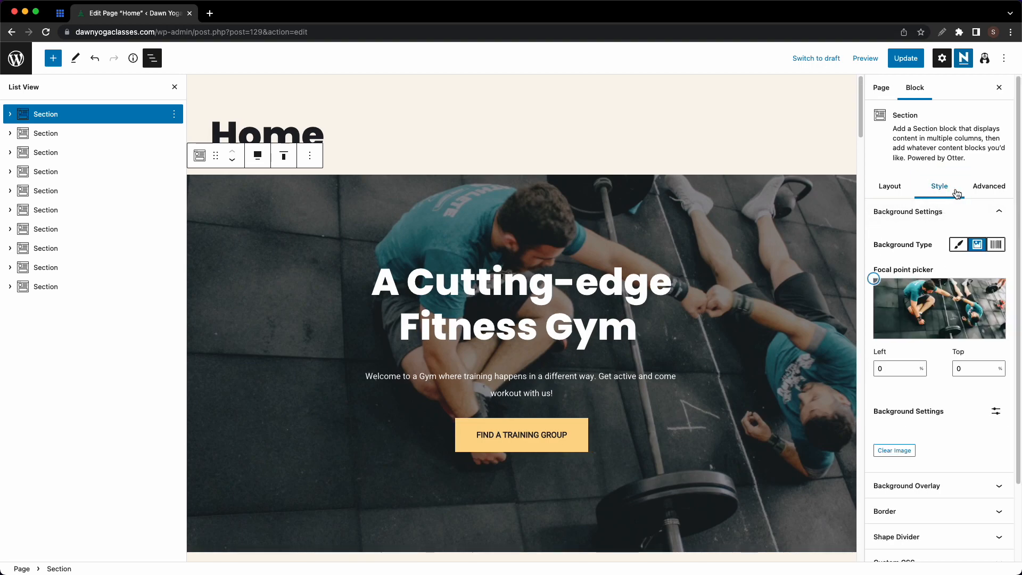
click(958, 245)
click(905, 336)
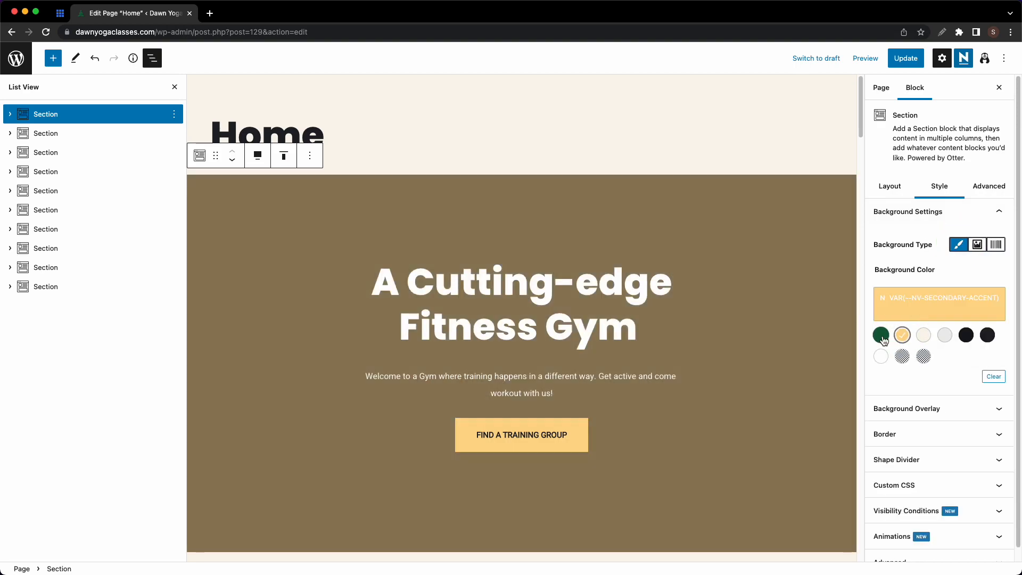
click(885, 337)
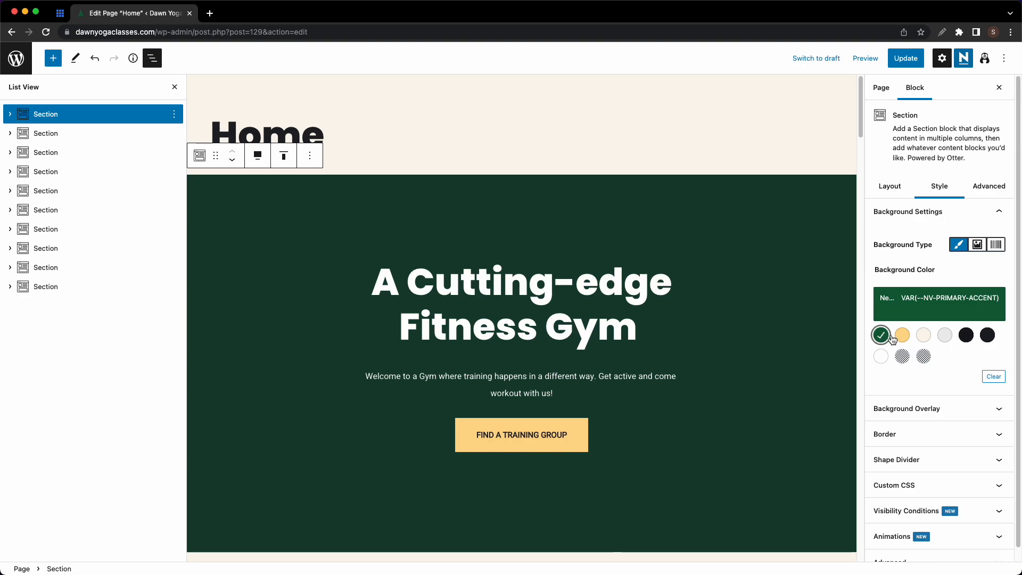
click(978, 244)
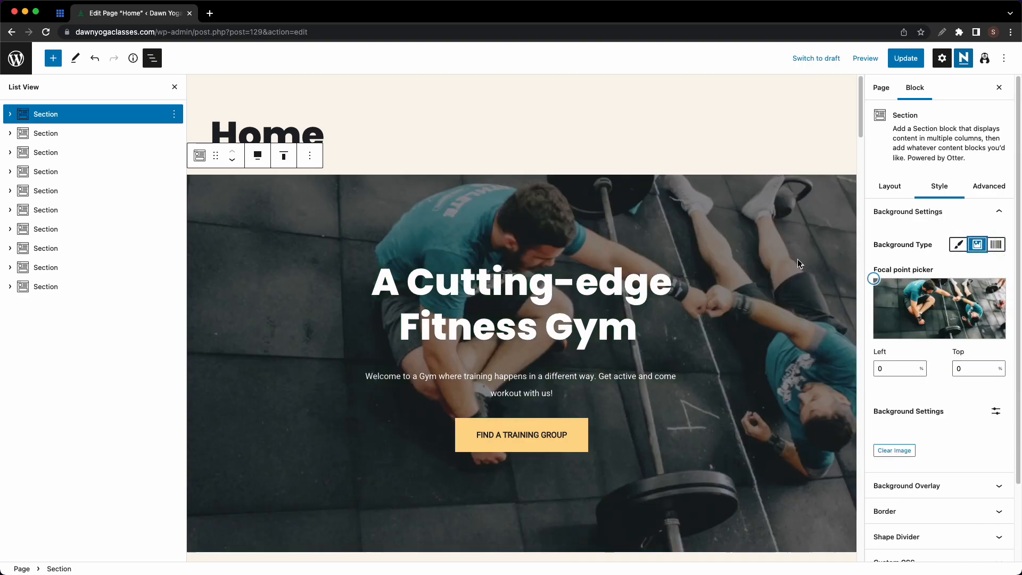
- Apply a purple gradient preset to the hero and darken its left stop to brownish gold
click(997, 247)
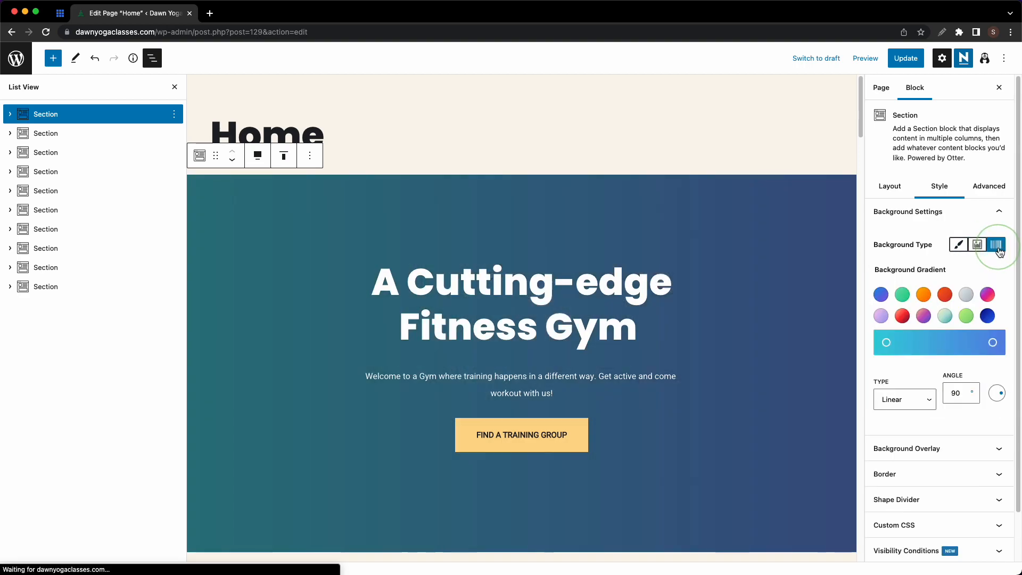
click(924, 294)
click(945, 296)
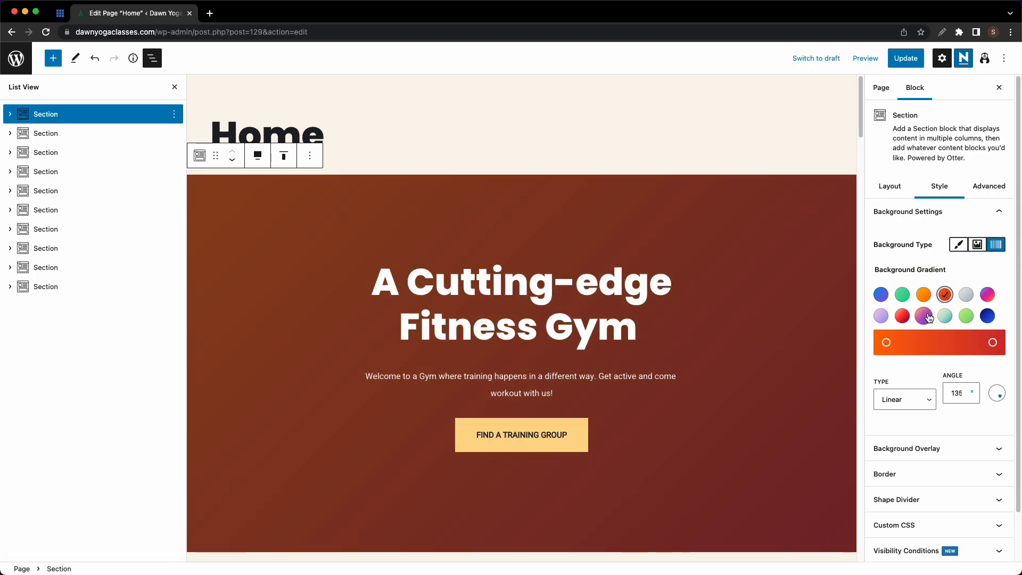
click(925, 317)
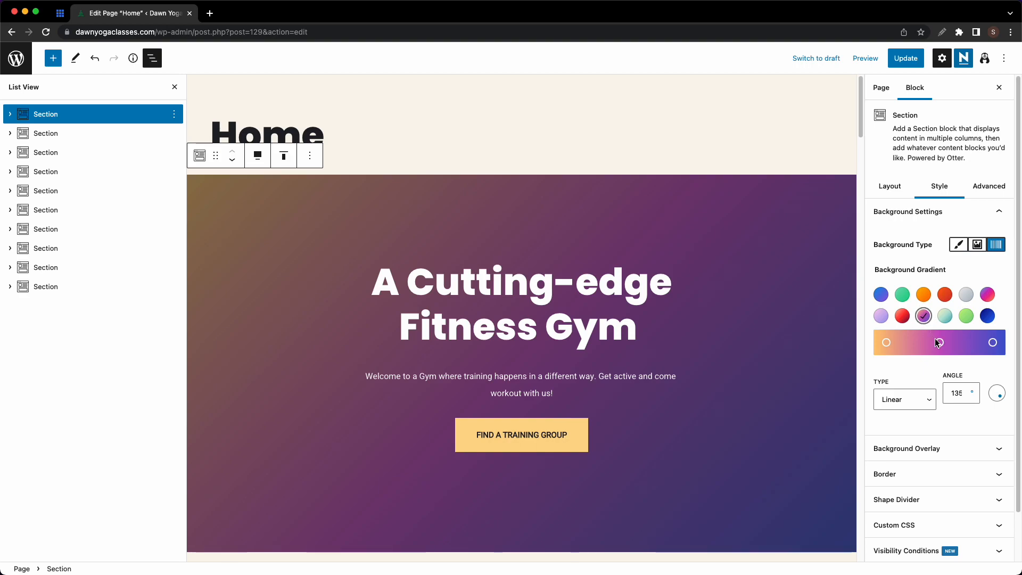
click(886, 342)
drag(893, 209, 921, 168)
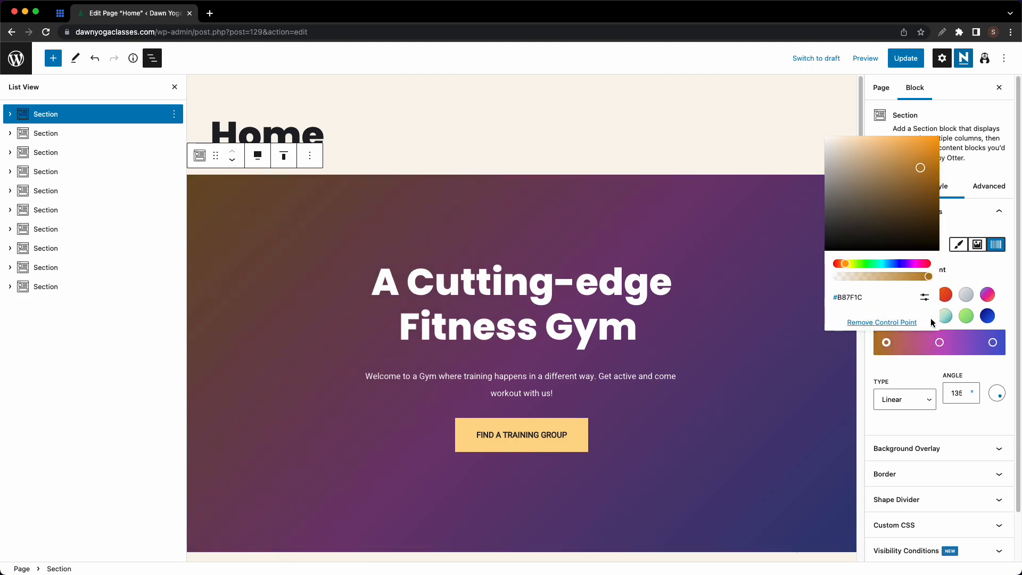
click(916, 343)
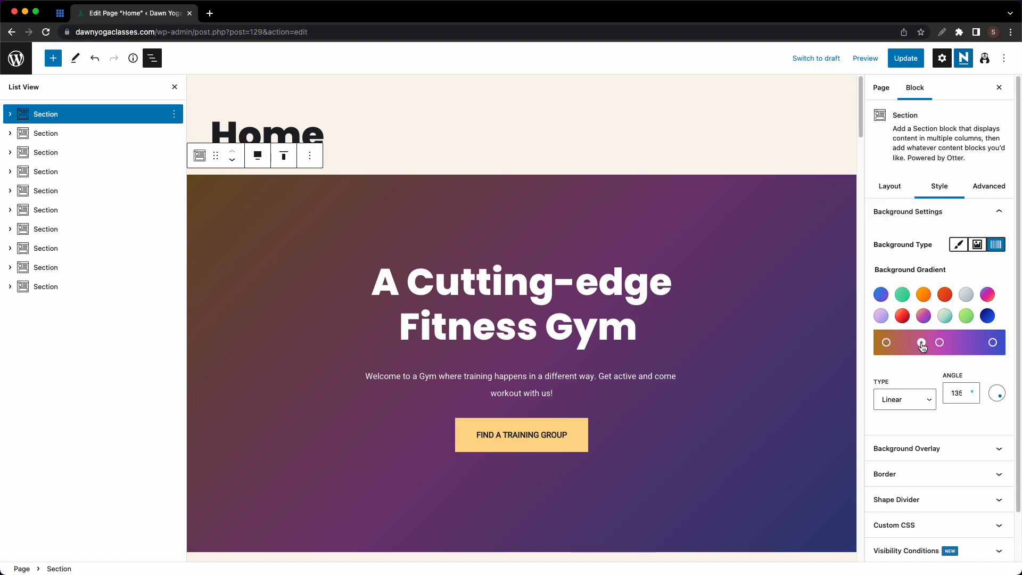
- Add a deep green stop, angle the gradient at 260°, make it radial, then revert to an image
click(919, 344)
click(930, 269)
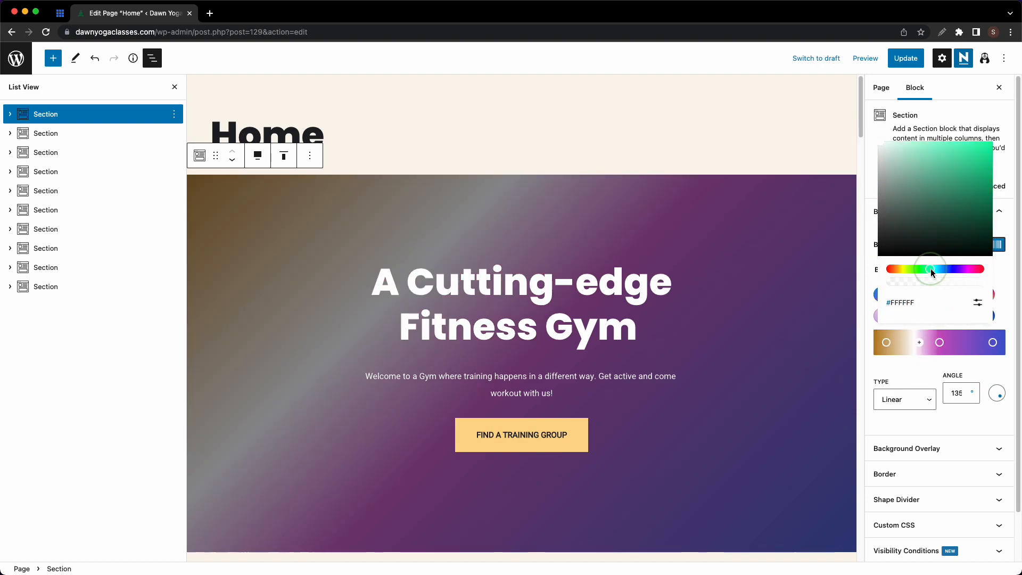
drag(952, 223, 962, 183)
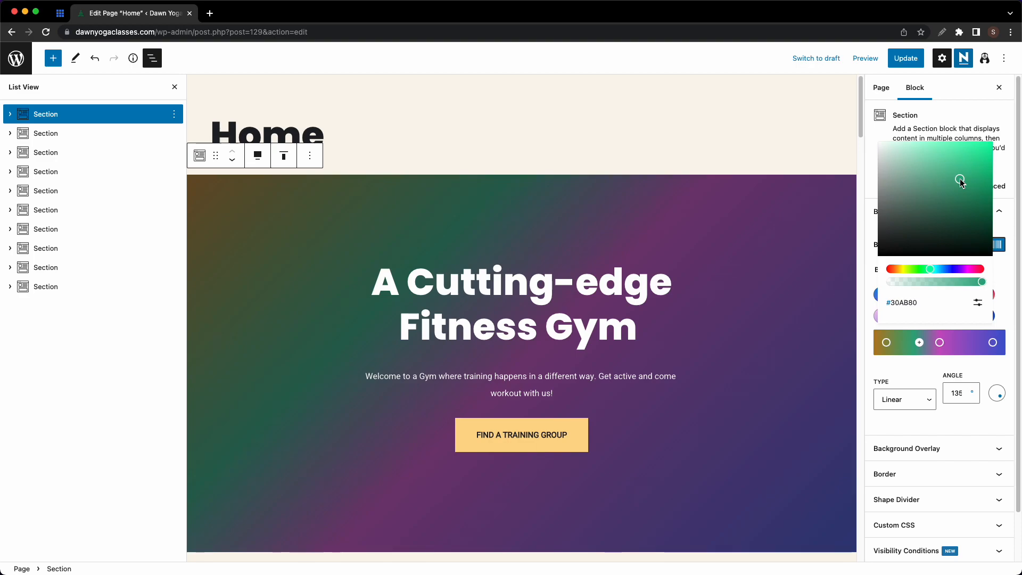
drag(1003, 392, 994, 395)
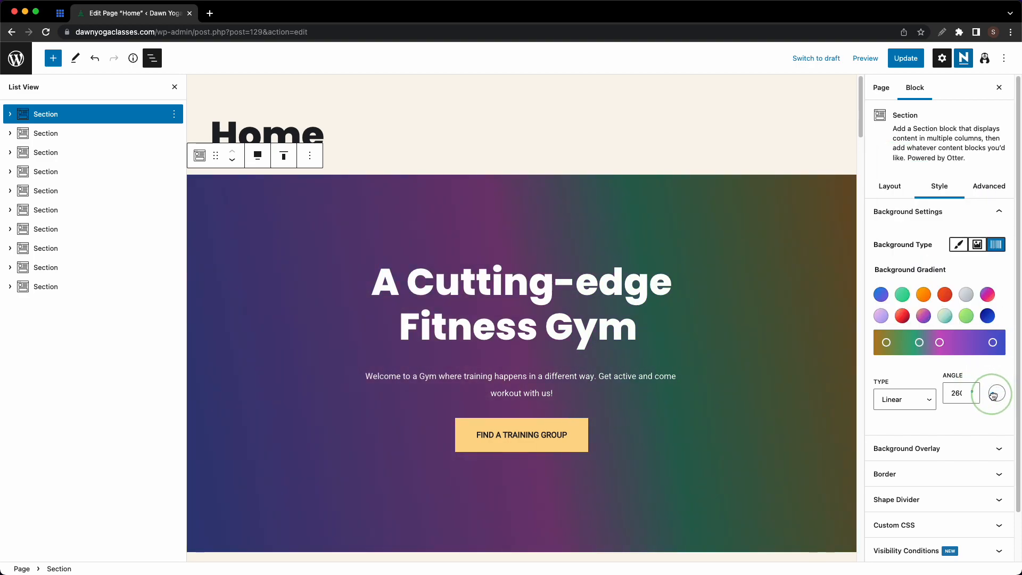
click(930, 403)
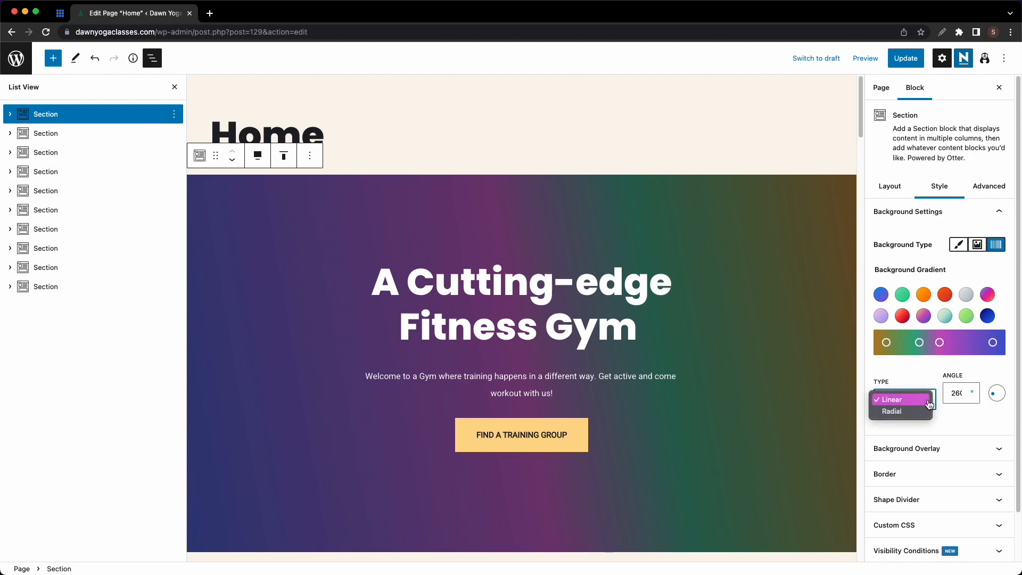
click(898, 413)
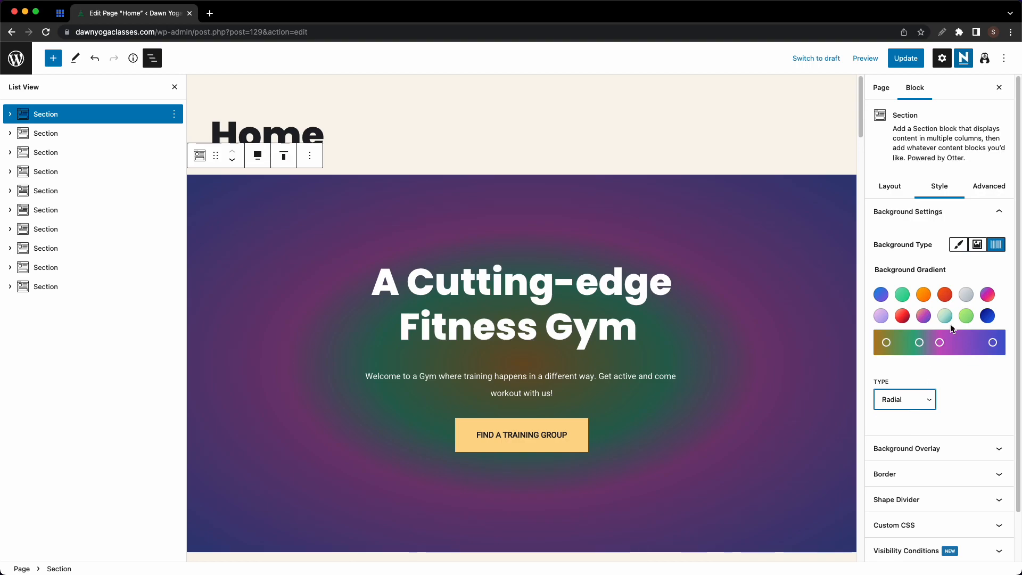
click(981, 246)
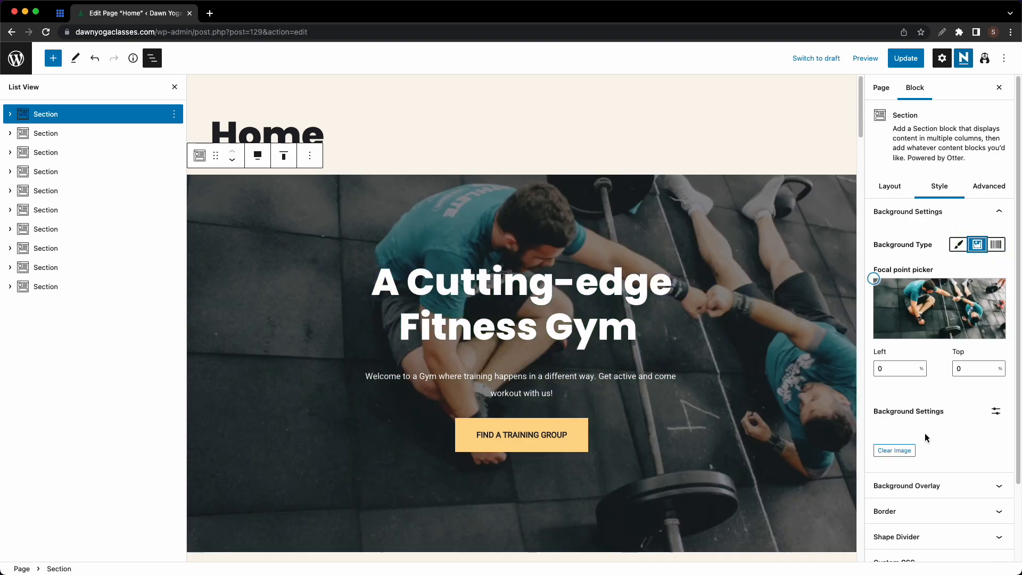
- Clear the gym photo, upload Hero Image.jpg, and set the meditation photo as the background
click(896, 450)
click(924, 341)
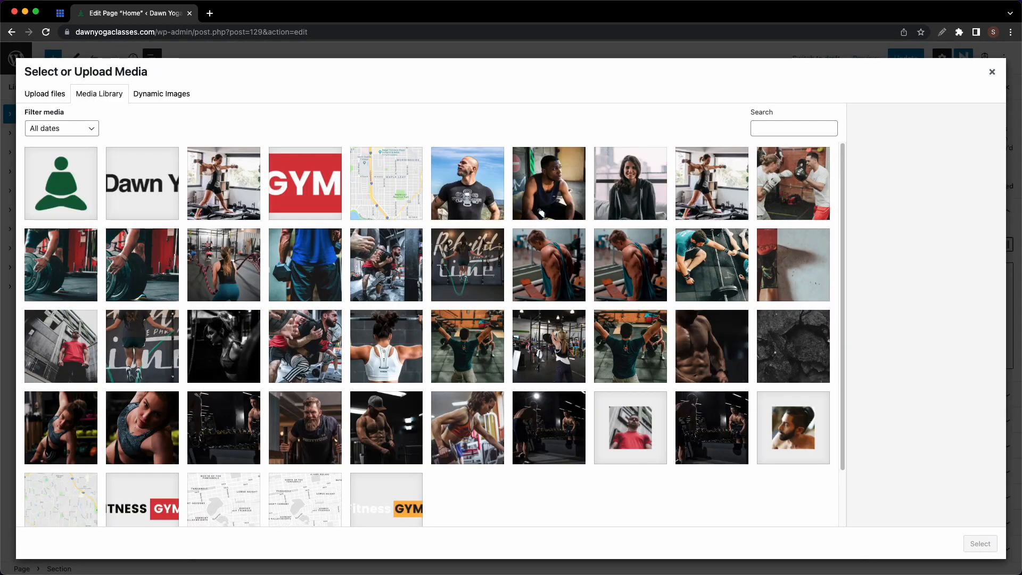
key(super+Tab)
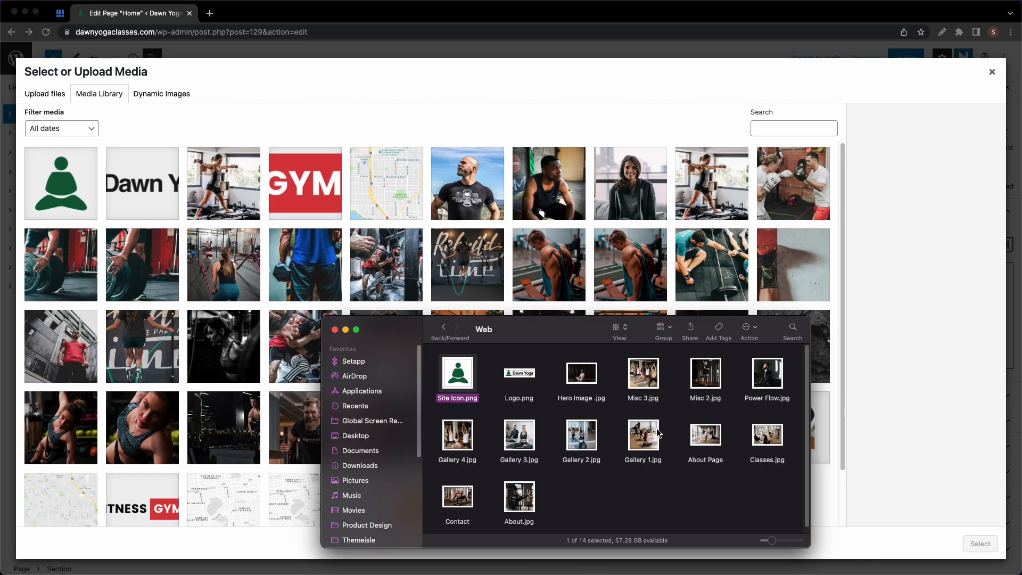
drag(592, 391, 450, 202)
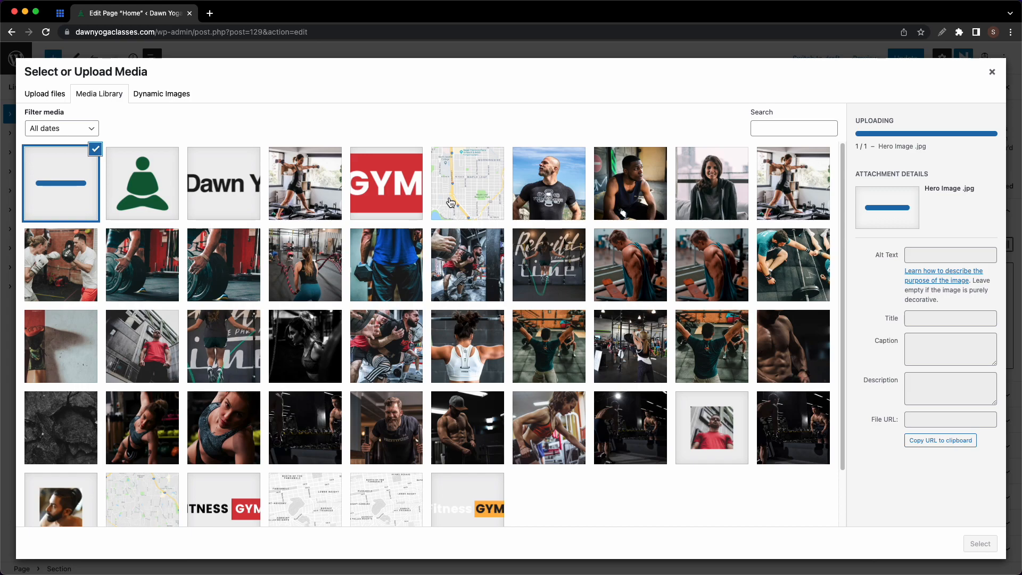
click(991, 72)
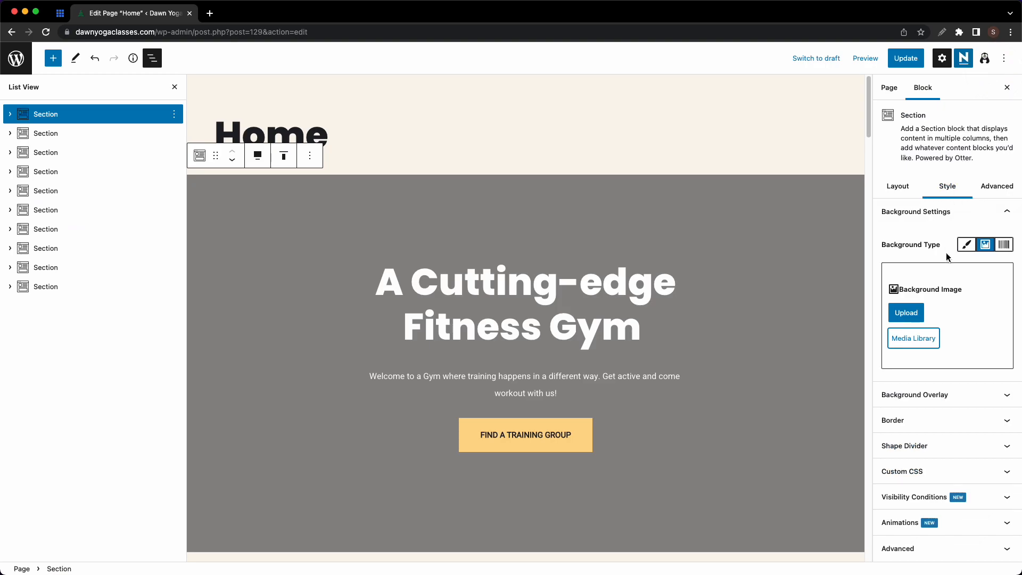
click(934, 335)
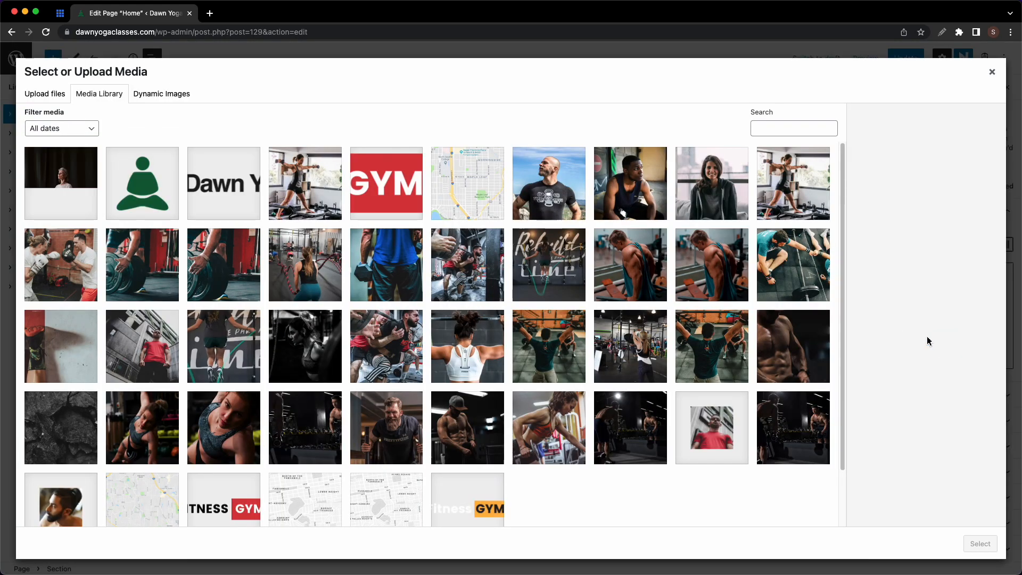
click(97, 189)
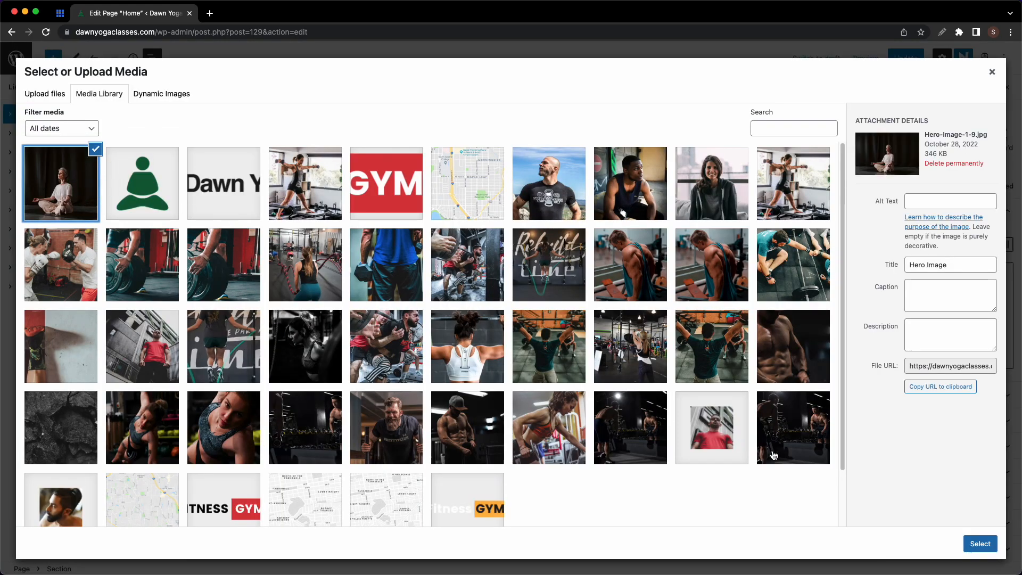
click(981, 543)
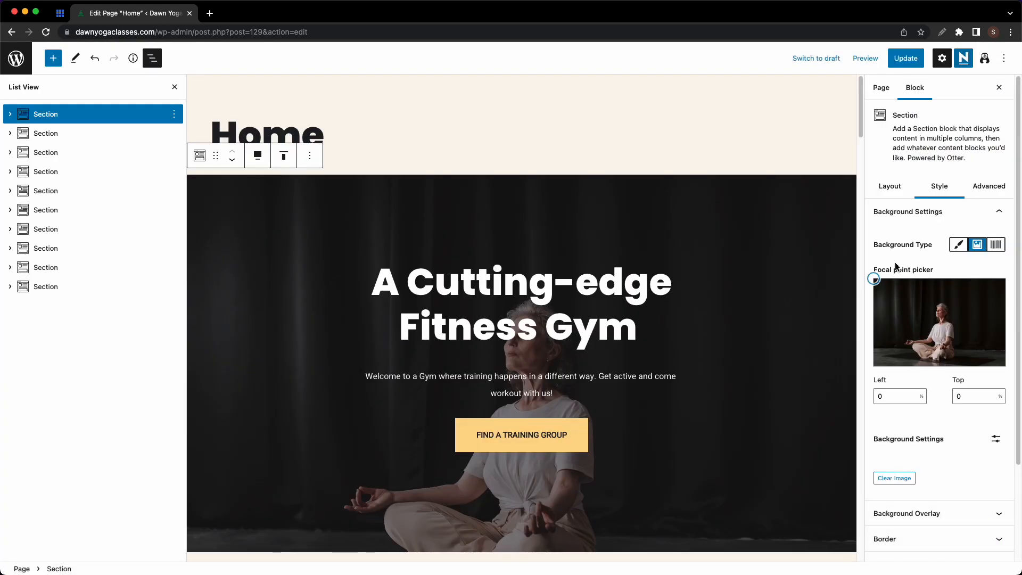
- Centre the focal point on the woman and set background to Fixed, No-repeat and Cover
mouse_move(878, 279)
mouse_down()
mouse_move(936, 297)
mouse_move(946, 330)
mouse_up()
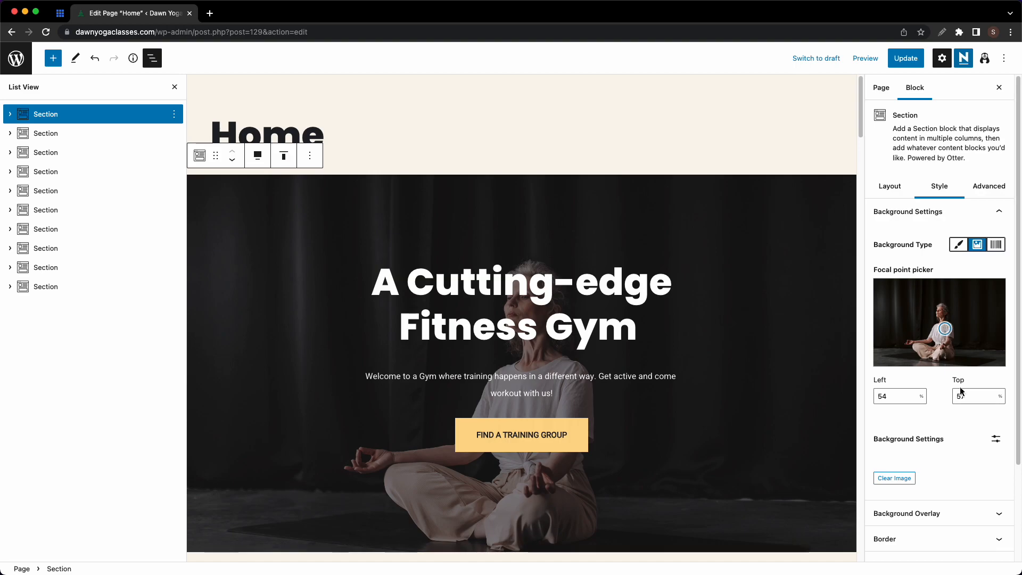
click(995, 440)
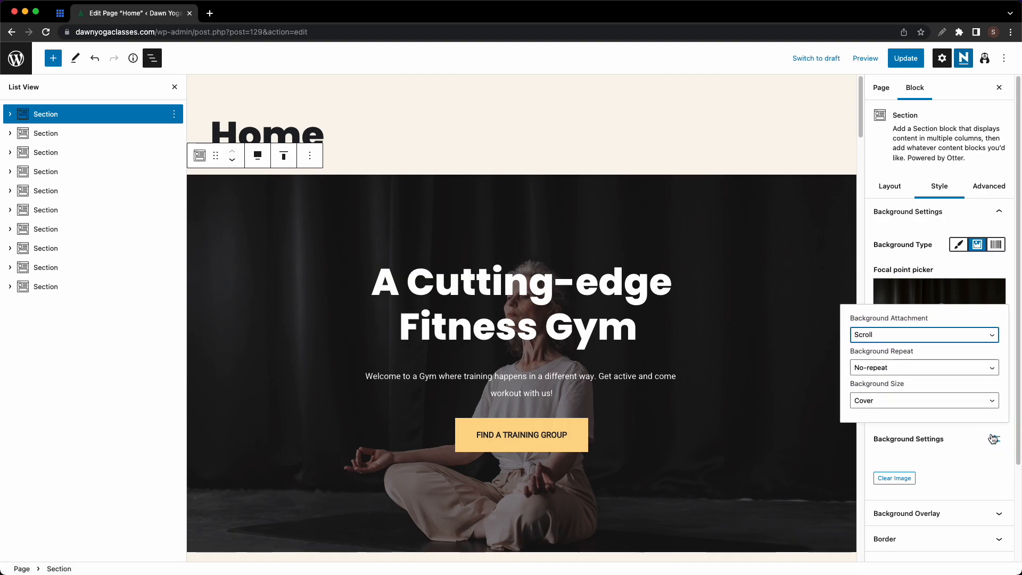
click(899, 335)
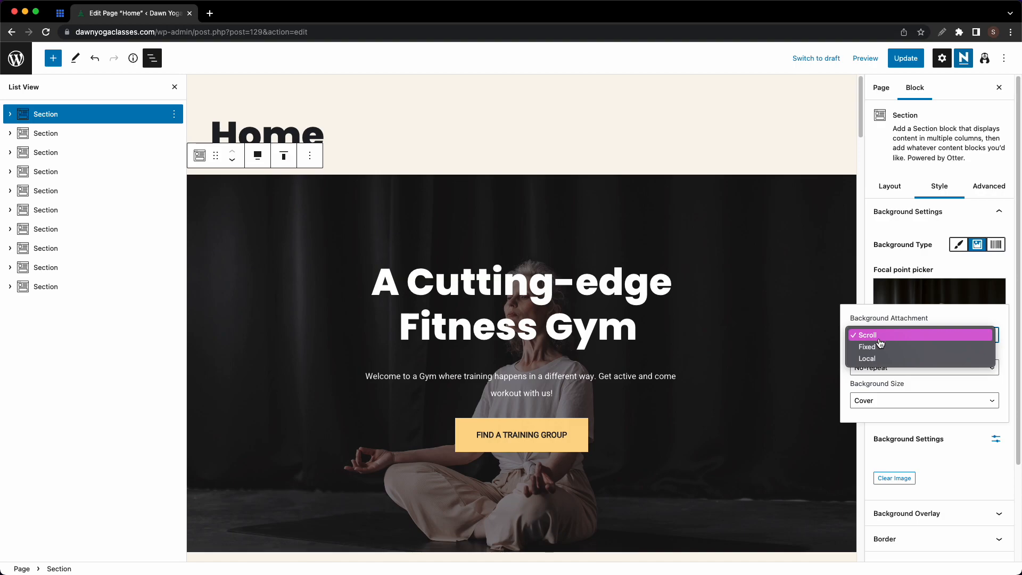
click(864, 345)
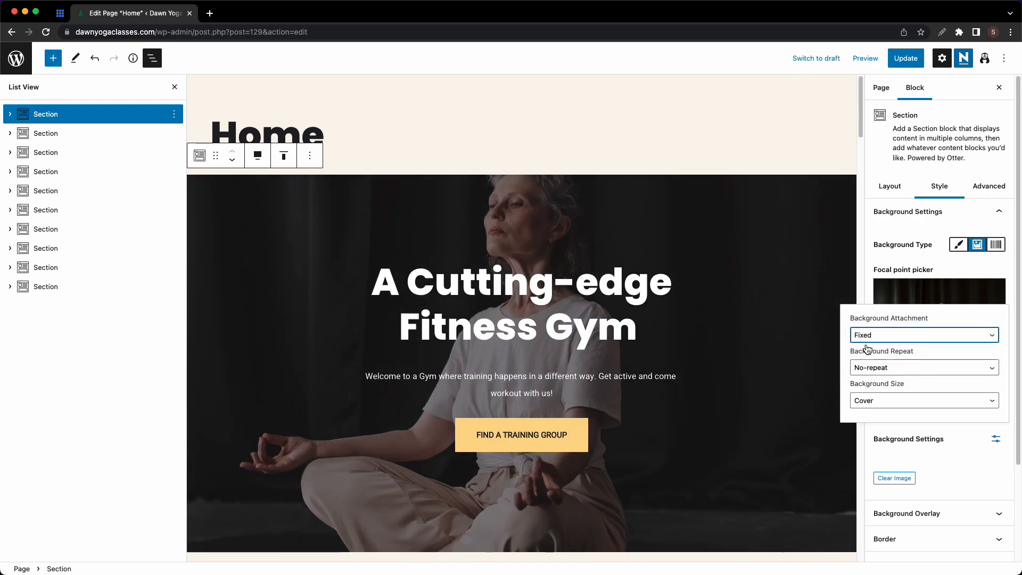
click(875, 370)
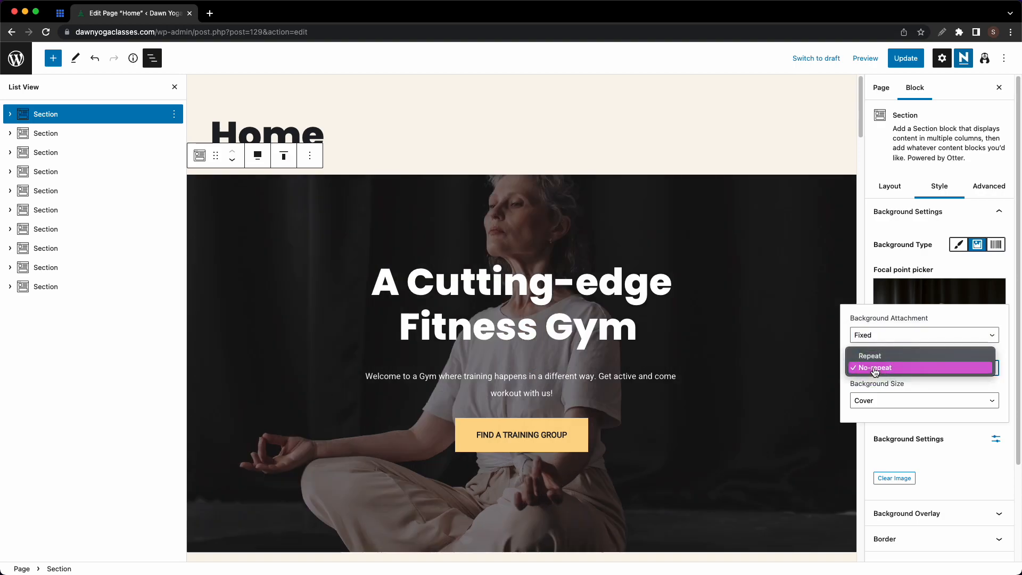
click(875, 369)
click(925, 403)
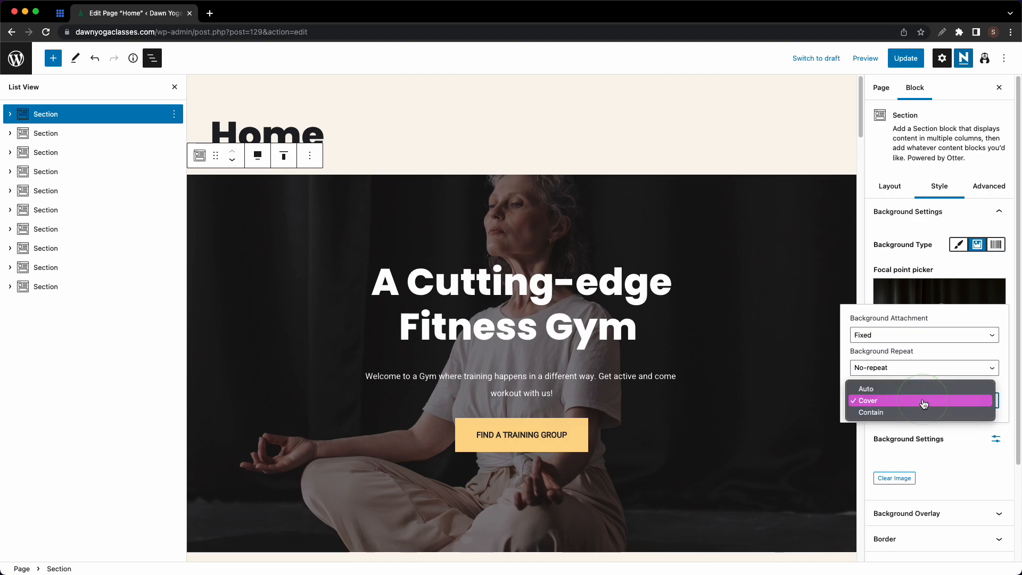
click(924, 403)
click(959, 445)
scroll(958, 447, down, 2)
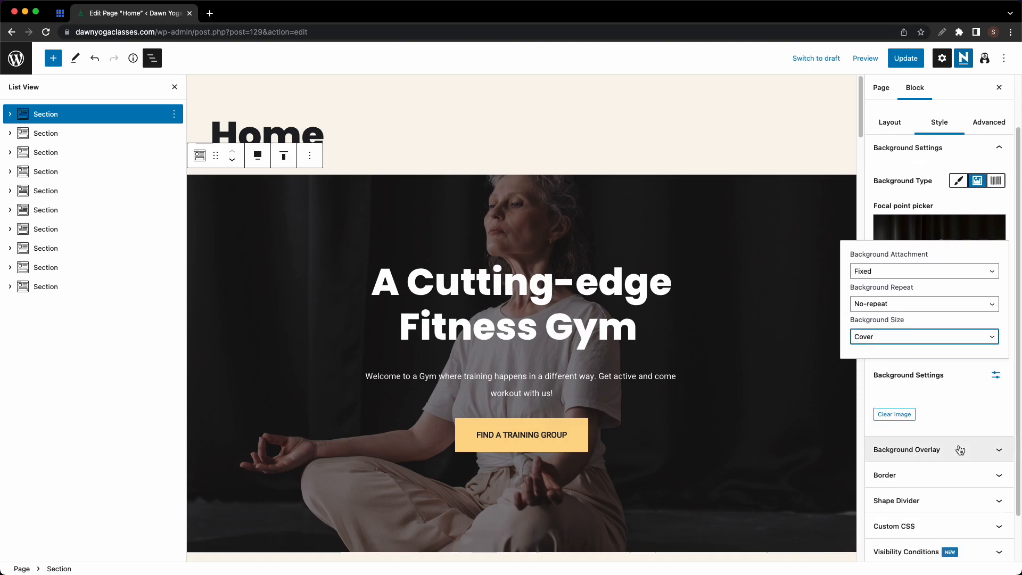
click(968, 449)
- Try yellow and green overlay tints on the hero with lowered opacity
scroll(953, 444, down, 4)
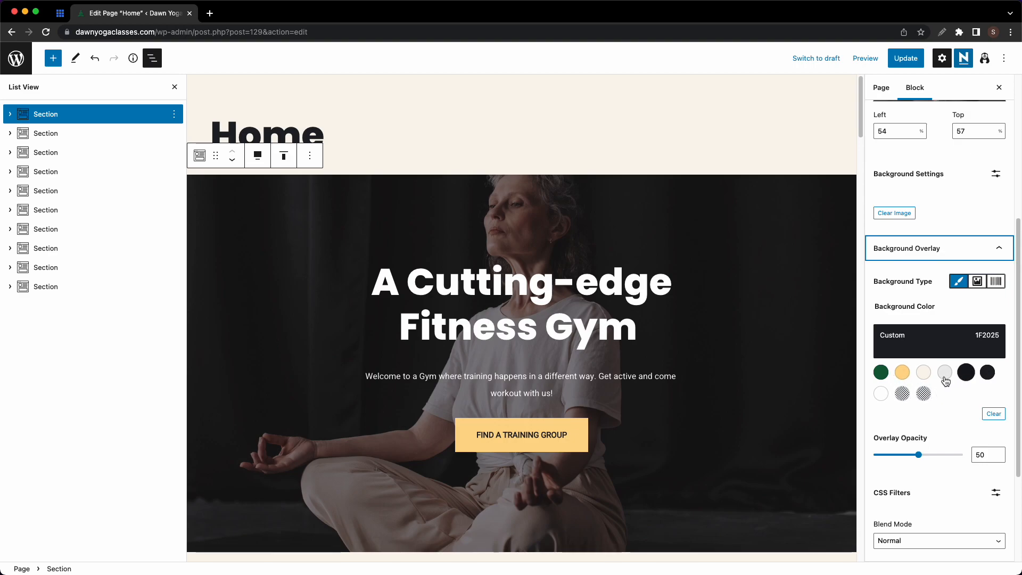
click(905, 375)
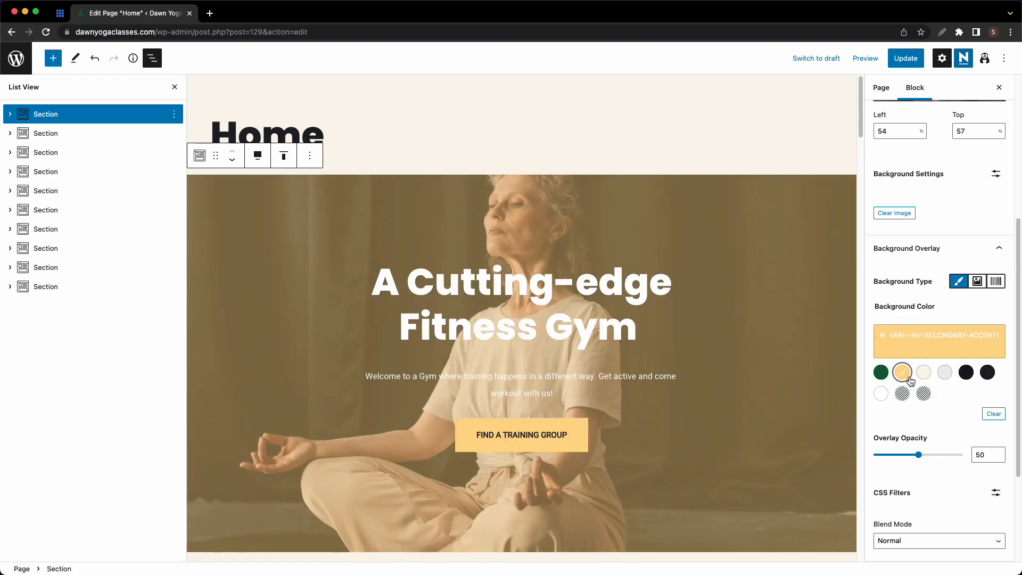
drag(919, 454, 892, 458)
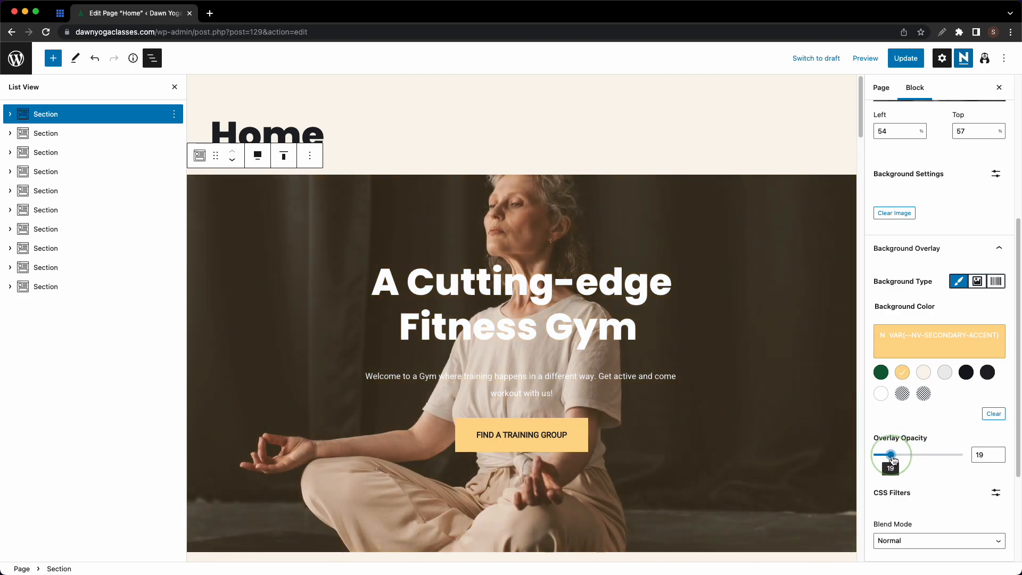
click(881, 372)
drag(893, 457, 888, 459)
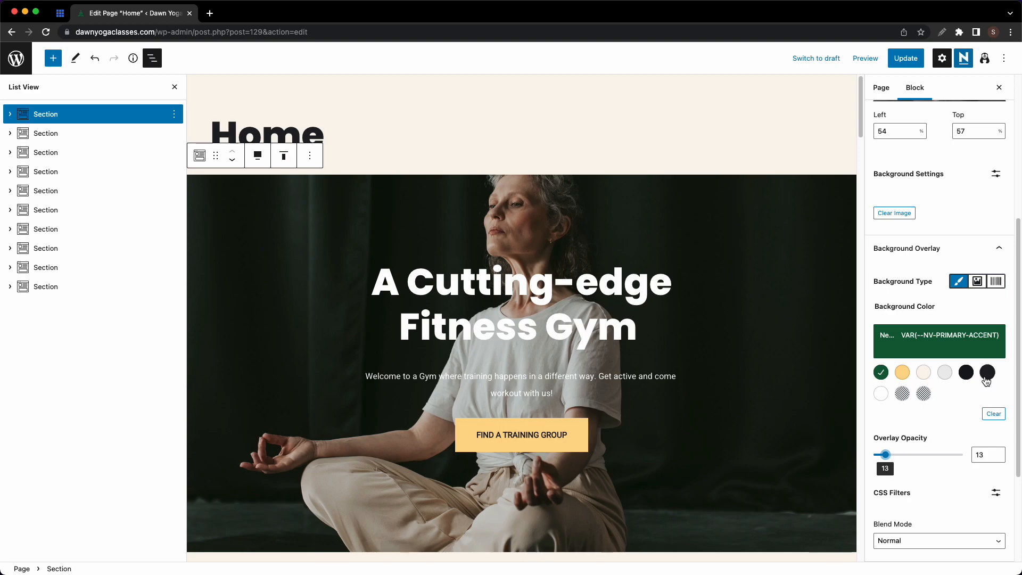
- Set the hero overlay to the dark background colour at 50% opacity
click(968, 375)
click(988, 372)
click(971, 373)
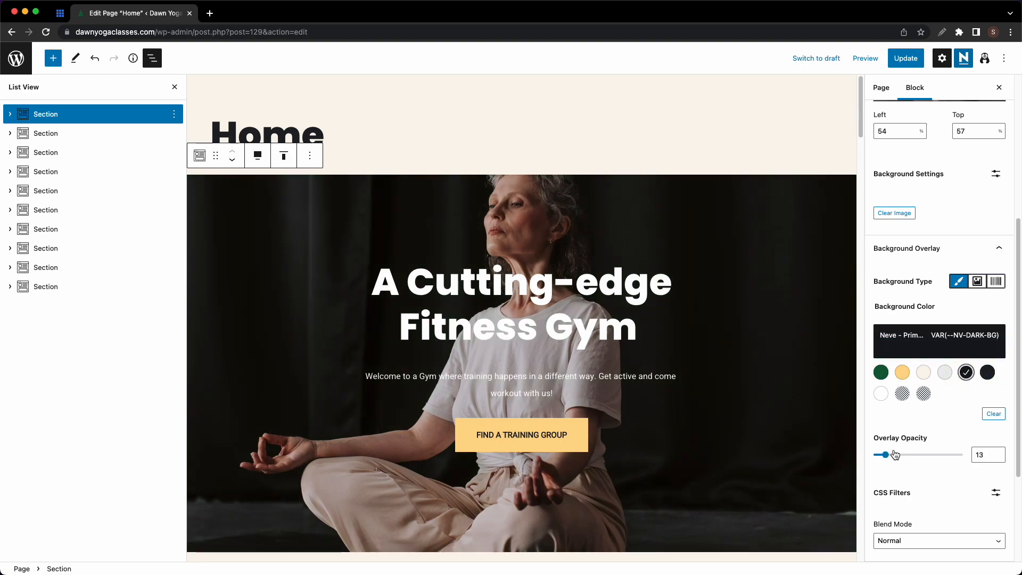
drag(886, 454, 920, 454)
click(984, 453)
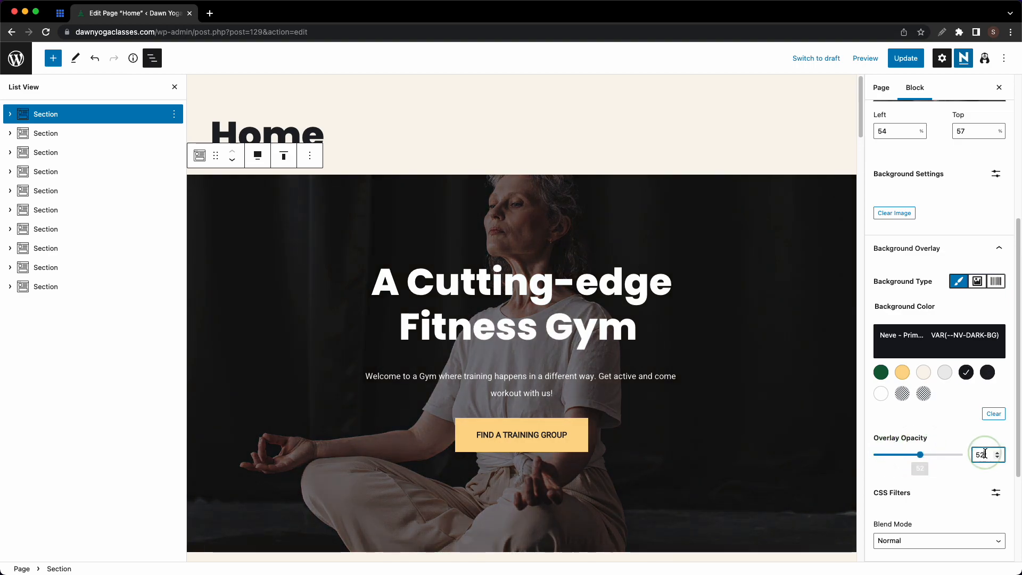
key(BackSpace)
text(0)
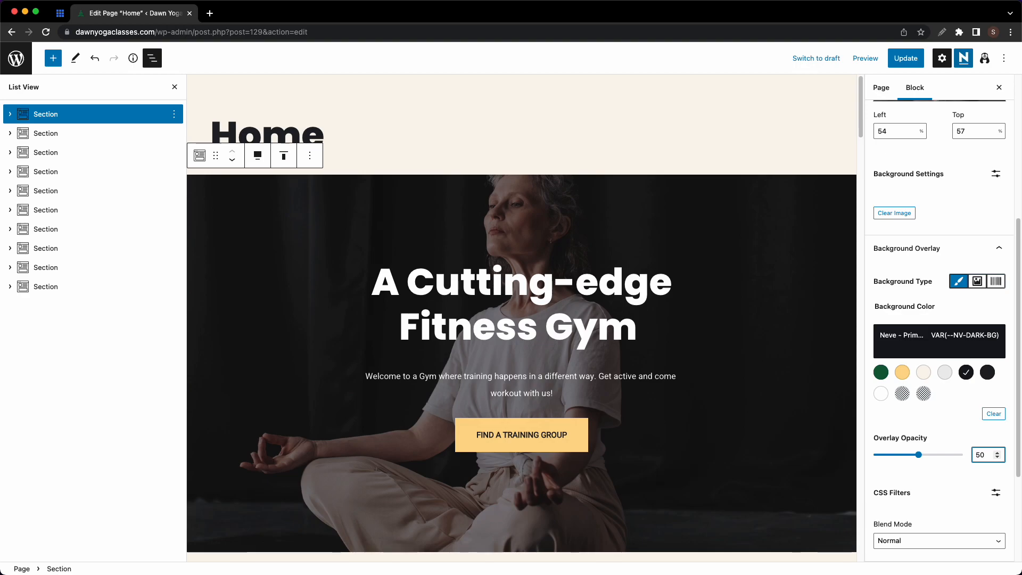
click(945, 478)
- Try adjusting the hero image's saturation under CSS Filters
scroll(945, 477, down, 2)
click(994, 428)
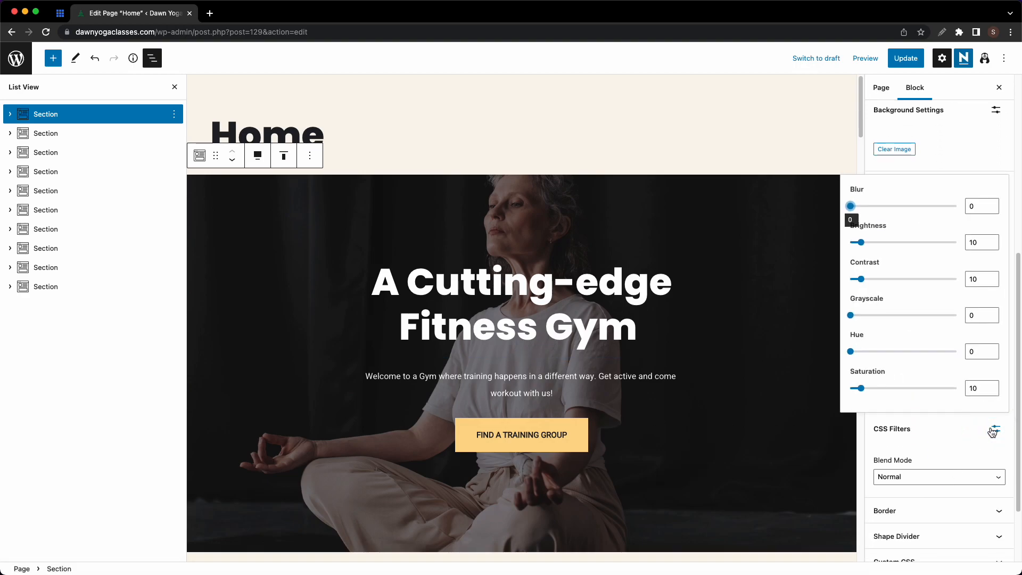
mouse_move(868, 392)
mouse_down()
mouse_move(941, 390)
mouse_move(861, 389)
mouse_up()
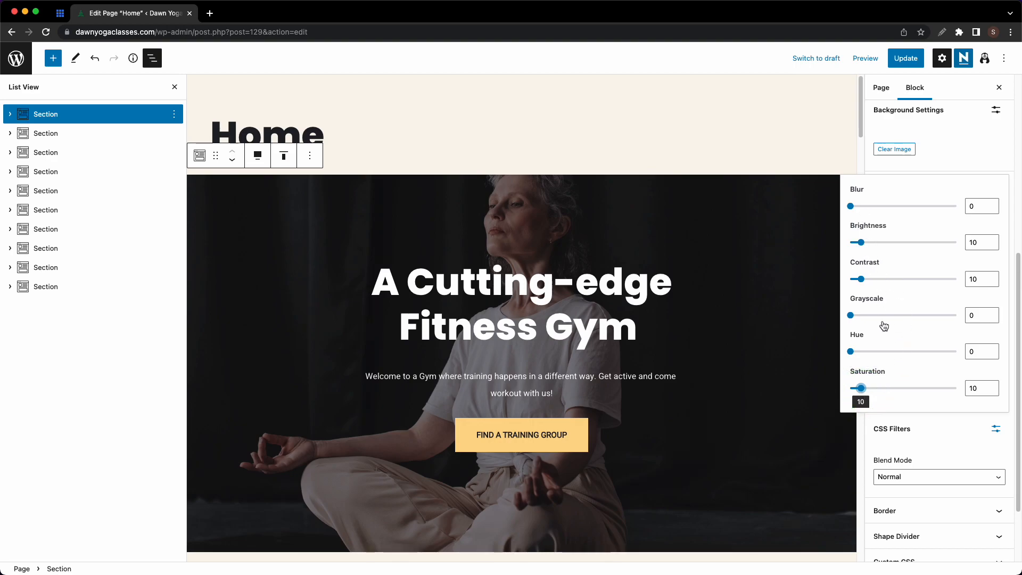
click(930, 442)
- Try Color Burn blend mode, revert to Normal, and start editing the border width
scroll(932, 436, down, 2)
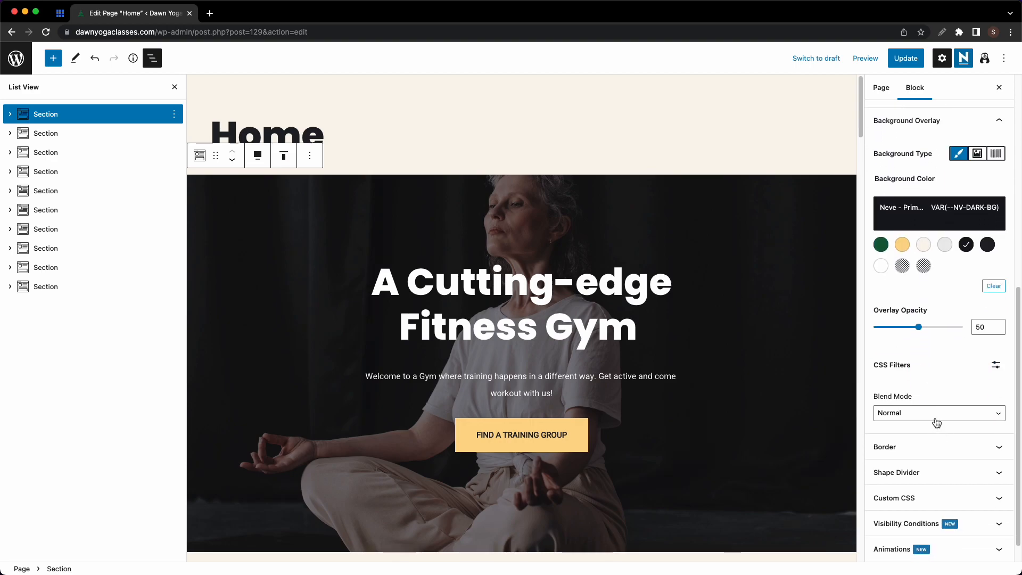
click(936, 416)
click(933, 494)
click(933, 413)
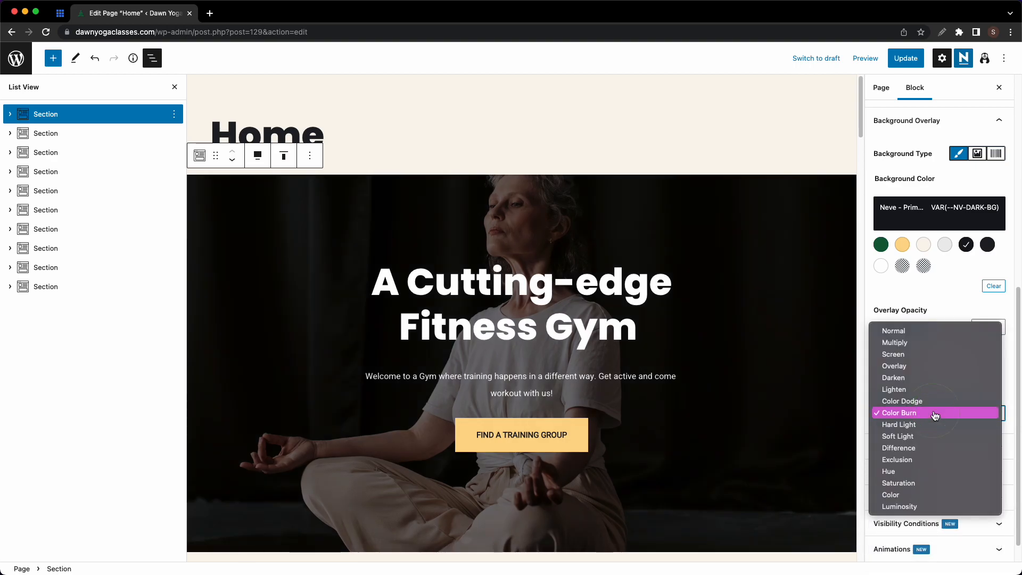
click(932, 332)
scroll(929, 391, down, 1)
click(930, 421)
click(900, 336)
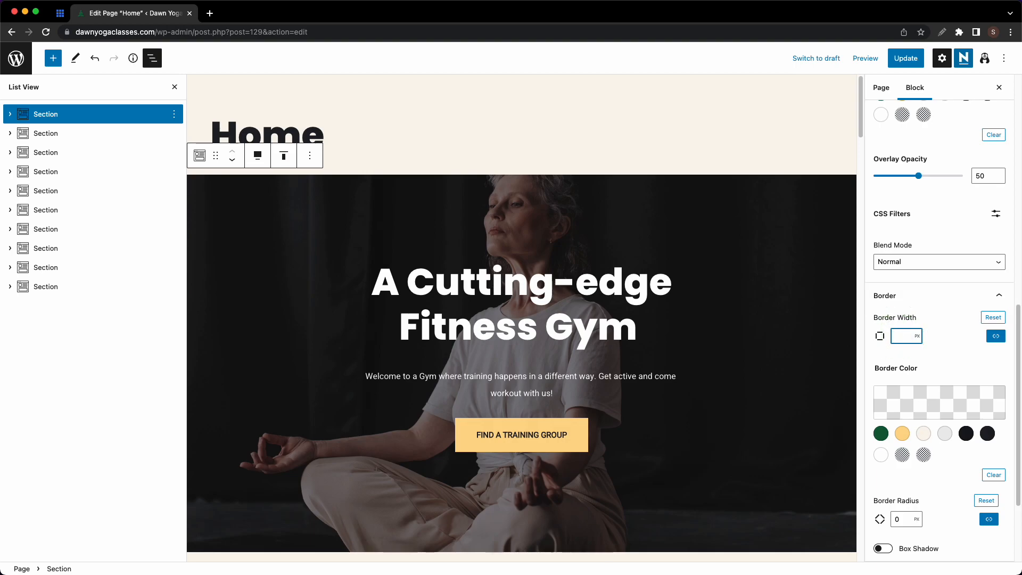
click(902, 414)
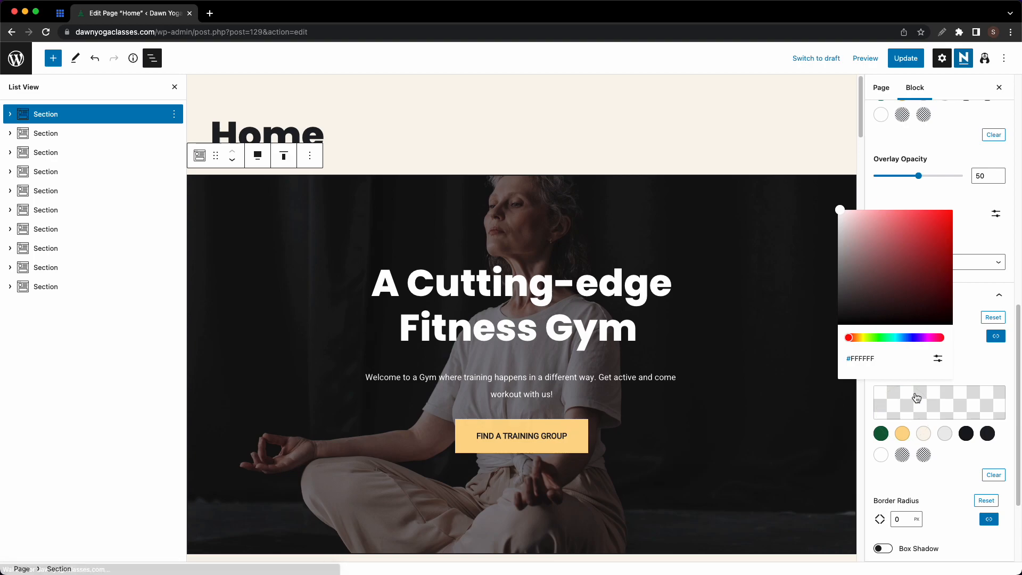
click(909, 433)
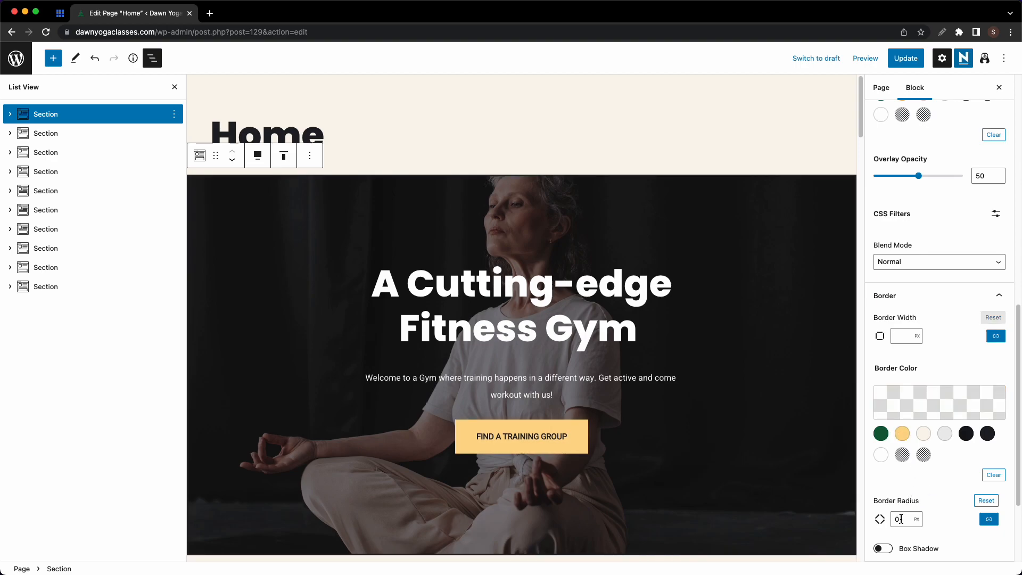
click(898, 519)
key(Return)
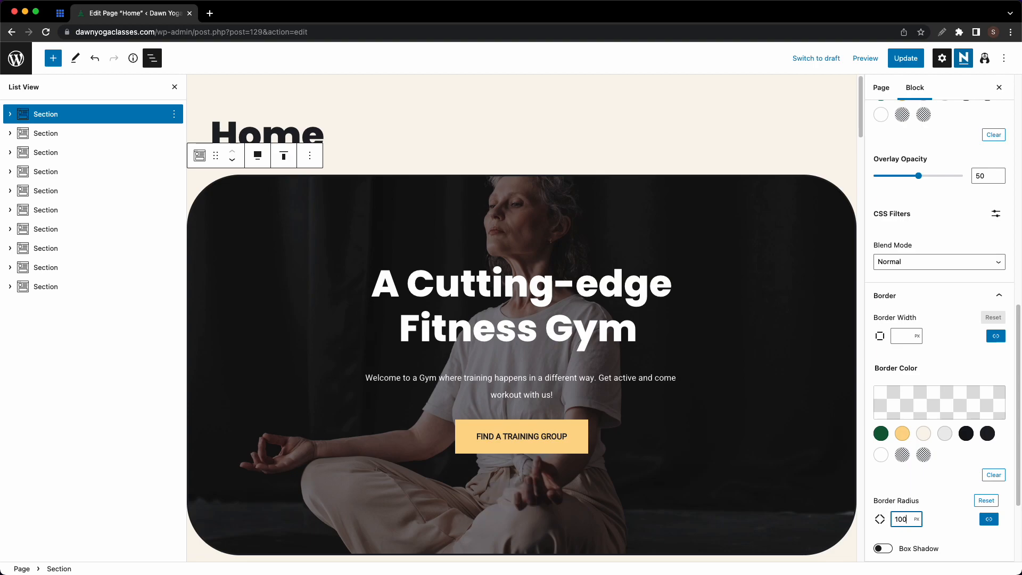
scroll(942, 510, down, 2)
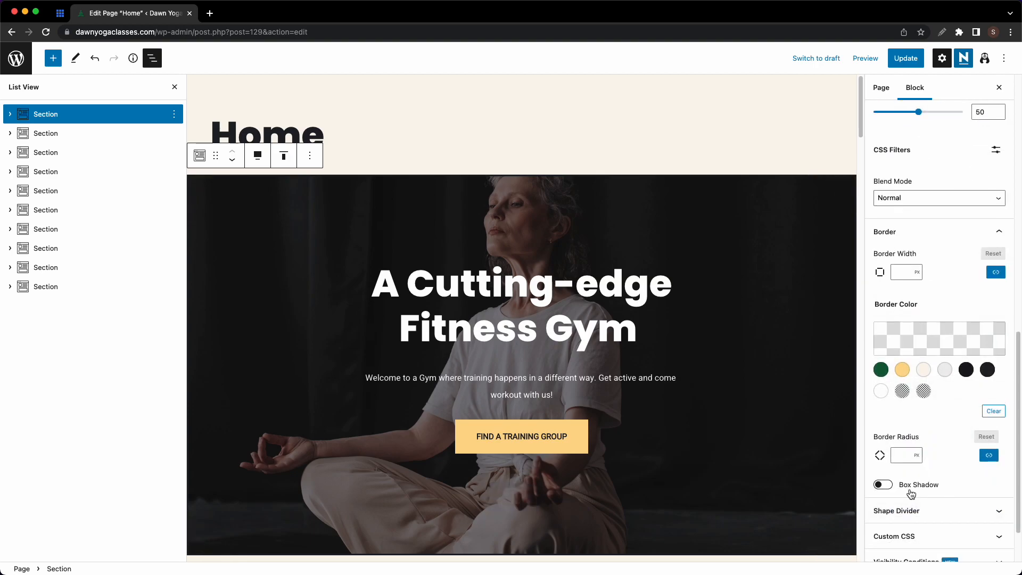
click(882, 485)
scroll(915, 487, down, 4)
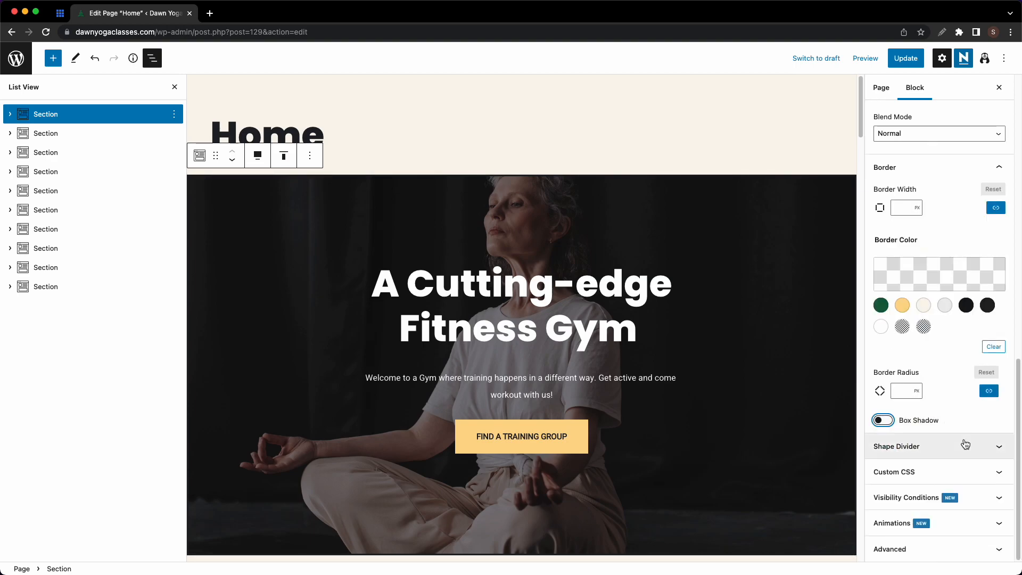
- Add a cream triangle shape divider to the bottom of the hero
click(961, 445)
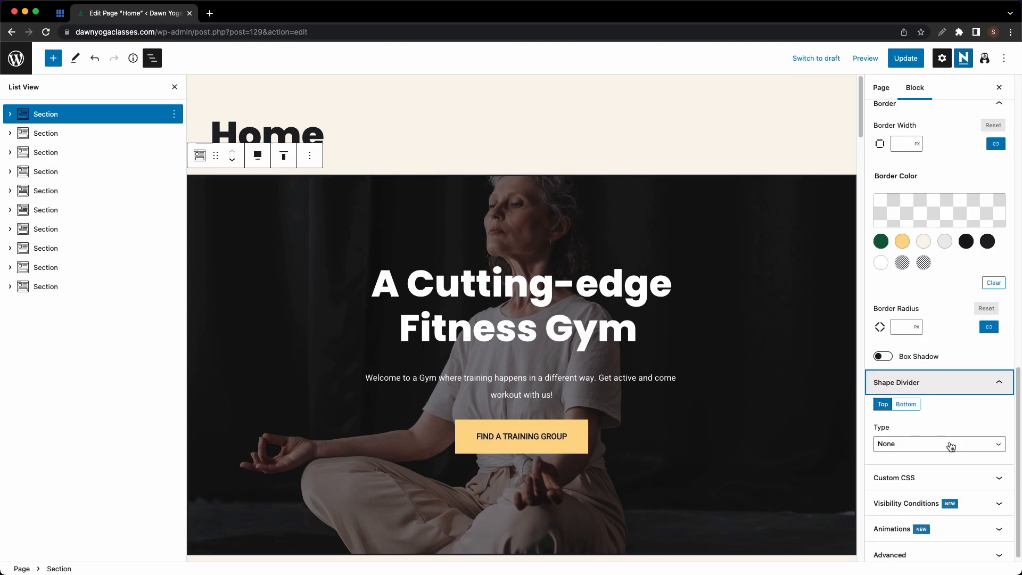
click(915, 406)
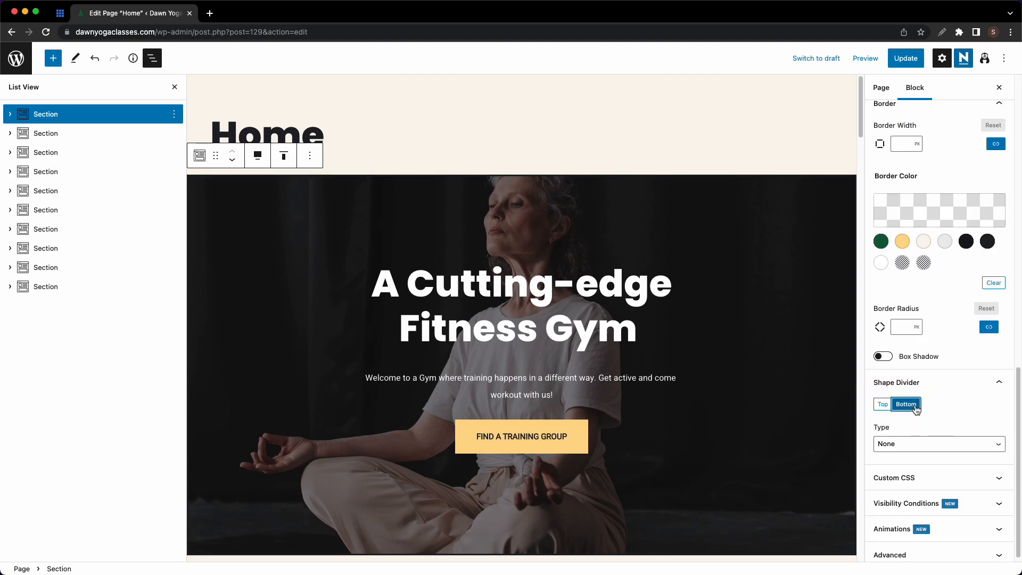
click(924, 444)
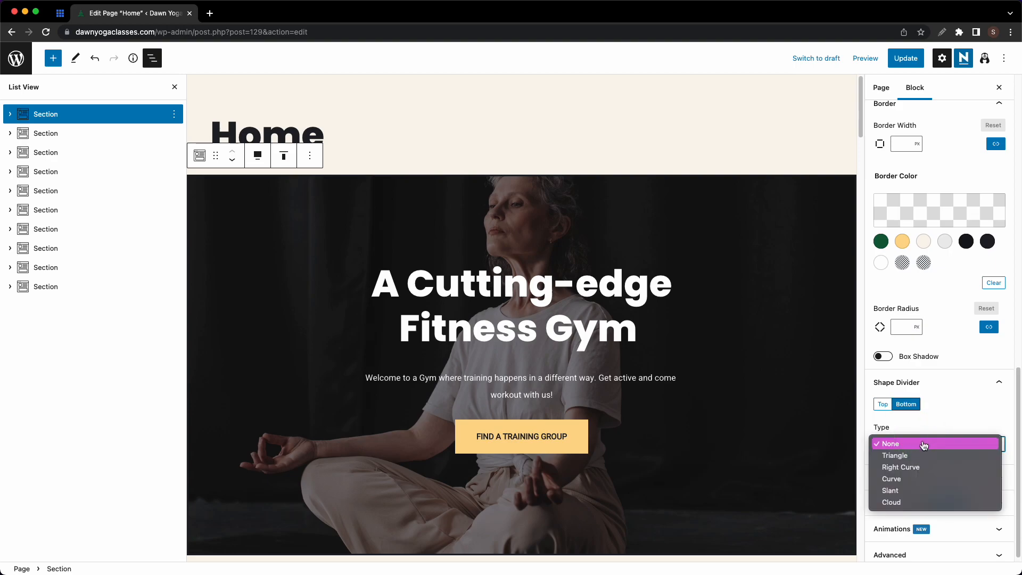
click(921, 455)
scroll(917, 439, down, 5)
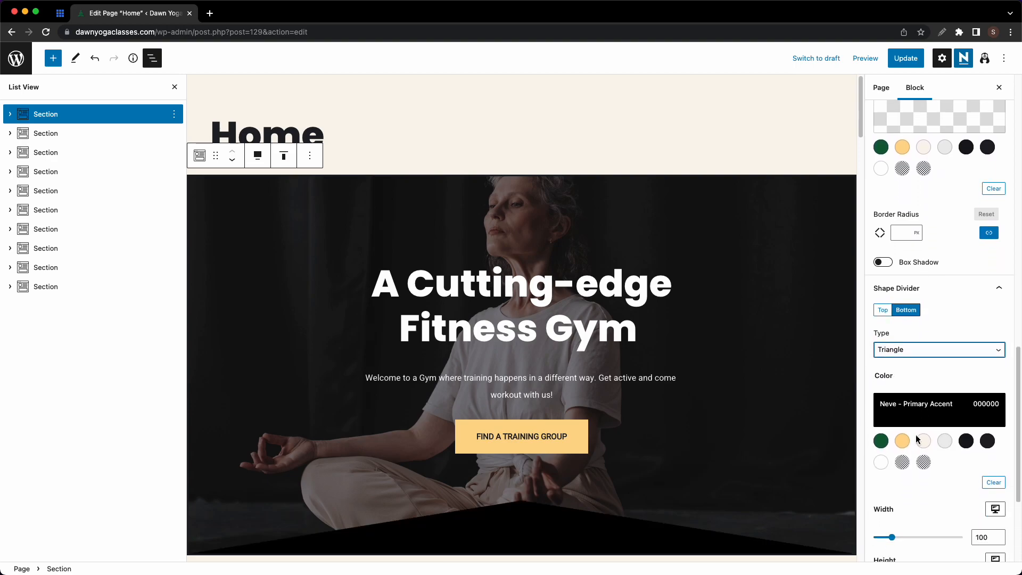
scroll(749, 428, down, 5)
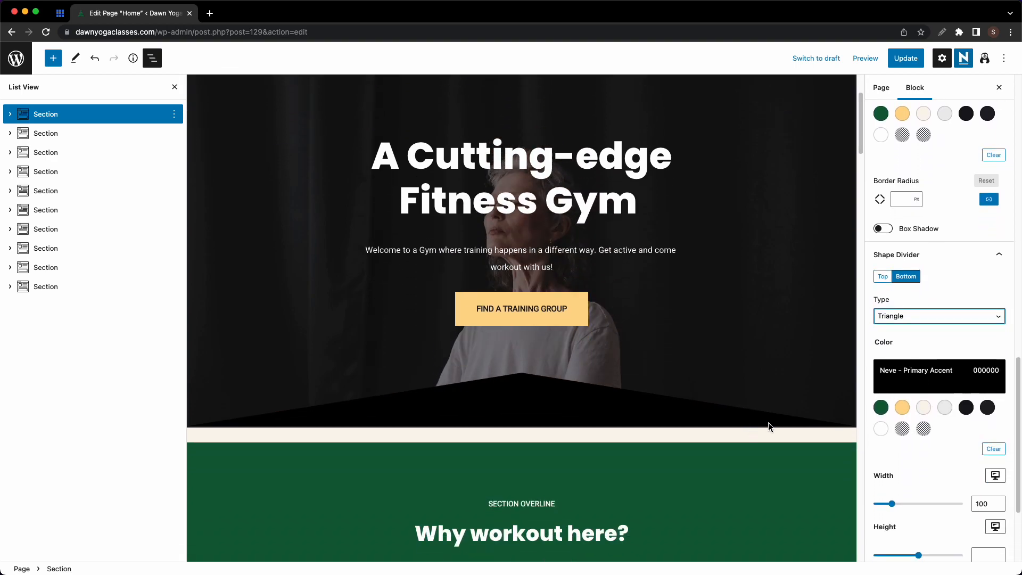
click(924, 409)
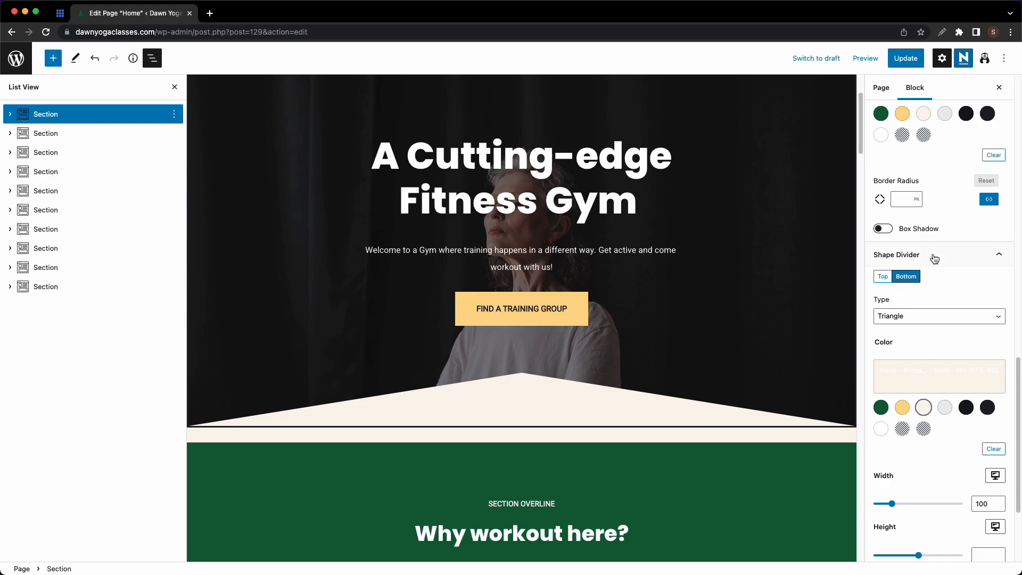
scroll(933, 256, up, 6)
- Set the hero's border width to 0
click(901, 211)
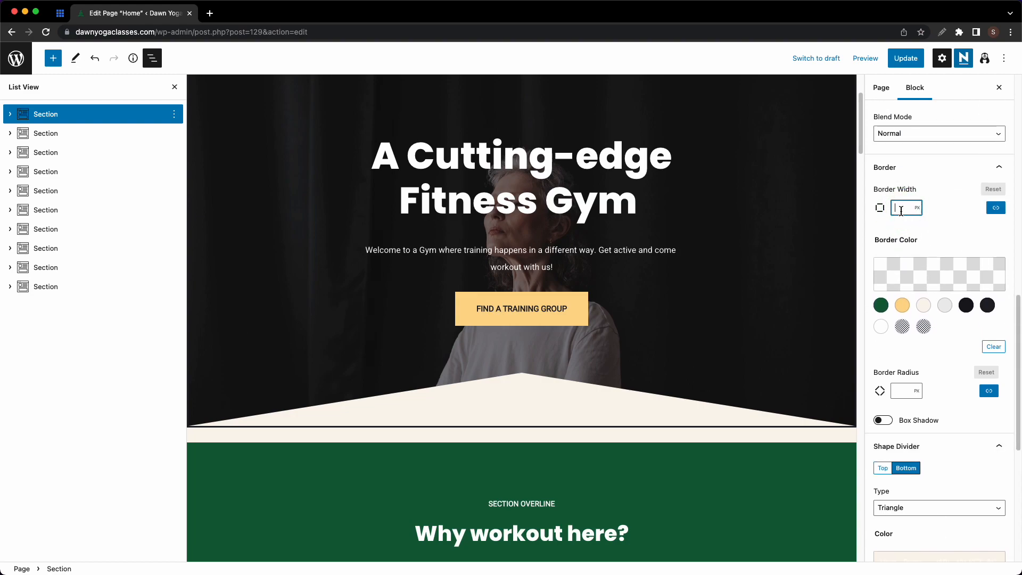
text(0)
key(Return)
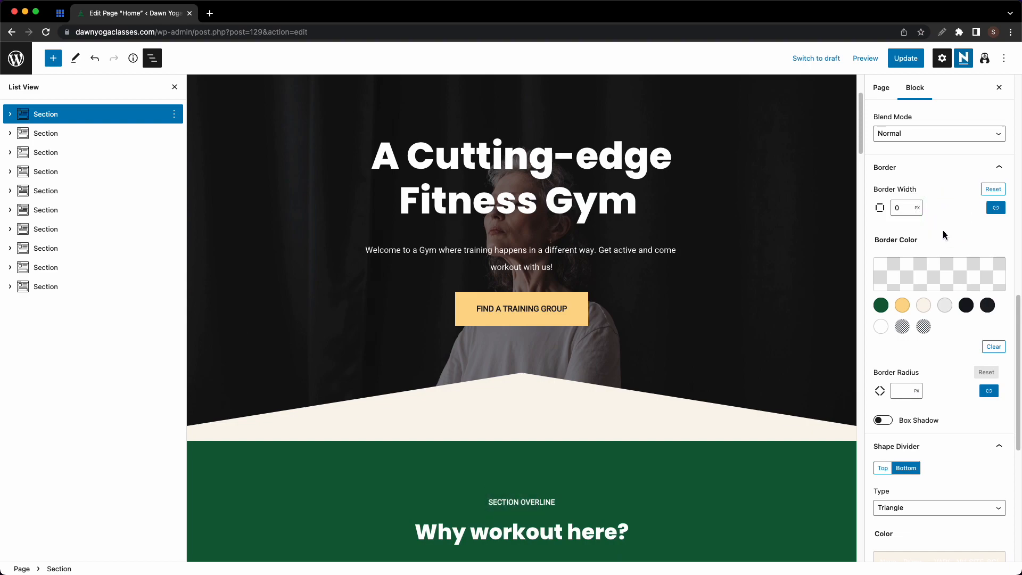
- Set the bottom divider type back to None
scroll(944, 247, down, 3)
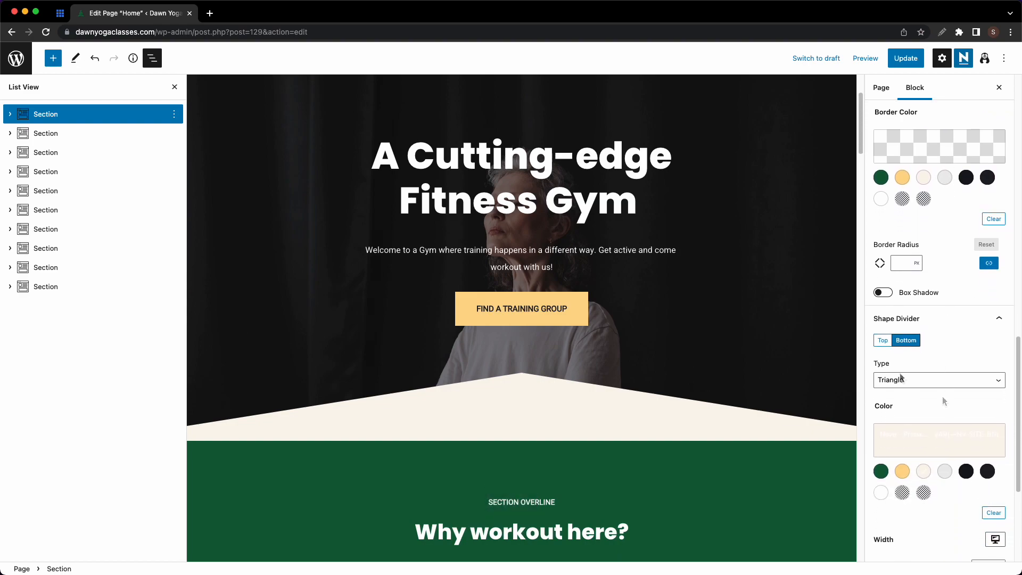
click(899, 380)
click(900, 365)
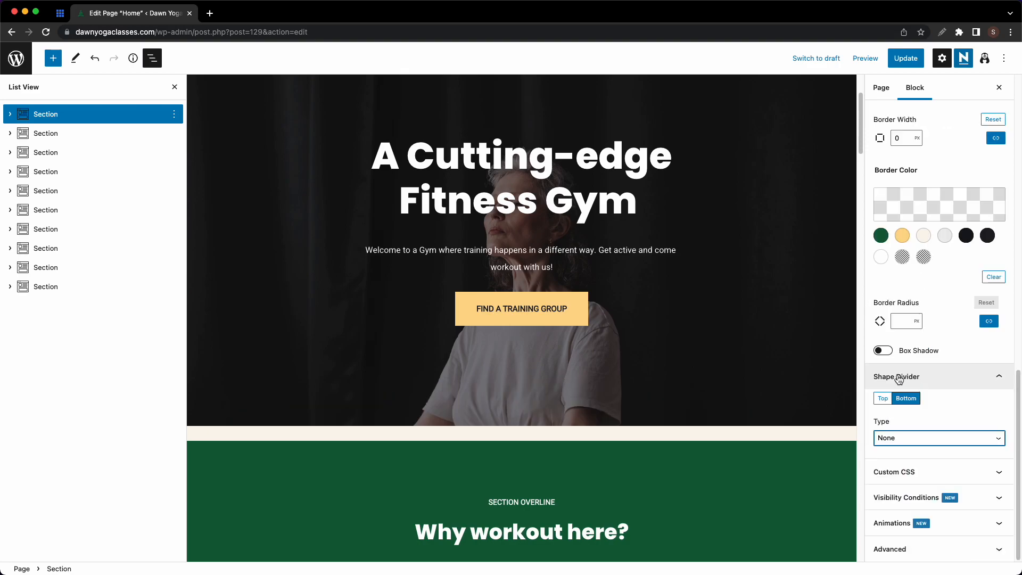
scroll(512, 341, down, 4)
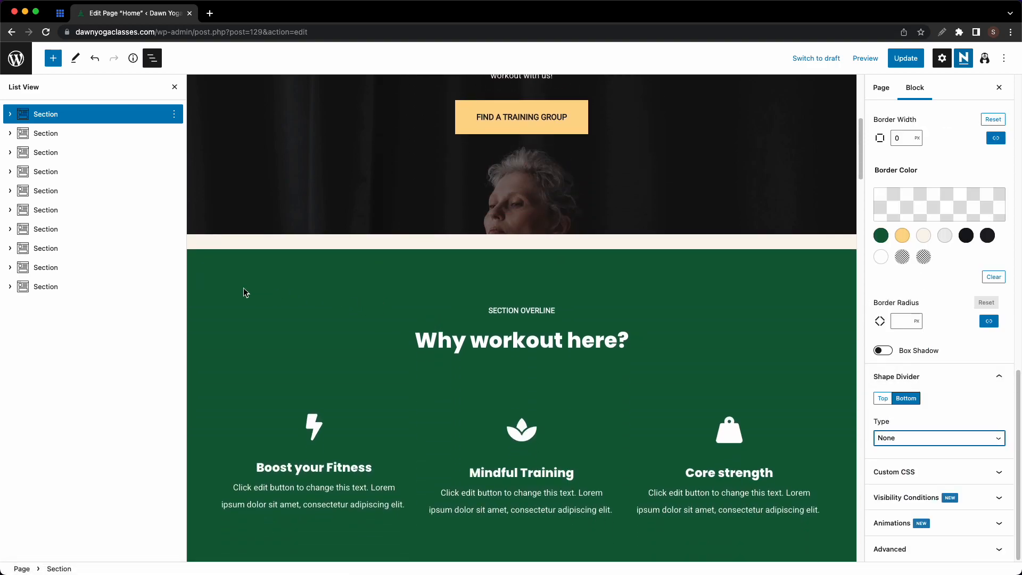
click(82, 137)
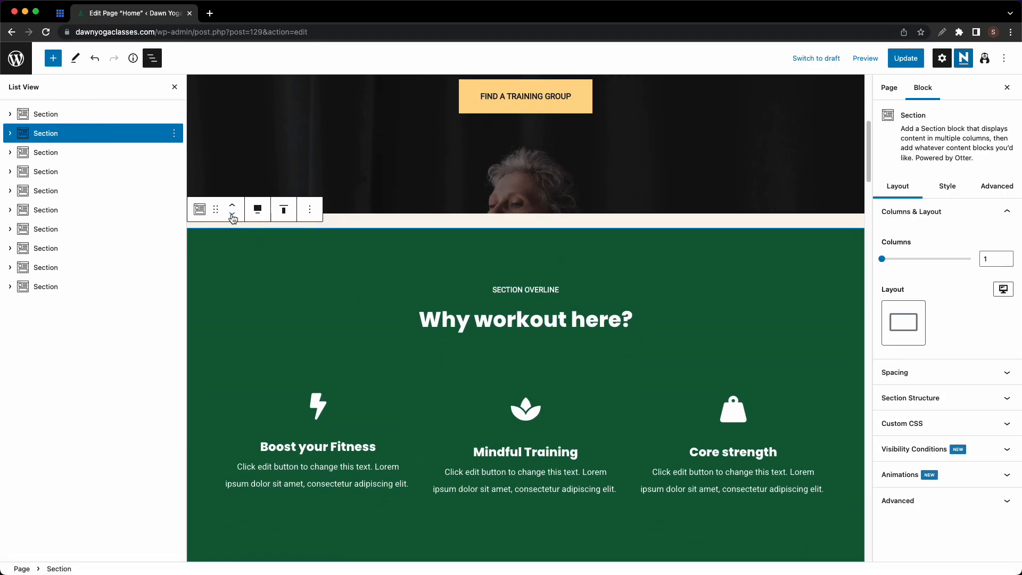
click(232, 215)
scroll(369, 256, up, 10)
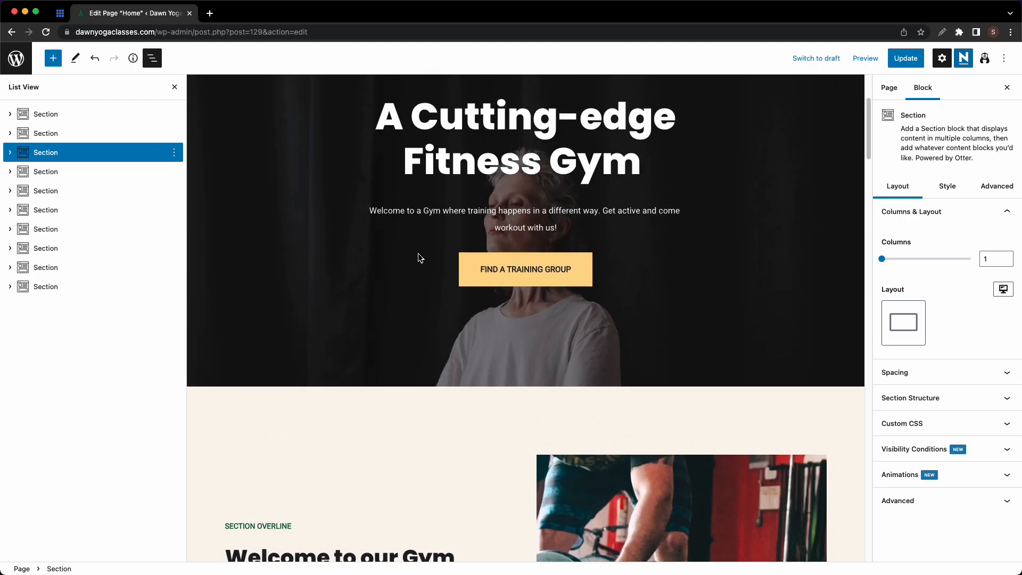
scroll(420, 257, up, 3)
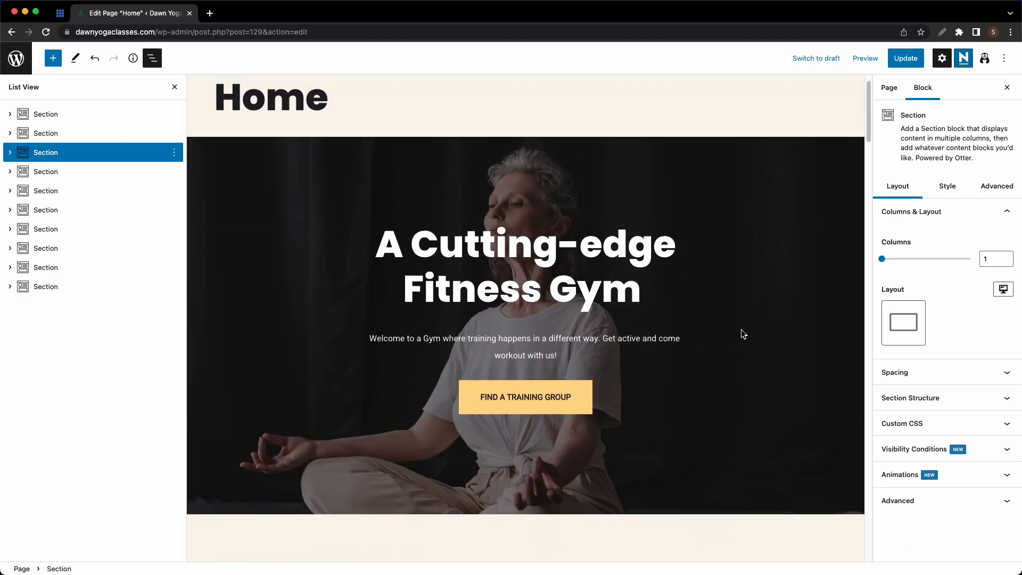
click(64, 115)
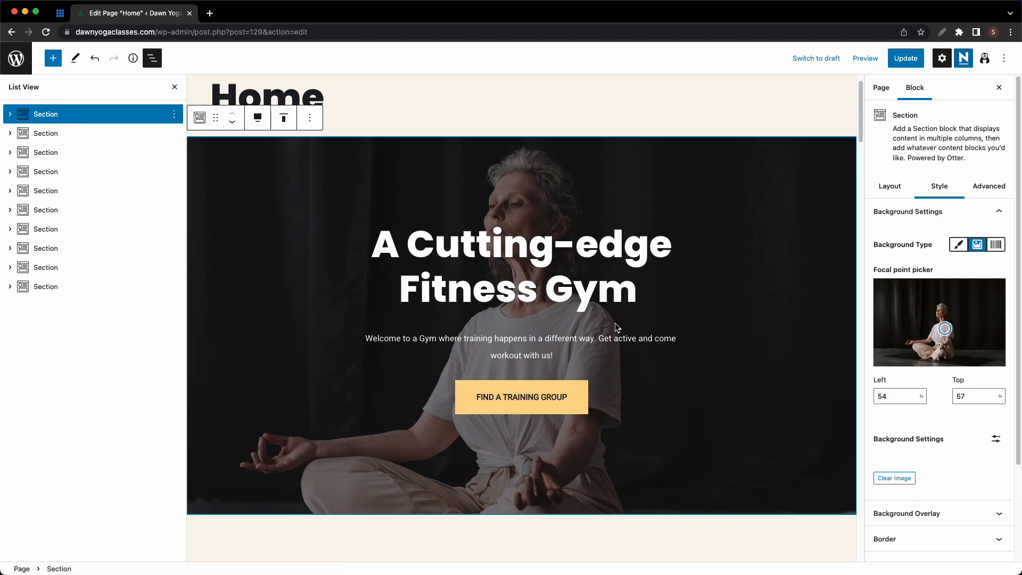
scroll(614, 322, down, 3)
scroll(615, 323, up, 3)
scroll(614, 322, down, 2)
scroll(615, 322, up, 2)
scroll(615, 323, down, 1)
scroll(615, 322, up, 1)
scroll(615, 323, down, 1)
scroll(614, 323, up, 1)
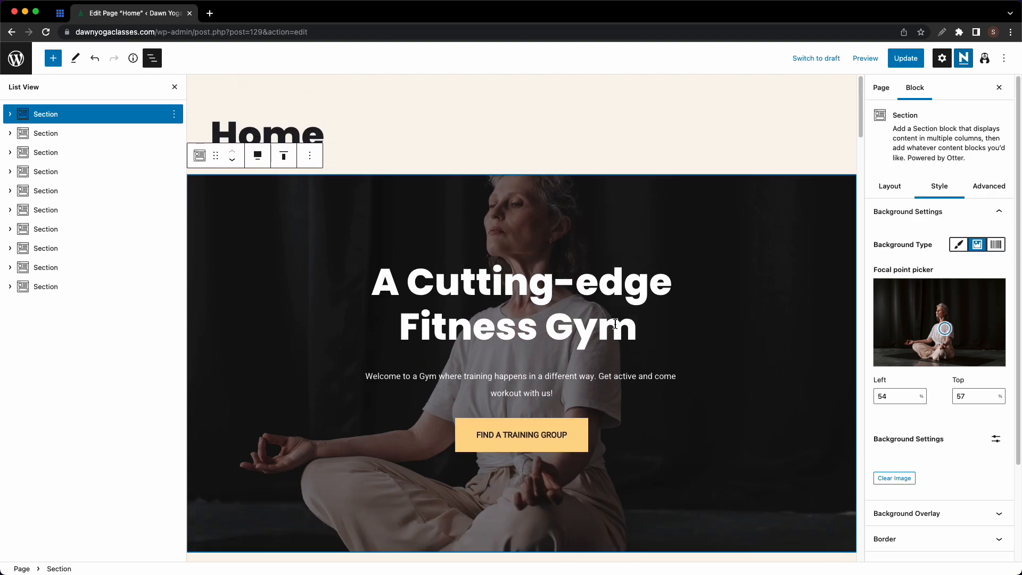
scroll(615, 323, down, 2)
scroll(614, 323, up, 1)
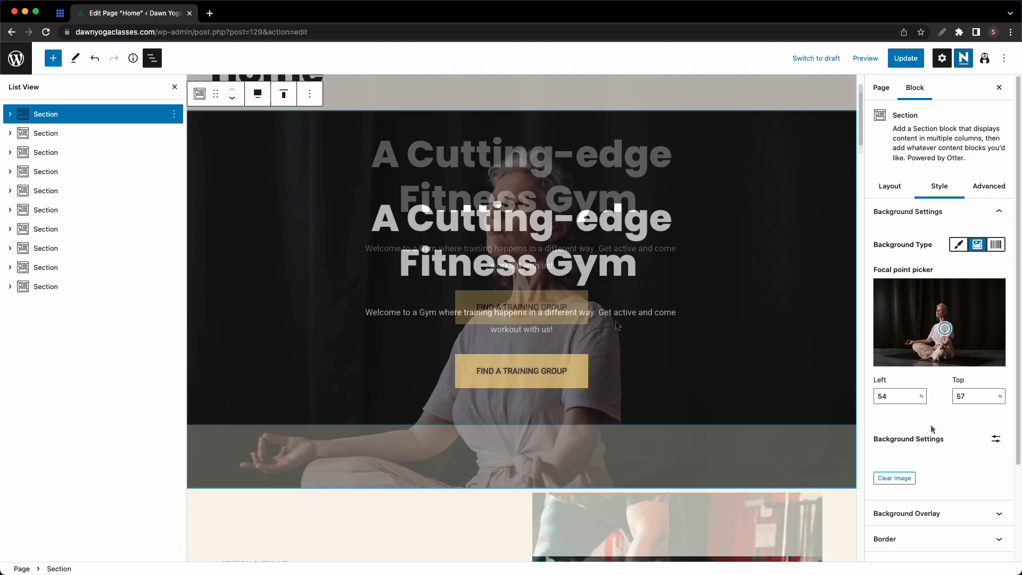
click(994, 440)
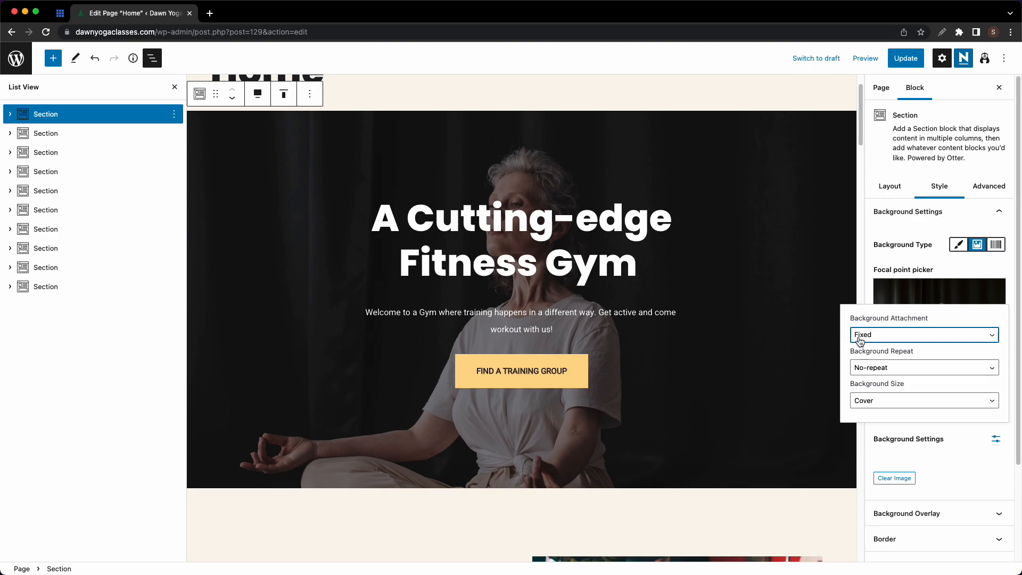
click(692, 357)
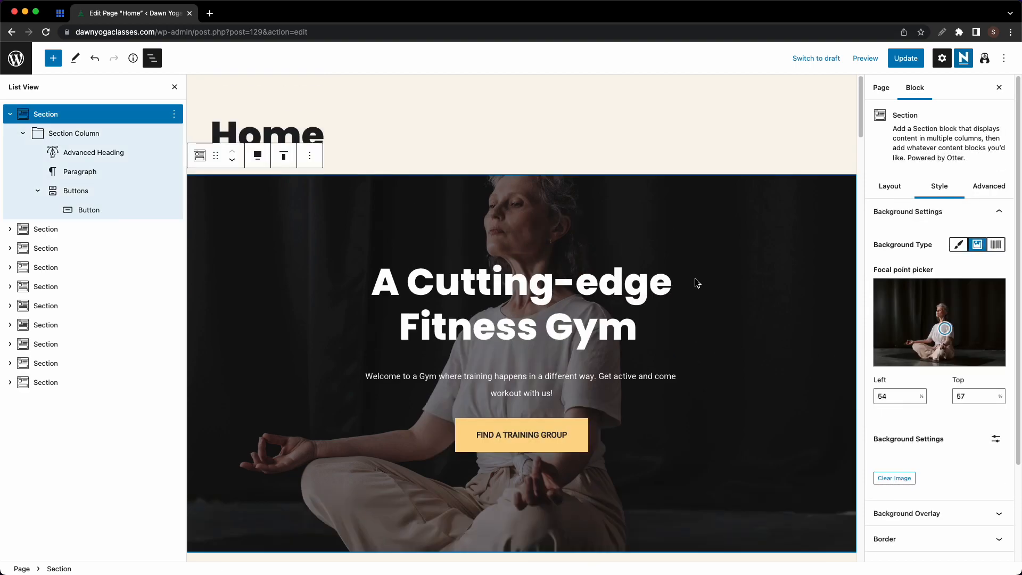
click(11, 114)
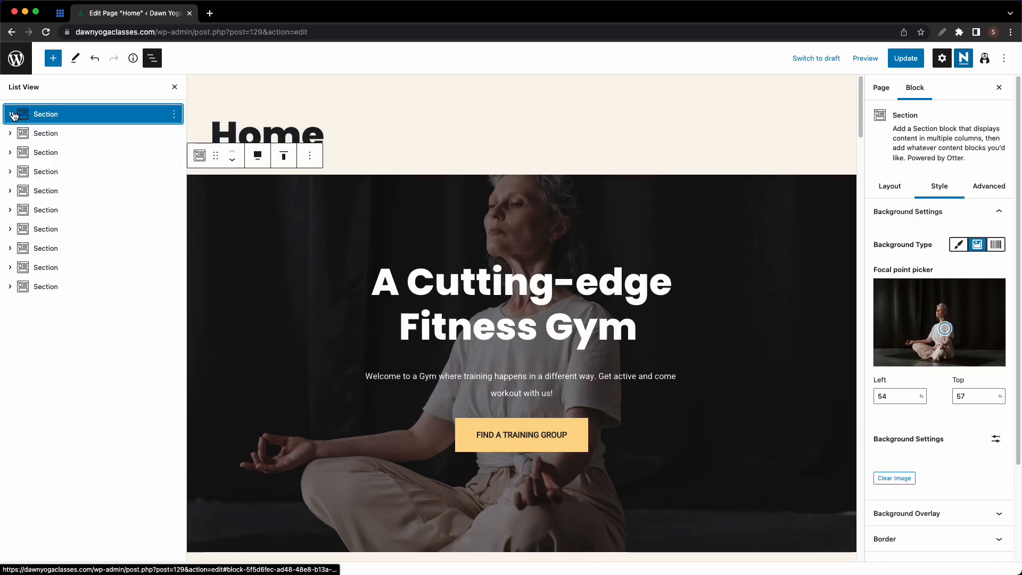
click(12, 114)
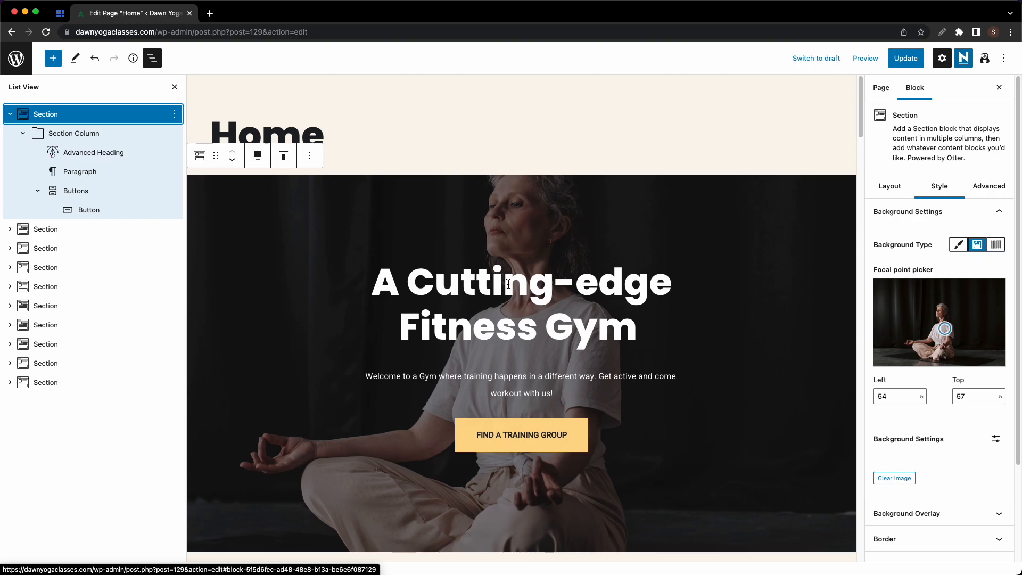
click(77, 59)
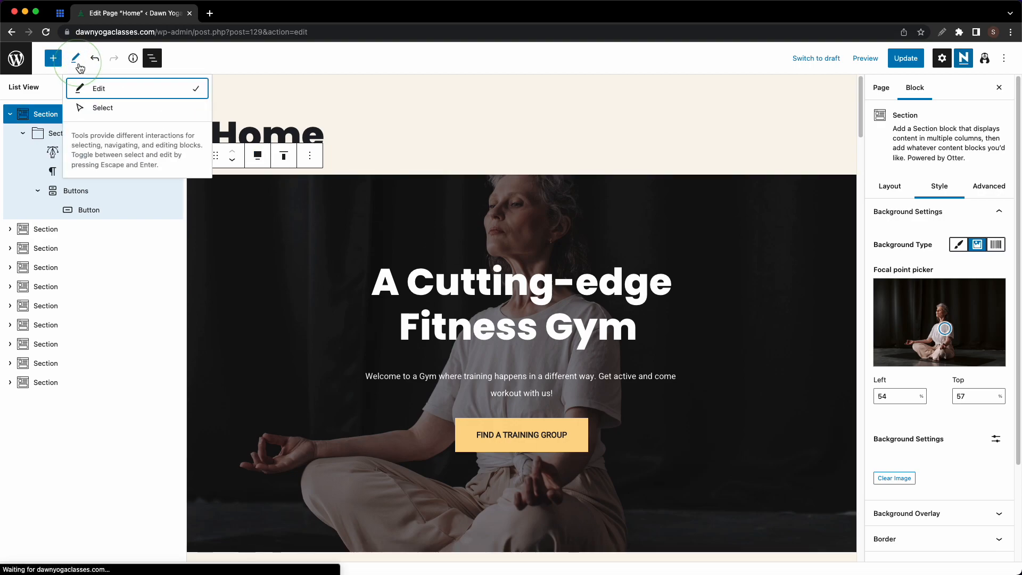
click(88, 108)
click(447, 274)
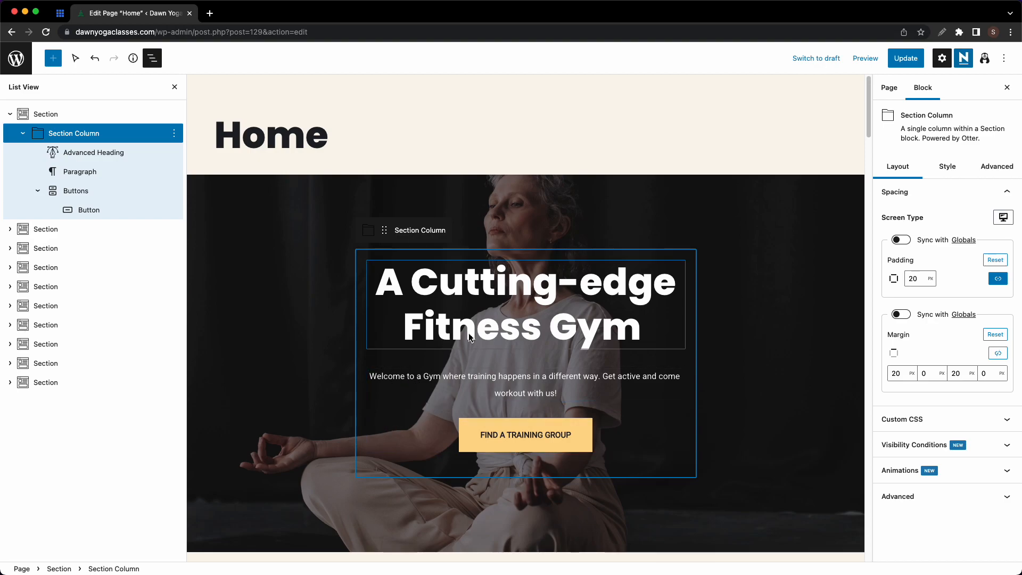
click(75, 59)
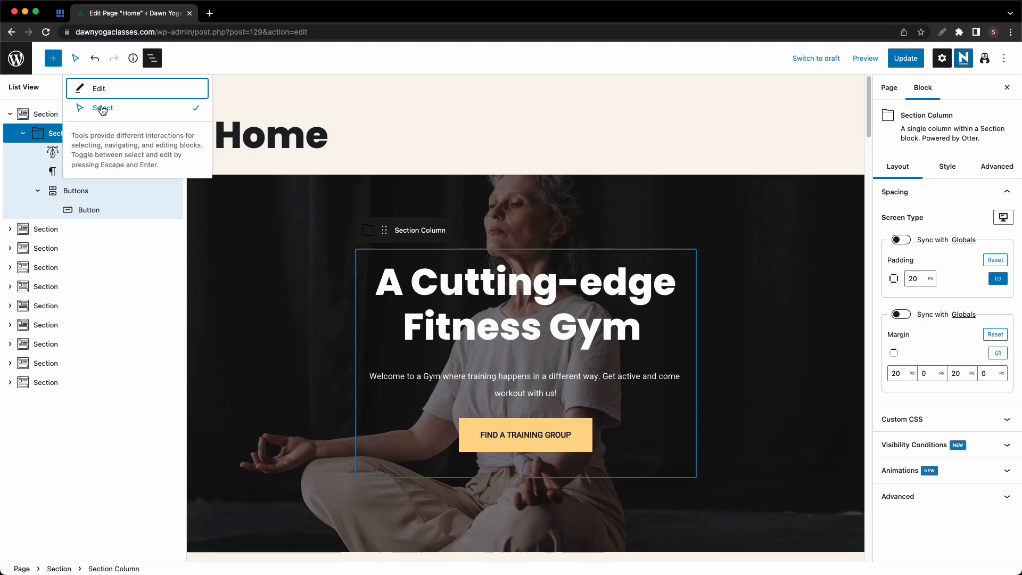
click(102, 90)
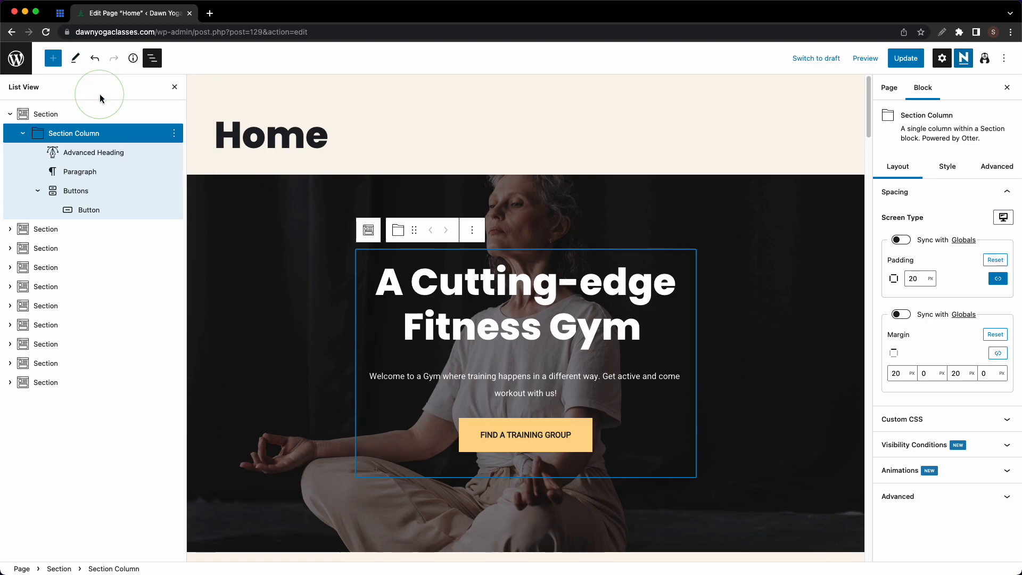
click(616, 322)
- Replace 'Fitness Gym' with 'Yoga Studio' in the hero heading
click(626, 329)
drag(626, 329, 410, 334)
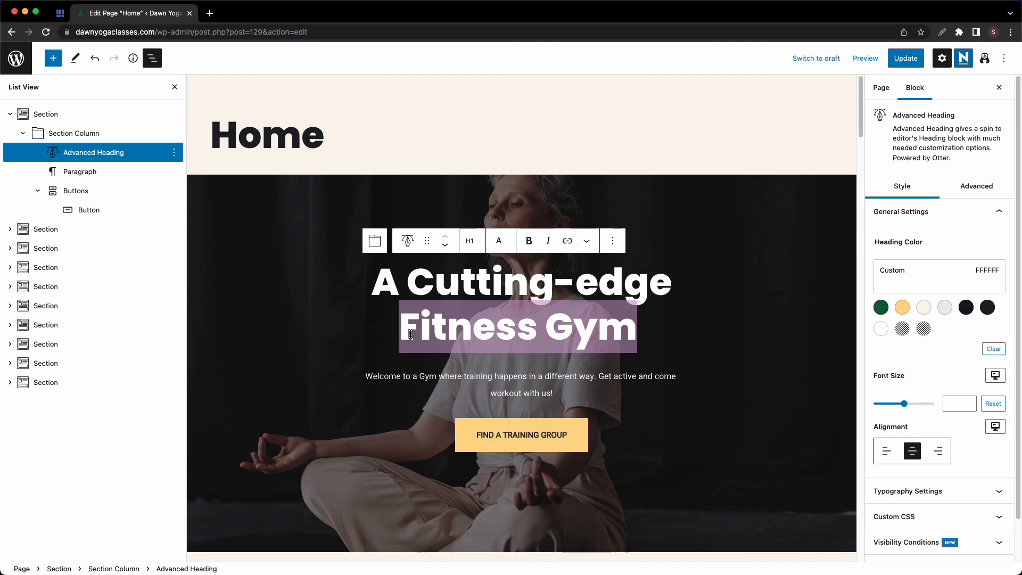
text(Yoga Stud)
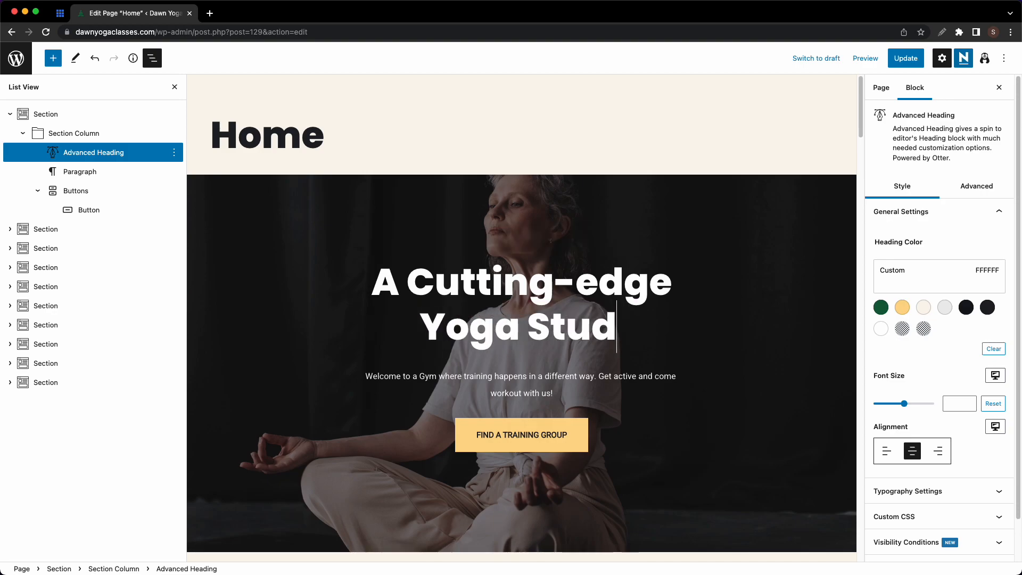
text(io)
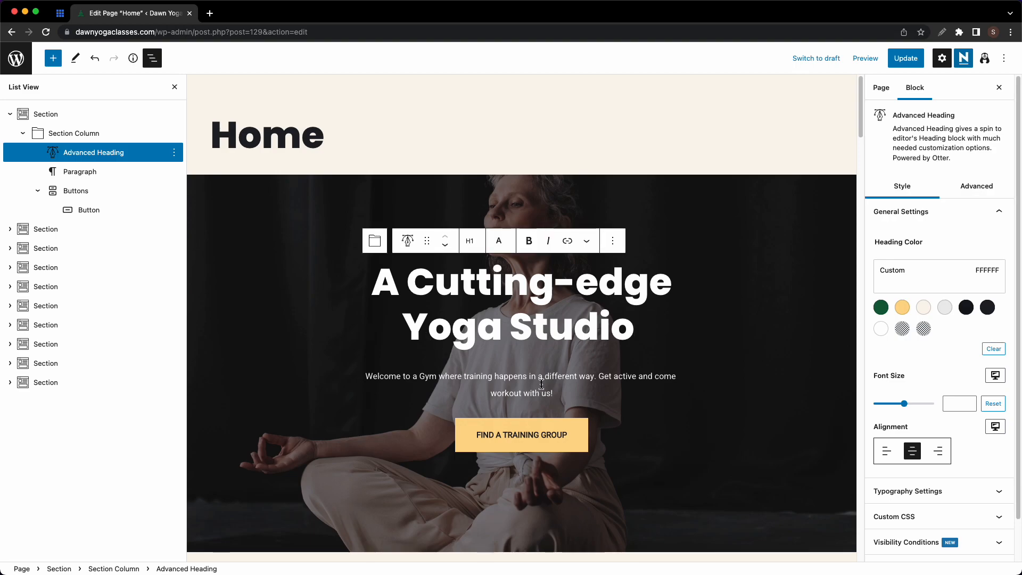
- Make the heading colour white after trying yellow and green
click(906, 311)
click(888, 310)
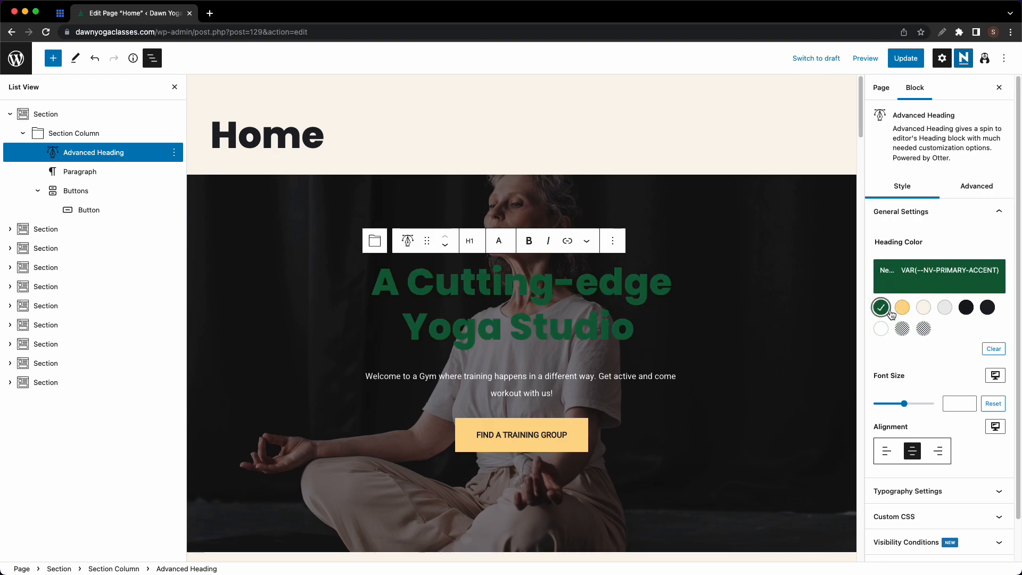
click(928, 291)
click(929, 291)
click(887, 330)
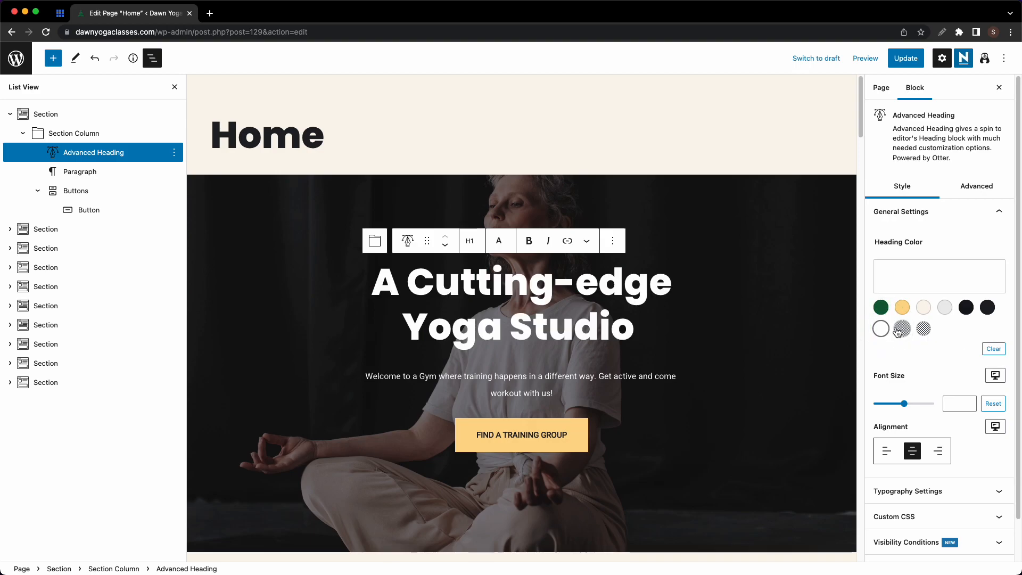
- Centre the heading on the mobile preview, then return to desktop
drag(908, 409, 885, 415)
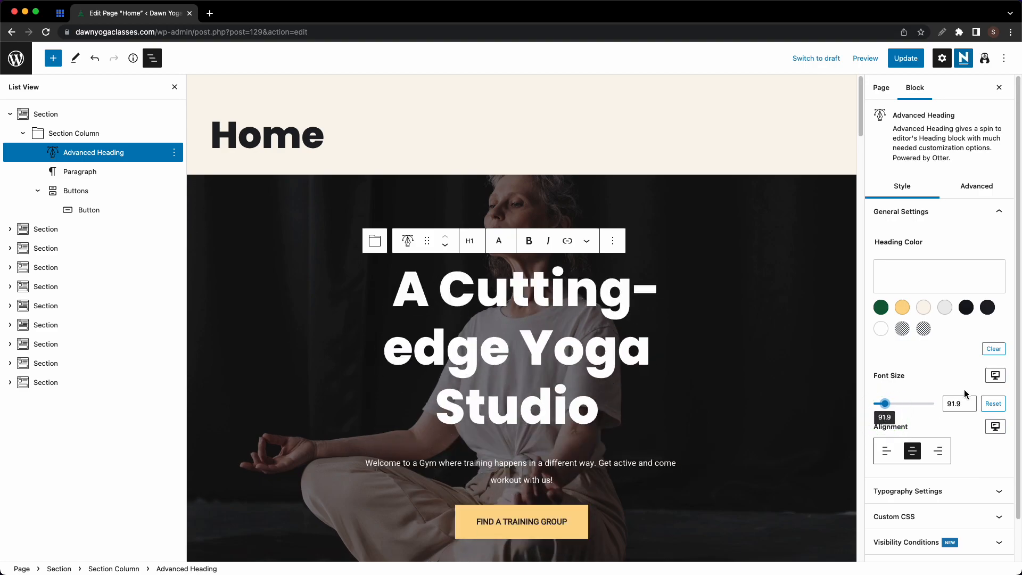
click(991, 377)
click(994, 356)
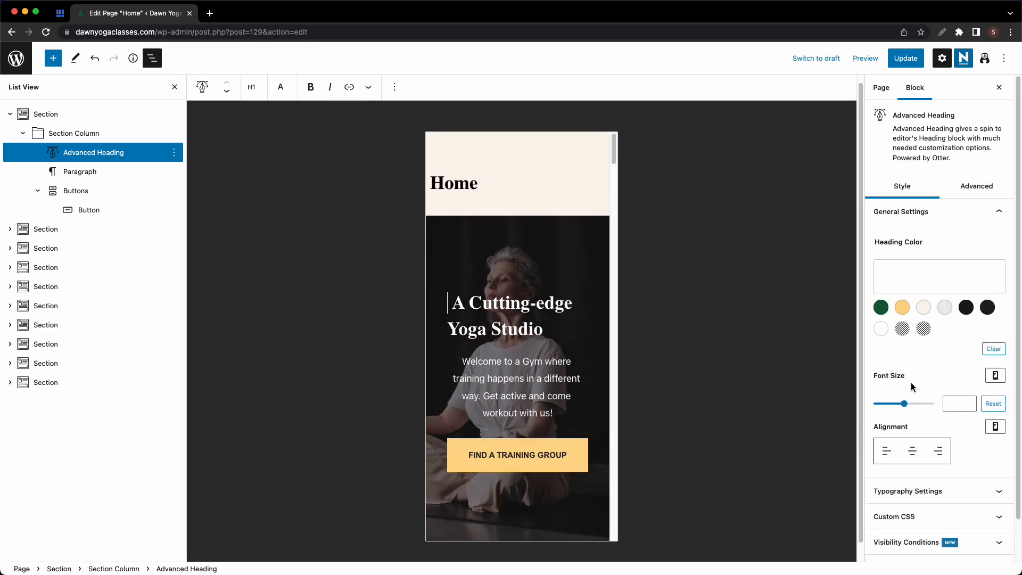
click(912, 452)
click(995, 376)
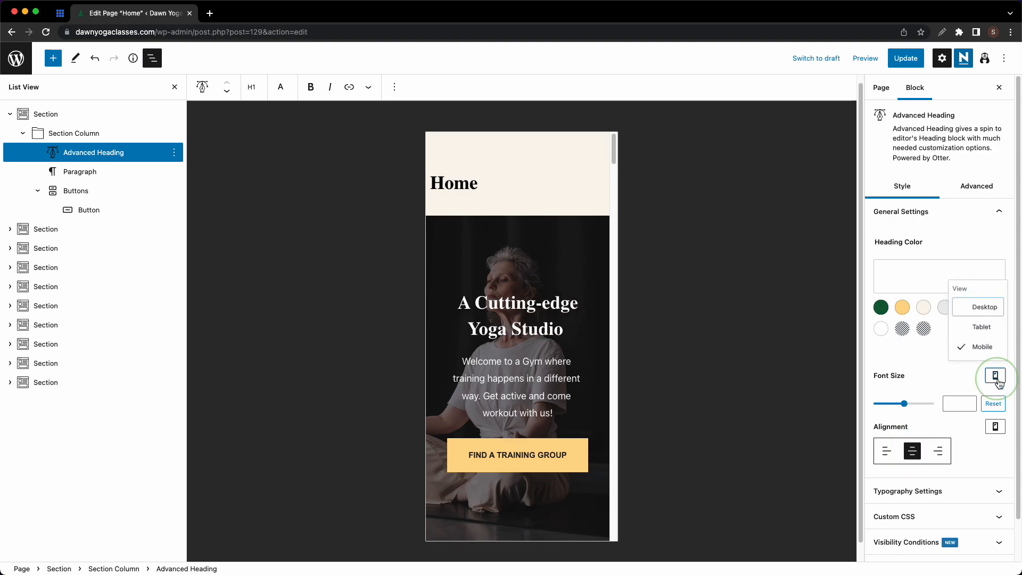
click(987, 309)
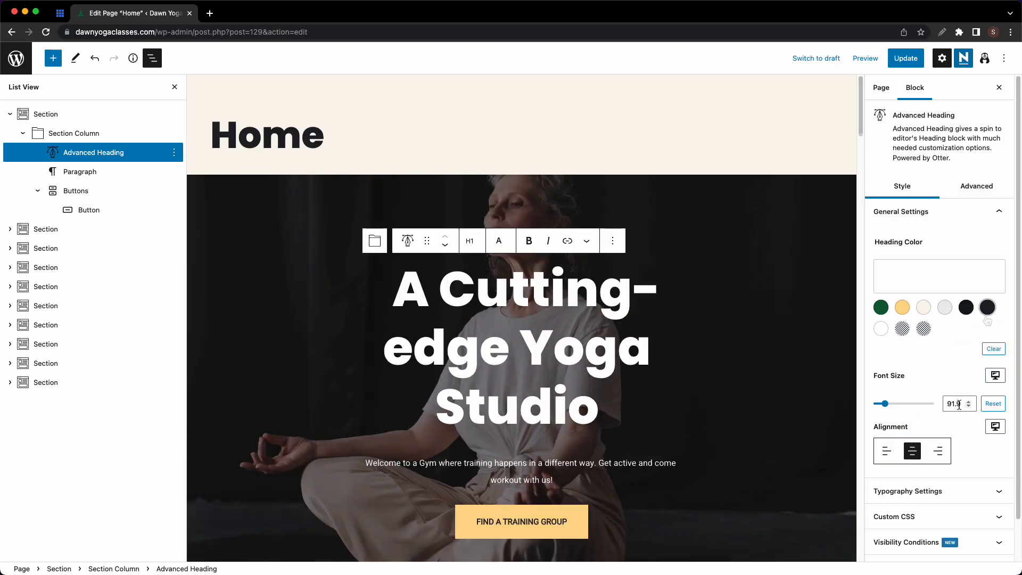
- Change the heading's desktop font size from 91.9 to 60
drag(962, 403, 940, 408)
text(60)
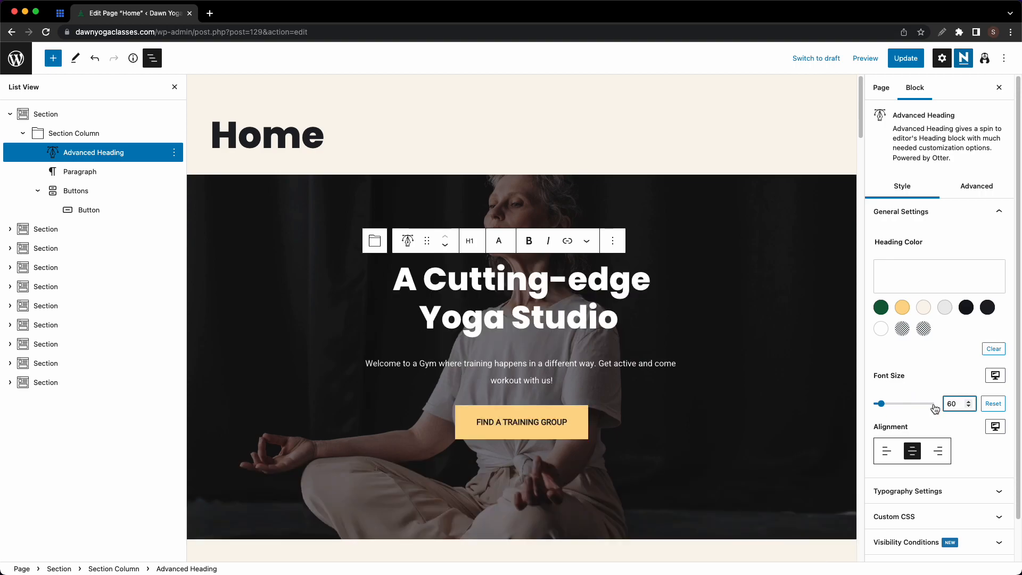
scroll(935, 408, down, 2)
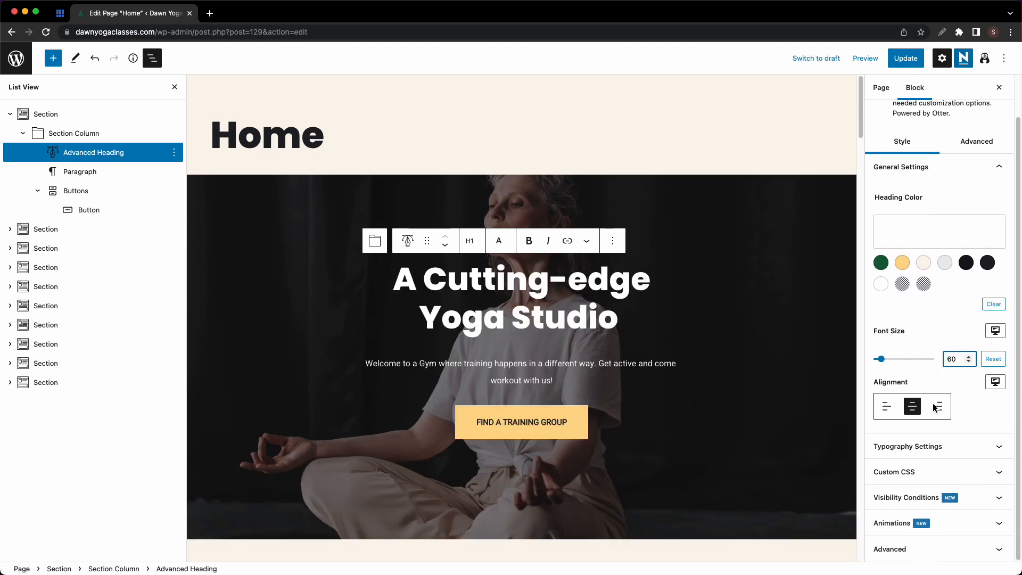
click(940, 446)
scroll(932, 374, down, 3)
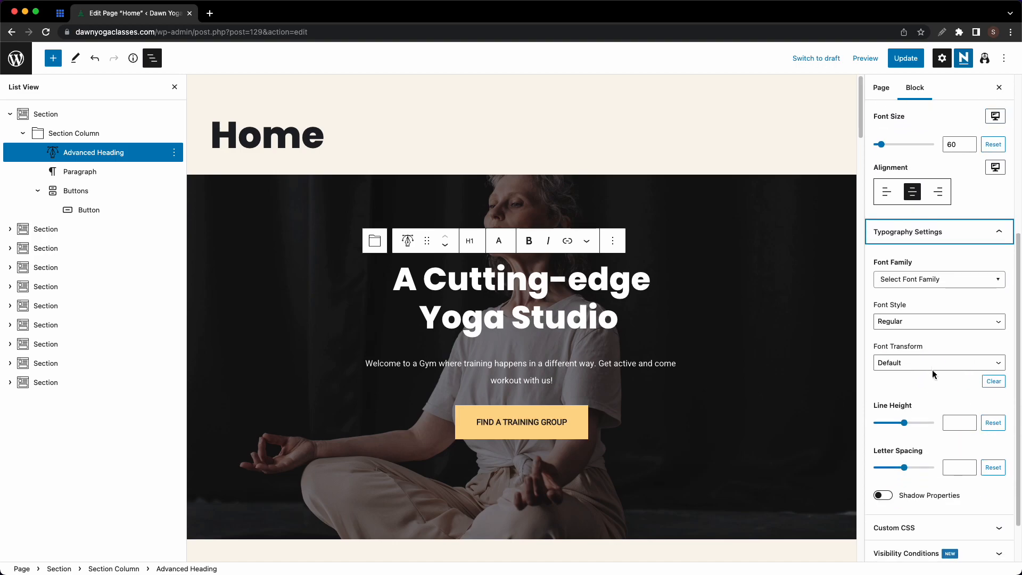
scroll(933, 375, down, 2)
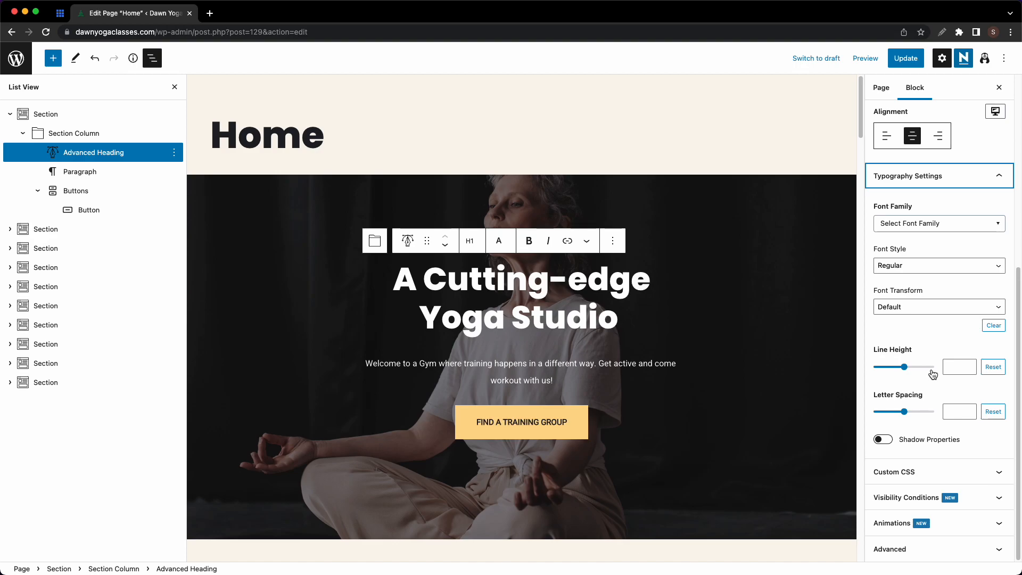
scroll(933, 374, up, 5)
click(979, 312)
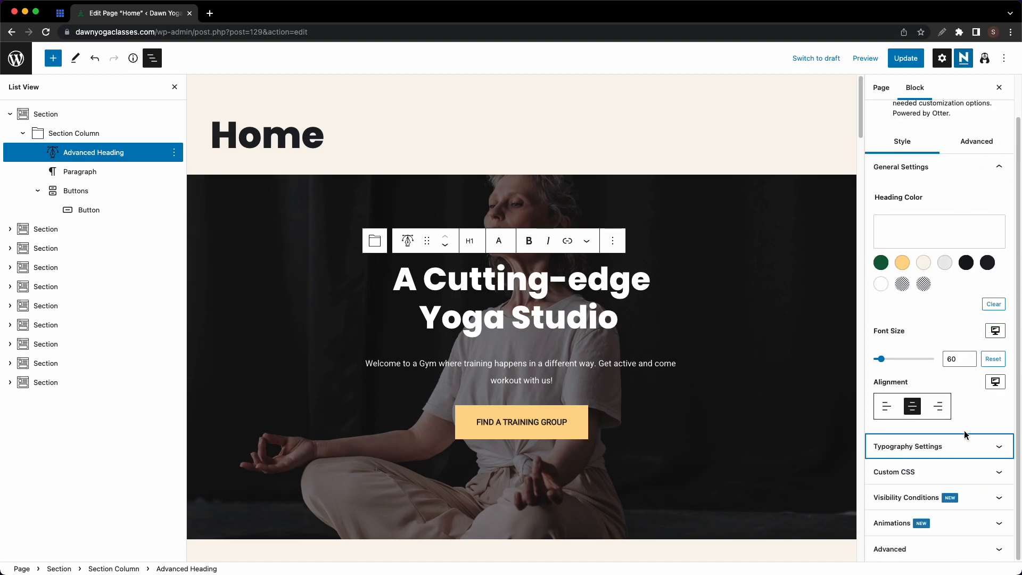
click(547, 370)
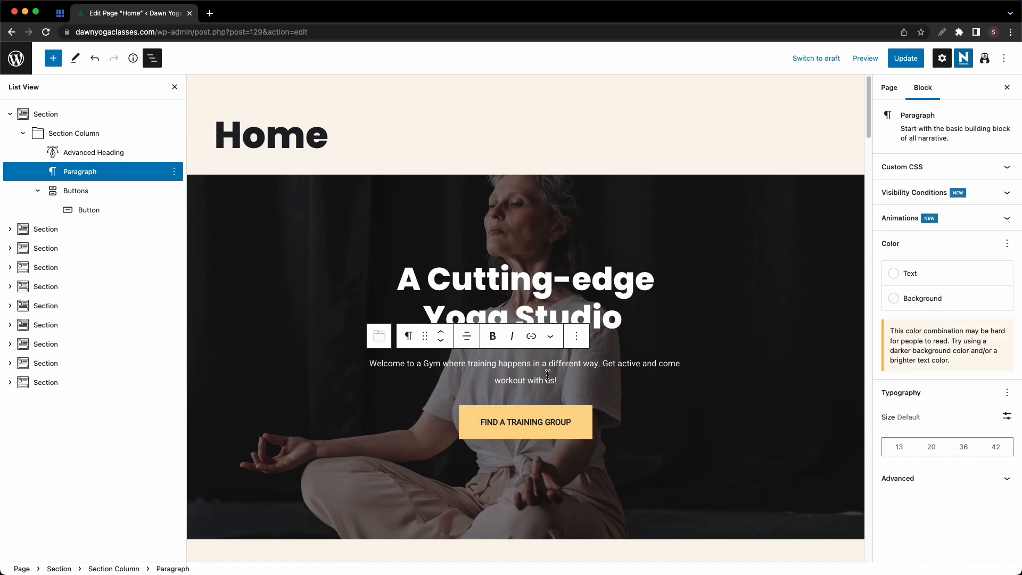
- Reword the welcome paragraph: 'Gym' becomes 'Studio', 'workout with us!' becomes 'practice with us.'
click(440, 364)
key(BackSpace)
key(BackSpace)
key(BackSpace)
text(Studio)
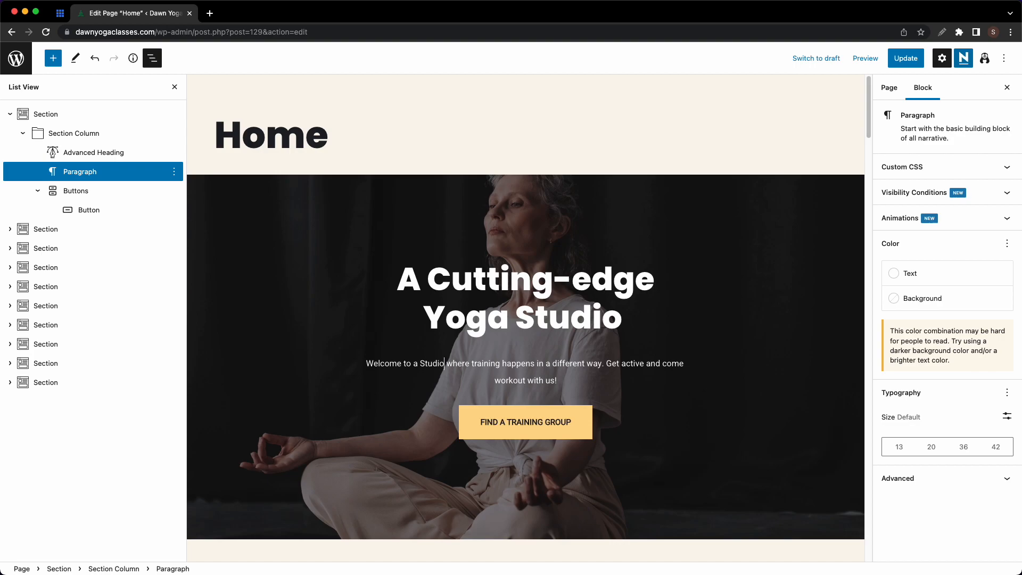
drag(565, 383, 493, 382)
text(practice with us.)
- Remove the paragraph's background colour and make its text white
click(910, 274)
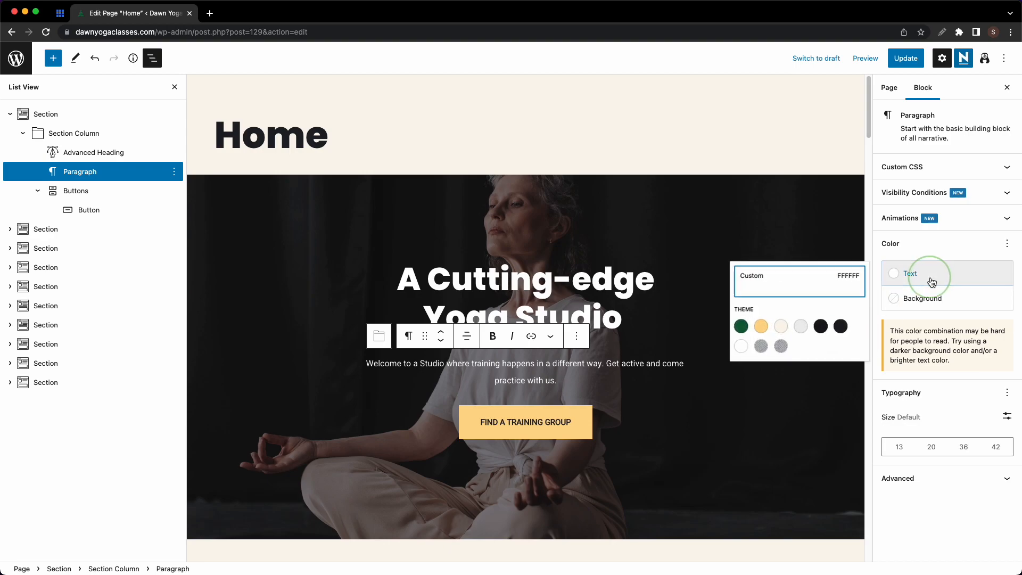
click(749, 331)
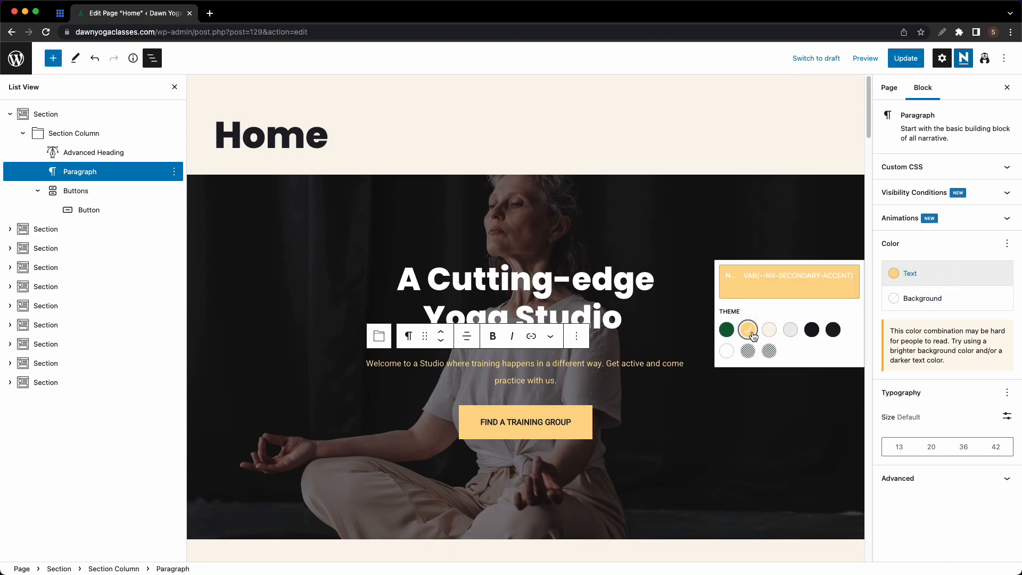
click(908, 298)
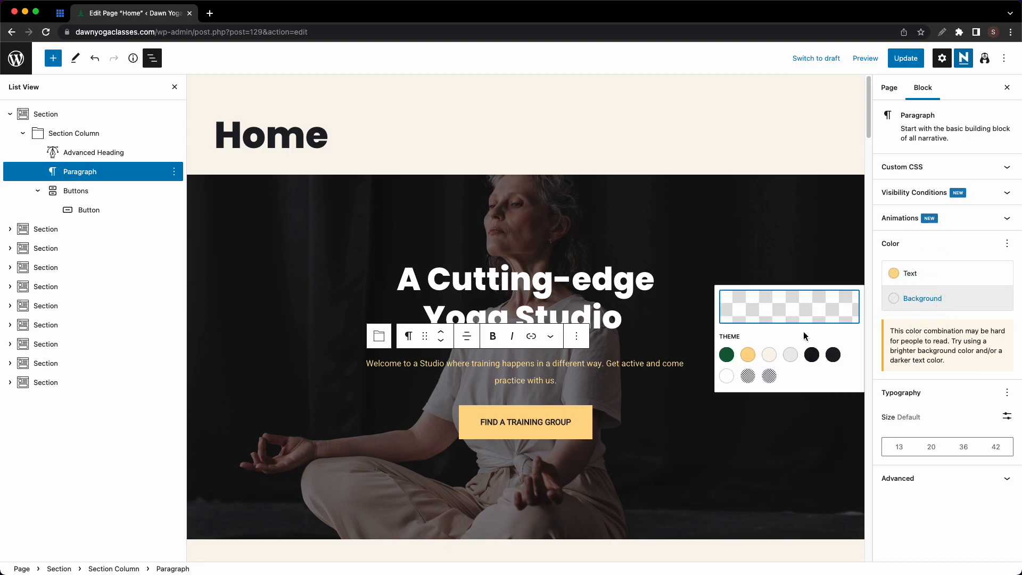
click(728, 354)
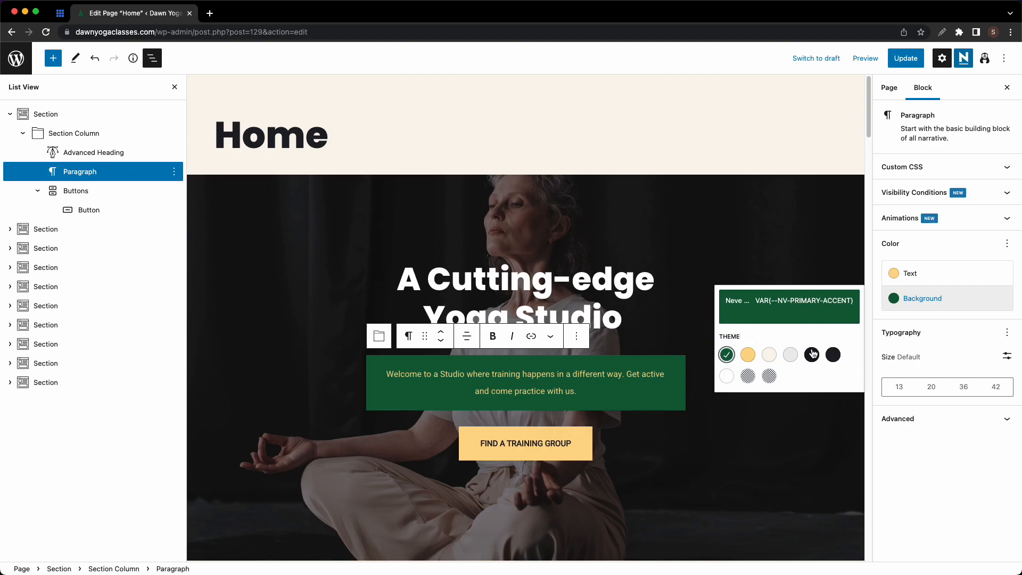
click(727, 355)
click(914, 280)
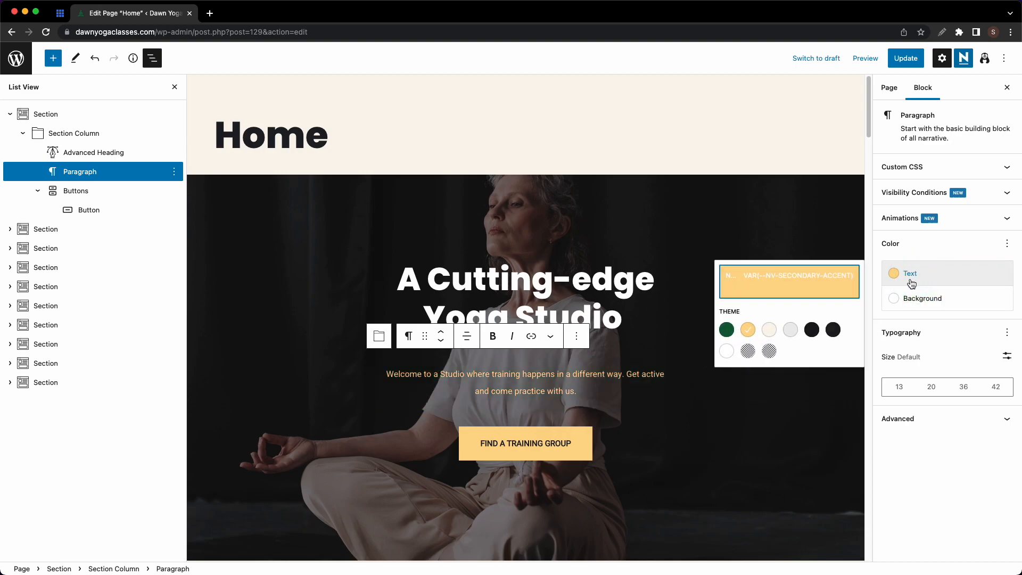
click(748, 351)
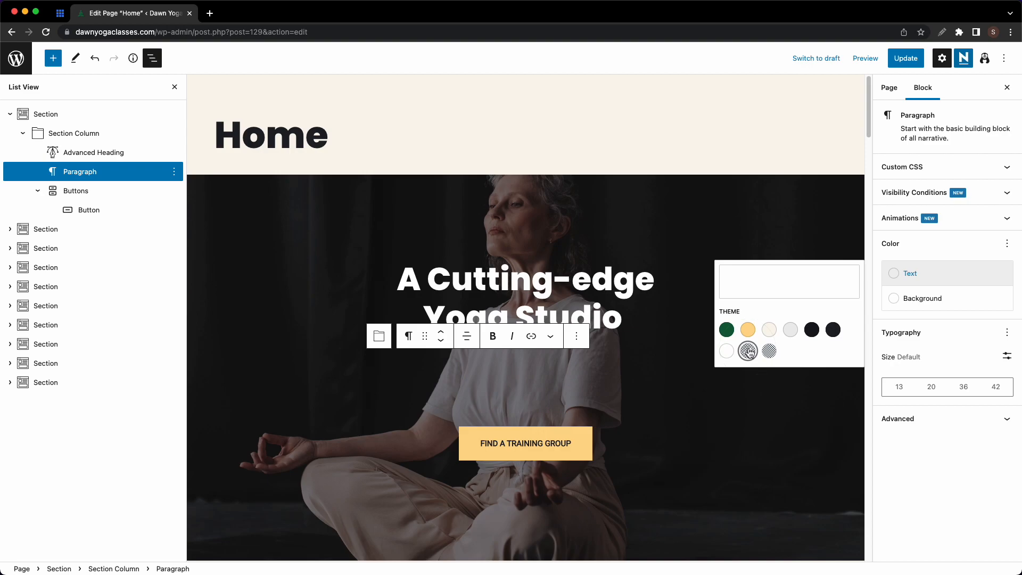
click(729, 352)
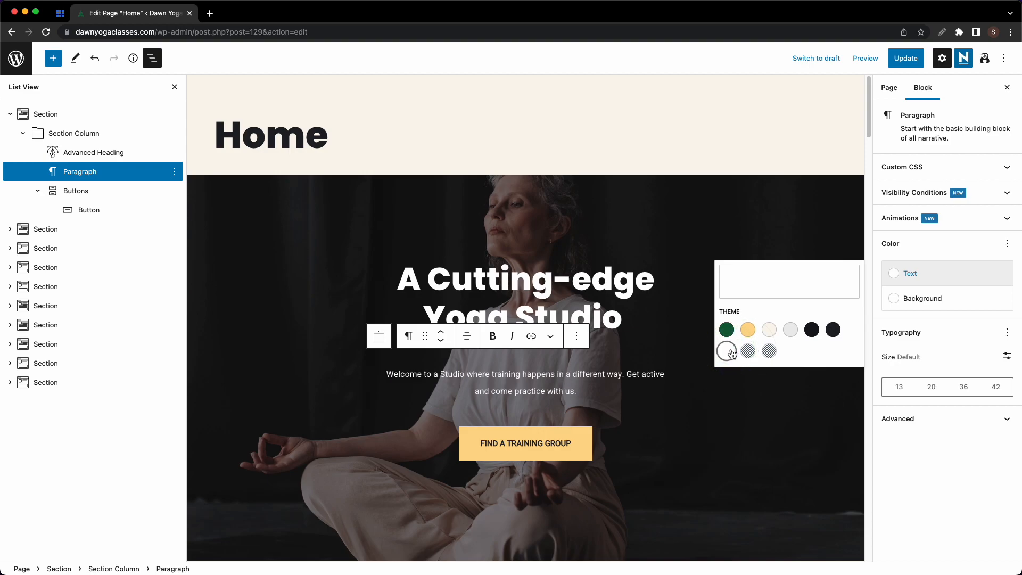
click(904, 322)
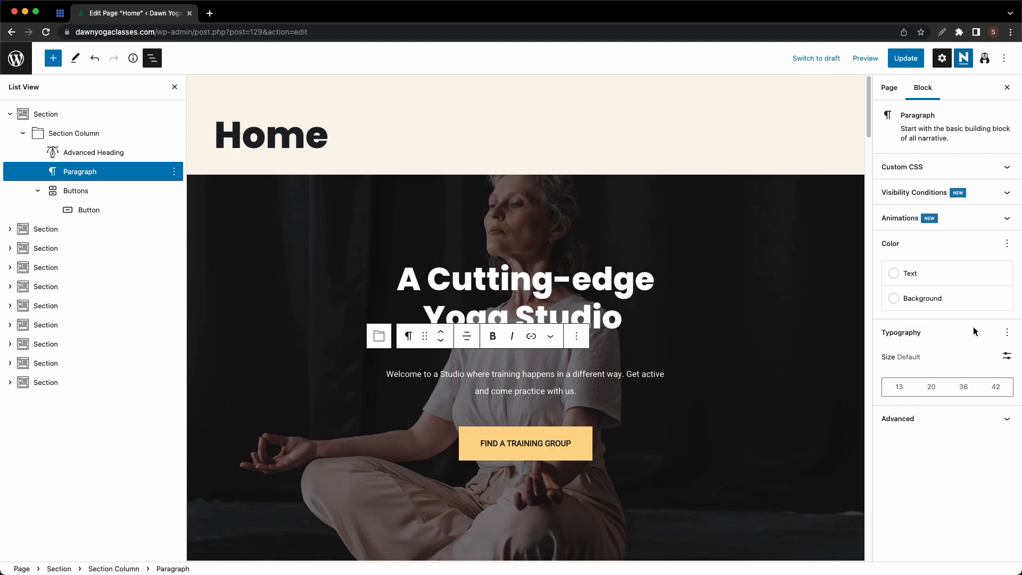
- Give the paragraph a custom font size of 16
click(1007, 332)
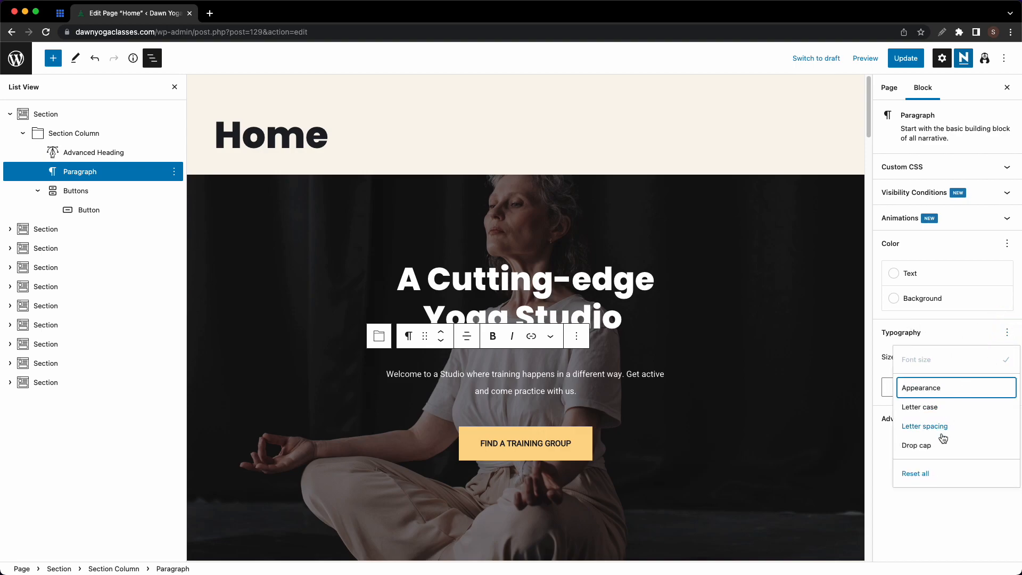
click(958, 336)
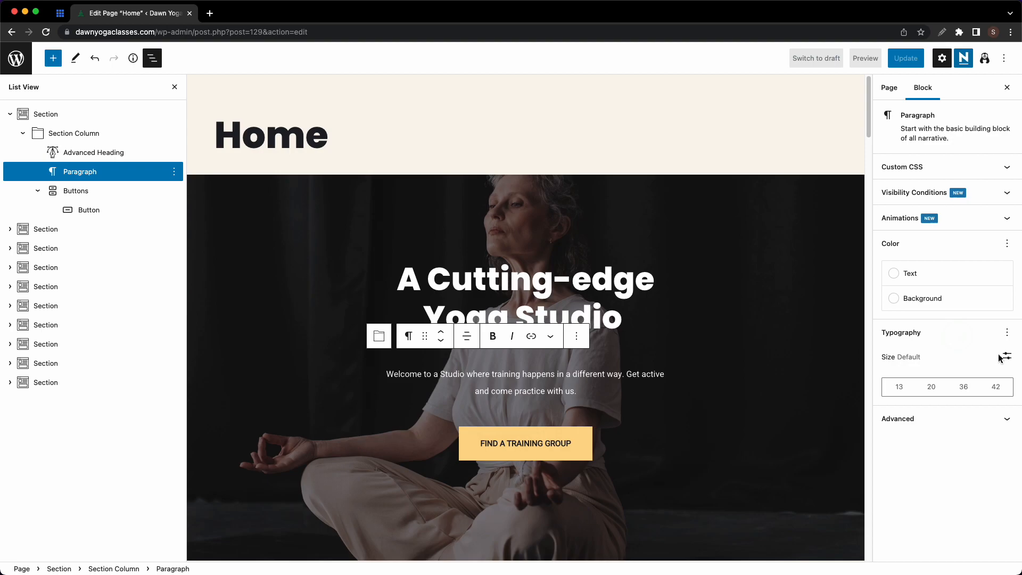
click(932, 387)
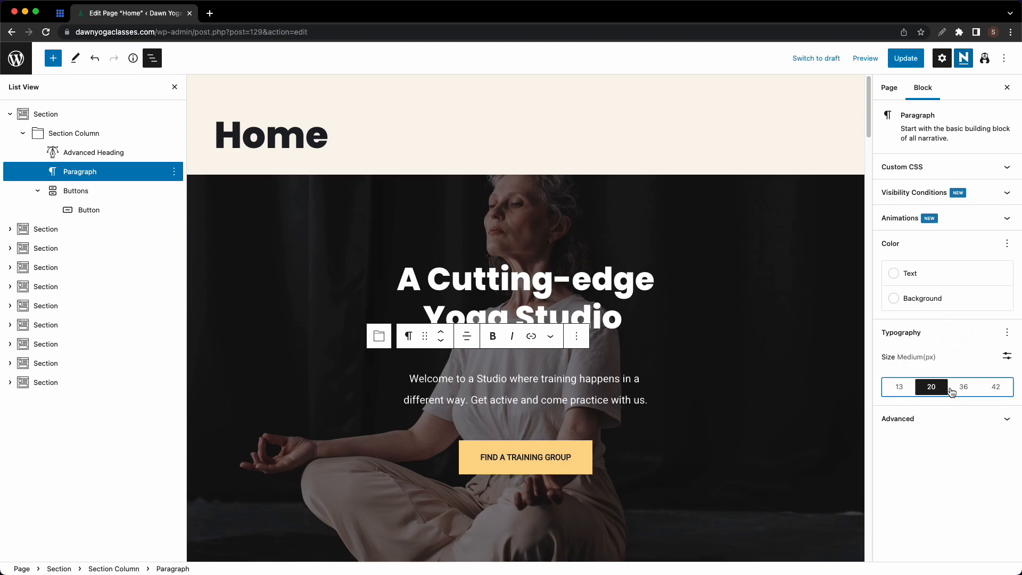
click(1007, 355)
drag(915, 379, 876, 382)
text(16)
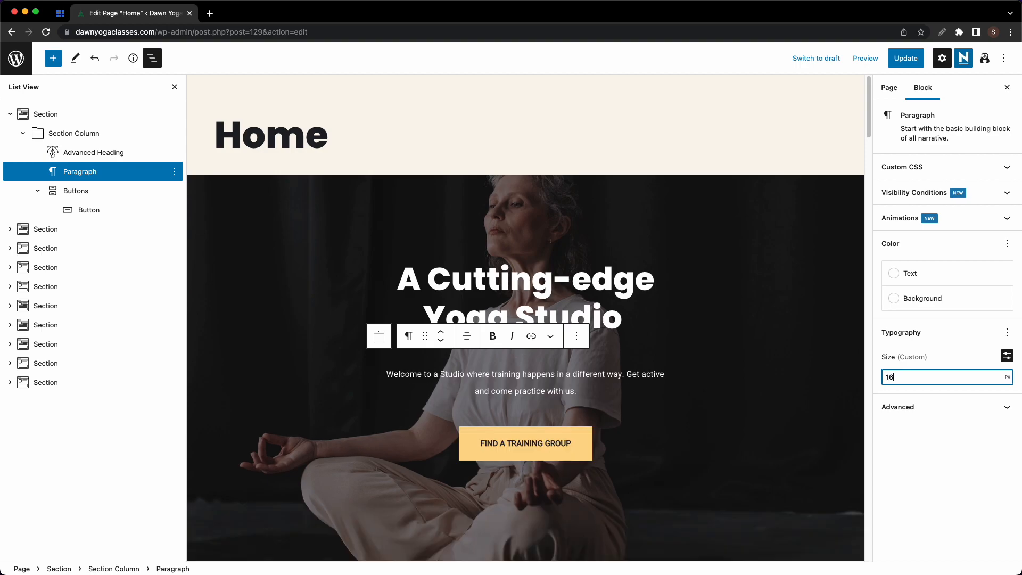
click(589, 443)
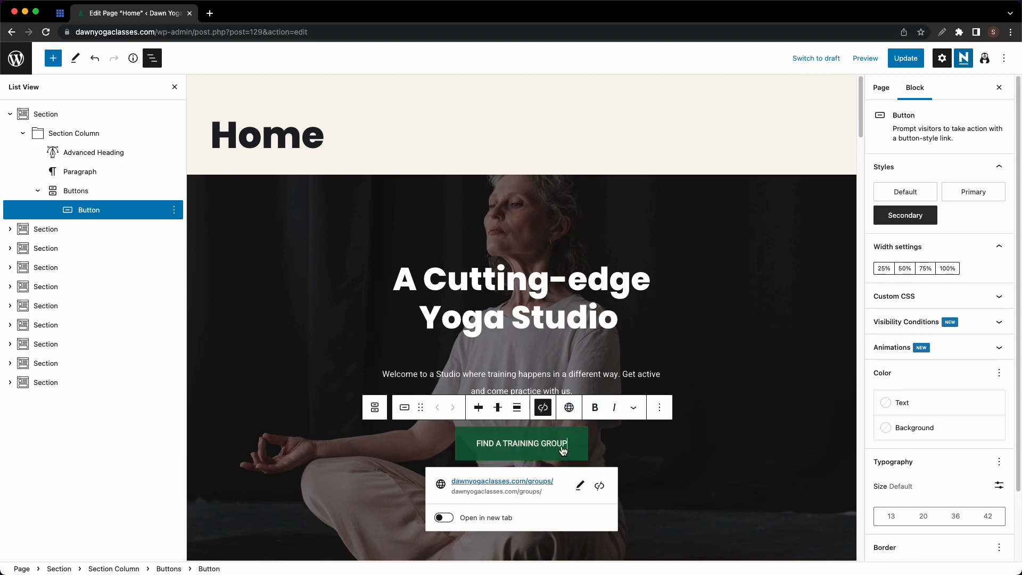
- Relabel the hero button FIND A TRAINING CLASS and link it to dawnyogaclasses.com/classes
key(BackSpace)
key(BackSpace)
key(BackSpace)
key(BackSpace)
key(BackSpace)
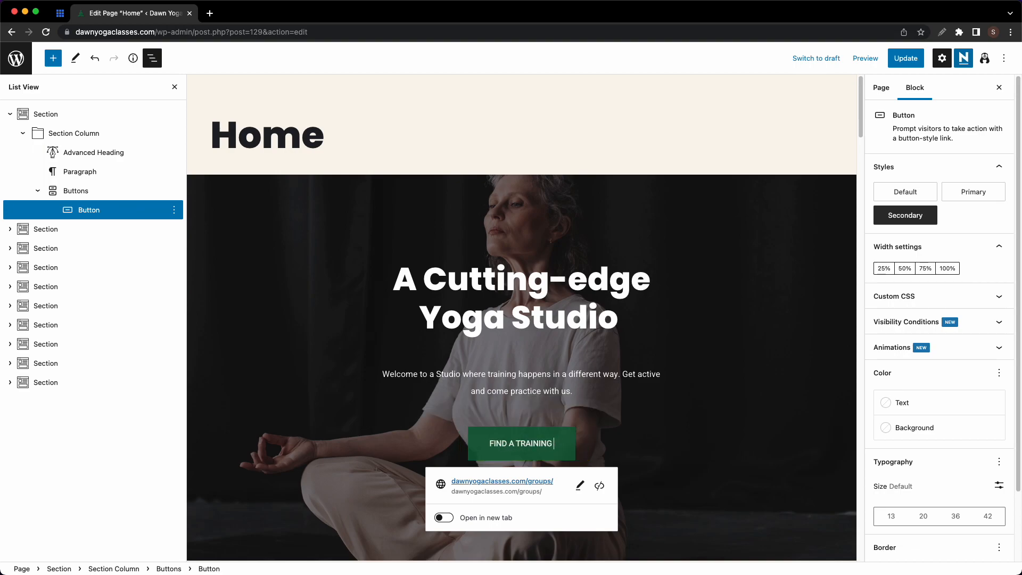
text(CLASS)
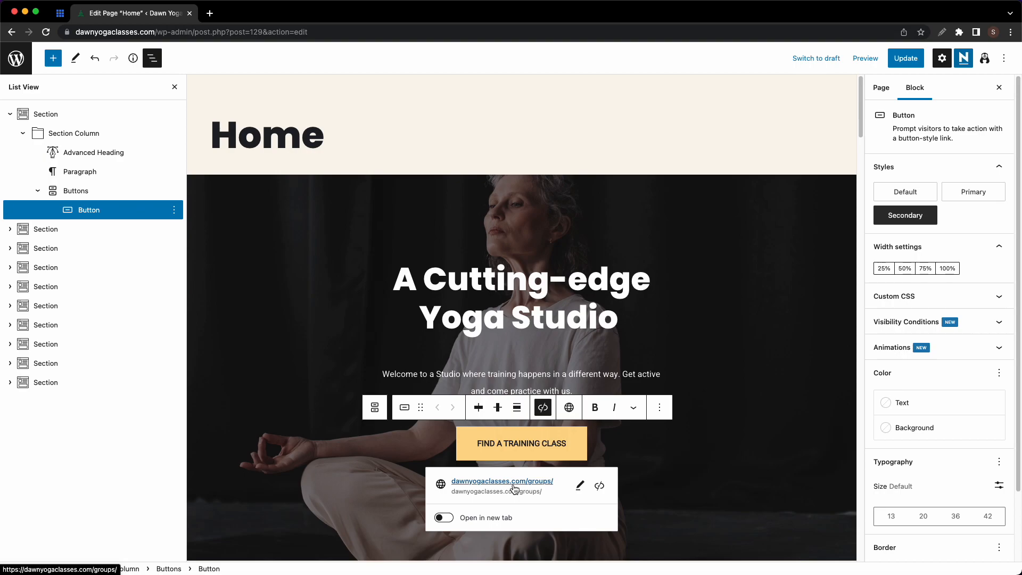
click(579, 486)
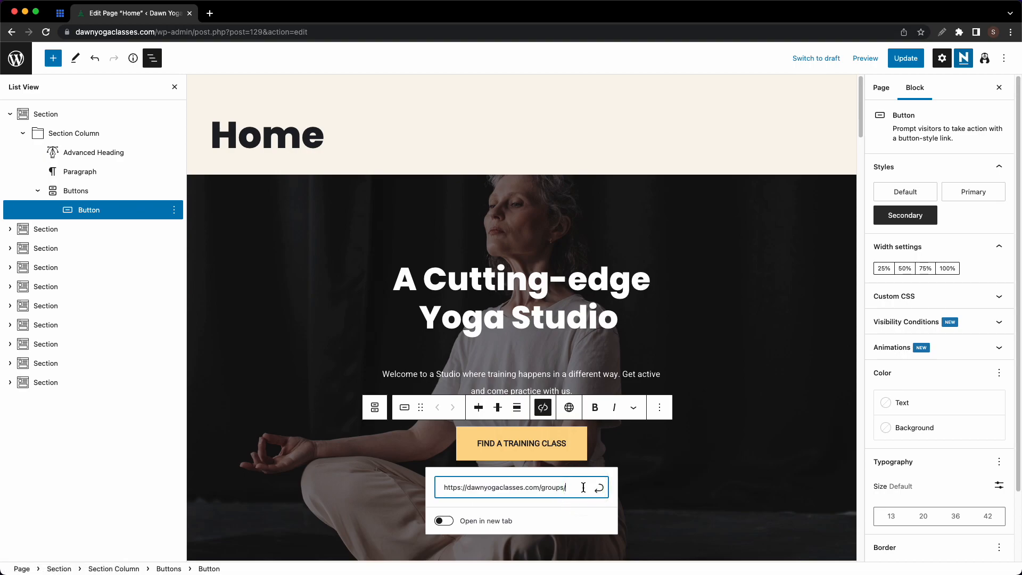
key(BackSpace)
key(BackSpace)
key(BackSpace)
key(BackSpace)
key(BackSpace)
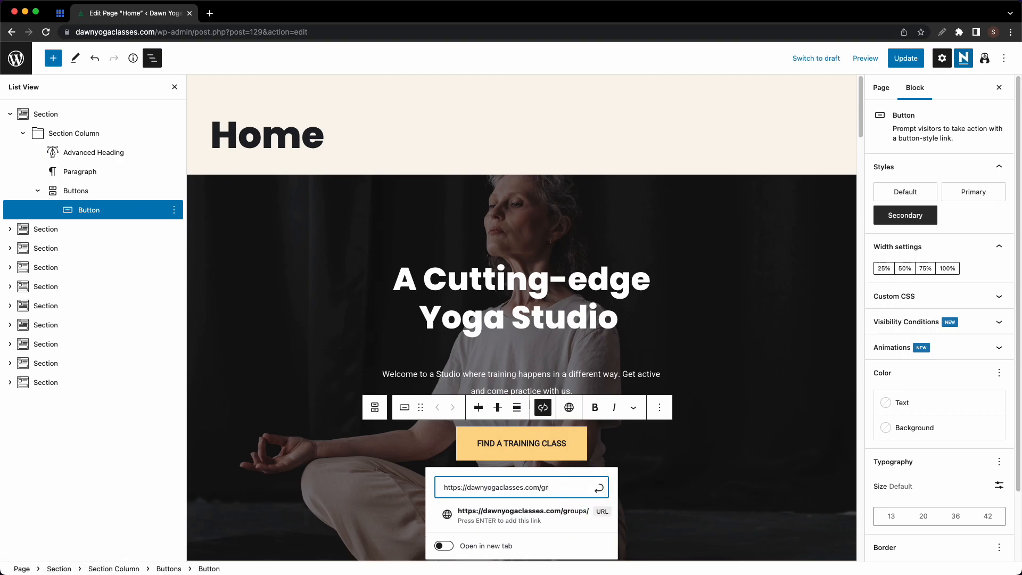
text(classes)
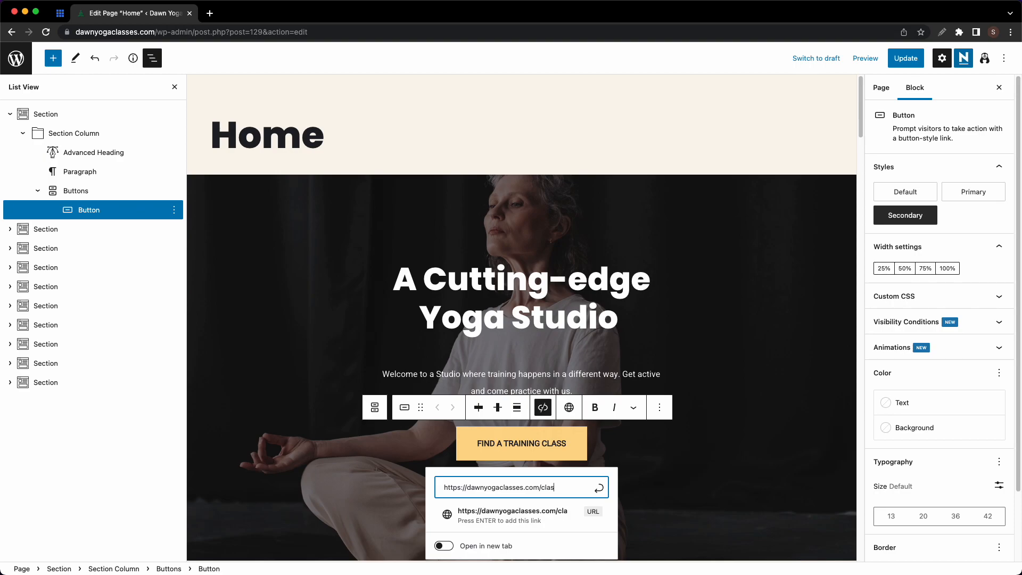
click(598, 488)
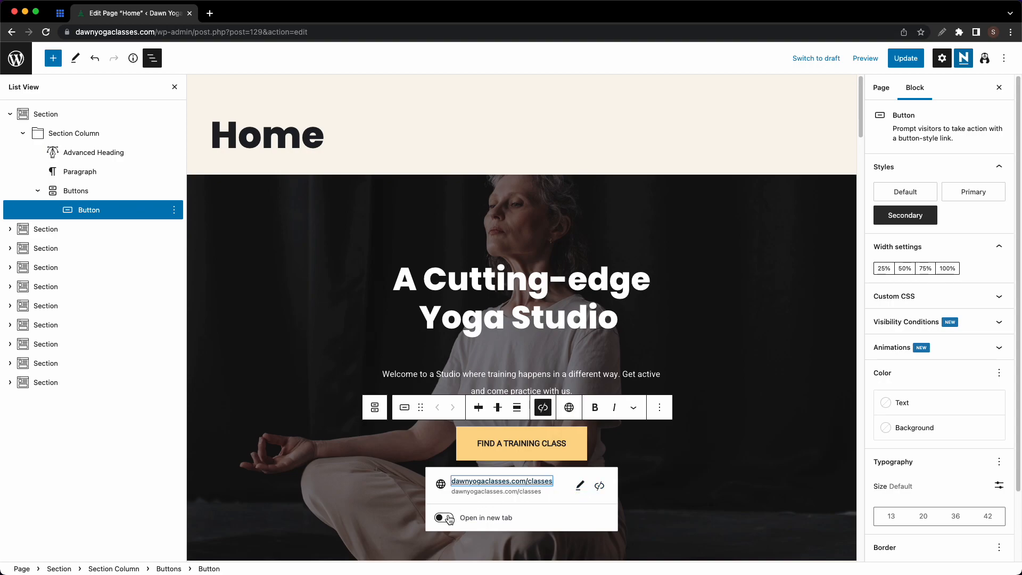
- Keep the button on the Secondary style and set its width to 50%
click(917, 195)
click(961, 198)
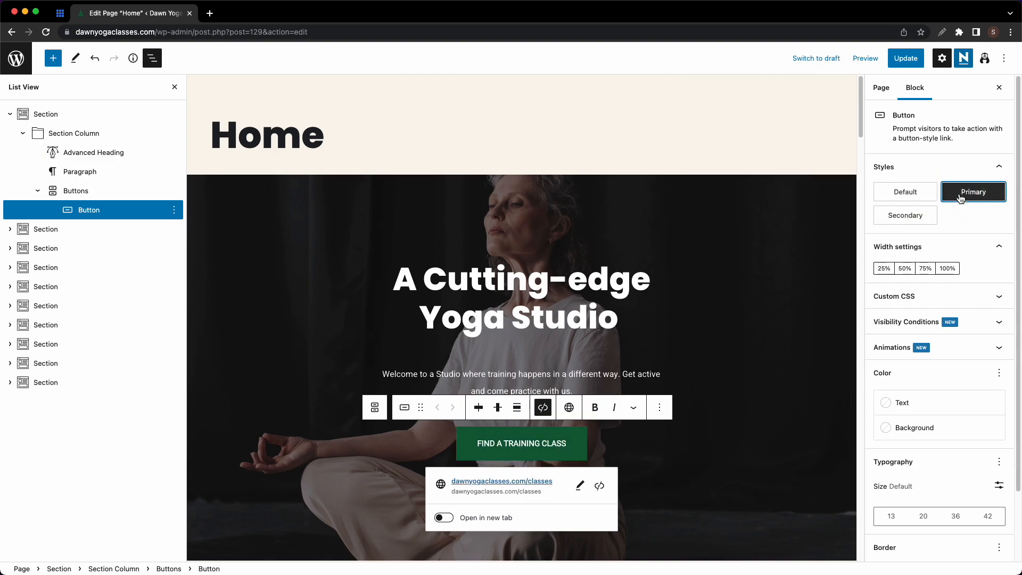
click(924, 222)
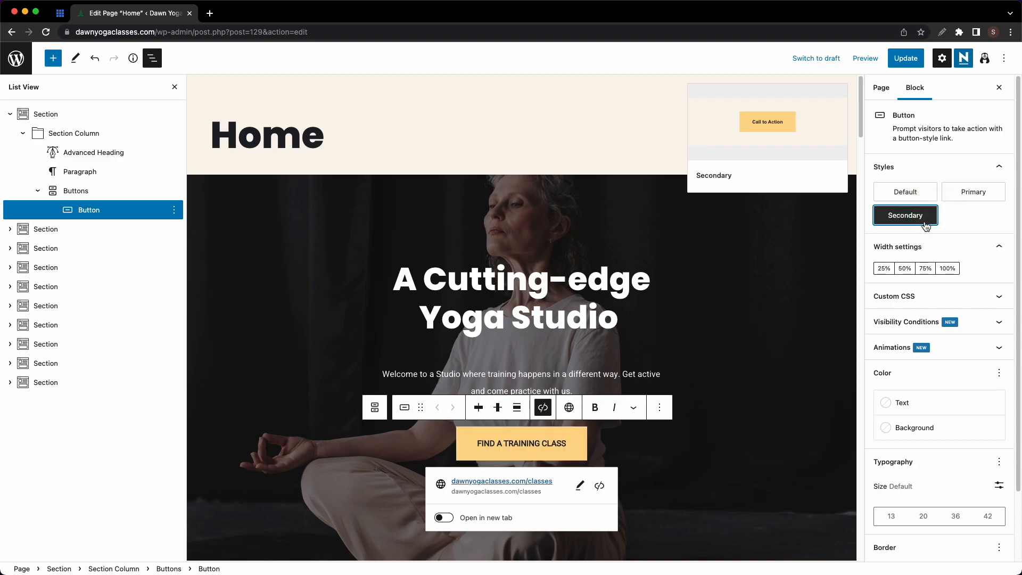
click(891, 272)
click(905, 270)
click(923, 270)
click(948, 269)
click(908, 270)
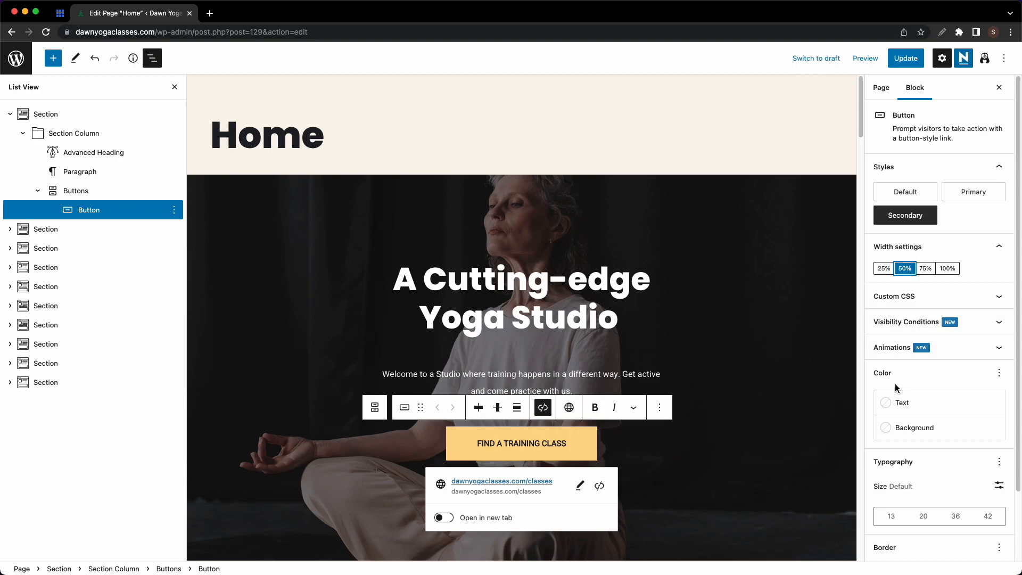
- Set the button's border radius to 0 for square corners
scroll(898, 388, down, 2)
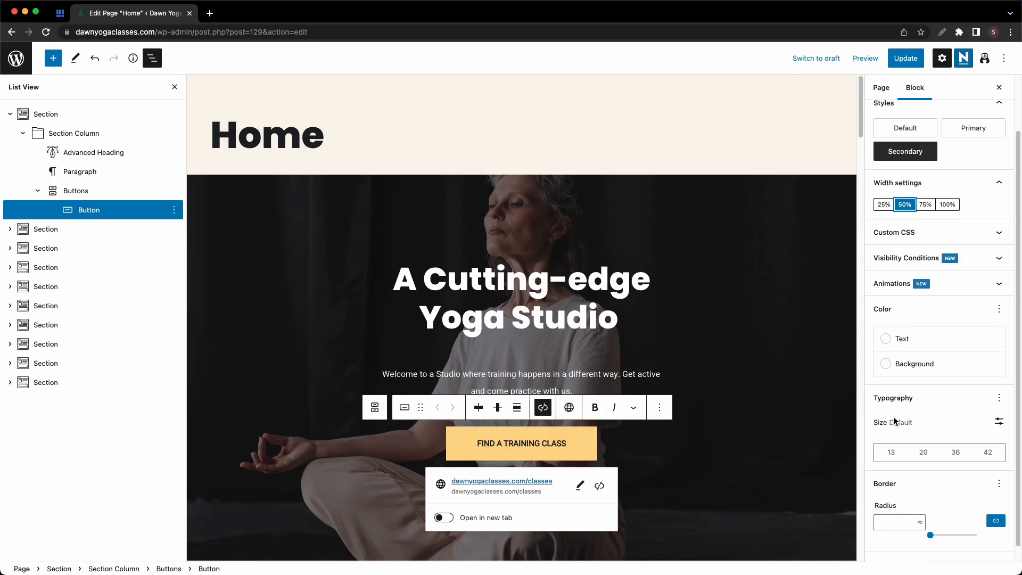
scroll(895, 422, down, 1)
click(931, 520)
mouse_move(931, 520)
mouse_down()
mouse_move(959, 522)
mouse_move(927, 528)
mouse_up()
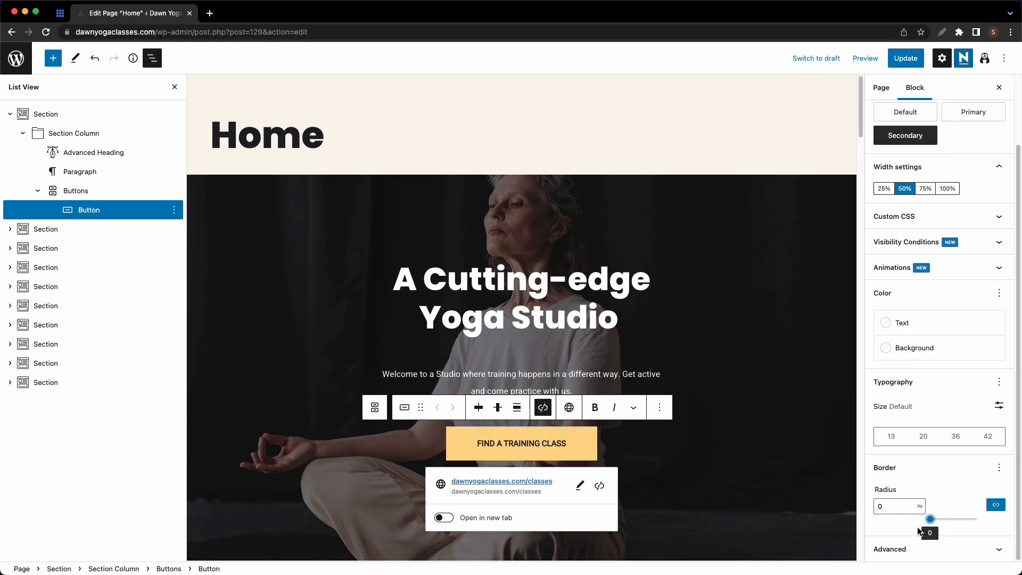
- Collapse the hero in List View and select the second section's first column
click(705, 380)
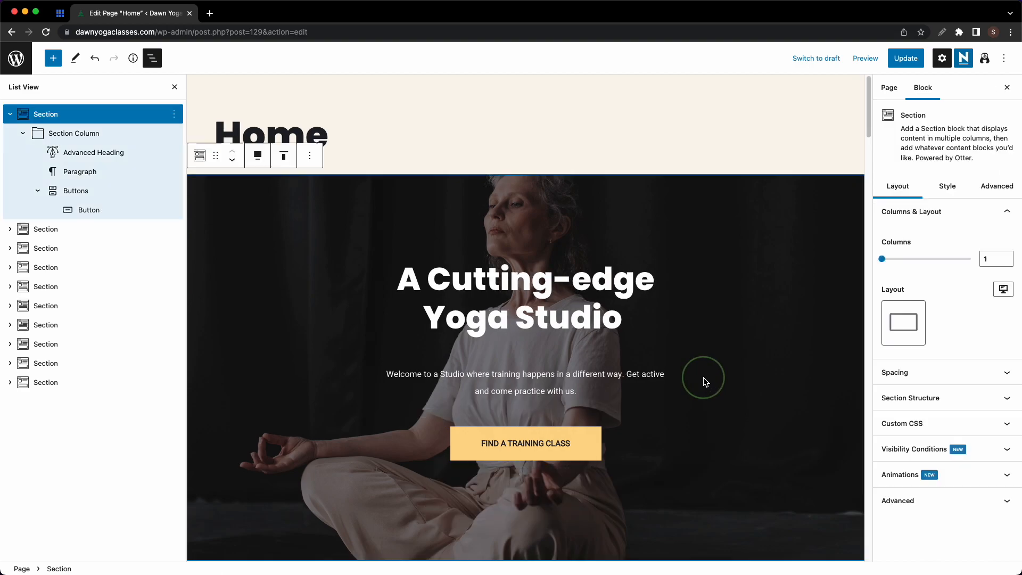
scroll(626, 362, down, 6)
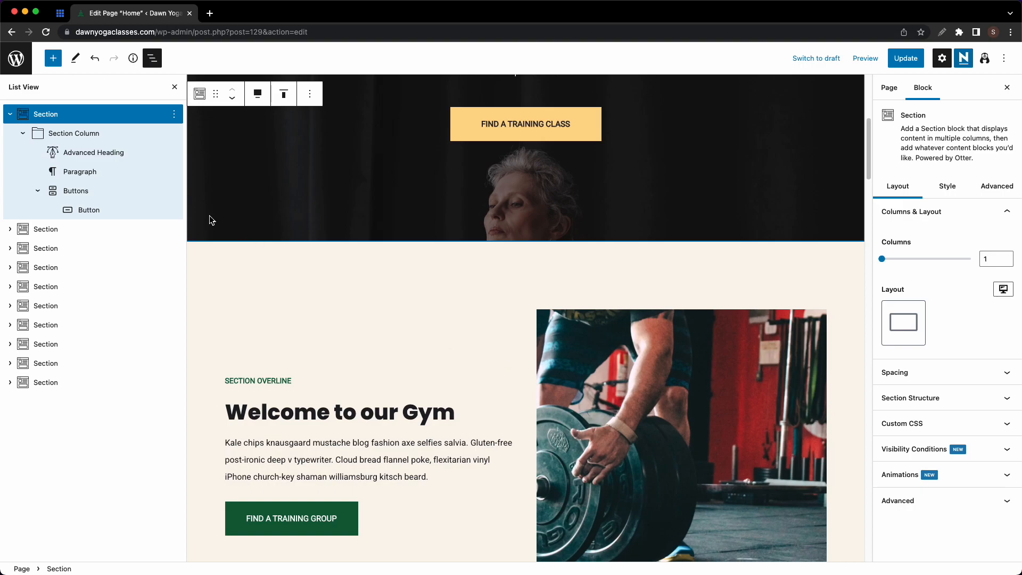
click(10, 114)
click(10, 134)
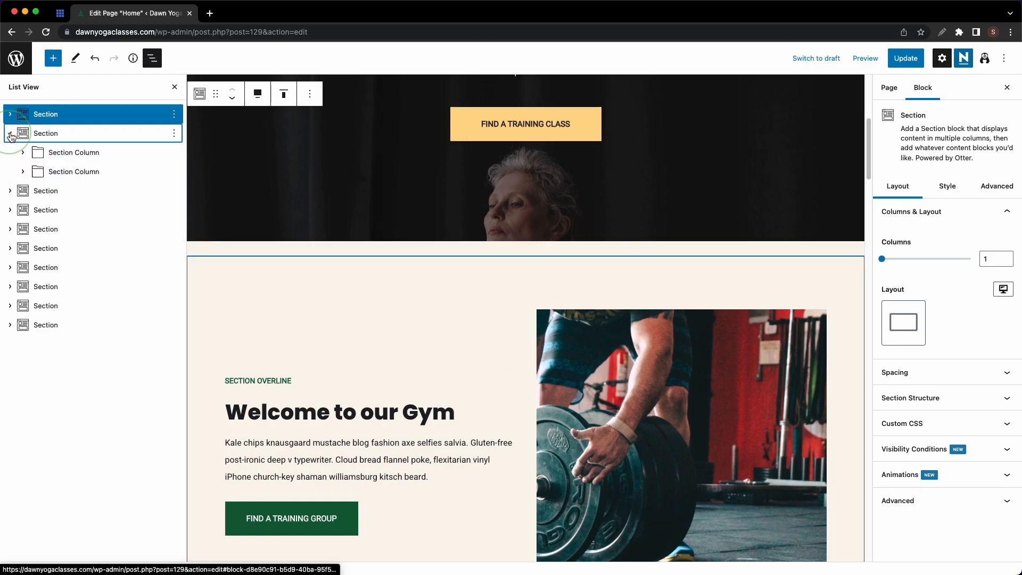
click(61, 155)
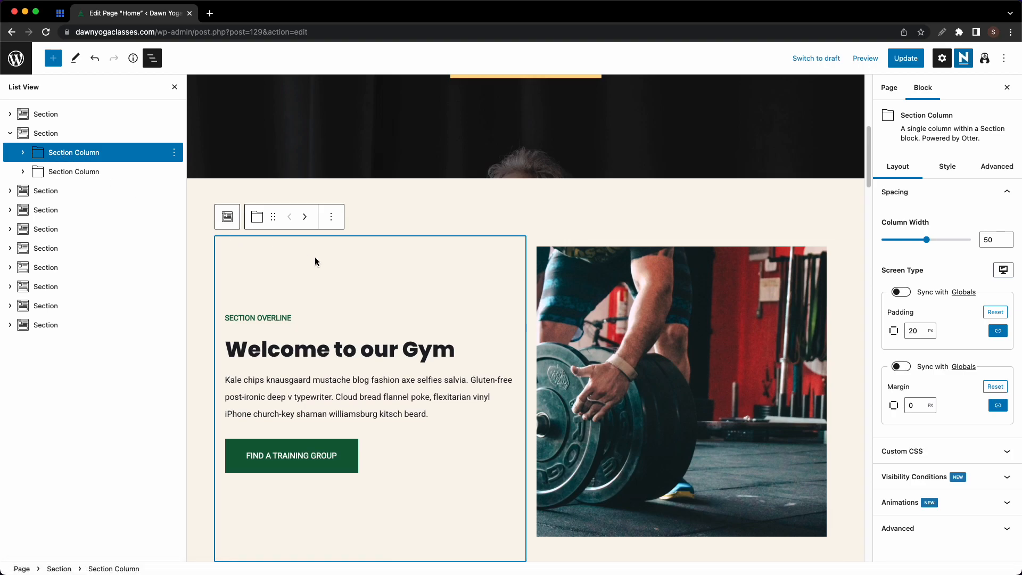
- Reset the first column's width to 50 after trying a wider value
mouse_move(928, 242)
mouse_down()
mouse_move(951, 244)
mouse_move(918, 247)
mouse_move(936, 241)
mouse_up()
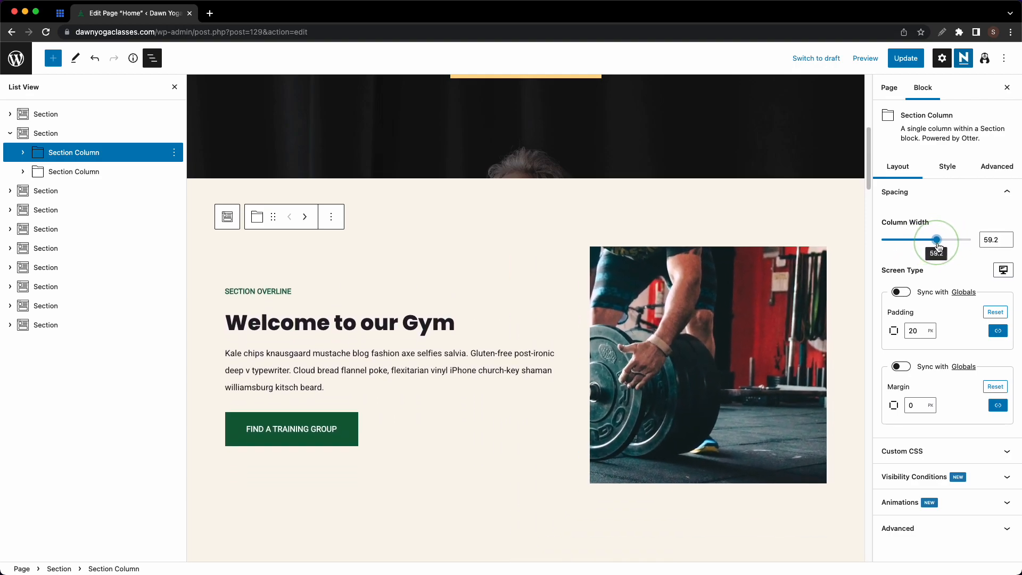
click(999, 239)
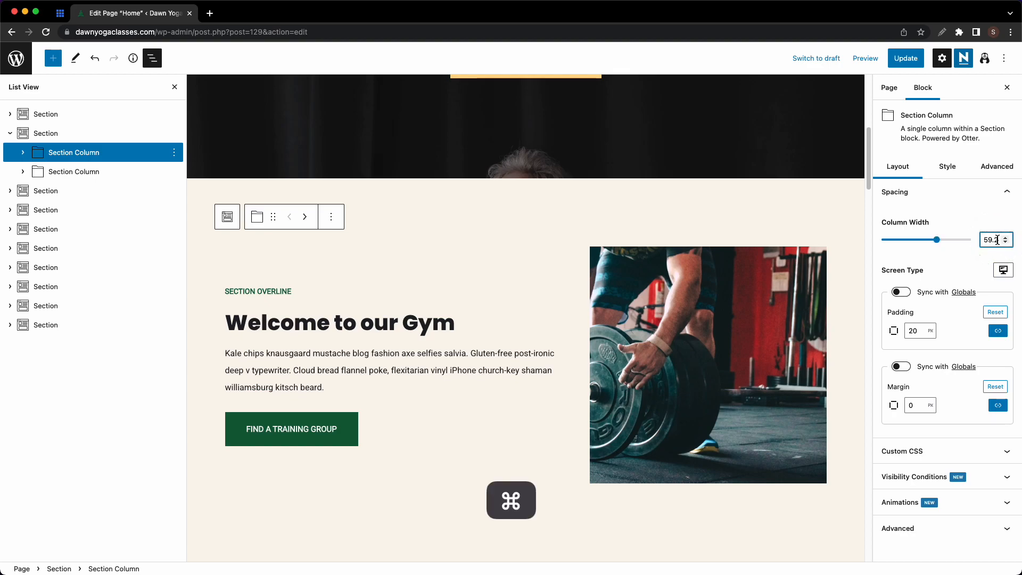
key(super+a)
text(50)
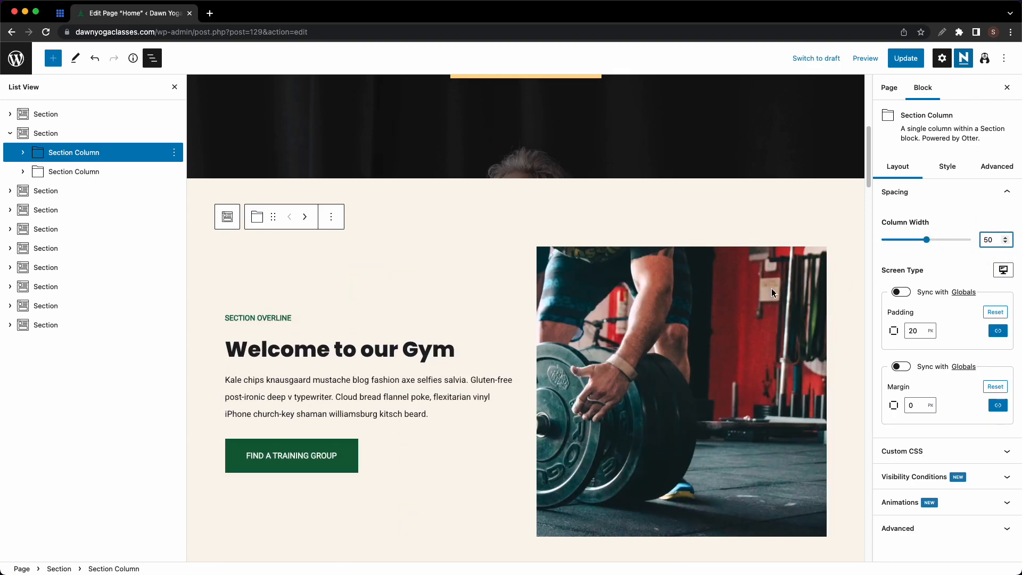
click(83, 136)
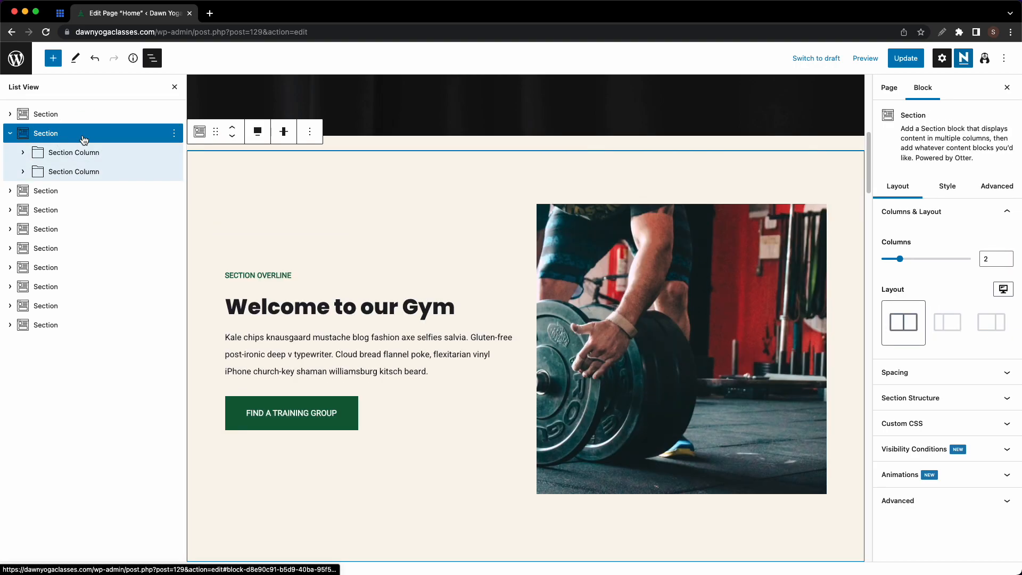
- Add a third column to the section and insert the dumbbell workout photo
click(900, 259)
drag(901, 262, 918, 259)
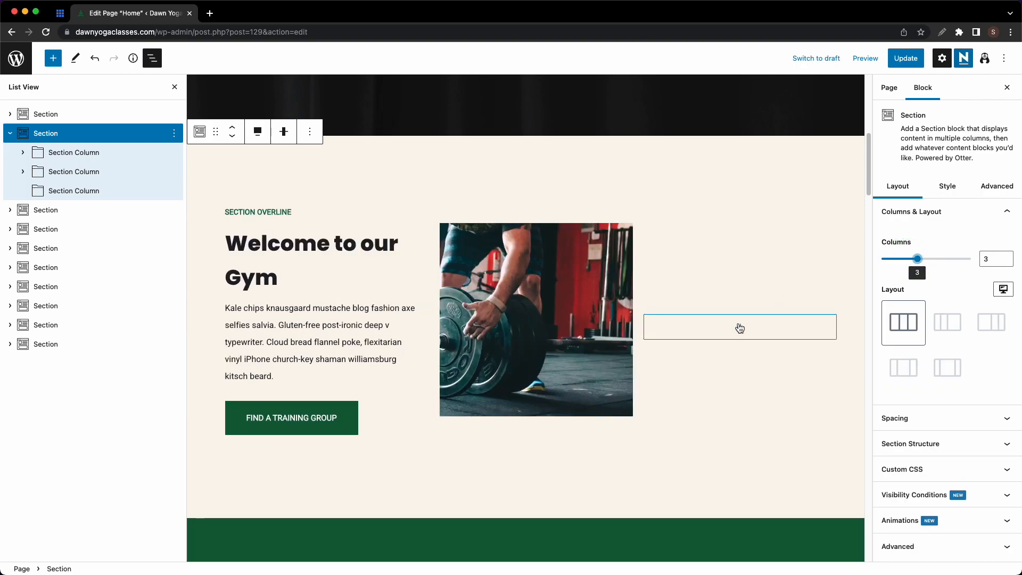
click(740, 328)
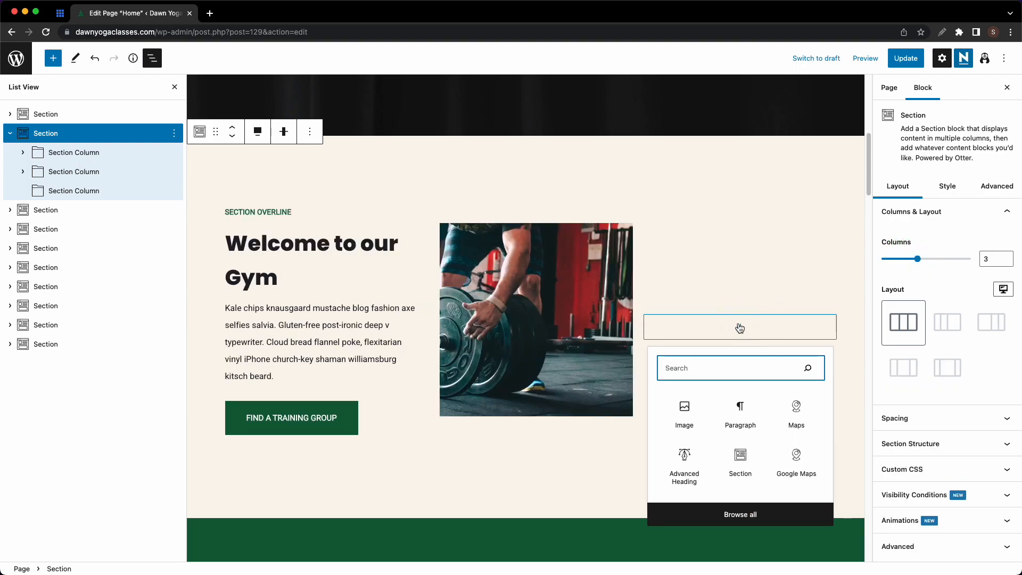
click(684, 412)
click(692, 338)
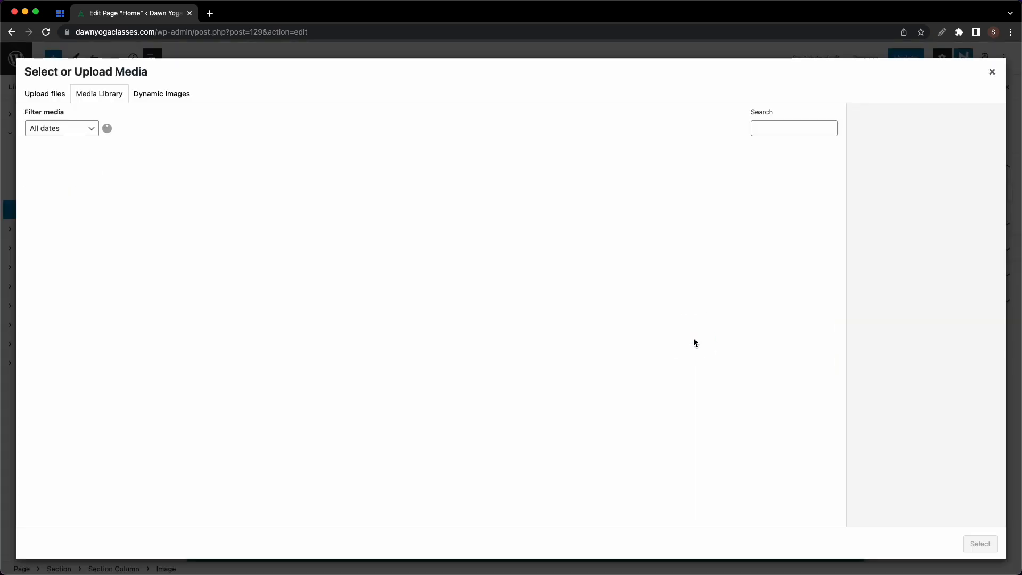
click(322, 192)
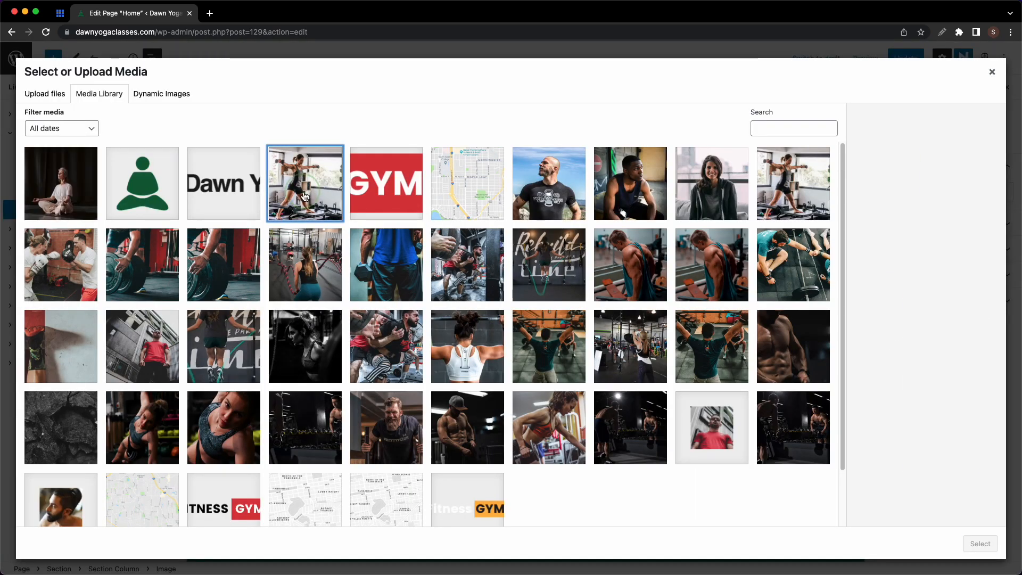
click(980, 543)
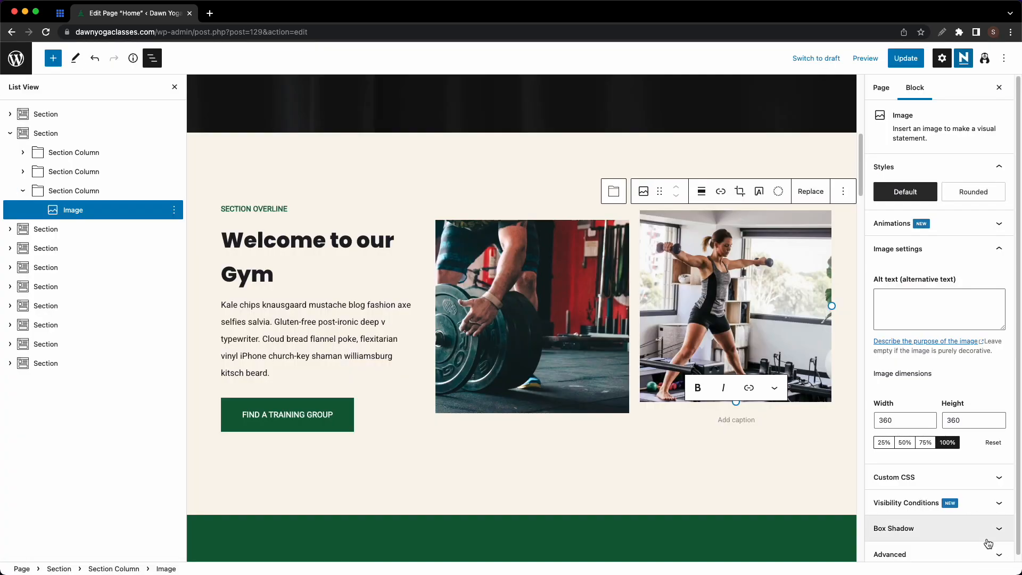
- Remove the dumbbell photo and reduce the section to 2 columns
click(722, 482)
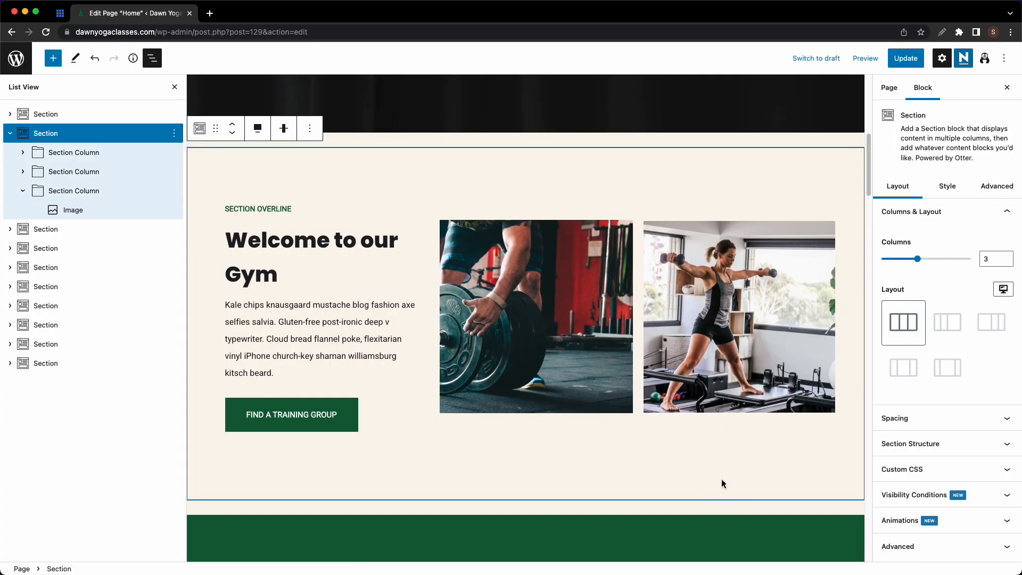
click(85, 152)
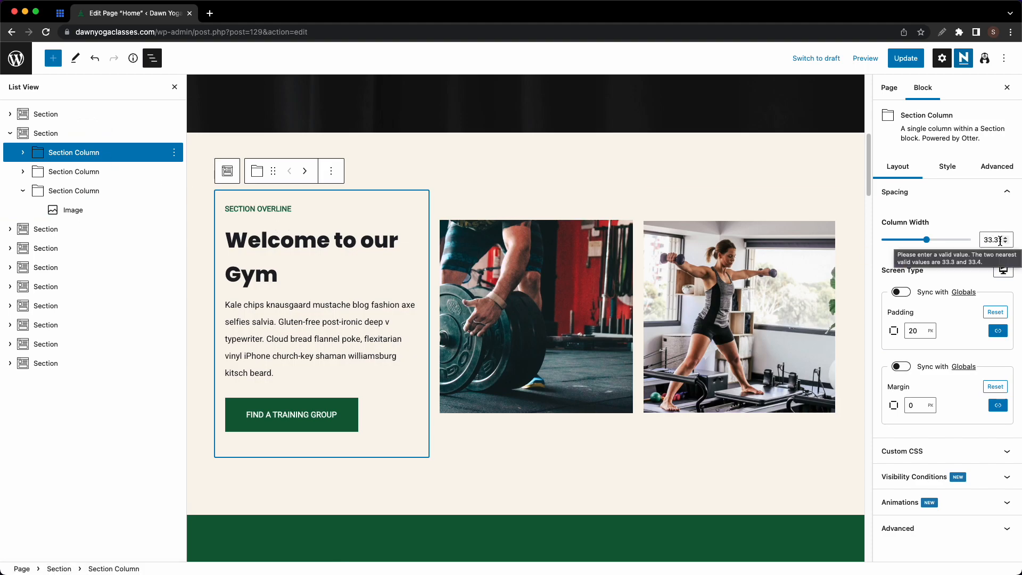
click(736, 311)
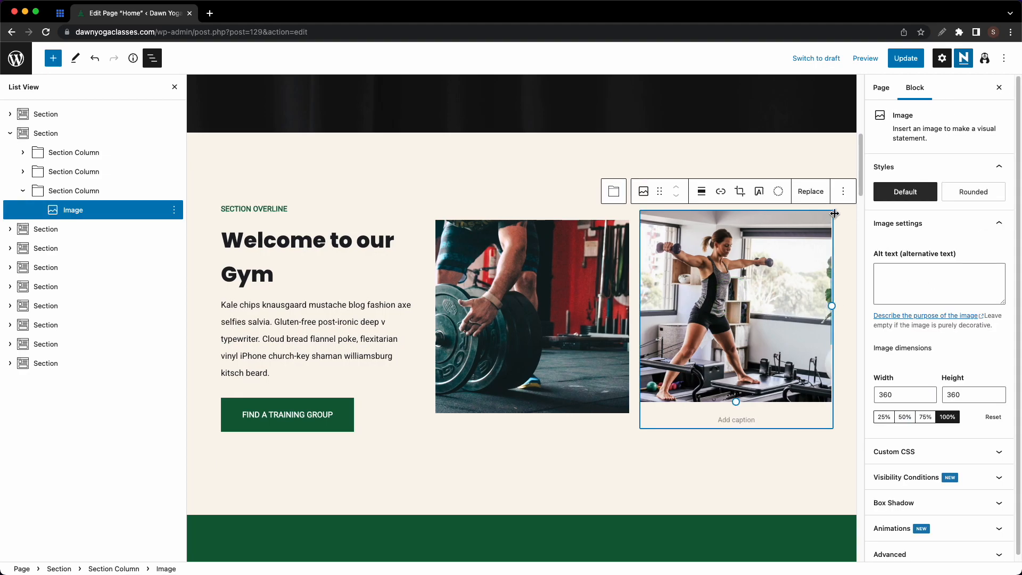
click(843, 193)
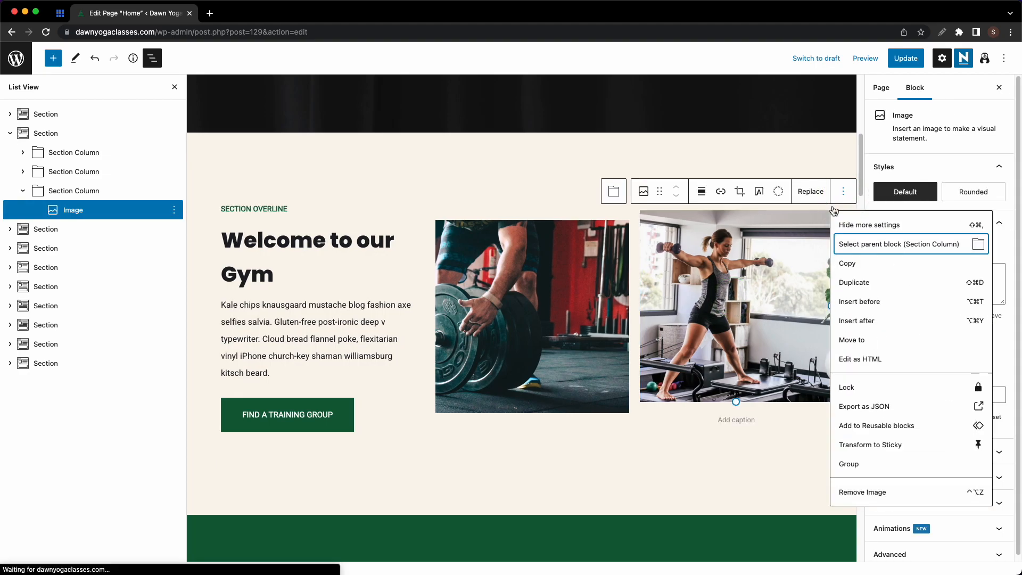
click(861, 492)
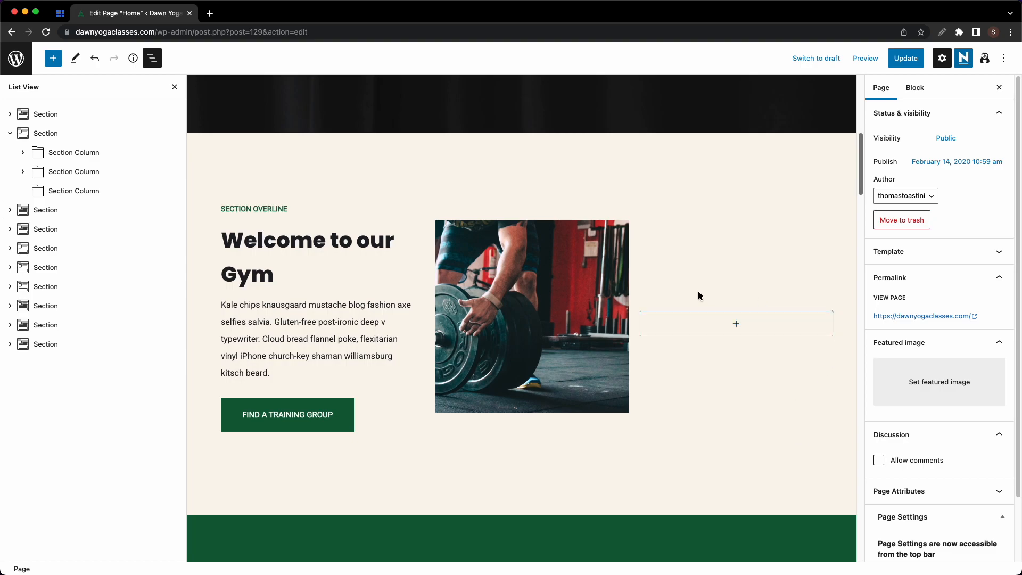
click(96, 137)
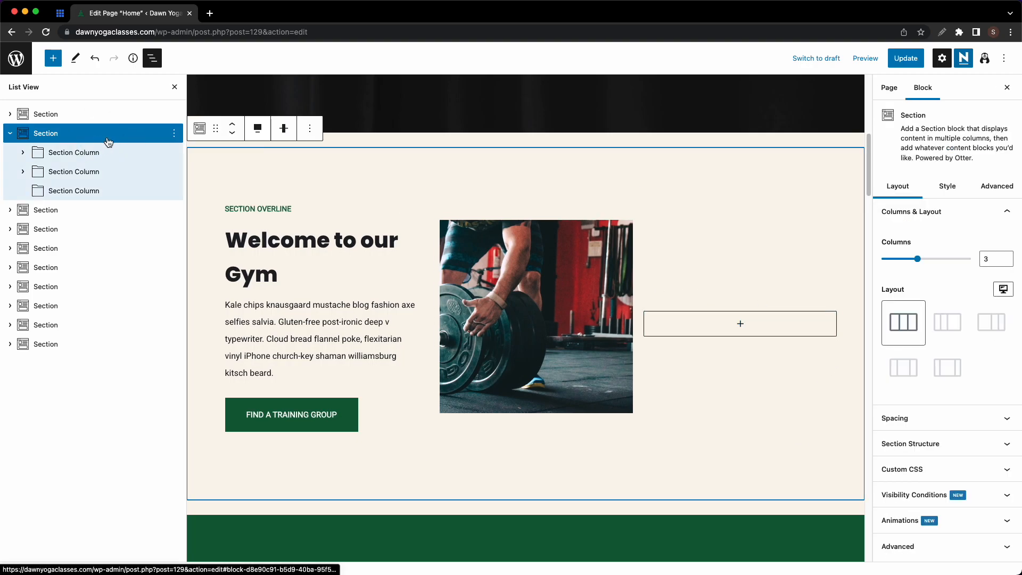
click(1006, 262)
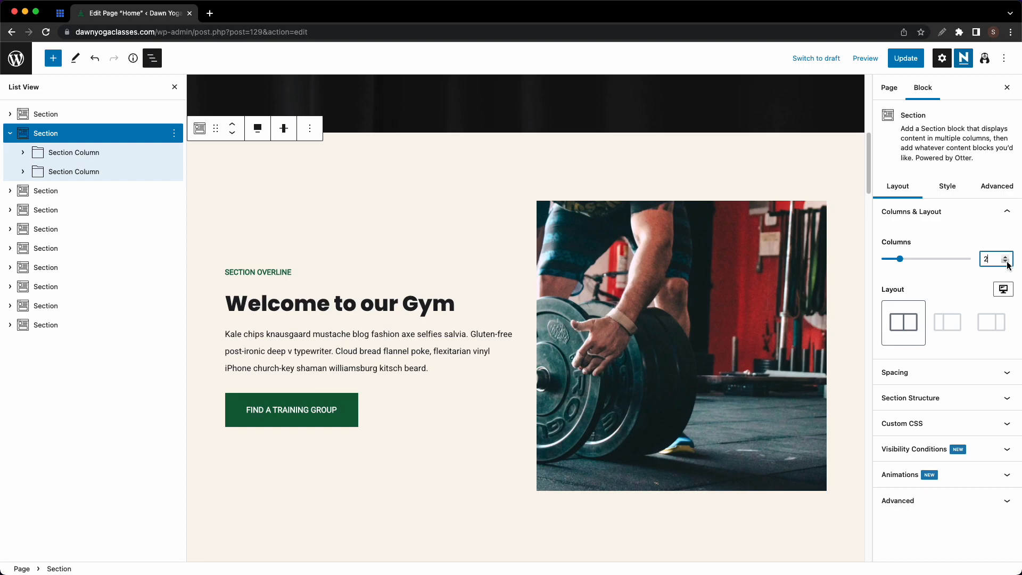
- Change the section overline to ABOUT US
click(291, 276)
key(super+a)
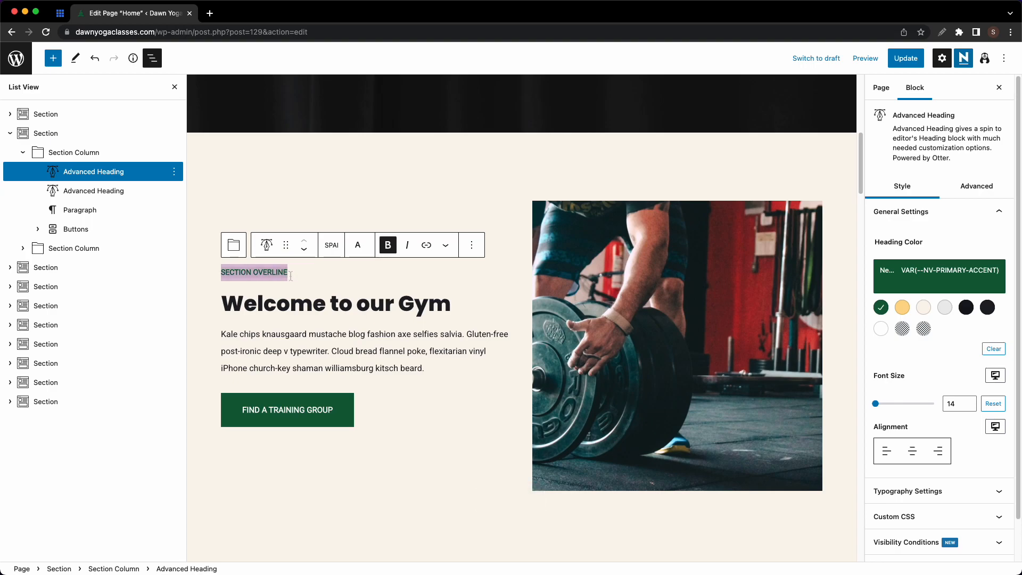
text(ABOUT US)
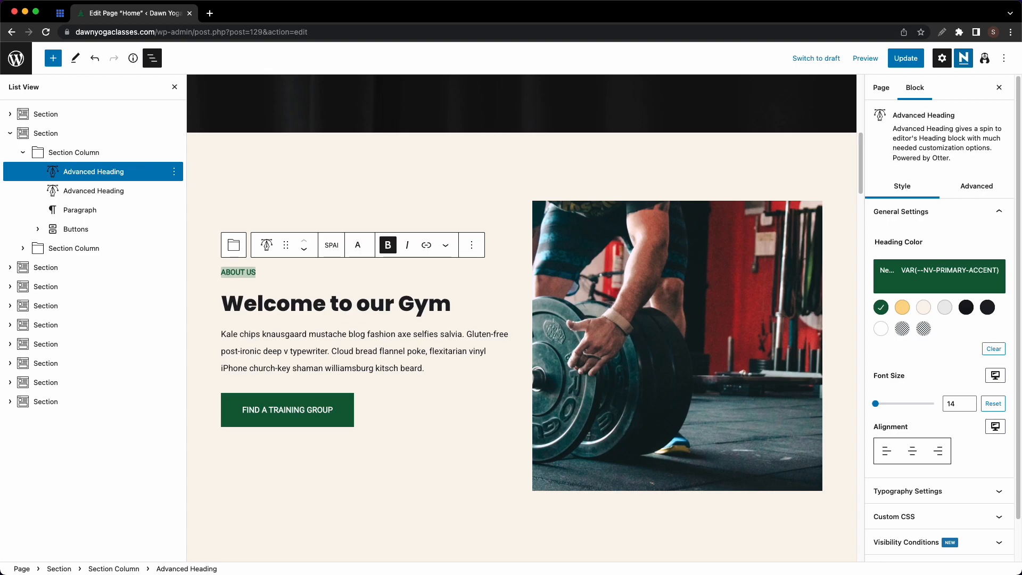
- Retitle the heading 'Yoga is our way of life' with Capitalize font transform
click(282, 311)
key(super+a)
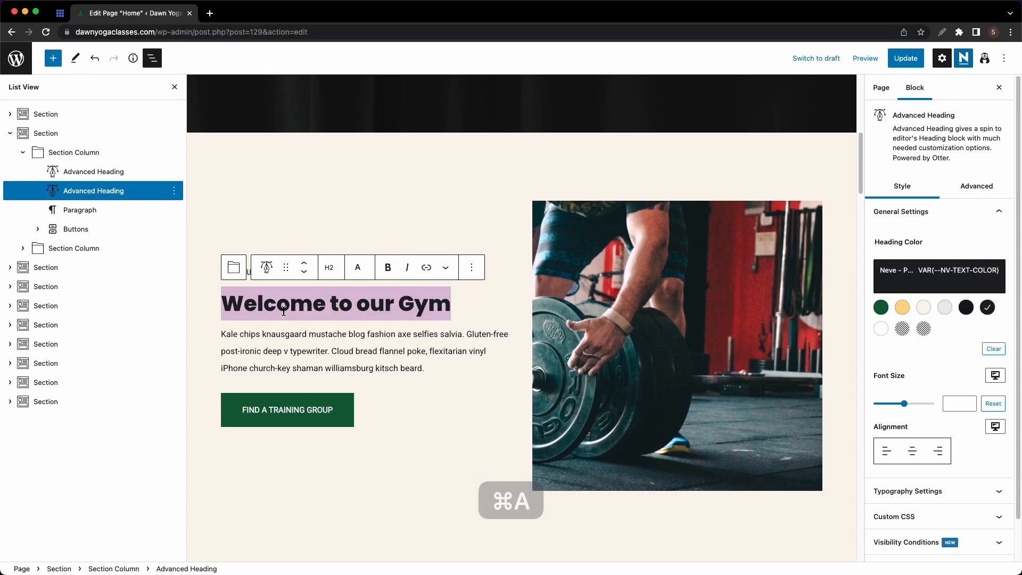
key(BackSpace)
text(Yog)
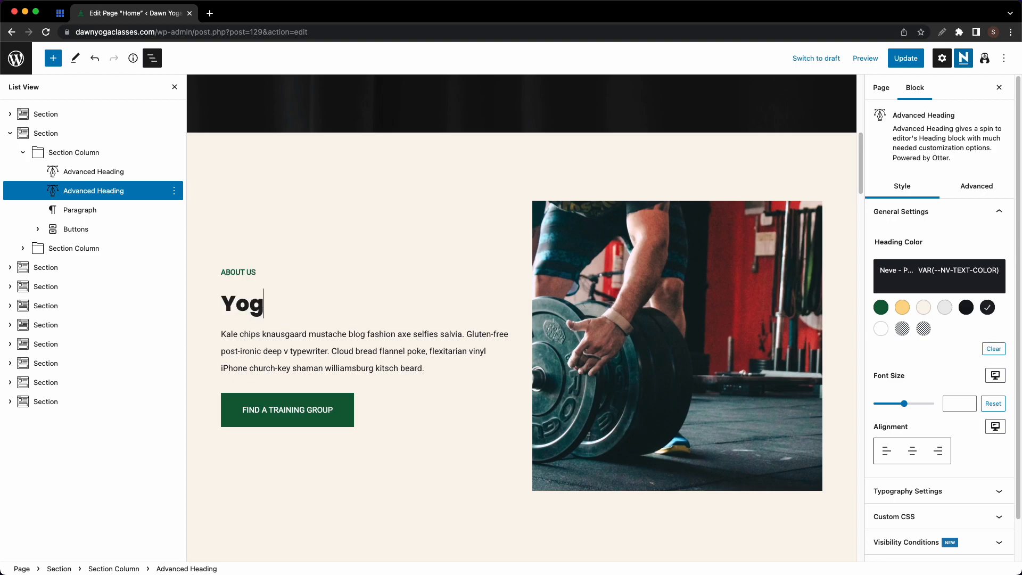
text(a is our way of life)
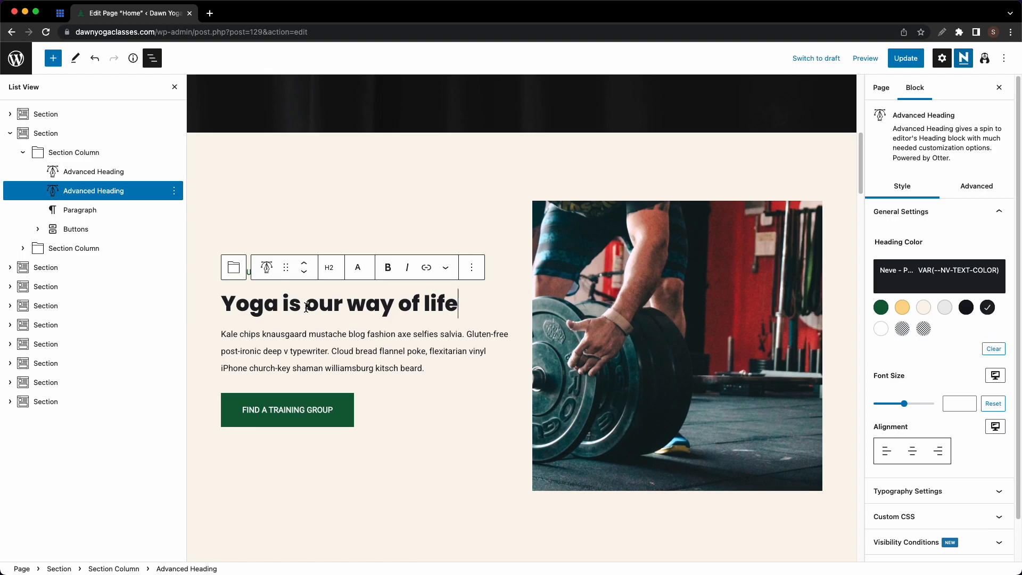
click(360, 270)
click(371, 387)
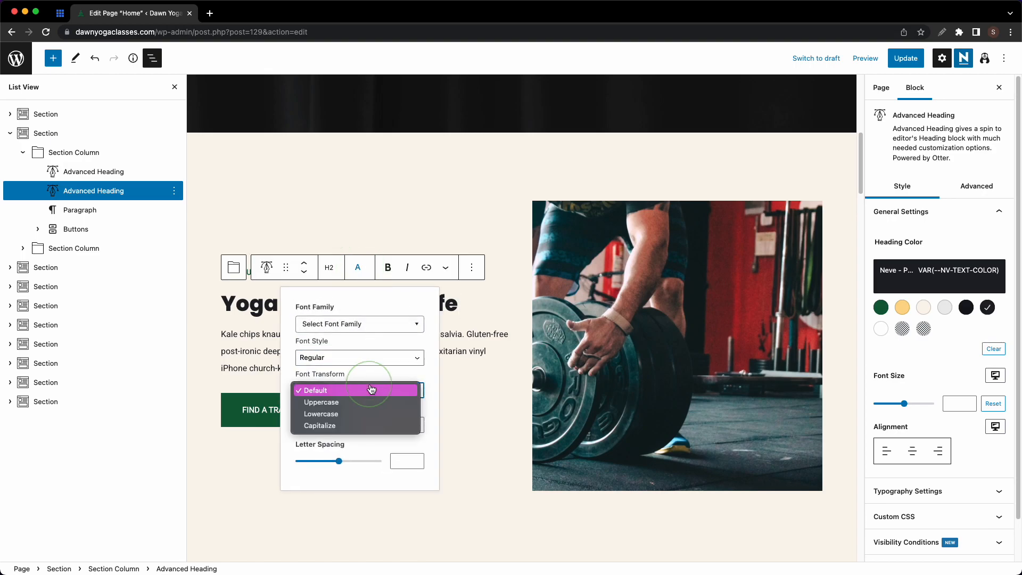
click(365, 425)
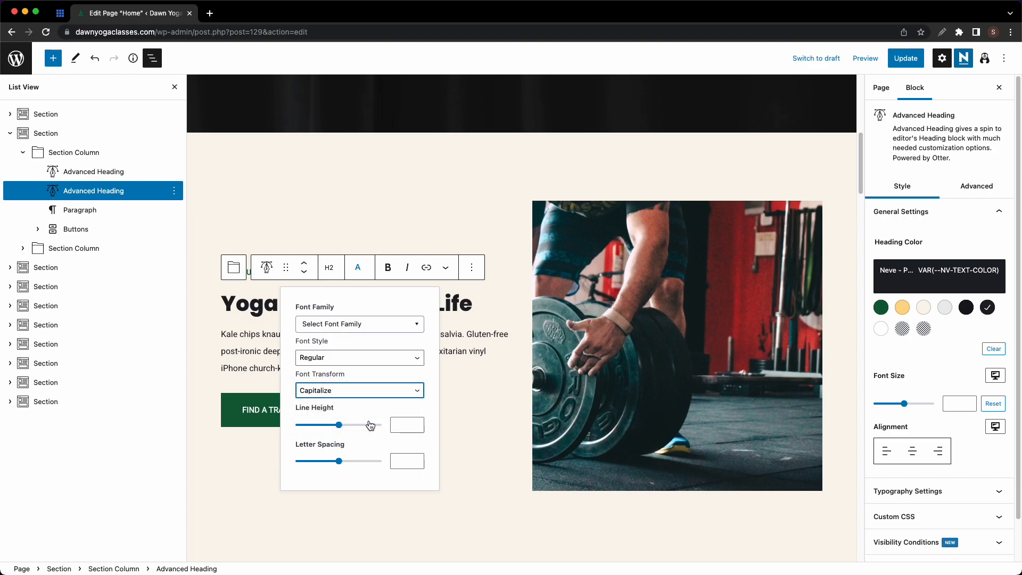
click(452, 402)
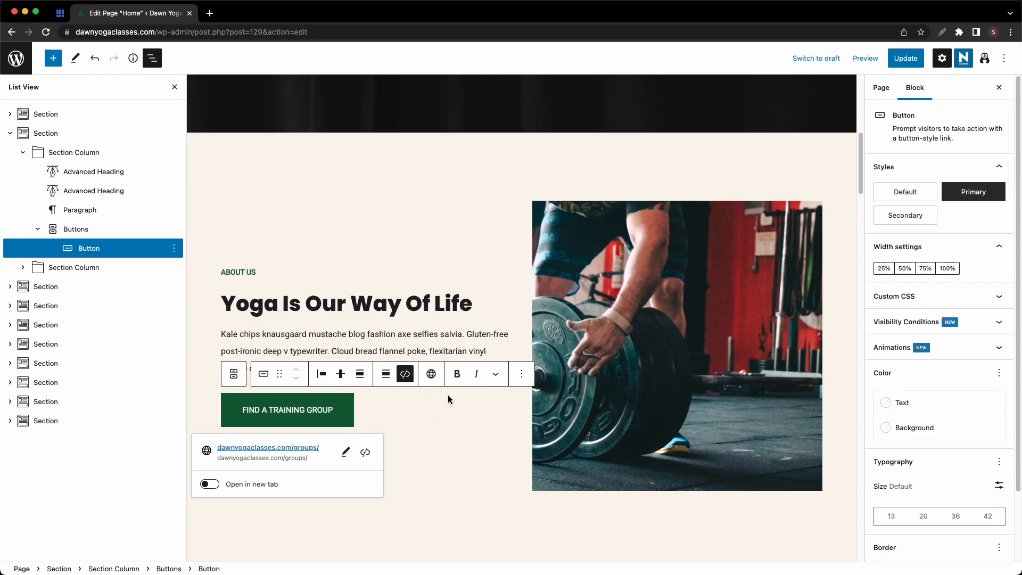
- Lengthen the body paragraph by pasting a copy of its last two sentences
click(406, 335)
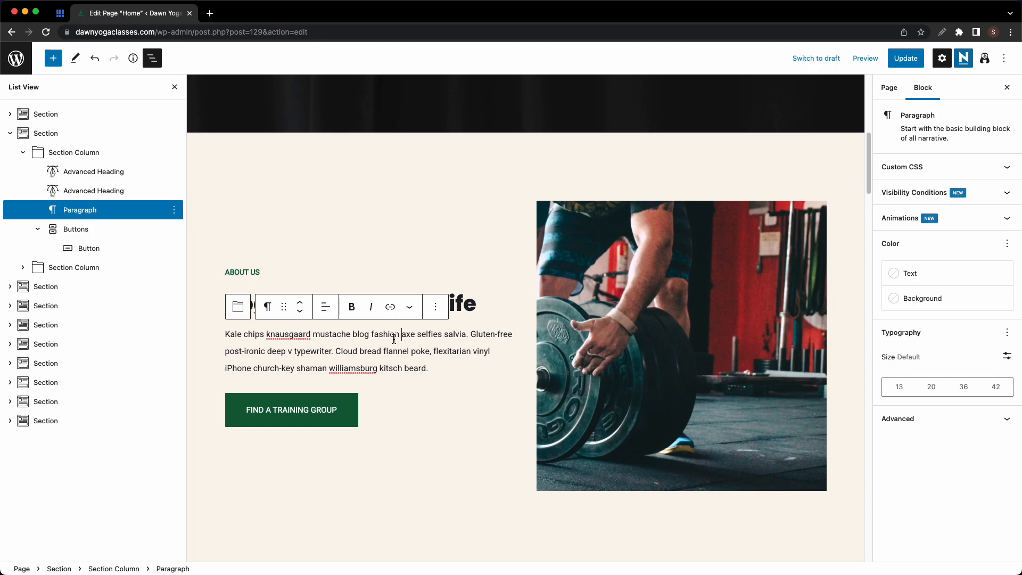
drag(336, 350, 429, 368)
key(super+c)
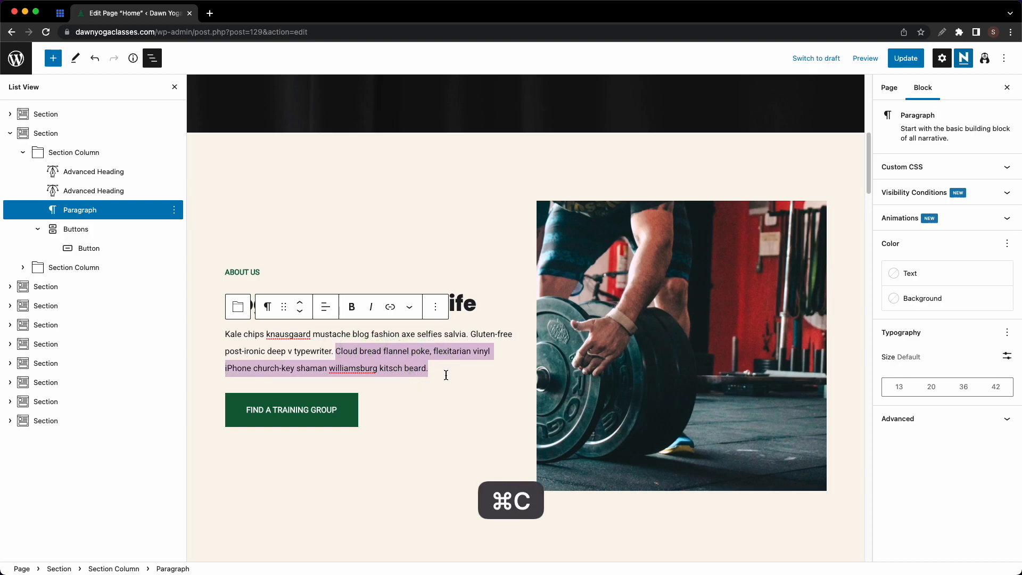
click(442, 368)
key(super+v)
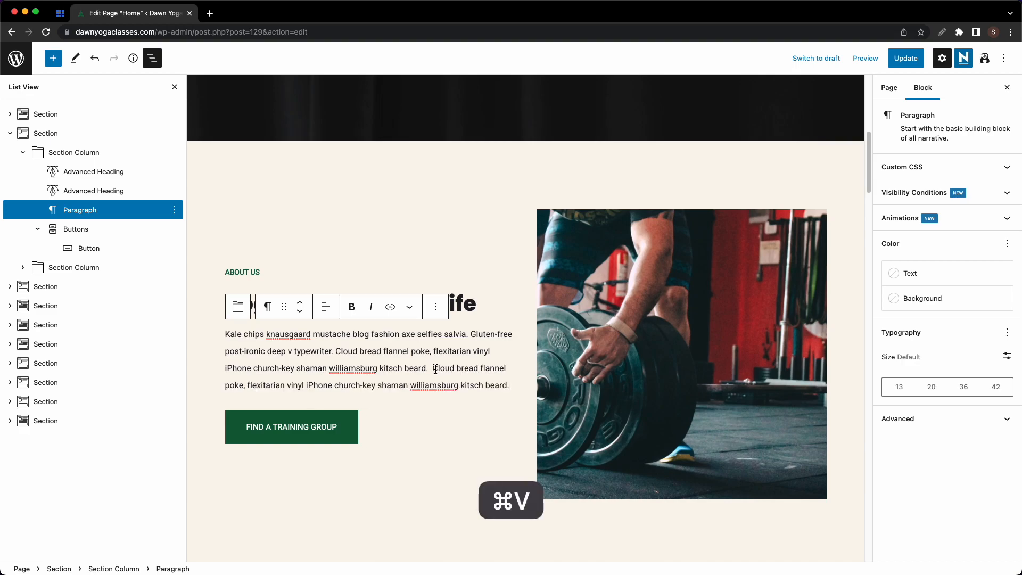
key(BackSpace)
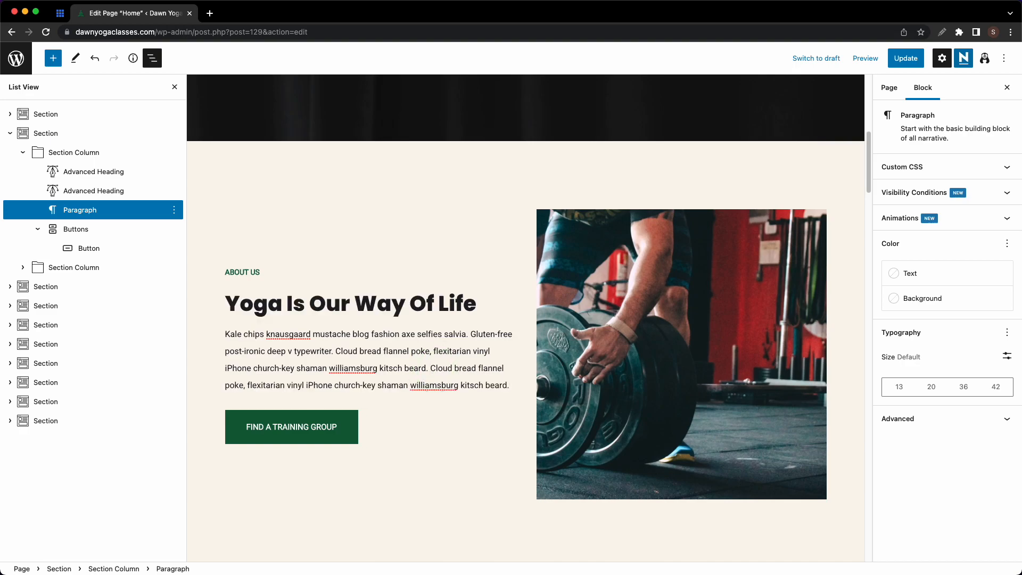
- Relabel the button CHECK OUT OUR STUDIO and link it to dawnyogaclasses.com/our-studio
triple_click(349, 428)
text(CHECK OUT OUR STUDIO)
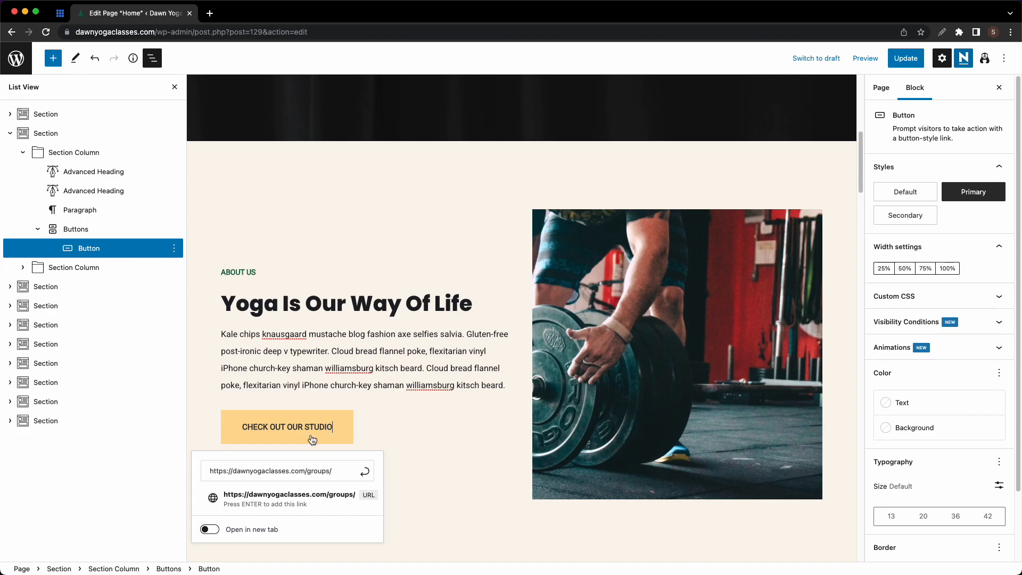
click(343, 471)
key(BackSpace)
key(BackSpace)
key(BackSpace)
key(BackSpace)
key(BackSpace)
key(BackSpace)
text(o)
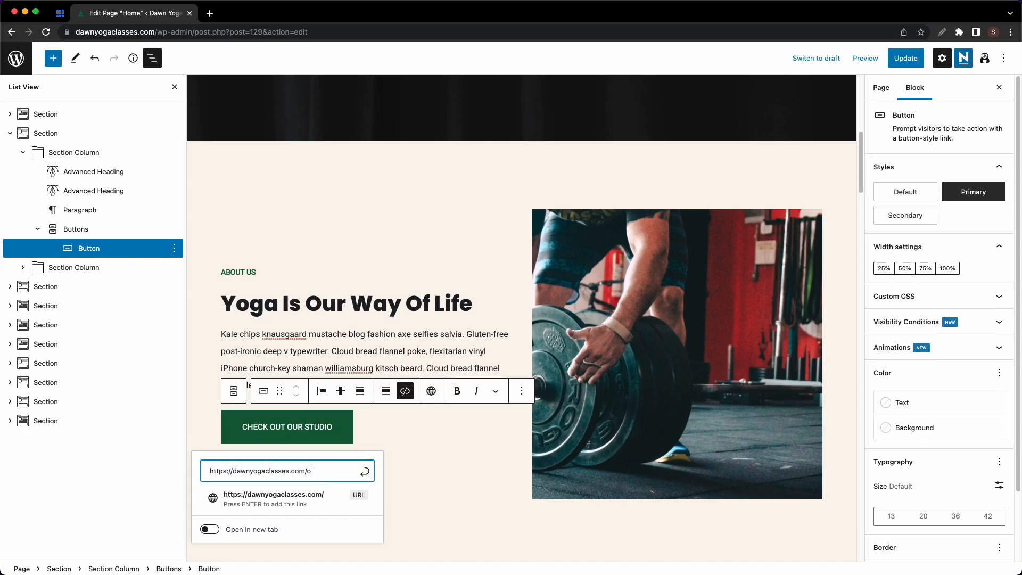
text(ur-studio)
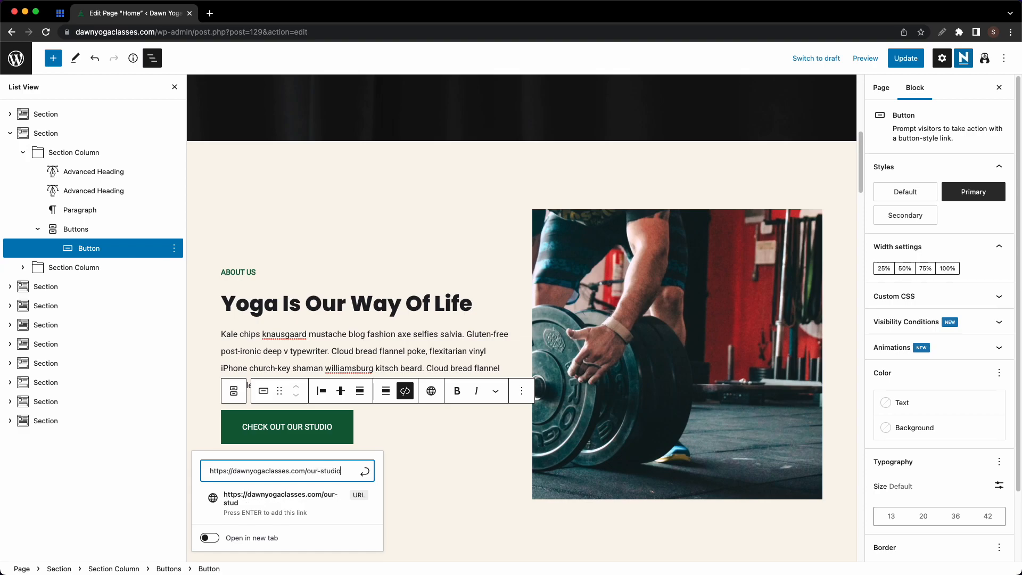
click(363, 472)
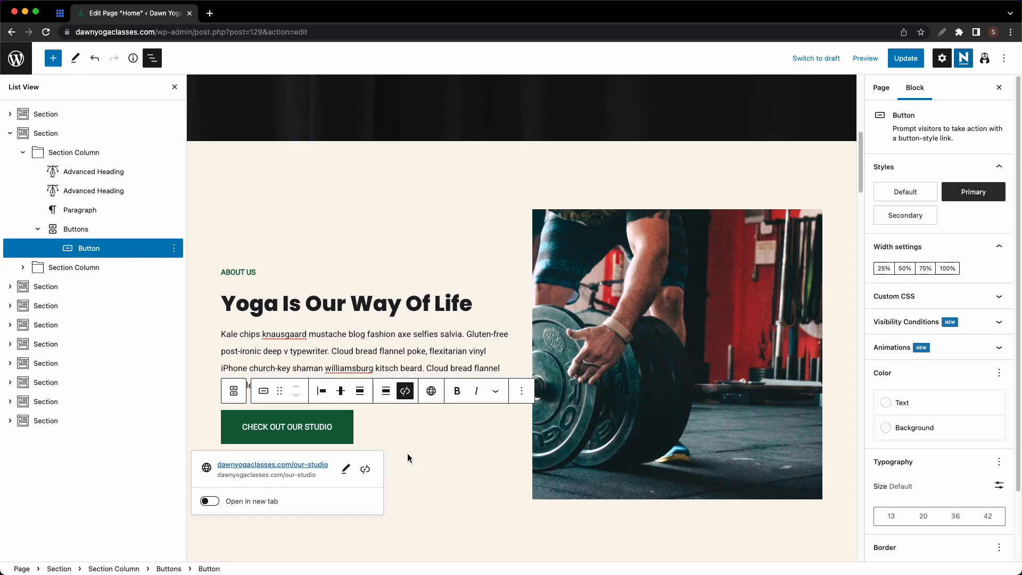
- Show the alignment choices for the barbell photo in its block toolbar
click(685, 362)
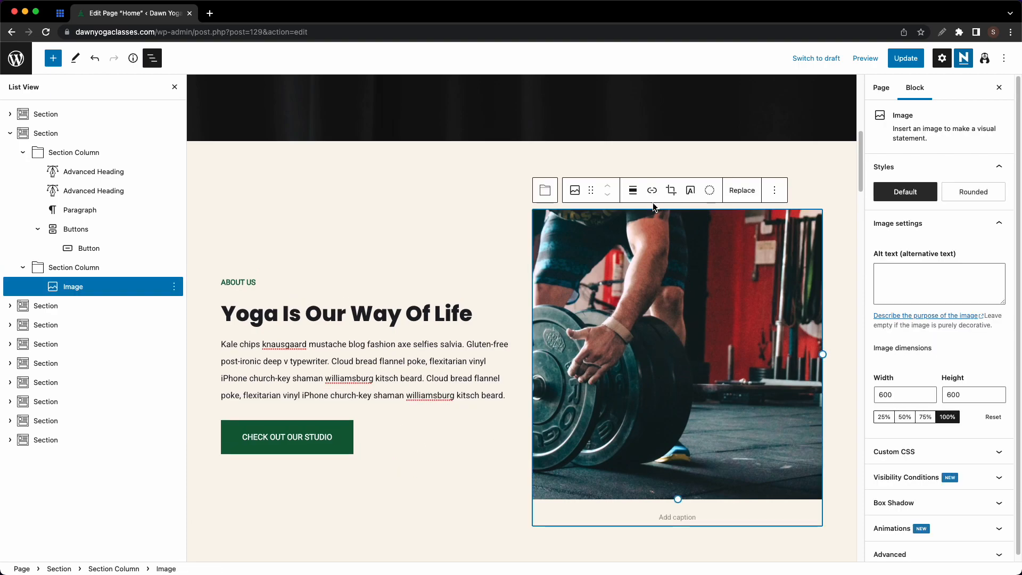
click(634, 191)
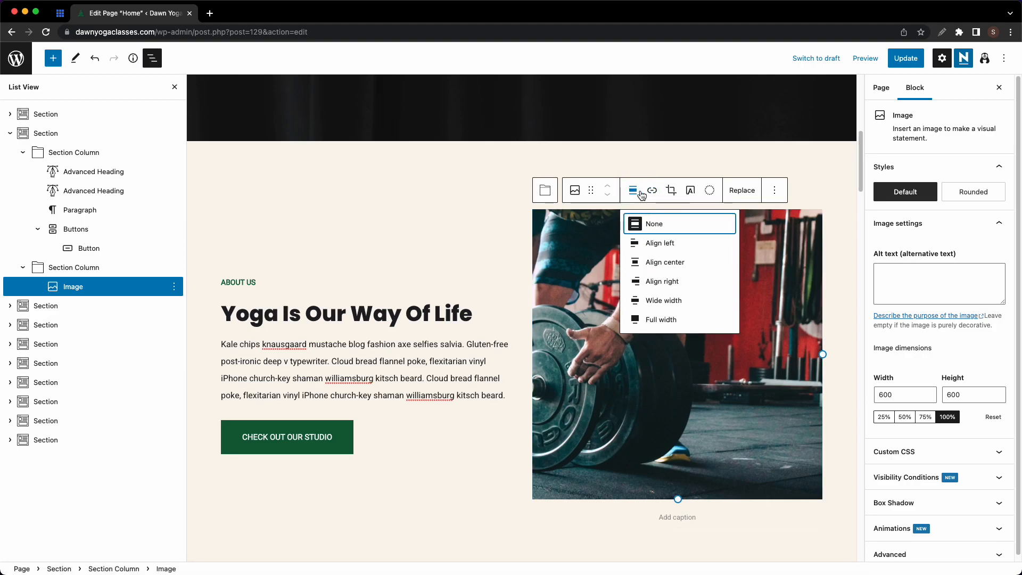
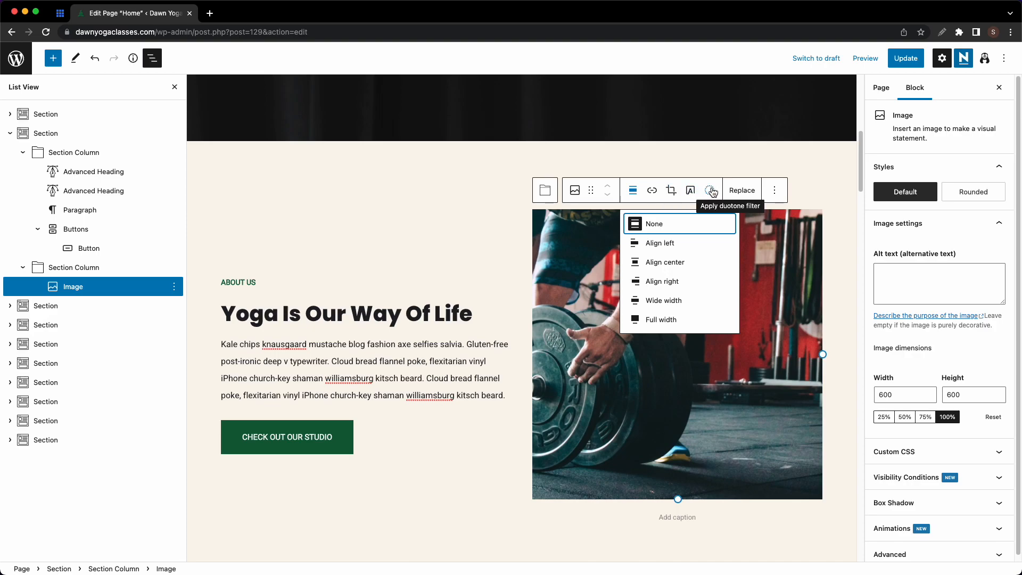
- Replace the About Us image with the uploaded About.jpg ballet-barre photo
click(738, 191)
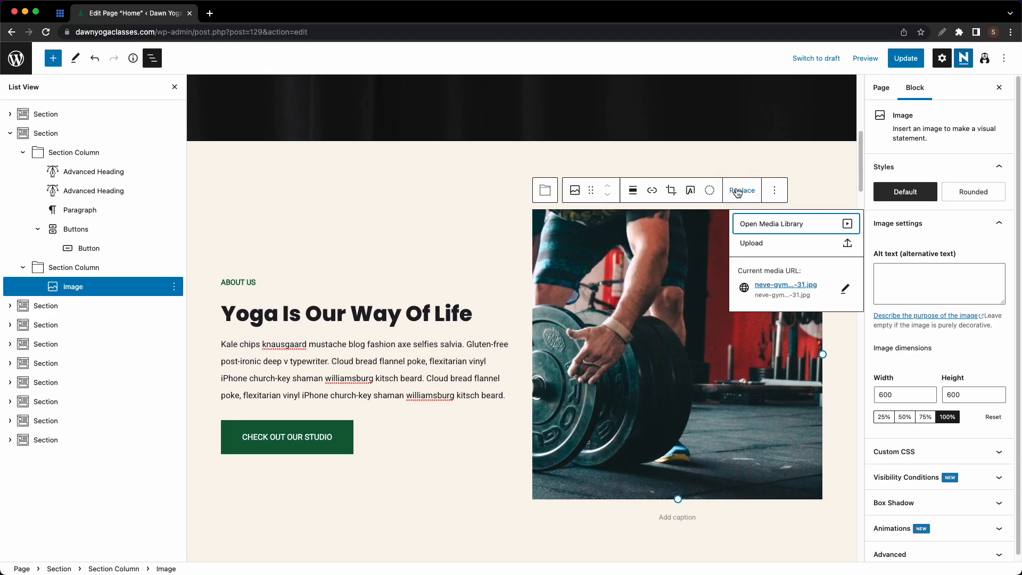
click(754, 223)
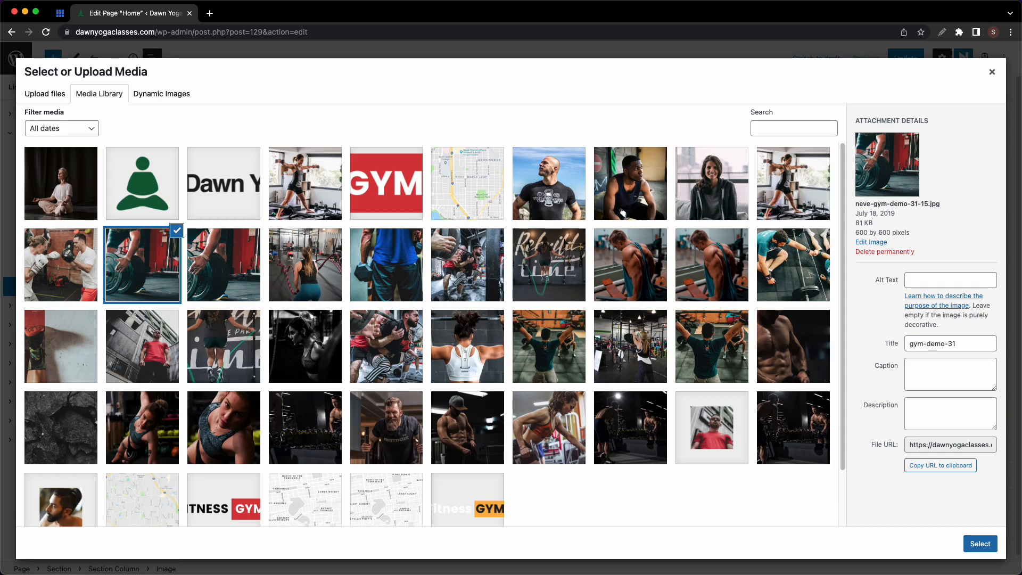
drag(518, 491, 318, 256)
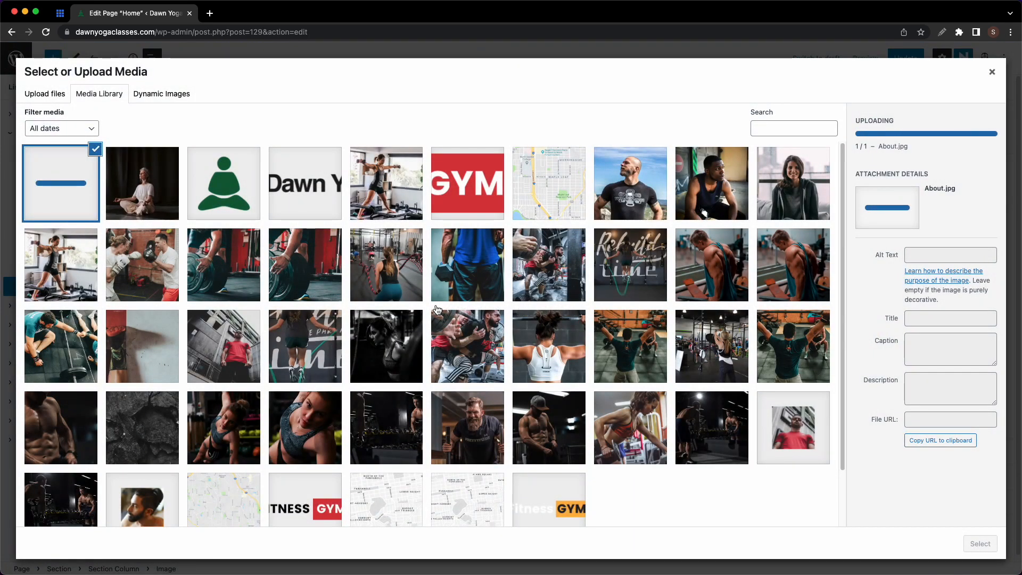
click(969, 543)
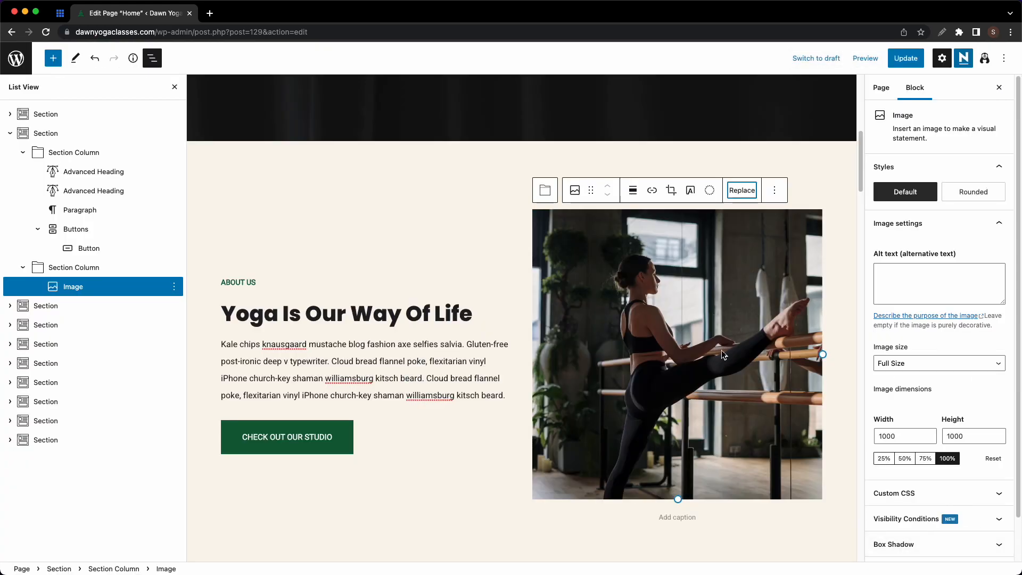
- Keep the Default square style at full resolution and resize the image to 50% (500 × 500)
click(973, 192)
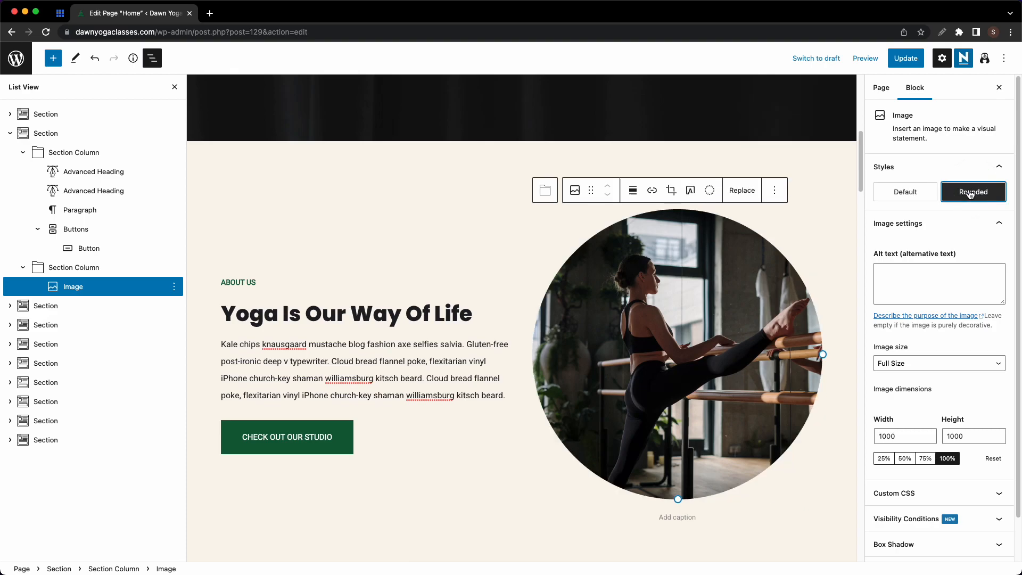
click(929, 196)
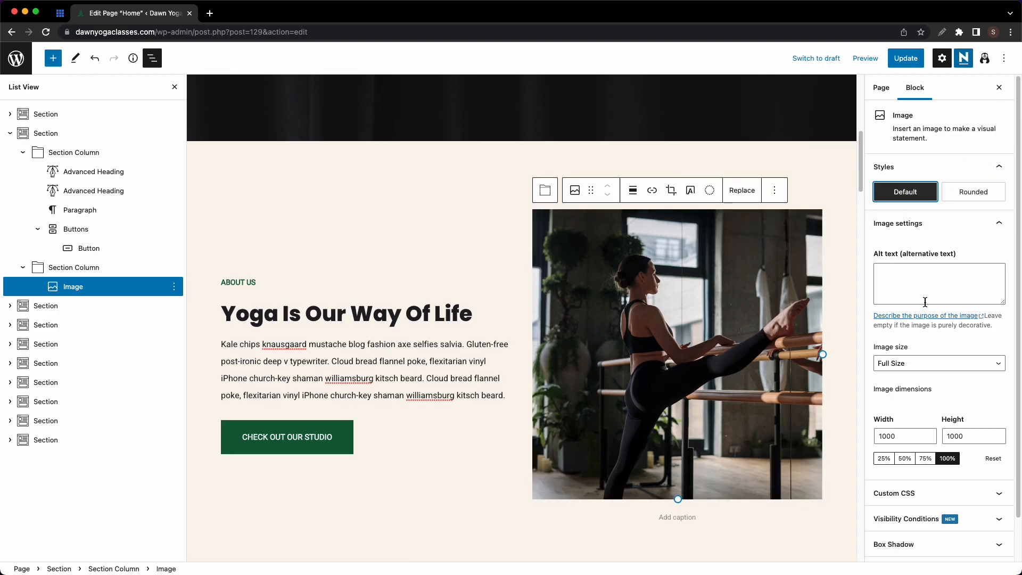
click(914, 364)
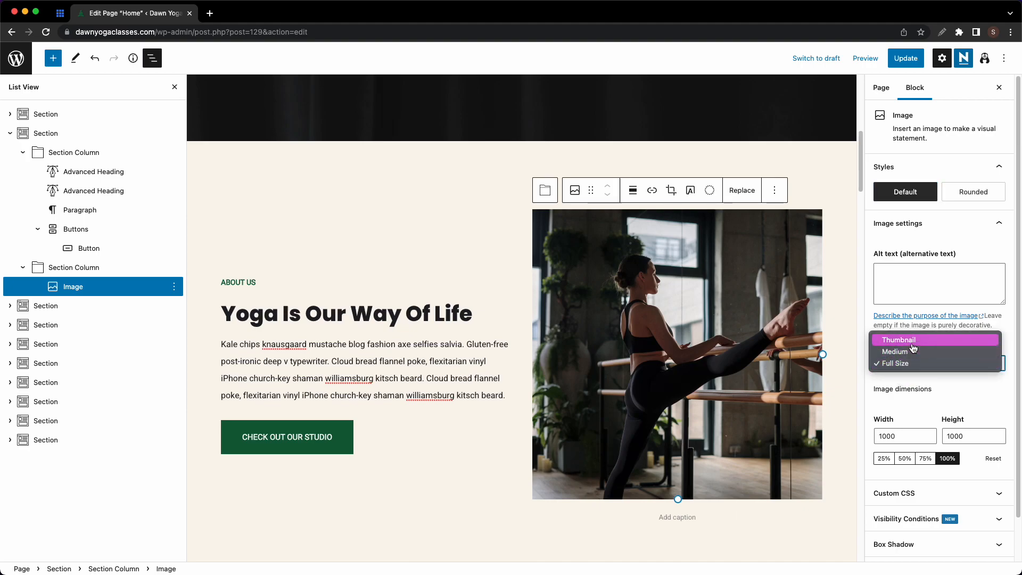
click(908, 377)
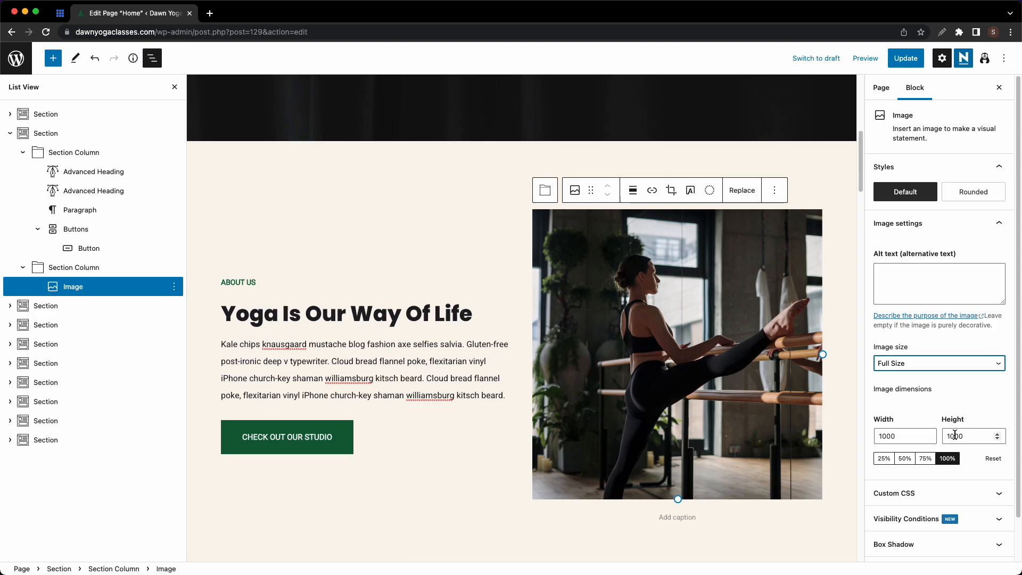
click(884, 459)
click(905, 460)
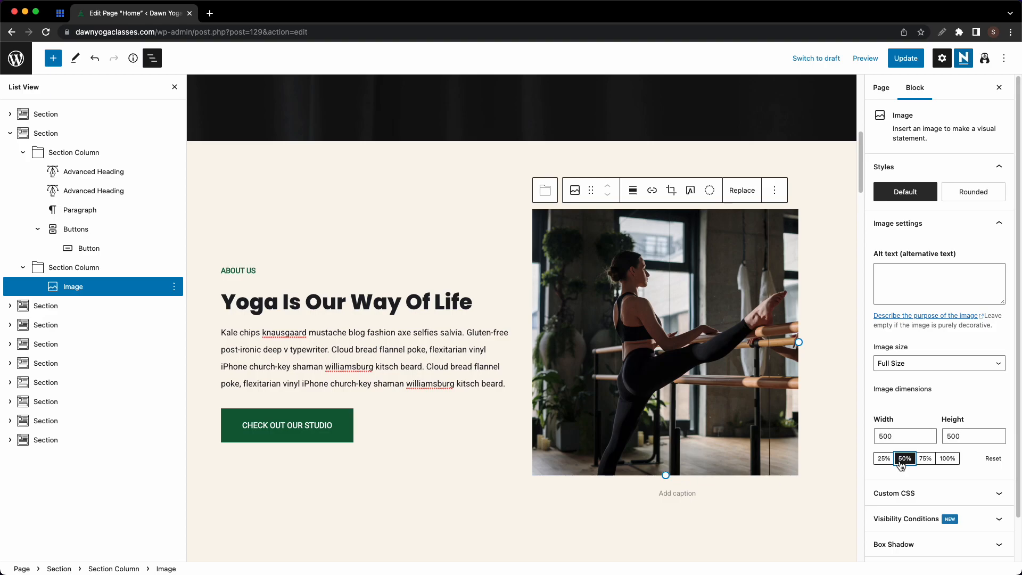
scroll(501, 420, down, 5)
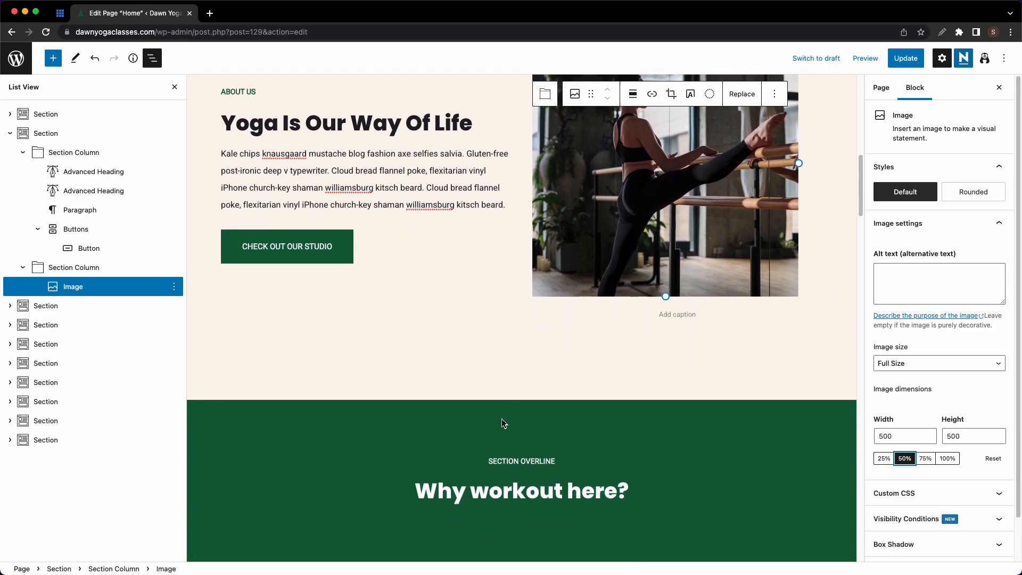
- Change the green section's overline to BENEFITS OF YOGA and colour it yellow
scroll(501, 418, down, 3)
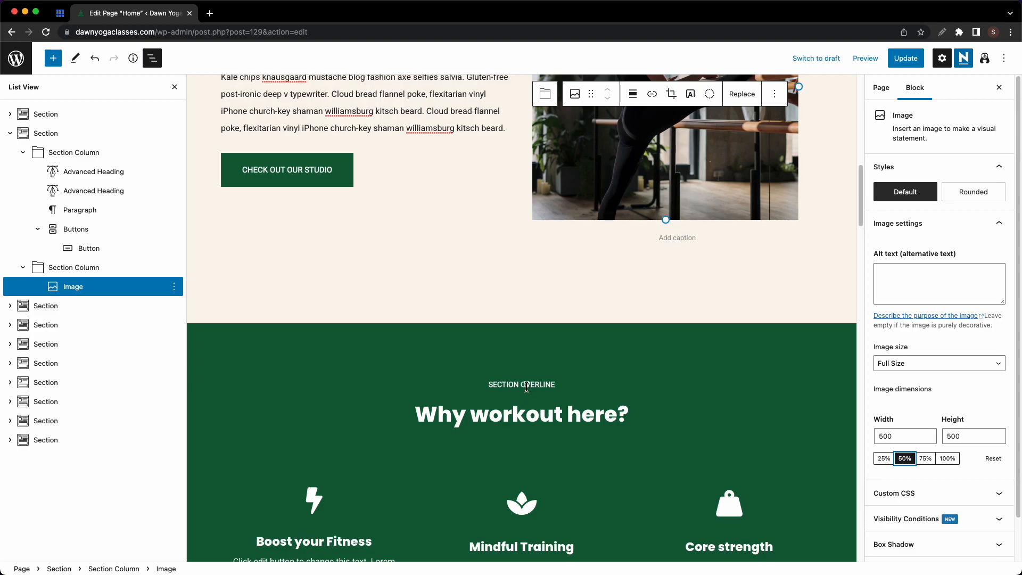
click(525, 393)
key(super+a)
text(BENEFITS OF YOGA)
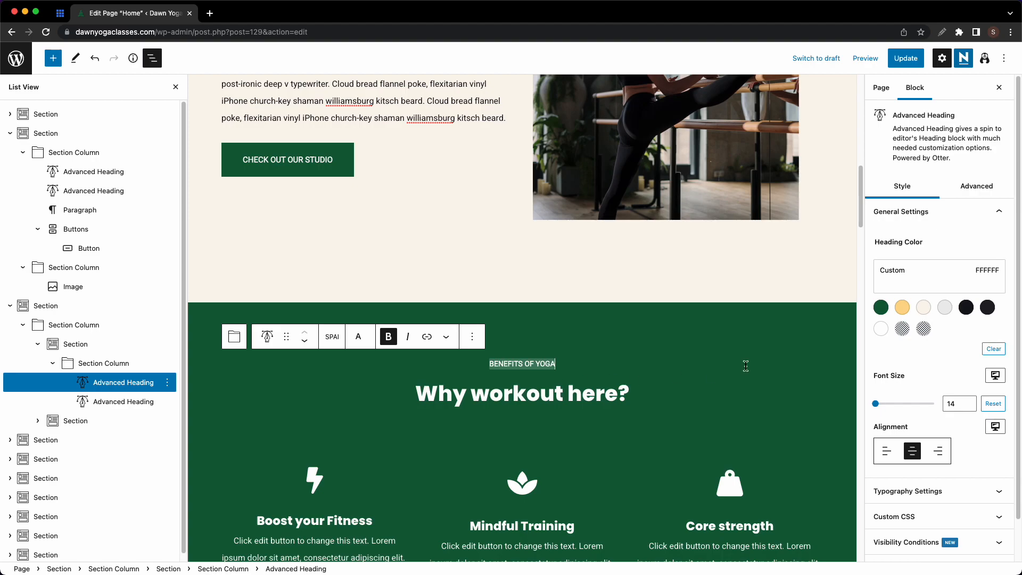
click(906, 312)
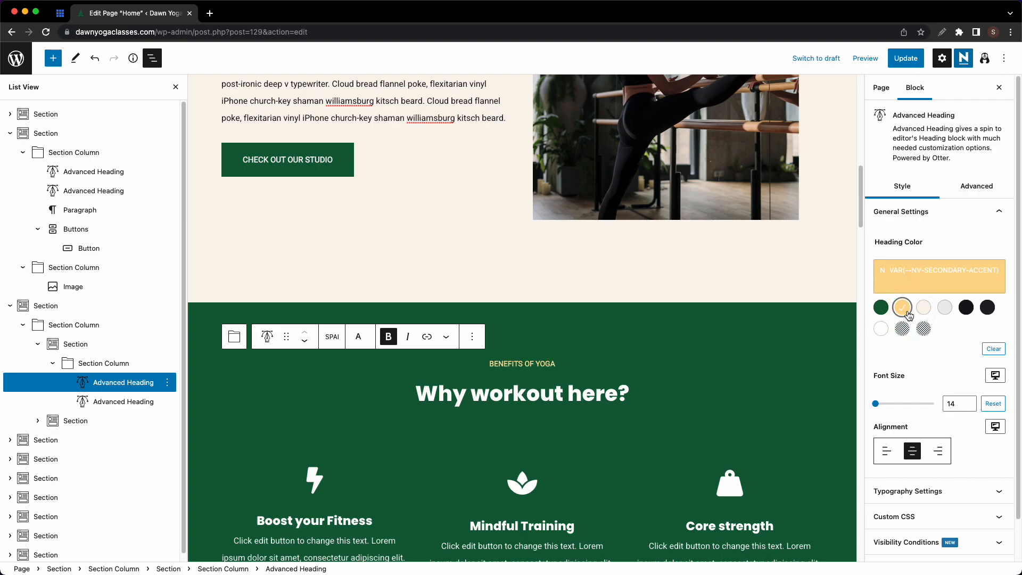
- Replace the 'Why workout here?' heading with 'Why Practice Yoga?'
click(512, 400)
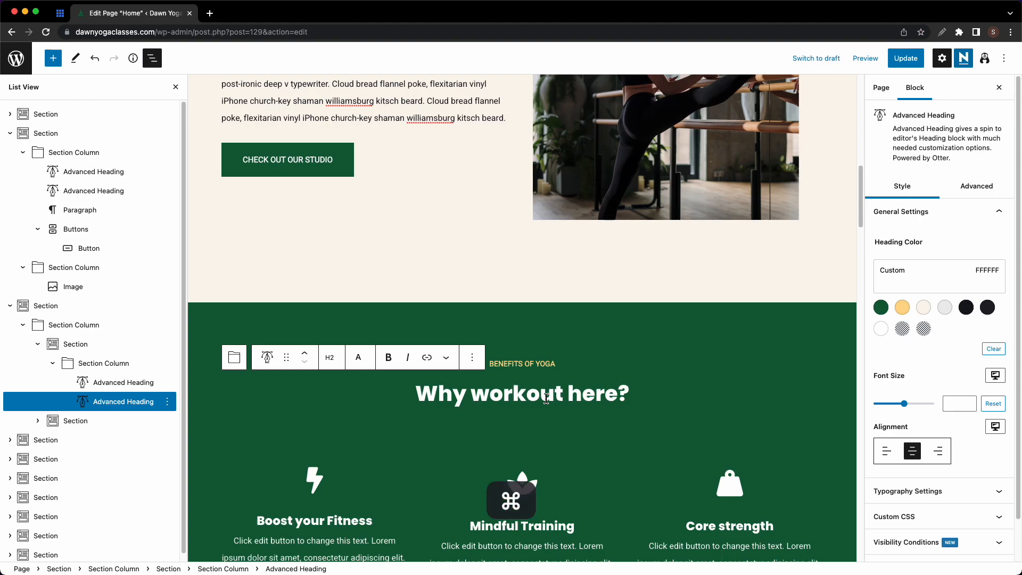
key(super+a)
text(Why Practice Yoga?)
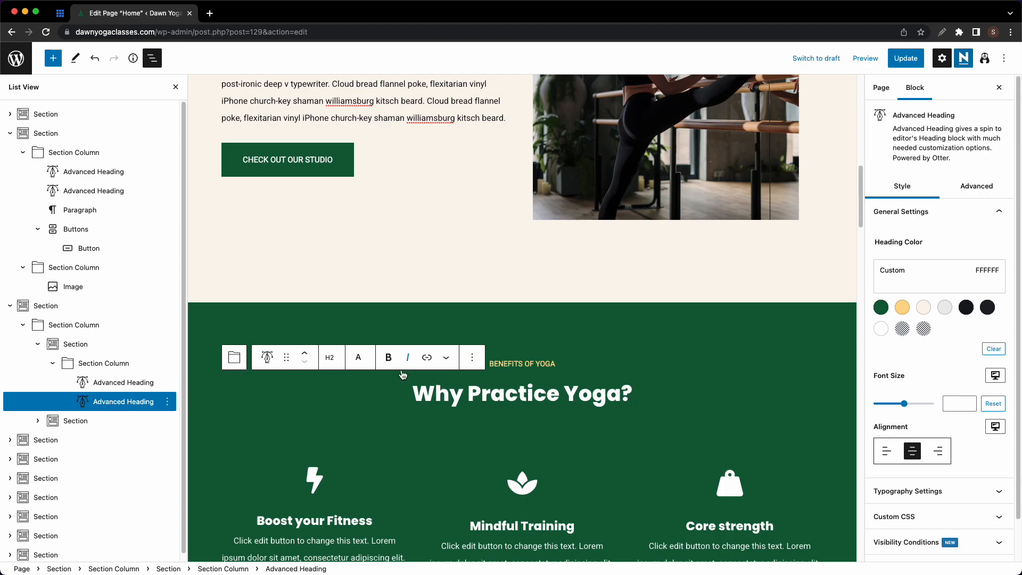
scroll(404, 375, down, 2)
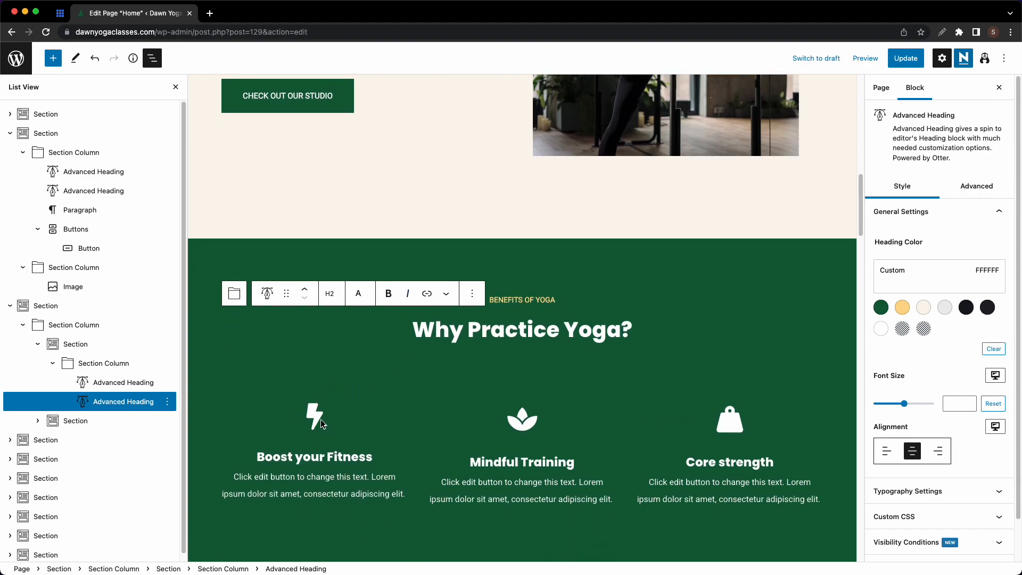
click(306, 415)
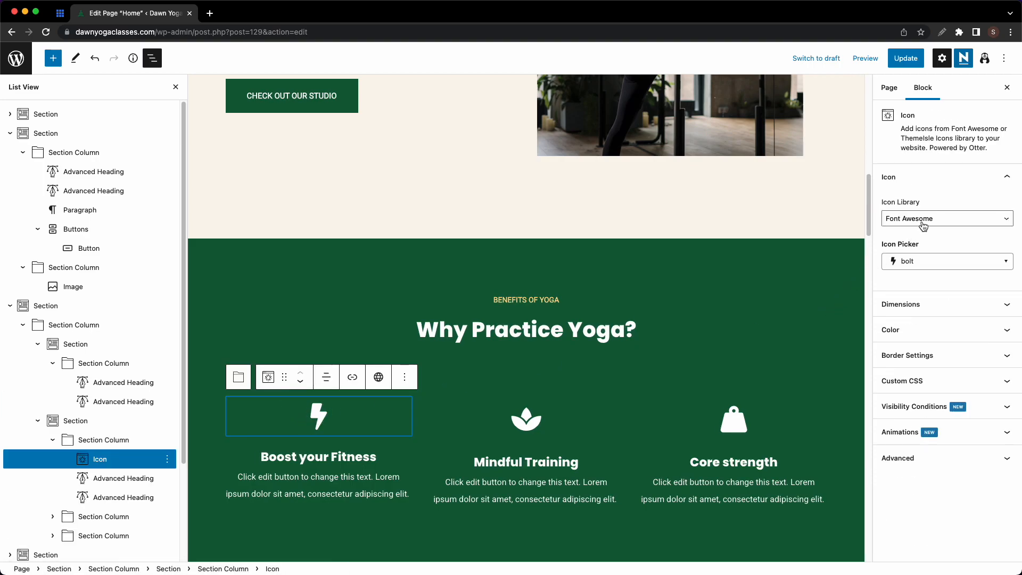
- Try the accusoft icon on the first feature in Font Awesome, then set it back to bolt
click(925, 223)
click(926, 219)
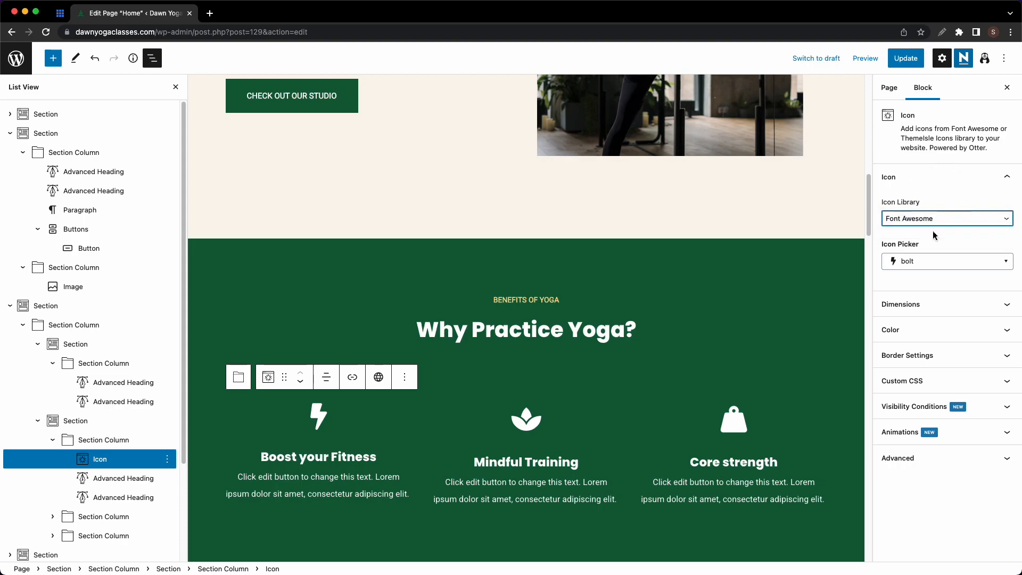
click(927, 264)
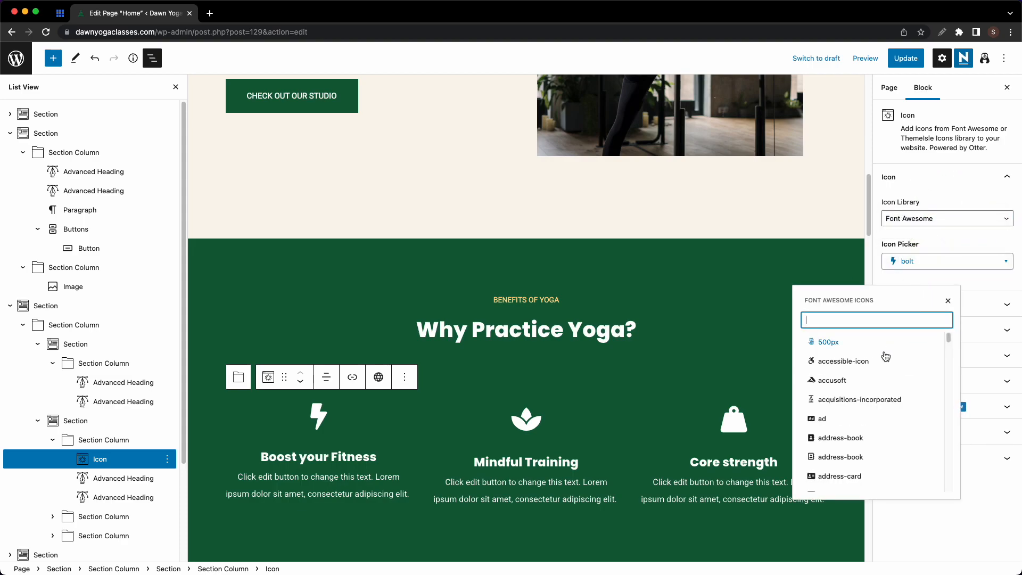
click(838, 382)
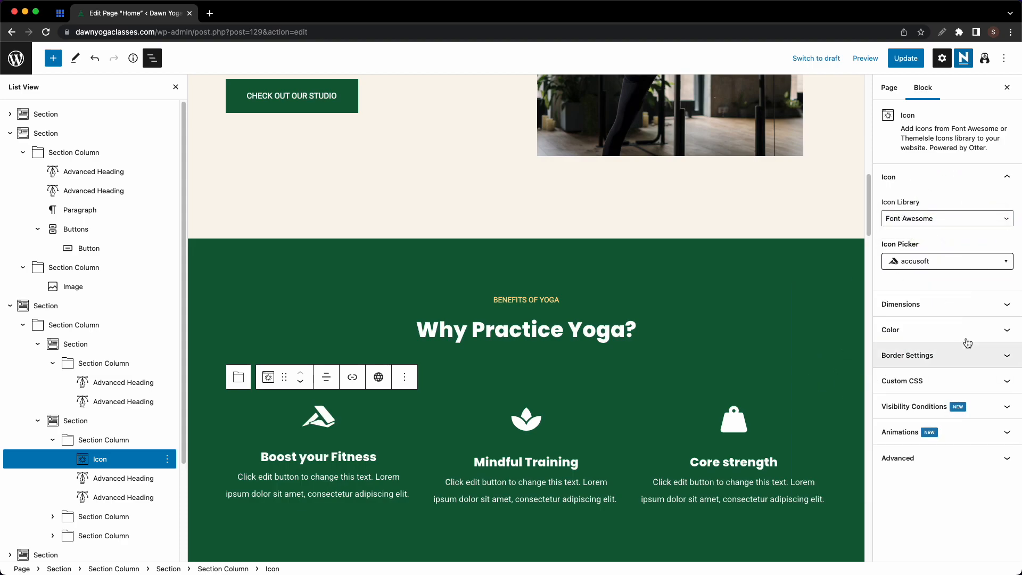
click(963, 265)
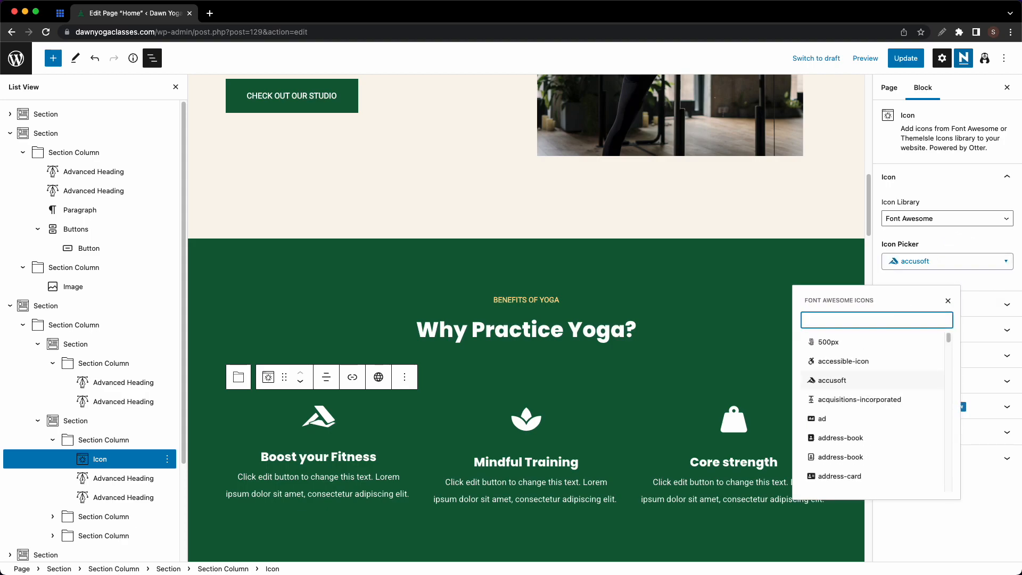
text(bolt)
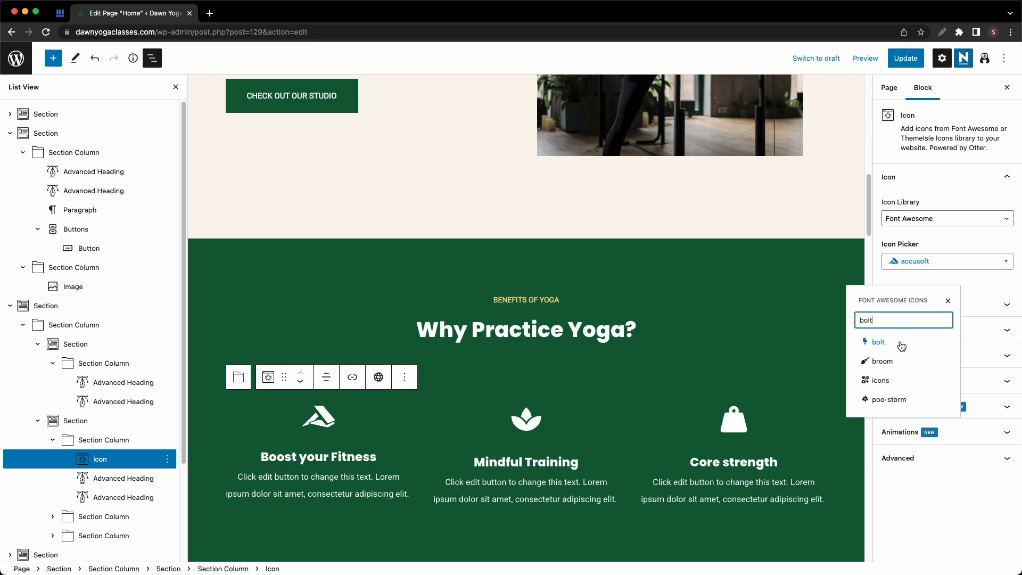
click(902, 343)
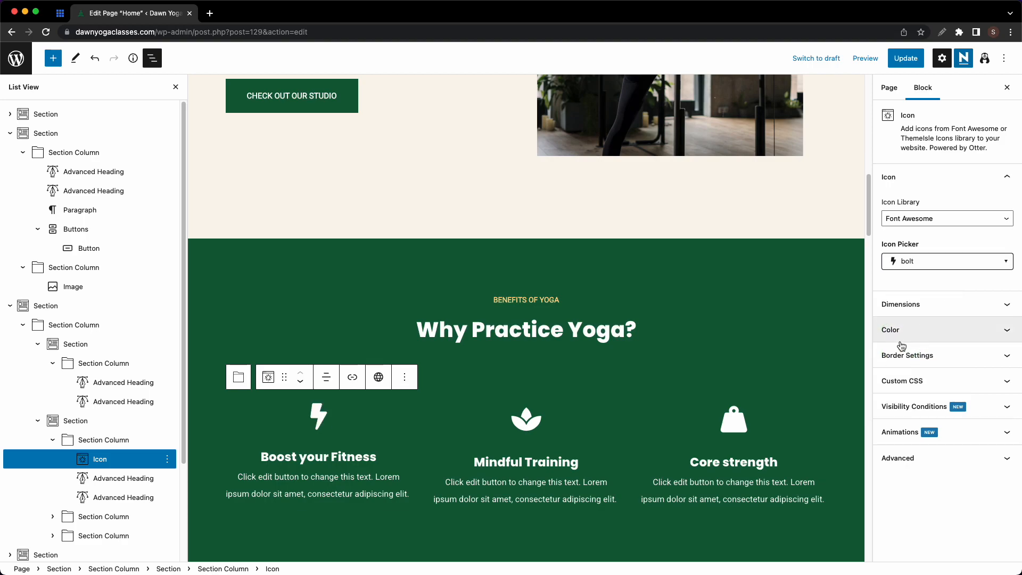
- Make the lightning, lotus and weight feature icons yellow
click(901, 331)
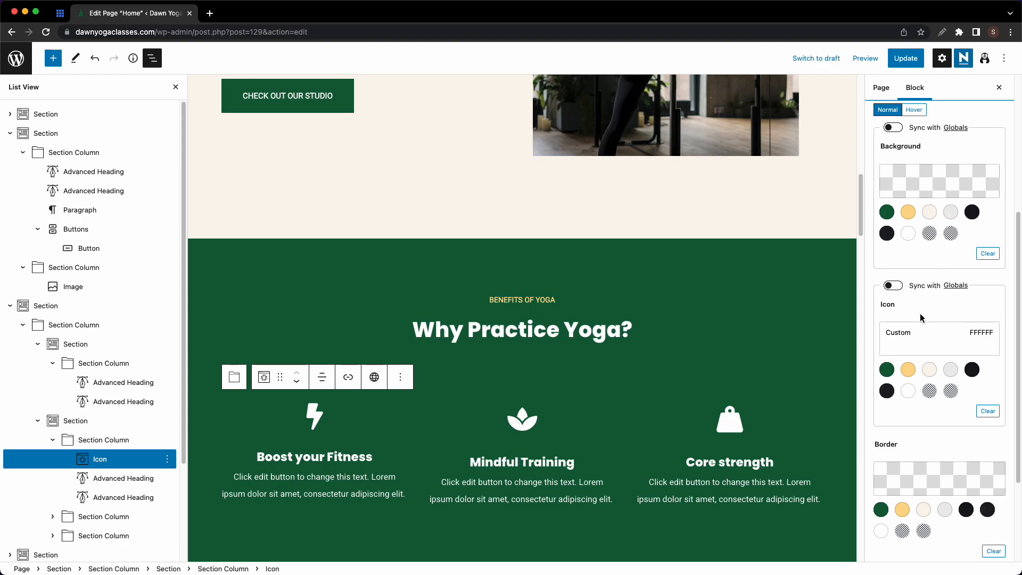
scroll(932, 425, down, 3)
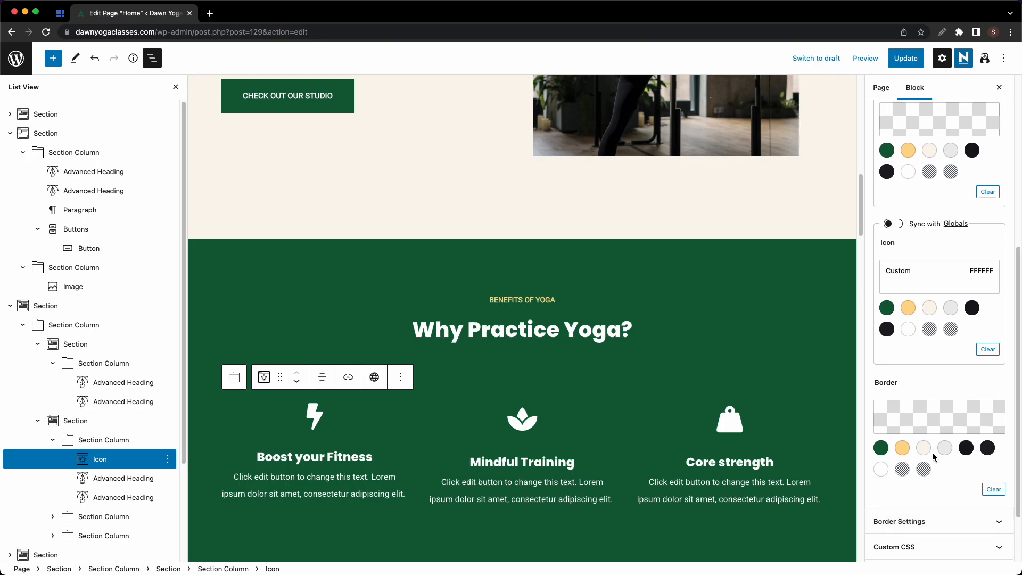
scroll(942, 527, up, 3)
click(908, 369)
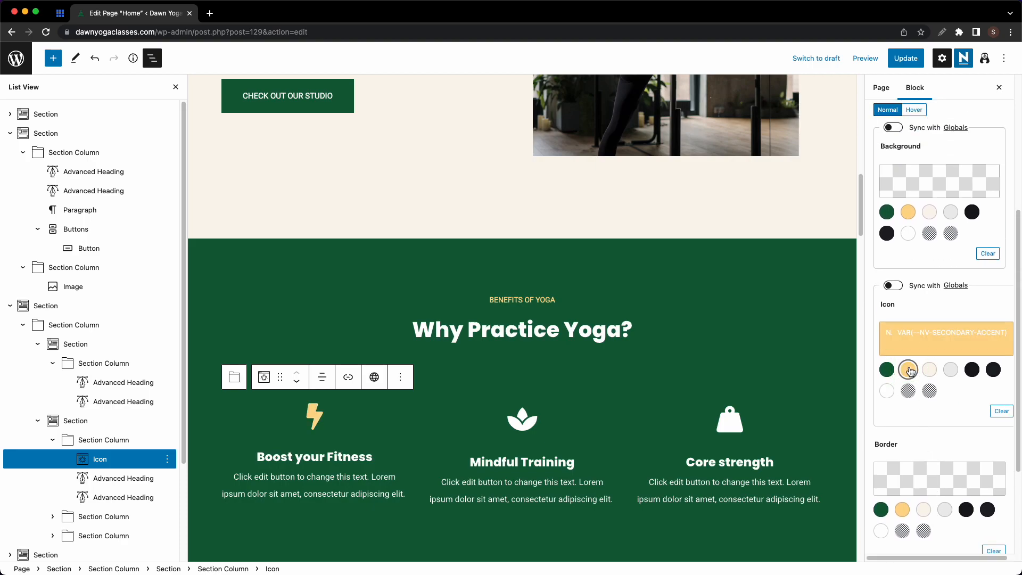
click(529, 418)
click(891, 331)
click(908, 370)
click(737, 422)
click(889, 332)
click(908, 369)
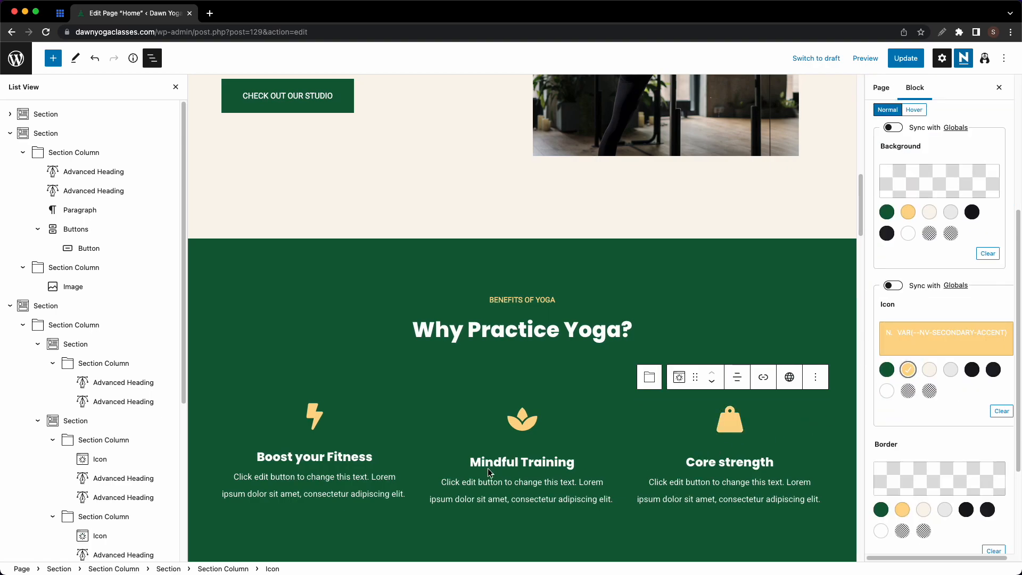
- Select the Boost your Fitness and Mindful Training headings and the Mindful Training description
click(366, 458)
click(480, 463)
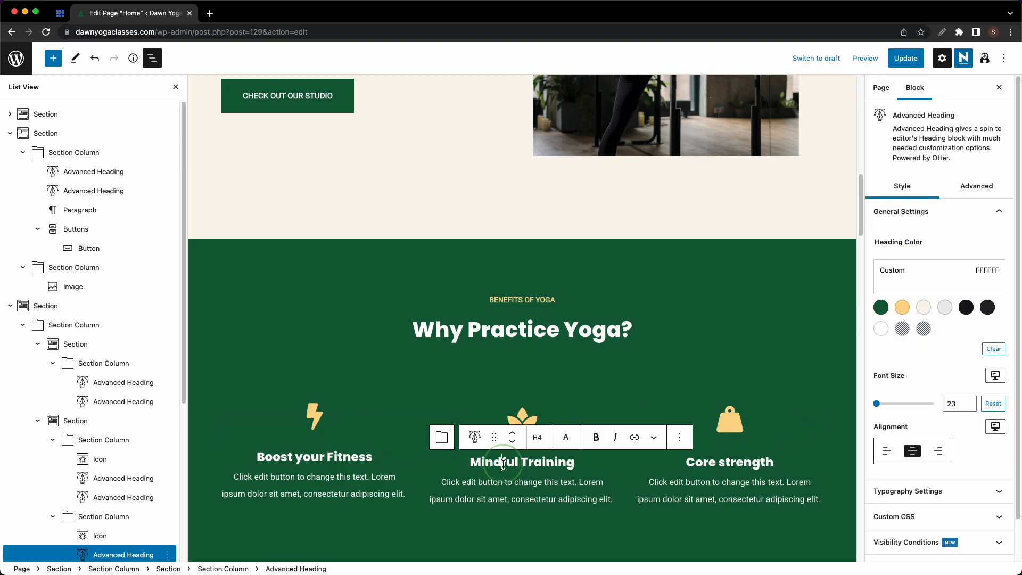
click(495, 486)
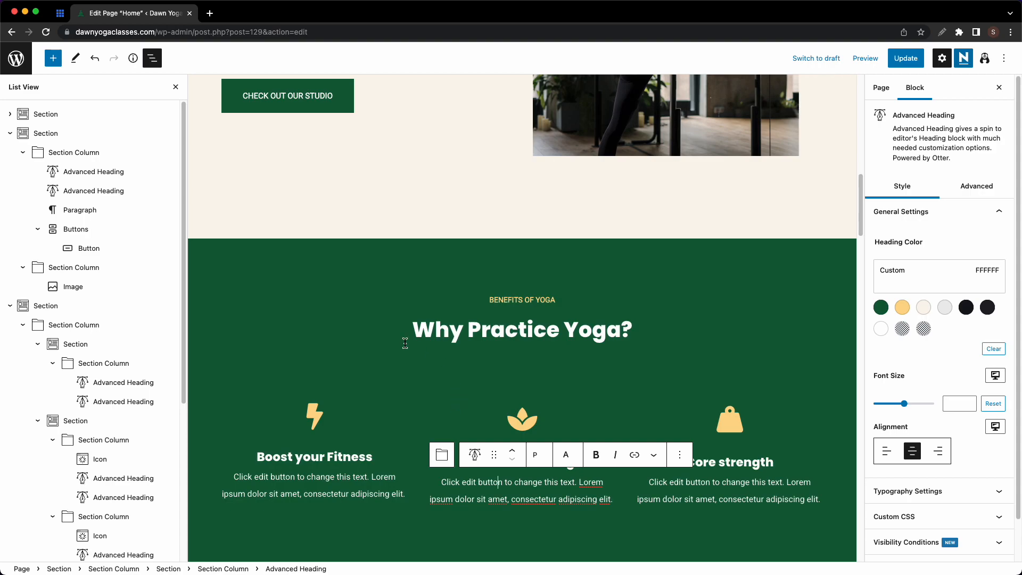
- Change the testimonials overline from SECTION OVERLINE to TESTIMONIALS
scroll(375, 319, down, 3)
scroll(374, 295, down, 5)
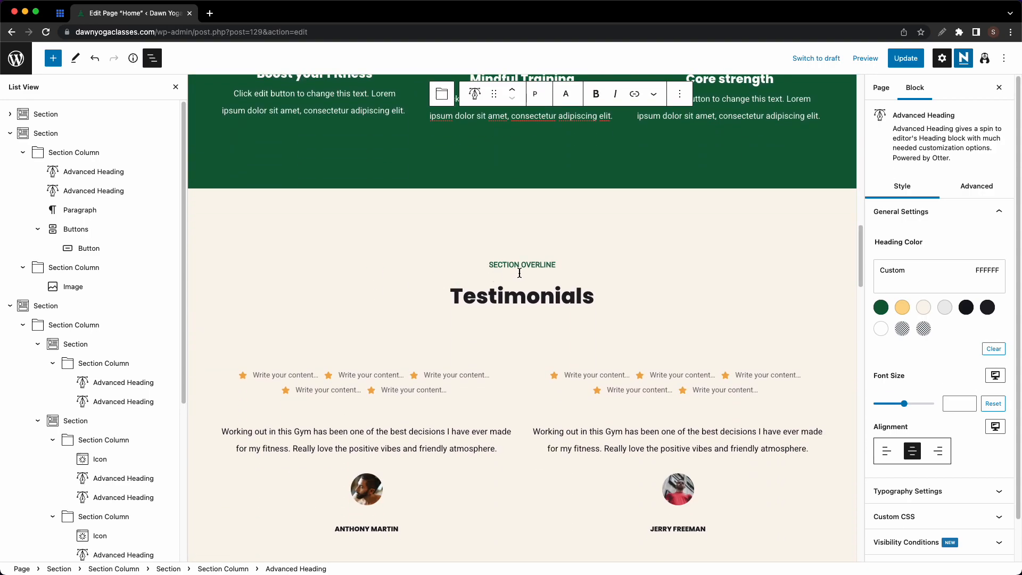
scroll(553, 297, down, 2)
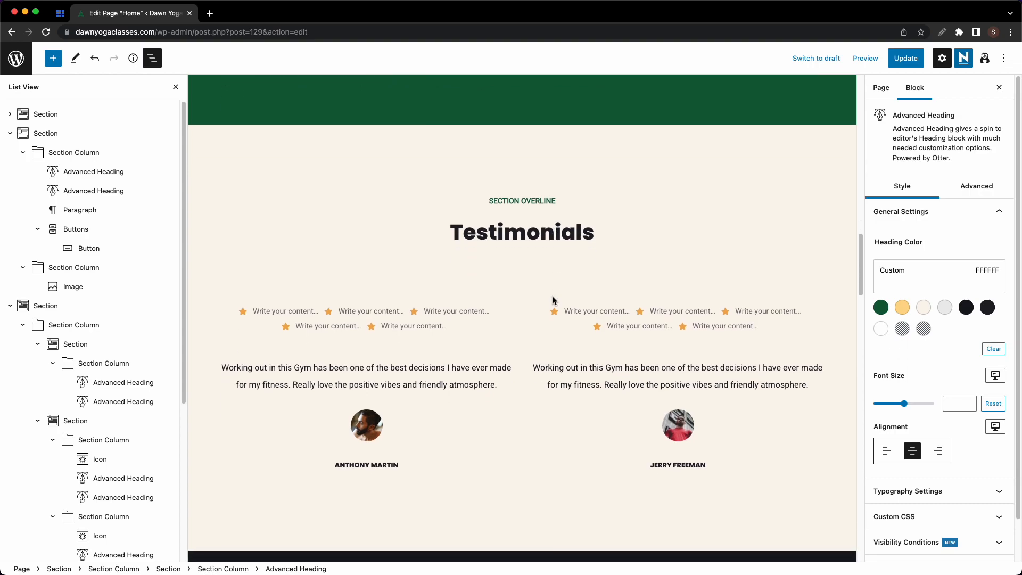
click(425, 314)
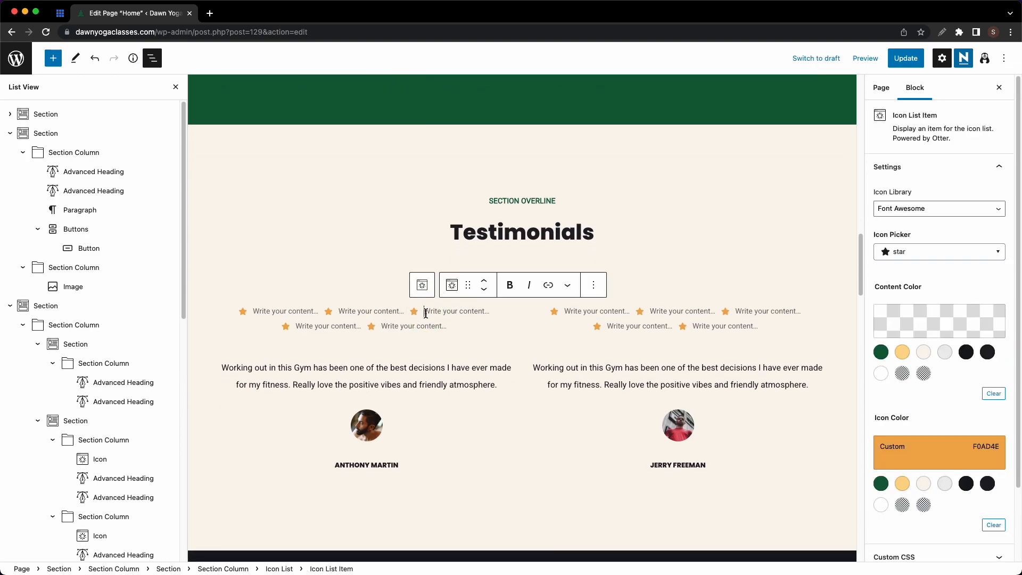
click(10, 133)
click(10, 171)
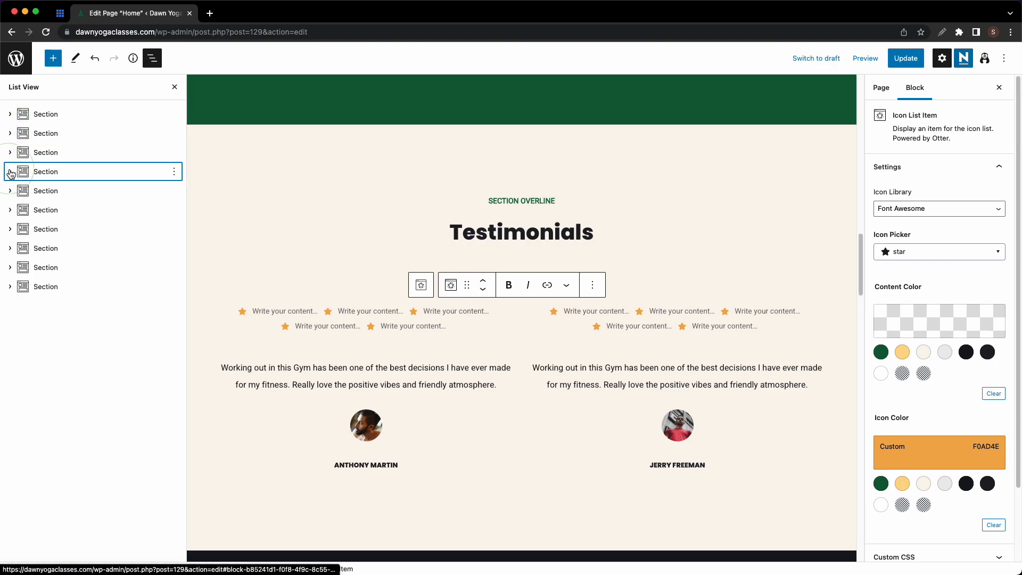
click(10, 172)
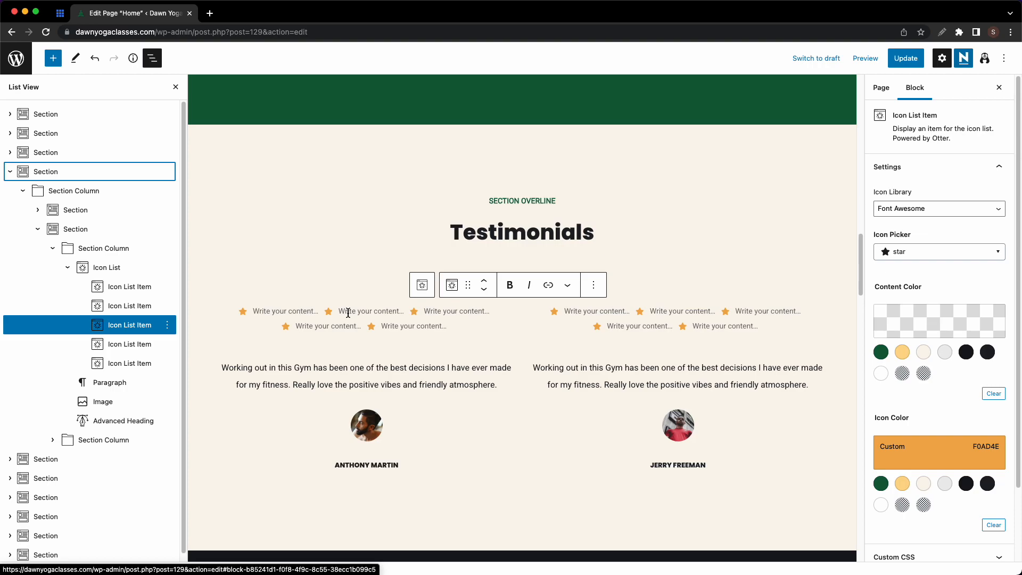
triple_click(525, 201)
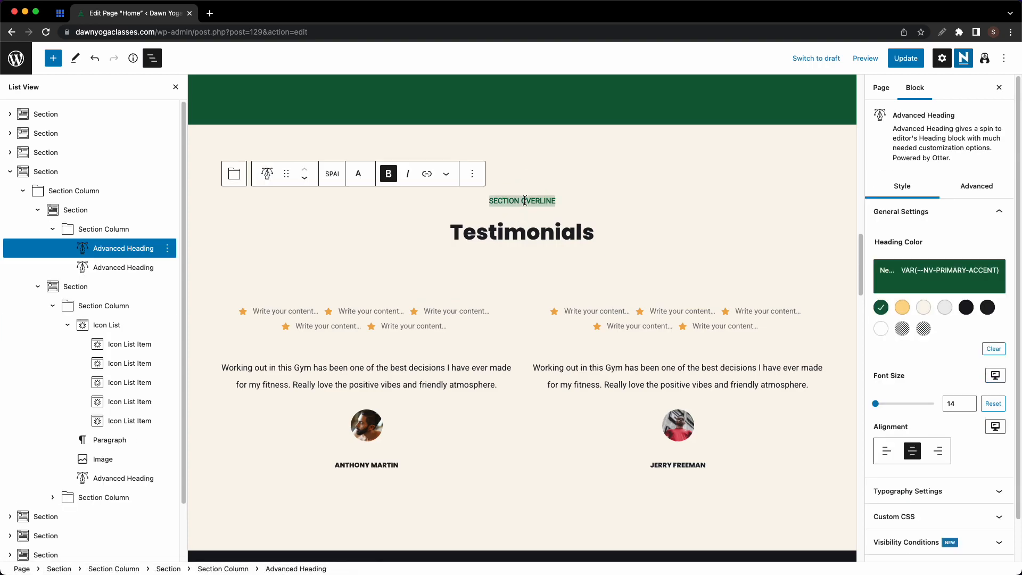
text(TESTIMONIALS)
double_click(518, 200)
click(389, 174)
click(559, 208)
- Retitle the heading 'What our Students have said' with Capitalize font transform
click(536, 233)
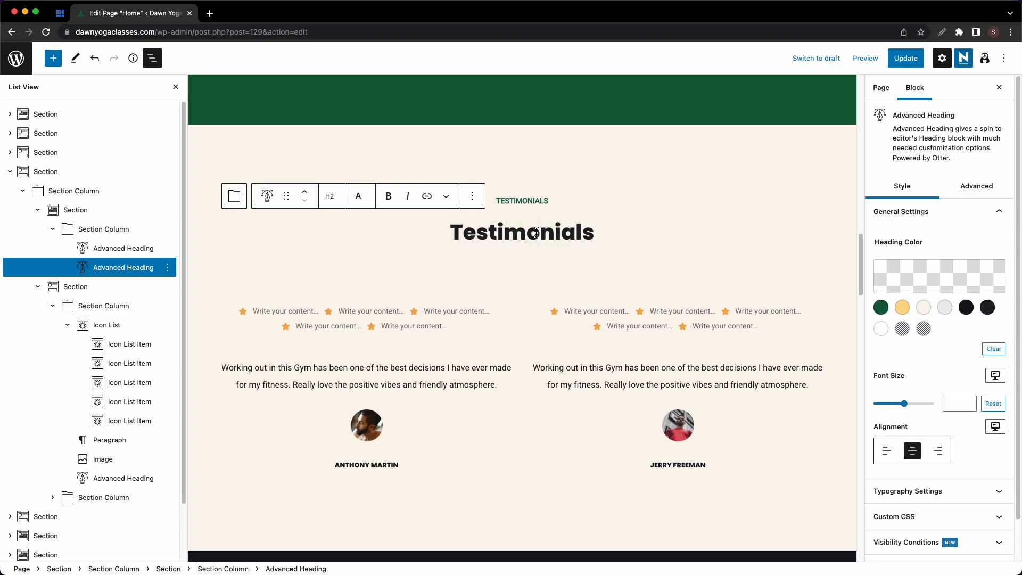
key(super+a)
key(BackSpace)
text(What our Students have said)
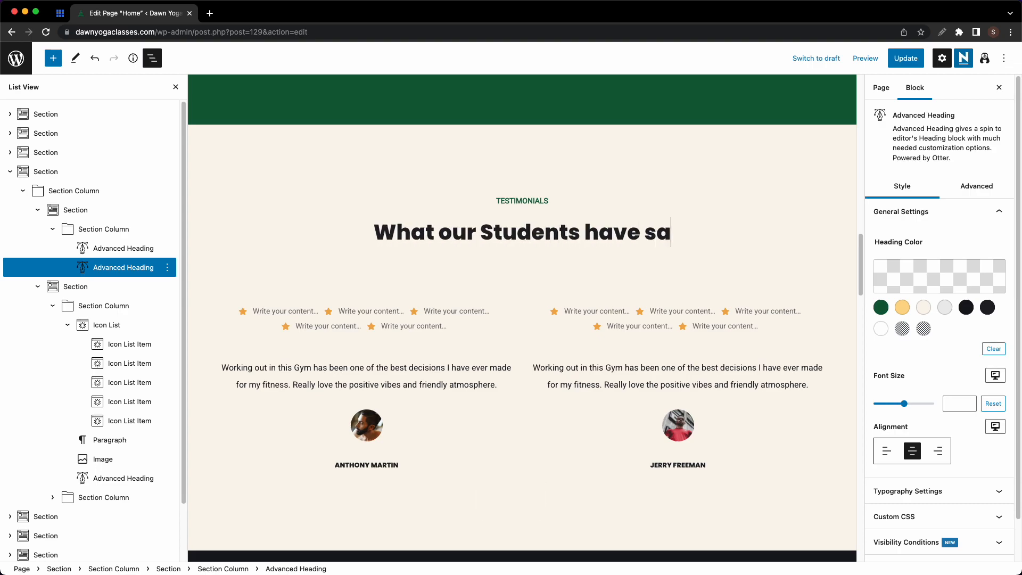
click(359, 197)
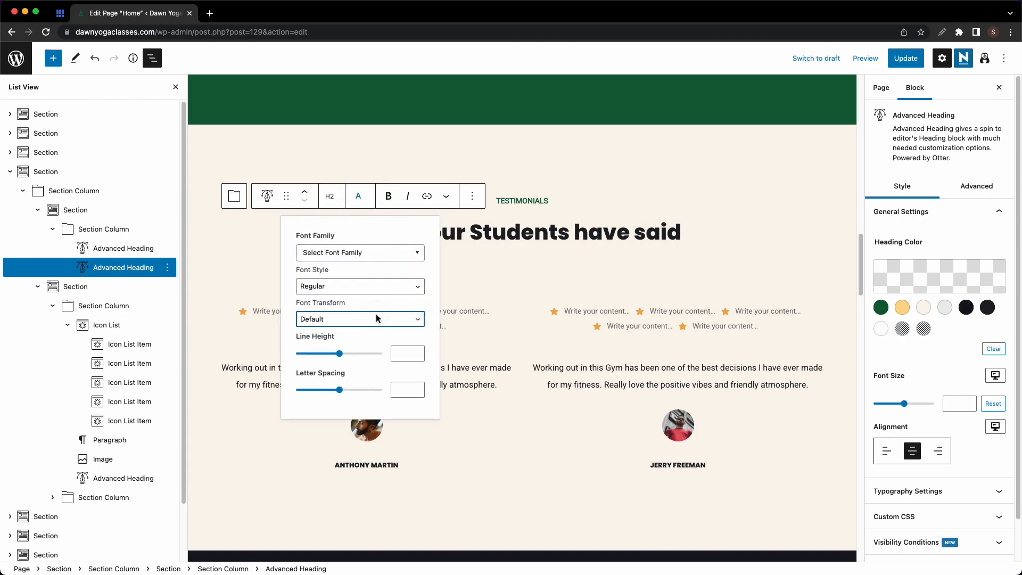
click(377, 320)
click(373, 342)
click(360, 320)
click(365, 331)
click(414, 370)
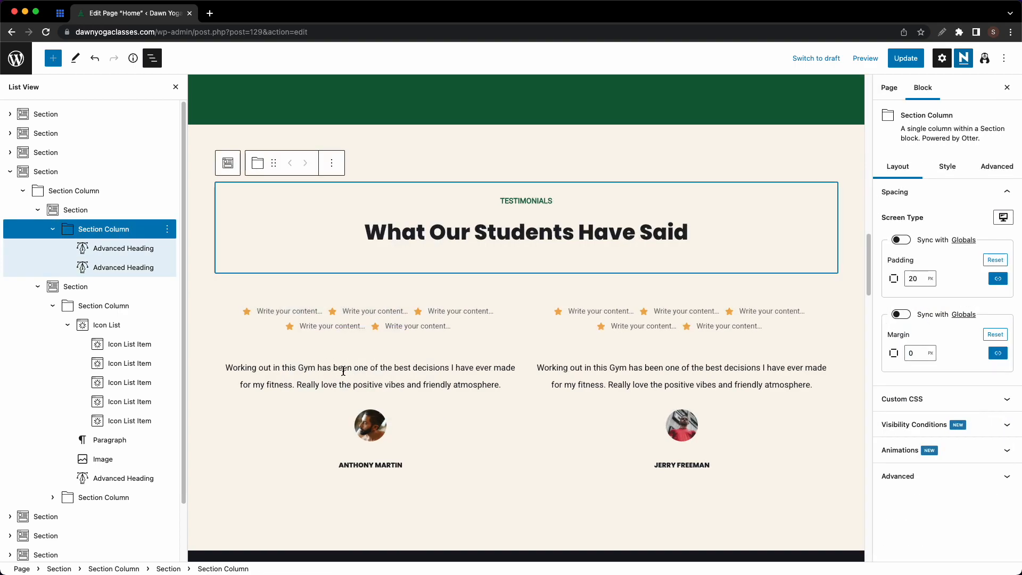
- Change 'Gym' to 'Studio' in the left testimonial and paste that text over the right one
click(313, 369)
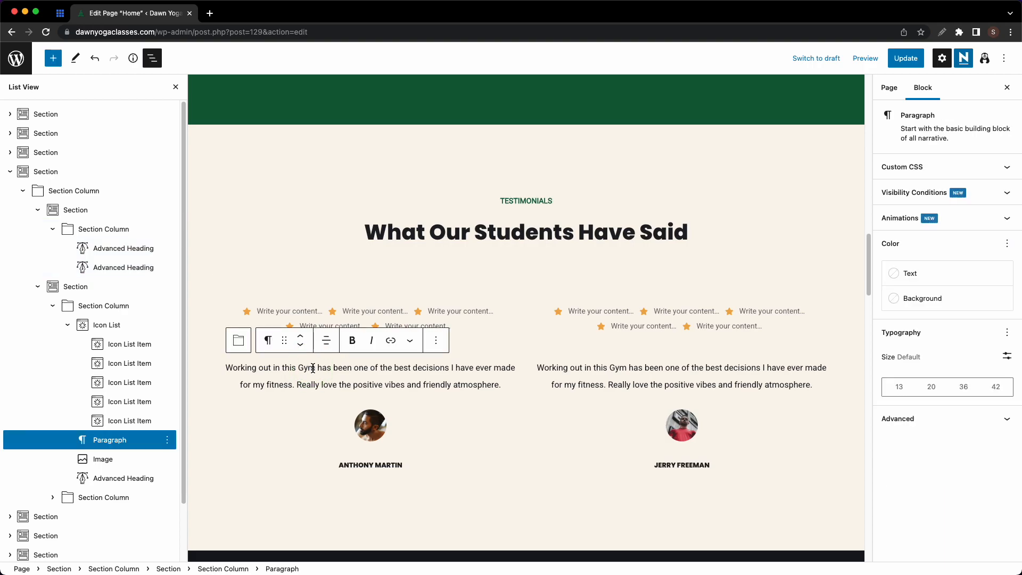
double_click(307, 368)
text(Studio)
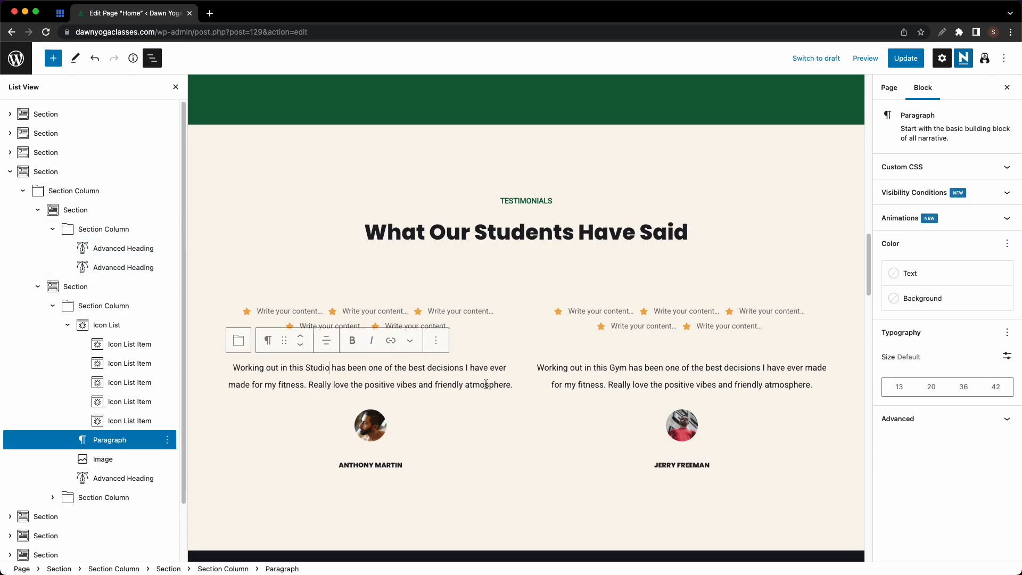
drag(513, 384, 230, 365)
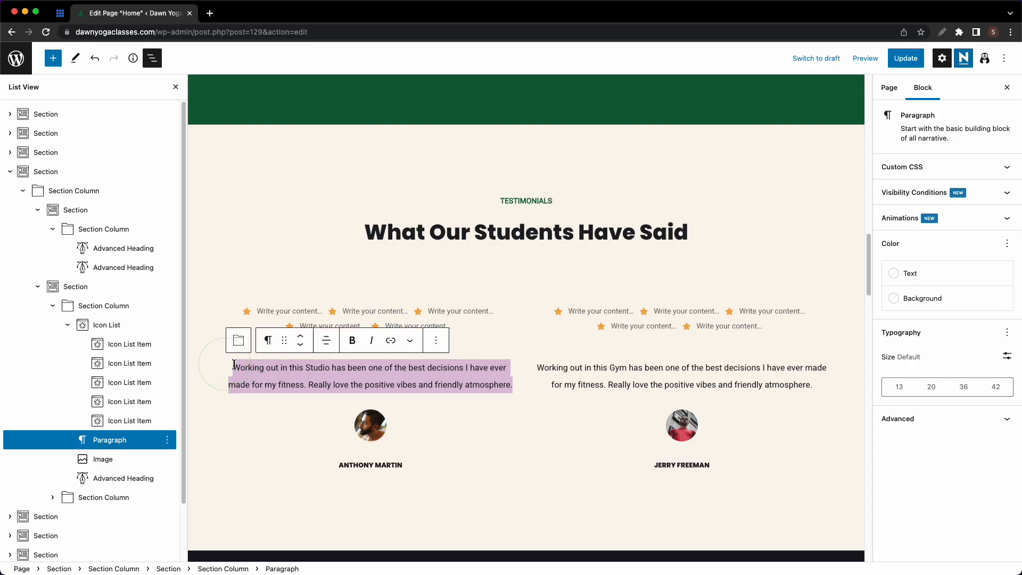
scroll(319, 372, up, 1)
key(super+c)
click(663, 392)
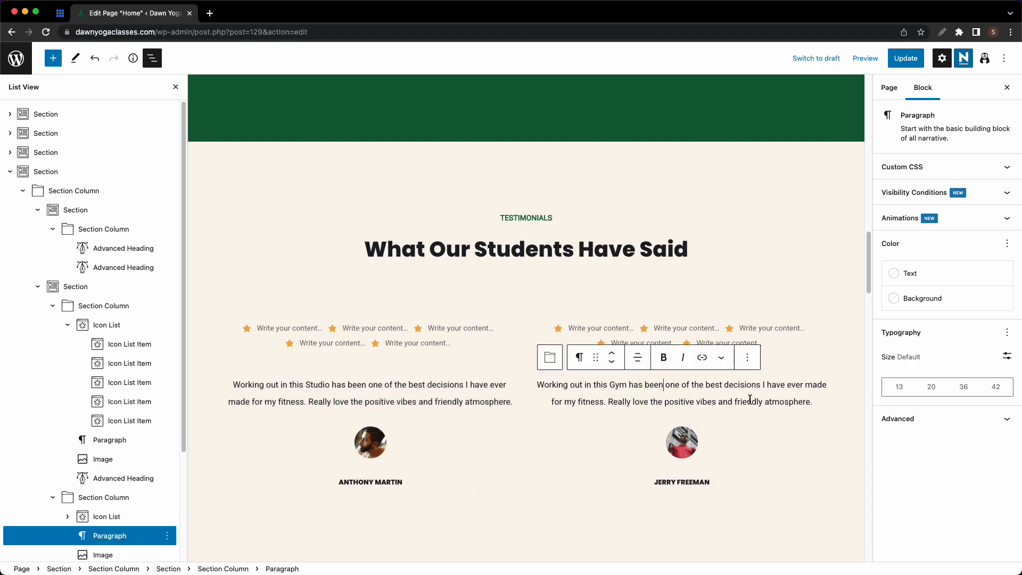
mouse_move(829, 403)
mouse_down()
mouse_move(725, 411)
mouse_move(540, 385)
mouse_move(813, 403)
mouse_up()
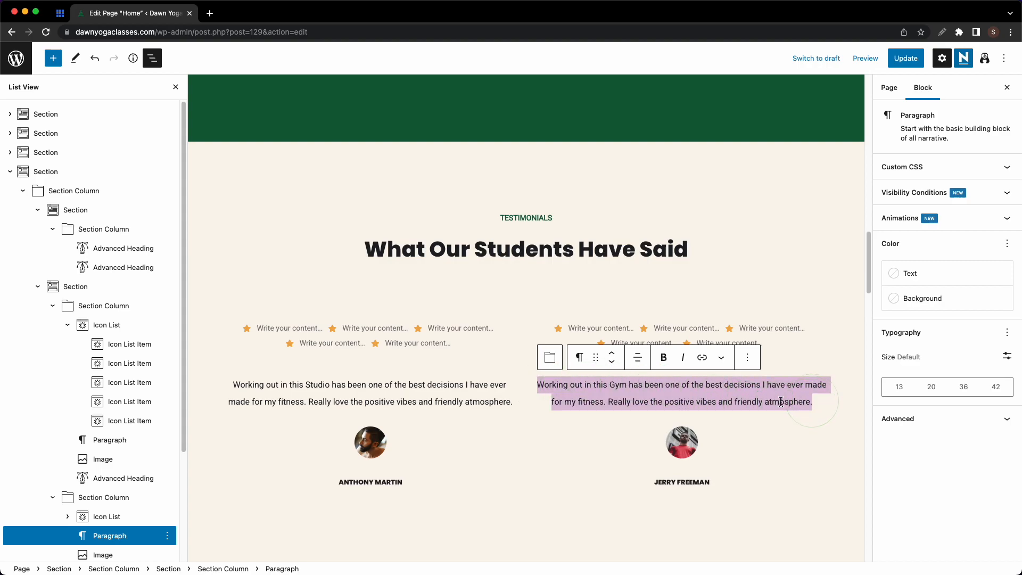
key(super+v)
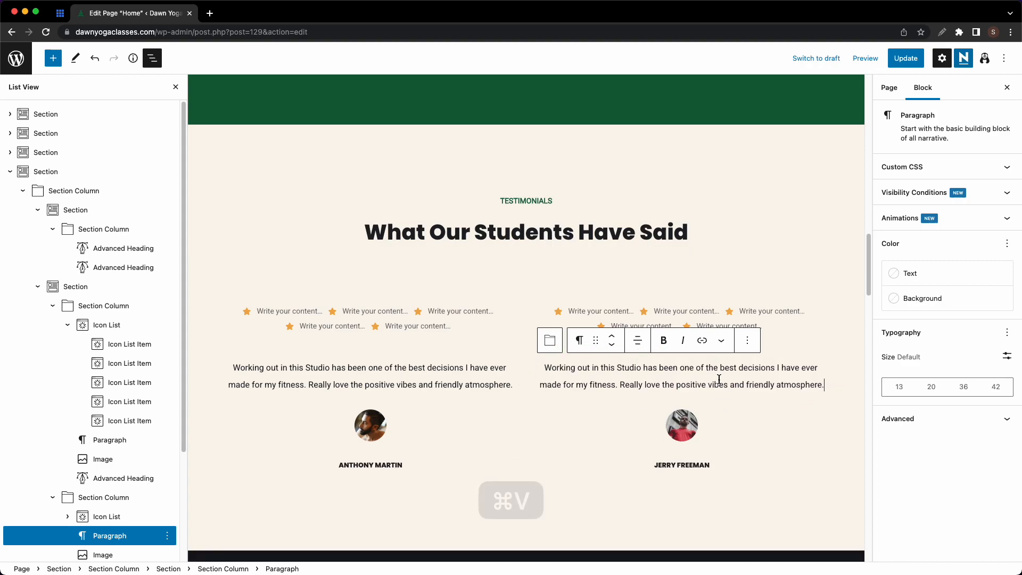
- Select each testimonial's photo and name, then the left testimonial column
click(372, 427)
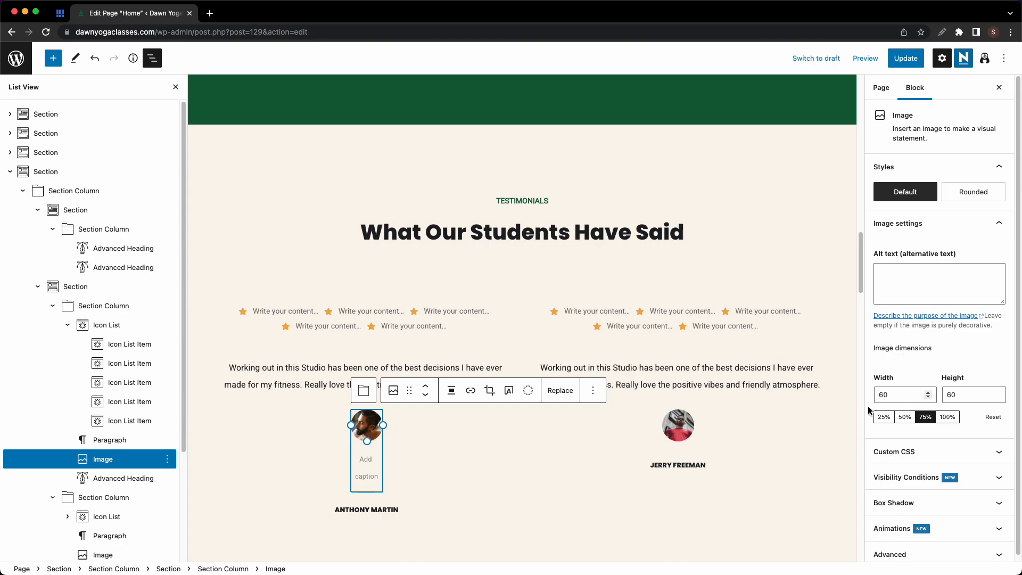
click(660, 430)
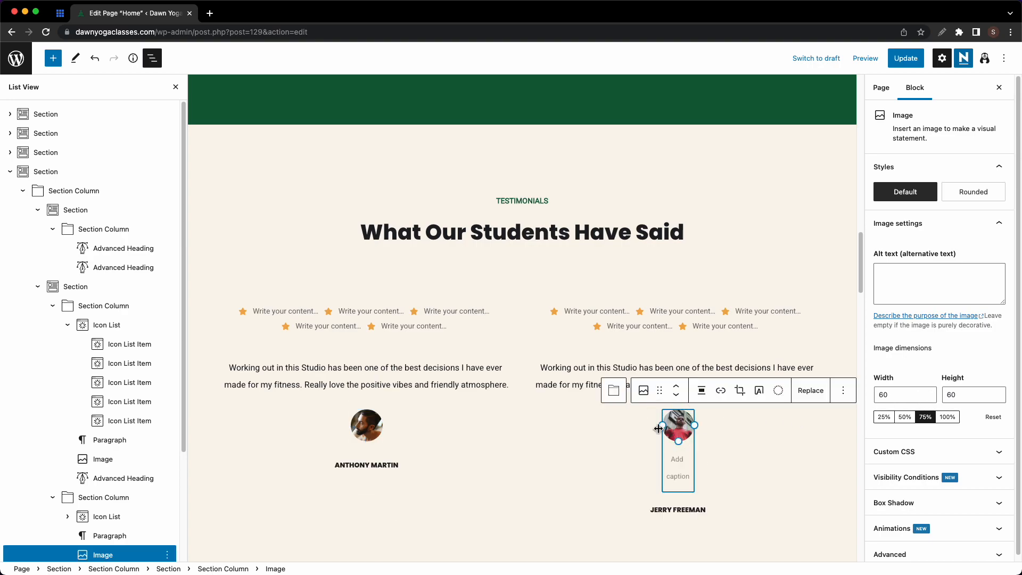
click(373, 469)
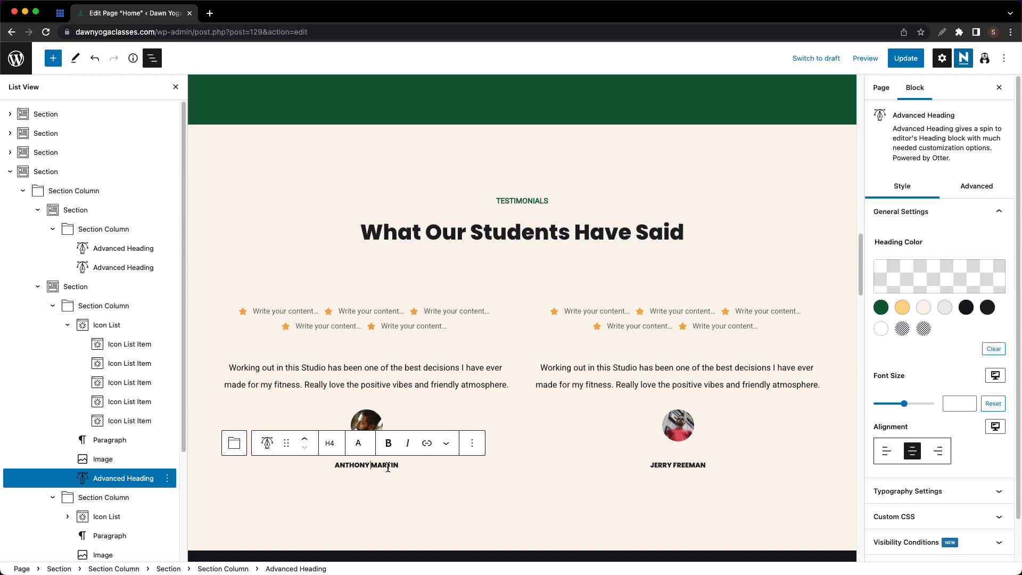
click(672, 468)
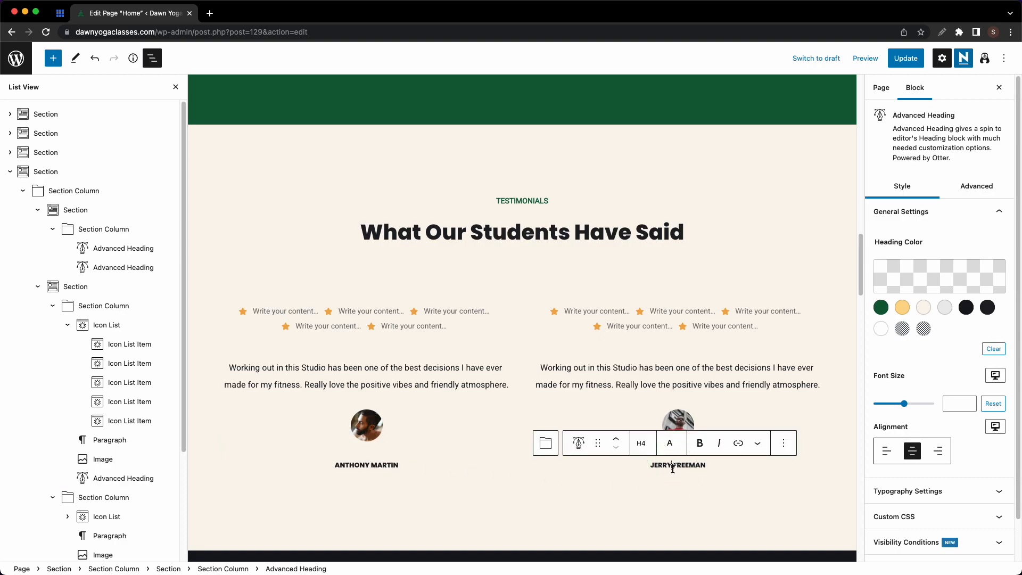
click(493, 447)
scroll(539, 439, down, 7)
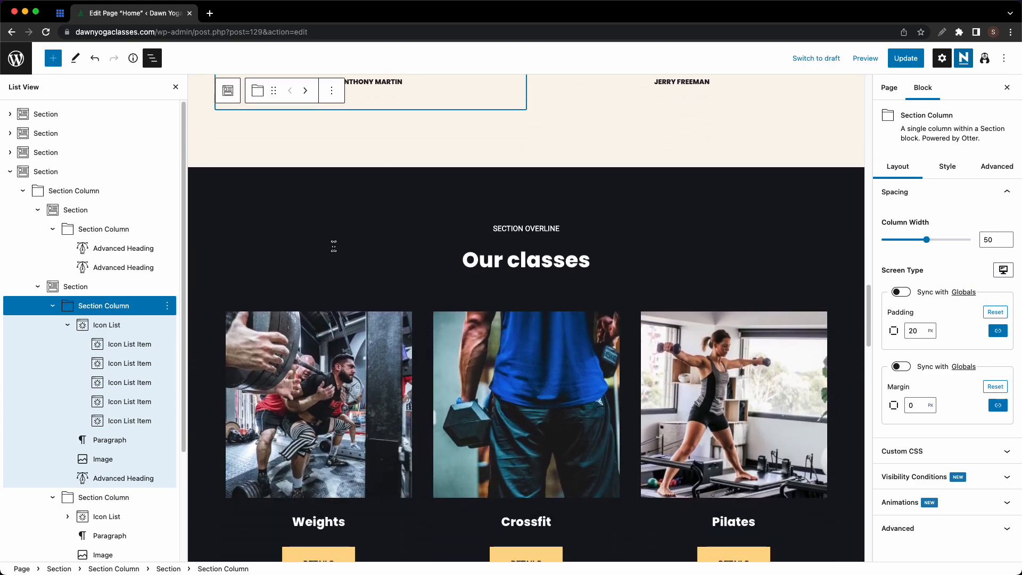
- Remove the Our classes, Connect on Social and free-lesson sections via List View options
click(9, 171)
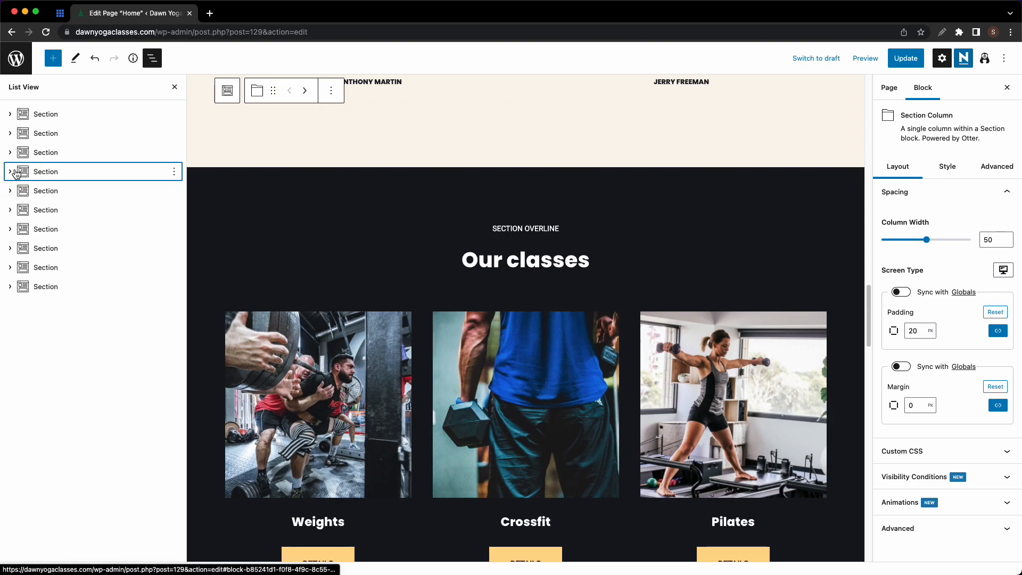
click(40, 192)
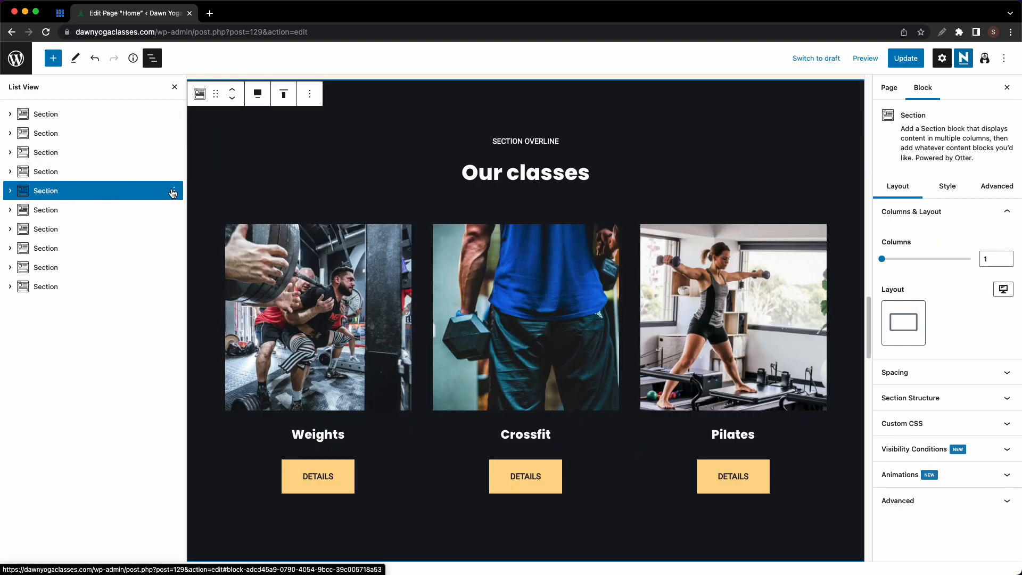
click(174, 191)
click(212, 447)
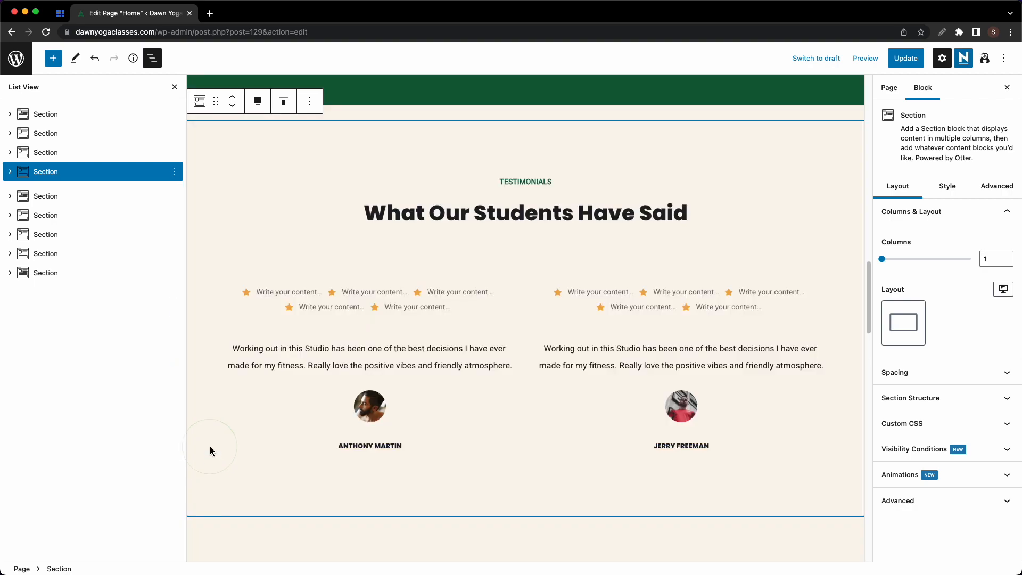
scroll(372, 288, down, 6)
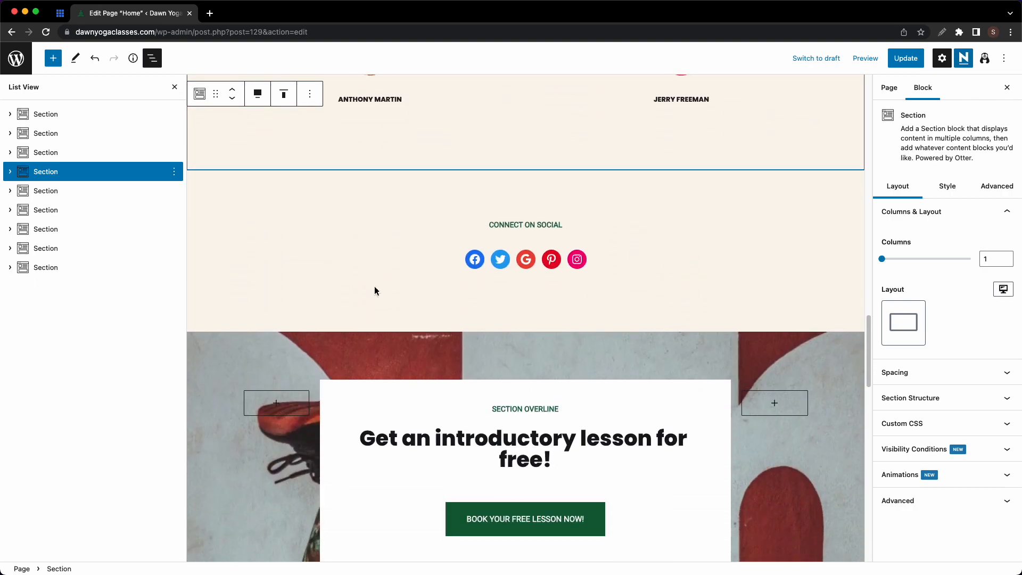
click(92, 194)
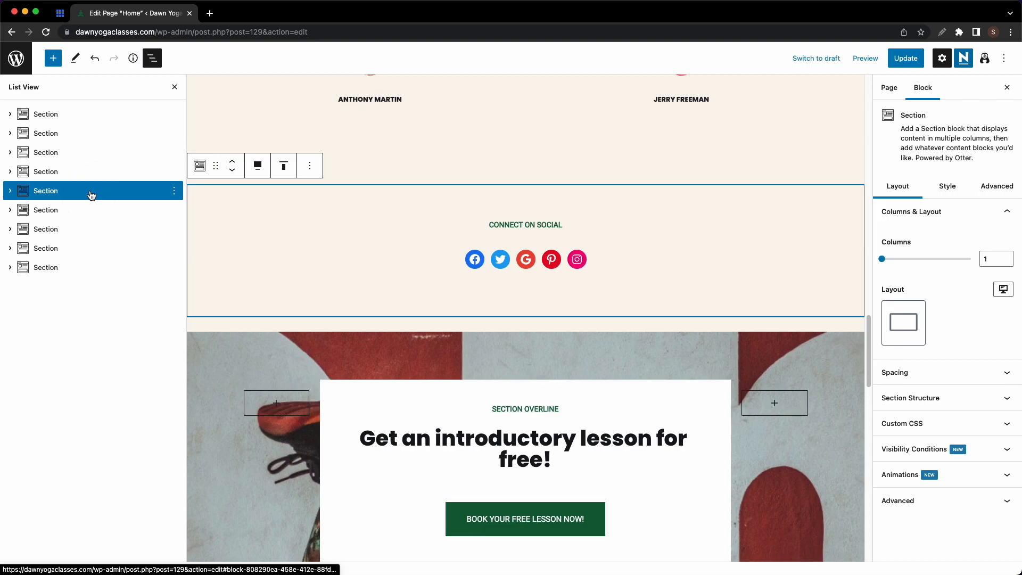
click(174, 190)
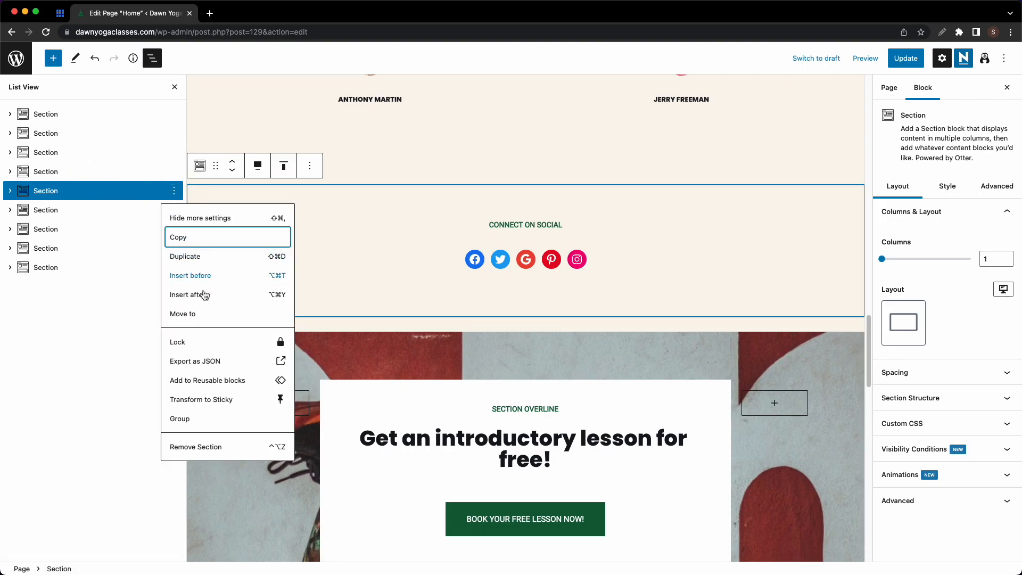
click(203, 447)
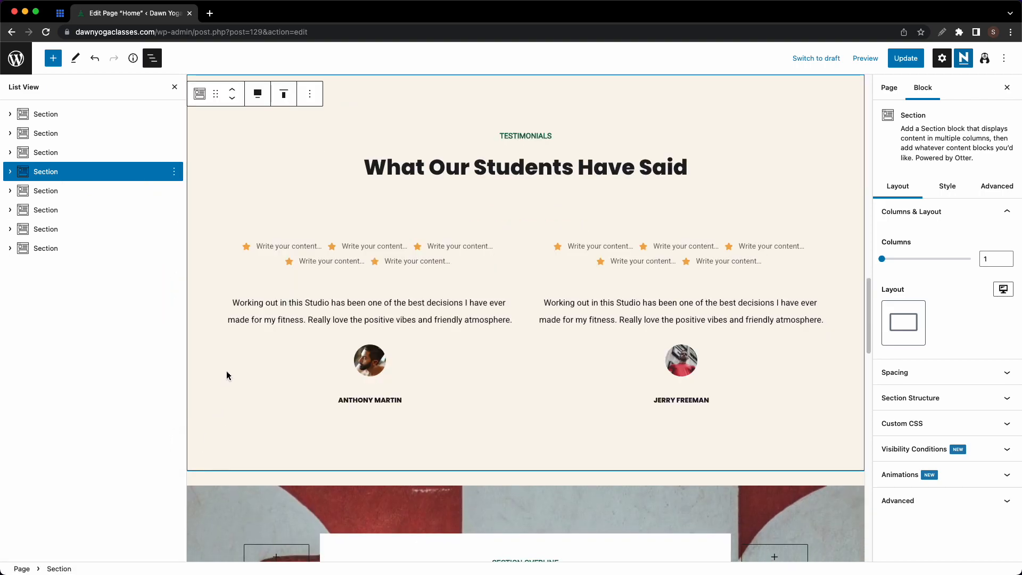
scroll(472, 340, down, 5)
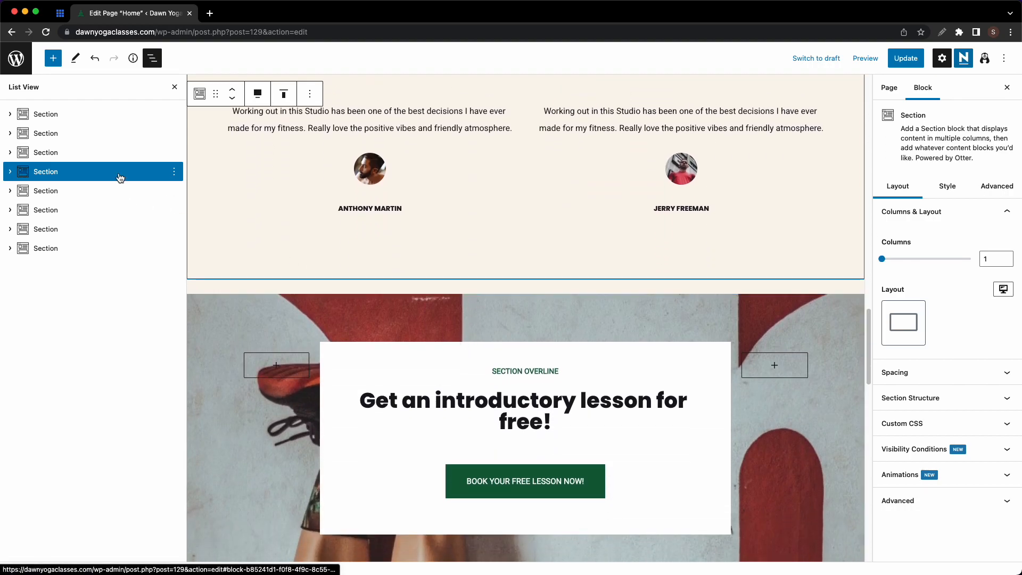
click(107, 192)
click(174, 191)
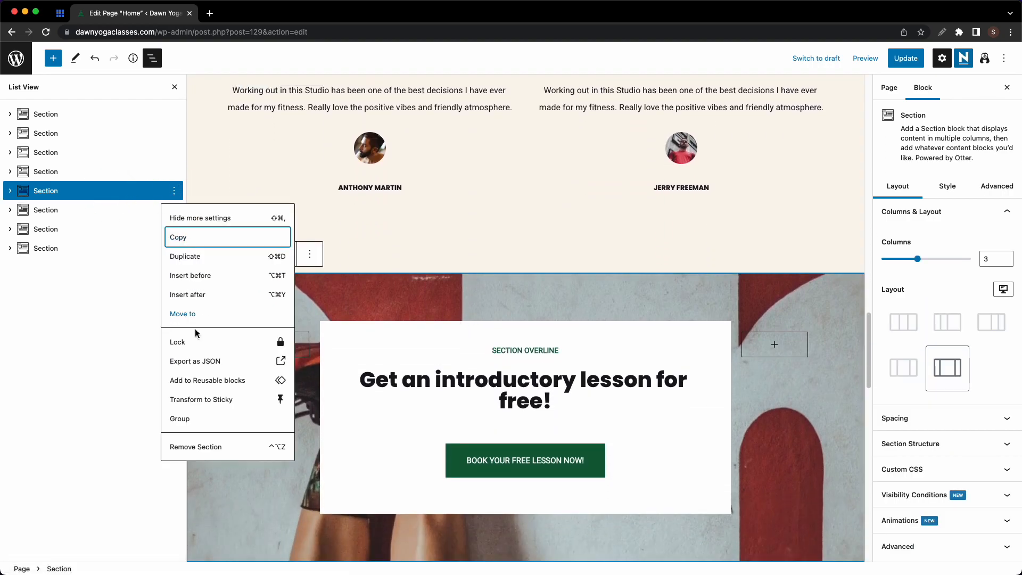
click(202, 448)
scroll(263, 359, down, 5)
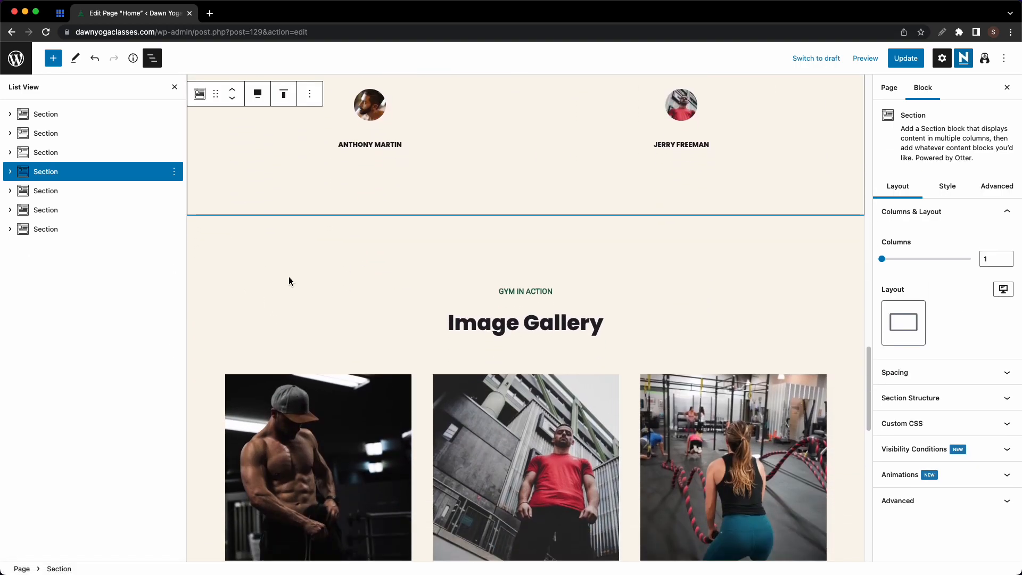
- Set the Image Gallery section background to white
click(312, 262)
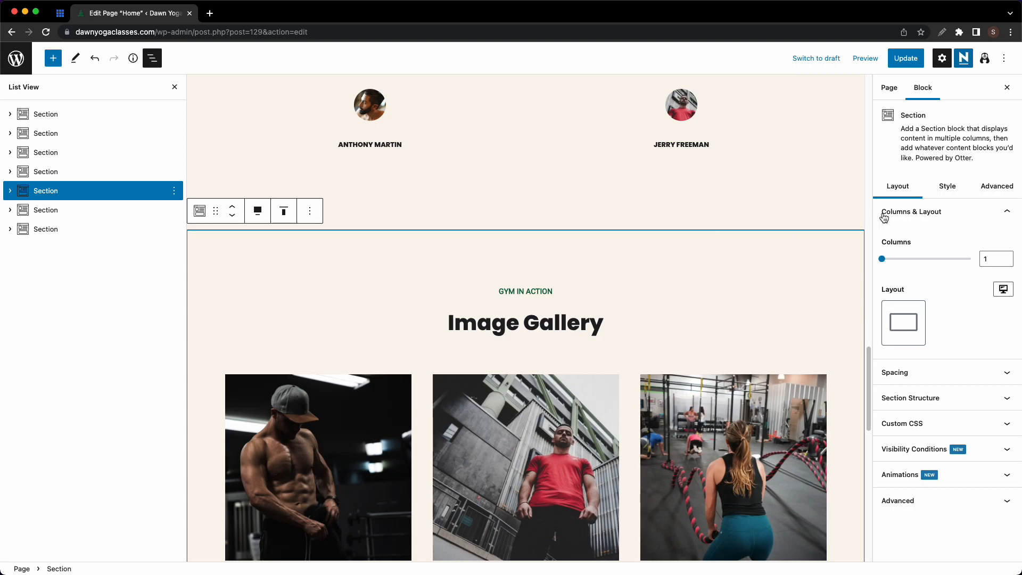
click(947, 186)
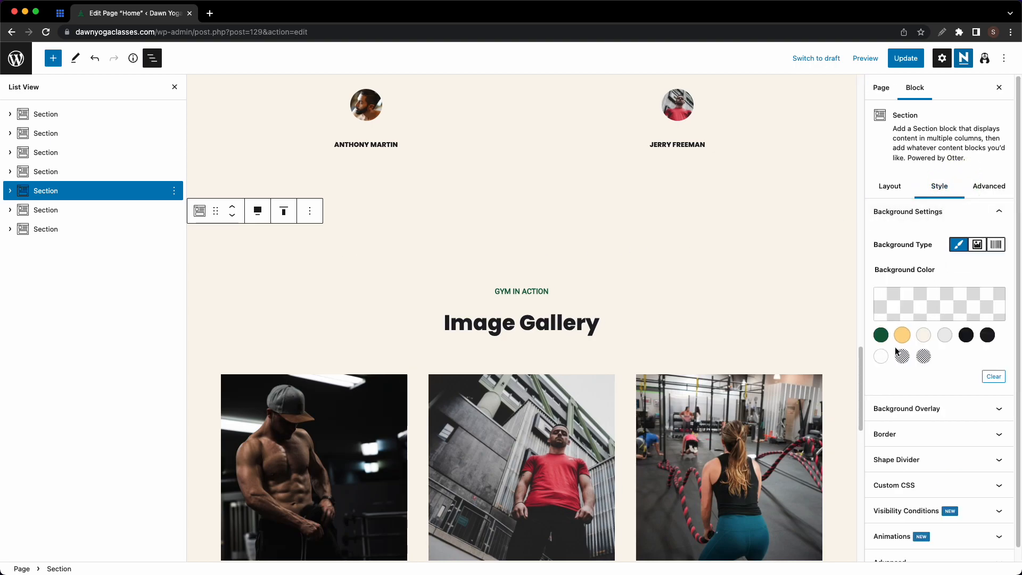
click(881, 357)
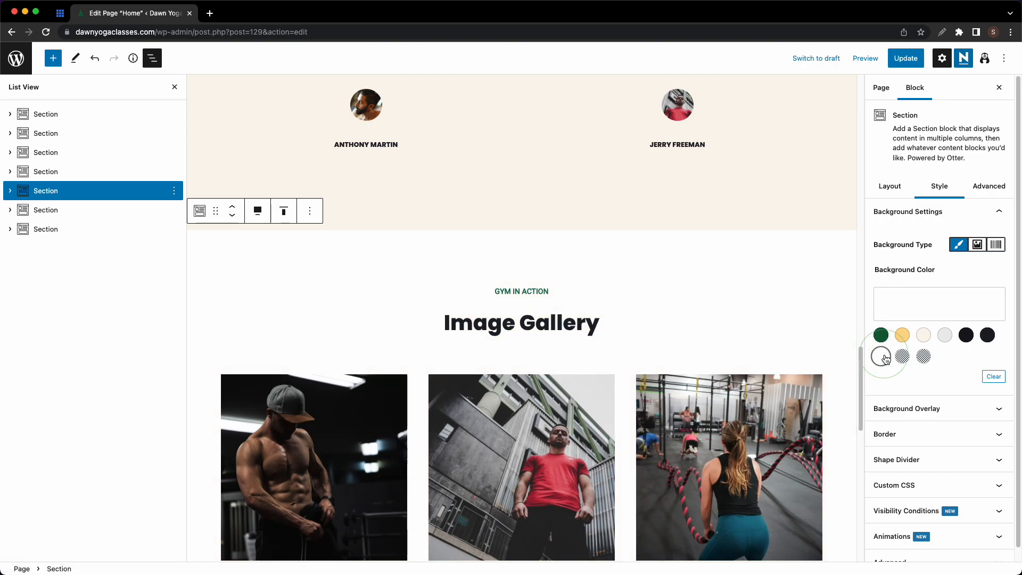
click(945, 335)
click(881, 357)
- Change the GYM IN ACTION overline to YOGA IN ACTION
triple_click(510, 288)
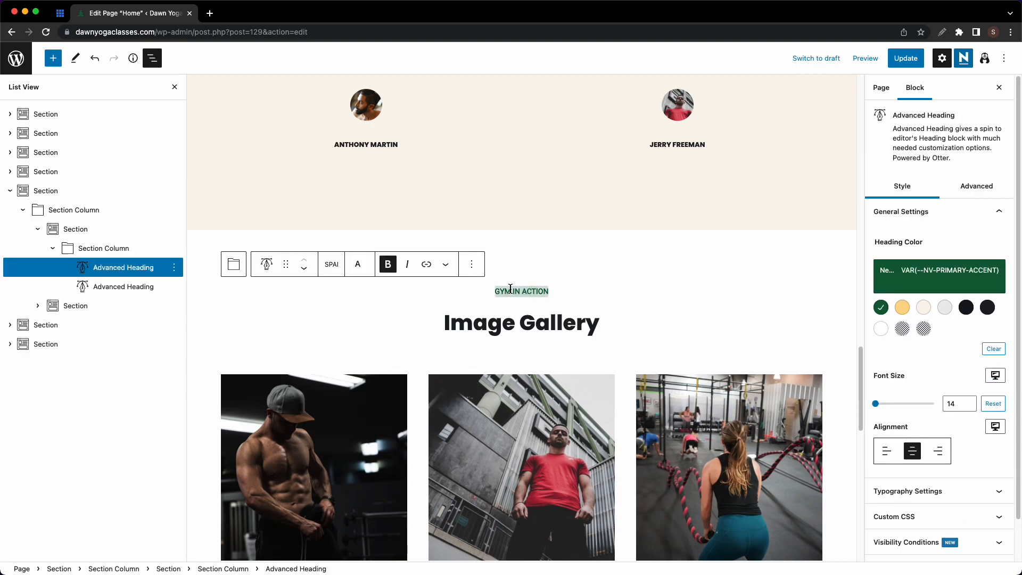
key(super+a)
text(YOGA IN ACTION)
scroll(318, 362, down, 3)
- Upload the Gallery 1–3 photos and use one for the first gallery image
click(317, 365)
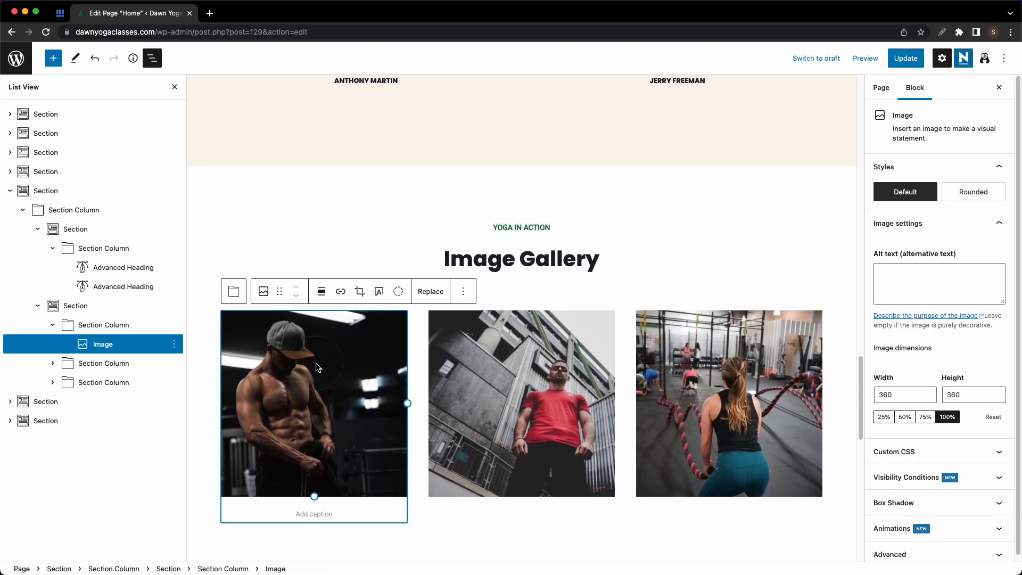
click(431, 291)
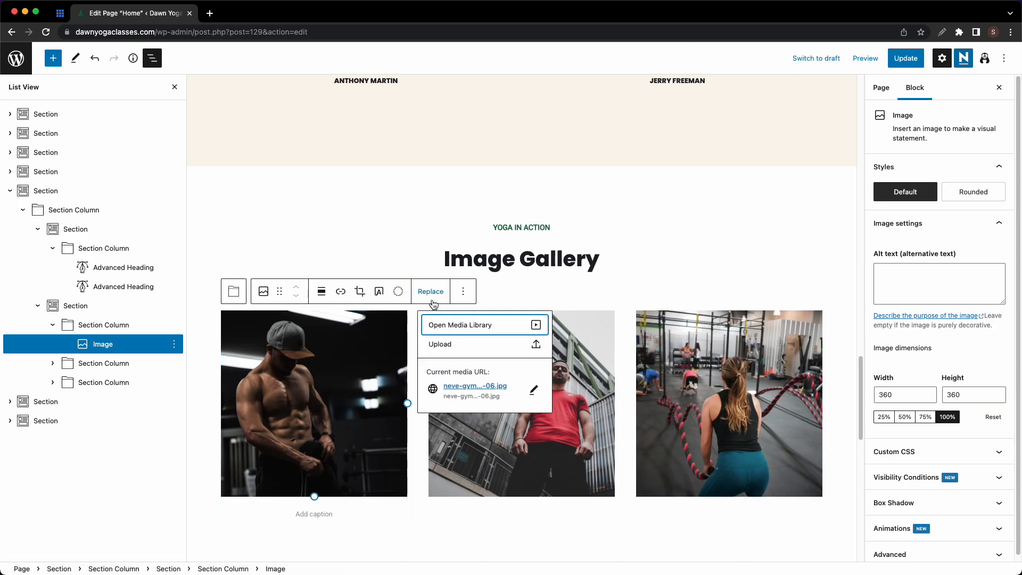
click(436, 325)
key(super+Tab)
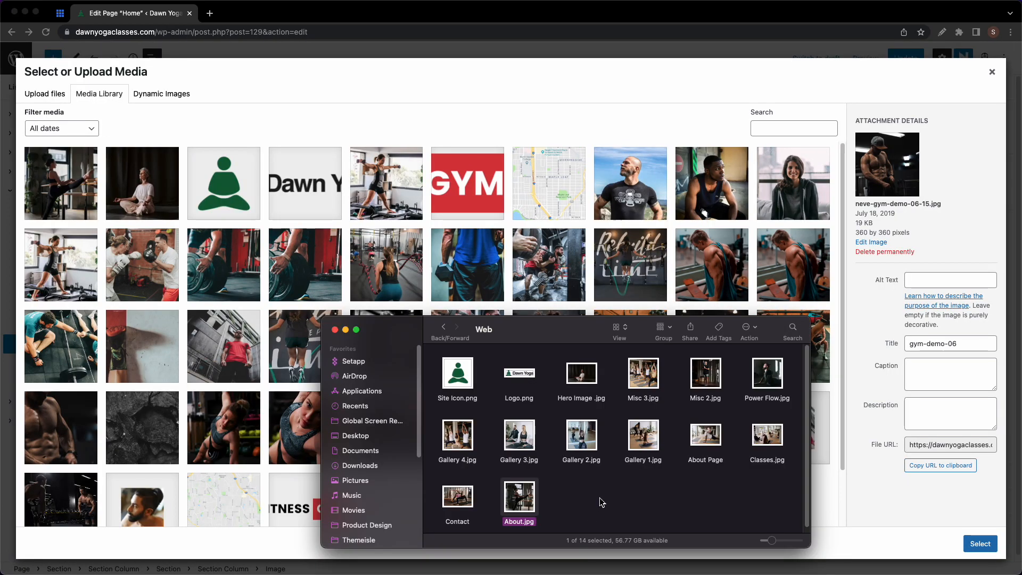
drag(661, 474, 894, 480)
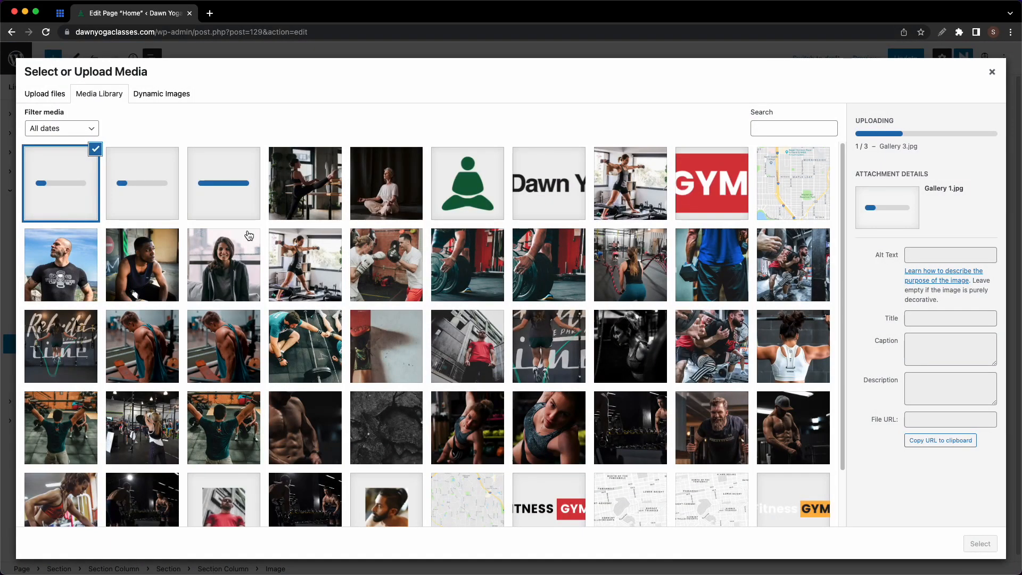
click(980, 543)
- Swap the second and third gallery images for the other uploaded yoga photos
click(574, 419)
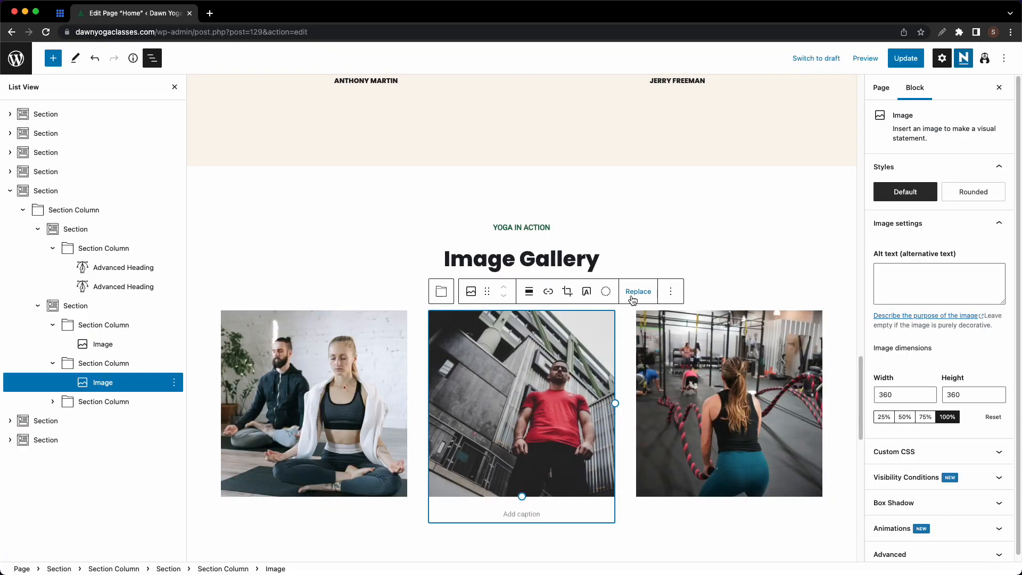
click(641, 291)
click(648, 325)
click(146, 205)
click(980, 544)
click(735, 405)
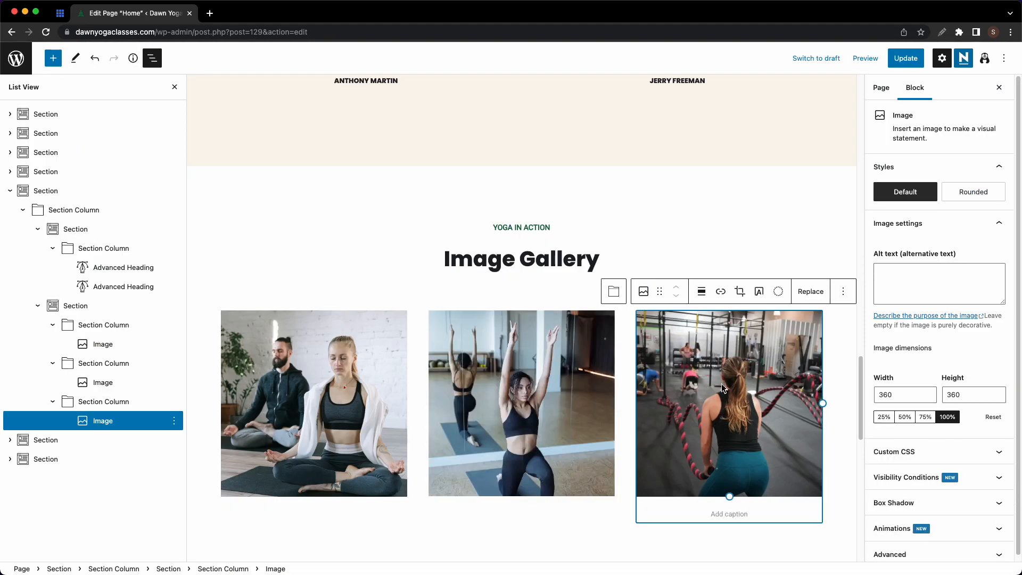
click(809, 290)
click(845, 327)
click(84, 194)
click(973, 542)
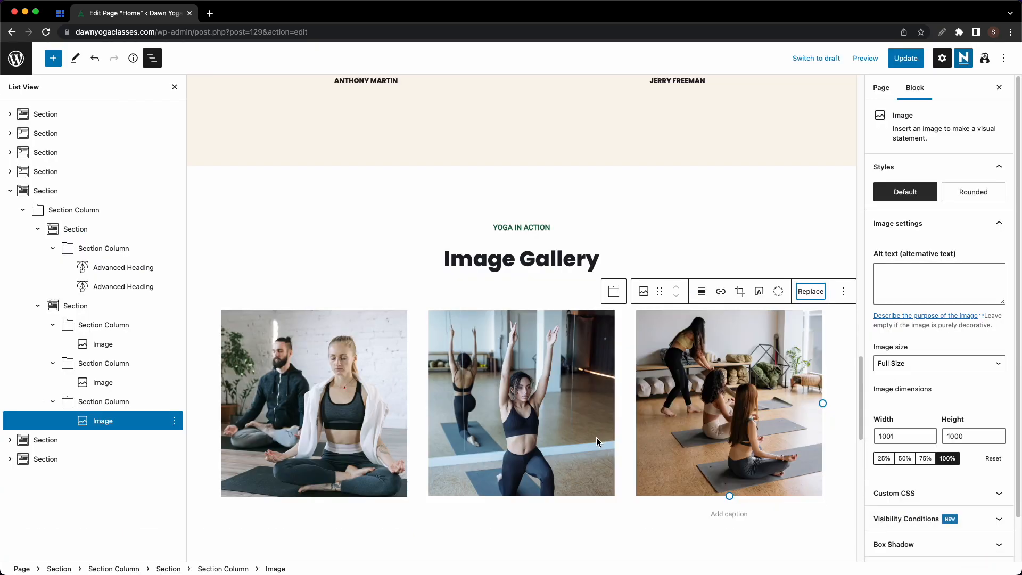
scroll(556, 453, down, 4)
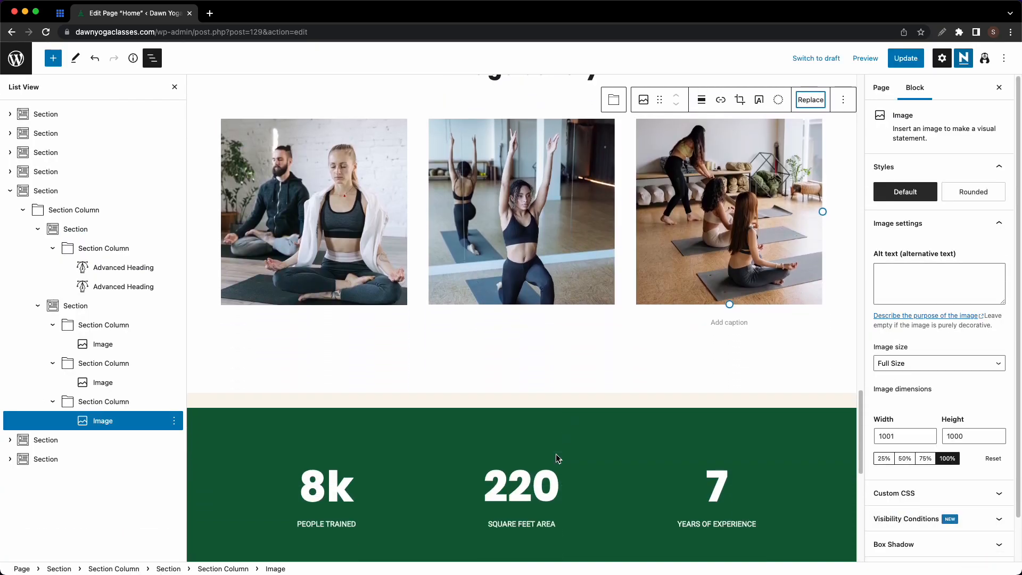
scroll(556, 454, down, 1)
scroll(420, 426, down, 1)
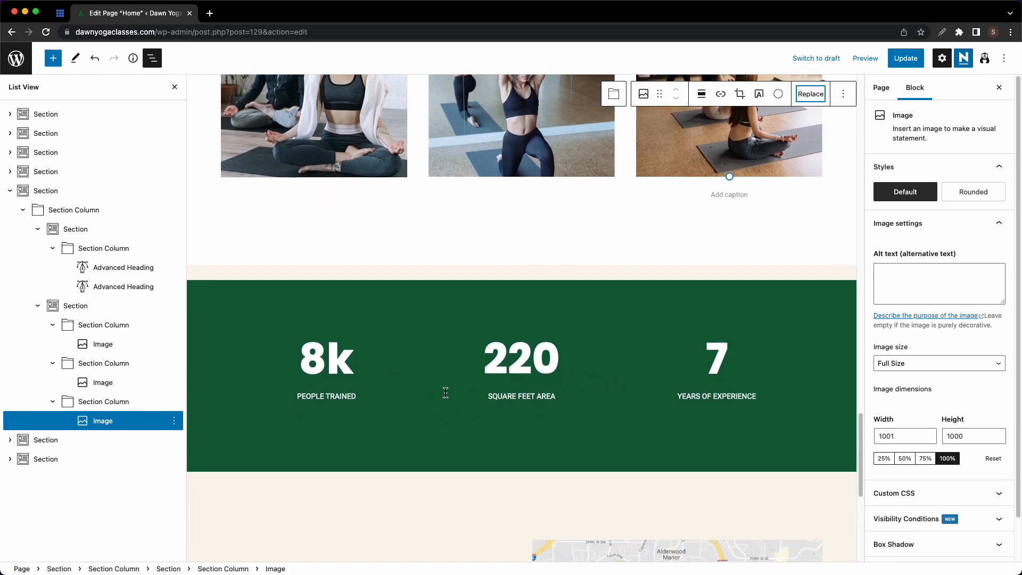
- Change the 8k figure to 315+ and colour the PEOPLE TRAINED label yellow
click(323, 364)
drag(352, 347, 309, 340)
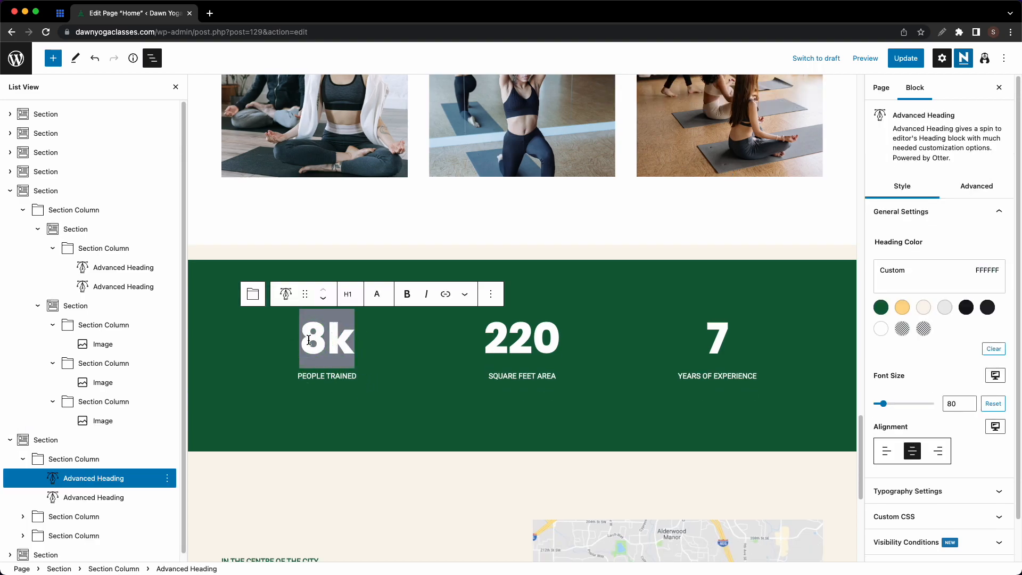
text(315+)
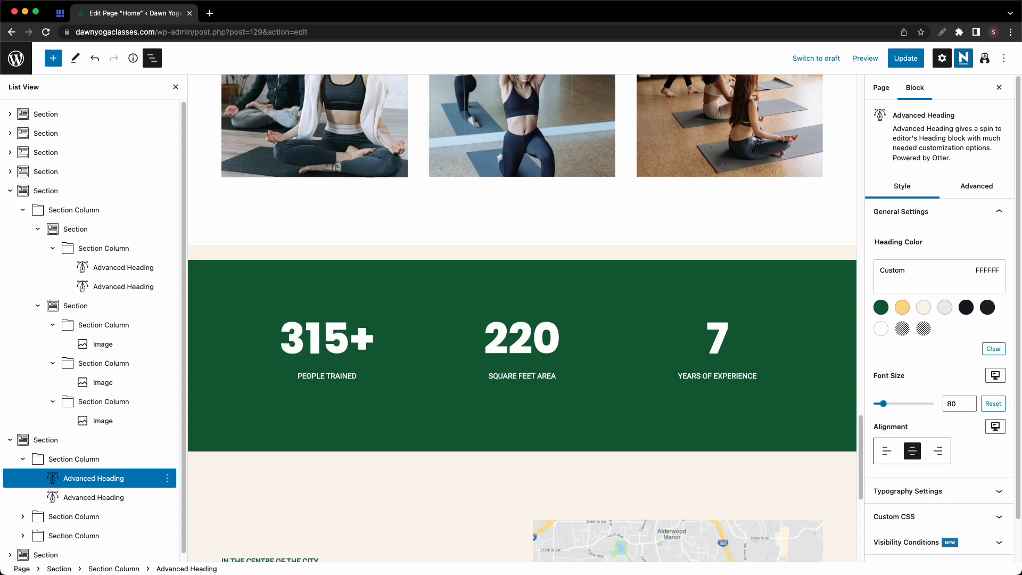
click(543, 339)
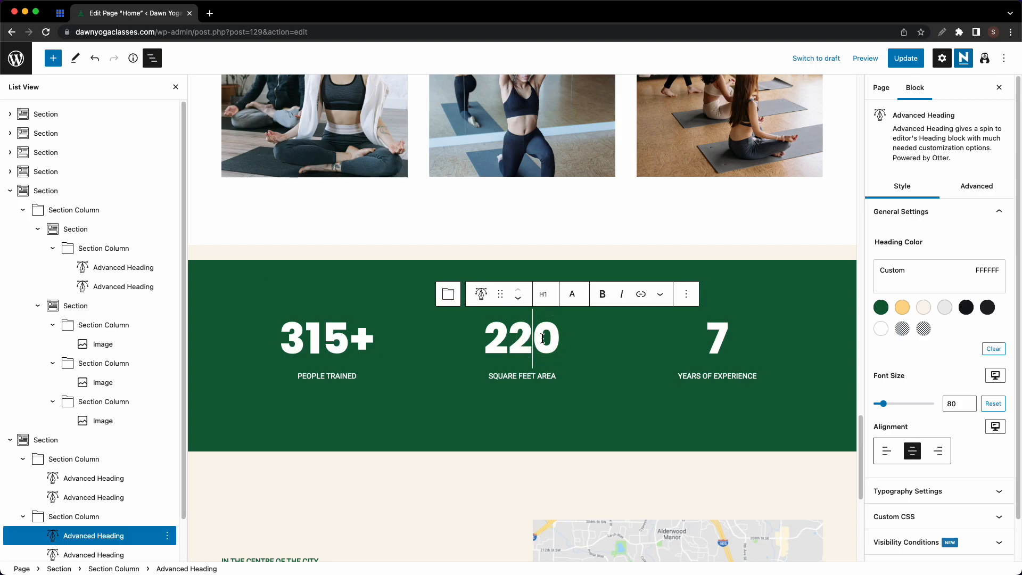
triple_click(333, 376)
click(902, 307)
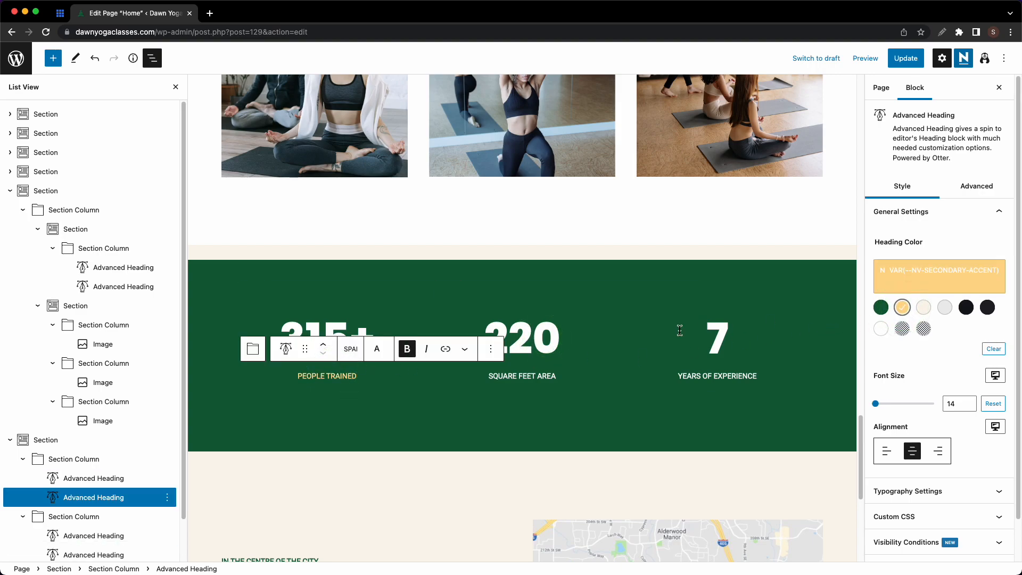
- Change the 220 figure to 420 and colour the SQUARE FEET AREA label yellow
click(547, 338)
click(505, 339)
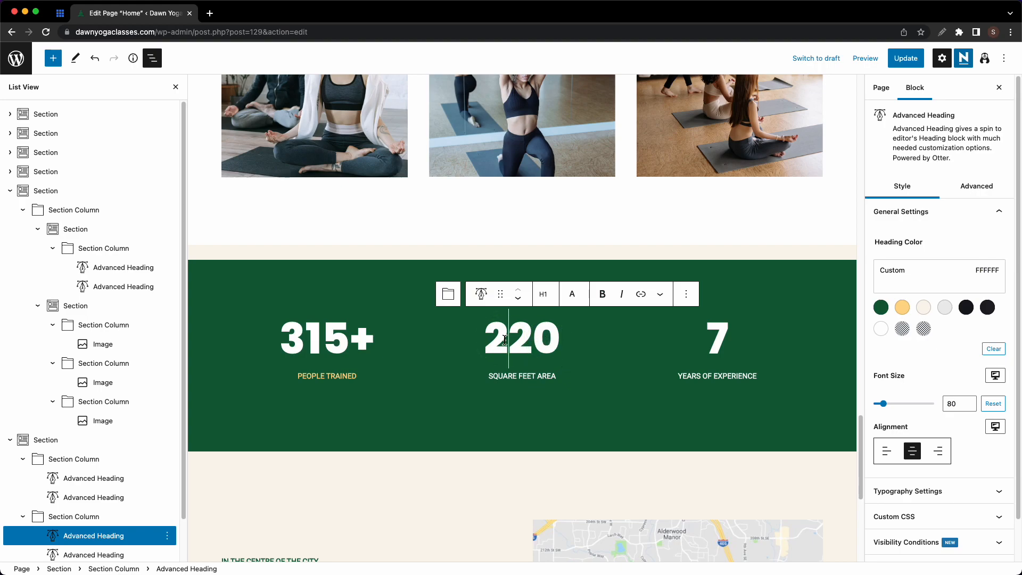
key(BackSpace)
text(4)
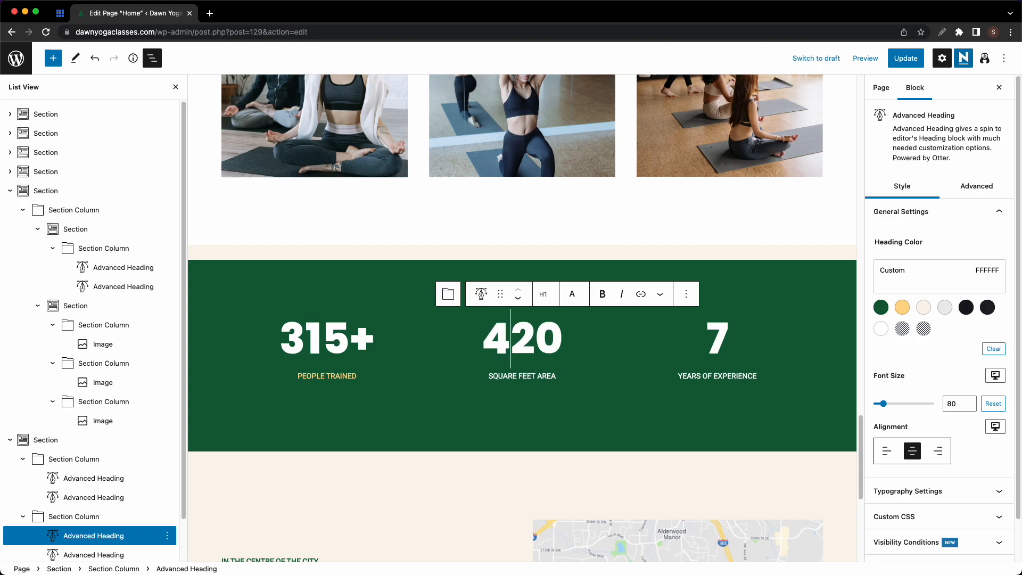
triple_click(524, 376)
click(902, 307)
- Change the 7 figure to 10 and colour the YEARS OF EXPERIENCE label yellow
click(717, 332)
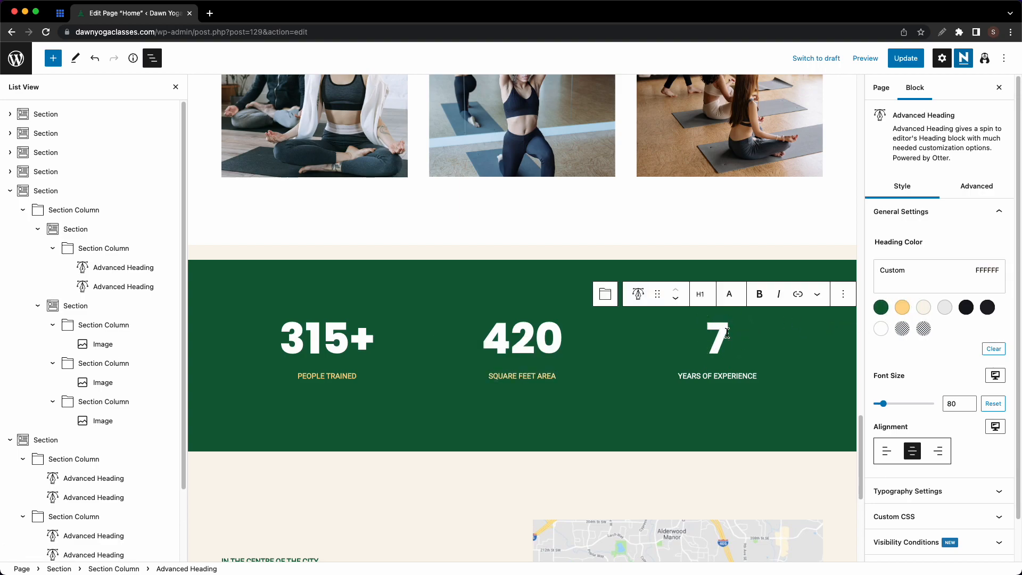
key(BackSpace)
text(10)
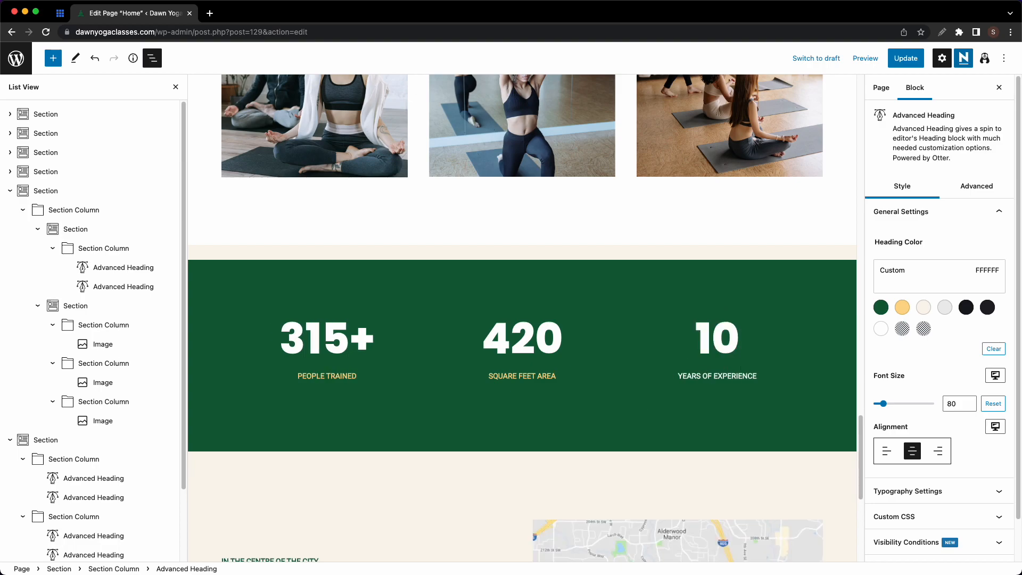
click(717, 376)
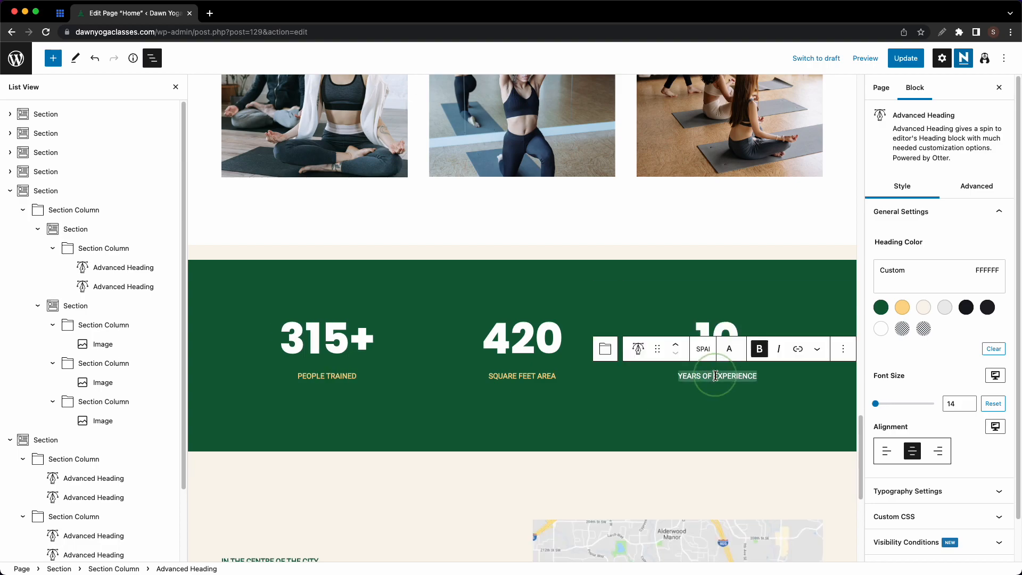
click(902, 308)
click(767, 378)
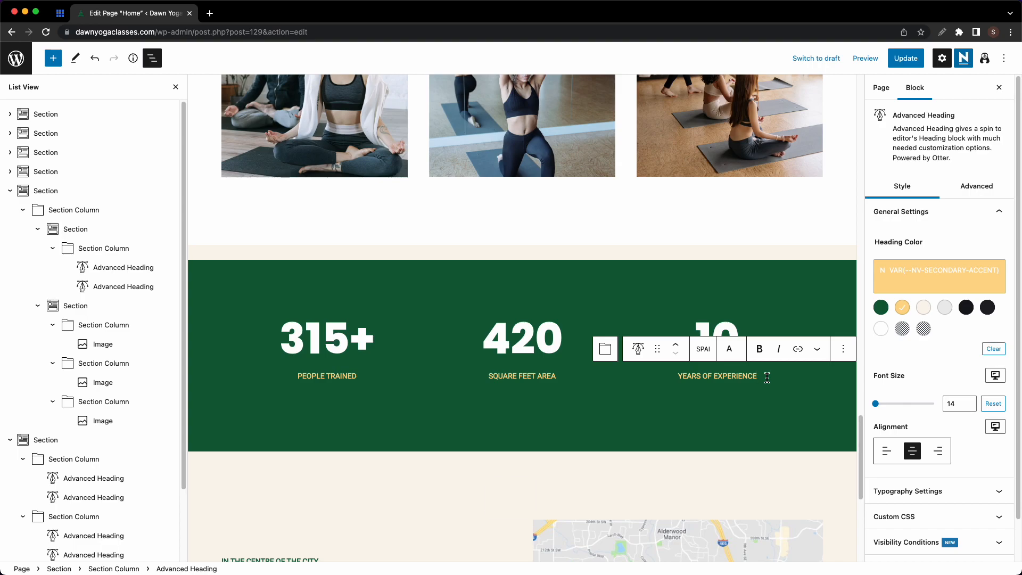
- Select the column holding the 10 statistic and show its full settings
key(Escape)
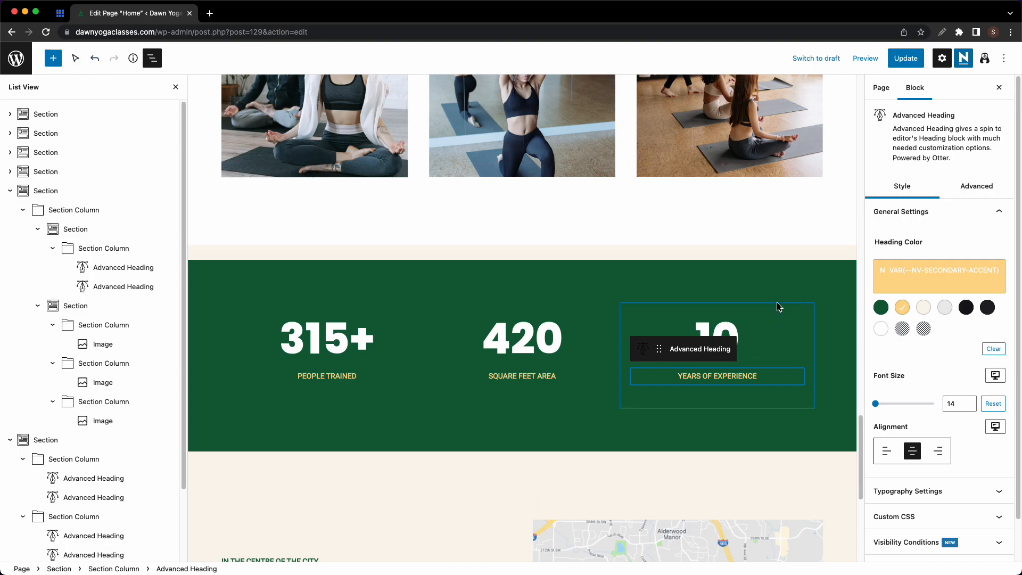
click(792, 318)
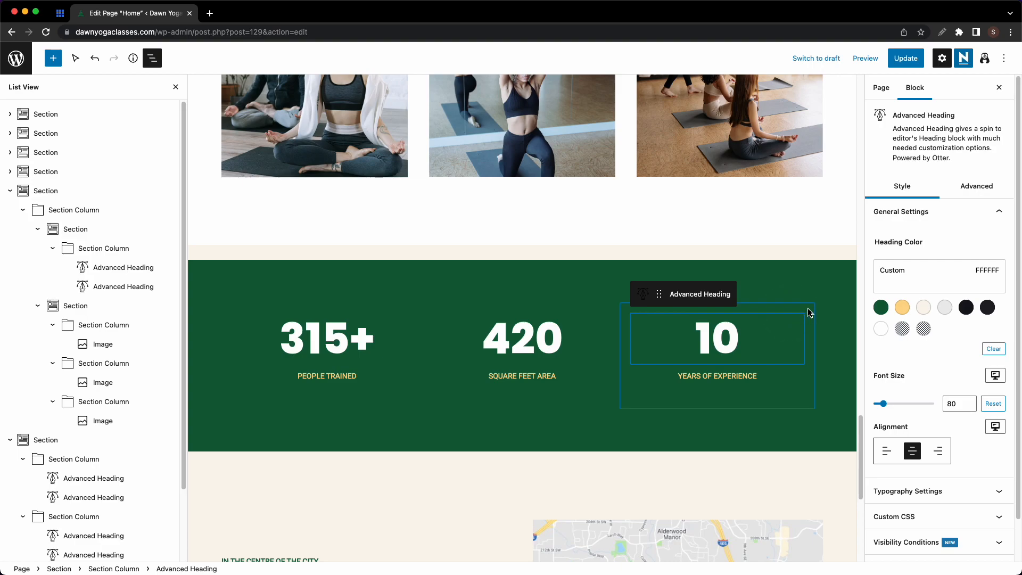
click(808, 312)
click(808, 313)
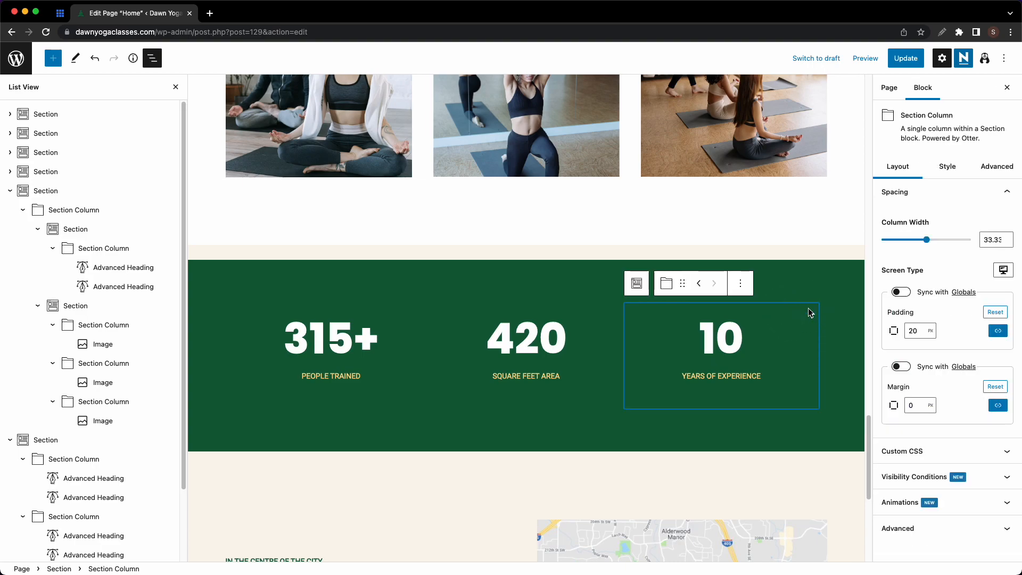
click(747, 289)
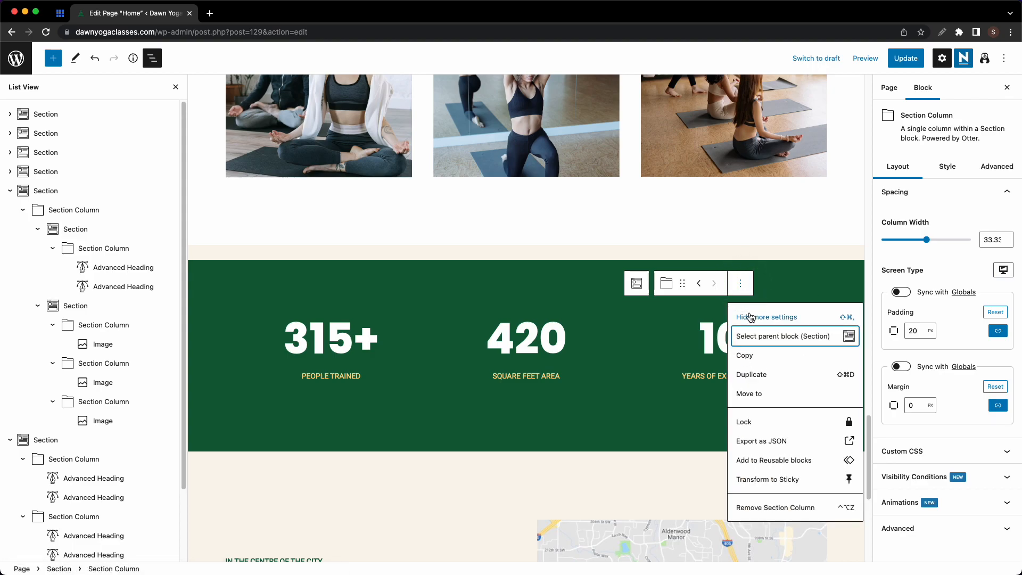
click(750, 375)
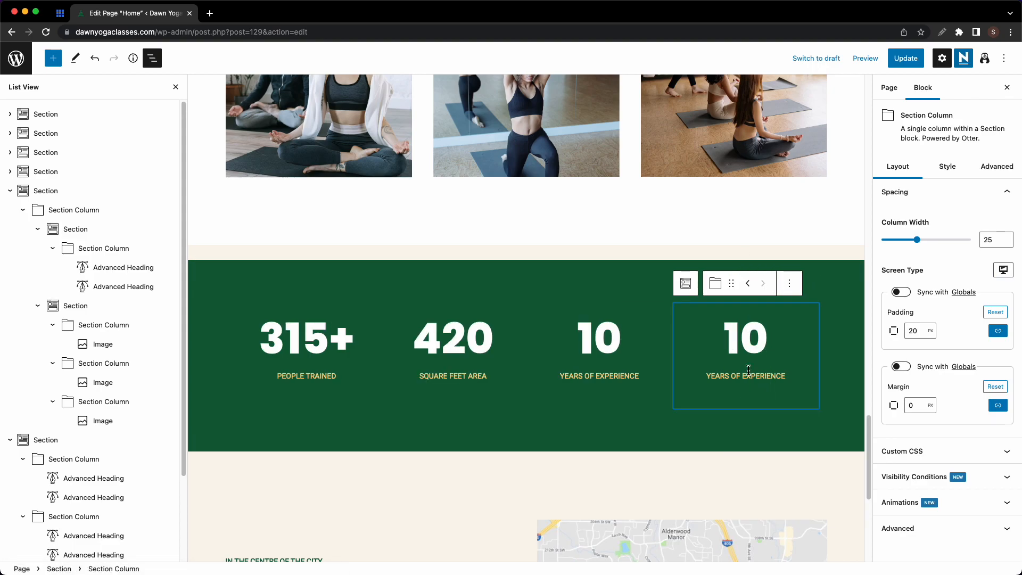
click(757, 332)
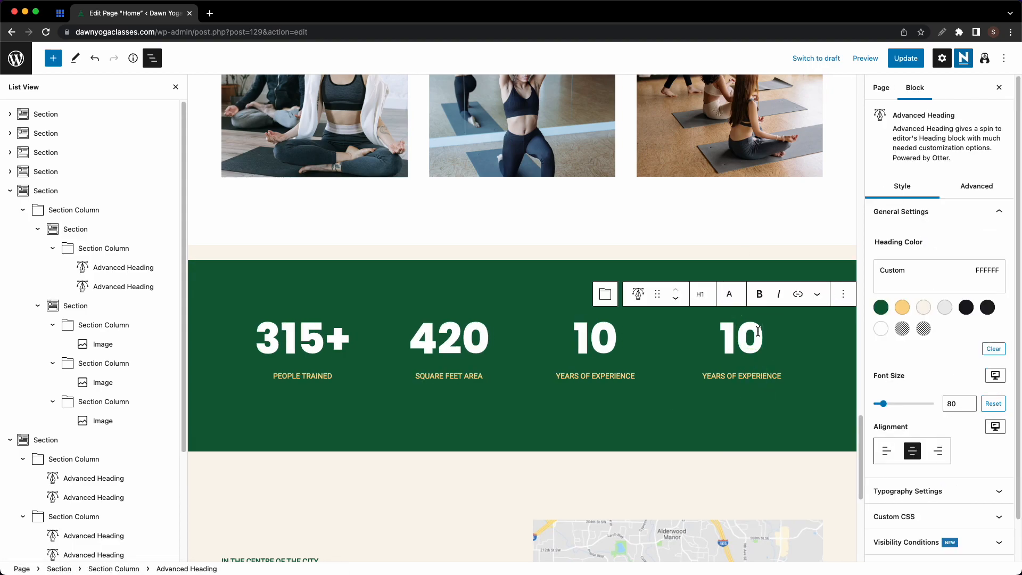
key(BackSpace)
key(BackSpace)
text(8)
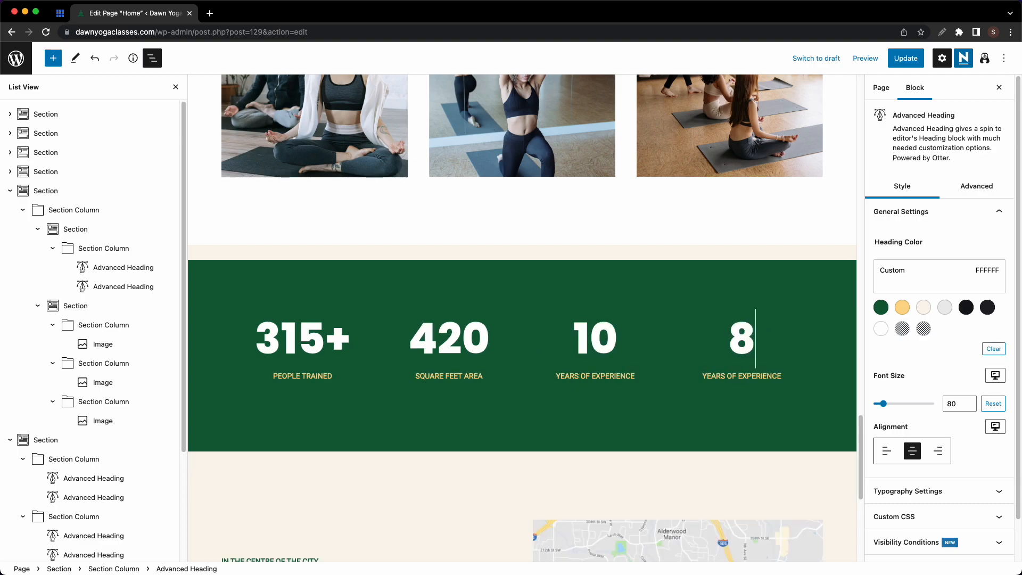
click(754, 376)
key(super+a)
text(AMAZING INSTR)
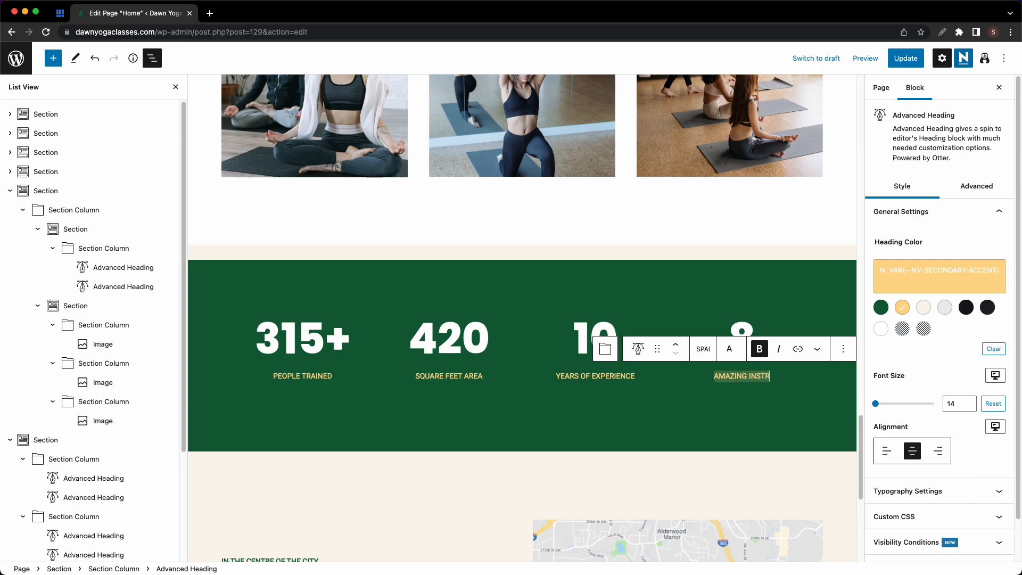
text(UCTORS)
click(754, 400)
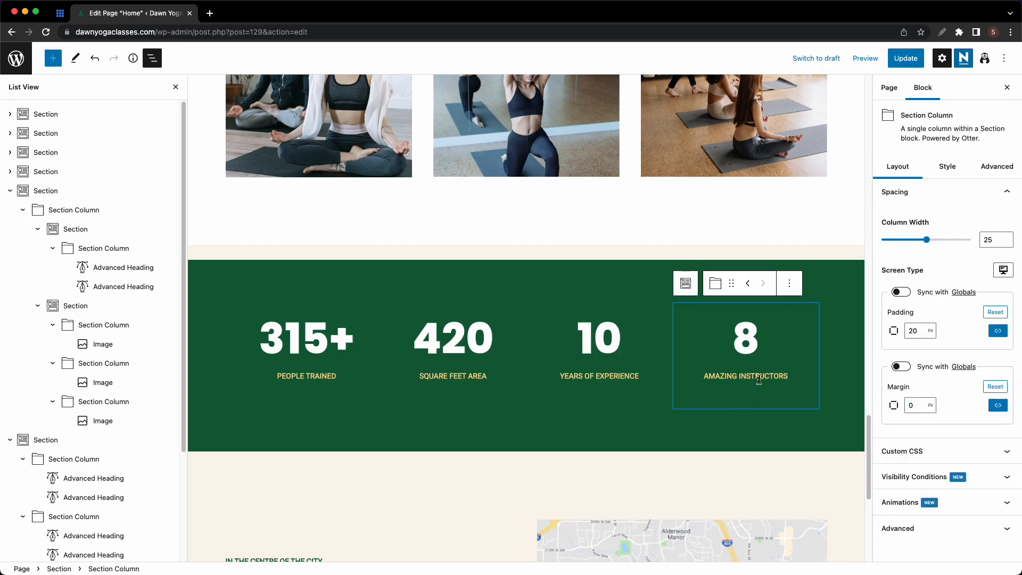
scroll(653, 352, down, 5)
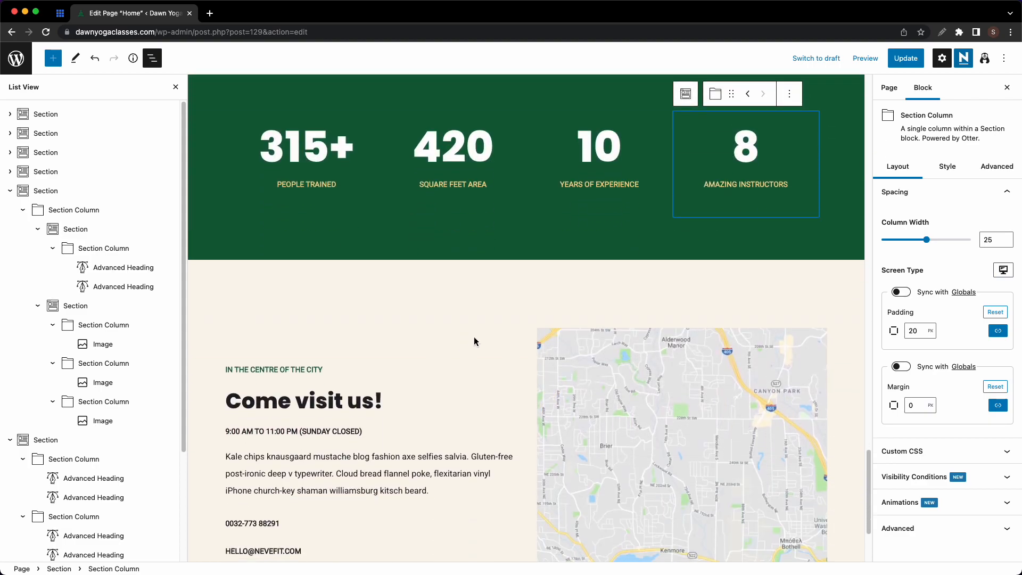
click(475, 342)
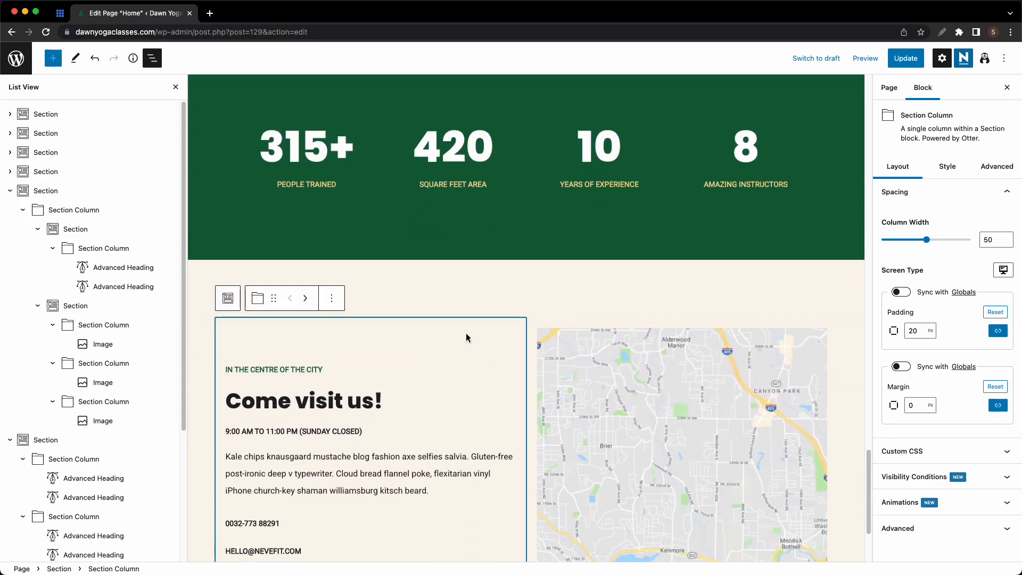
scroll(539, 337, down, 2)
click(577, 331)
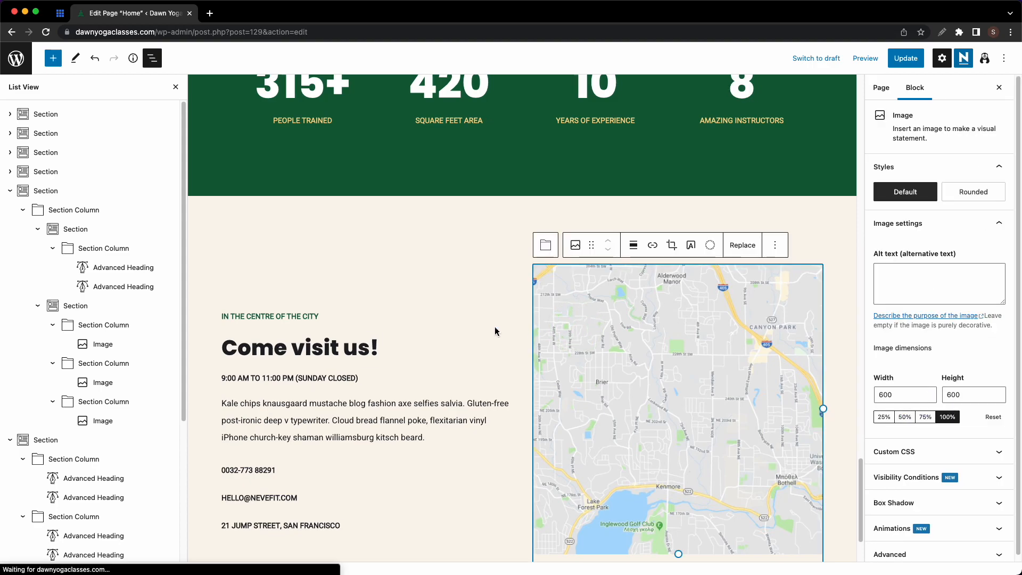
click(493, 330)
click(498, 278)
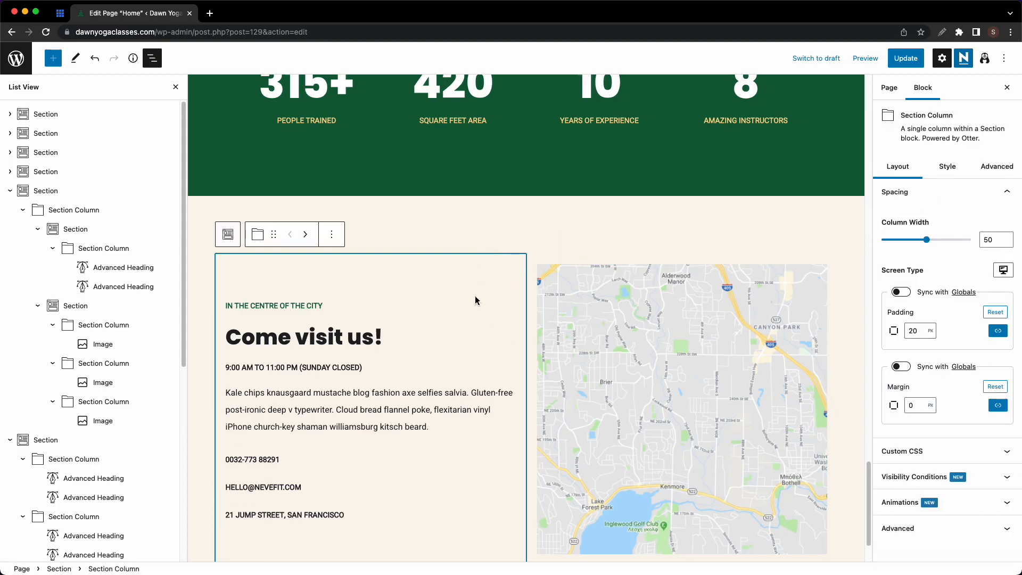
scroll(476, 301, down, 2)
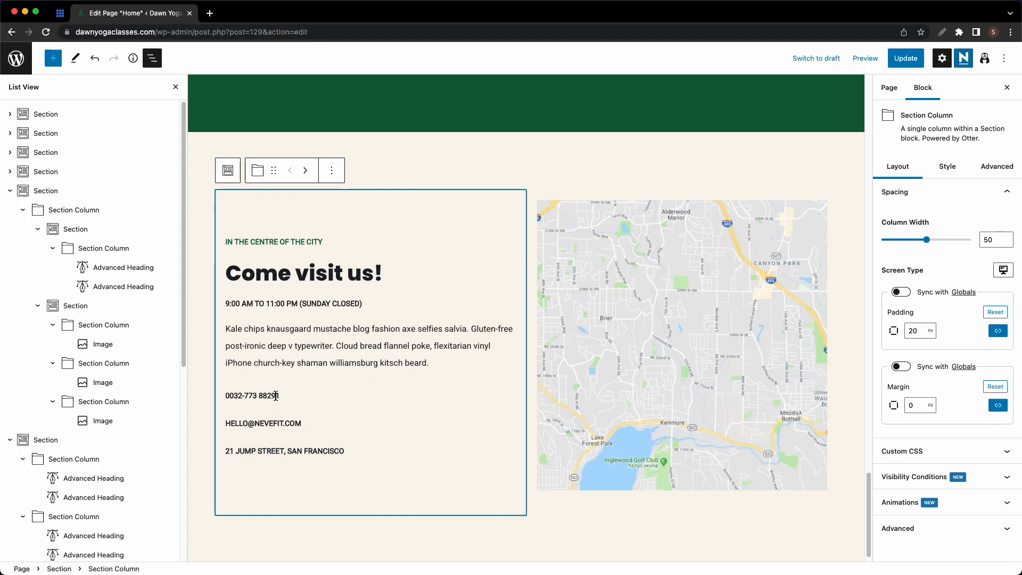
- Set the email line's text transform to Uppercase
triple_click(280, 423)
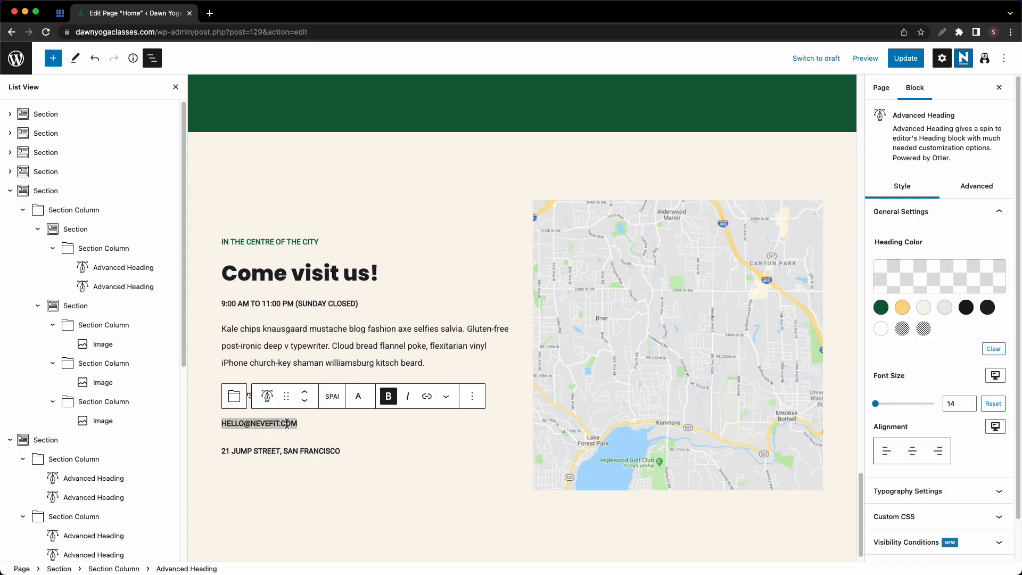
click(359, 397)
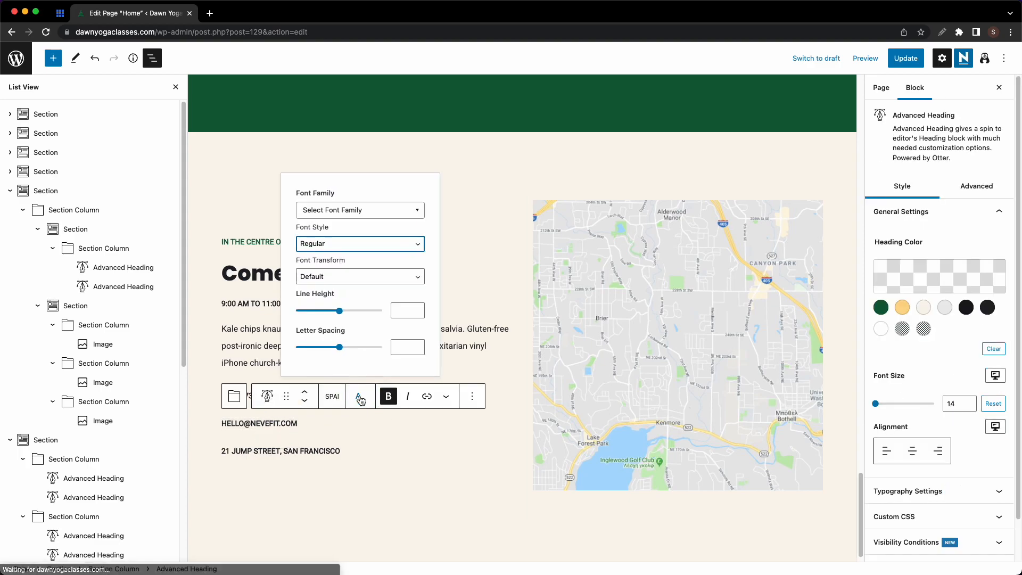
click(362, 277)
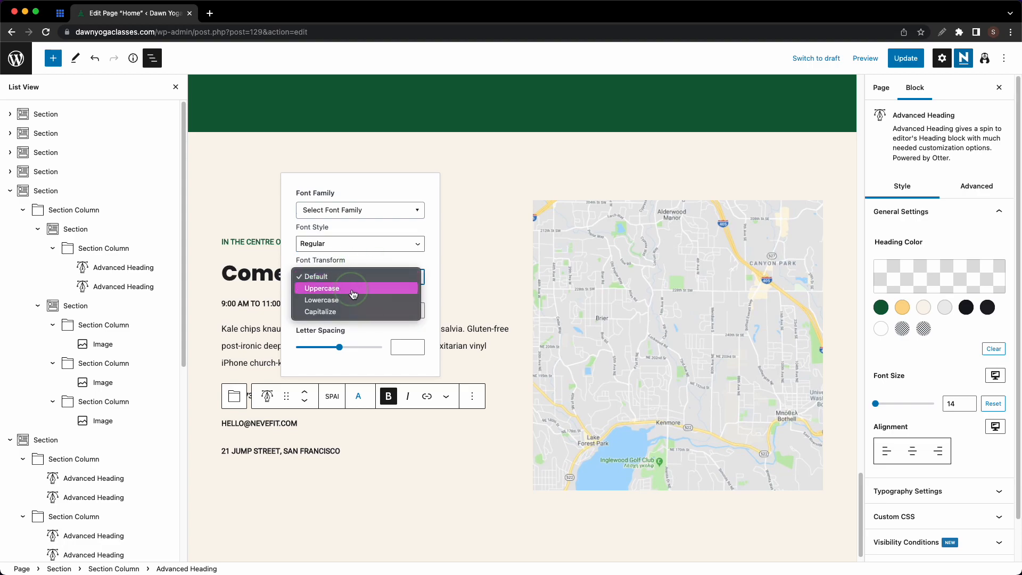
click(354, 288)
- Replace the placeholder email with the studio's info e-mail address
click(282, 423)
key(super+a)
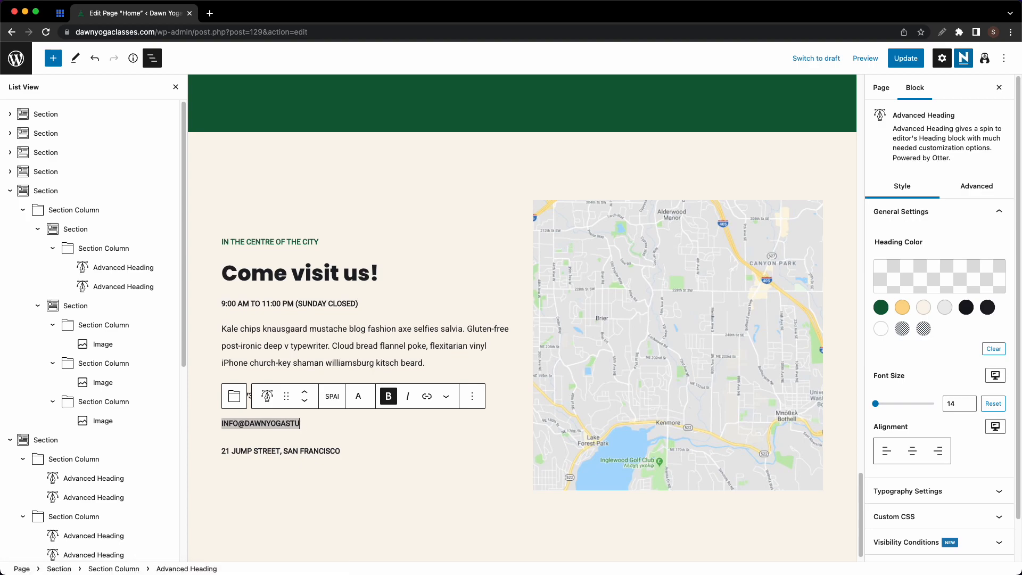
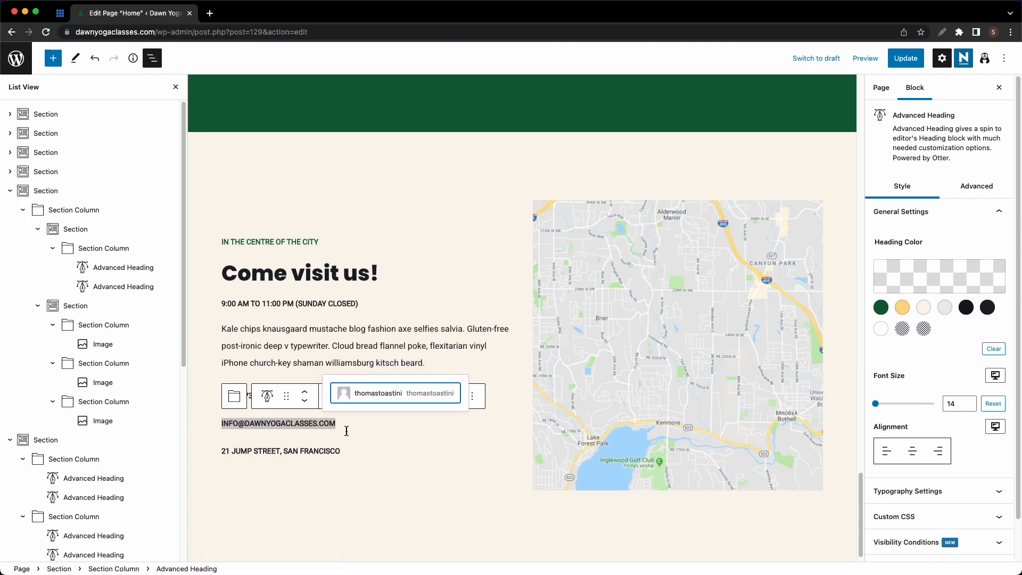
click(649, 318)
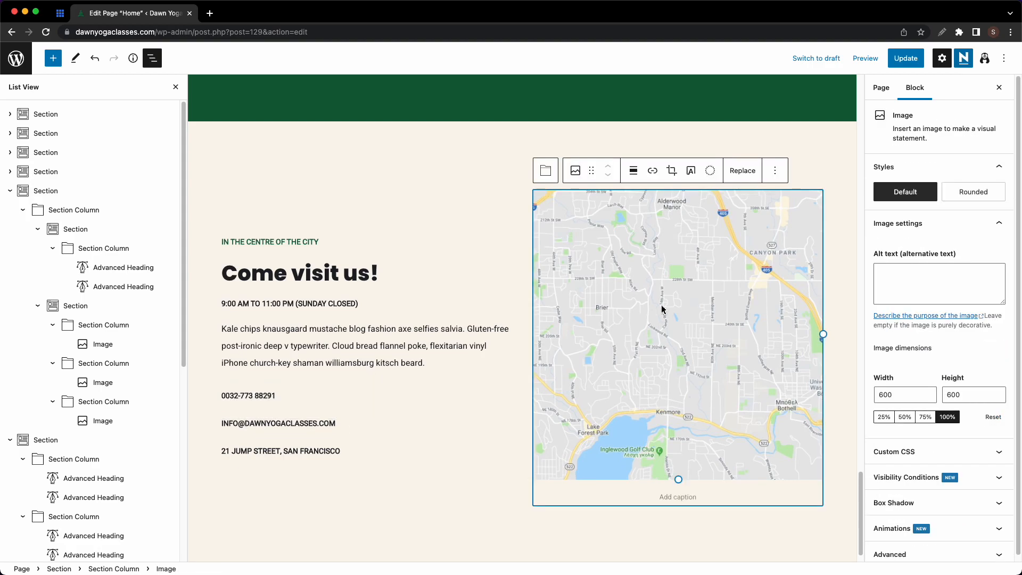
- Remove the static map image from its column via the List View
click(10, 191)
click(11, 211)
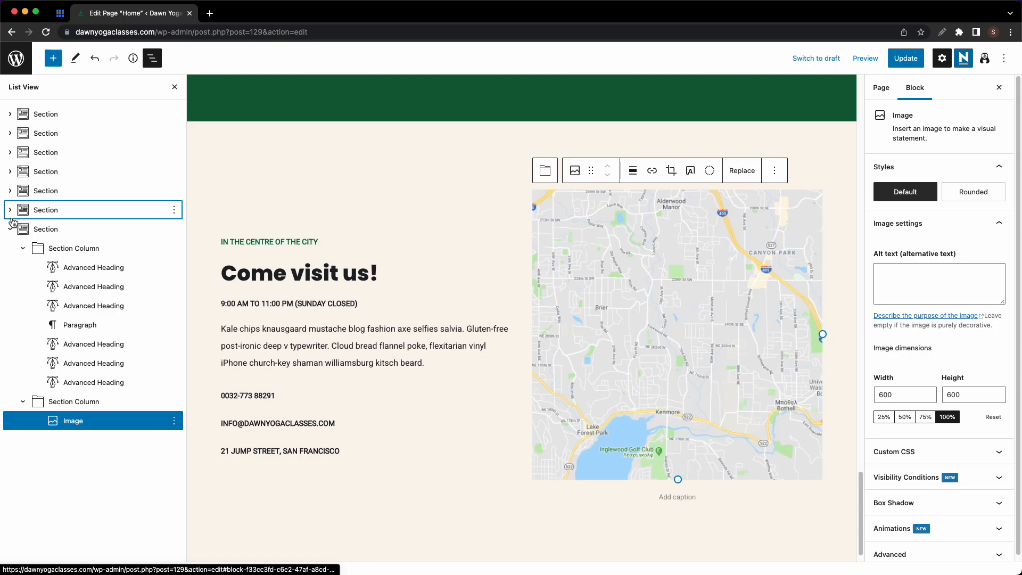
click(11, 229)
click(12, 229)
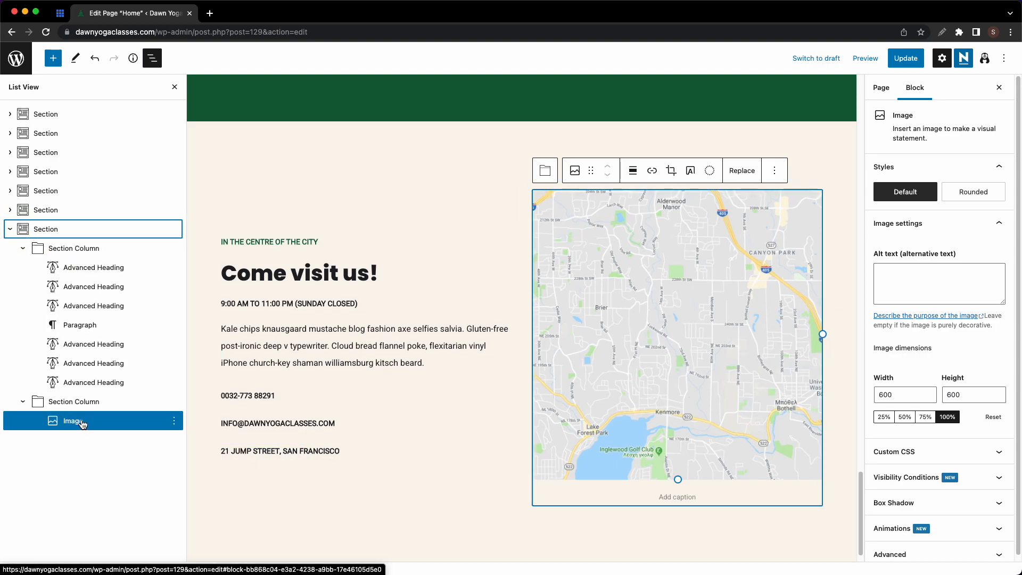
click(174, 420)
click(203, 394)
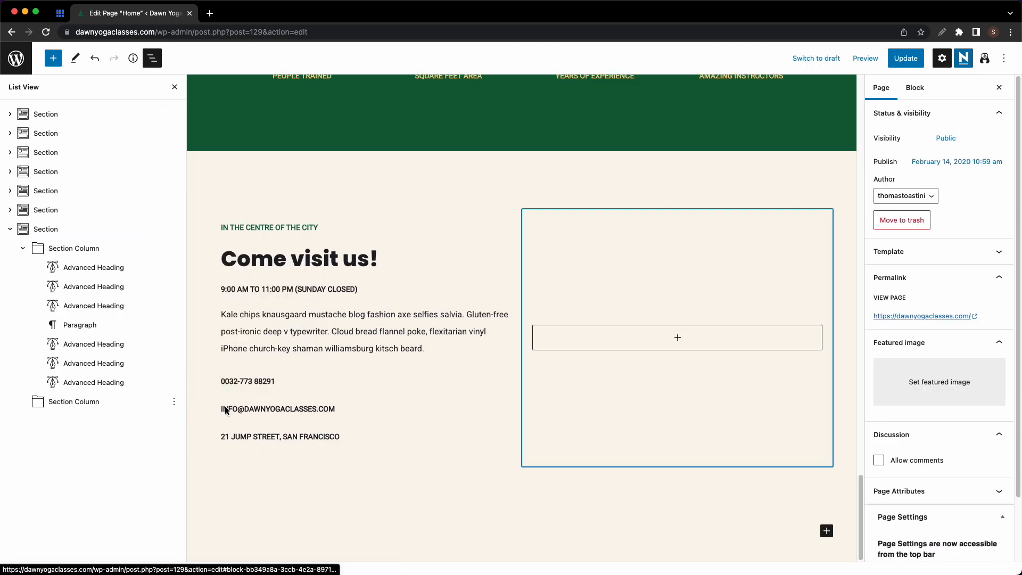
- Insert a Maps block into the empty column, discarding a mistaken Google Maps block
click(678, 340)
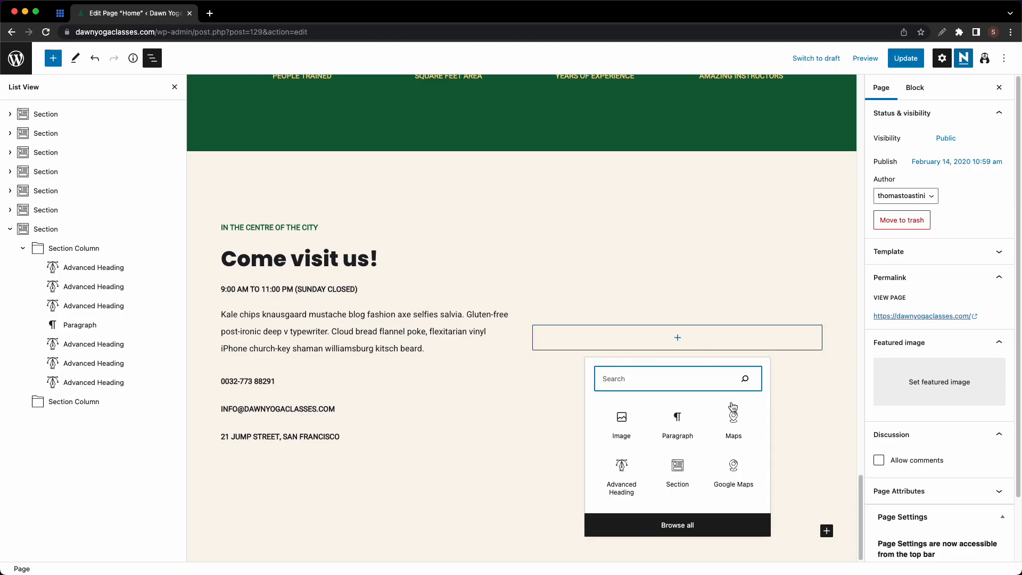
click(737, 472)
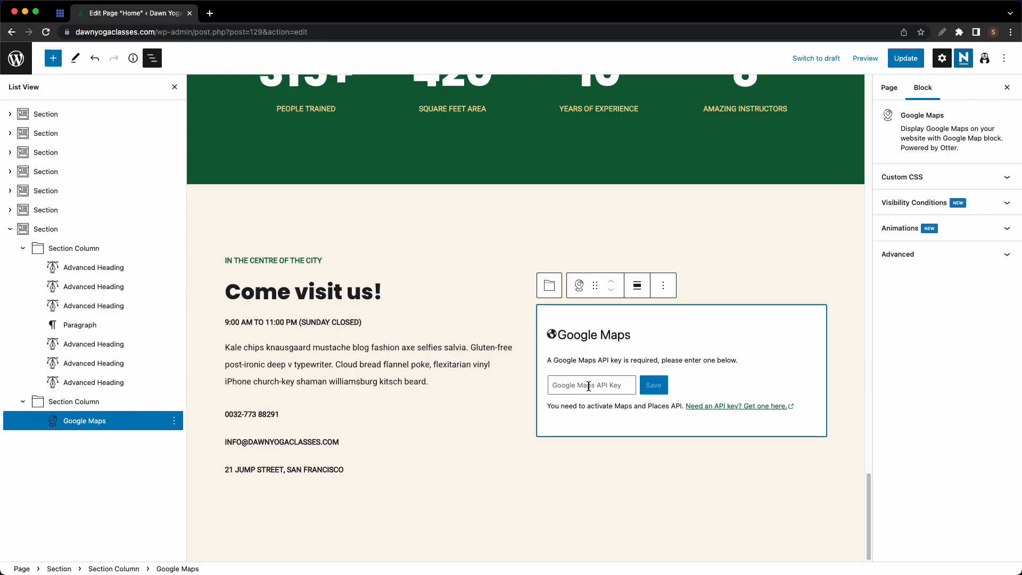
click(663, 286)
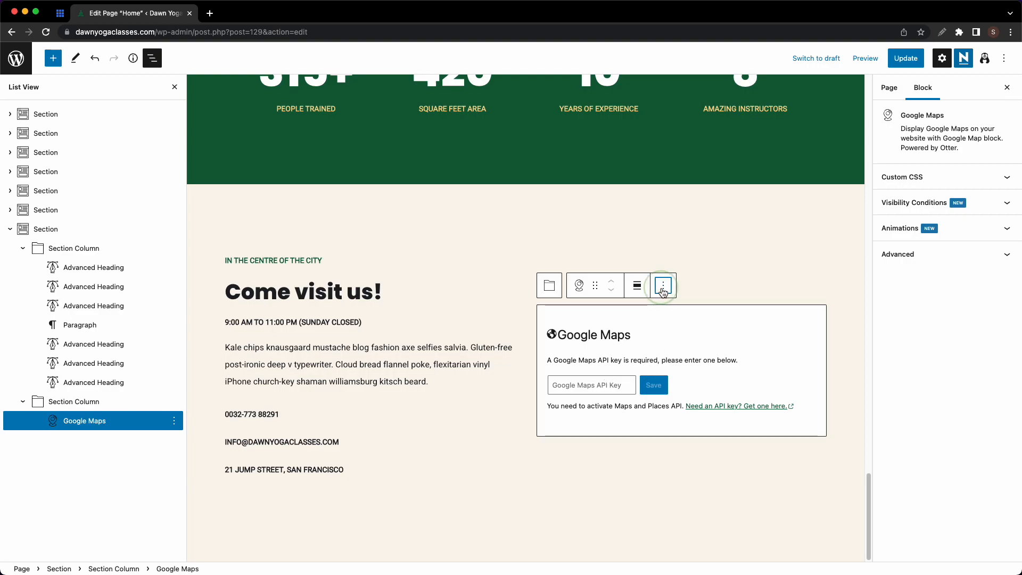
click(692, 567)
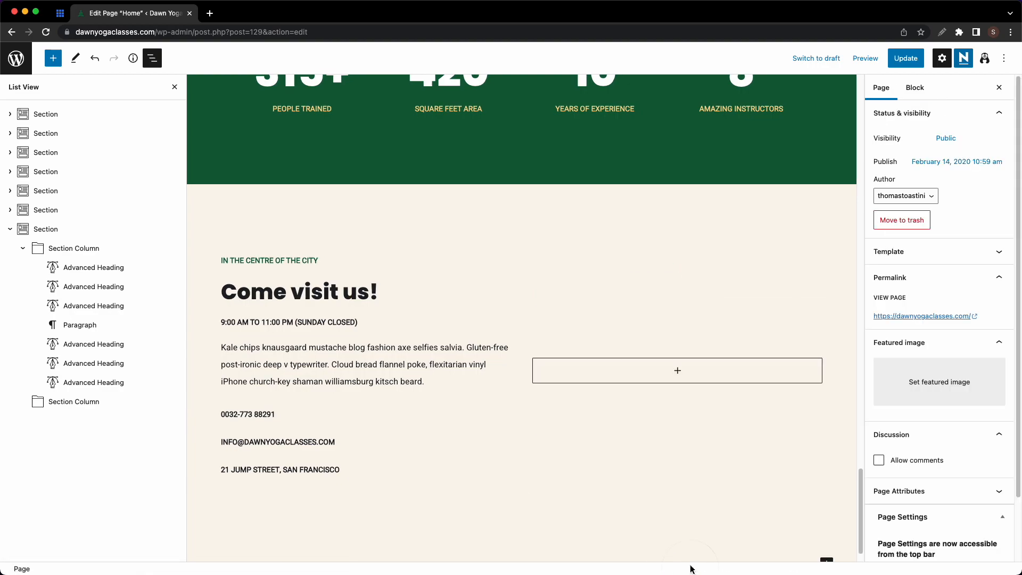
click(679, 369)
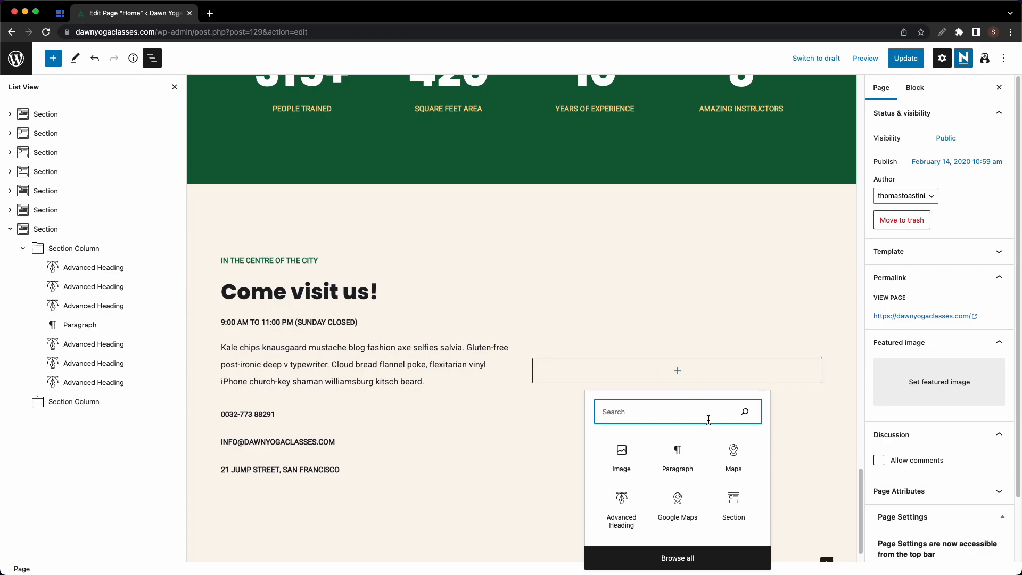
click(732, 453)
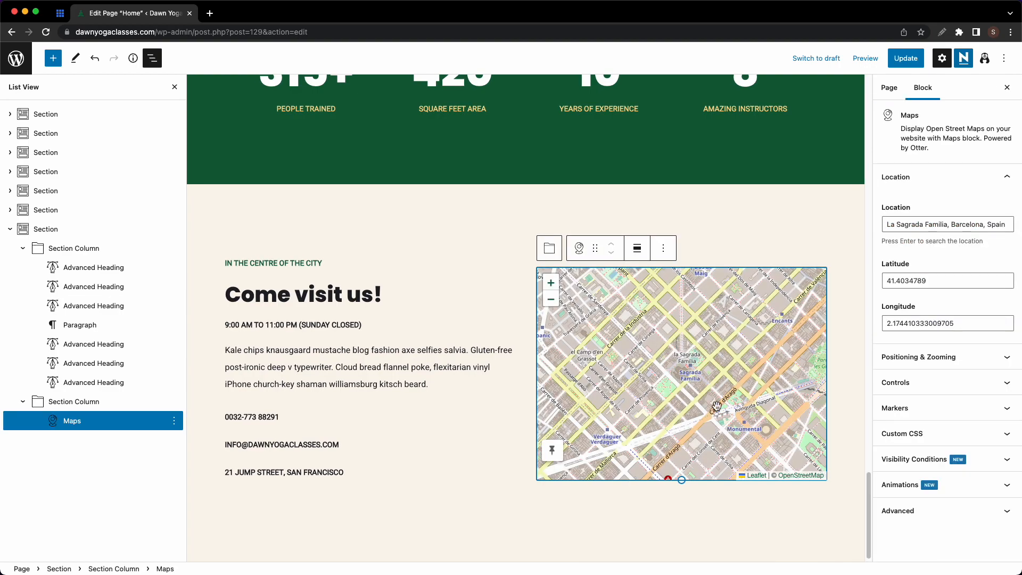
- Change the map location to Madrid, Spain, centring it at 40.4167047, -3.7035825
click(945, 226)
key(super+a)
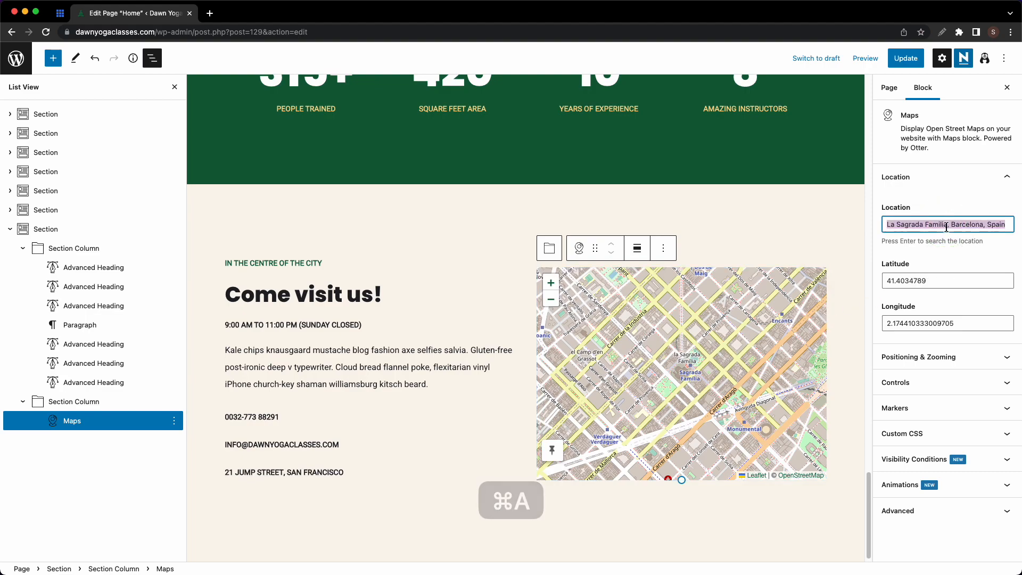
text(Madrid, Spain)
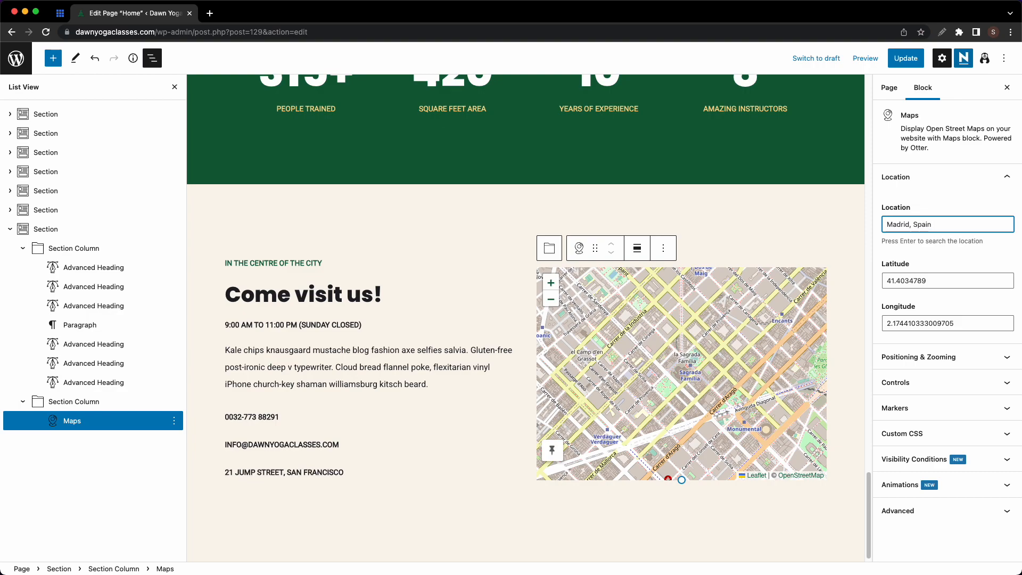
key(Return)
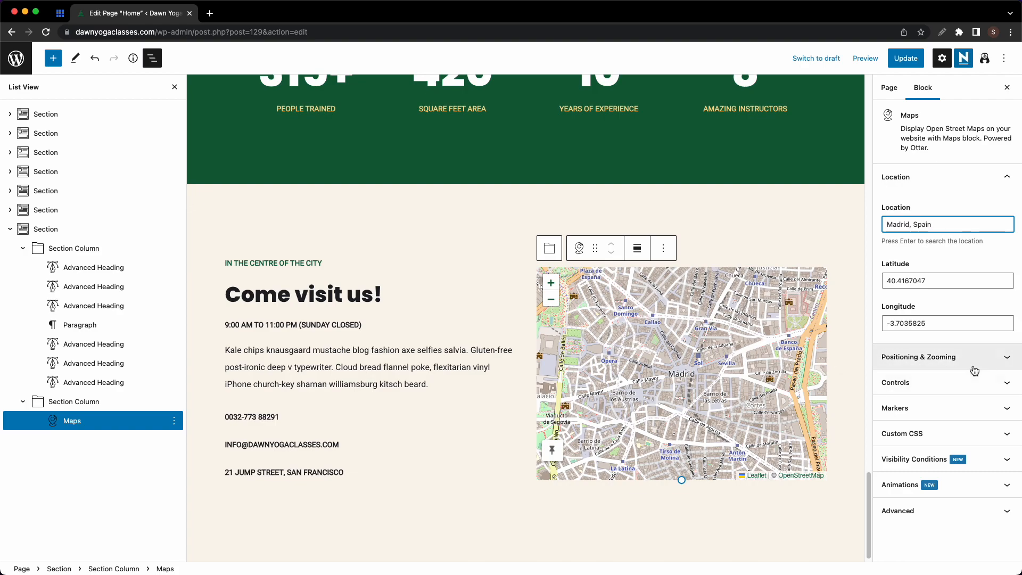
- Add a new map marker titled DAWN YOGA STUDIO
click(953, 408)
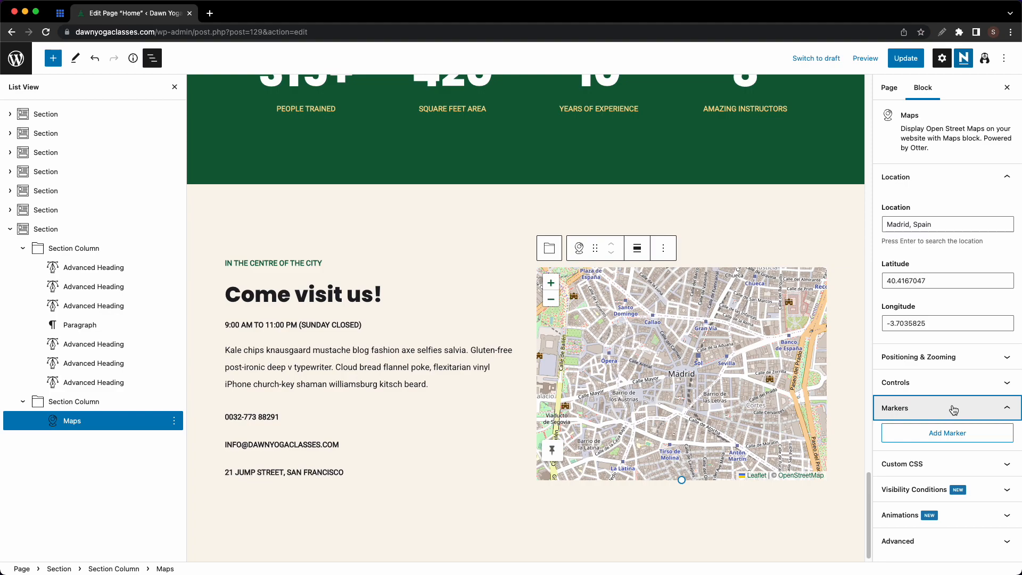
click(953, 434)
click(953, 435)
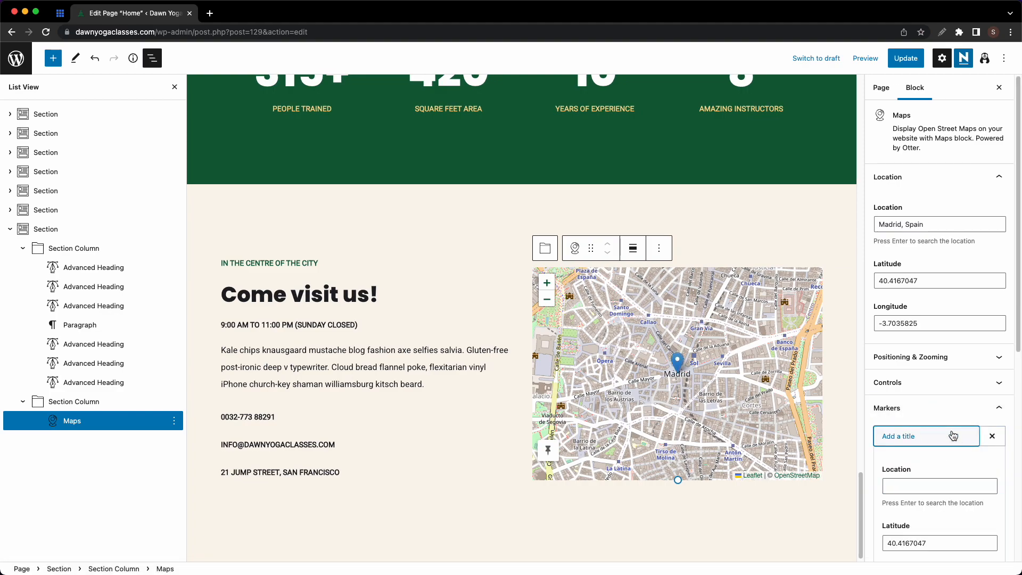
scroll(953, 435, down, 2)
scroll(953, 435, down, 4)
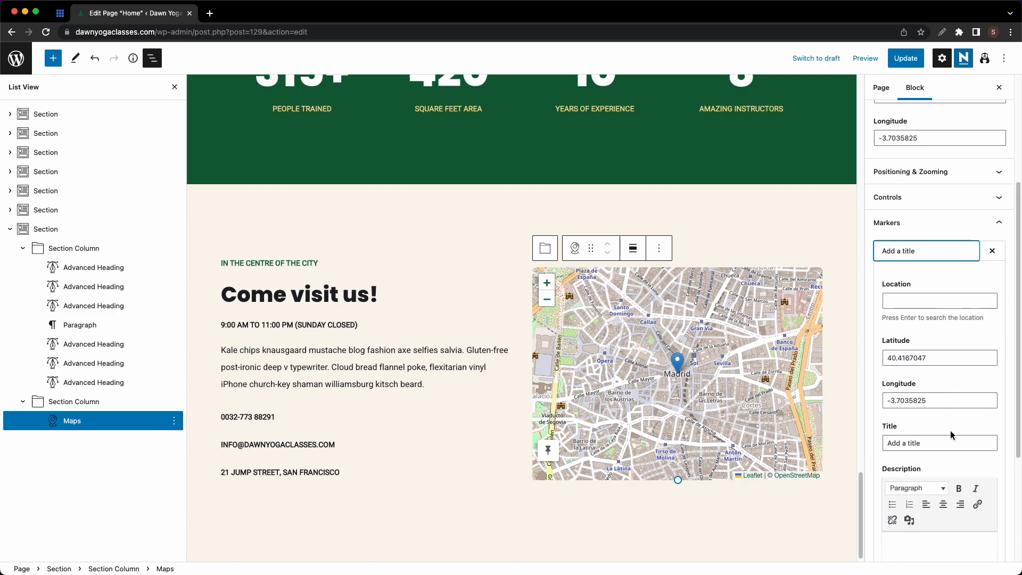
click(924, 438)
key(super+a)
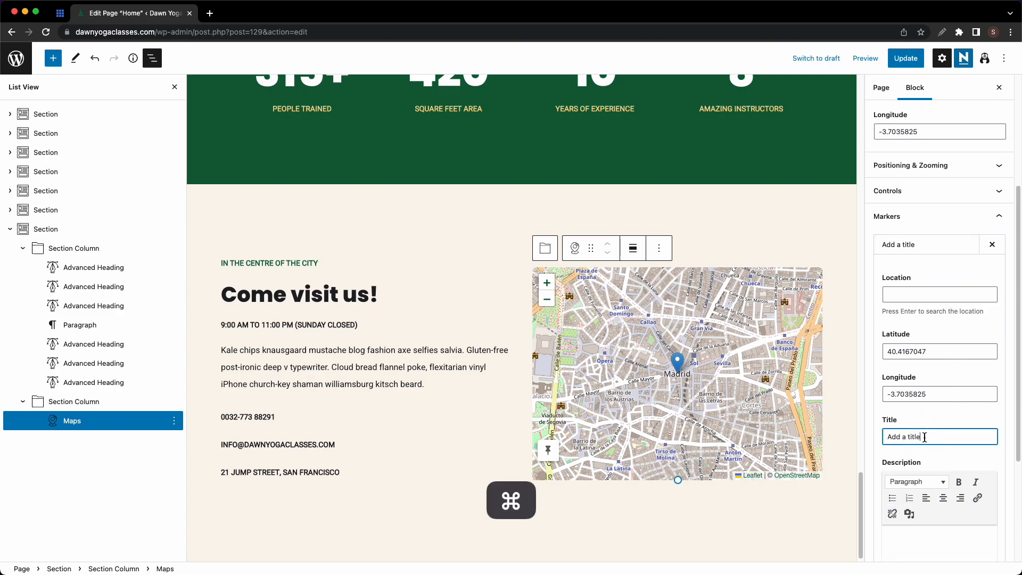
text(DAWN Y)
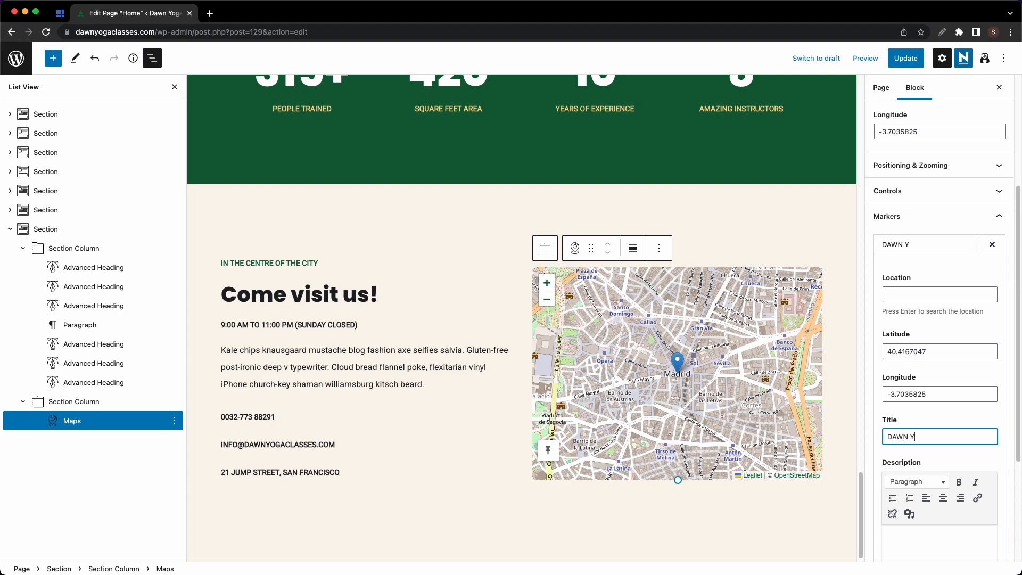
text(OGA STUDIO)
- Fix the marker description to 'Our main location' and drag the pin near Santo Domingo
mouse_move(687, 375)
scroll(932, 442, down, 2)
click(921, 475)
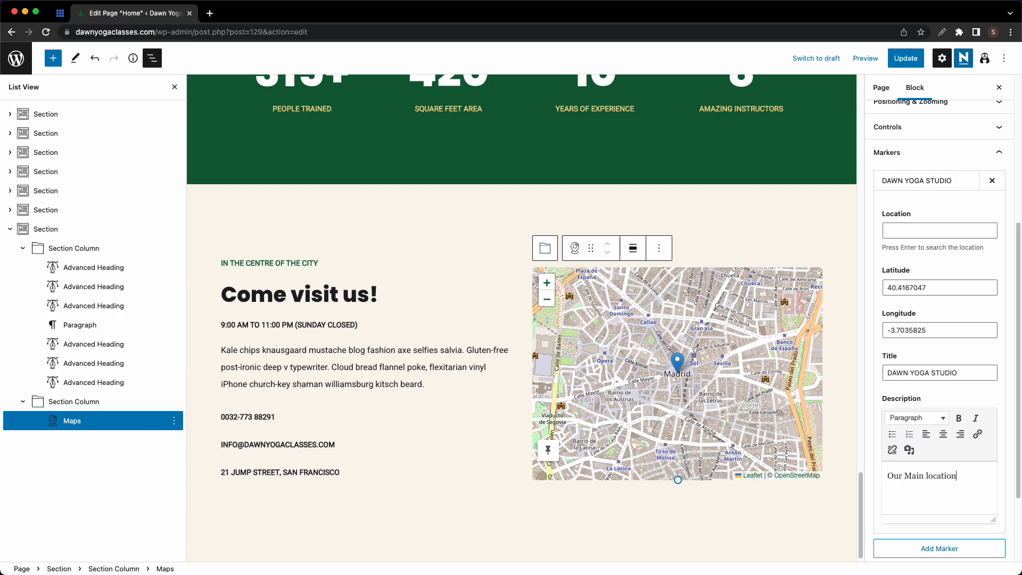
key(Left)
key(Left)
key(Left)
key(Left)
key(Left)
key(Left)
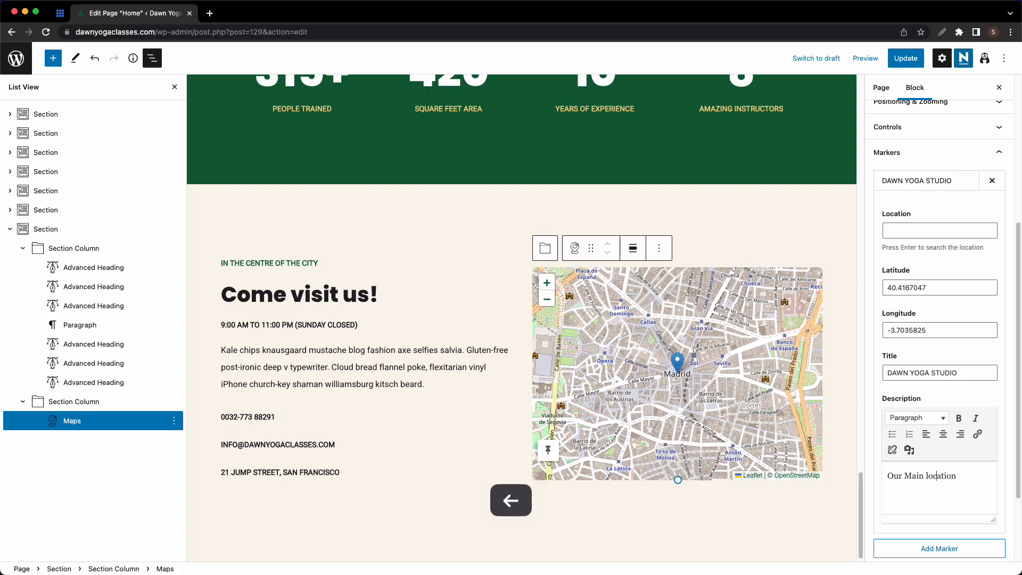
key(Left)
key(BackSpace)
text(m)
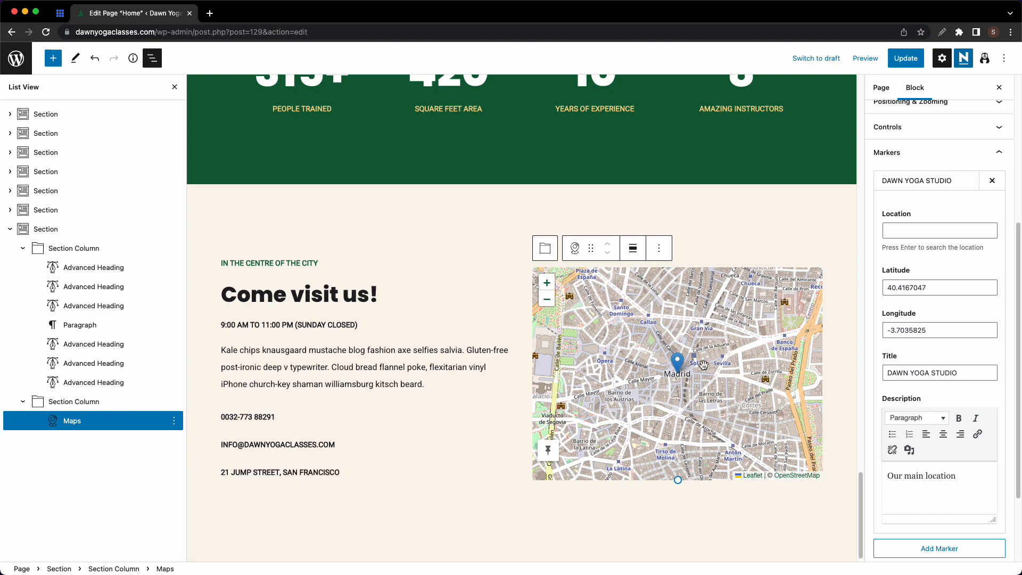
drag(677, 362, 627, 289)
scroll(894, 328, up, 2)
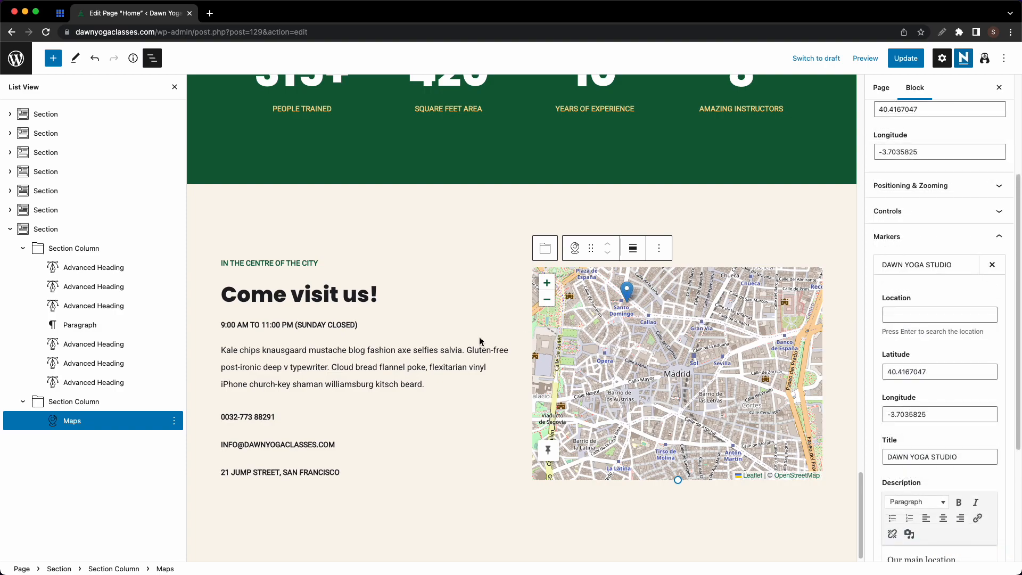
scroll(479, 338, up, 1)
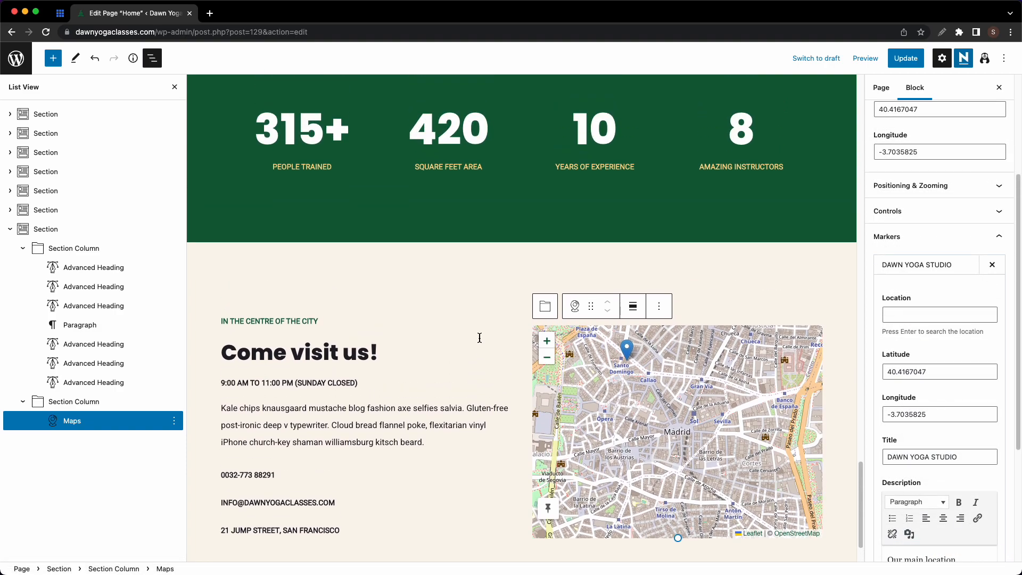
- Save the Come visit us! section as a reusable block named Contact
click(398, 278)
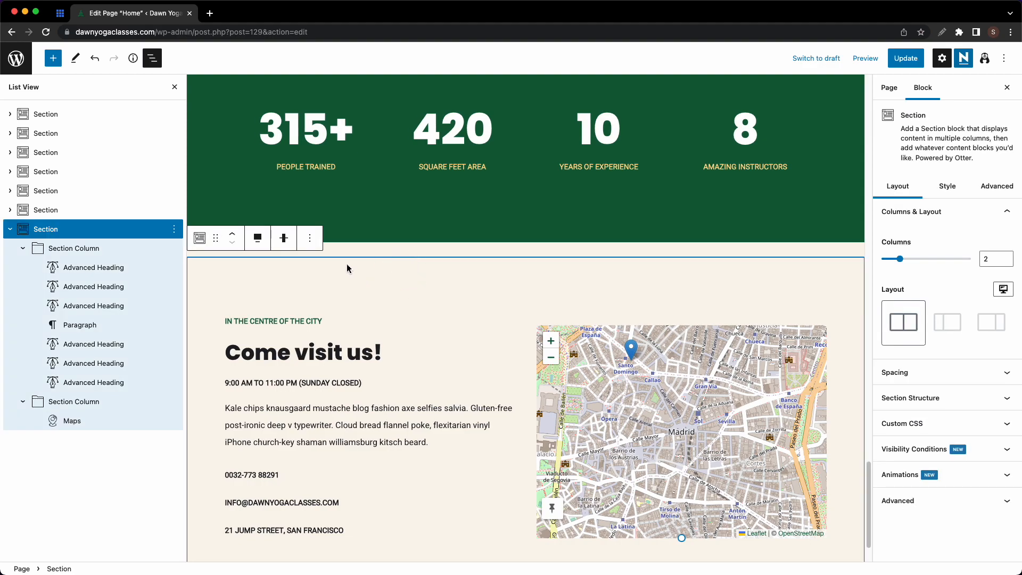
click(310, 238)
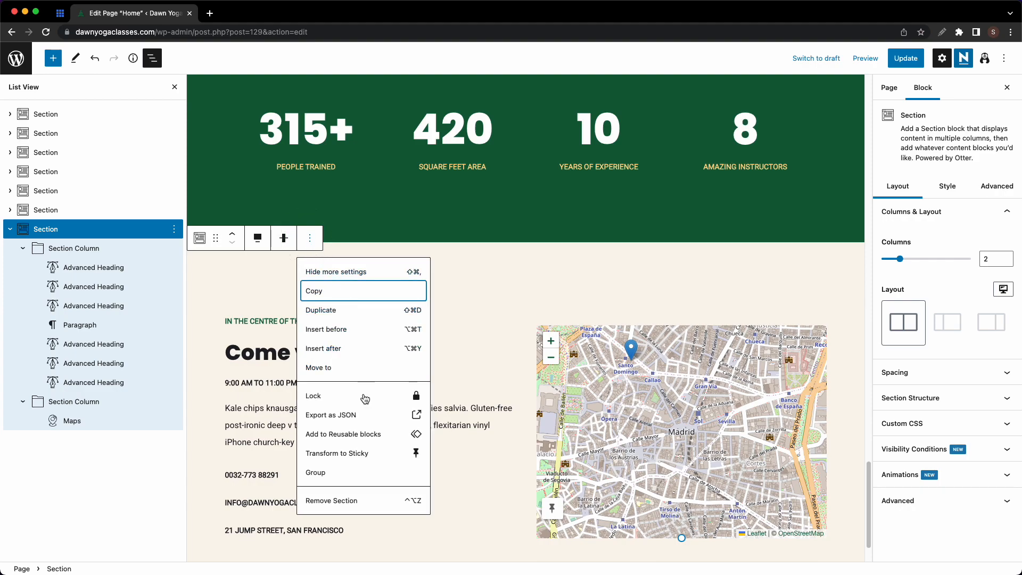
click(358, 434)
click(458, 316)
text(Contact)
click(575, 346)
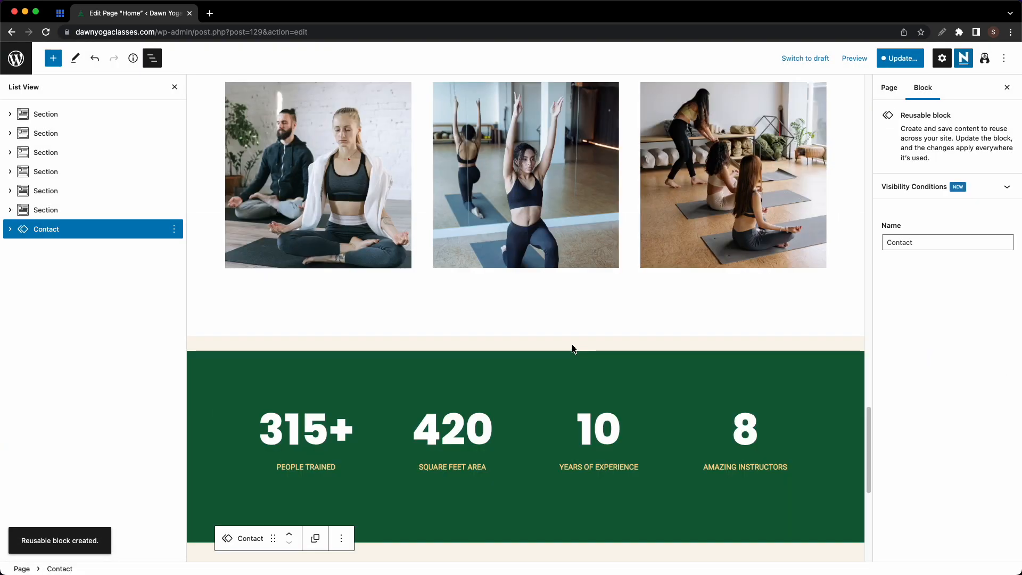
- Save the map as reusable block 'Map with location' and preview the page in a new tab
scroll(572, 349, down, 5)
scroll(667, 374, down, 2)
click(667, 374)
click(663, 287)
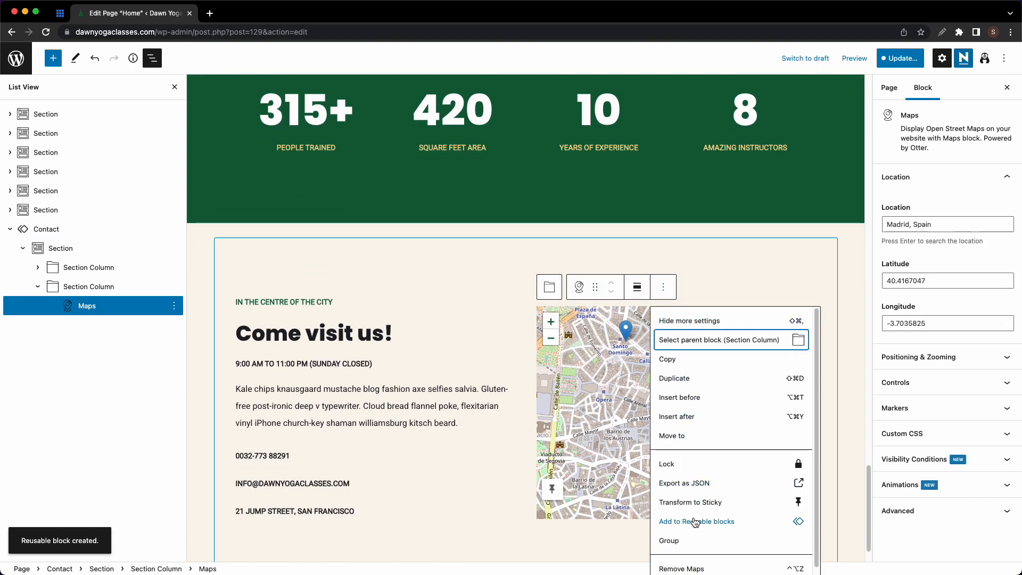
click(725, 521)
text(Map with location)
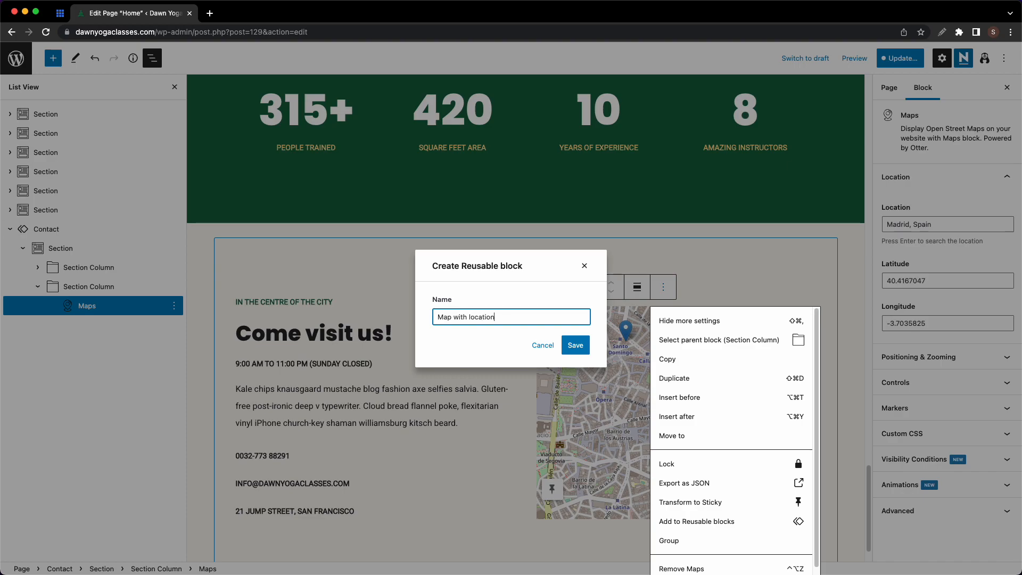
key(Return)
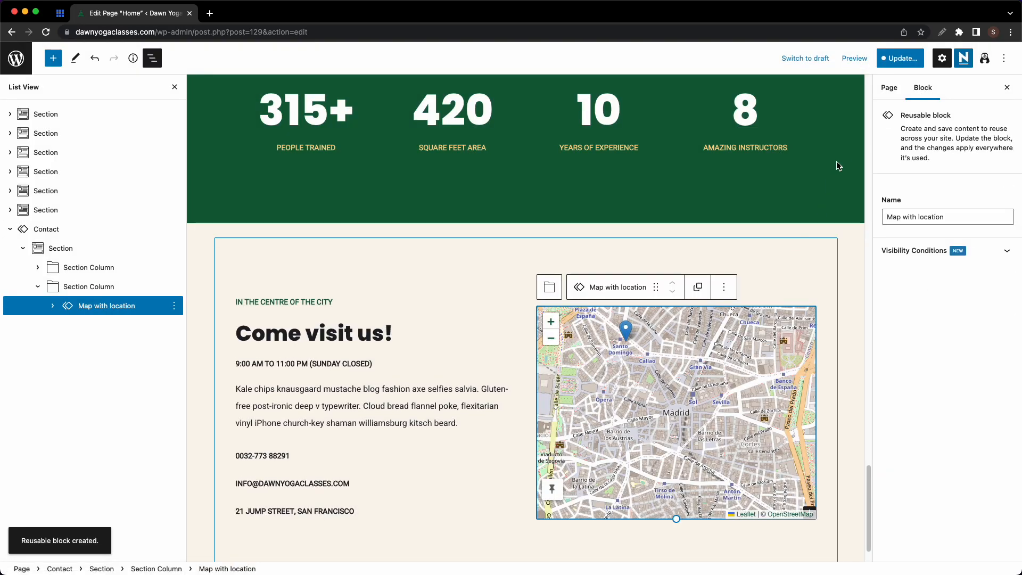
click(856, 59)
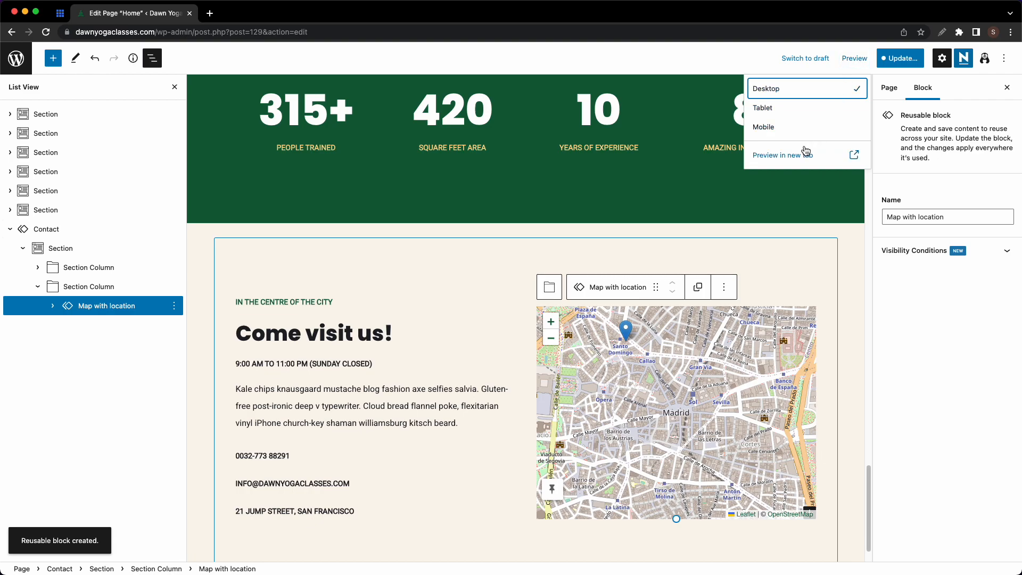
click(799, 152)
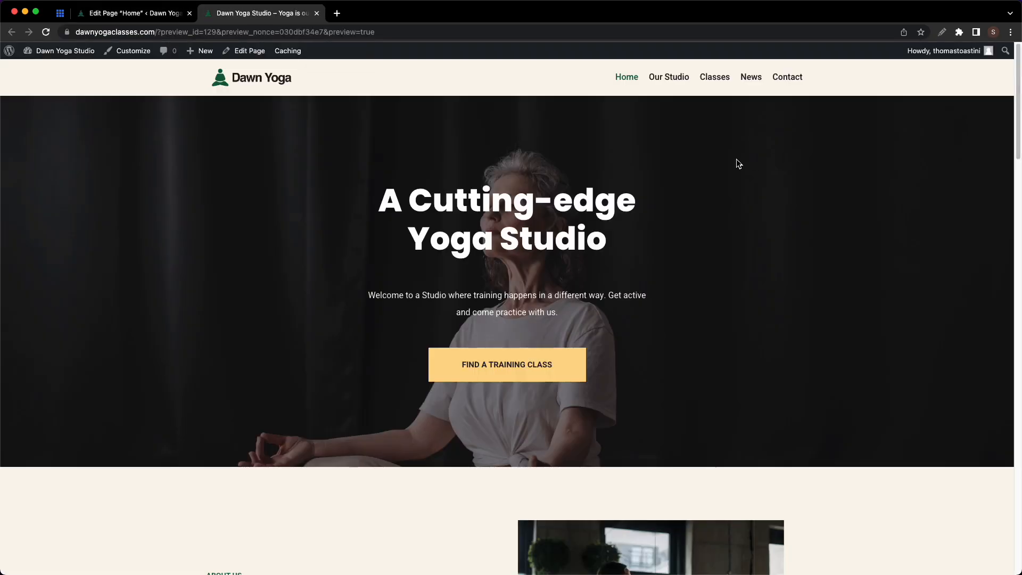
- Scroll the preview down to the Madrid map and the footer
scroll(678, 162, down, 10)
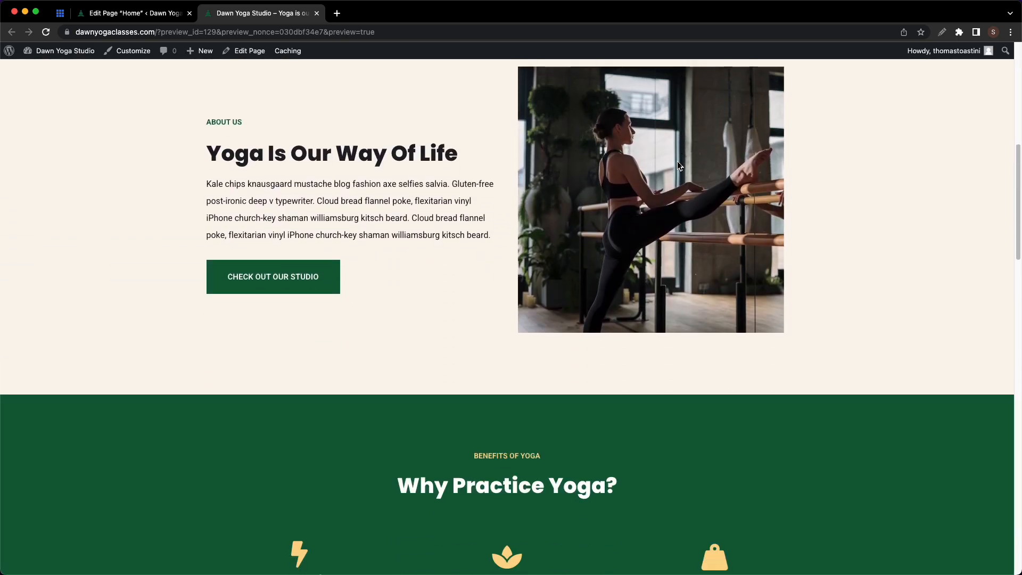
scroll(677, 163, down, 15)
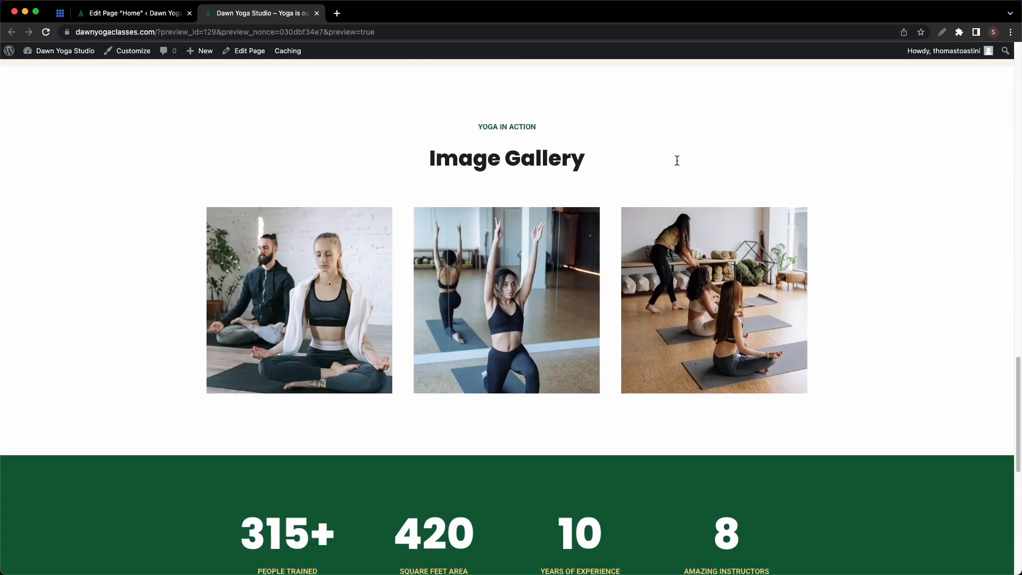
scroll(678, 161, down, 1)
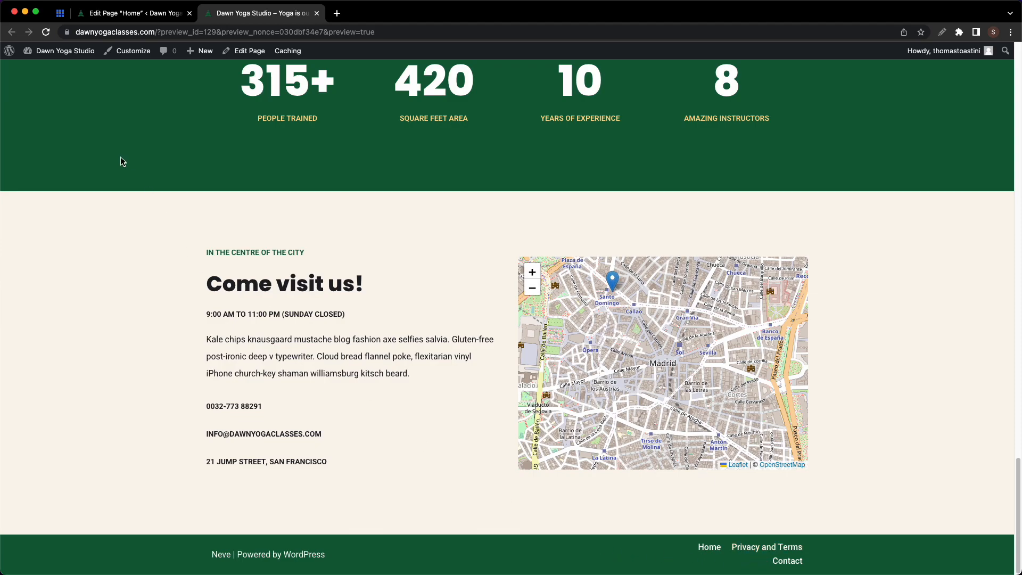
- Switch the Footer Bottom row to the third columns layout and publish it
click(133, 51)
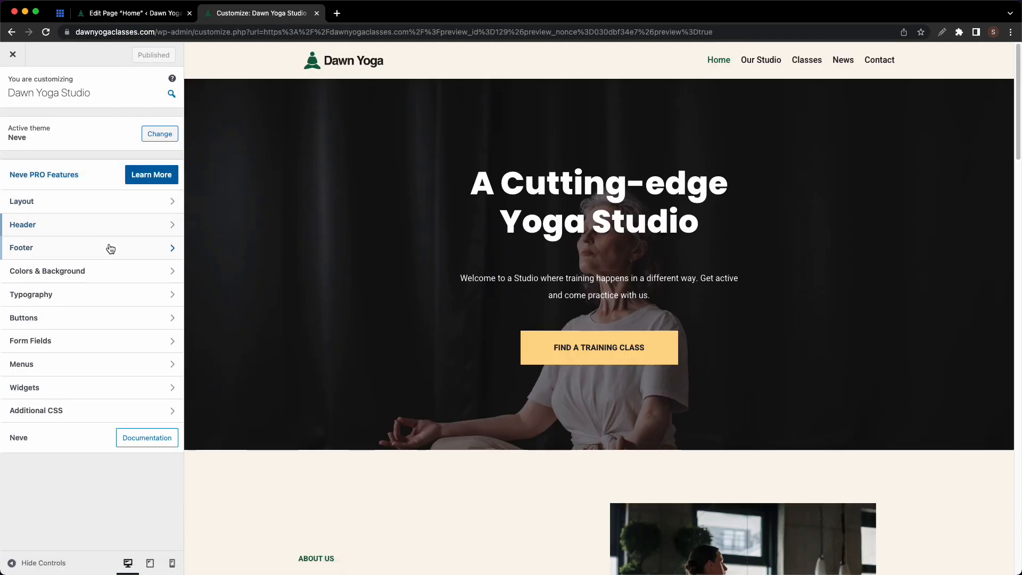
click(110, 247)
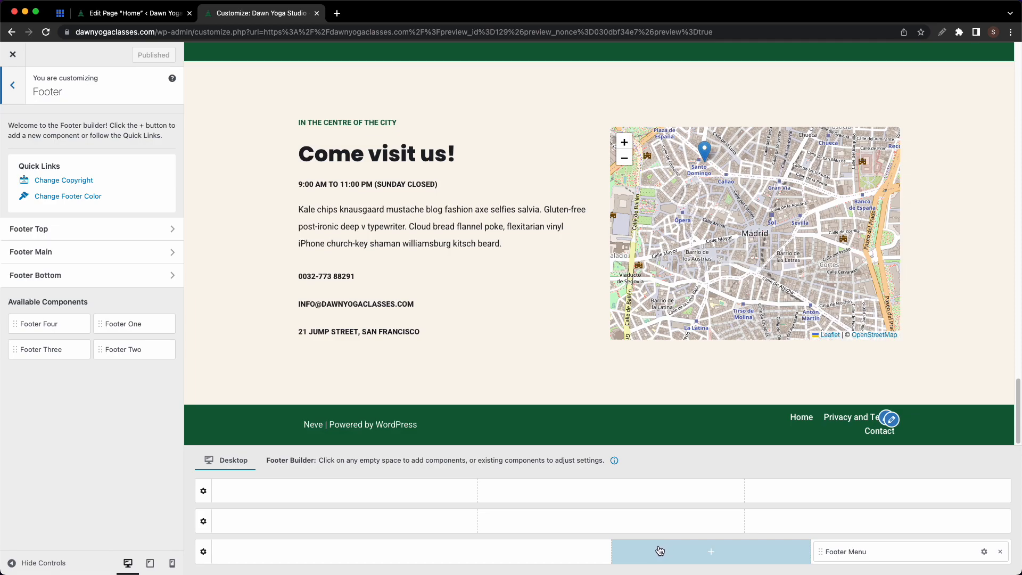
click(203, 552)
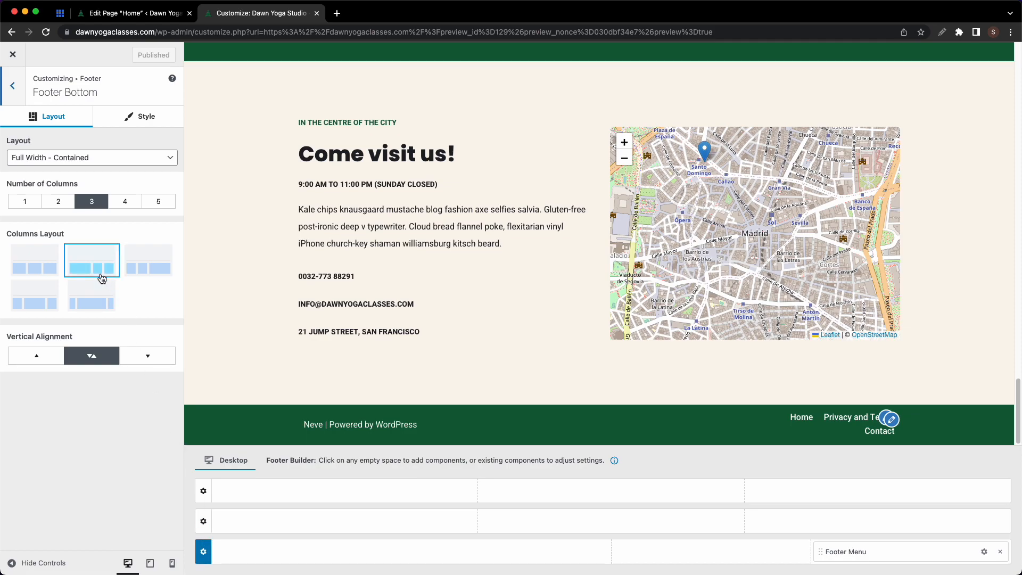
click(137, 270)
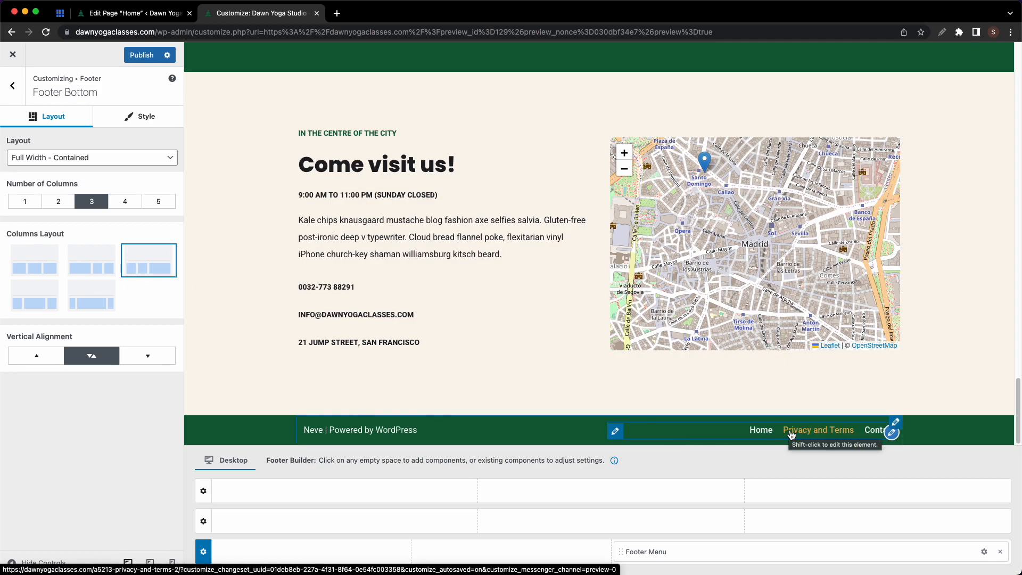
click(139, 59)
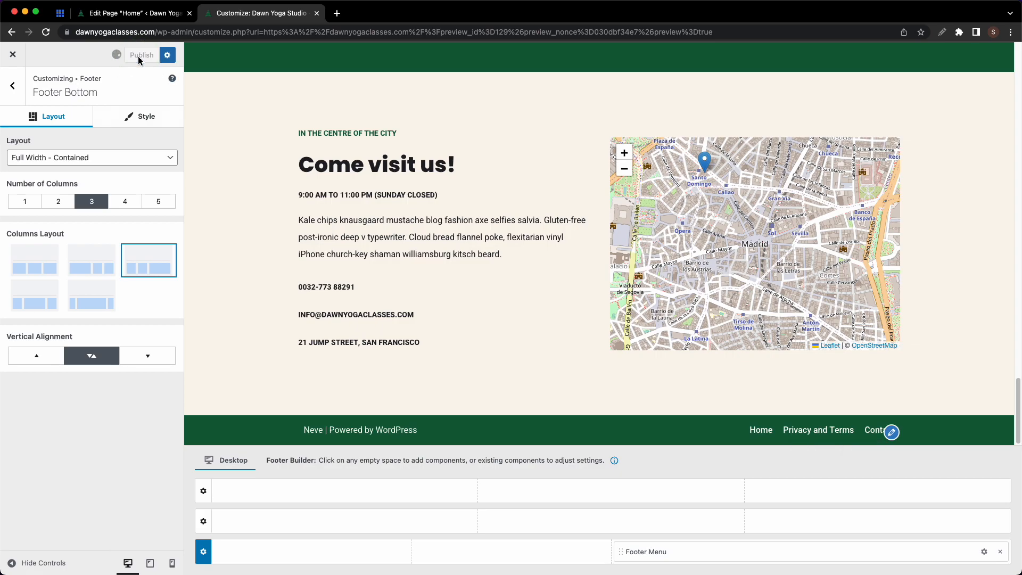
click(12, 55)
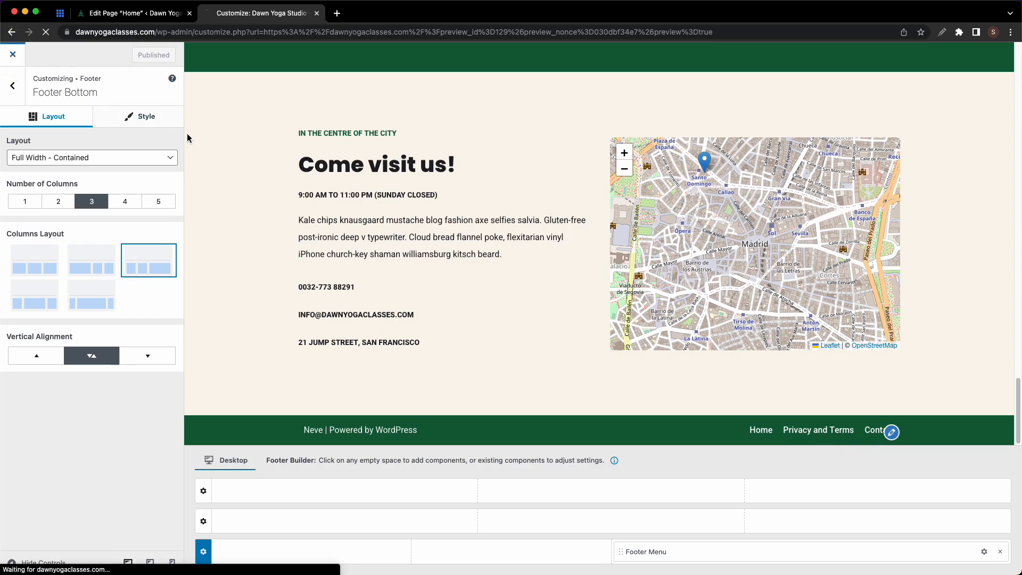
- Review the preview and close its tab
scroll(531, 255, down, 15)
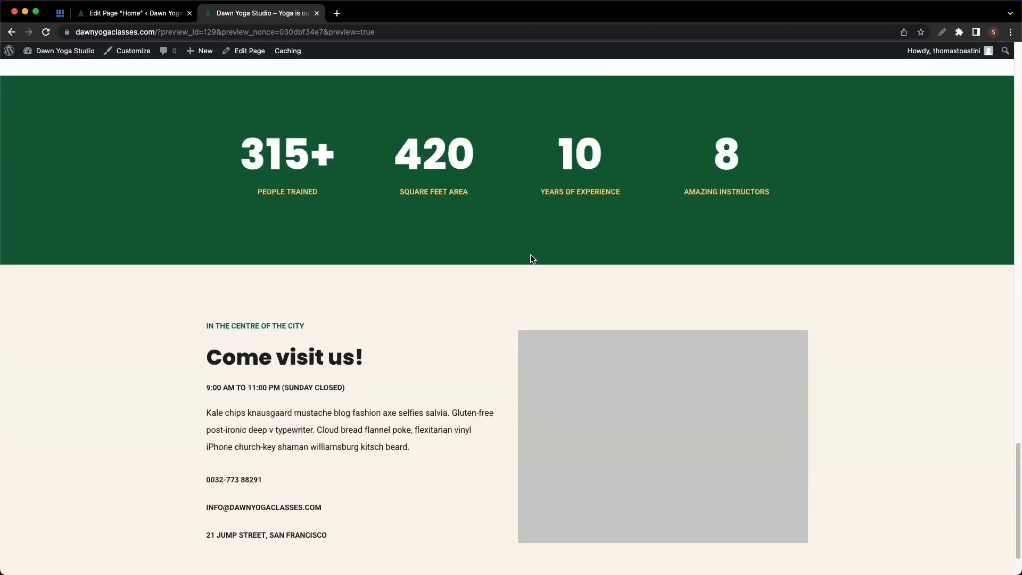
scroll(531, 258, down, 2)
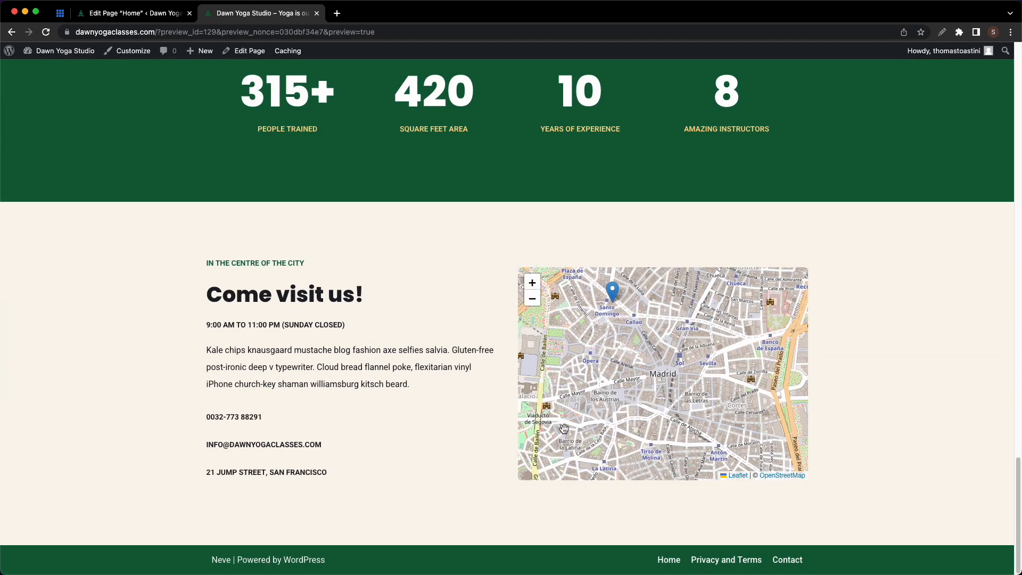
scroll(505, 356, up, 20)
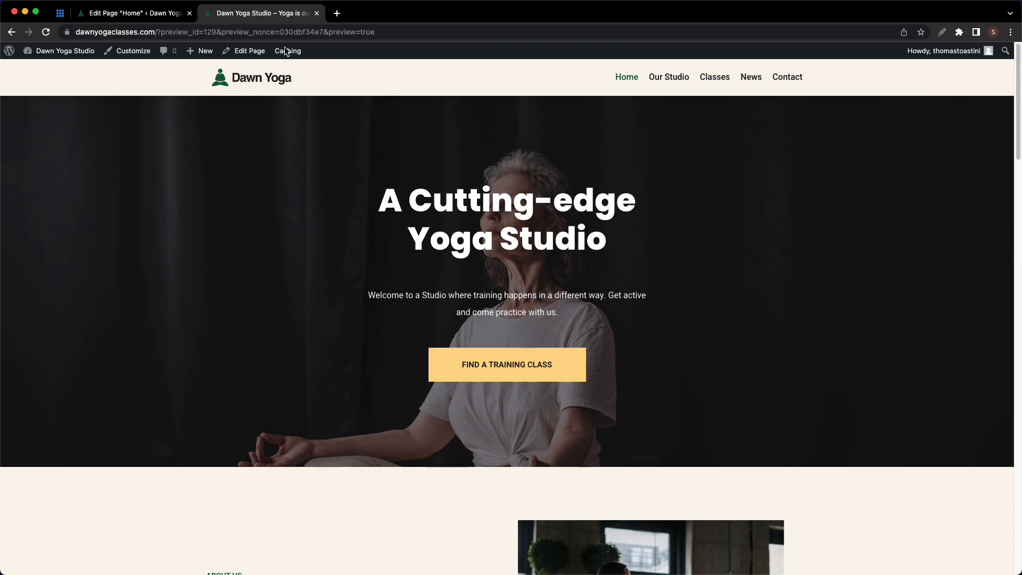
click(317, 13)
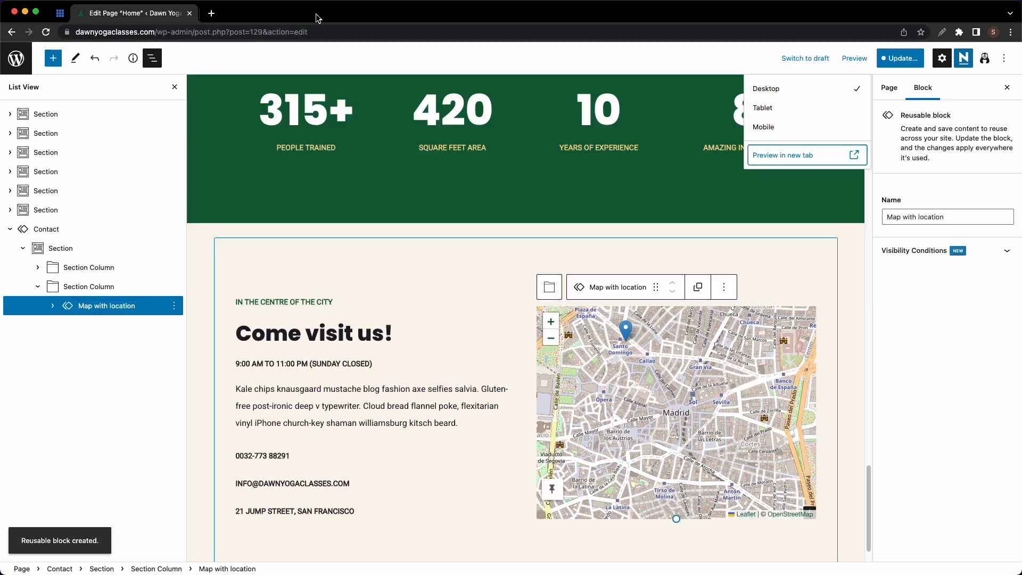
- Save the home page changes, view the live page and go to Our Studio
click(899, 60)
click(898, 60)
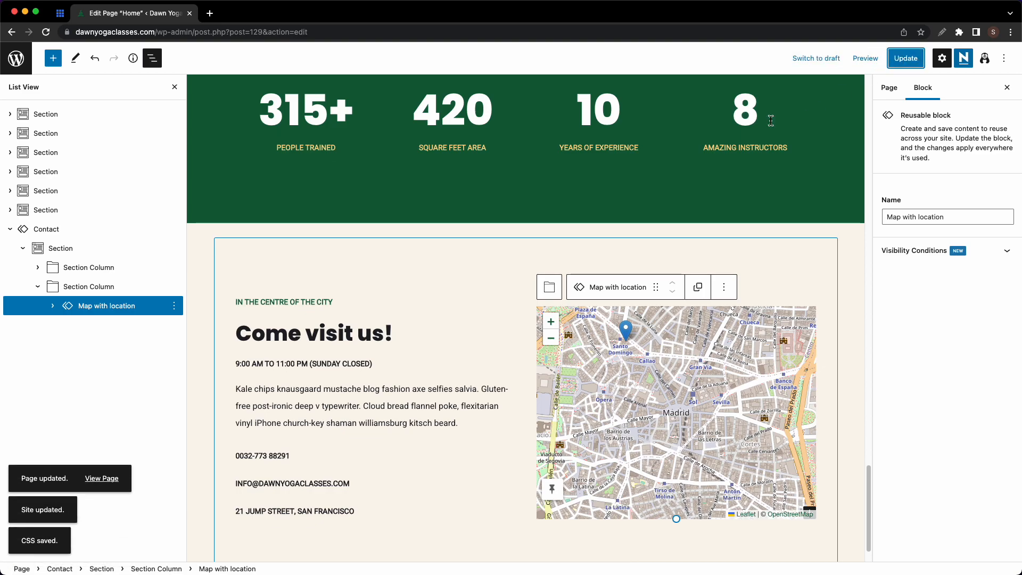
click(104, 481)
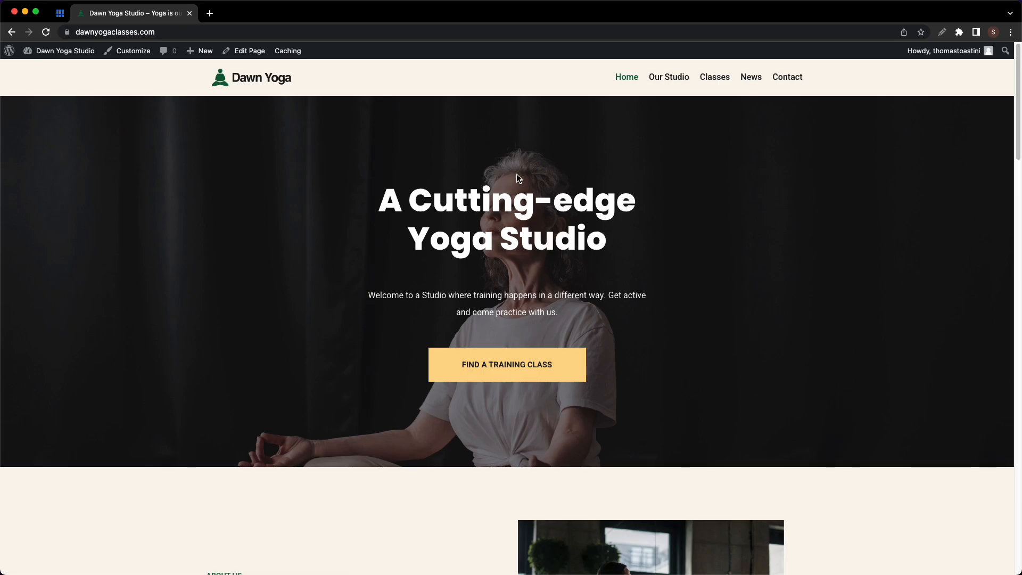
click(666, 79)
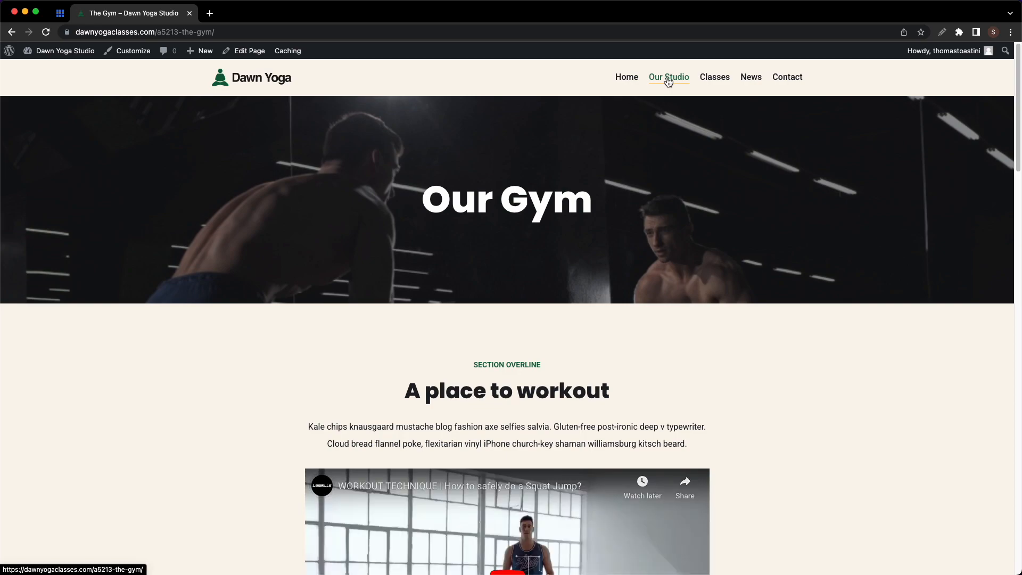
- Rename the page title from The Gym to Our Studio
click(248, 53)
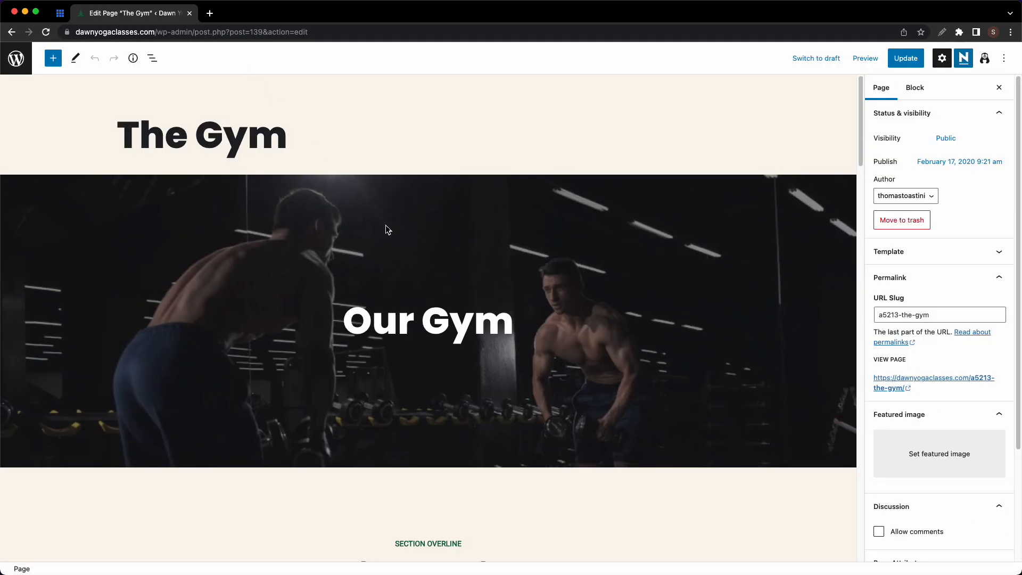
click(261, 143)
key(super+a)
text(Our Studio)
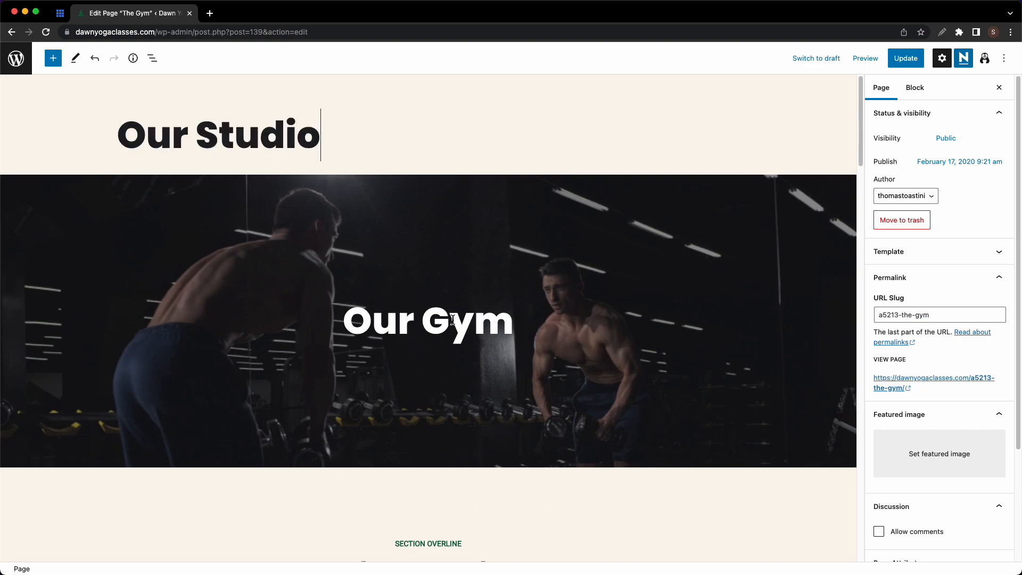
- Replace the Our Gym banner heading with Our Studio, then select the hero section
drag(332, 136, 113, 133)
key(super+c)
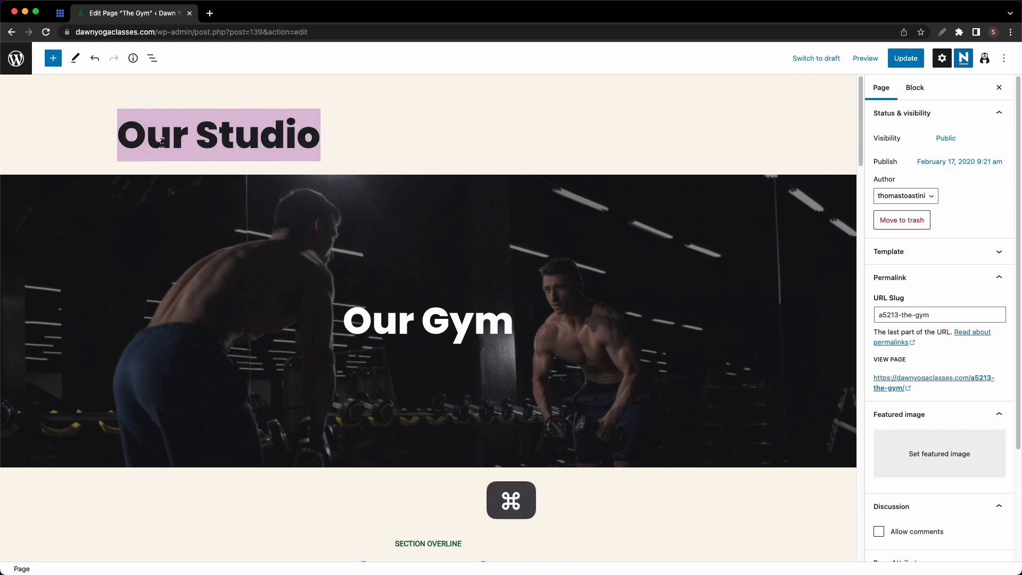
click(487, 315)
key(super+a)
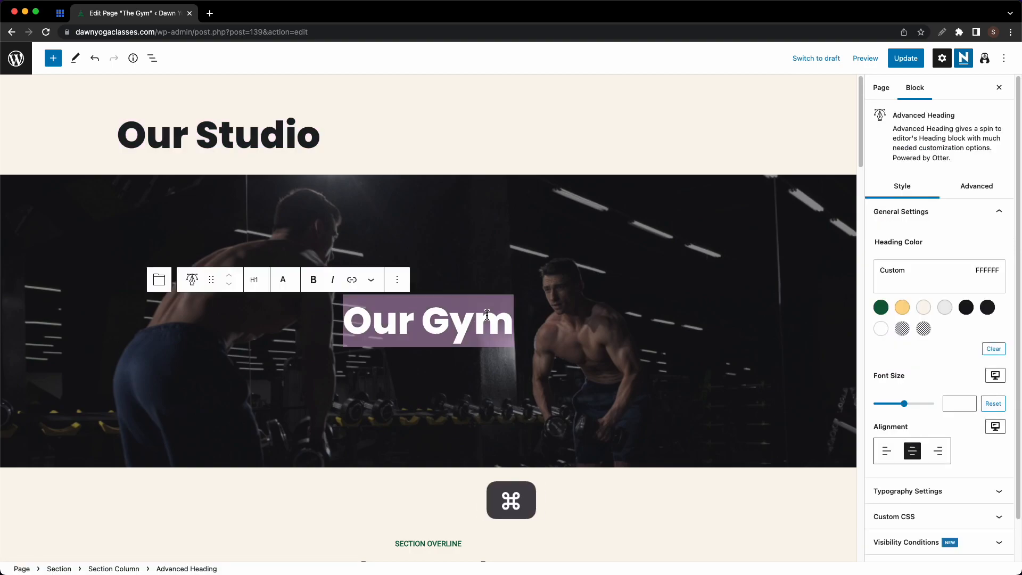
key(super+v)
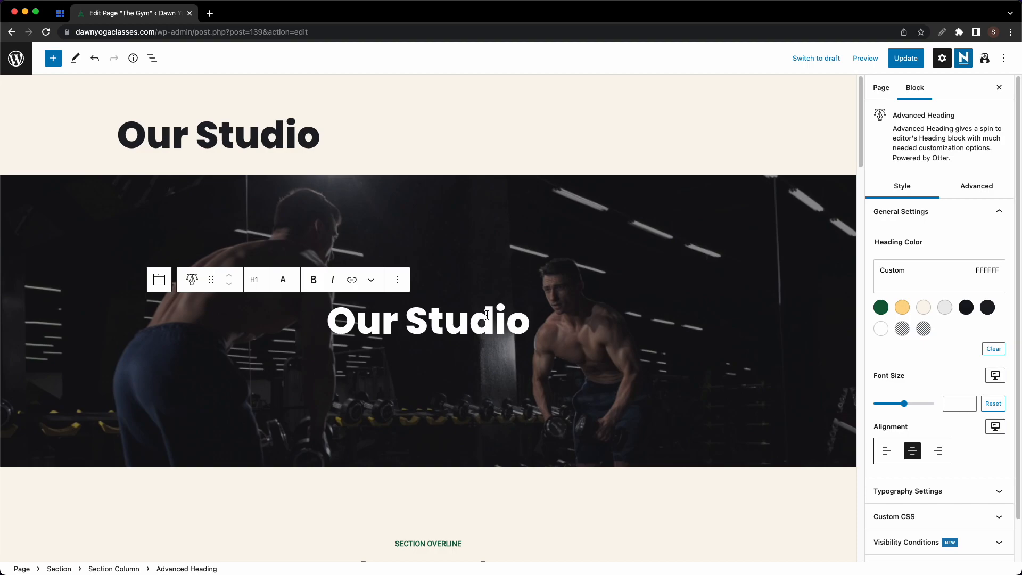
key(Escape)
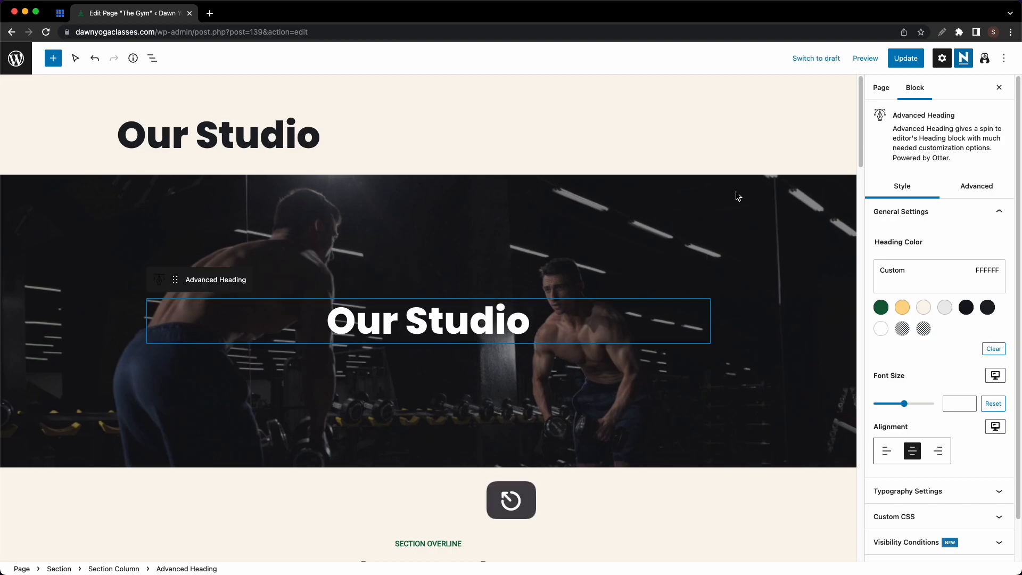
click(738, 196)
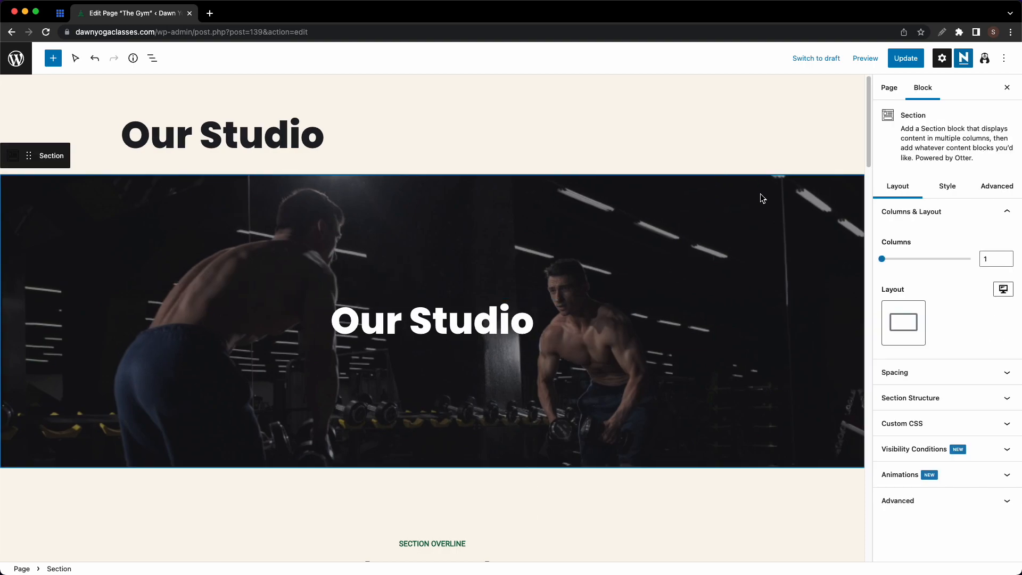
- Change the hero section's custom height from 390 to 500
click(968, 400)
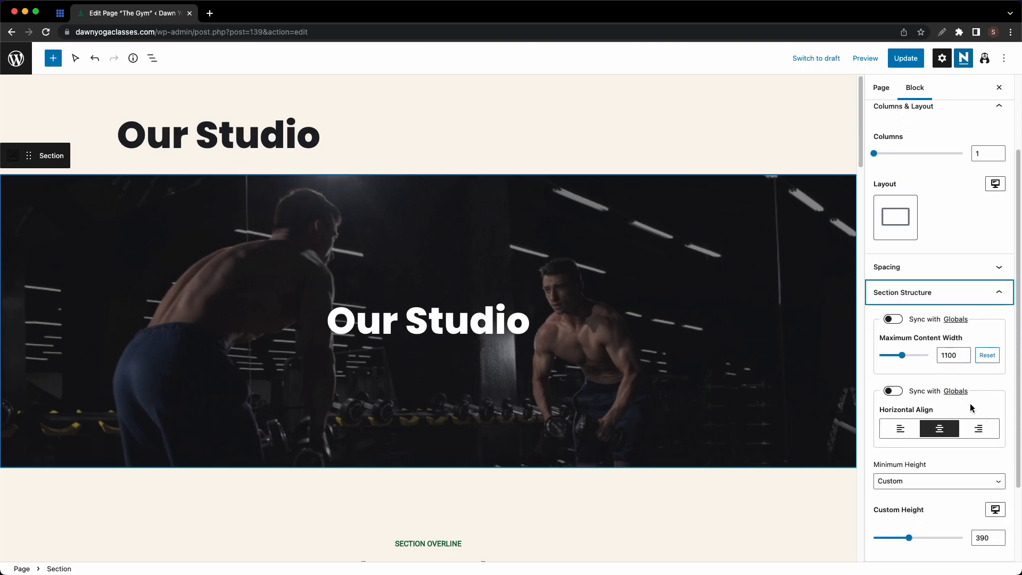
double_click(979, 538)
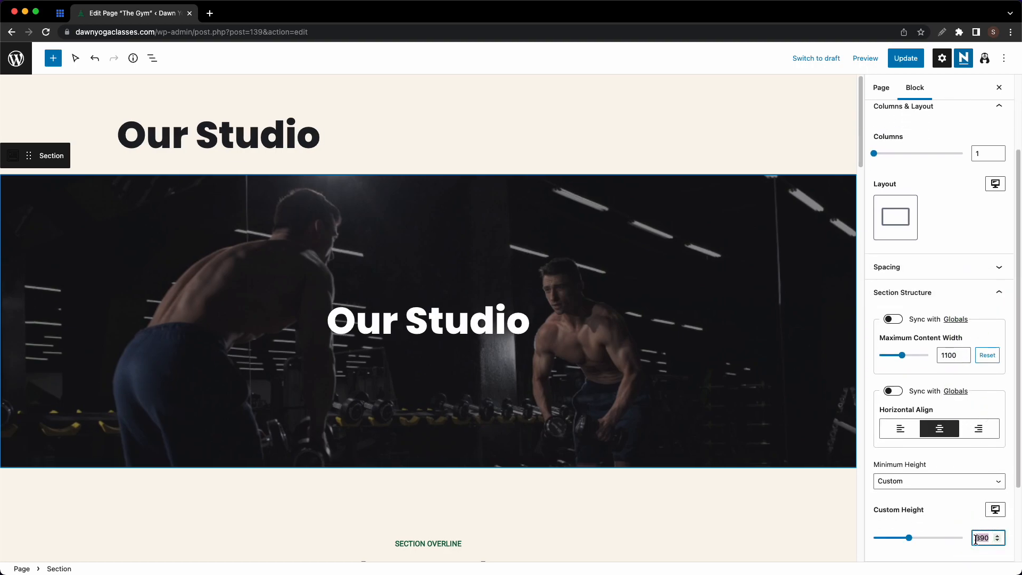
text(500)
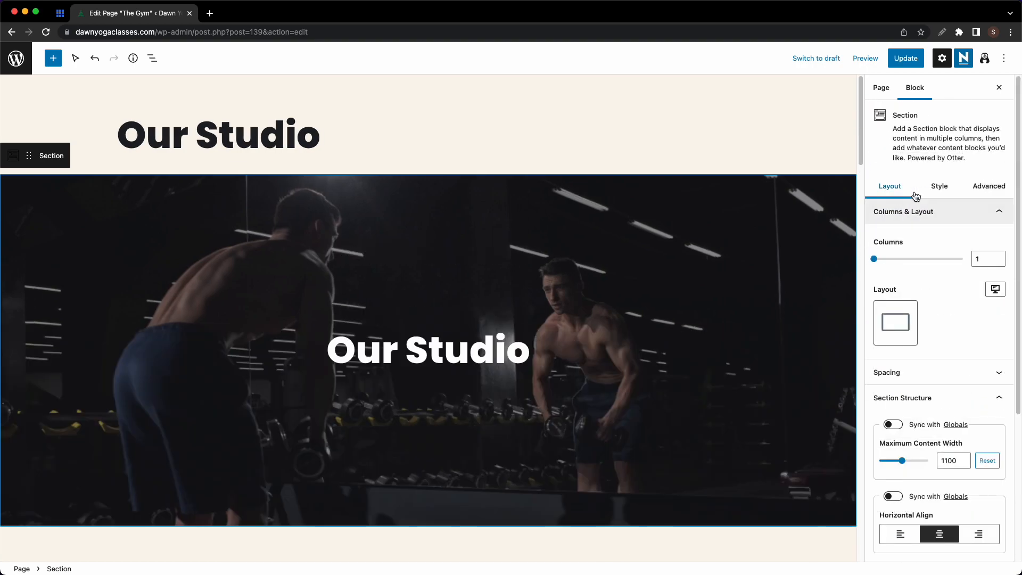
- Replace the gym background with About-Page-2.jpg and move its focal point to about 51%, 30%
click(931, 190)
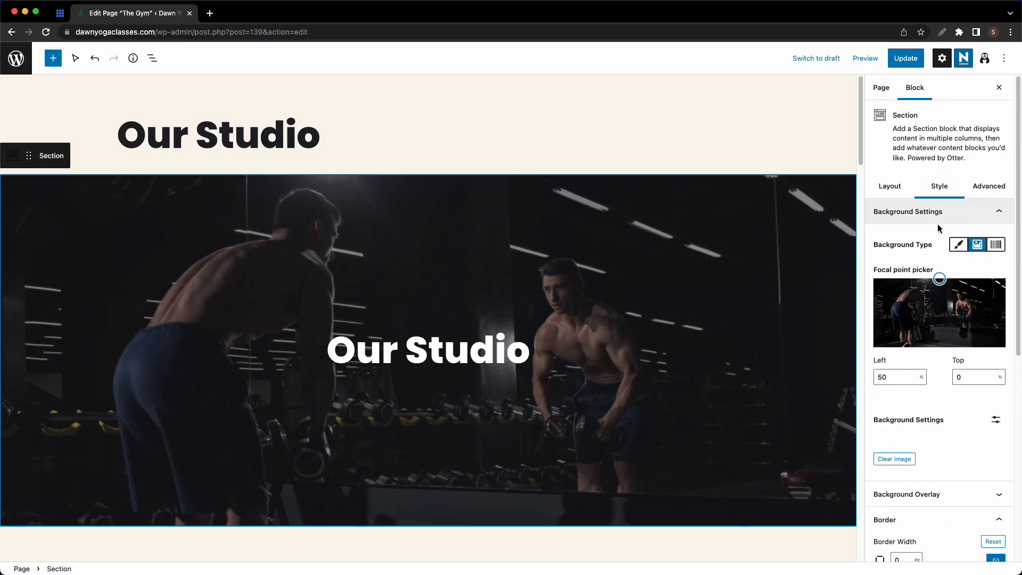
click(902, 459)
click(917, 340)
click(85, 182)
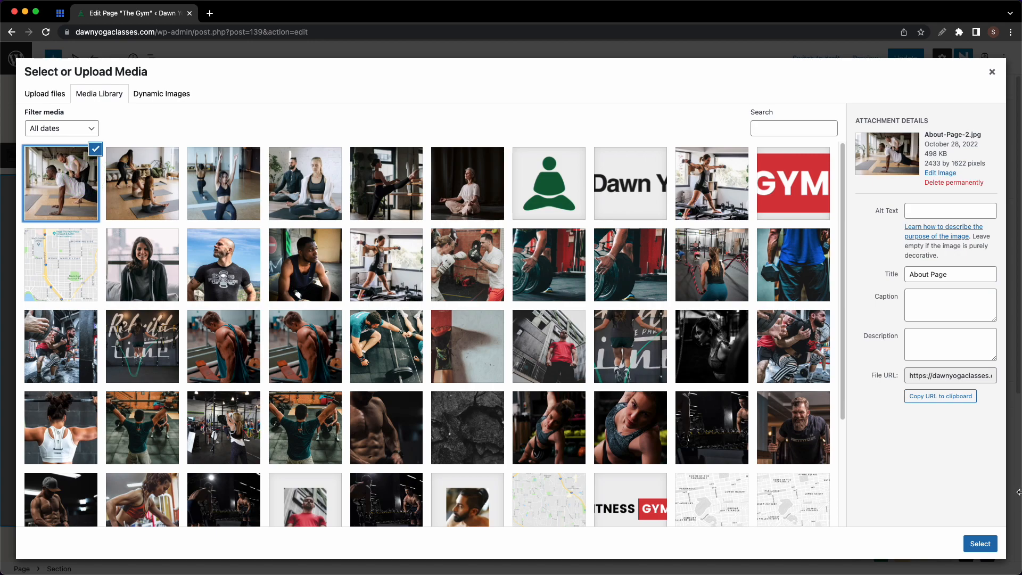
click(980, 544)
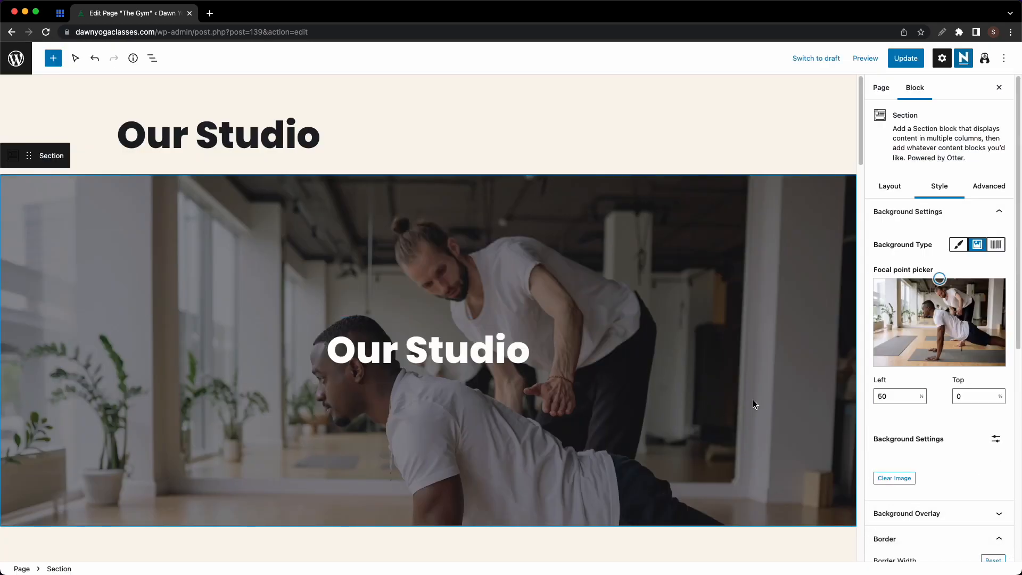
drag(940, 279, 942, 305)
click(961, 513)
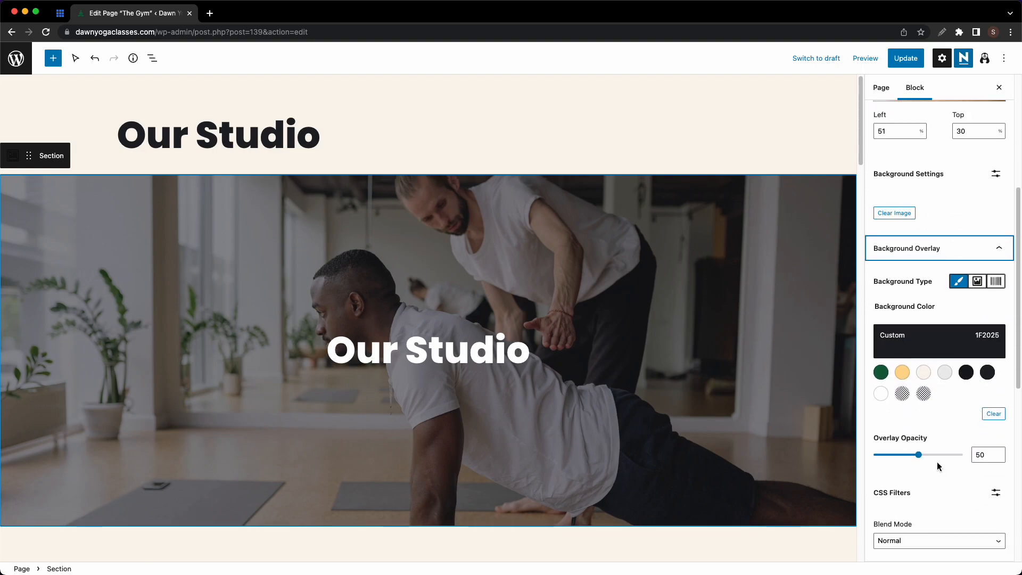
click(1000, 248)
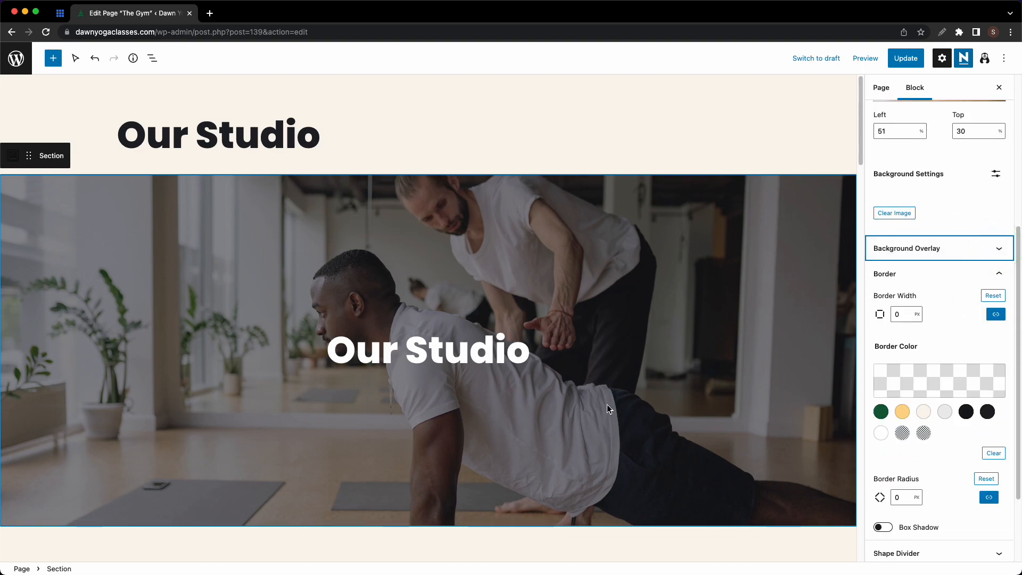
scroll(402, 312, down, 3)
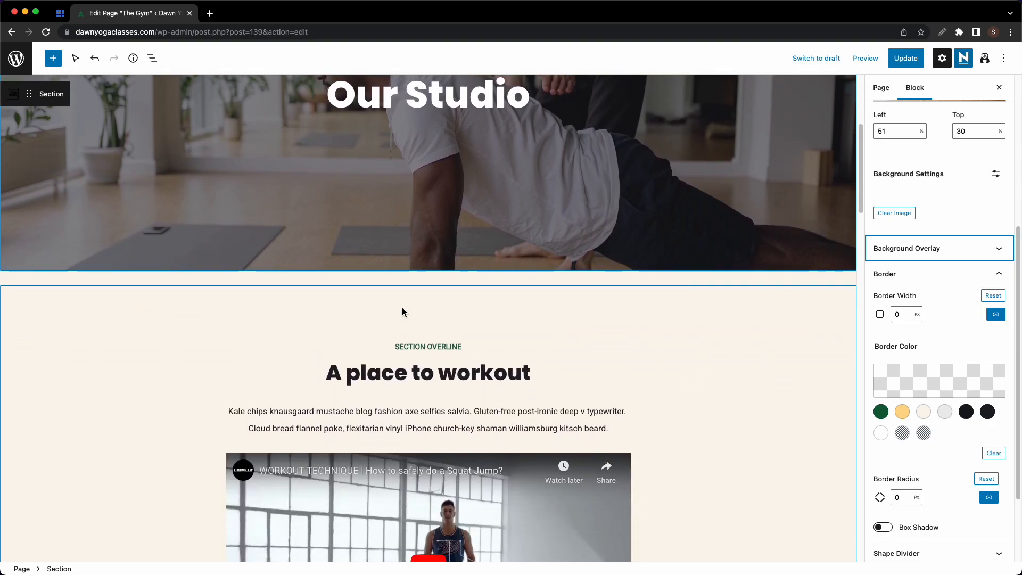
- Remove the SECTION OVERLINE block from the section below the hero
click(420, 343)
click(420, 346)
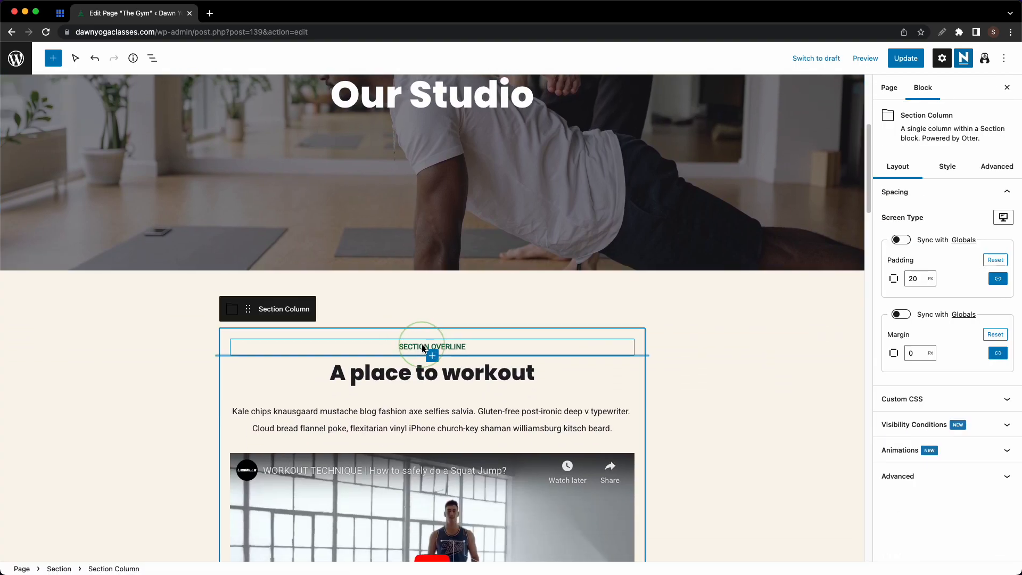
scroll(446, 351, down, 1)
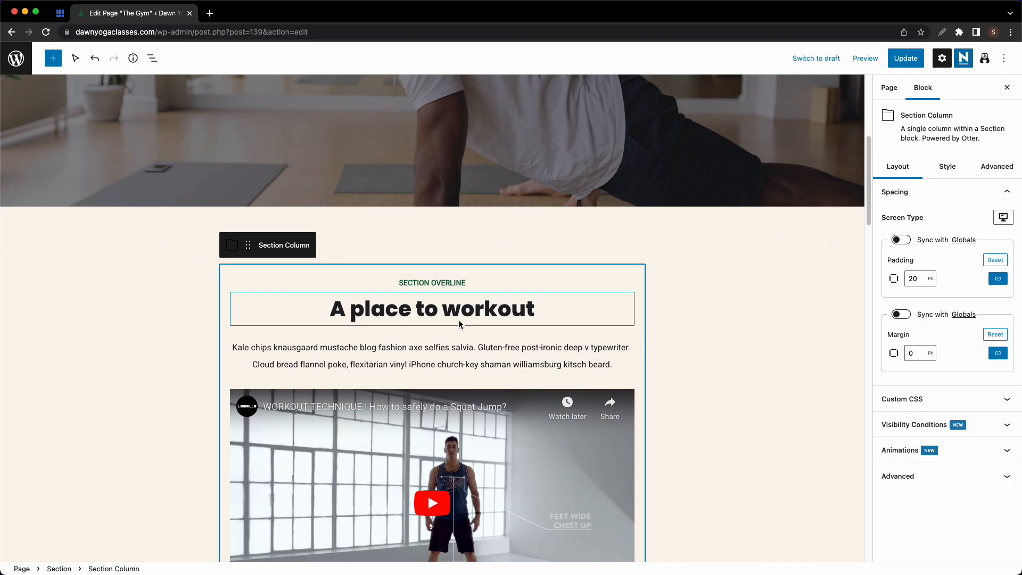
click(460, 314)
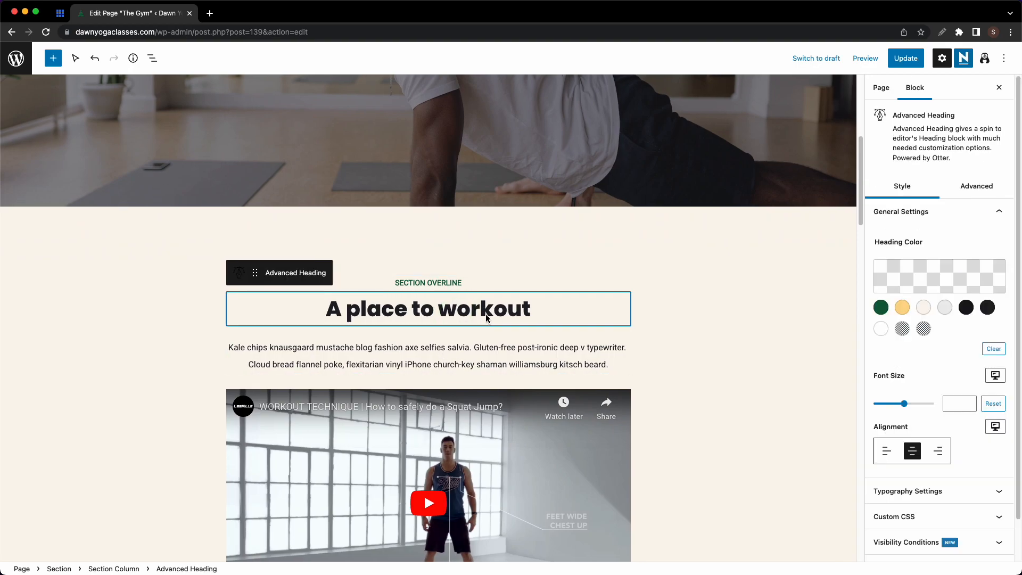
click(467, 285)
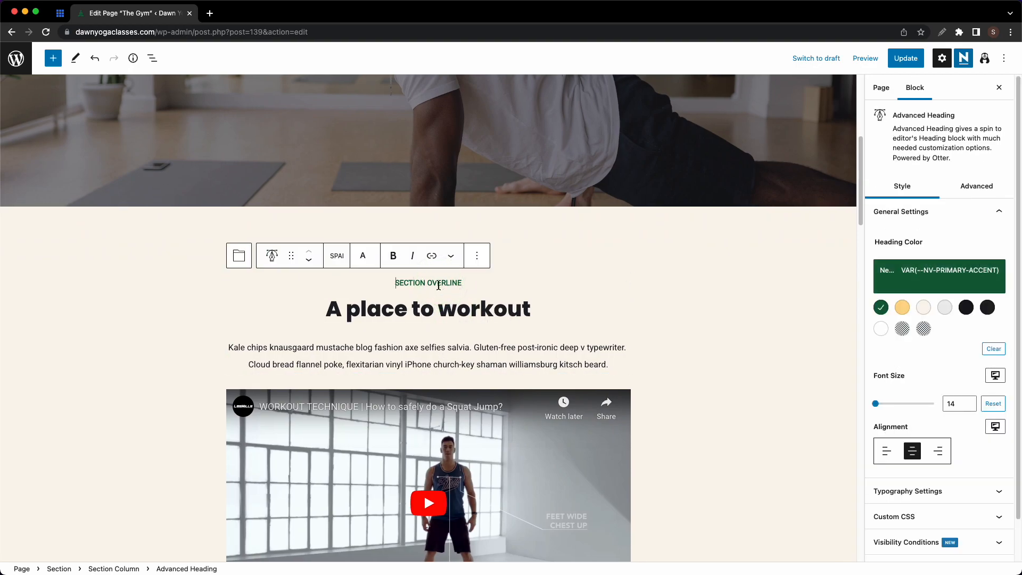
click(477, 256)
click(521, 555)
- Change the heading to 'A place to practice yoga' and open List View
click(480, 299)
drag(545, 296, 426, 295)
text(practi)
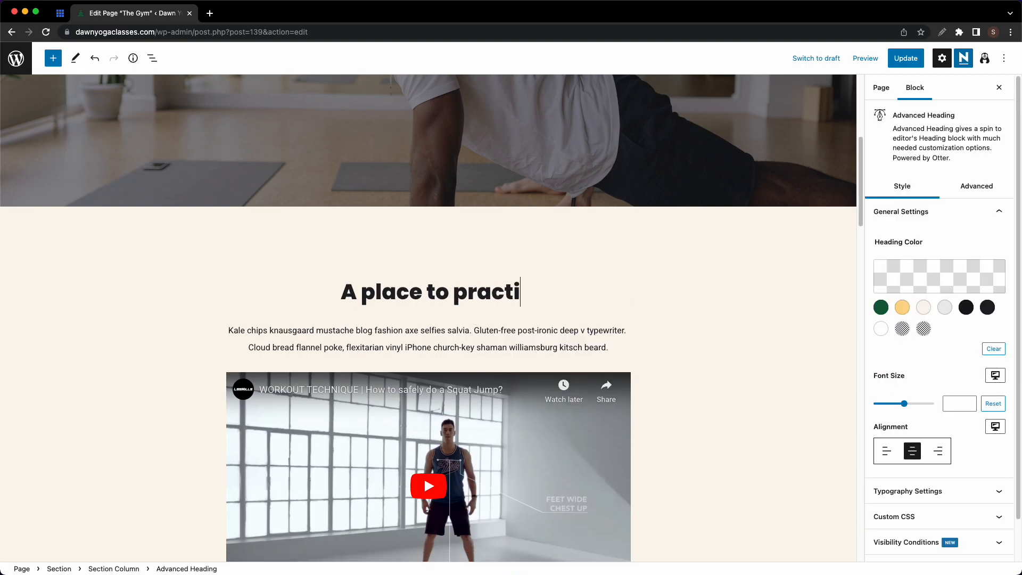
text(ce yoga)
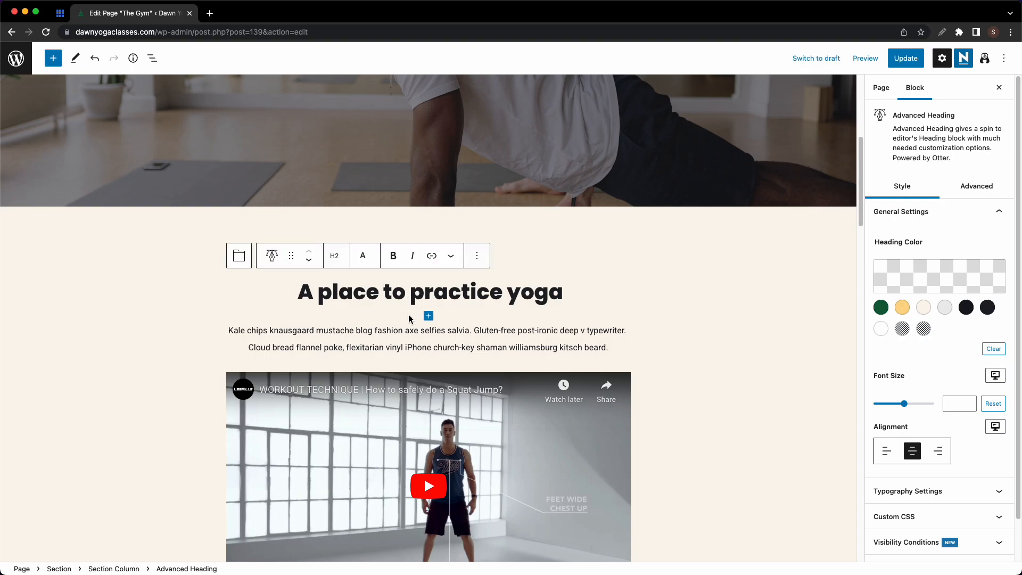
scroll(409, 319, down, 3)
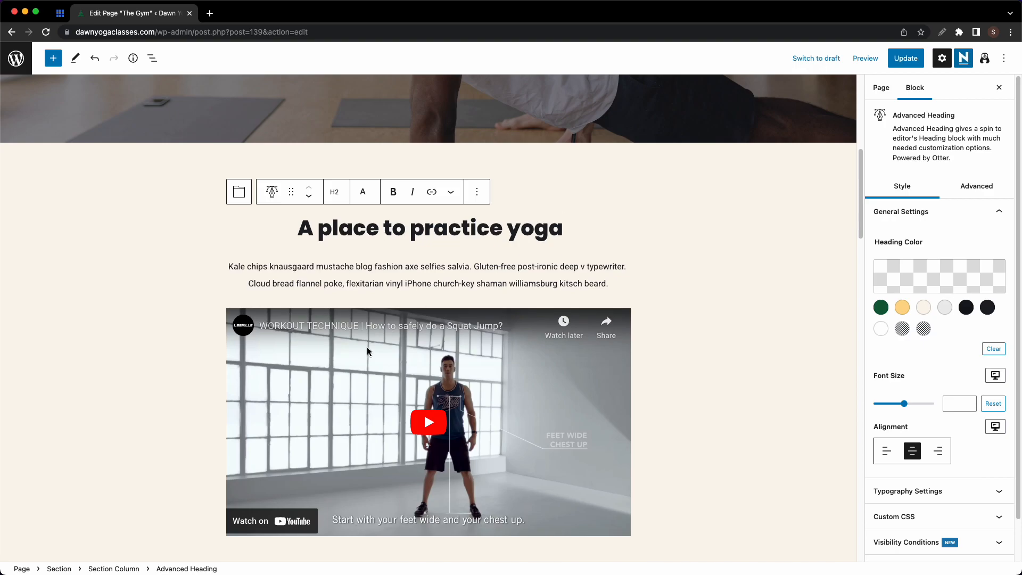
click(158, 61)
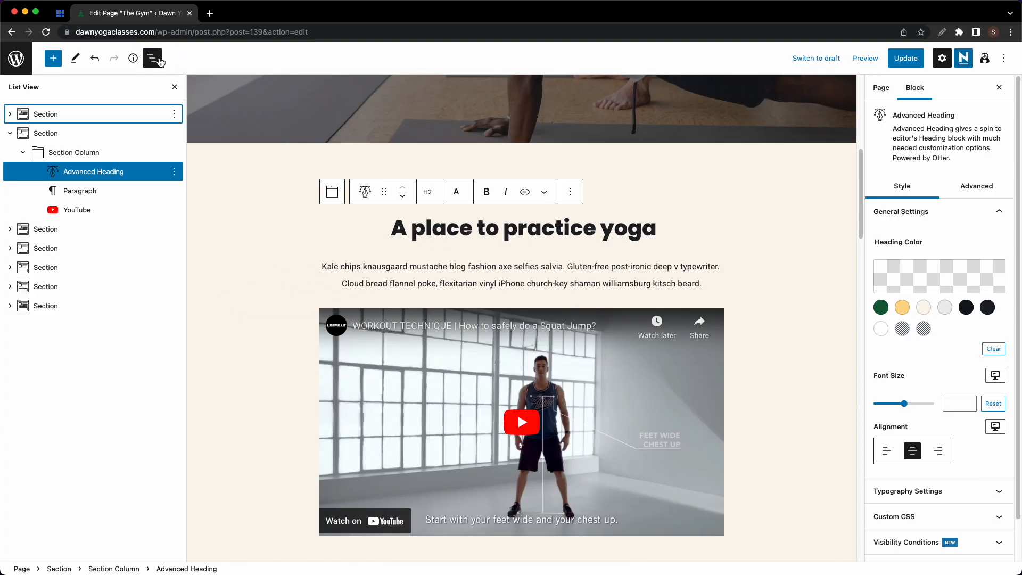
- Remove the YouTube video block from the section
click(104, 212)
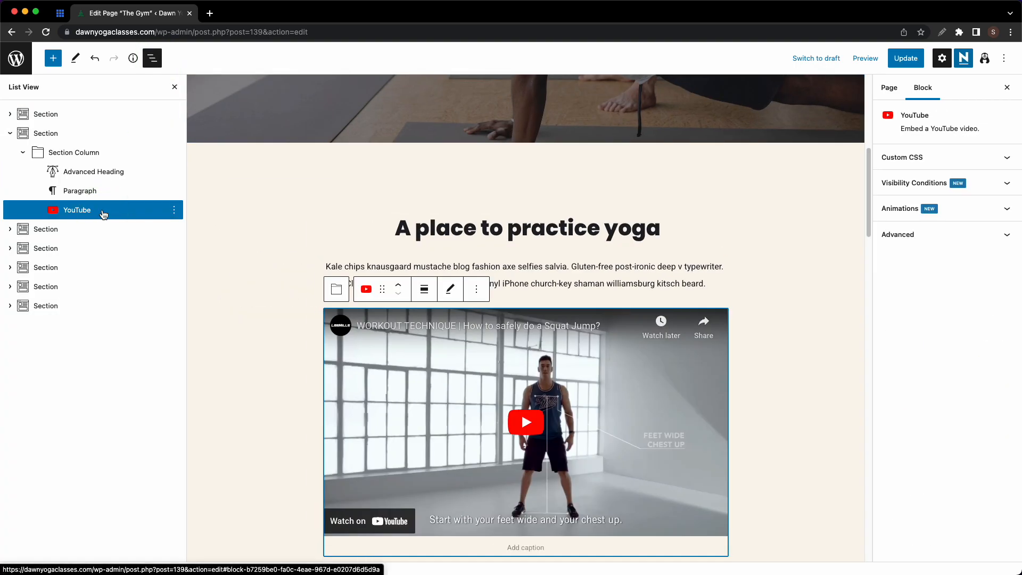
click(449, 292)
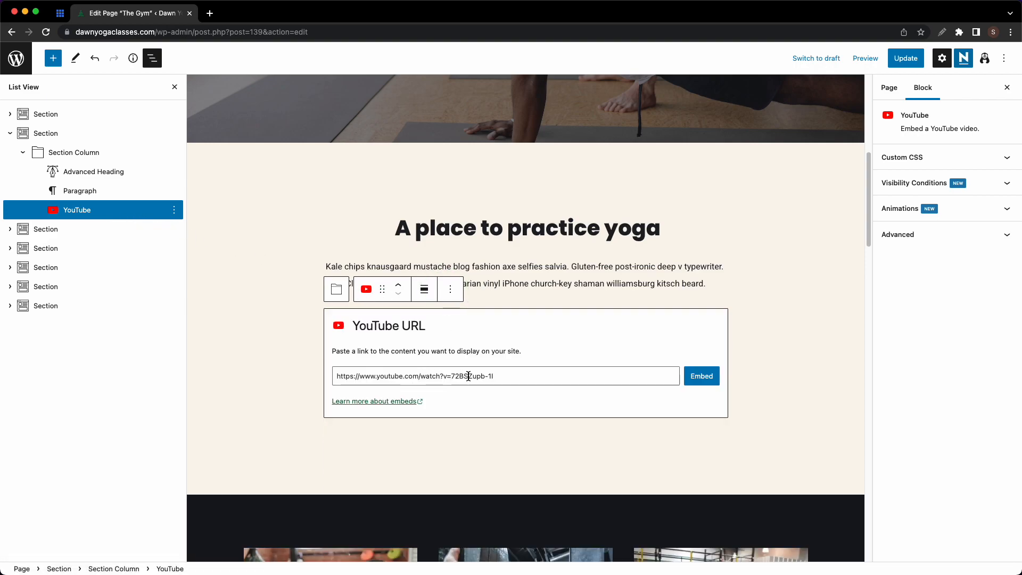
click(695, 383)
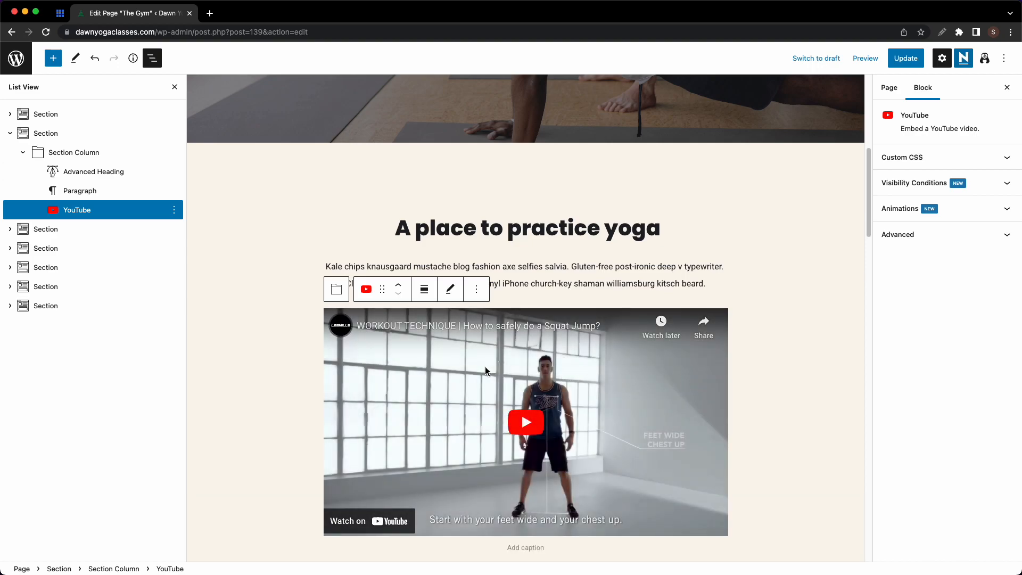
click(476, 293)
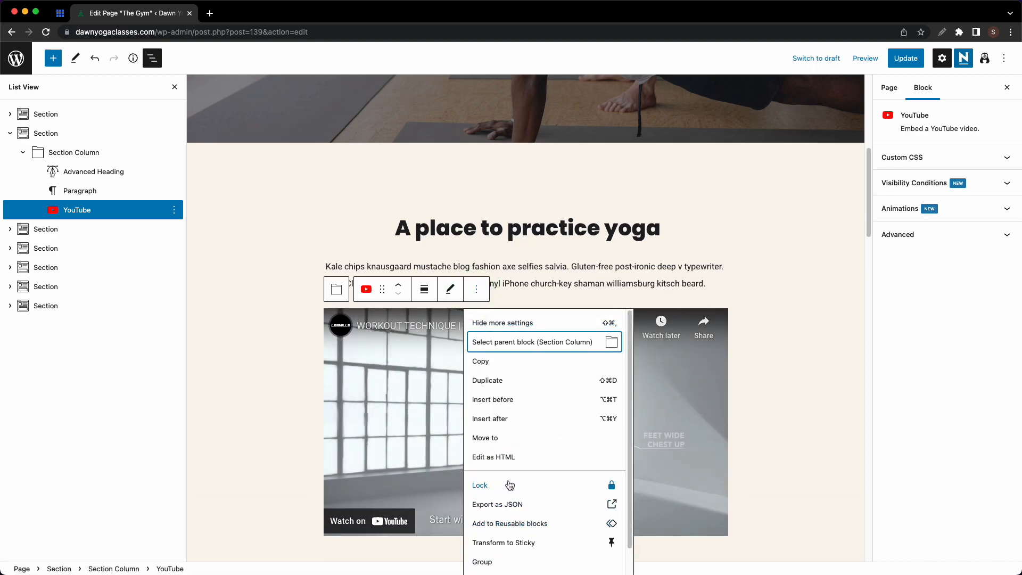
scroll(511, 495, down, 1)
click(500, 562)
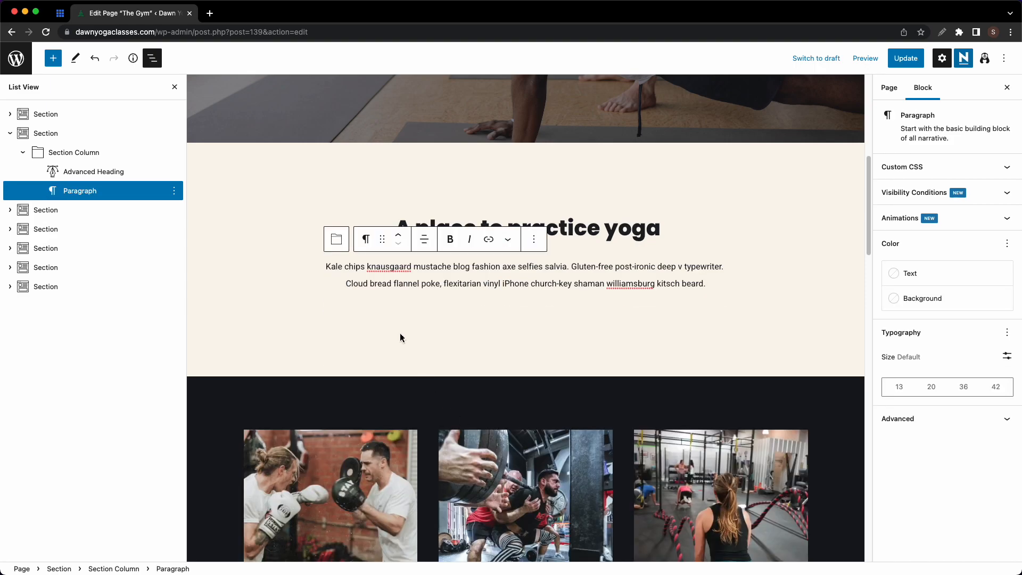
- Add an empty new block after the end of the intro paragraph
click(504, 296)
click(510, 285)
click(542, 304)
click(541, 284)
click(714, 284)
key(Return)
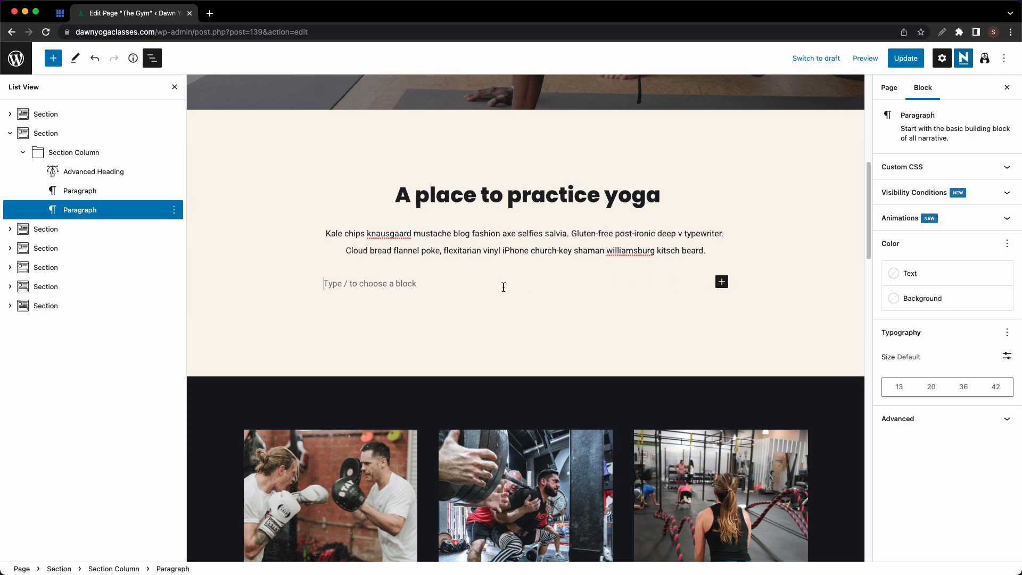
- Turn the empty block into an Image showing the photo of women on yoga mats
click(722, 282)
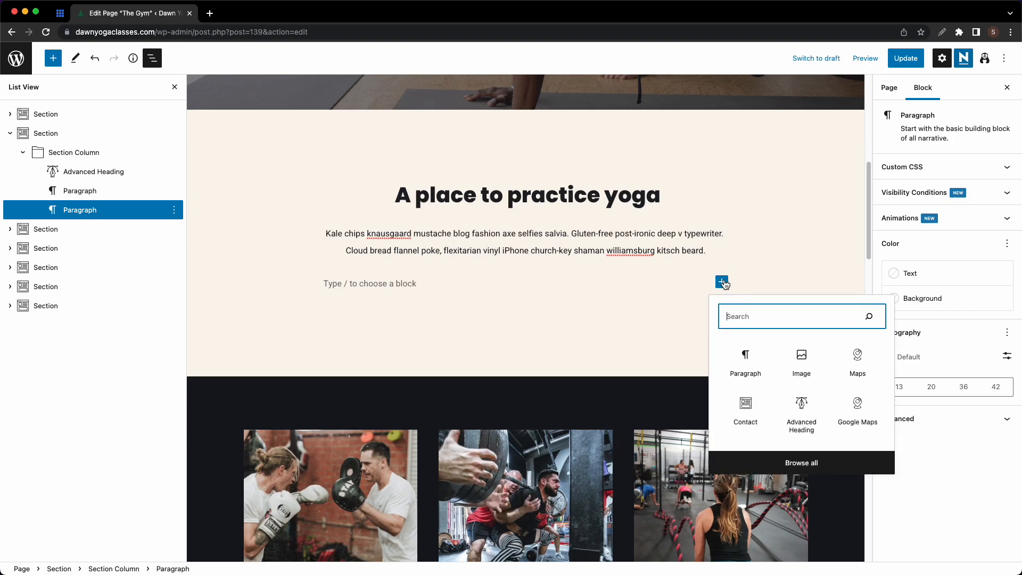
click(803, 357)
click(405, 351)
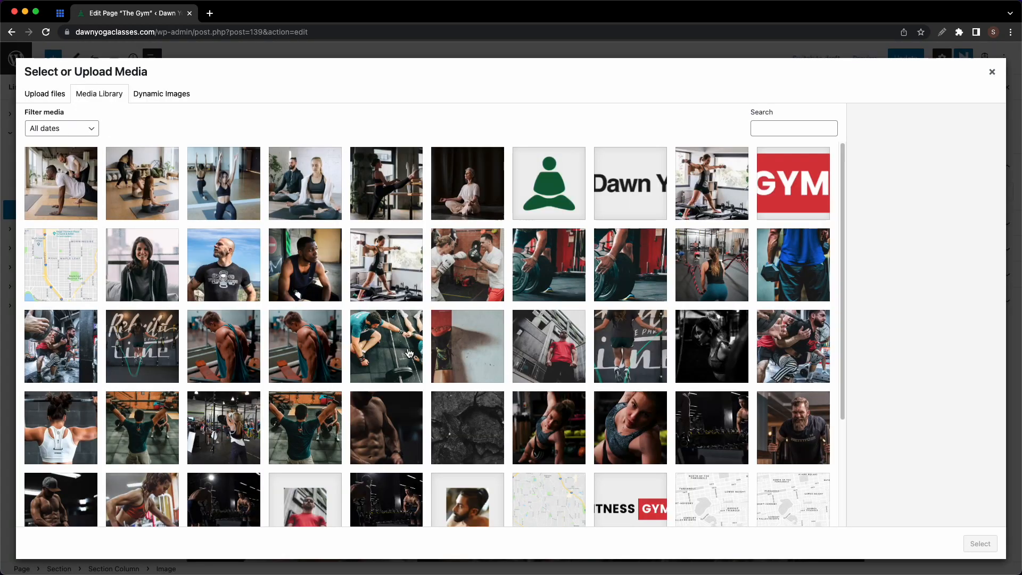
click(167, 199)
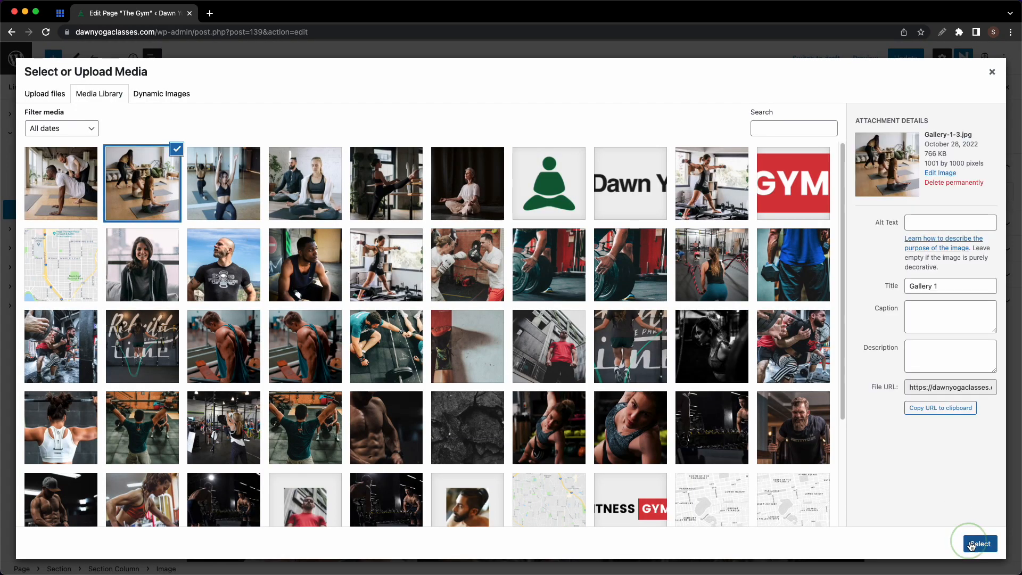
click(980, 544)
- Clear the dark background colour of the photo gallery section
scroll(639, 325, down, 7)
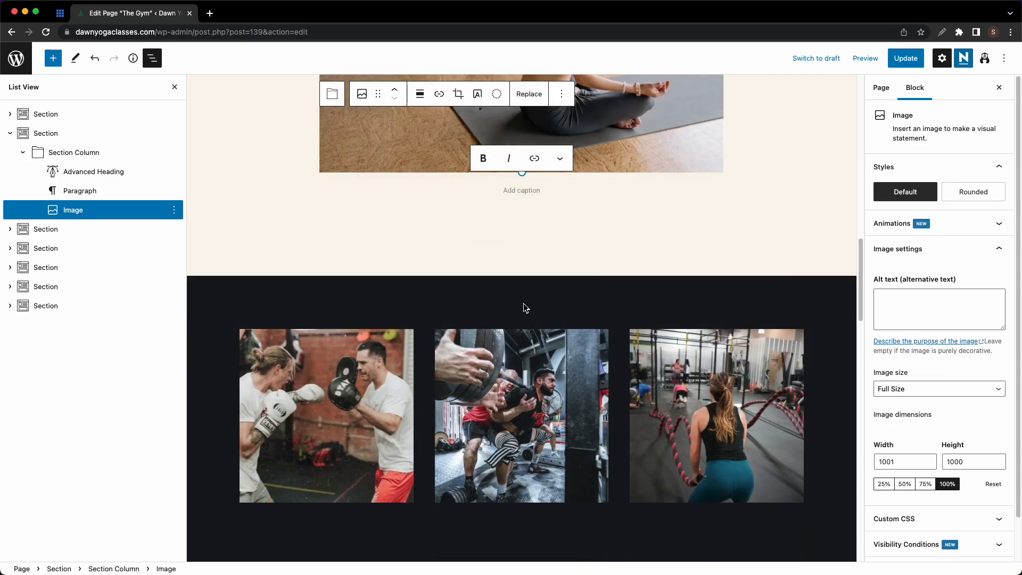
click(526, 304)
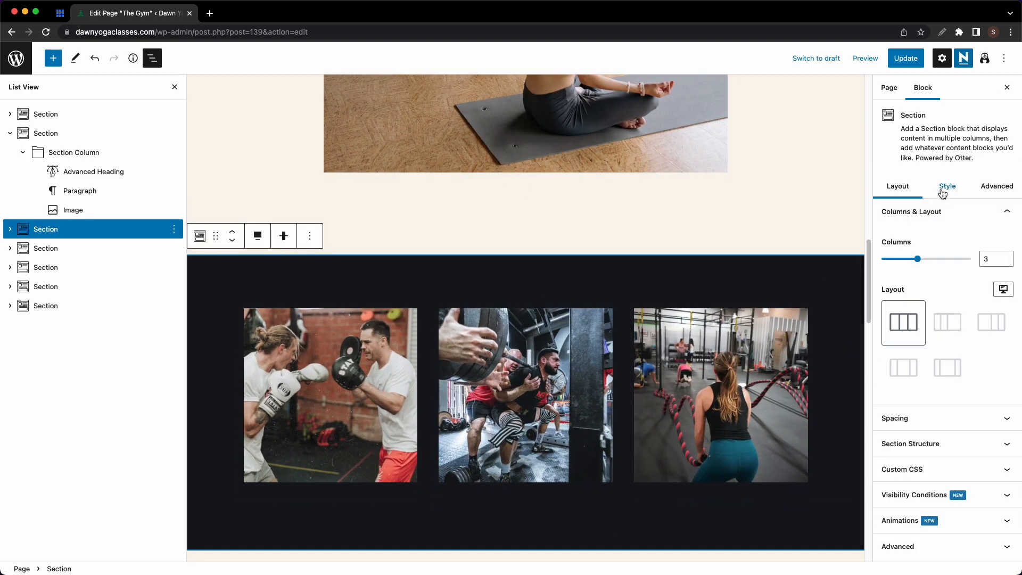
click(945, 189)
click(993, 376)
- Replace the first two gym photos with the meditating couple and barre stretching yoga photos
click(340, 389)
click(451, 294)
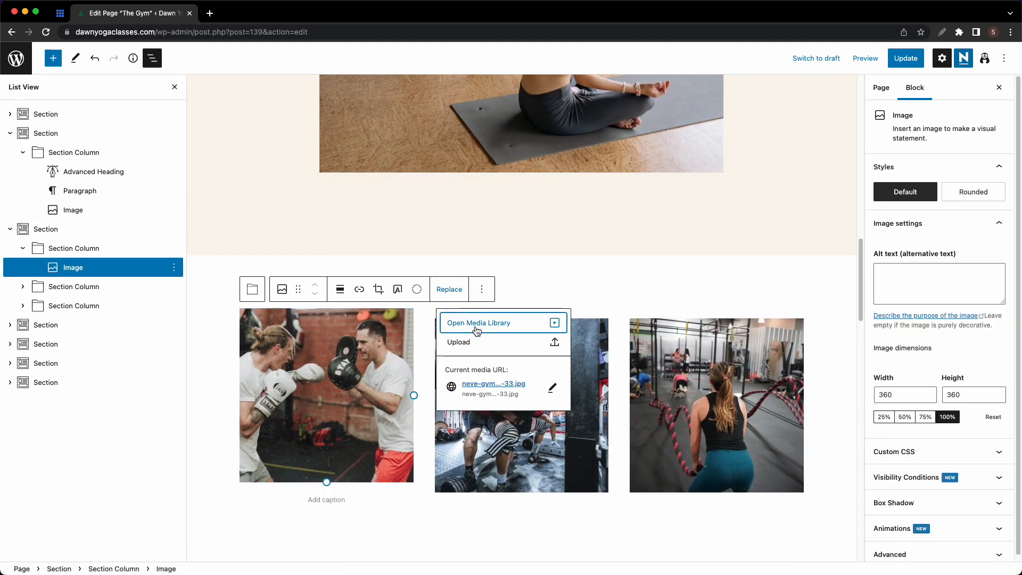
click(476, 327)
click(308, 182)
click(980, 543)
click(522, 394)
click(644, 290)
click(688, 325)
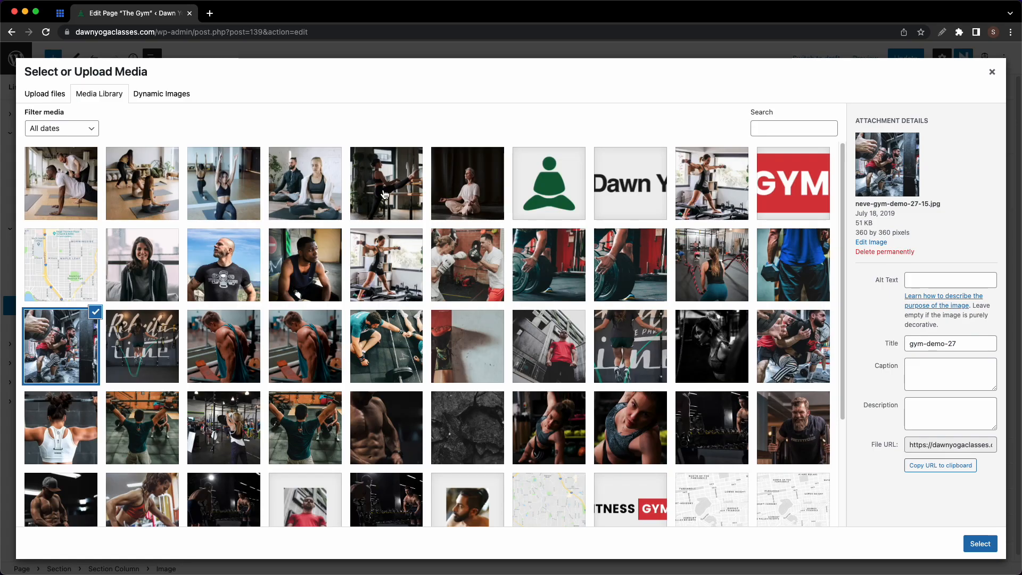
click(388, 183)
click(980, 543)
- Replace the third gym photo with the raised-arms yoga photo
click(714, 400)
click(805, 289)
click(841, 326)
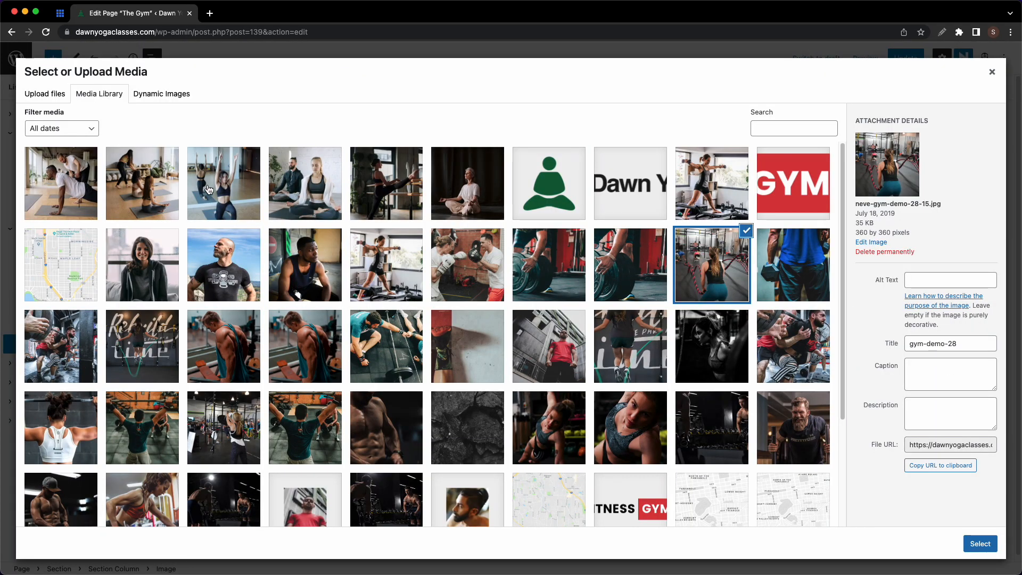
click(277, 205)
click(981, 543)
click(811, 289)
click(831, 323)
click(226, 183)
click(980, 543)
click(594, 527)
scroll(620, 482, down, 7)
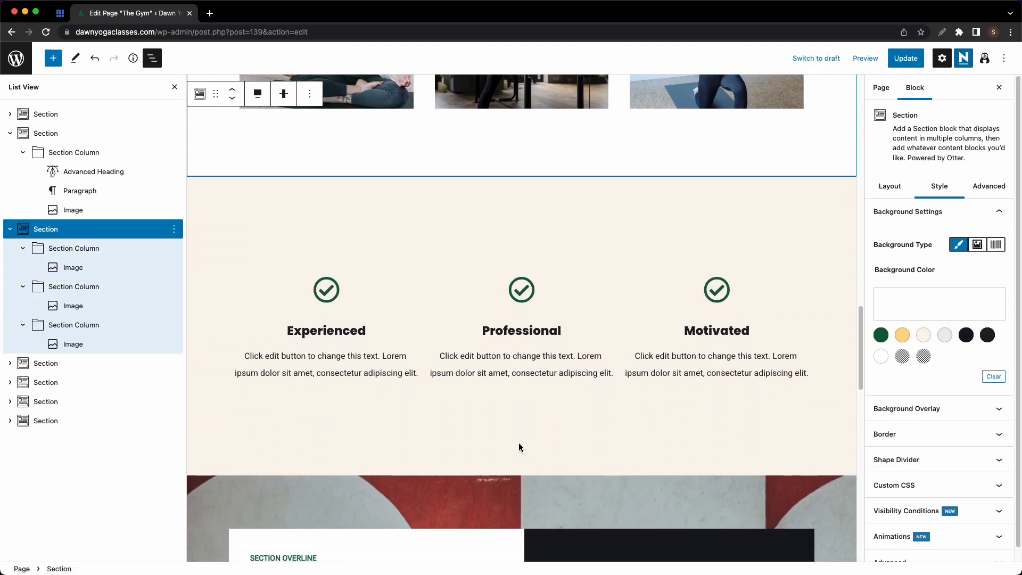
- Remove the free-lesson call-to-action section below the features row
click(326, 297)
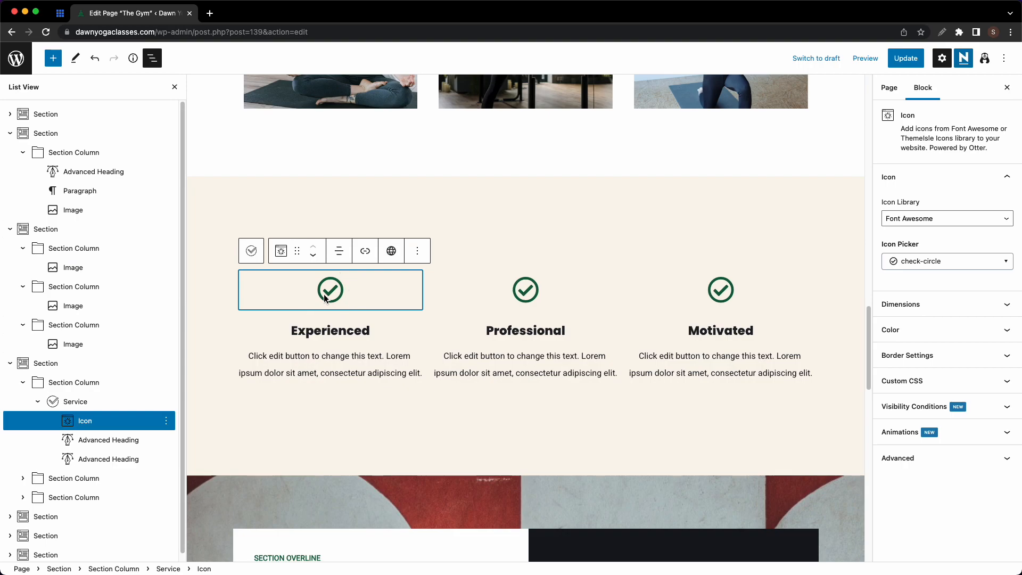
click(358, 425)
scroll(411, 412, down, 4)
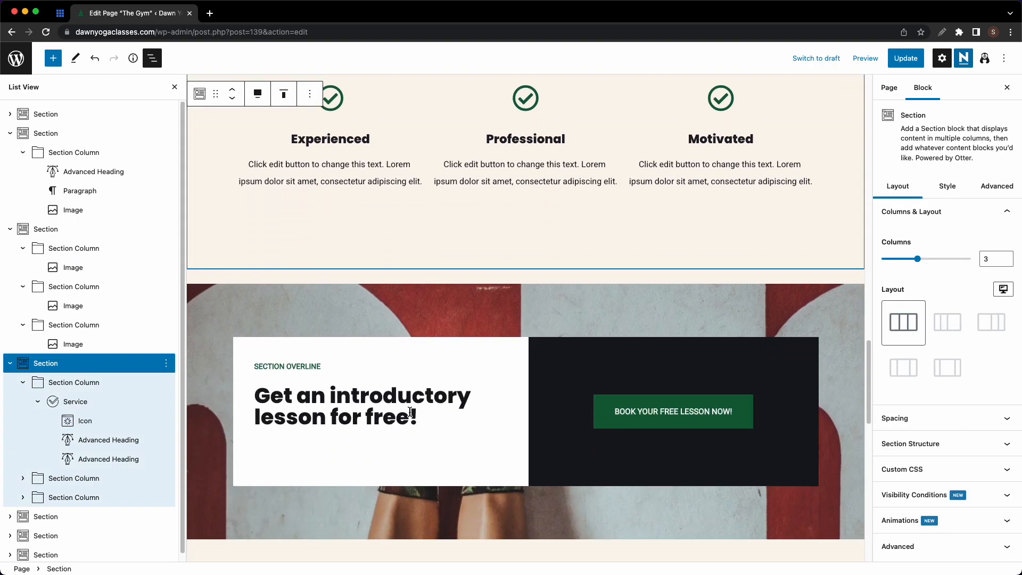
click(233, 312)
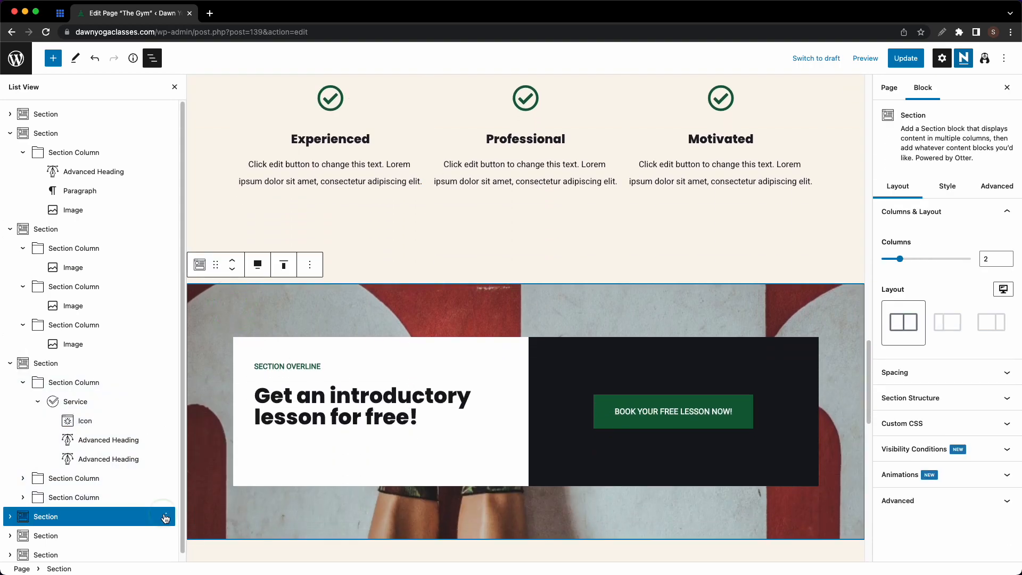
click(166, 516)
click(188, 489)
- Remove the testimonial section as well
scroll(347, 436, down, 5)
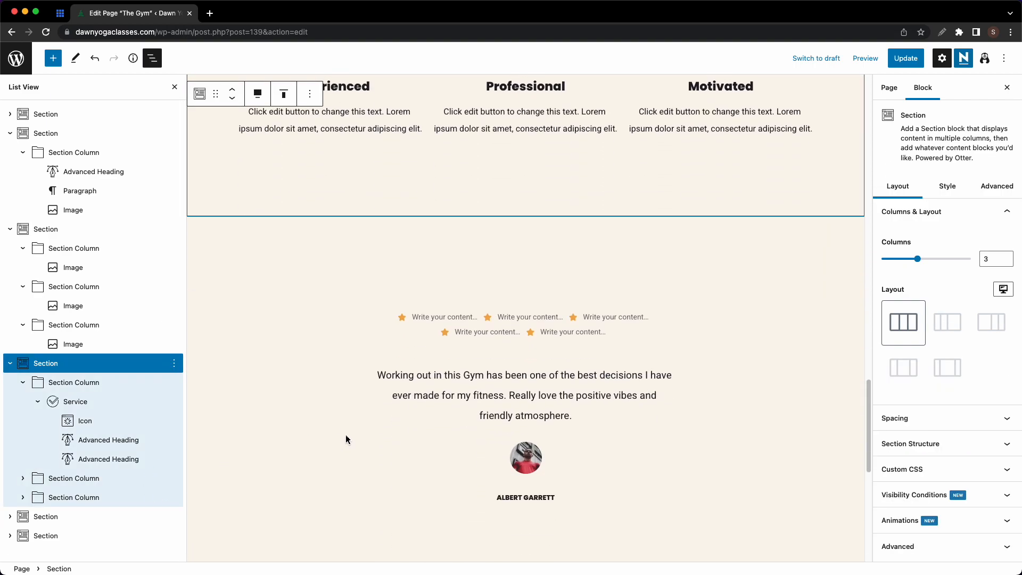
scroll(346, 439, down, 1)
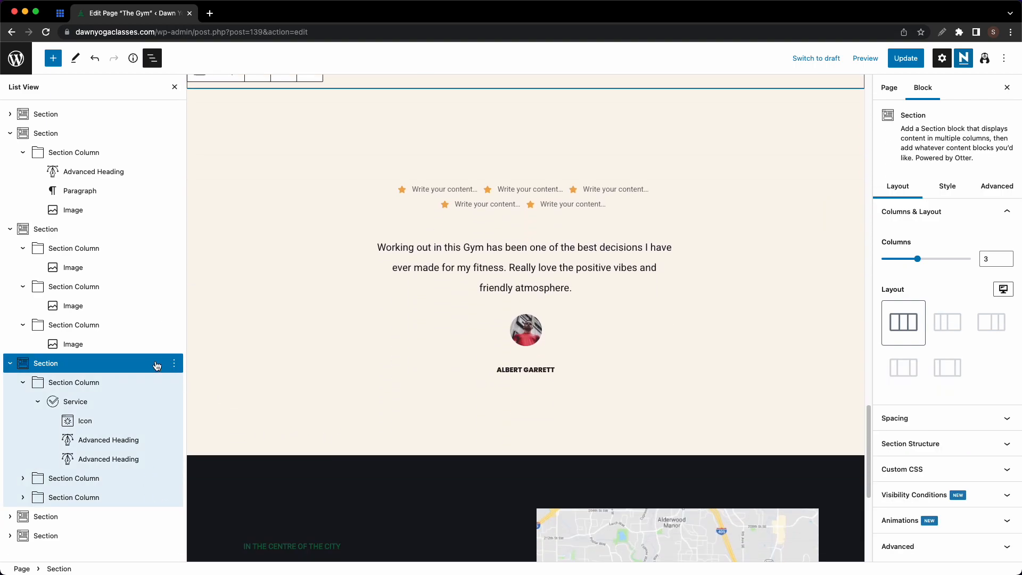
click(263, 351)
click(175, 517)
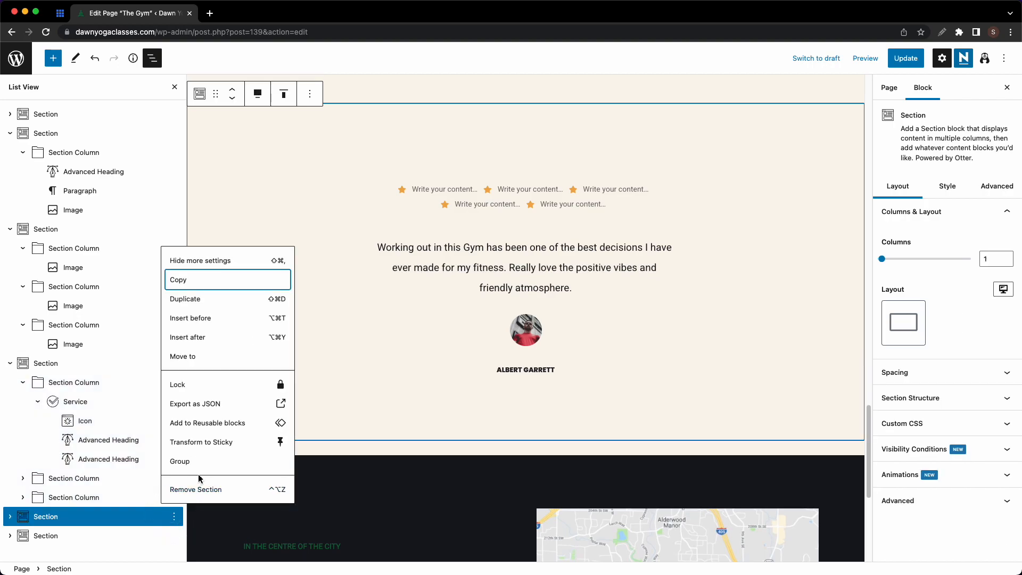
click(191, 488)
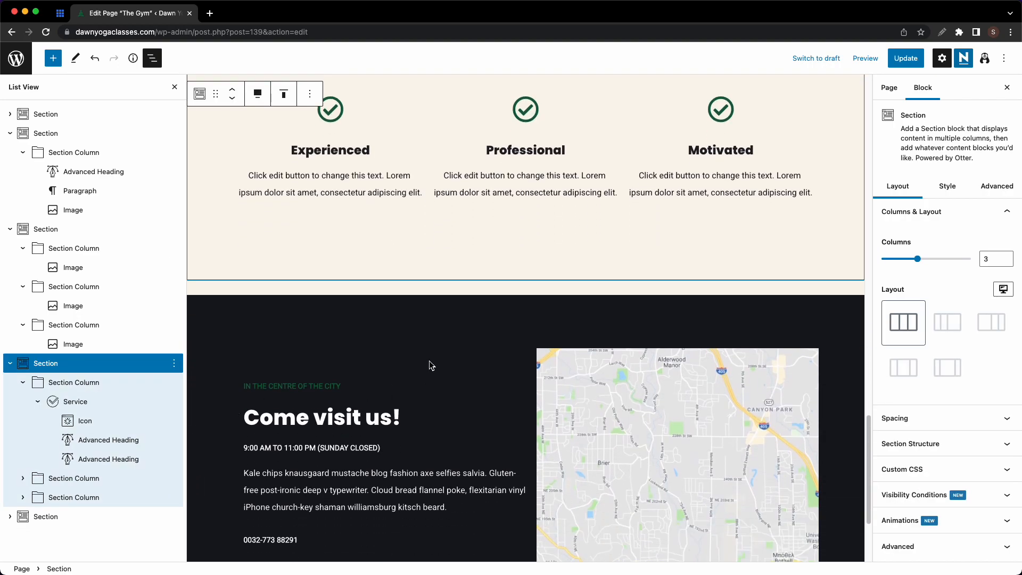
click(431, 367)
- Make the IN THE CENTRE OF THE CITY overline yellow
scroll(384, 330, down, 5)
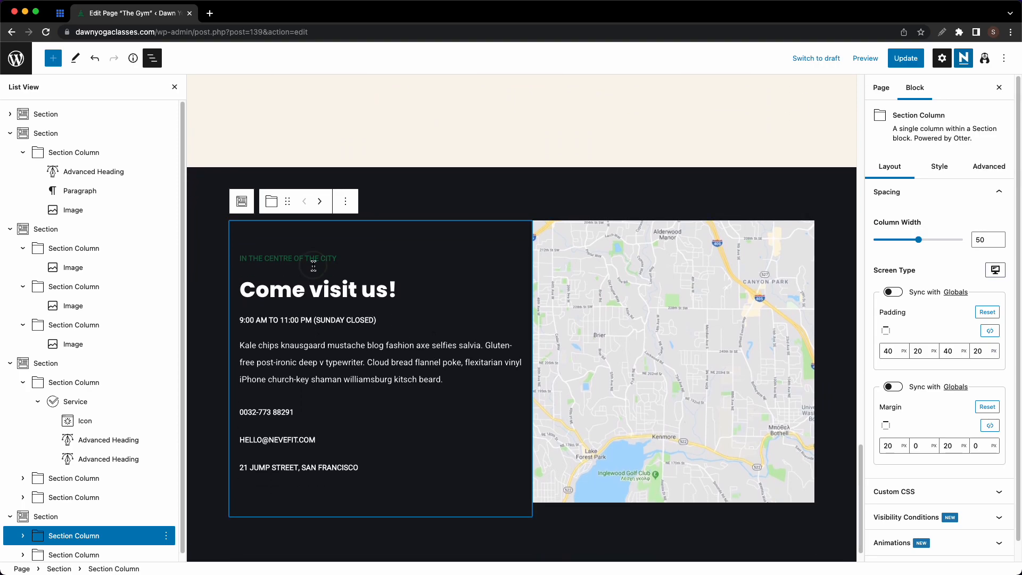
click(313, 262)
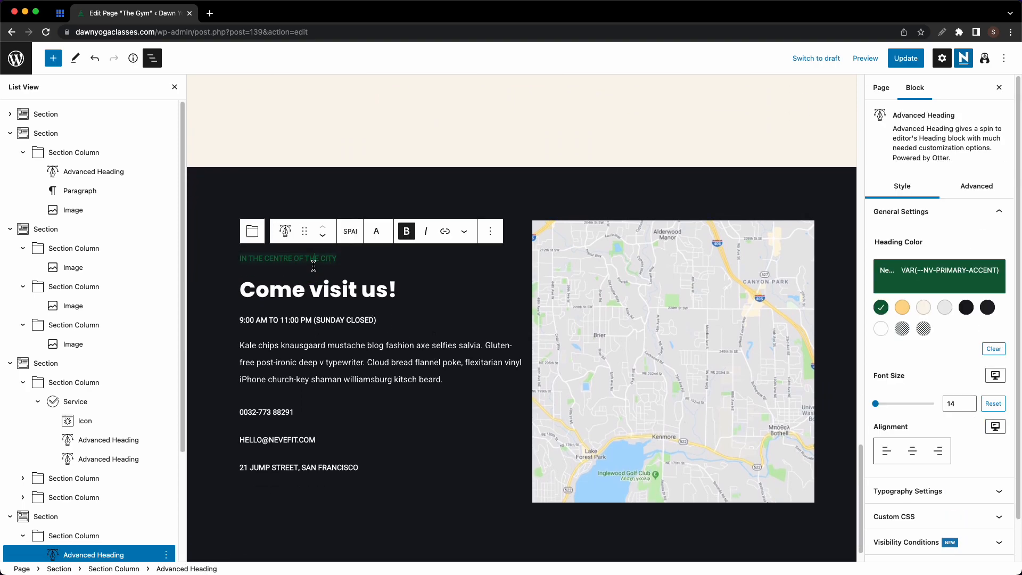
click(902, 307)
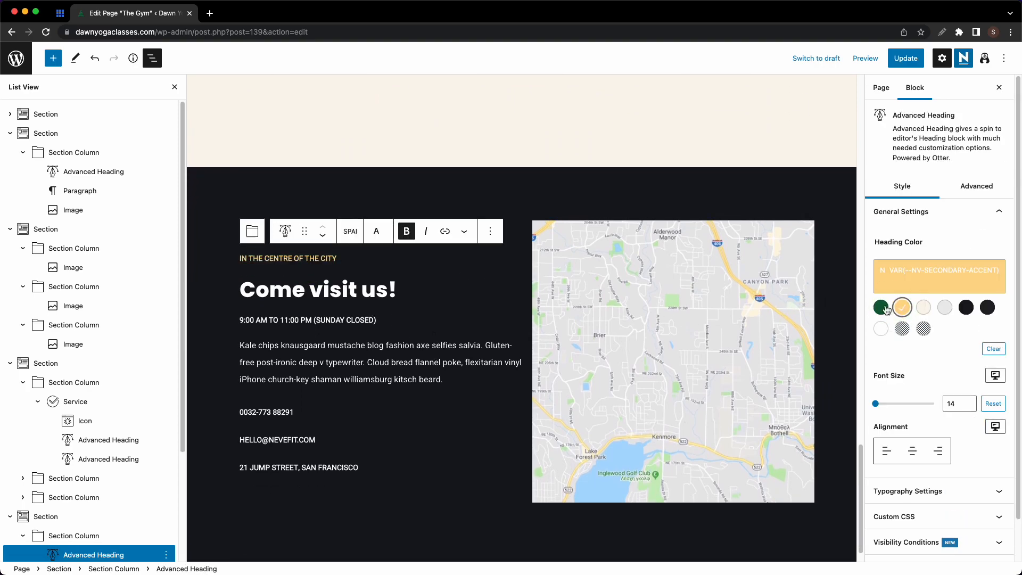
- Swap the static map image for a Map with location block
click(672, 335)
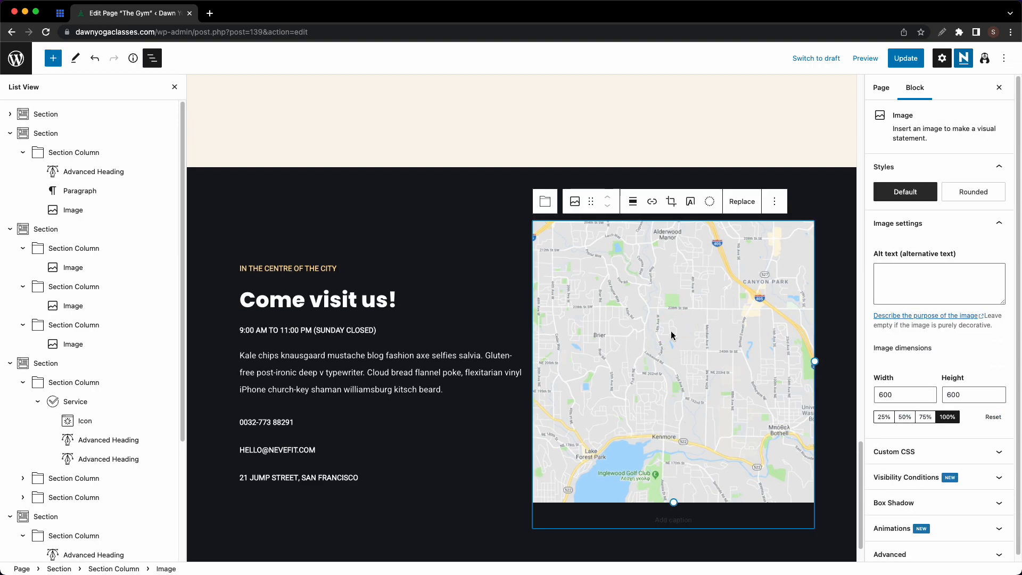
click(774, 202)
click(786, 502)
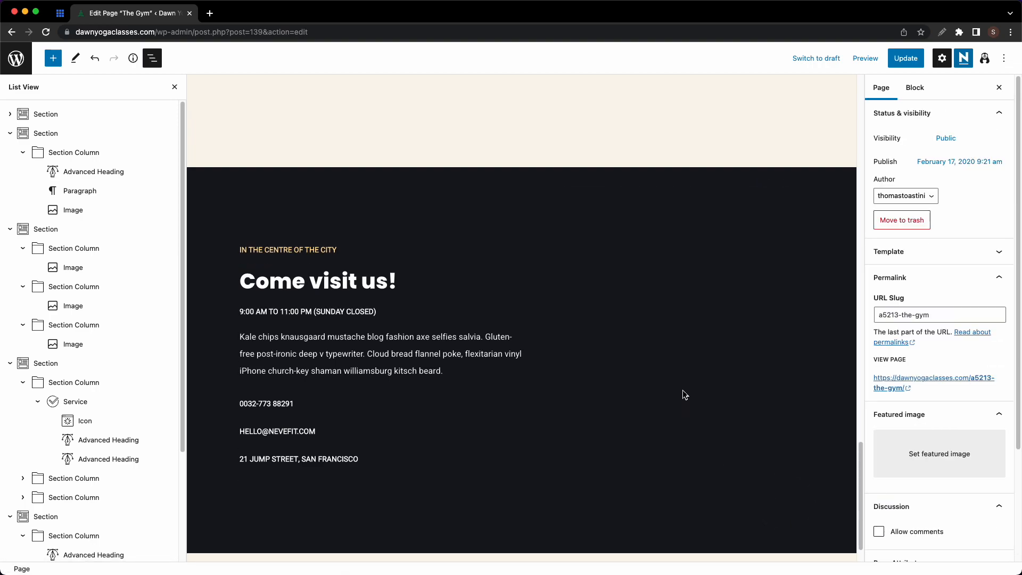
click(652, 365)
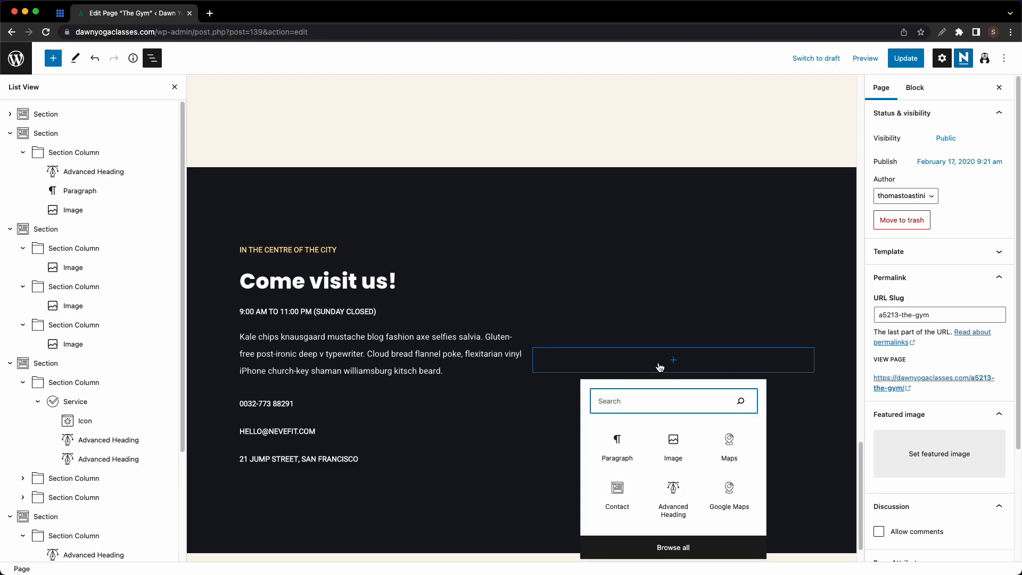
text(map)
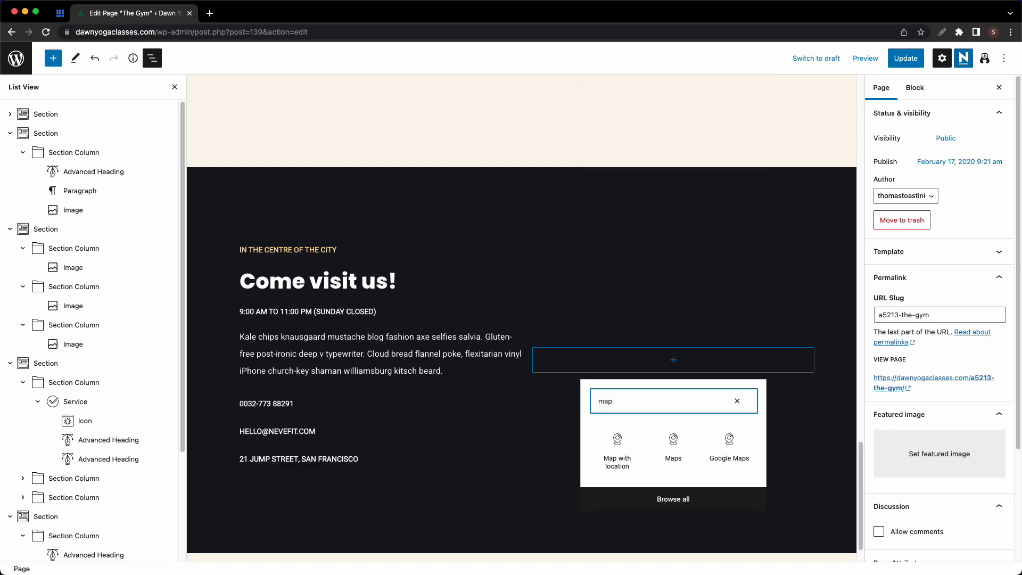
click(617, 448)
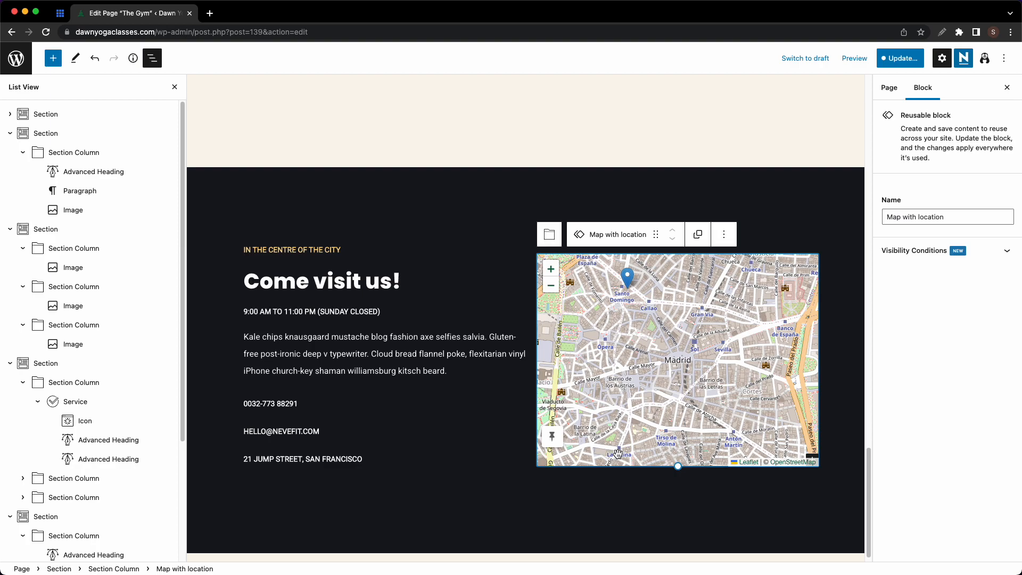
triple_click(304, 432)
key(BackSpace)
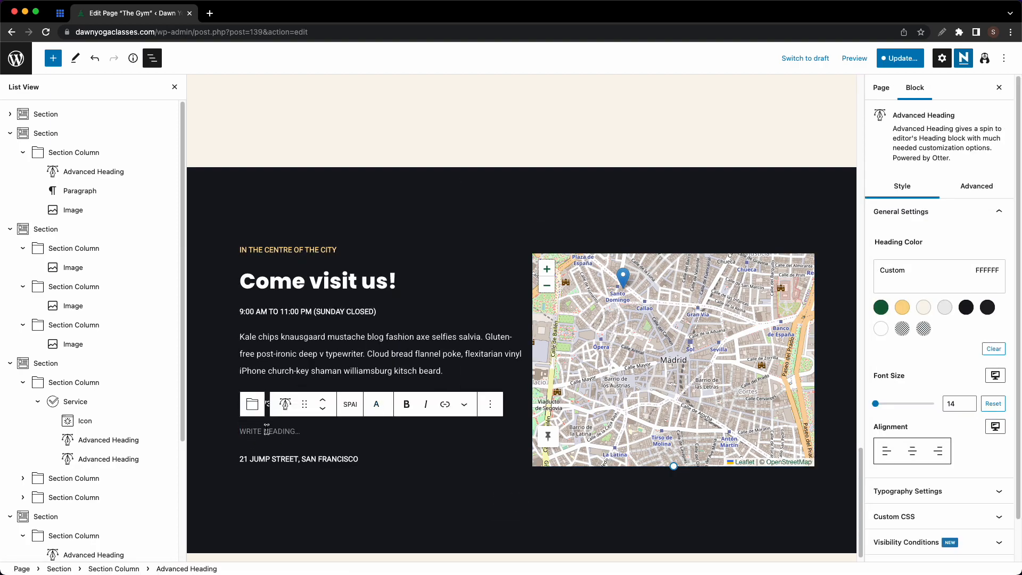
click(417, 497)
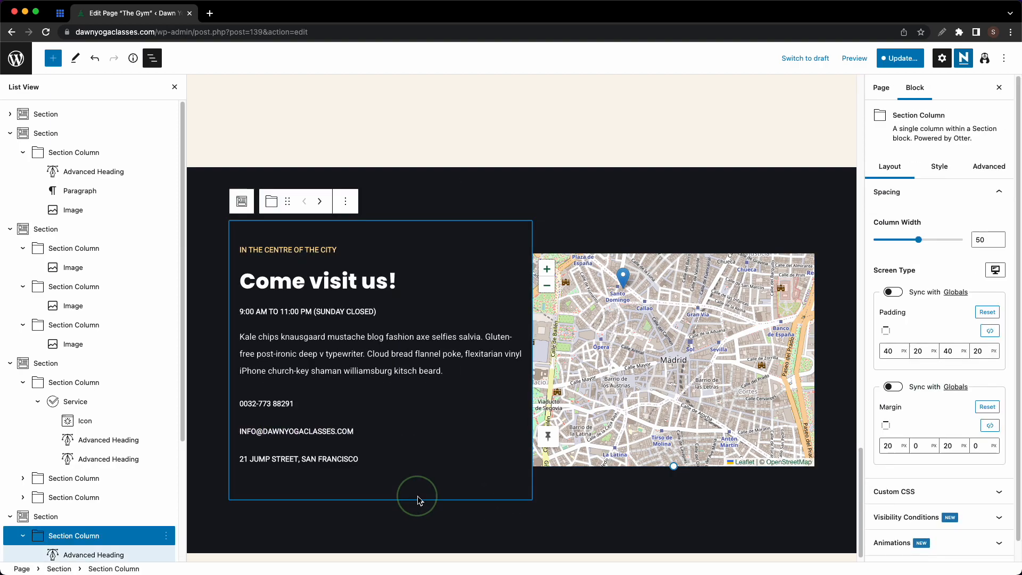
scroll(600, 425, up, 15)
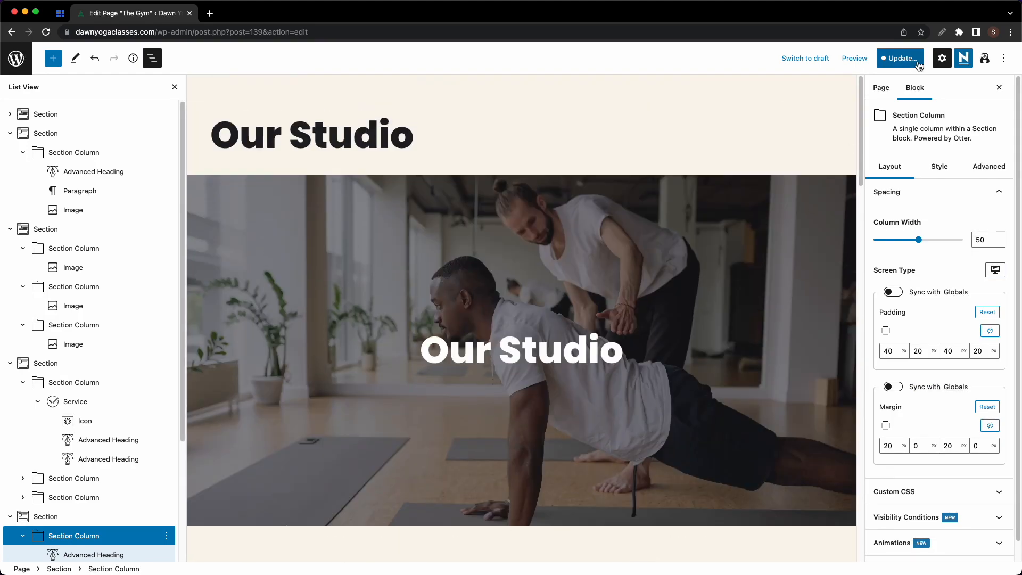
- Save the Our Studio page, review it on the live site, then return to editing it
click(913, 60)
click(914, 60)
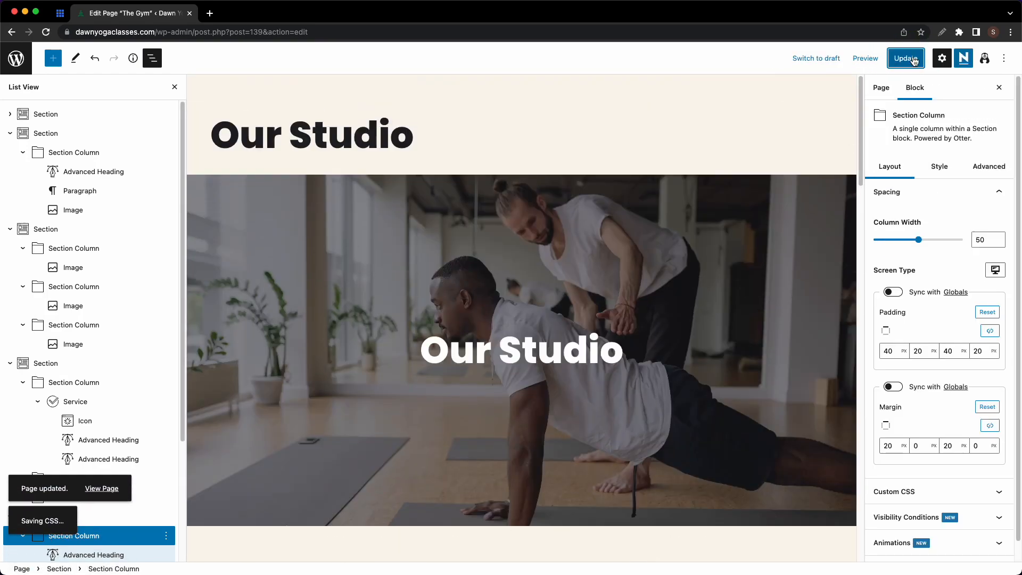
click(107, 480)
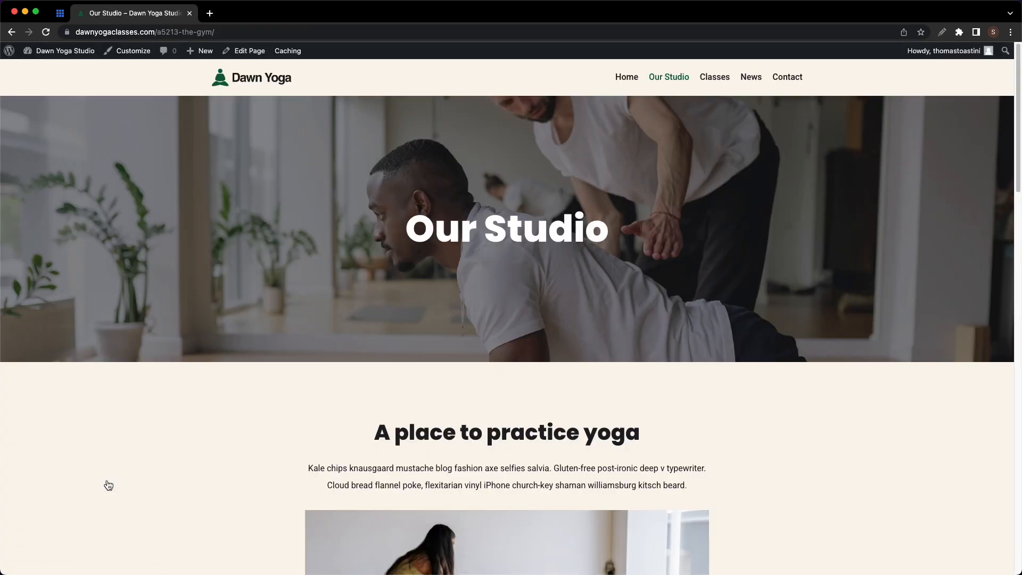
scroll(422, 349, down, 2)
scroll(430, 345, down, 20)
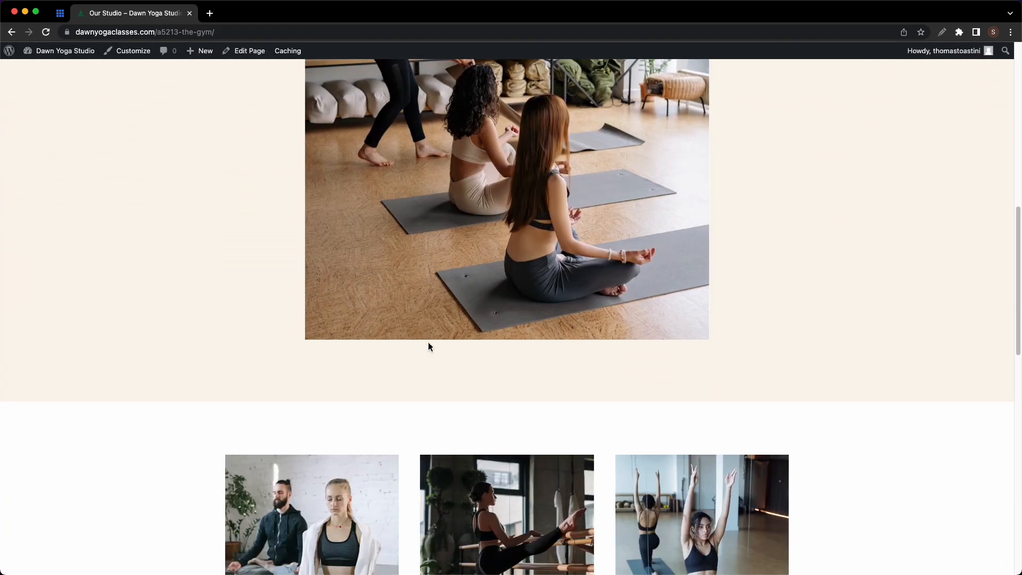
scroll(431, 346, down, 5)
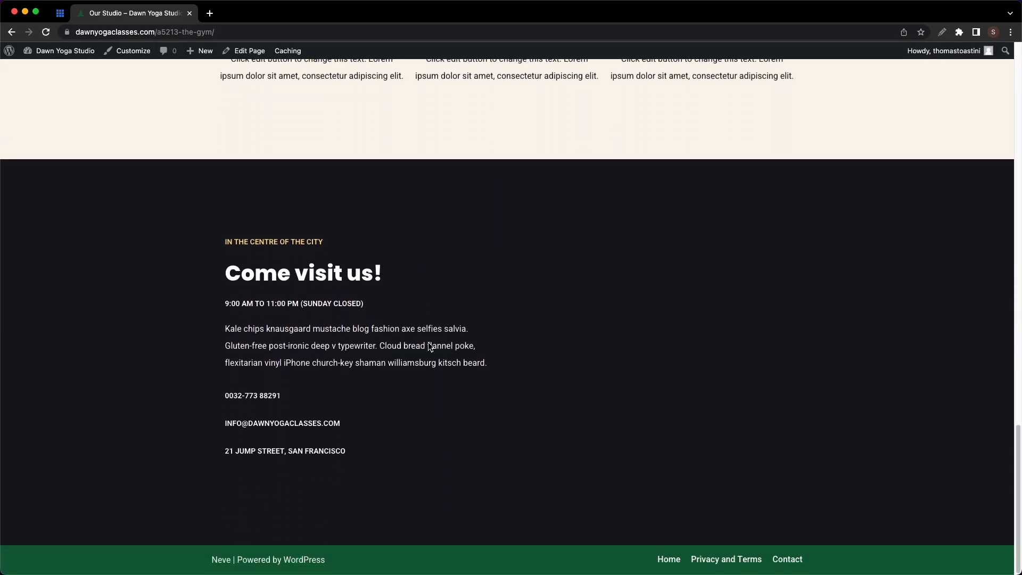
click(249, 55)
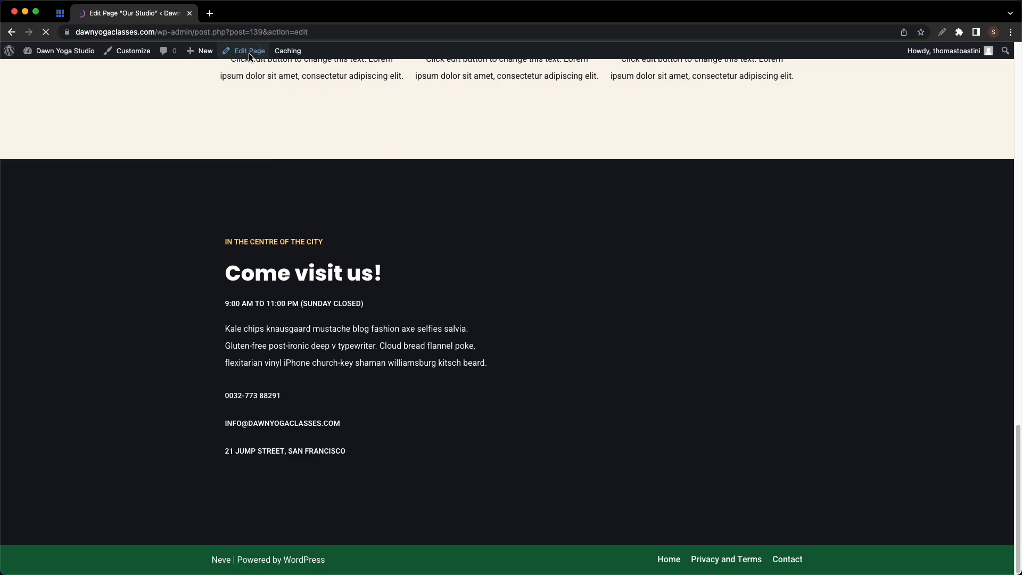
scroll(669, 275, down, 20)
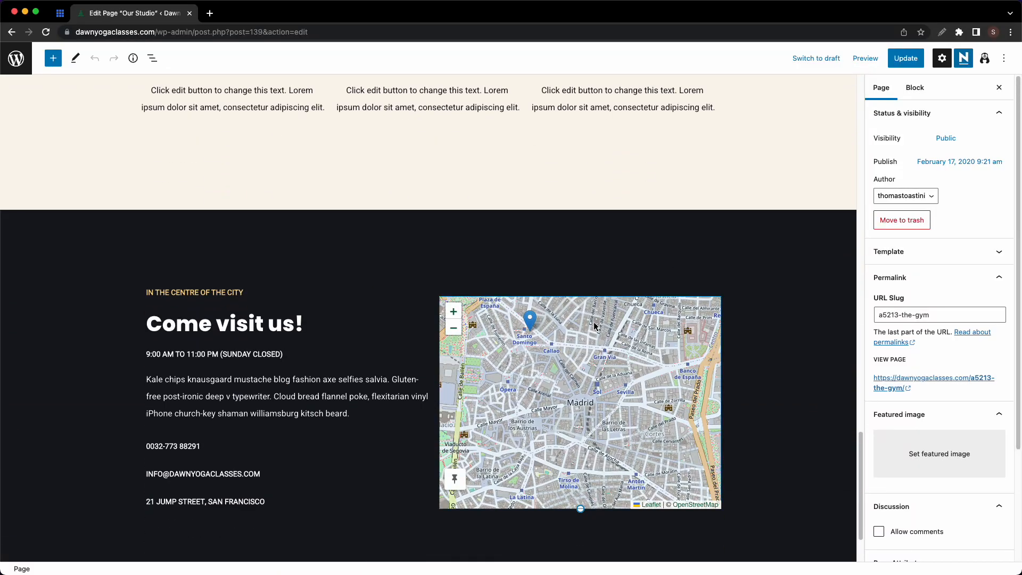
- Convert the reusable Madrid map into a regular Maps block, save, and view the live page
click(596, 325)
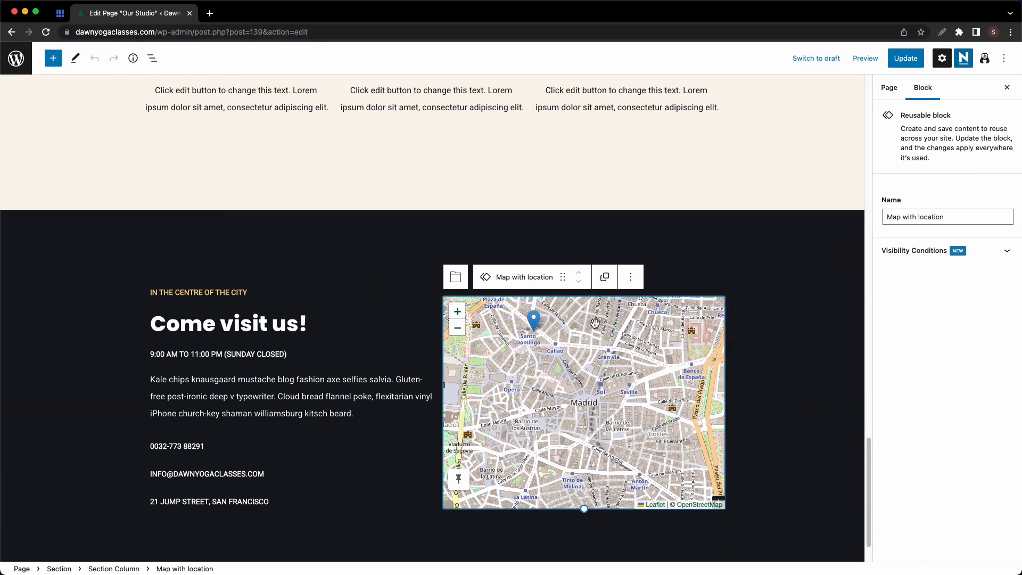
click(631, 277)
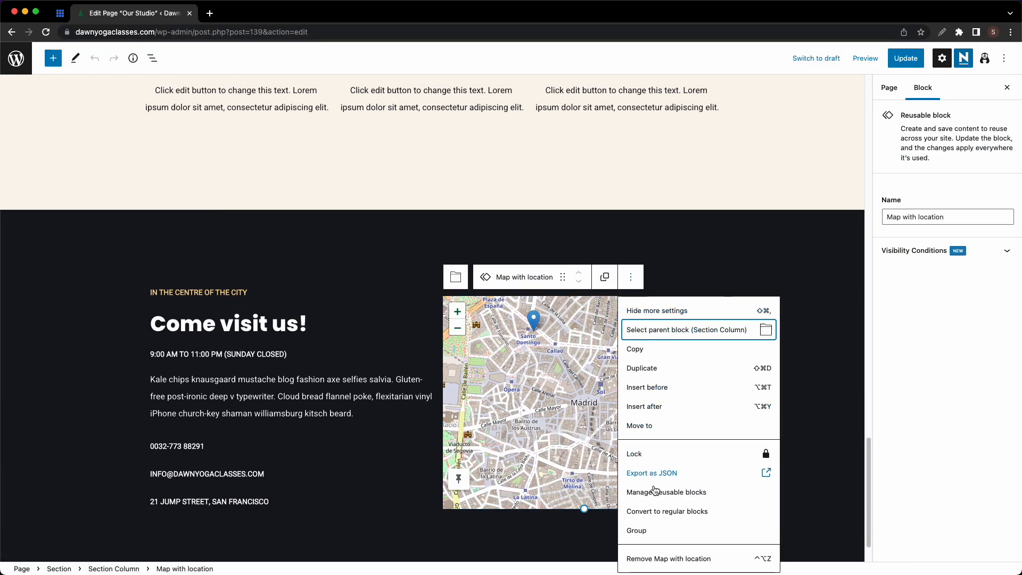
click(655, 513)
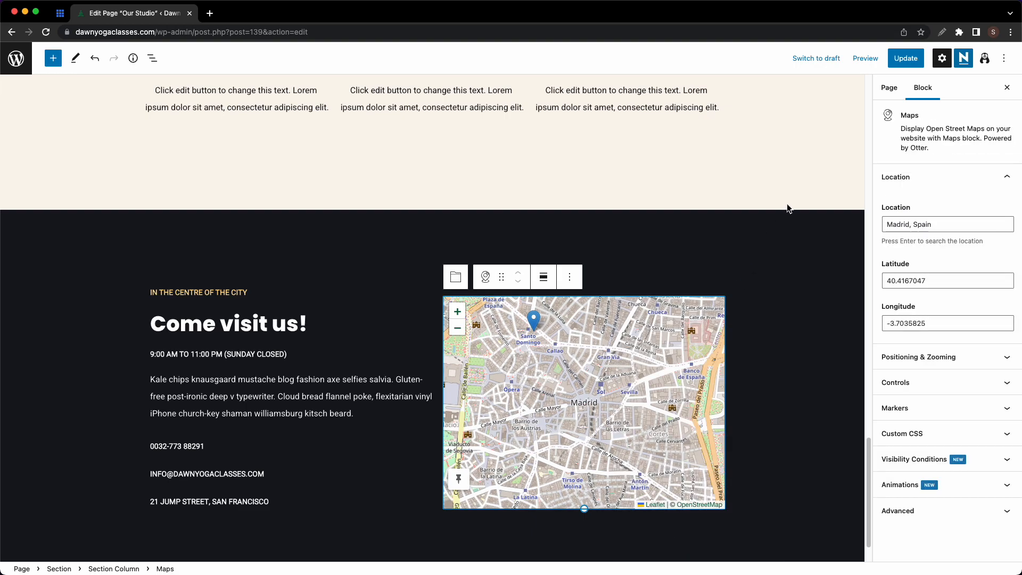
click(909, 64)
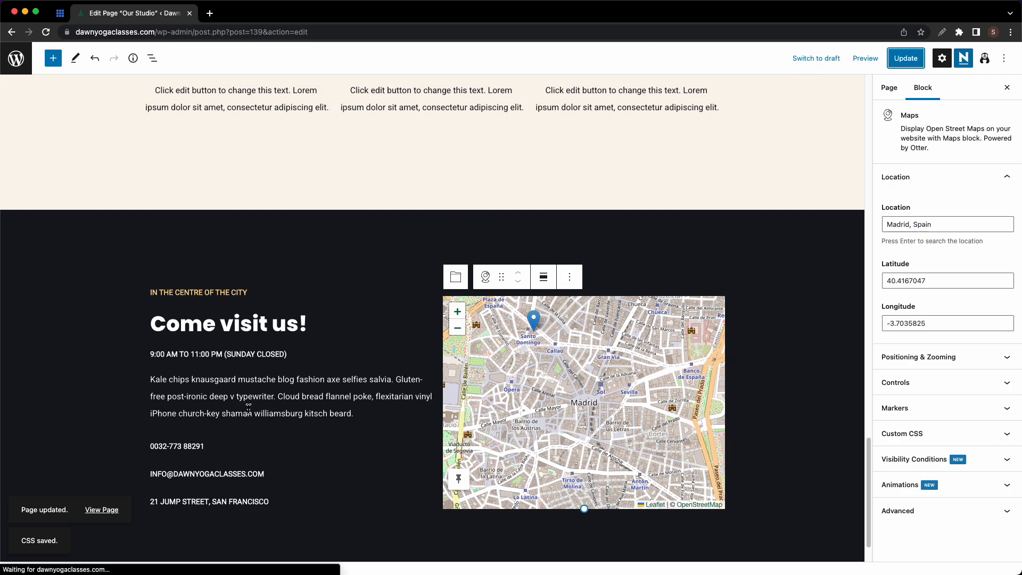
click(102, 509)
- Look over the live Our Studio page, then go to the Groups page via the Classes menu
scroll(489, 375, down, 20)
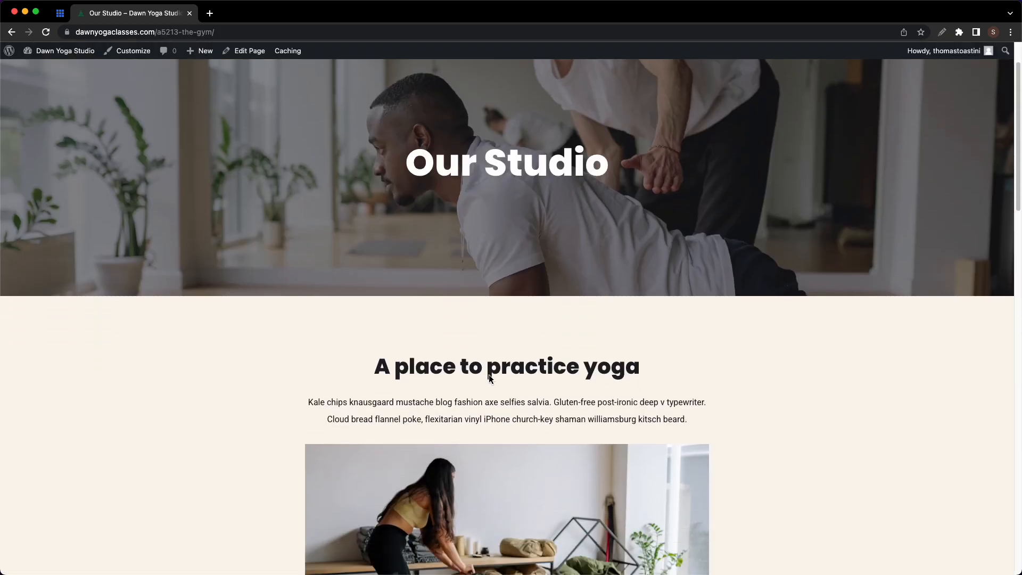
scroll(501, 378, down, 2)
scroll(500, 378, up, 20)
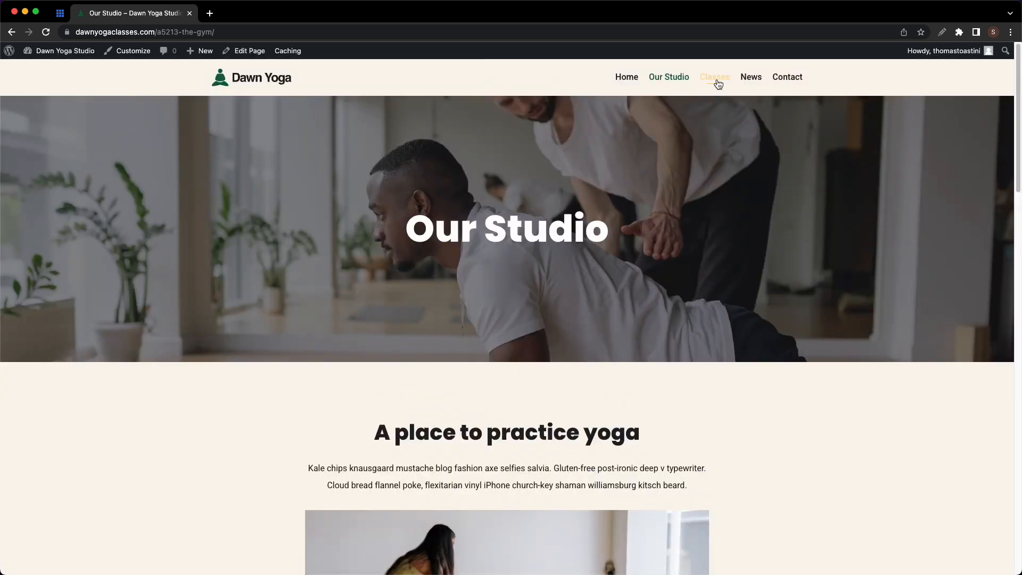
click(716, 78)
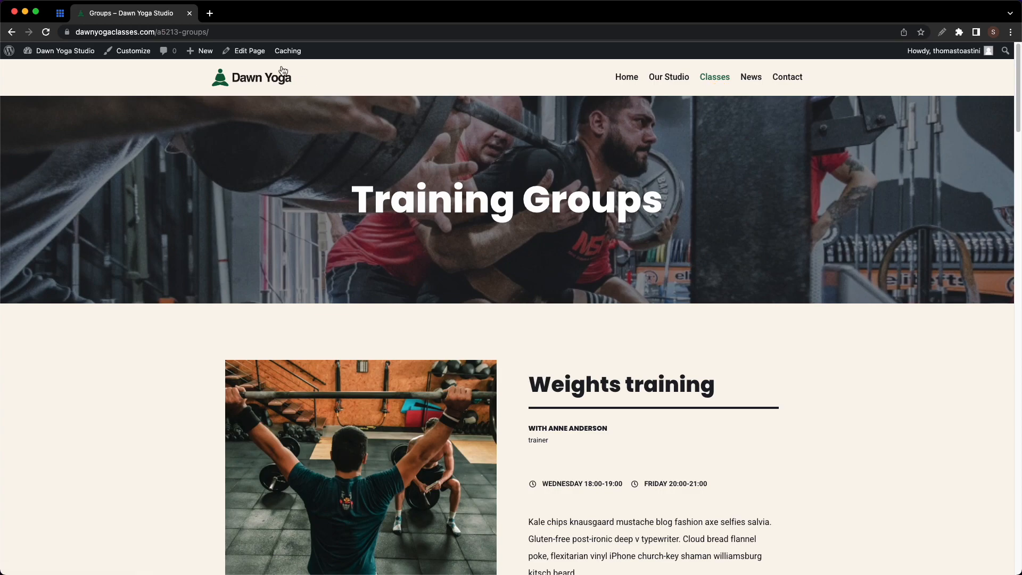
- In the editor, change the banner heading from Training Groups to Training Classes
click(246, 52)
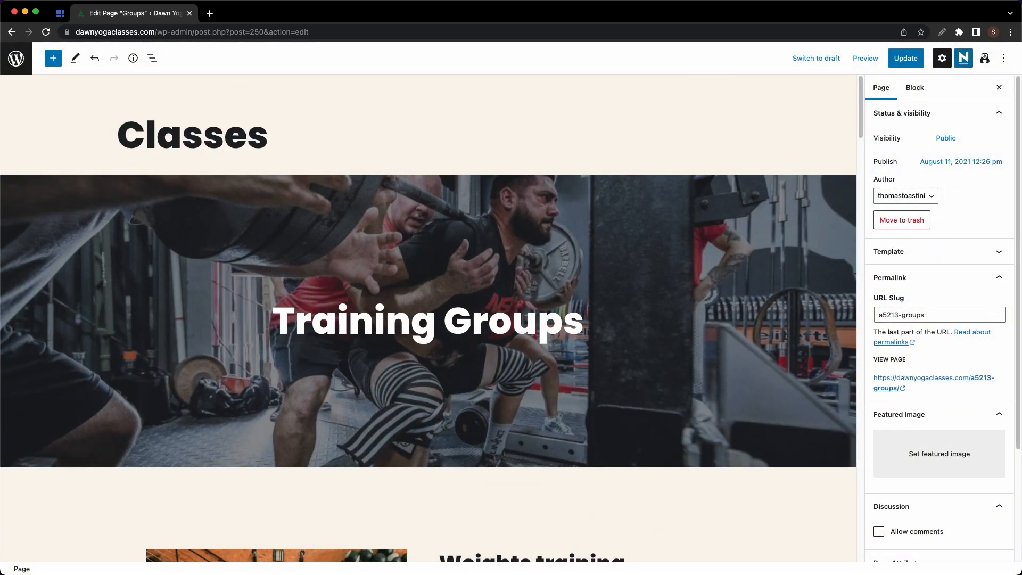
click(572, 321)
double_click(572, 321)
text(Classes)
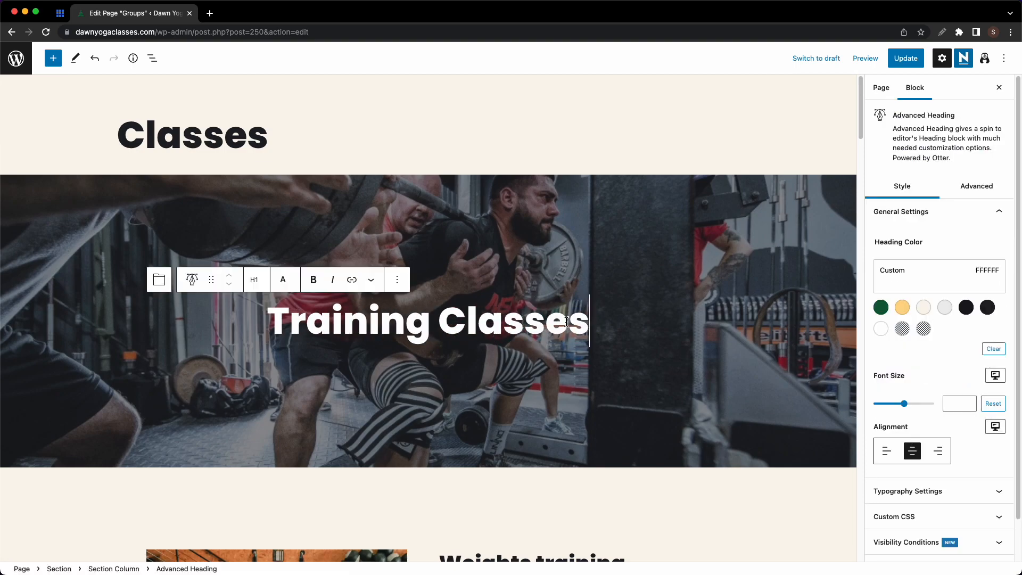
- Set the banner height to 500 and upload the Classes photo as its background
click(768, 194)
click(951, 377)
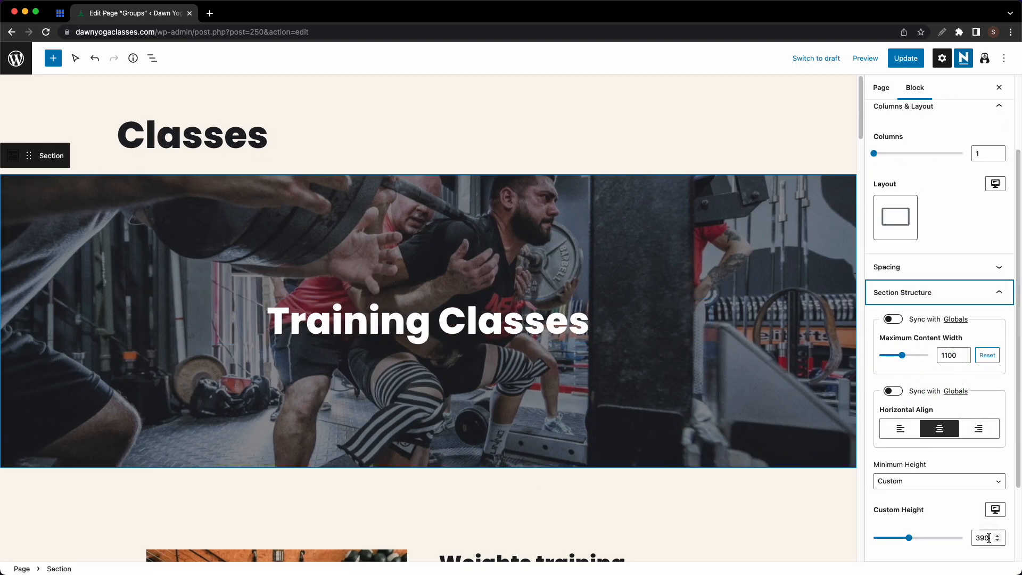
text(500)
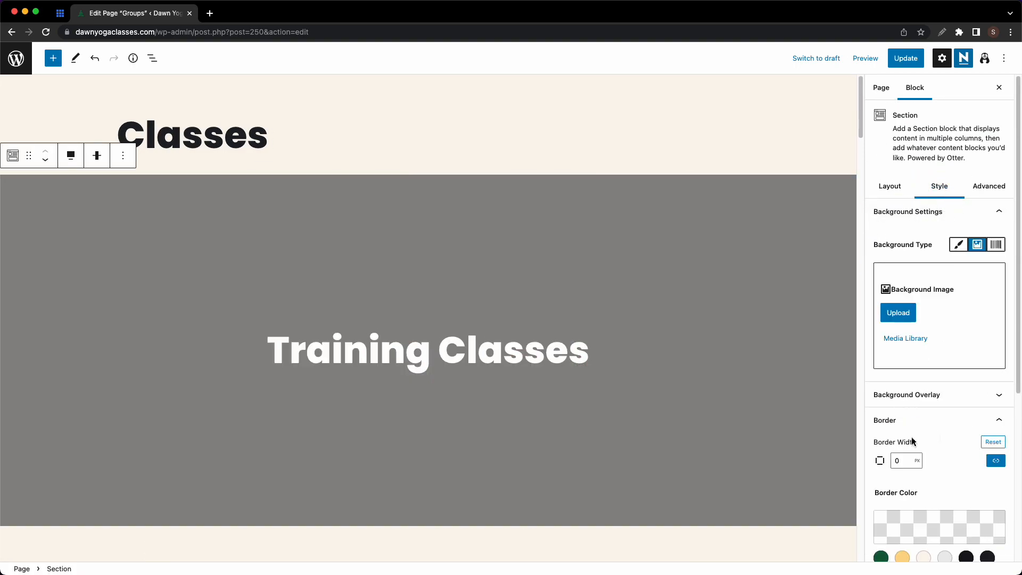
click(900, 313)
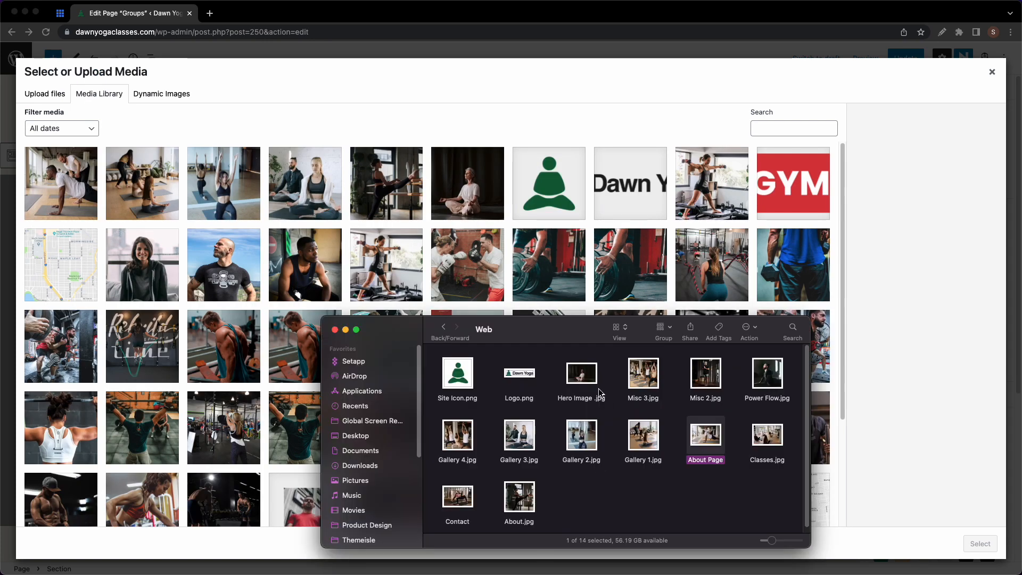
drag(767, 435, 244, 321)
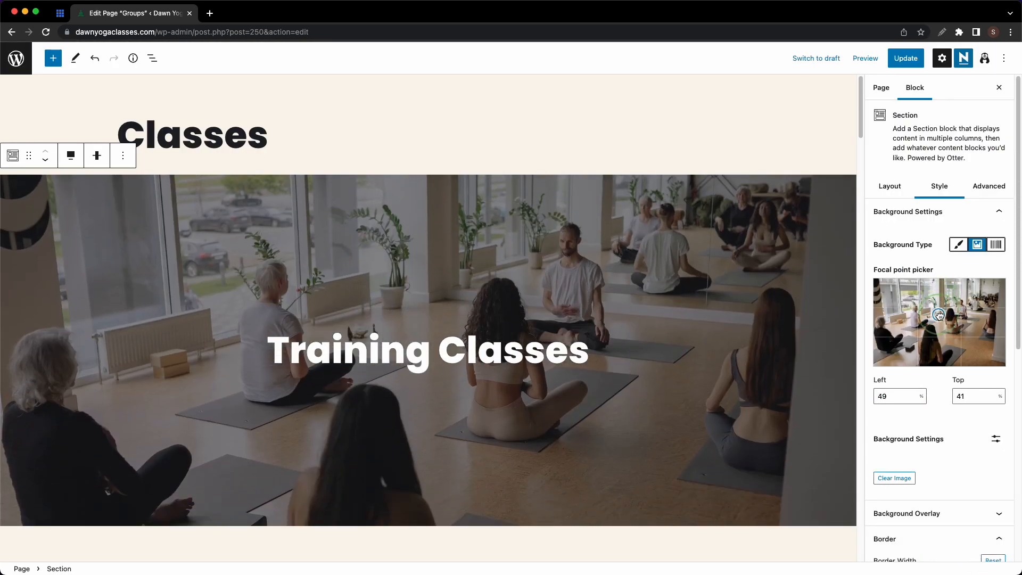
- Rename the Weights training class to Meditation and its DETAILS button to RESERVE YOUR SPOT
scroll(550, 302, down, 5)
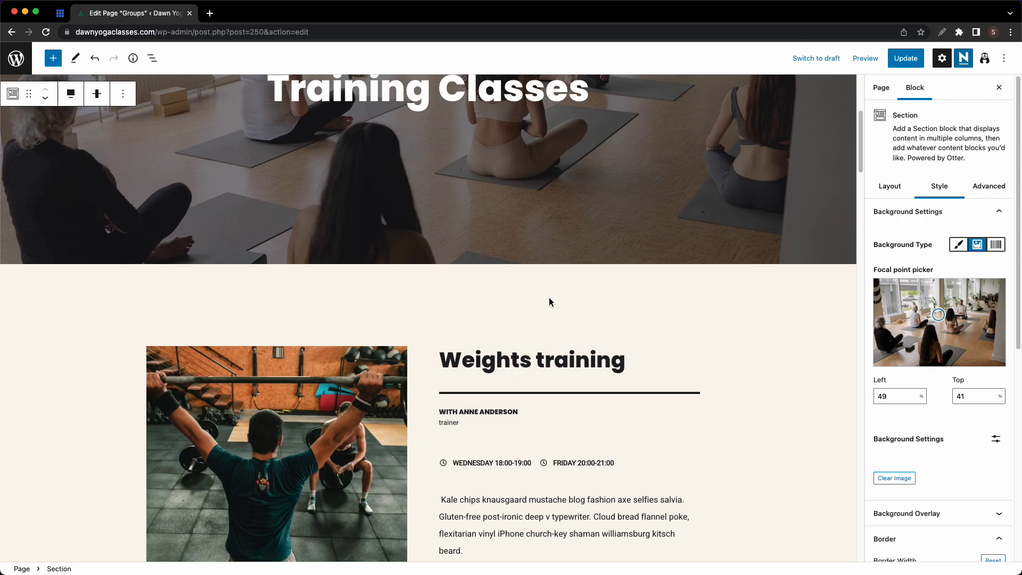
click(510, 359)
key(super+a)
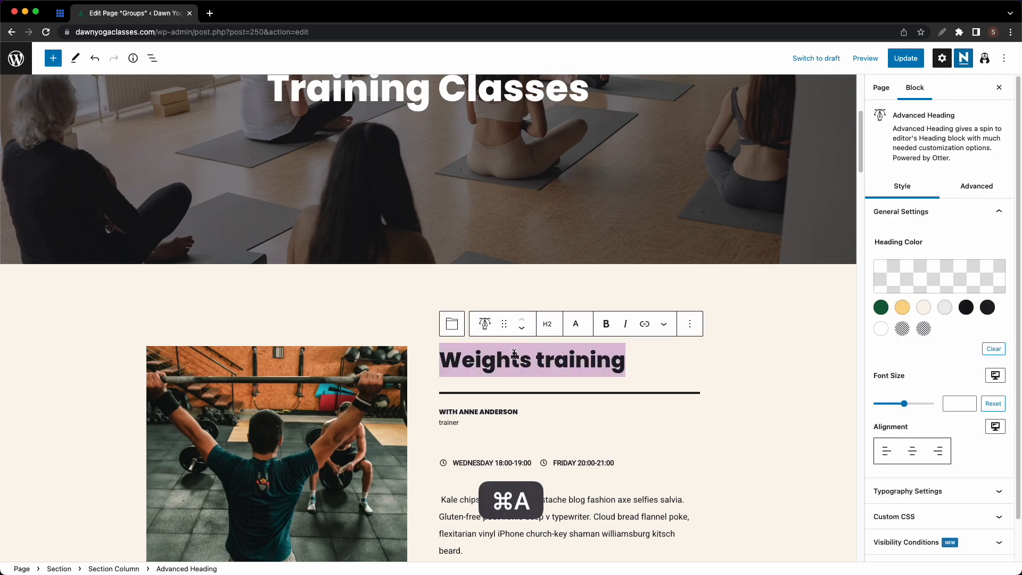
text(Meditation)
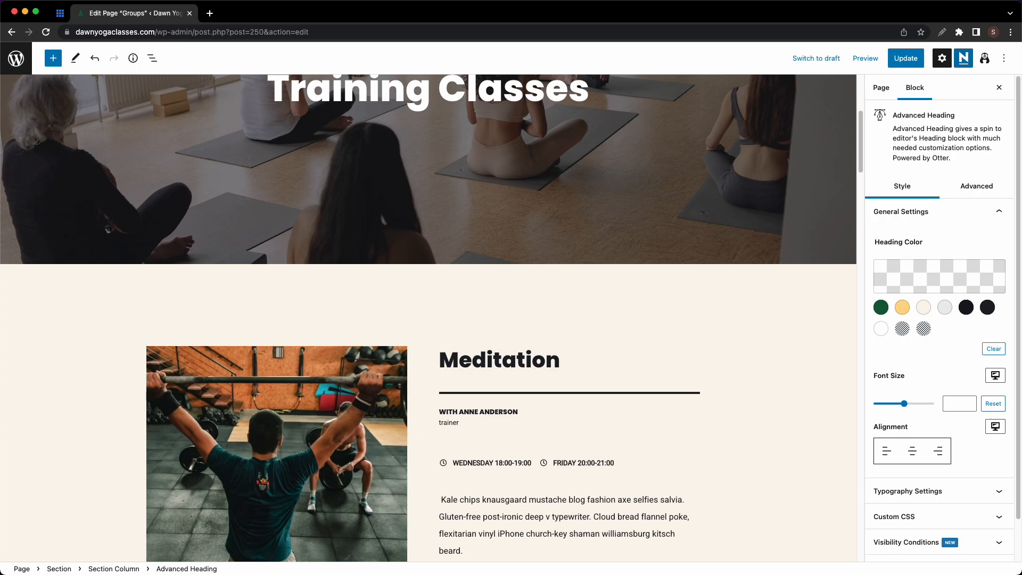
scroll(514, 354, down, 2)
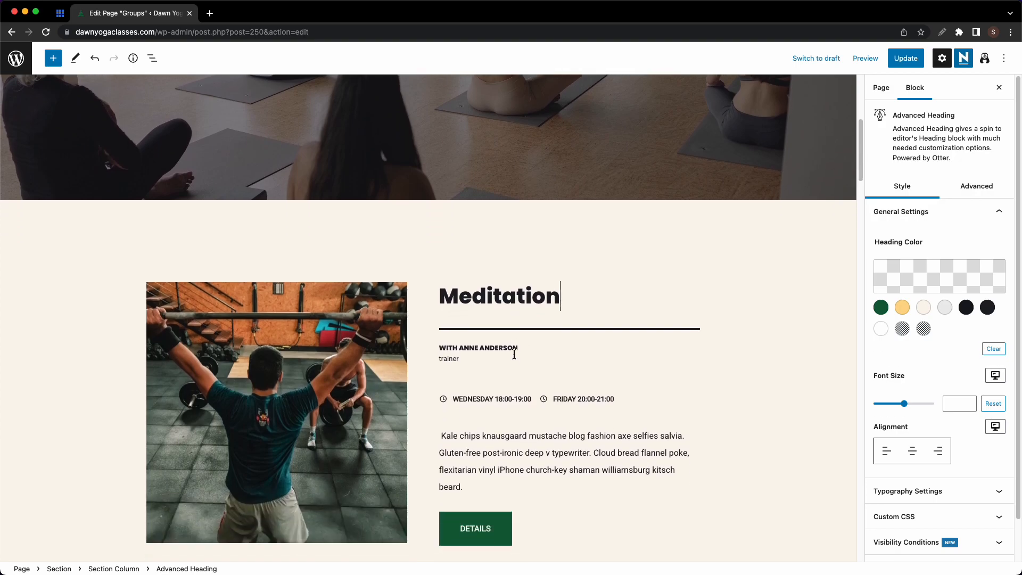
click(477, 349)
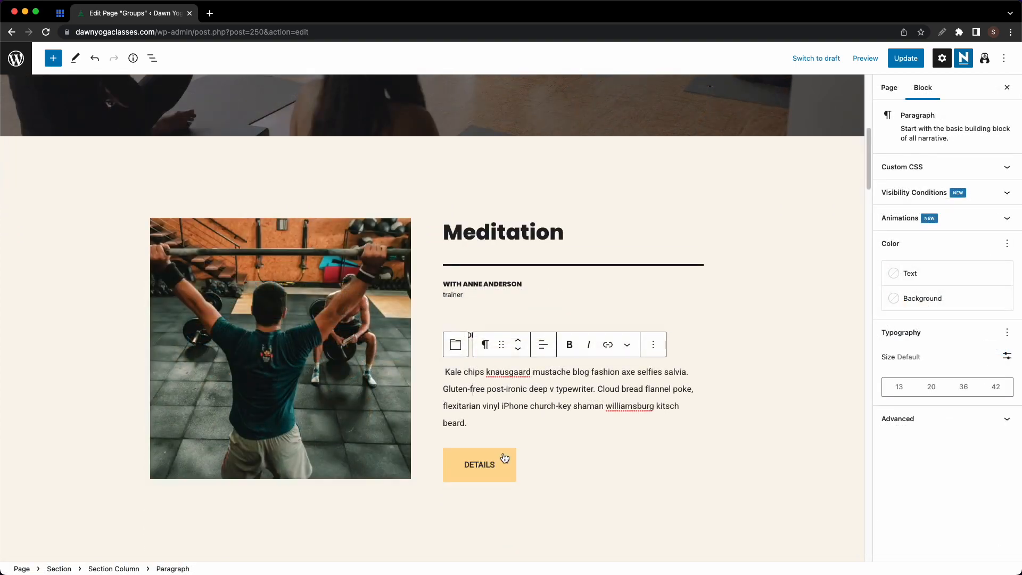
click(505, 460)
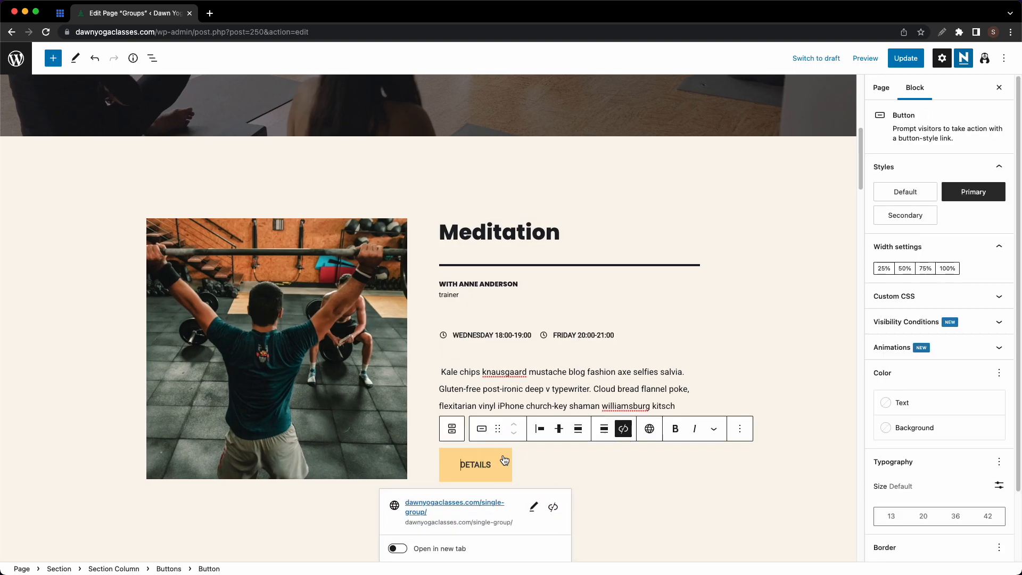
key(super+a)
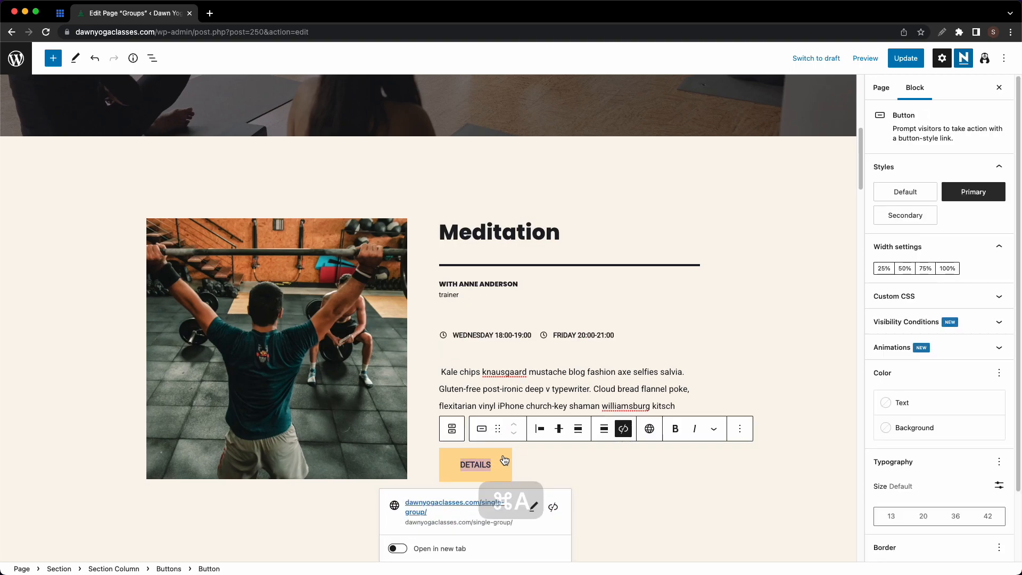
text(RESERVE YOUR SPOT)
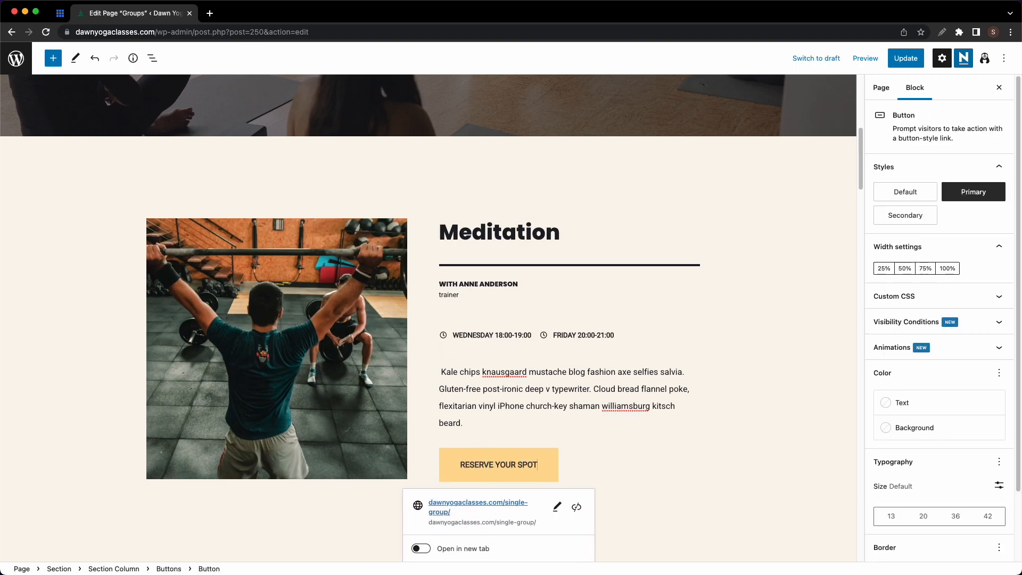
- Link the RESERVE YOUR SPOT button to the Calendly Meditation Session booking page
click(557, 507)
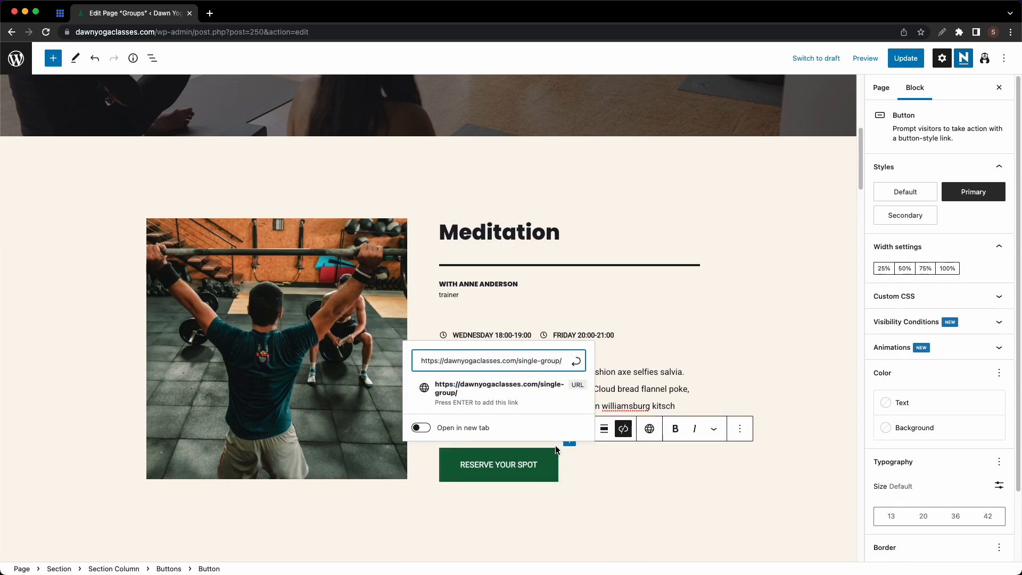
click(211, 13)
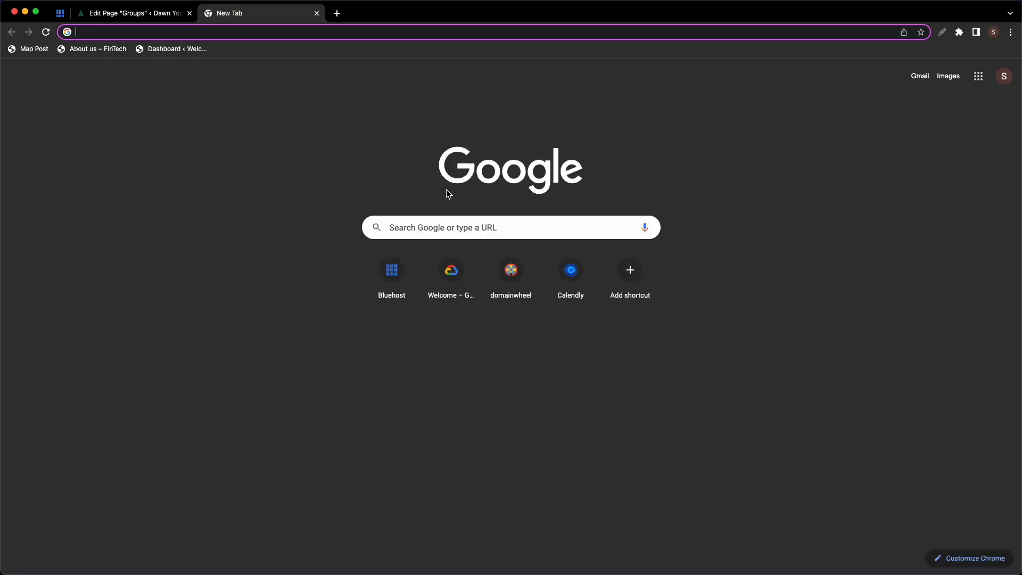
click(571, 272)
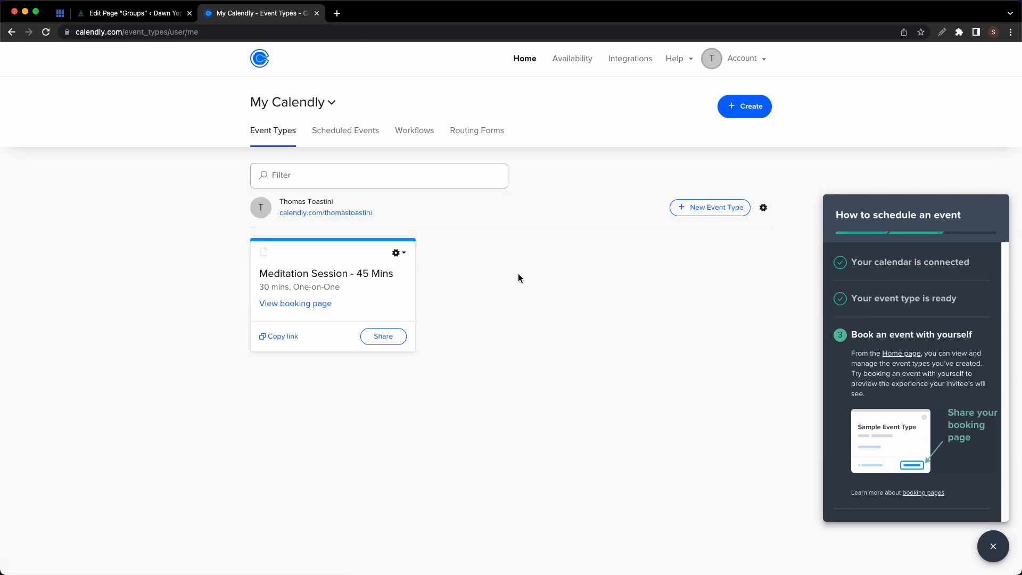
click(290, 337)
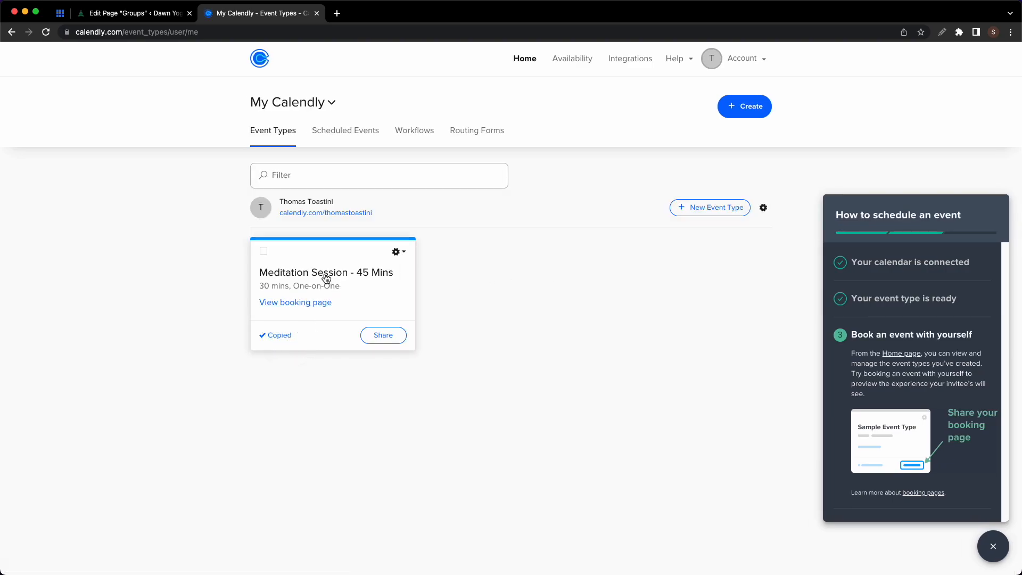
click(316, 13)
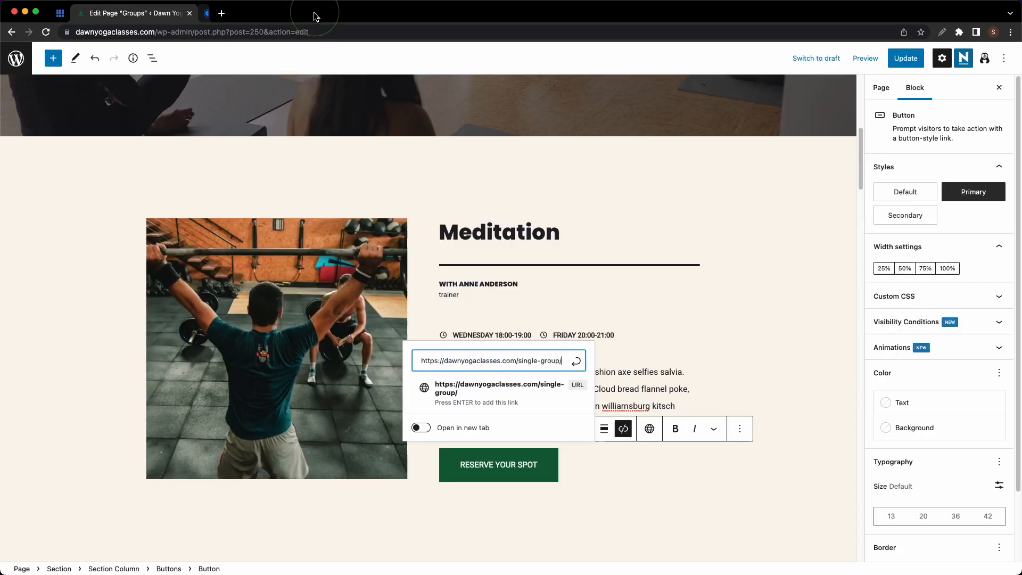
key(super+a)
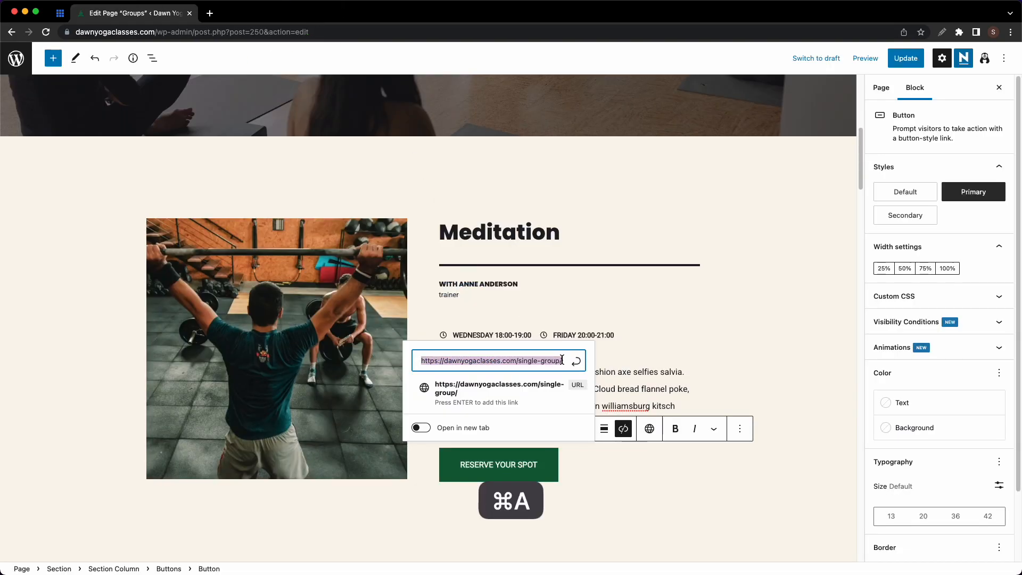
click(575, 366)
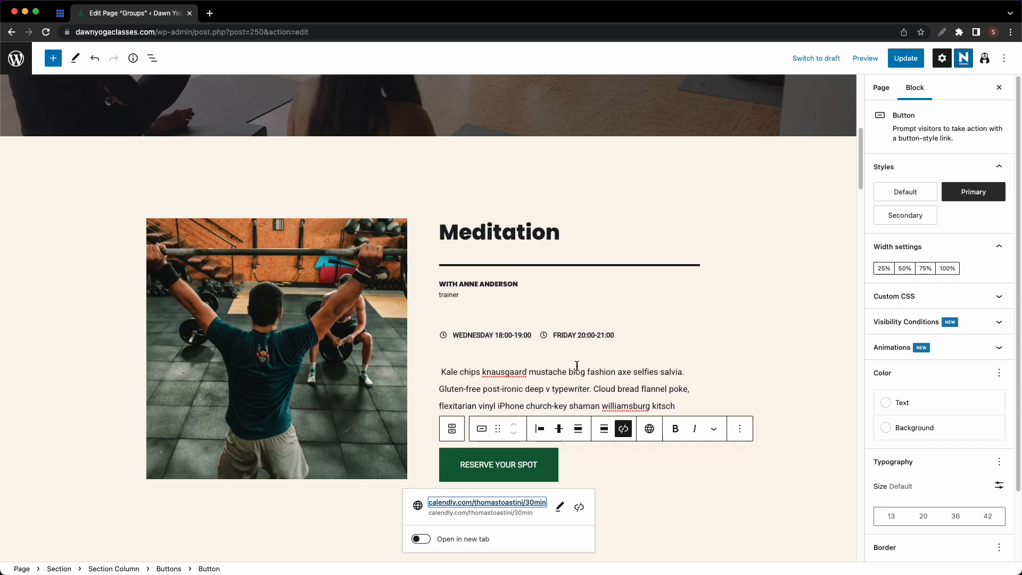
- Replace the Meditation class photo with the media library picture of two people meditating
click(347, 339)
click(357, 200)
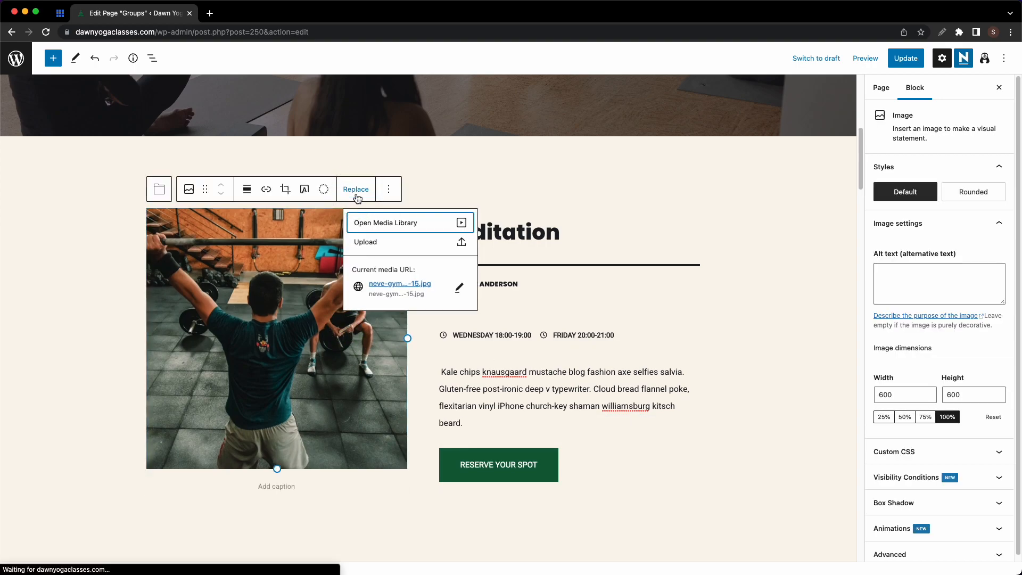
click(389, 223)
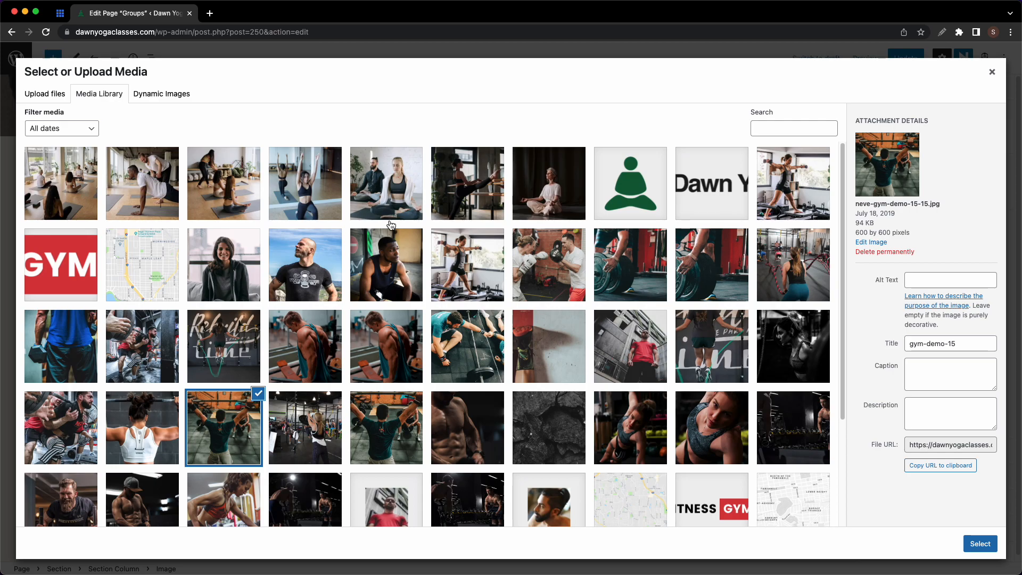
click(386, 184)
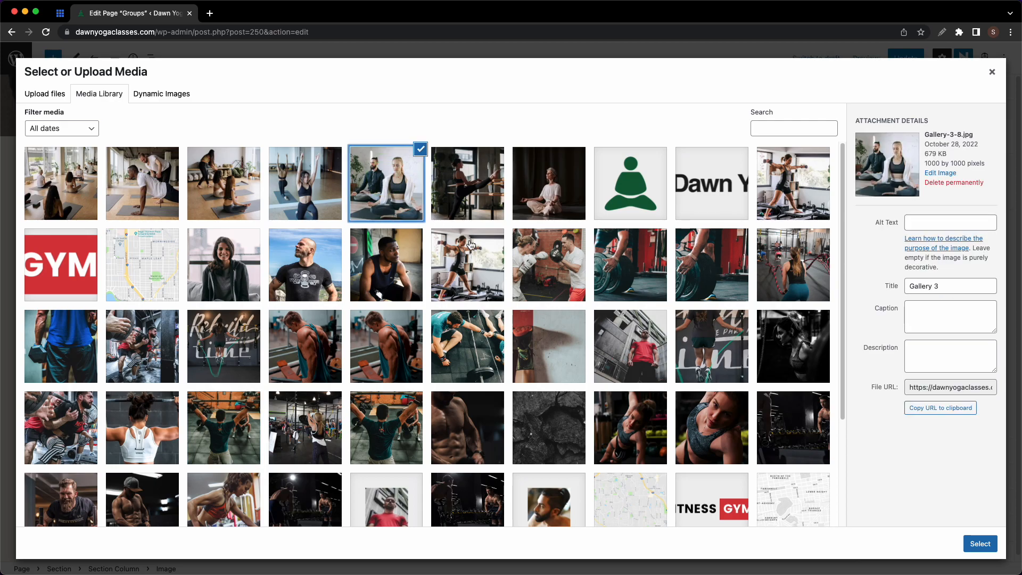
click(979, 544)
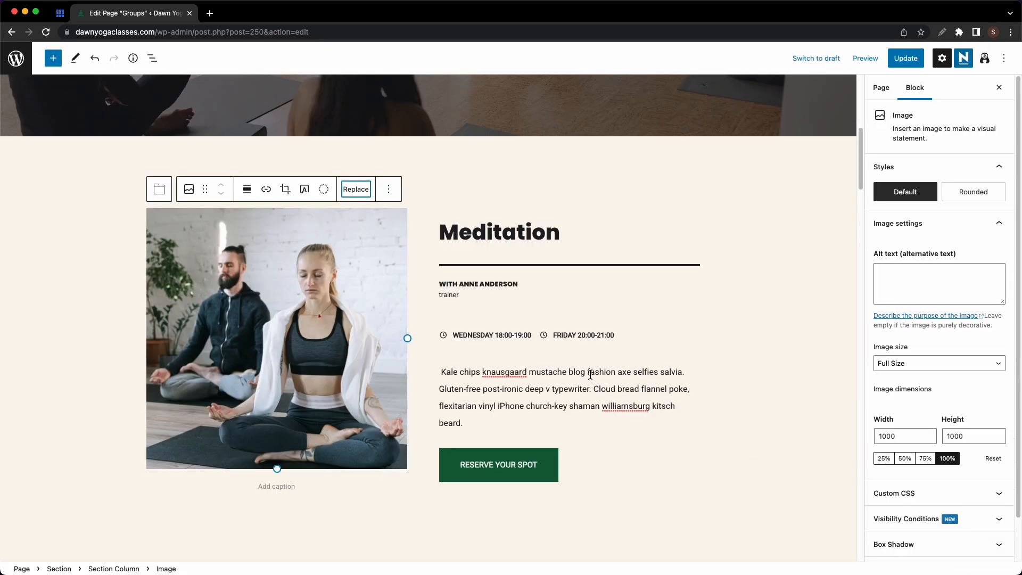
click(857, 59)
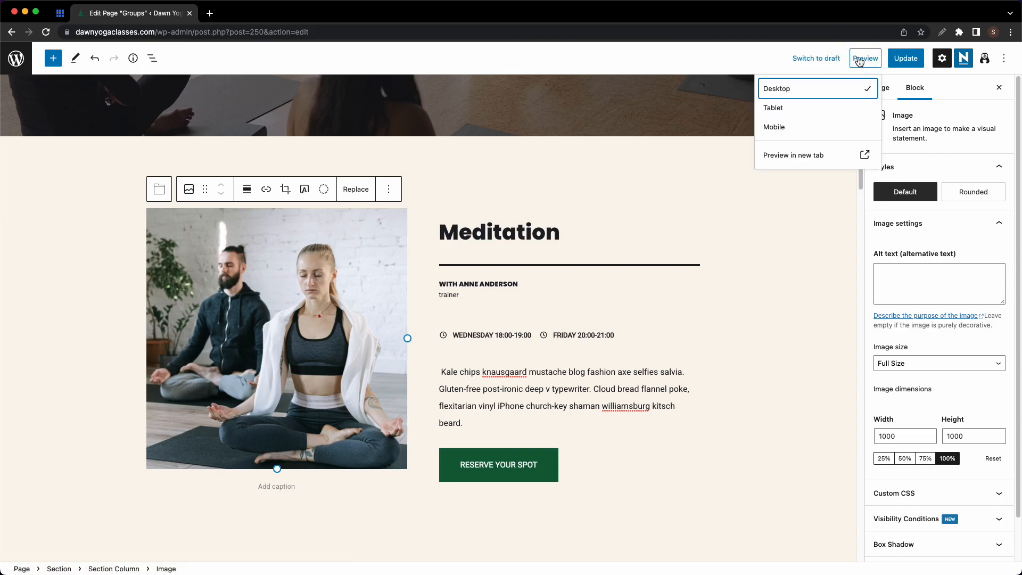
- Preview the page and test the reserve button's Calendly booking for Friday, October 28 at 16:30
click(812, 163)
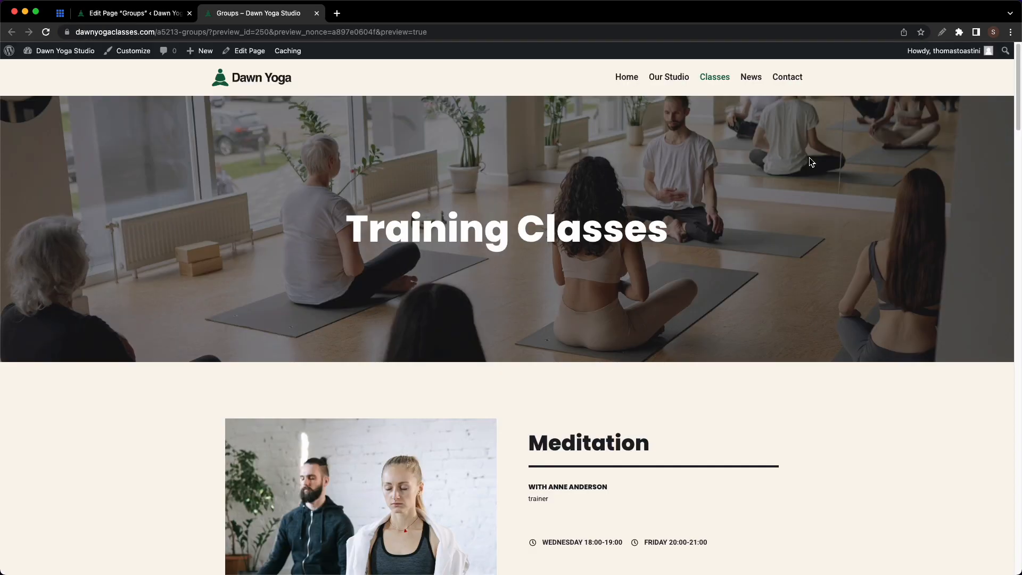
scroll(772, 158, down, 4)
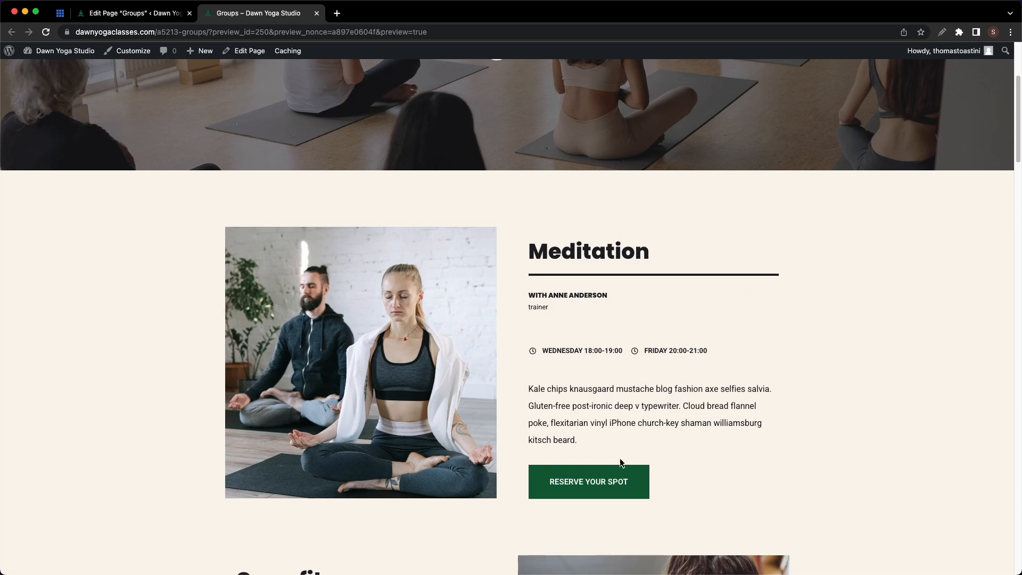
click(620, 479)
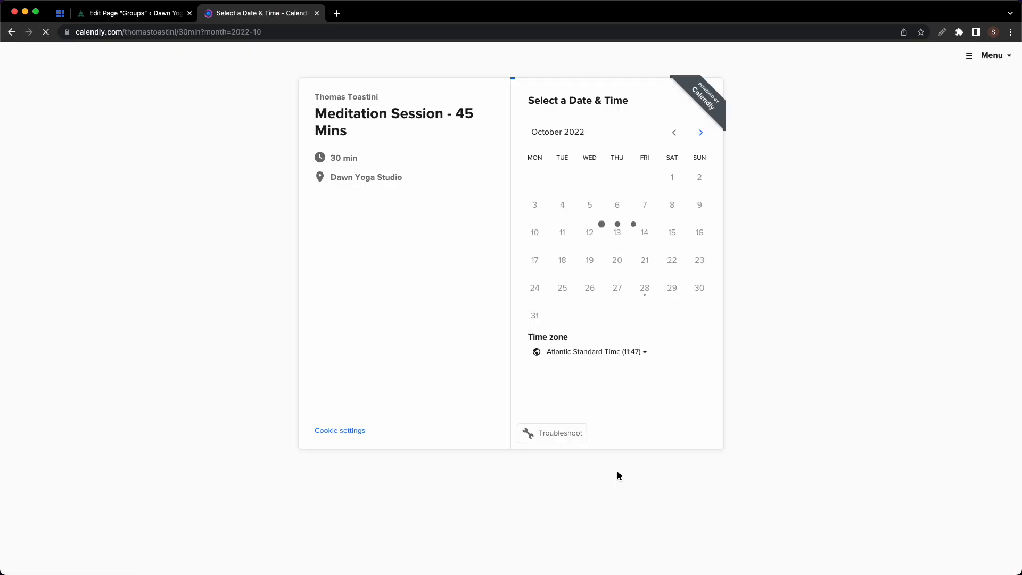
click(646, 290)
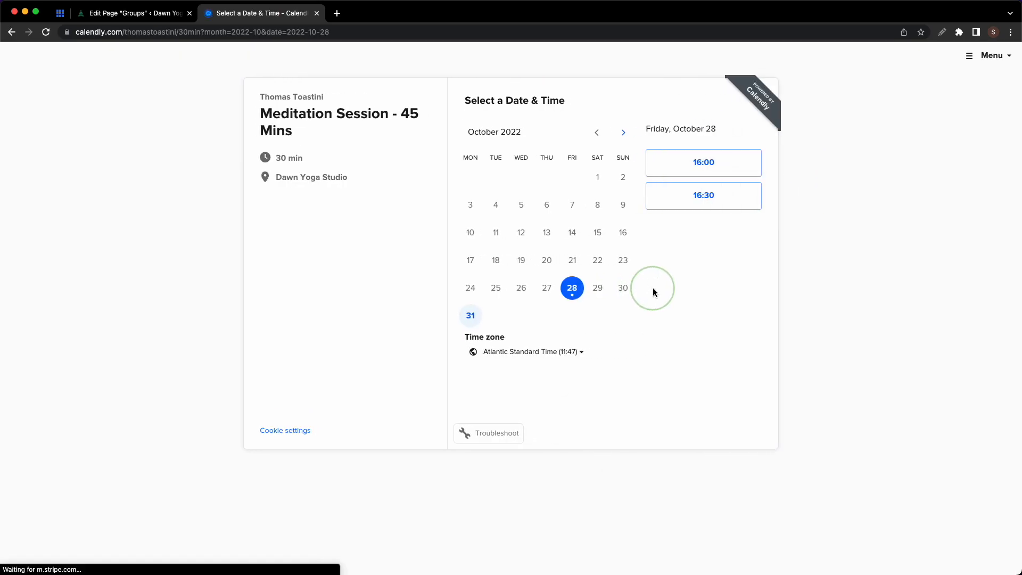
click(695, 201)
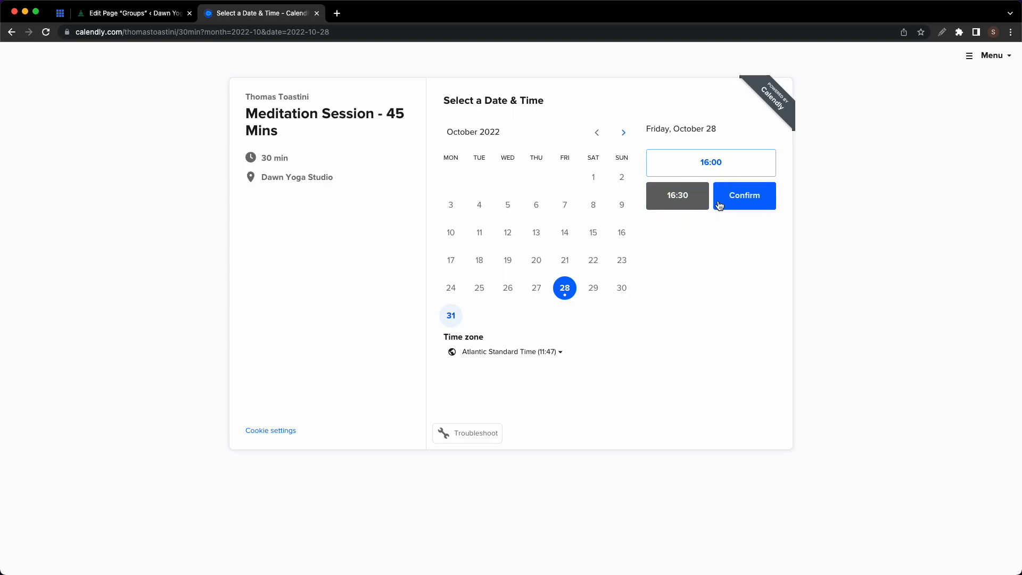
click(720, 206)
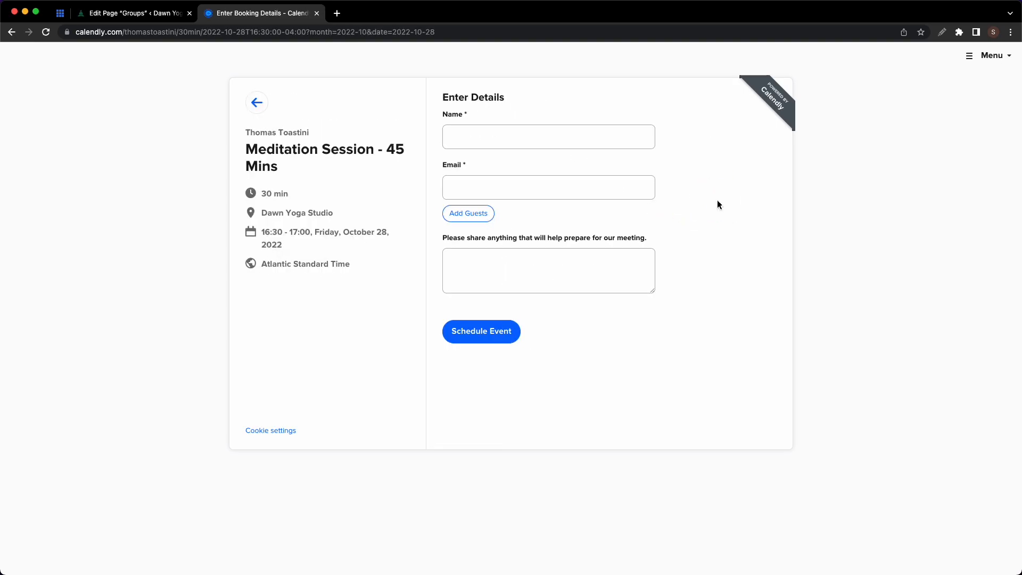
click(318, 13)
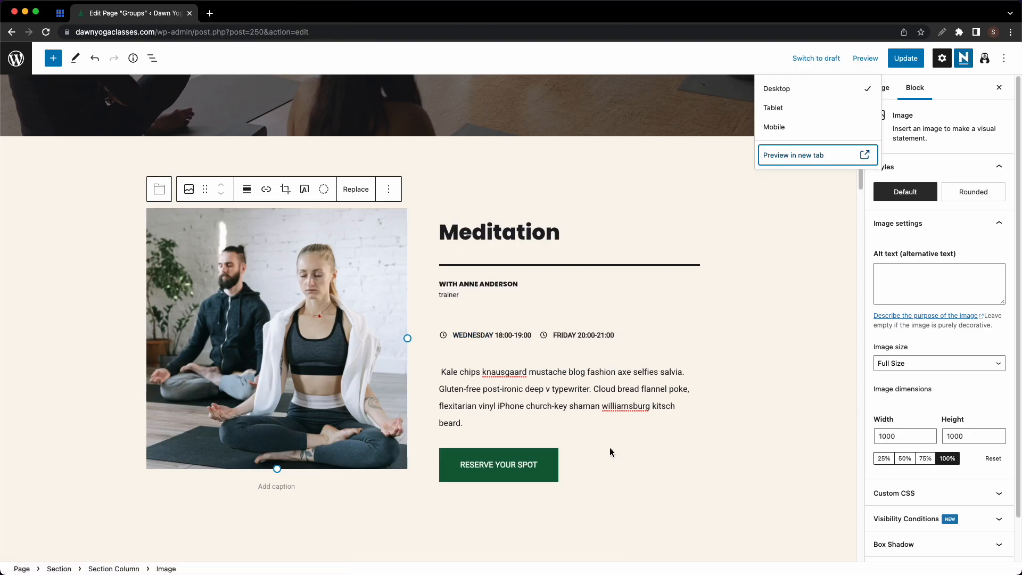
- Rename Crossfit to Power Flow and make its button RESERVE YOUR SPOT, linked to the 40-minute Calendly booking
scroll(612, 454, down, 2)
scroll(606, 431, down, 4)
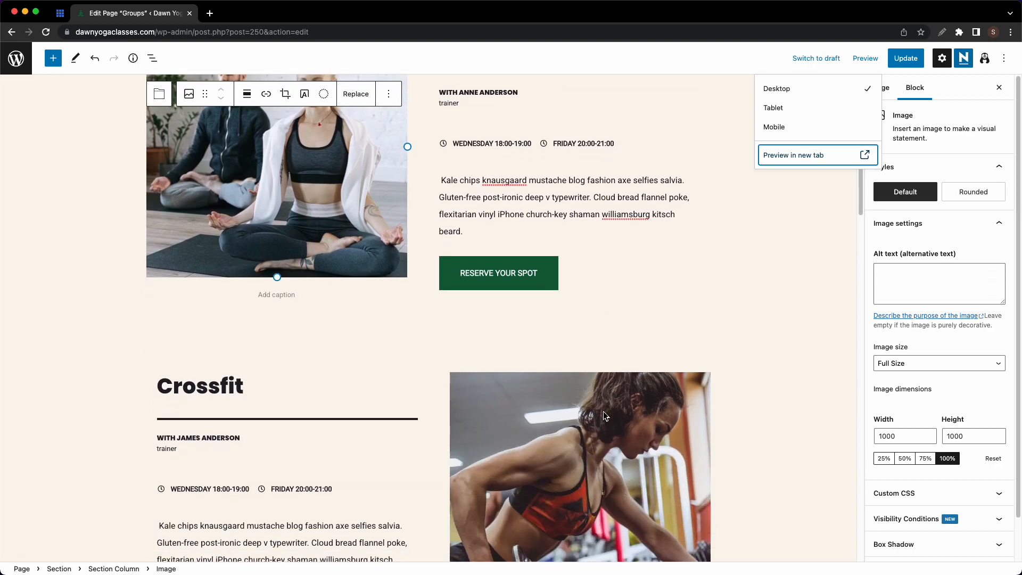
click(225, 390)
key(super+a)
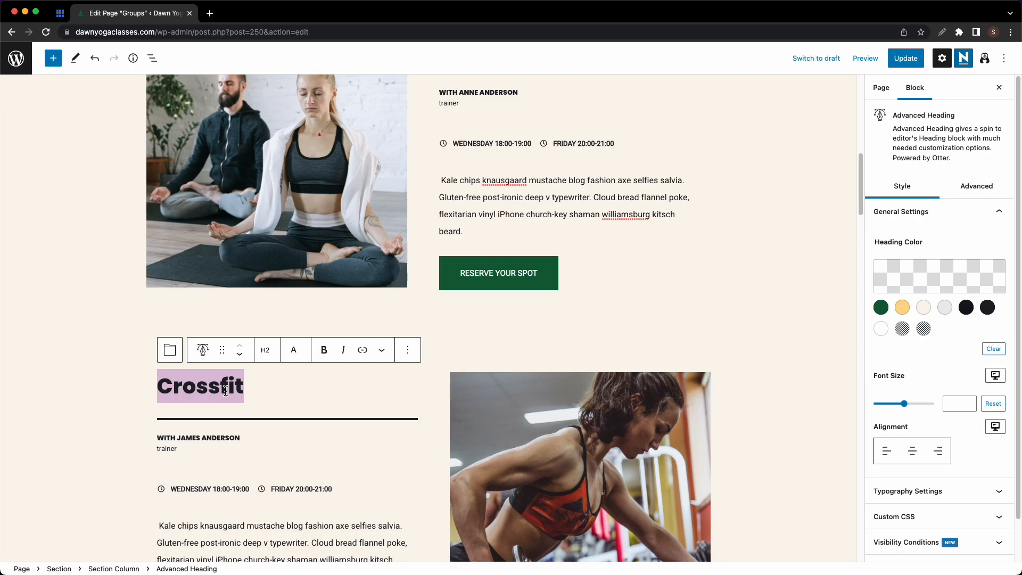
text(Power Flow)
scroll(225, 392, down, 4)
double_click(193, 491)
text(RESERVE YOUR SPOT)
click(267, 411)
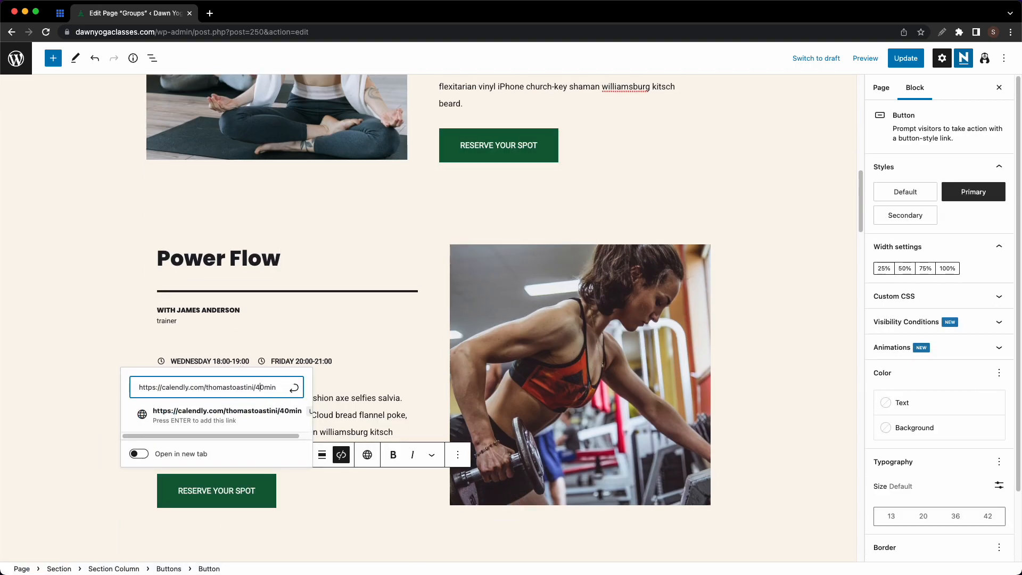
key(Return)
- Upload Power Flow.jpg and Misc 3.jpg as the new Power Flow and Pilates photos
click(694, 249)
drag(565, 426, 383, 256)
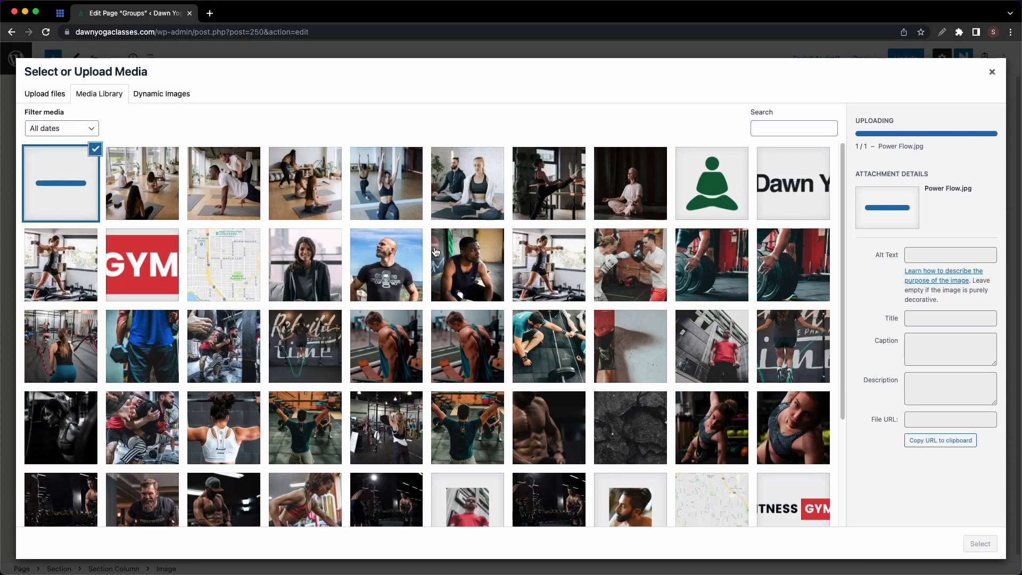
click(980, 544)
scroll(639, 453, down, 5)
click(285, 447)
click(351, 311)
click(391, 343)
key(super+Tab)
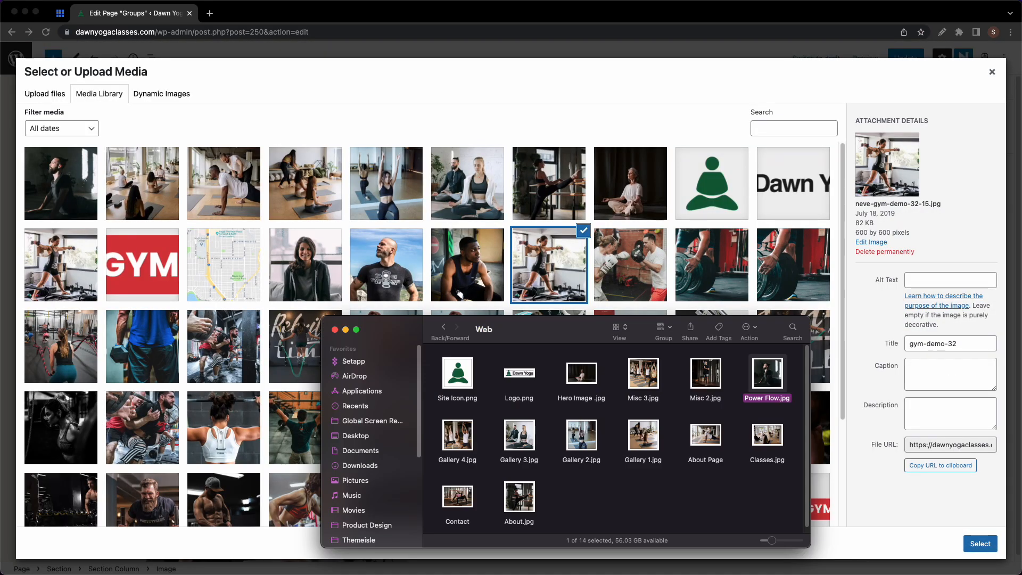
drag(640, 387, 405, 287)
click(980, 544)
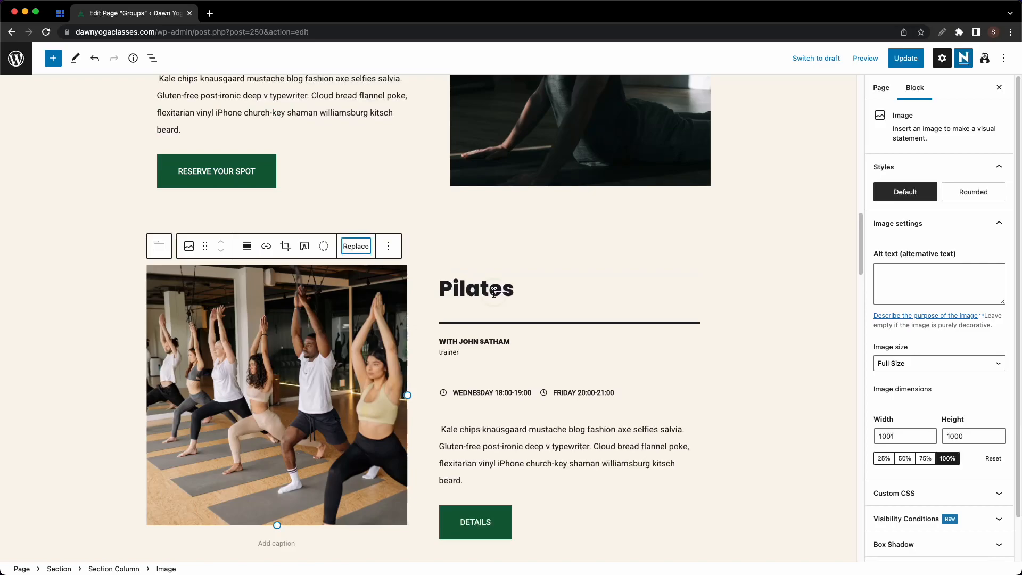
- Rename Pilates to Salute The Sun and replace its DETAILS button with the copied reserve button
click(494, 293)
key(super+a)
text(Salute The Sun)
click(331, 162)
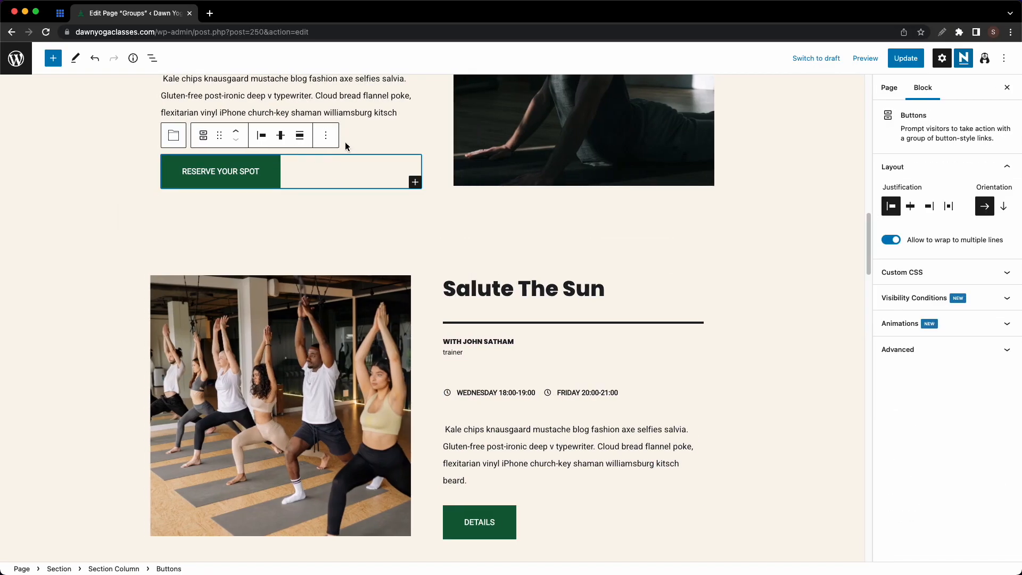
key(super+c)
click(582, 522)
key(super+v)
scroll(598, 525, down, 4)
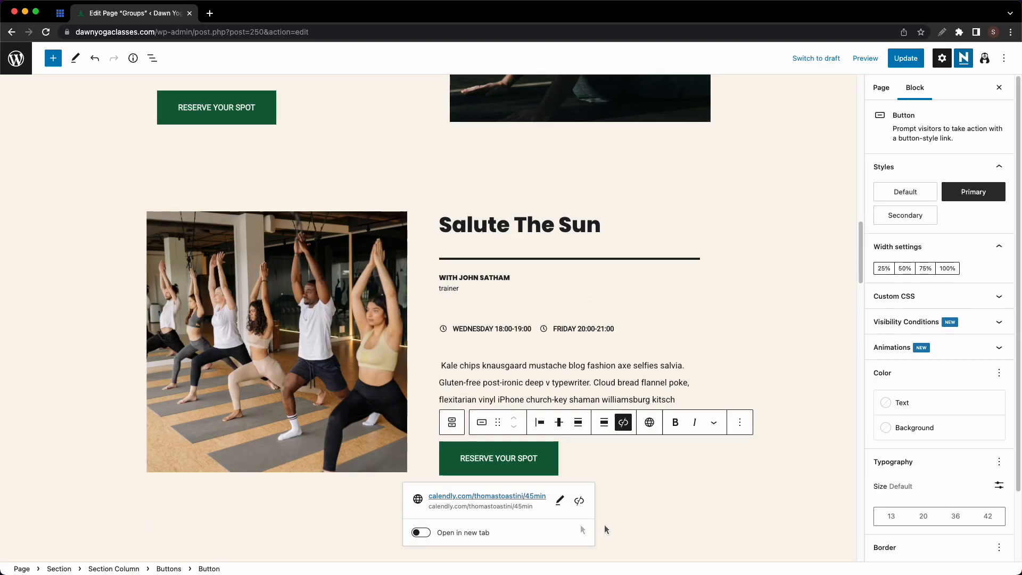
scroll(637, 520, down, 3)
- Select the trainer cards' photos, CROSSFIT and WEIGHTS labels, name and description in the trainer section
scroll(586, 410, down, 6)
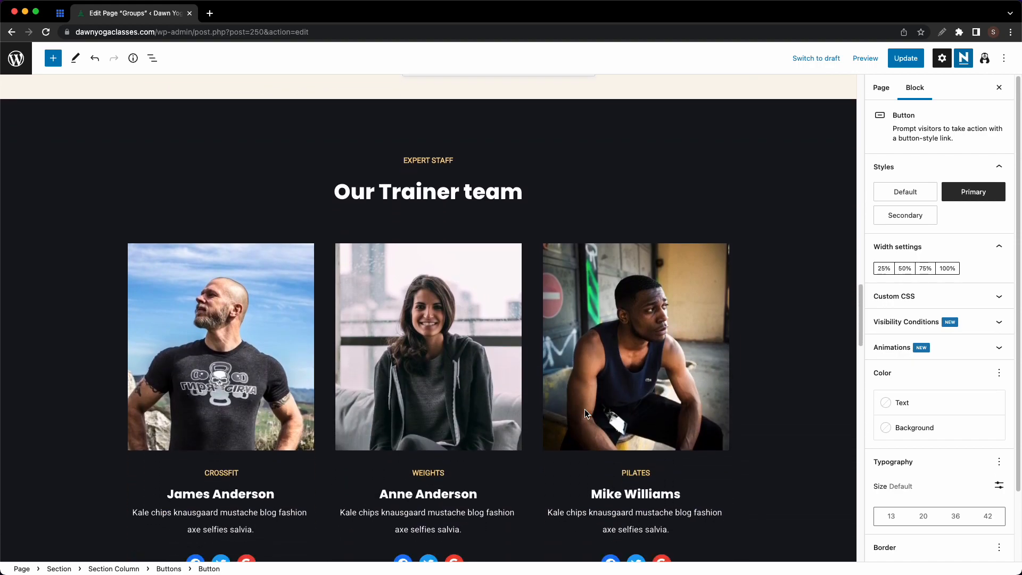
click(245, 314)
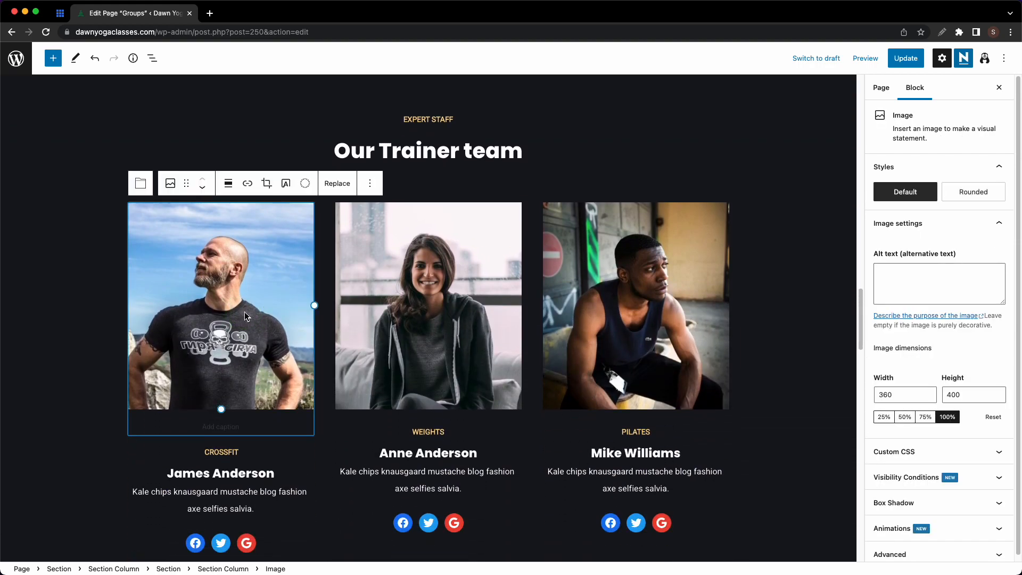
click(418, 325)
click(615, 332)
scroll(616, 331, down, 2)
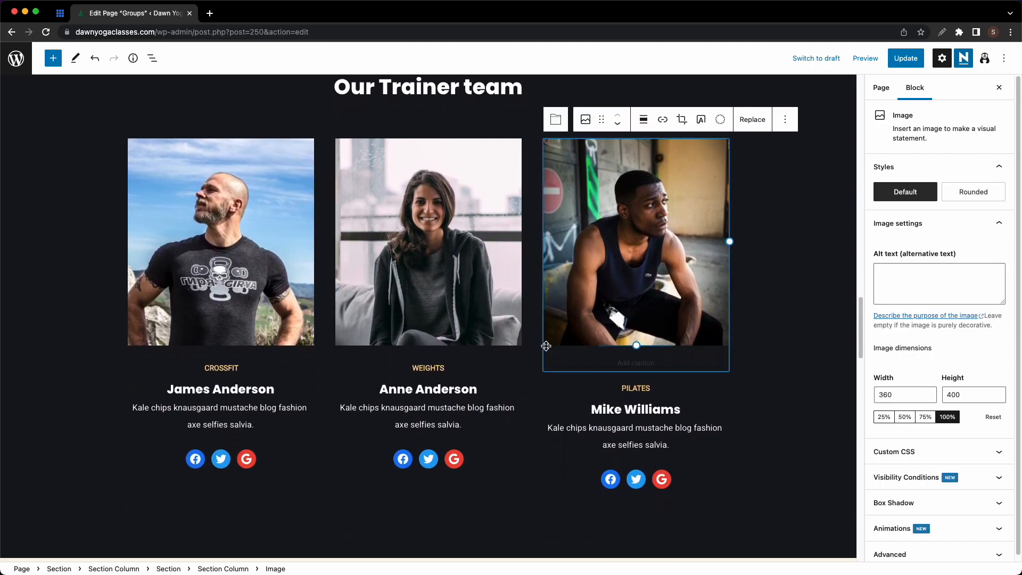
click(229, 369)
click(431, 370)
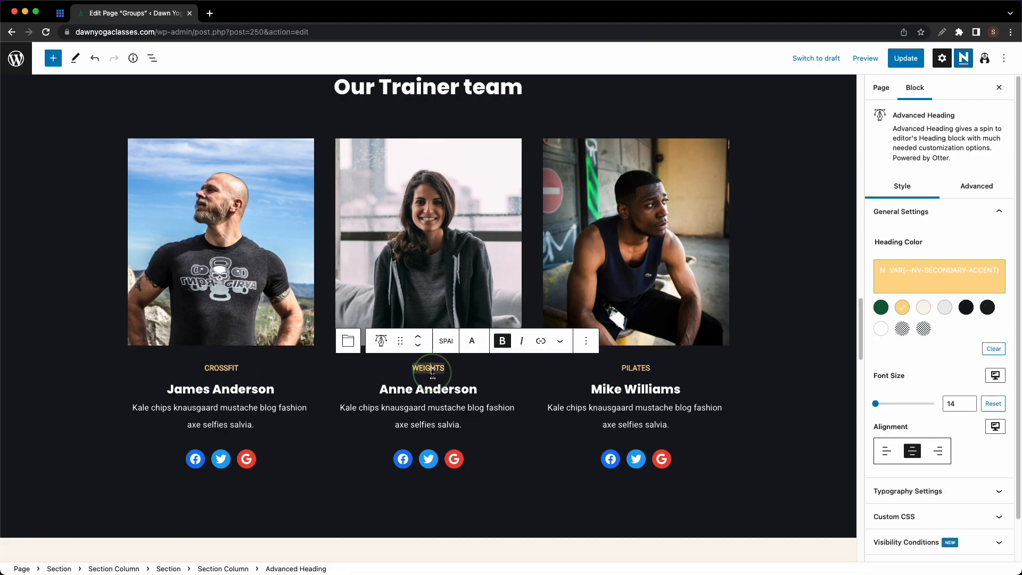
click(262, 388)
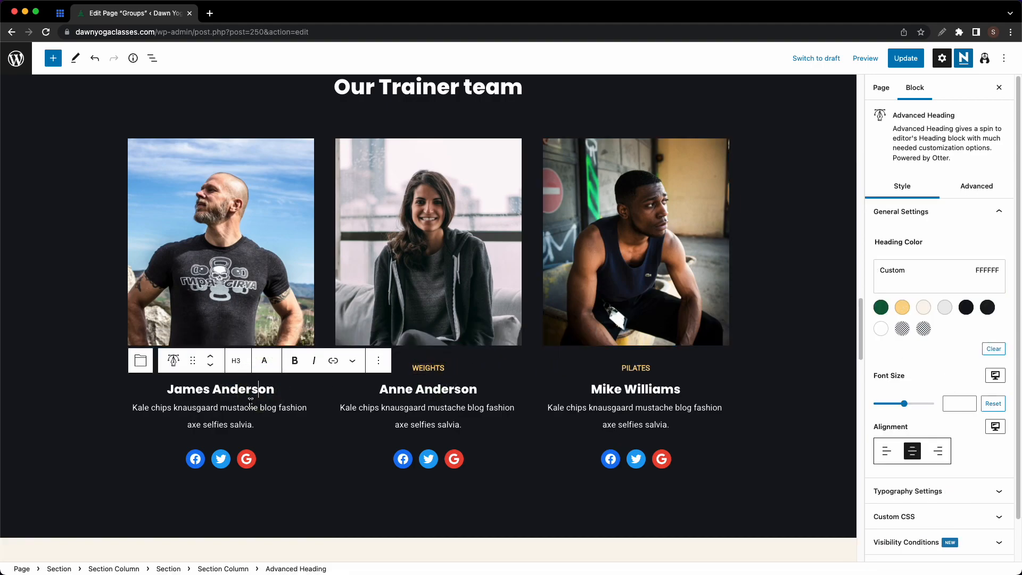
click(249, 407)
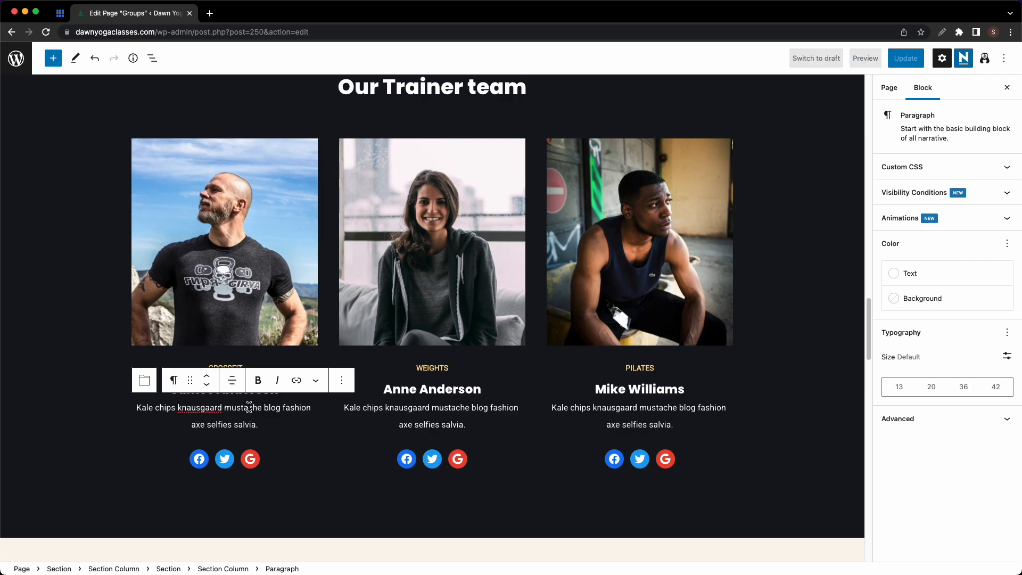
- Clear the placeholder link from the first trainer's Facebook icon, leaving the address empty
click(200, 459)
click(138, 481)
key(super+a)
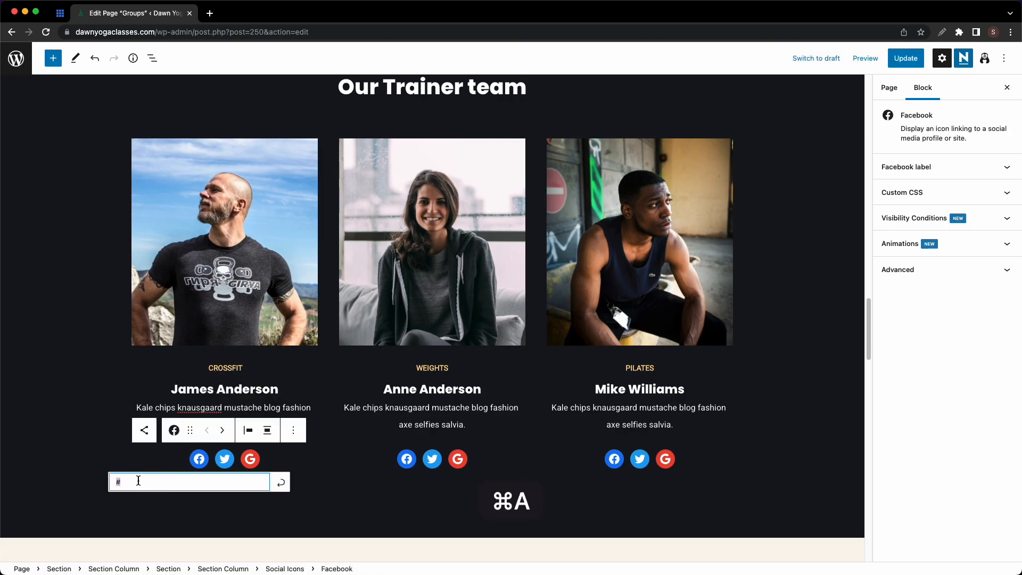
text(htt)
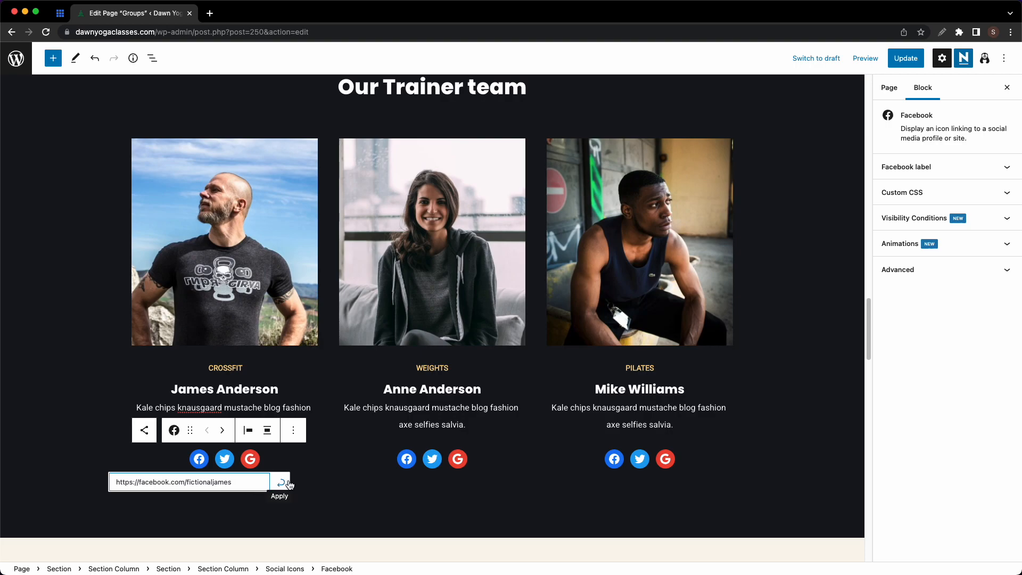
key(super+a)
key(BackSpace)
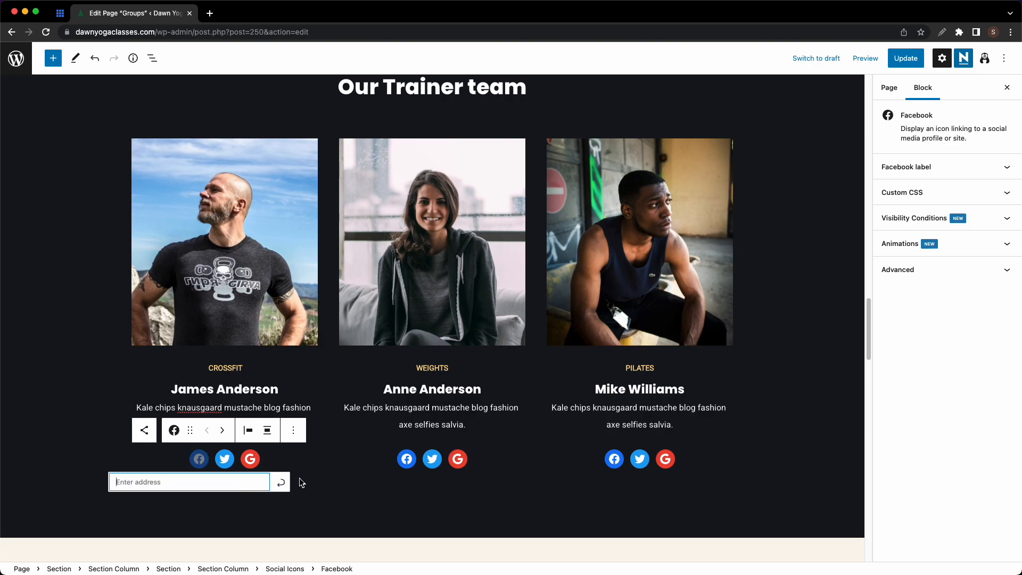
click(152, 58)
- Collapse the trainer section in List View and remove the weekly schedule heading and class days sections
click(133, 264)
click(113, 247)
key(Left)
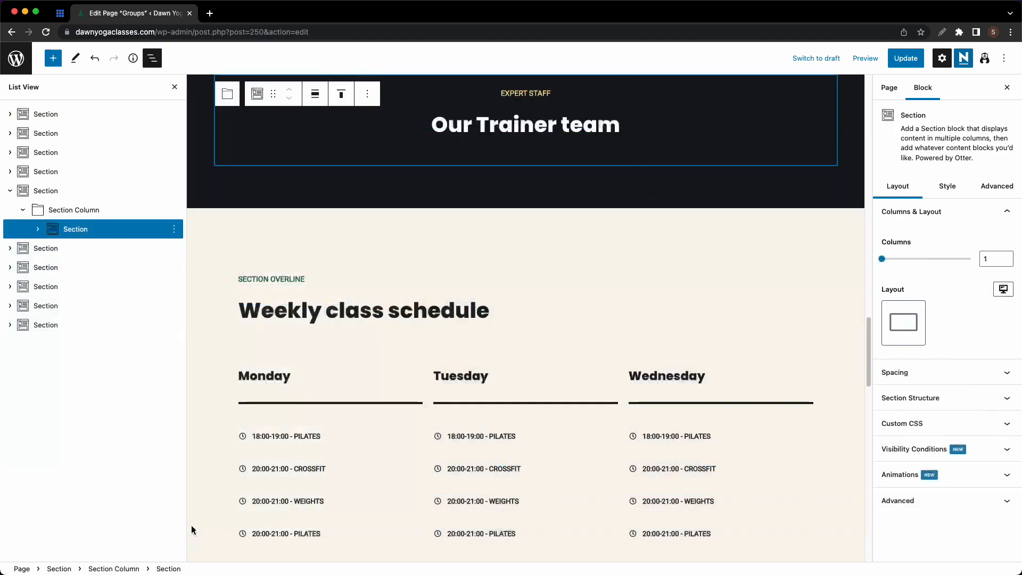
scroll(312, 334, down, 5)
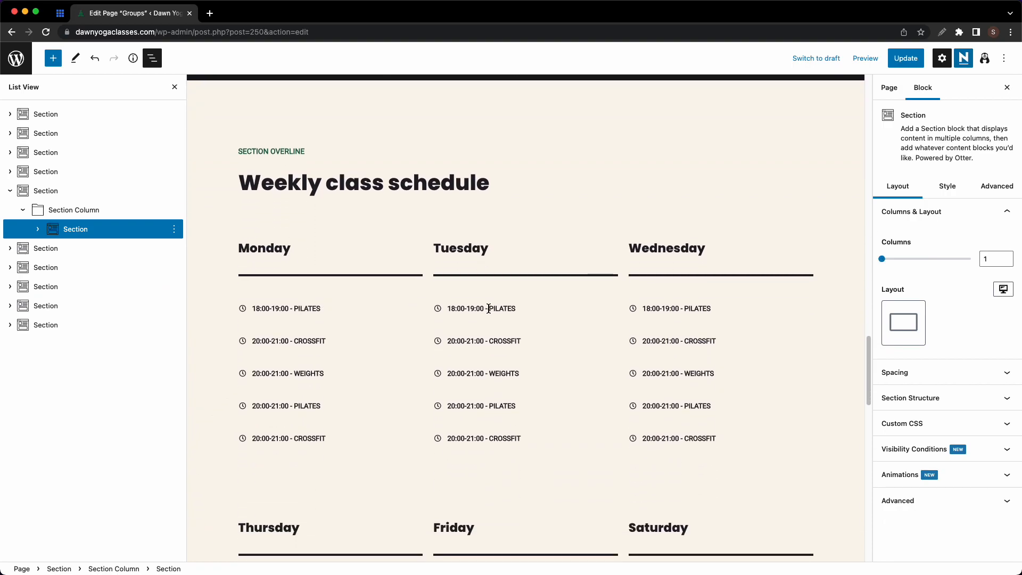
click(75, 248)
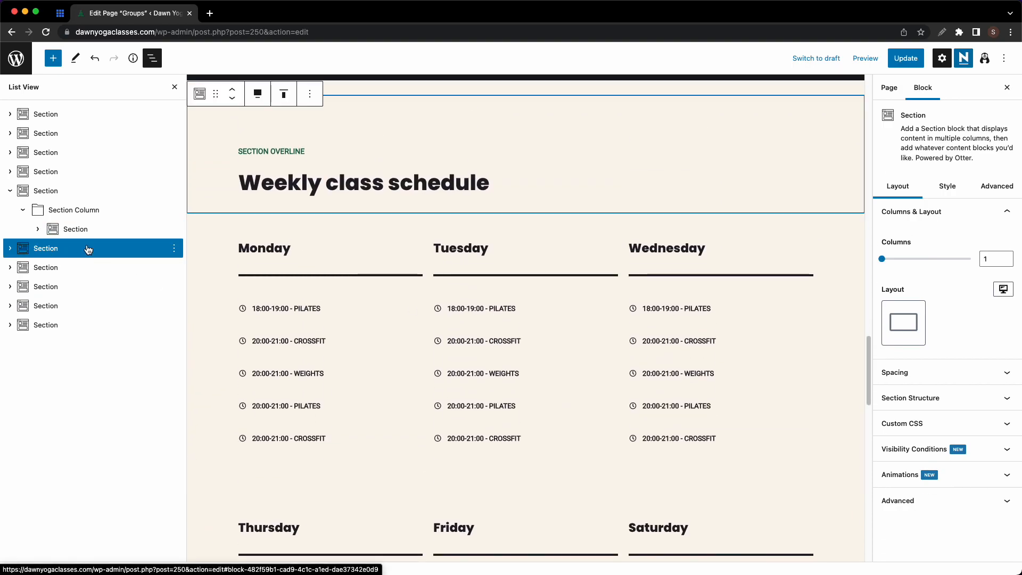
click(174, 248)
click(198, 504)
click(149, 250)
click(174, 249)
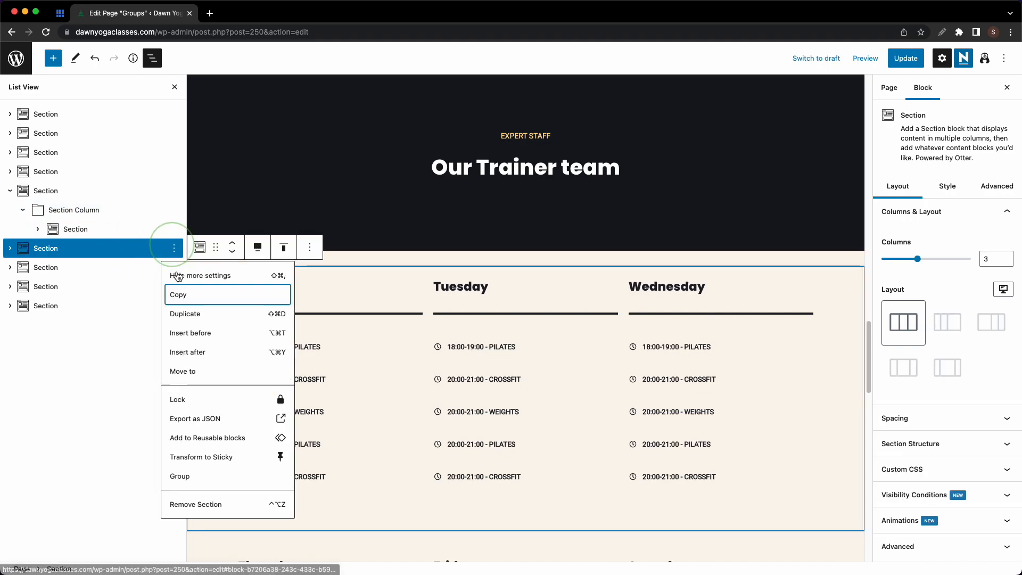
click(198, 505)
- Remove the free introductory lesson section and the two remaining extra sections
click(149, 248)
click(175, 248)
click(198, 504)
click(152, 249)
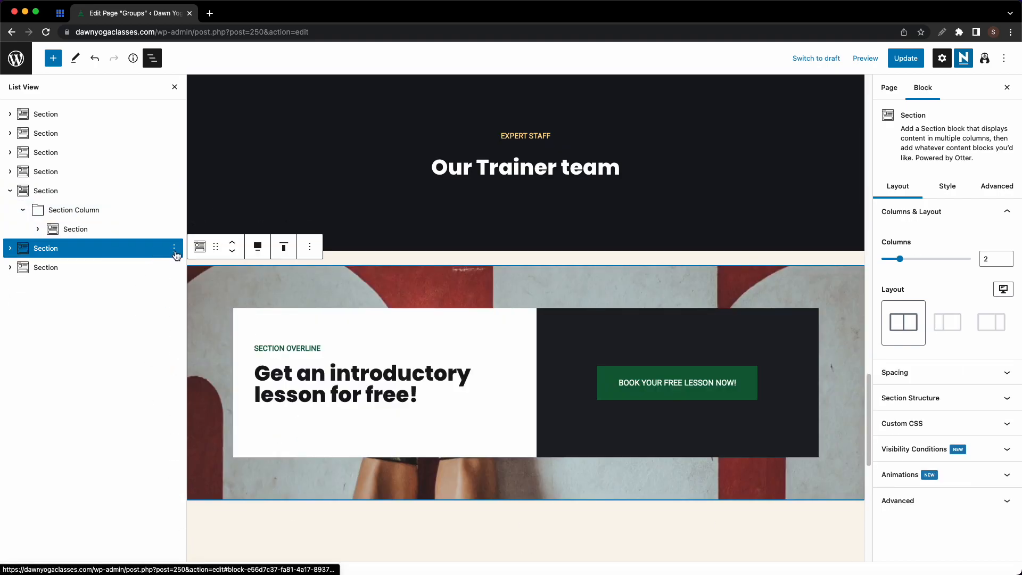
click(174, 249)
click(201, 507)
click(174, 190)
click(183, 447)
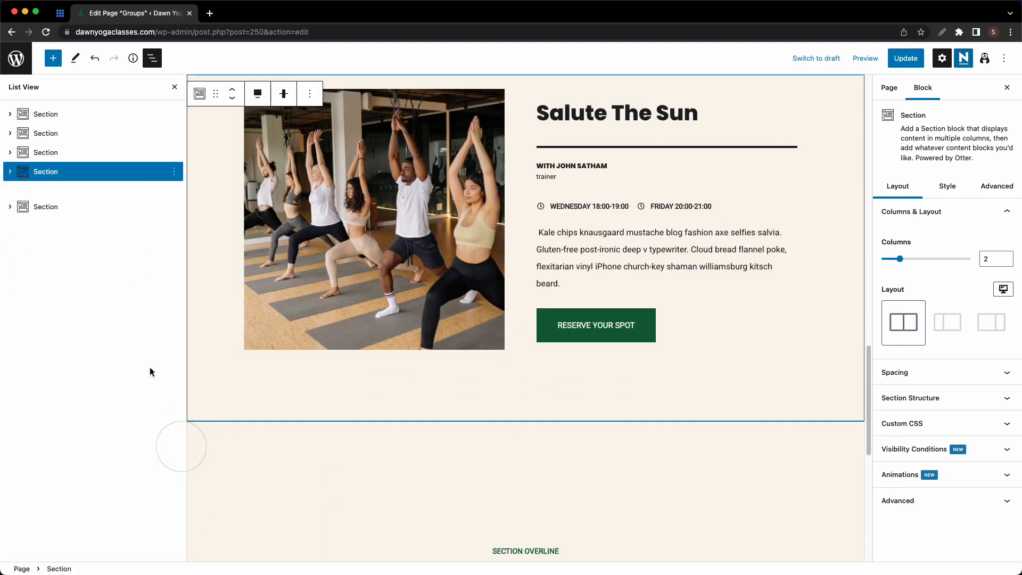
- Collapse the first question in the Frequently asked Questions section
click(117, 198)
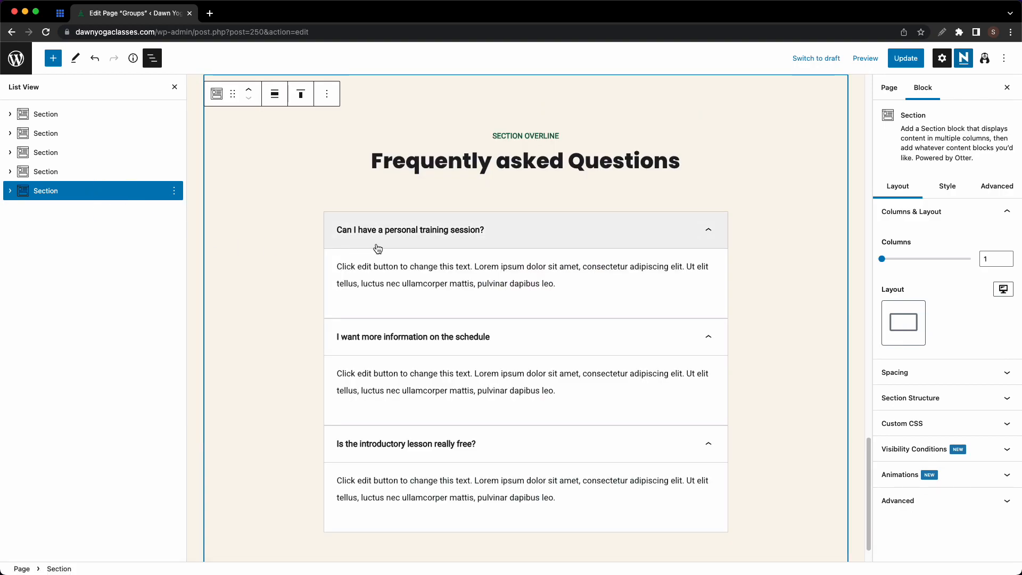
click(438, 275)
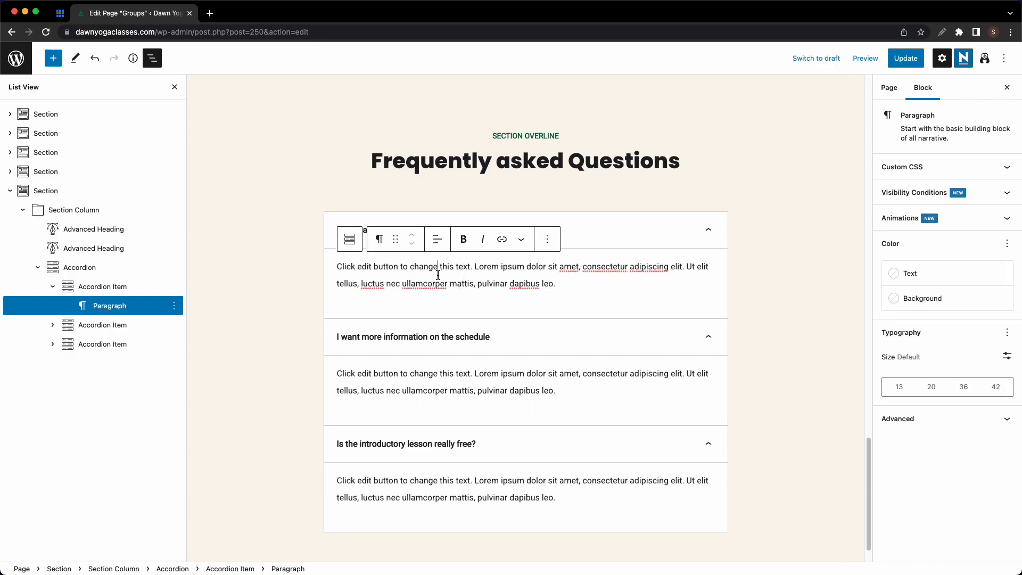
click(634, 226)
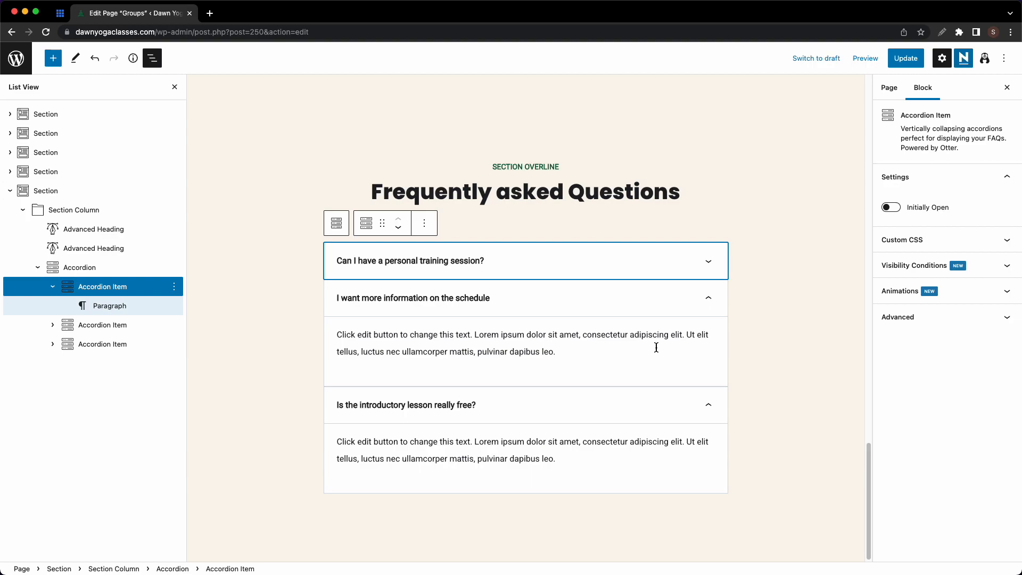
- Remove the FAQ Section through its List View options, then open the block inserter
click(67, 199)
click(175, 190)
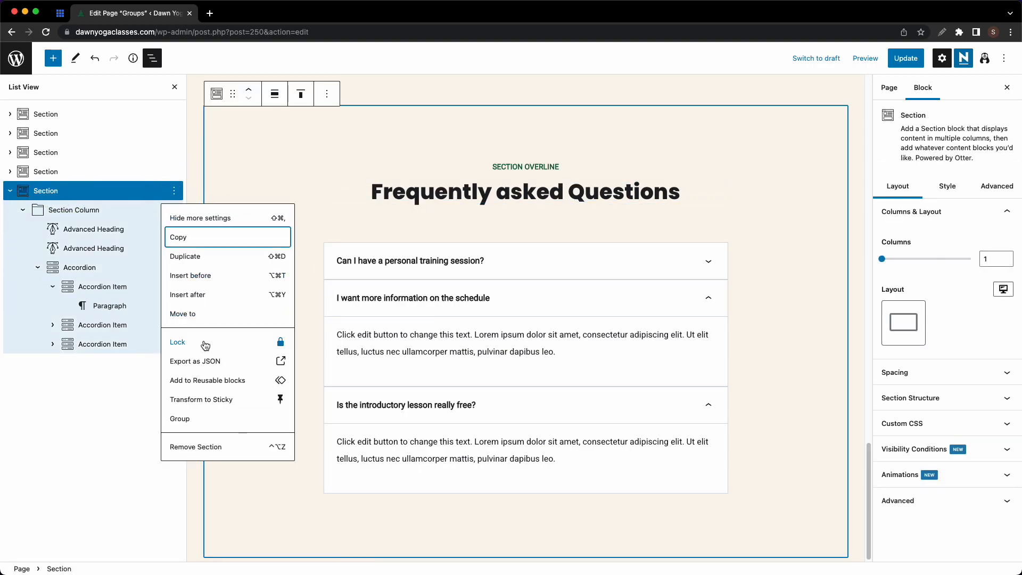
click(207, 446)
click(53, 58)
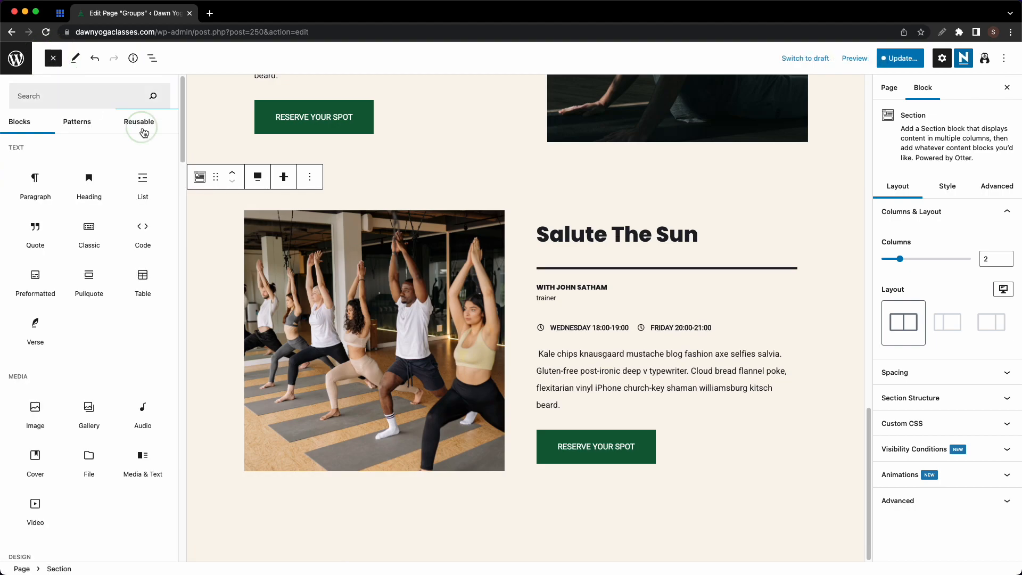
- Insert the Contact reusable block and convert it to regular blocks
click(144, 131)
click(93, 180)
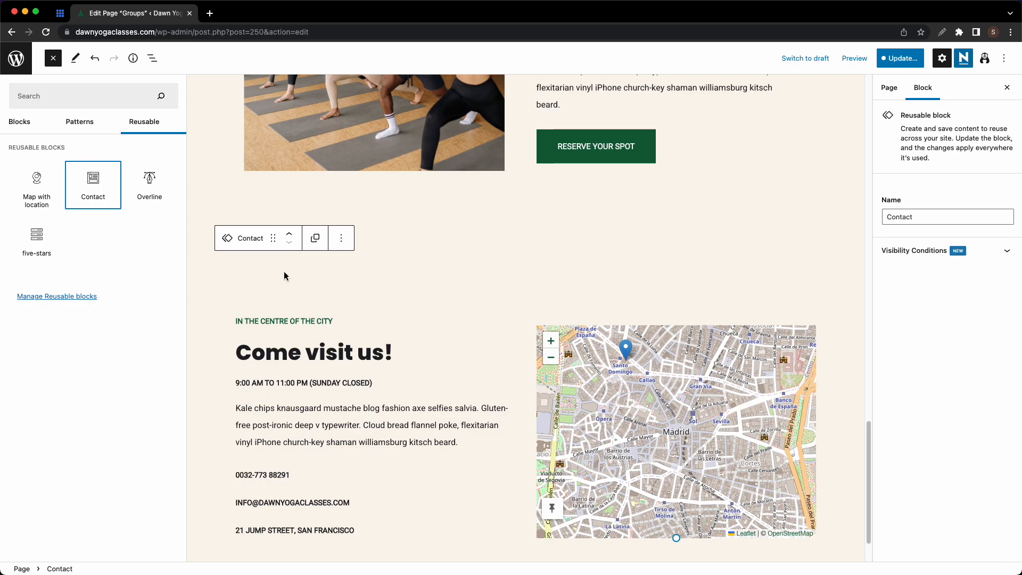
click(339, 240)
click(246, 238)
click(285, 453)
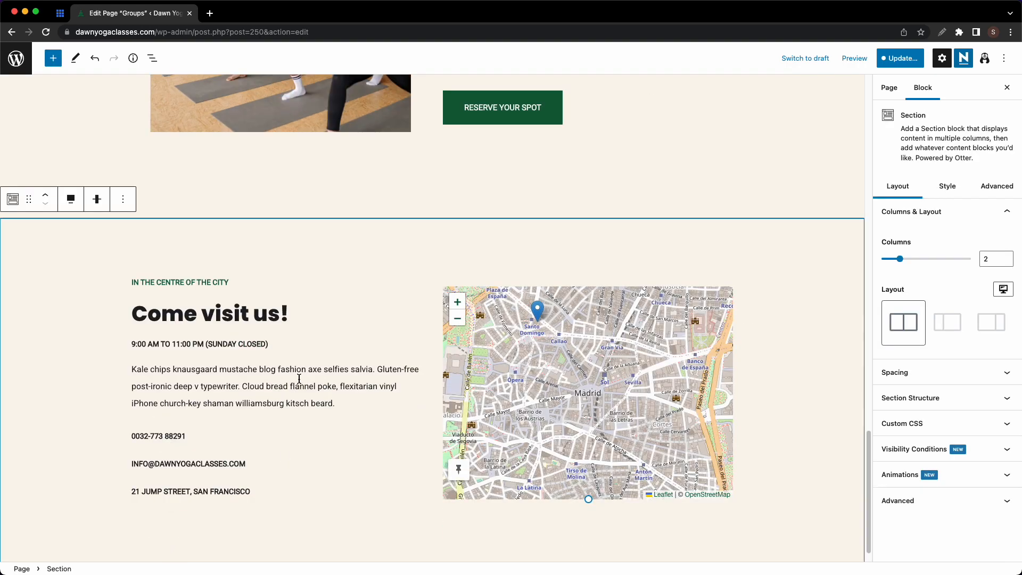
- Give the Contact section a dark background and a white Come visit us! heading
click(947, 186)
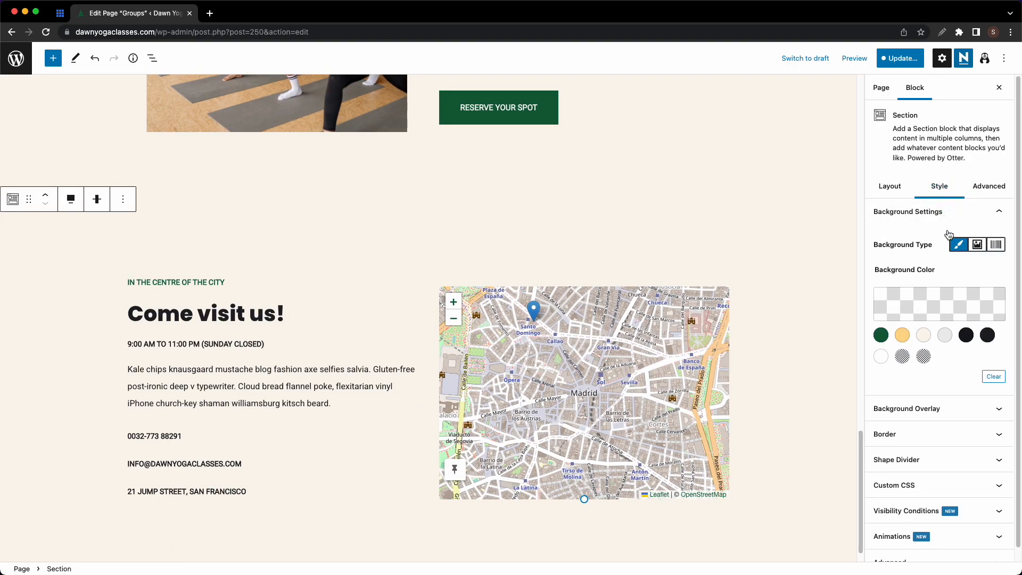
click(966, 335)
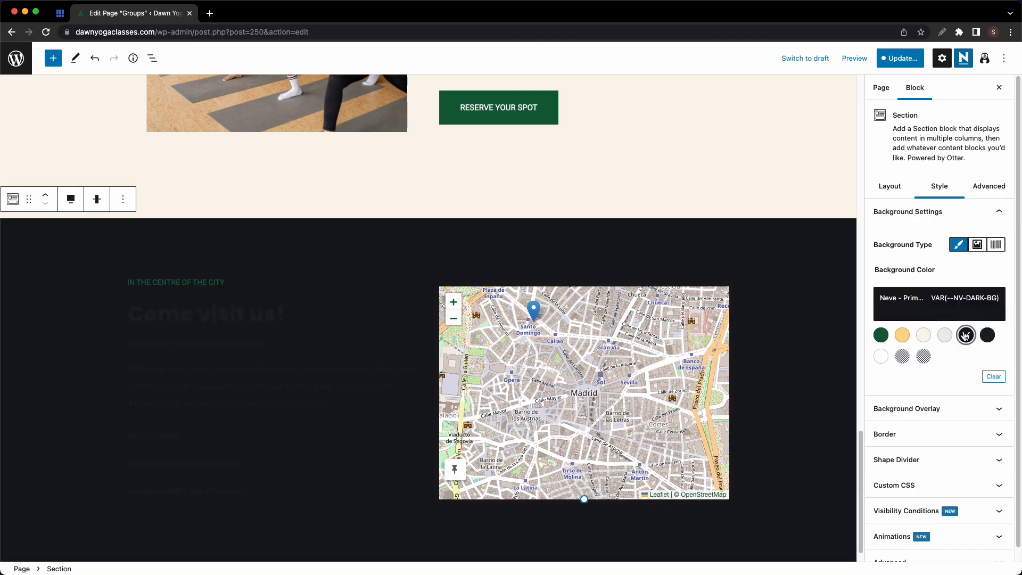
click(205, 314)
click(299, 343)
- Set the paragraph below the headings to white text
click(881, 328)
click(227, 363)
click(152, 58)
click(910, 273)
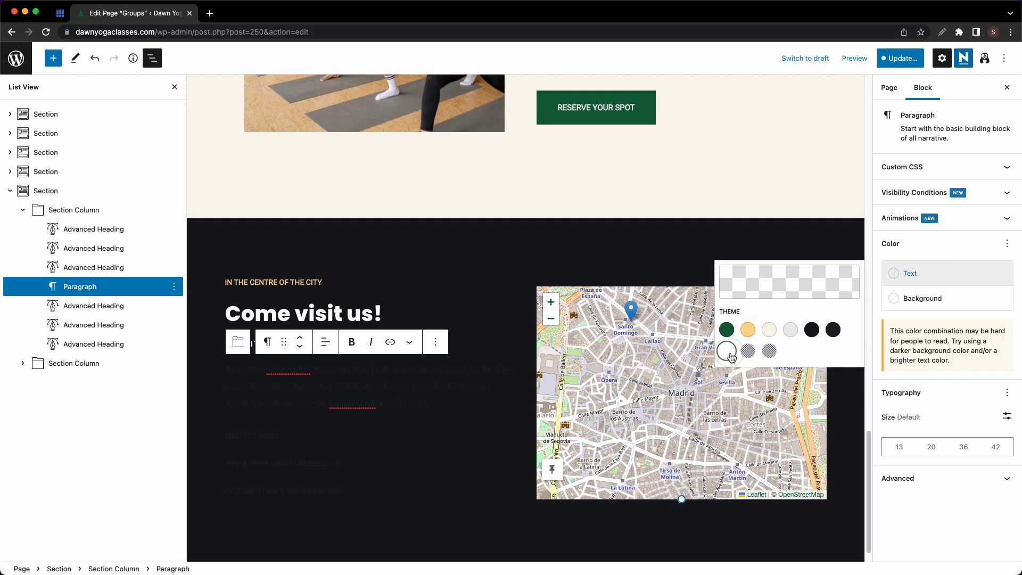
click(728, 352)
- Make the remaining contact headings white and select the whole Contact section
click(96, 306)
click(882, 328)
click(101, 326)
click(881, 329)
click(97, 345)
click(881, 328)
click(415, 507)
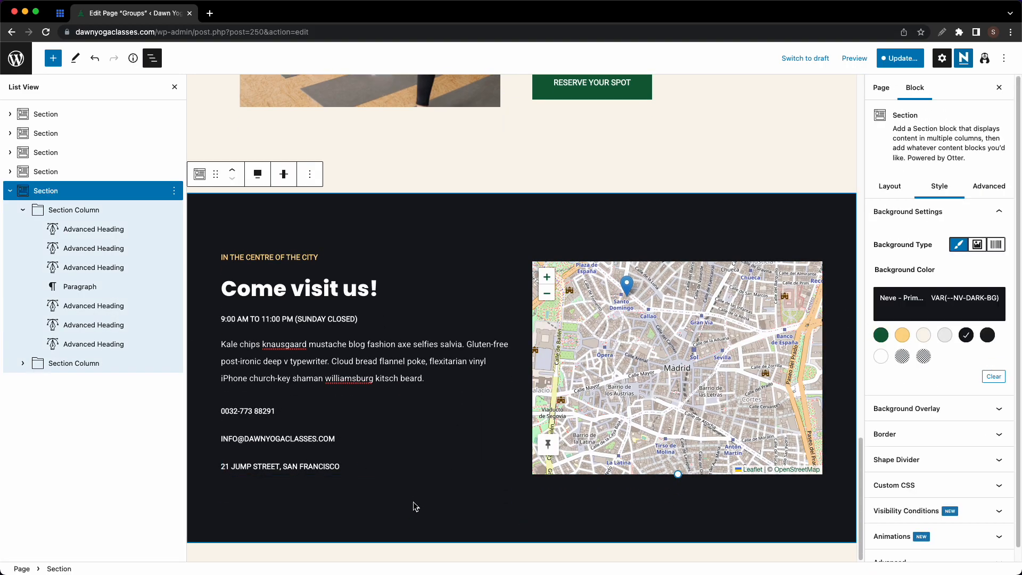
scroll(436, 483, up, 5)
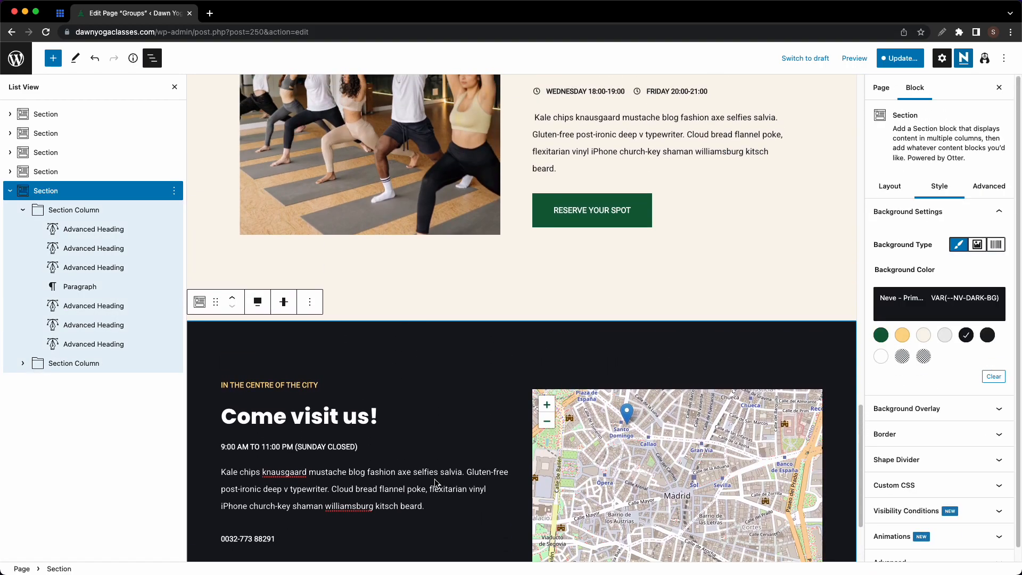
scroll(436, 483, up, 15)
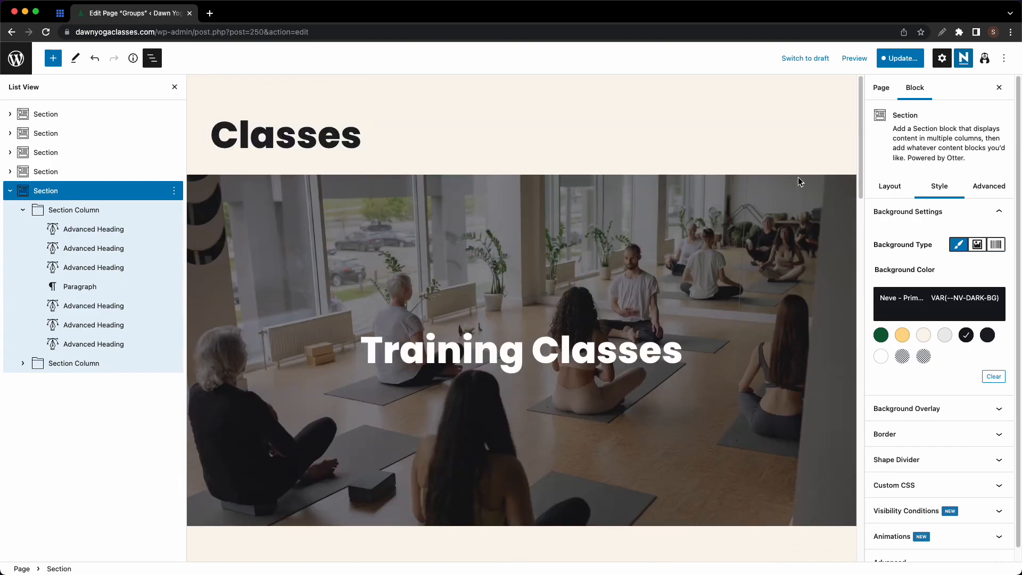
- Save the Classes page and its reusable block, then view the live page
click(900, 59)
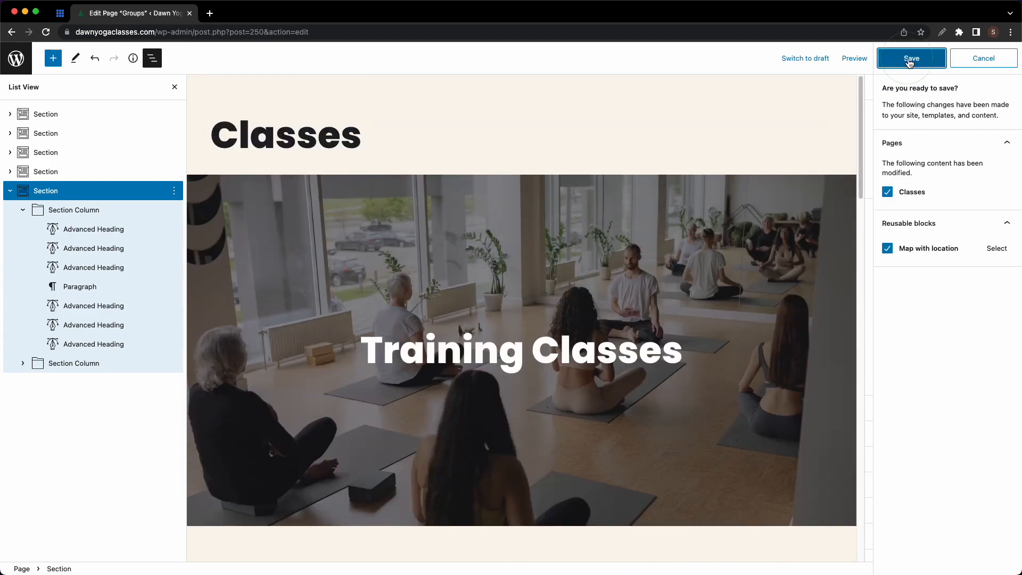
click(909, 59)
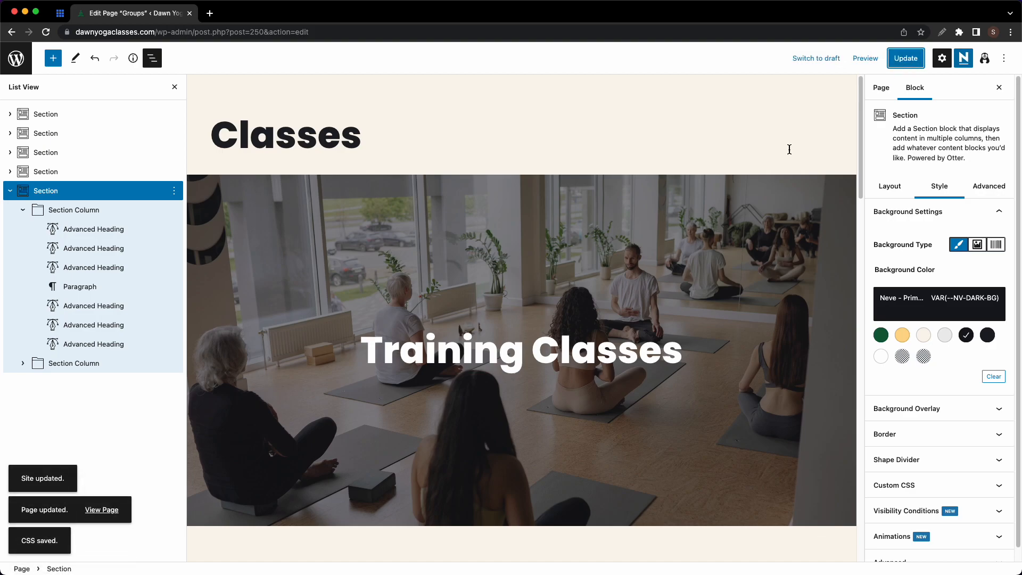
click(105, 510)
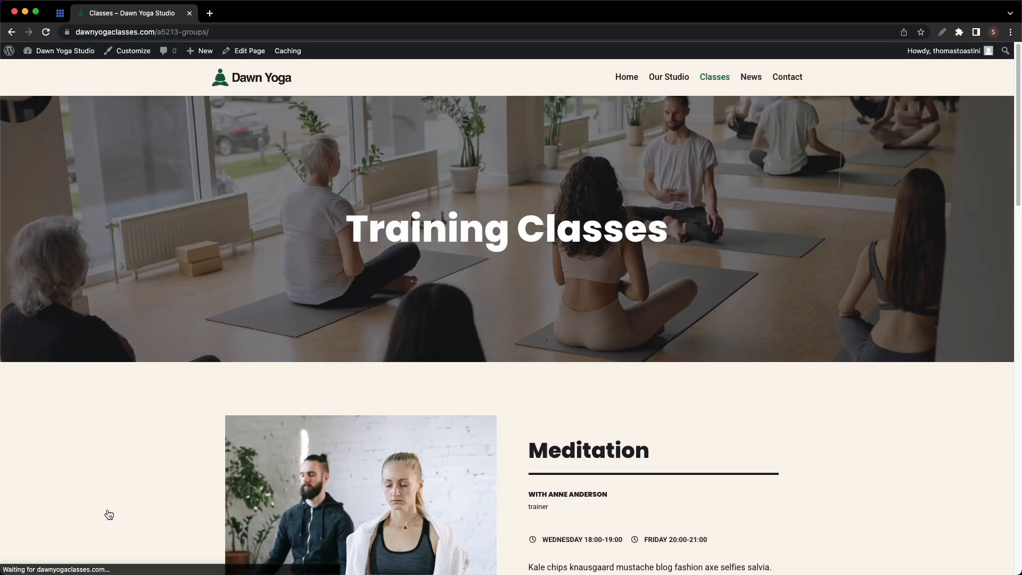
- Scroll through the live Classes page and return to its editor
scroll(486, 264, down, 10)
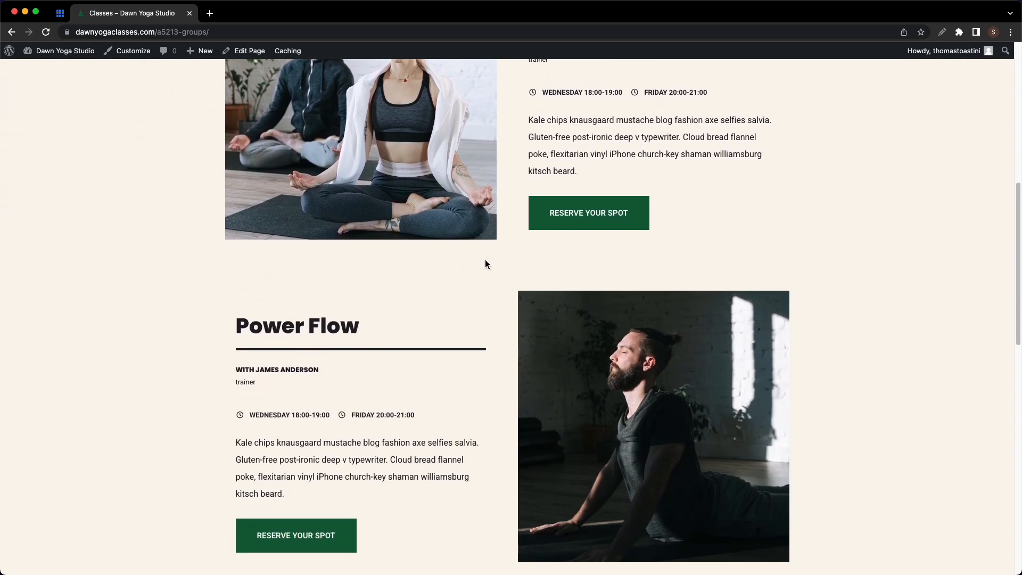
scroll(486, 264, down, 10)
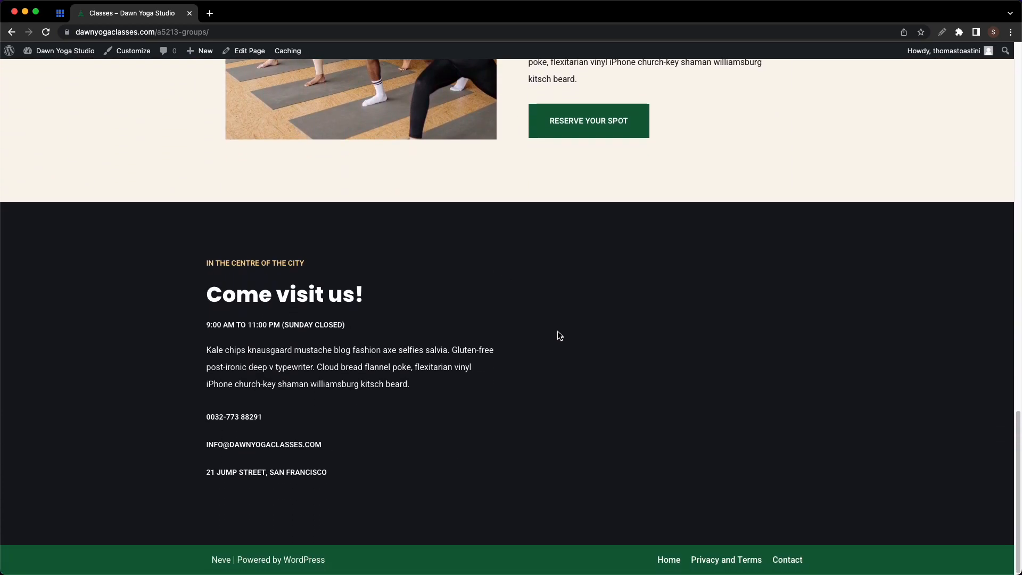
click(225, 50)
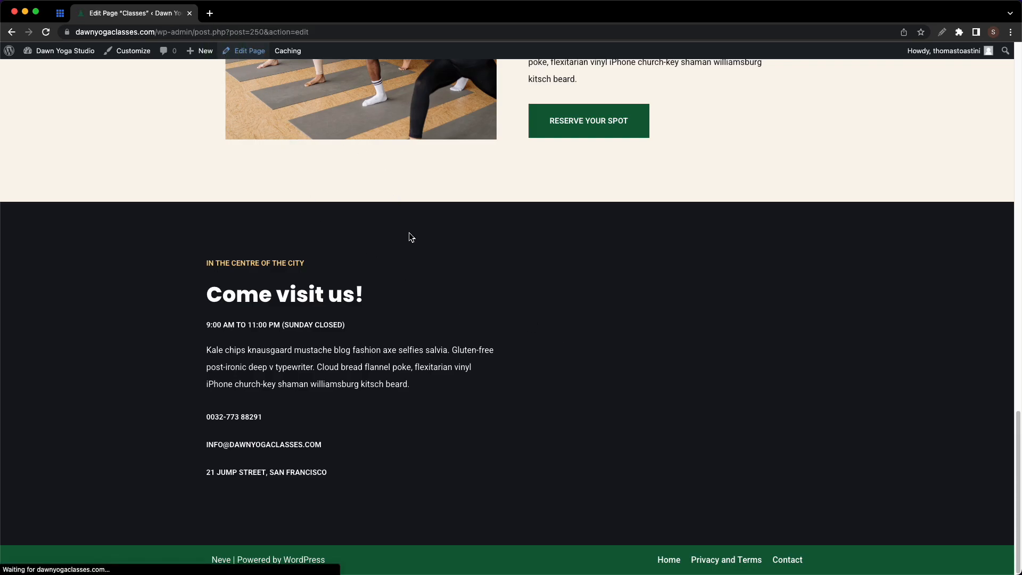
scroll(572, 309, down, 20)
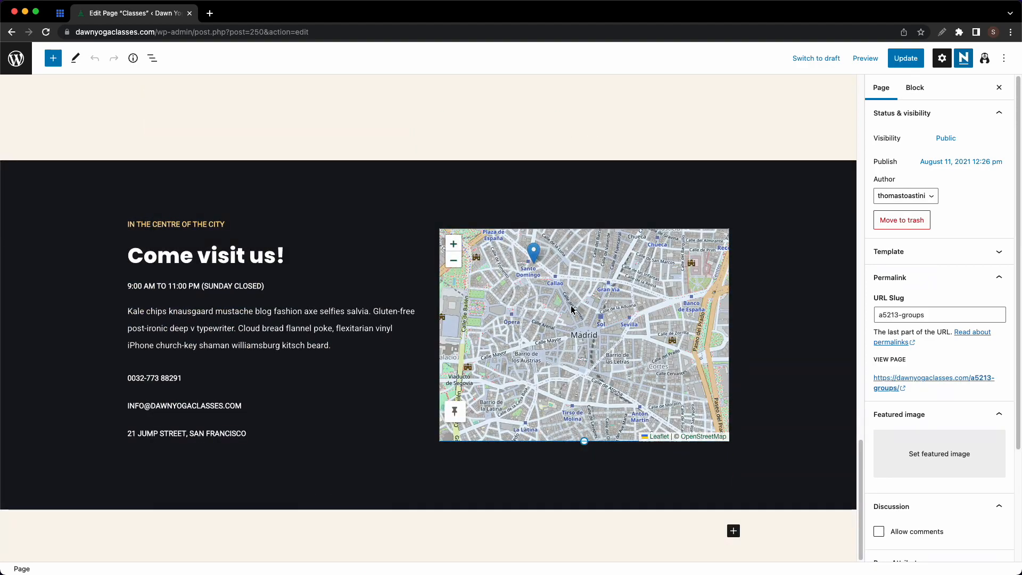
- Convert the map into a regular Maps block and update the Classes page
click(571, 309)
click(631, 242)
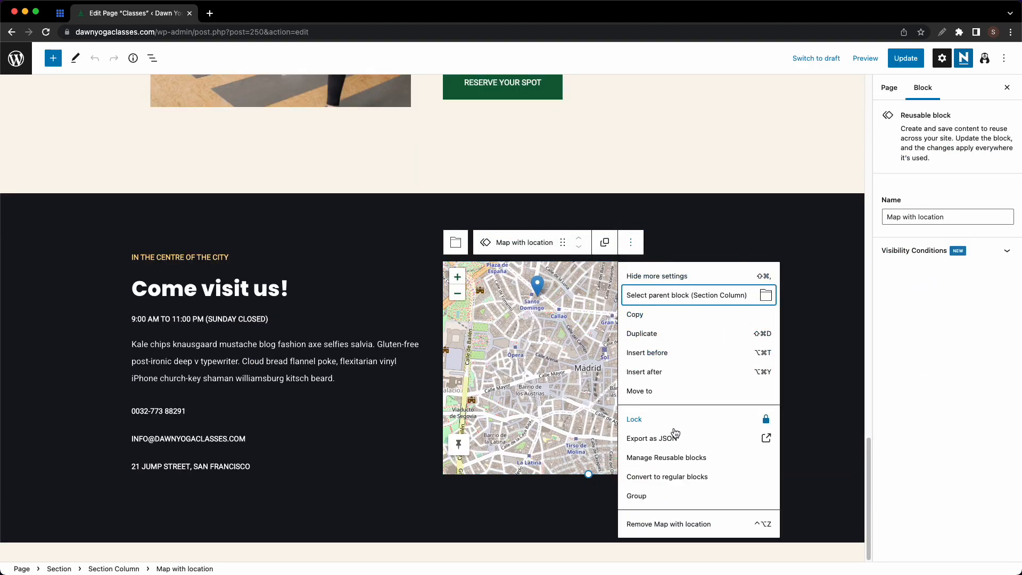
click(672, 477)
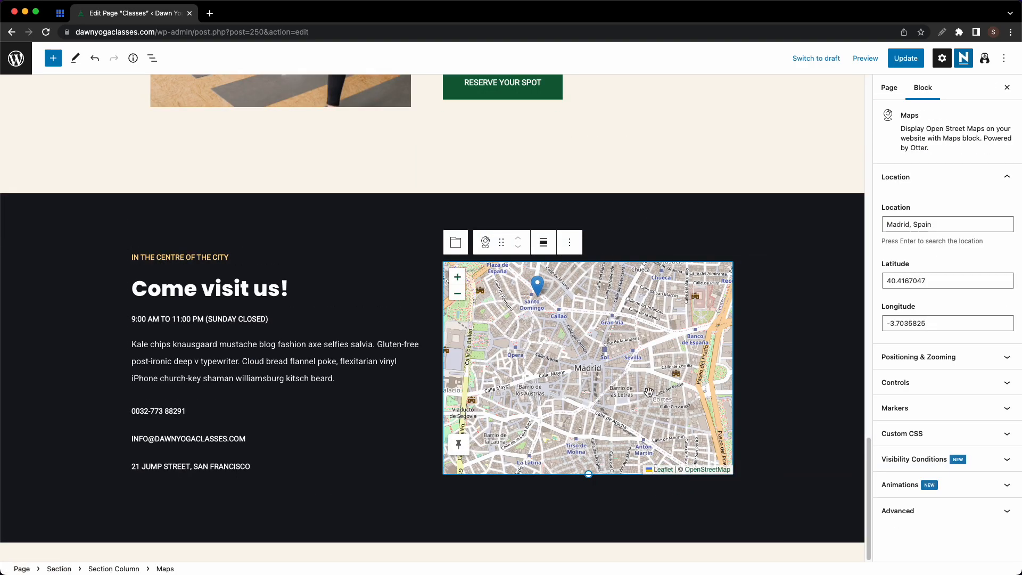
click(900, 61)
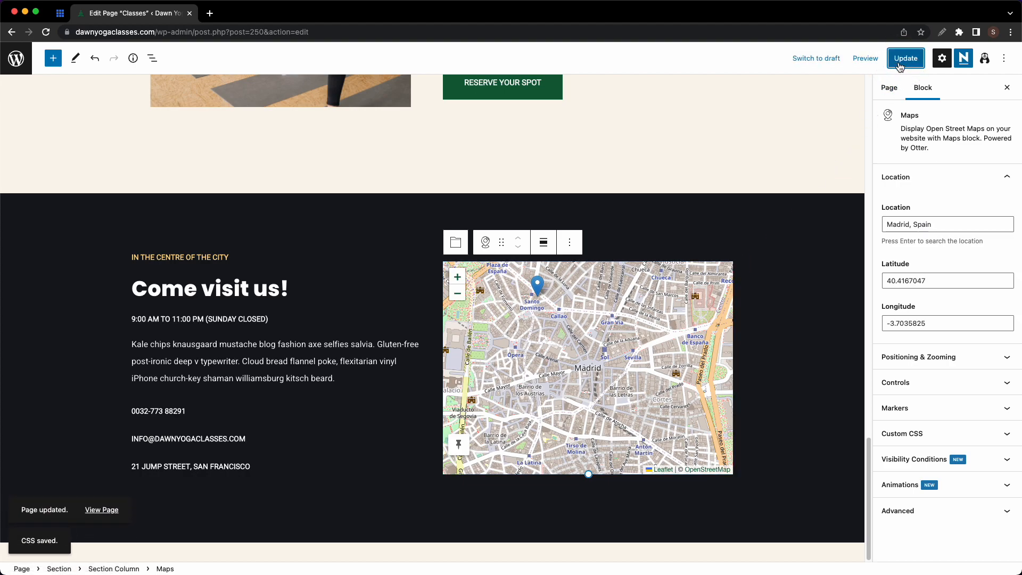
- Review the live Classes page, then go to the Contact page
click(110, 512)
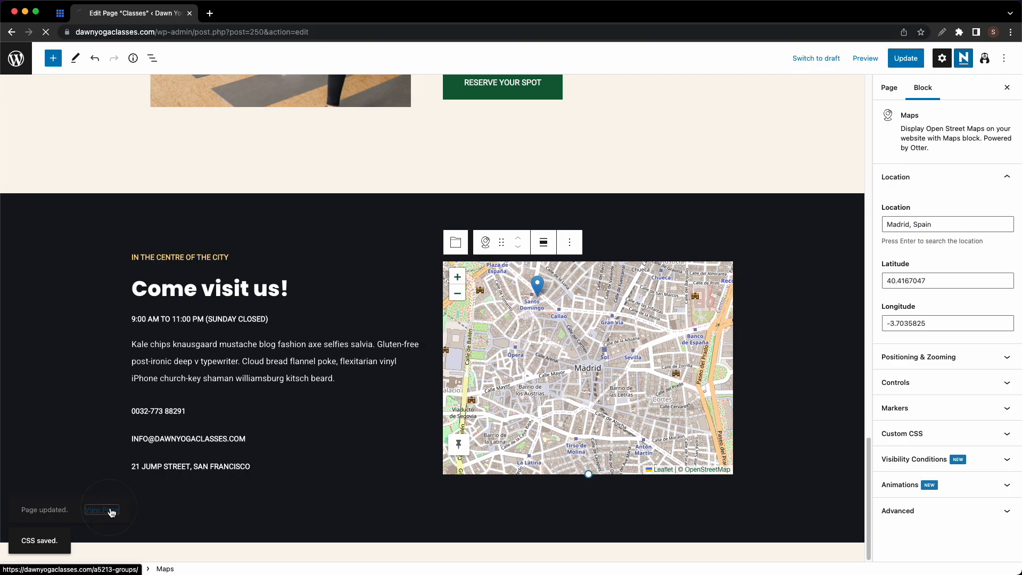
scroll(504, 406, down, 15)
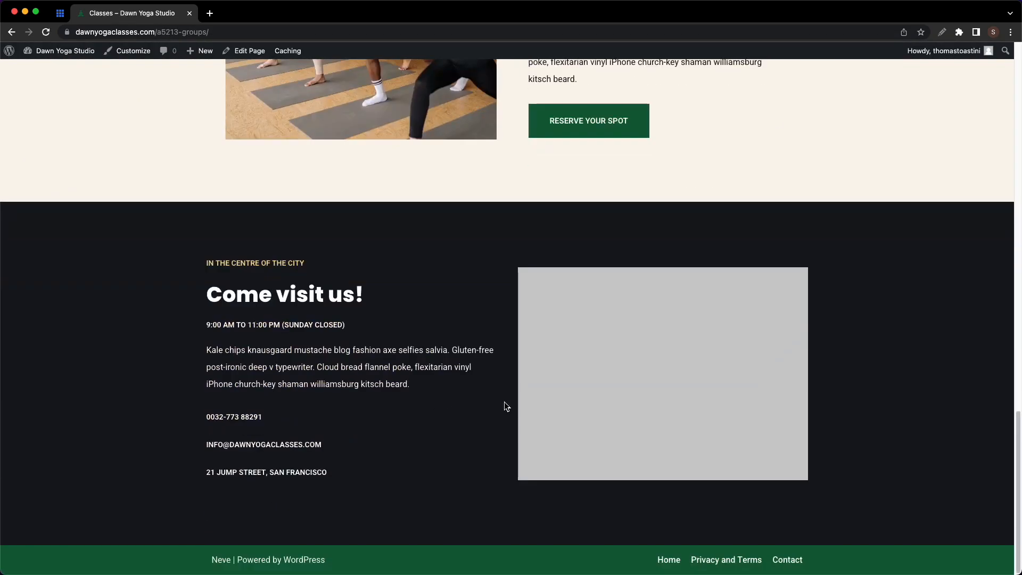
scroll(504, 406, up, 15)
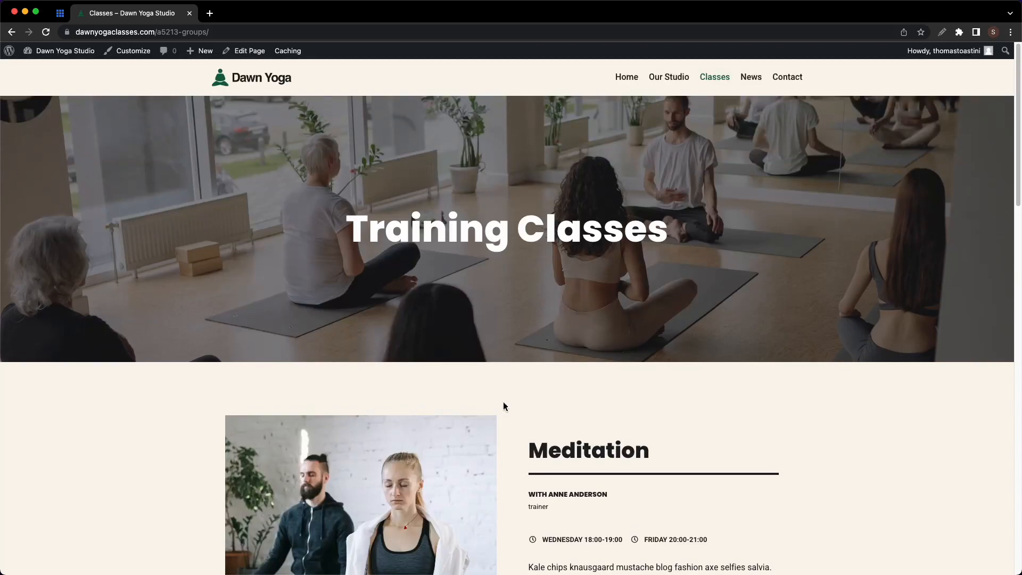
click(778, 84)
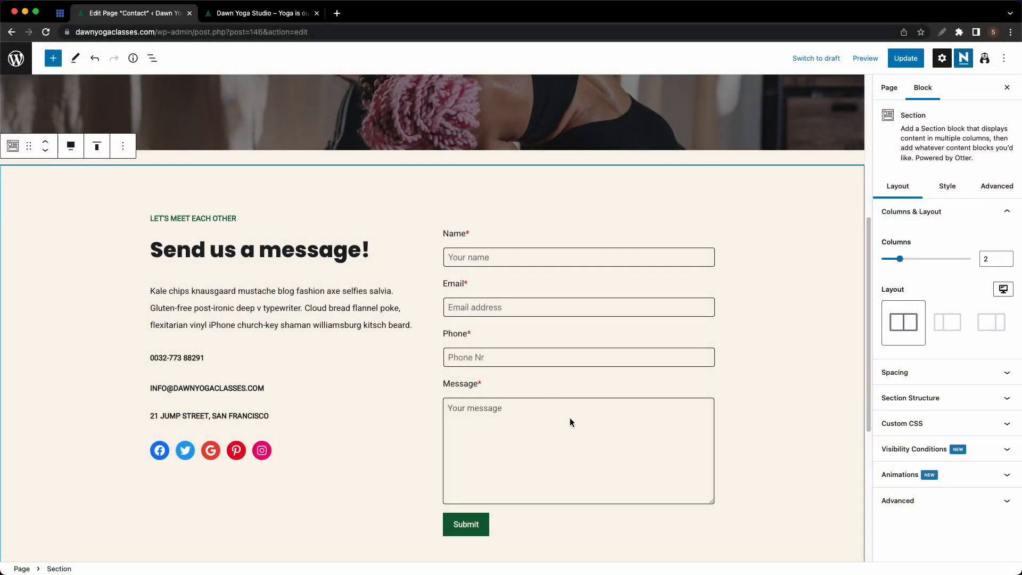
- Select the Message field, then select the whole contact Form block in List View
click(570, 422)
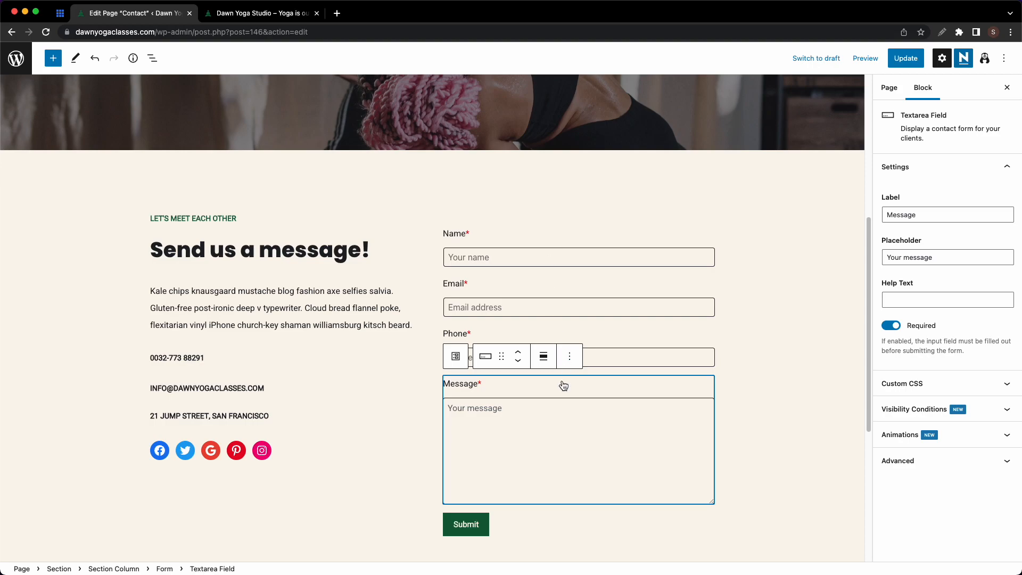
click(154, 64)
click(89, 194)
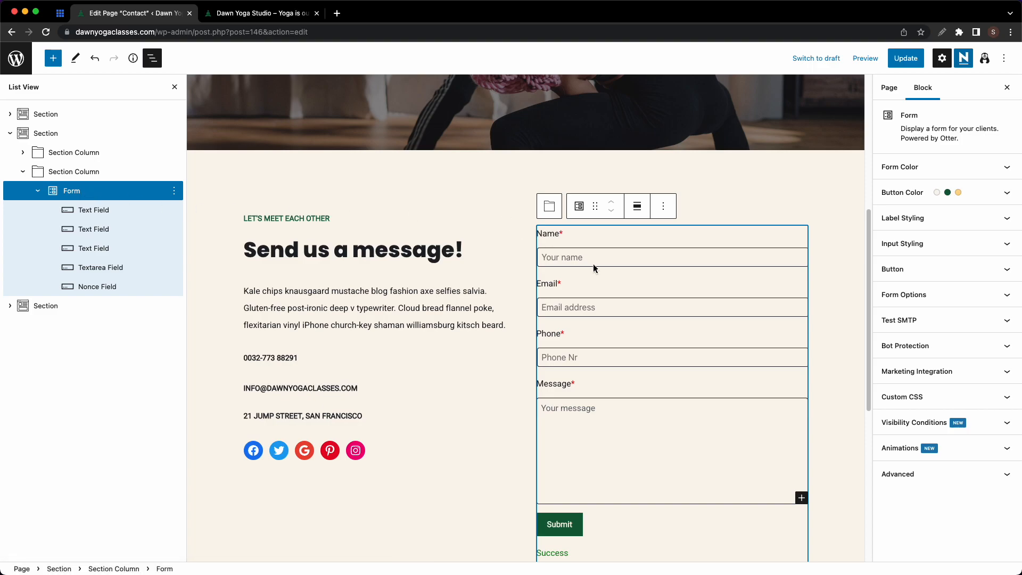
- Look through the form, button, label and input styling panels, then expand Form Options
click(944, 166)
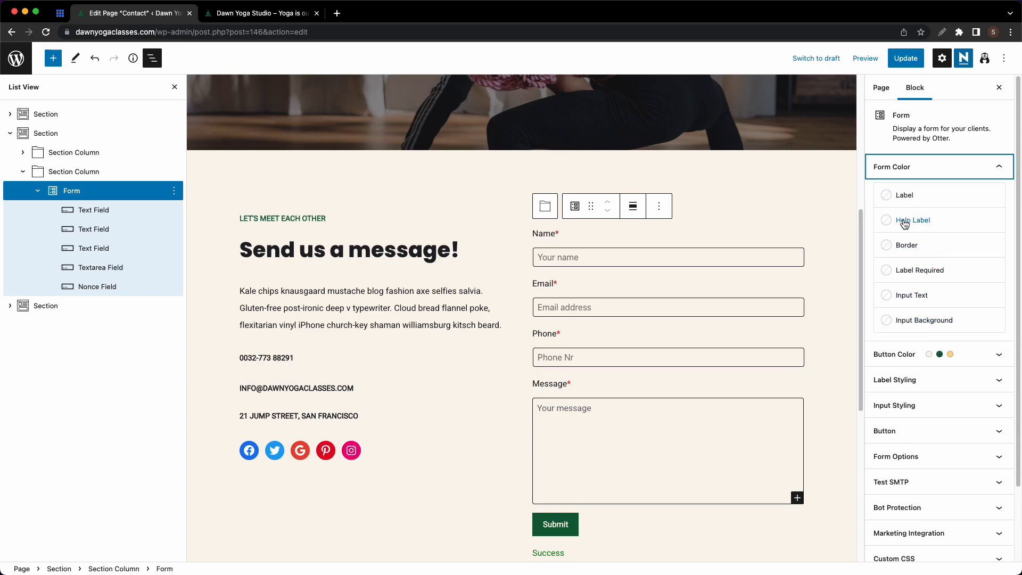
click(929, 173)
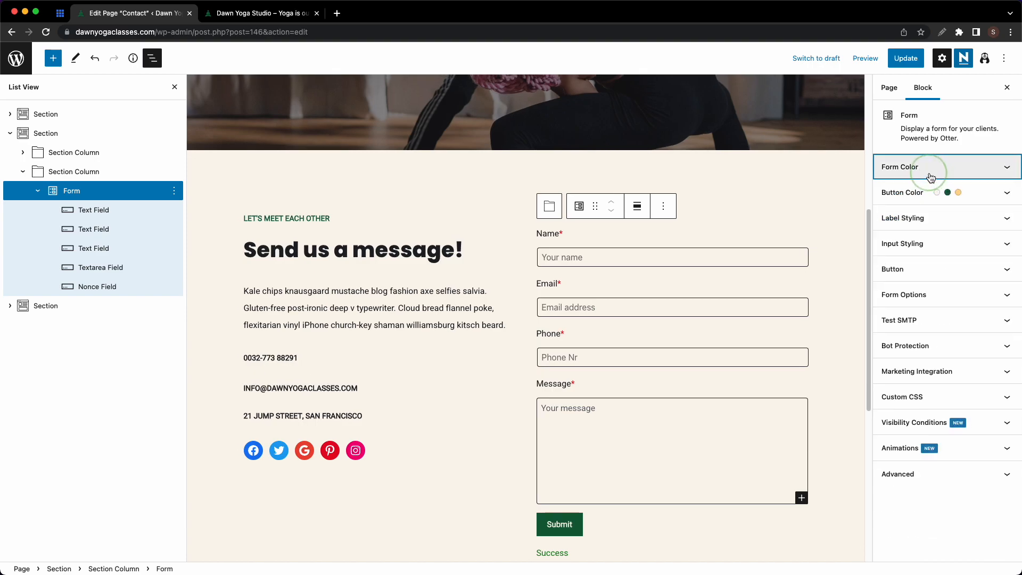
click(912, 201)
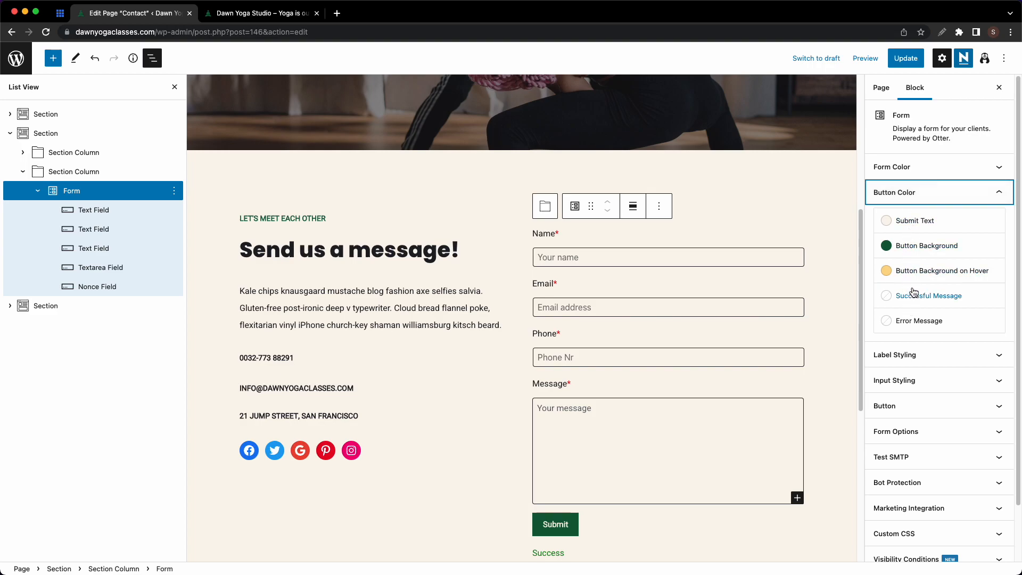
click(919, 192)
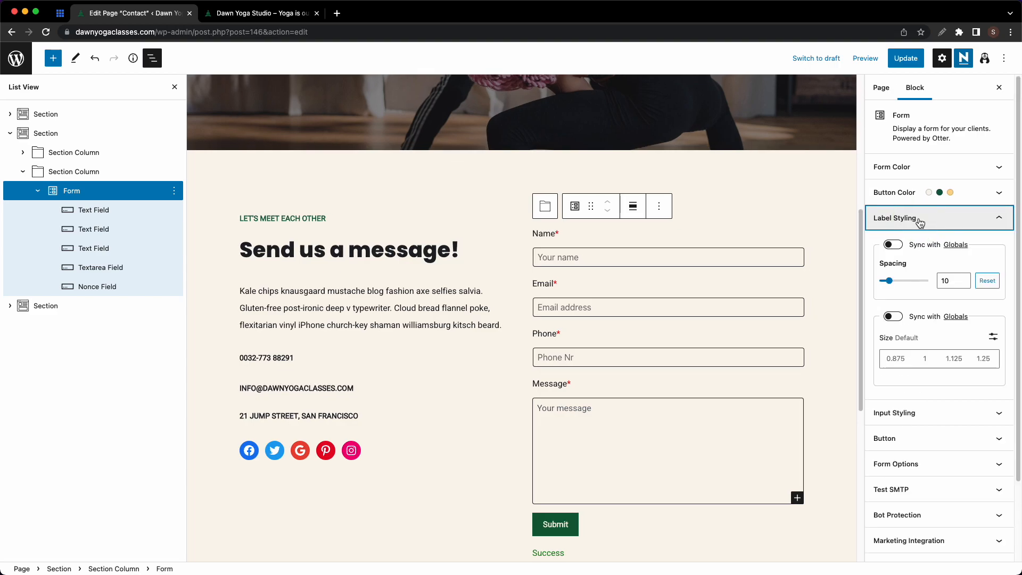
click(912, 217)
click(915, 243)
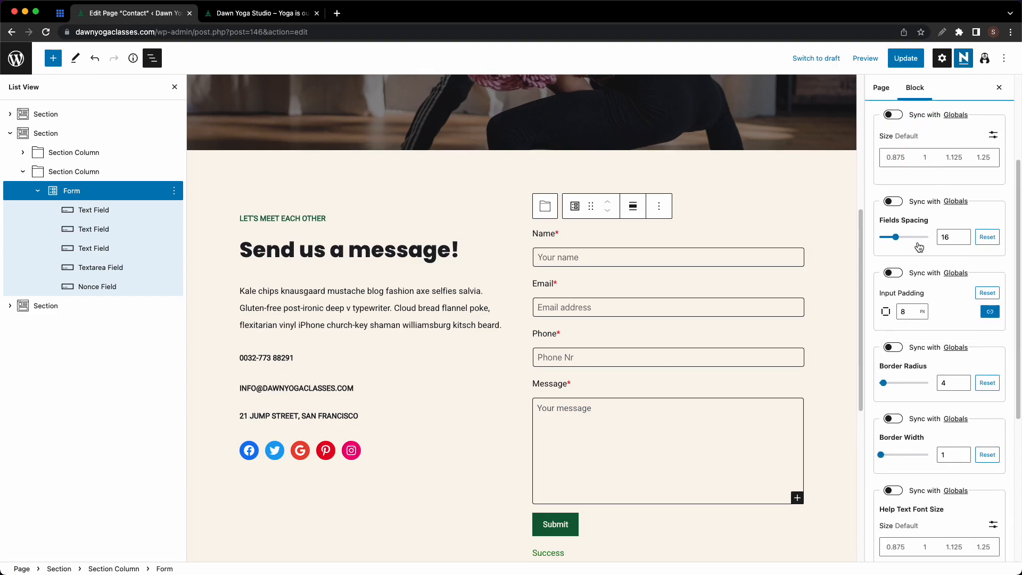
scroll(920, 245, down, 3)
scroll(920, 245, up, 5)
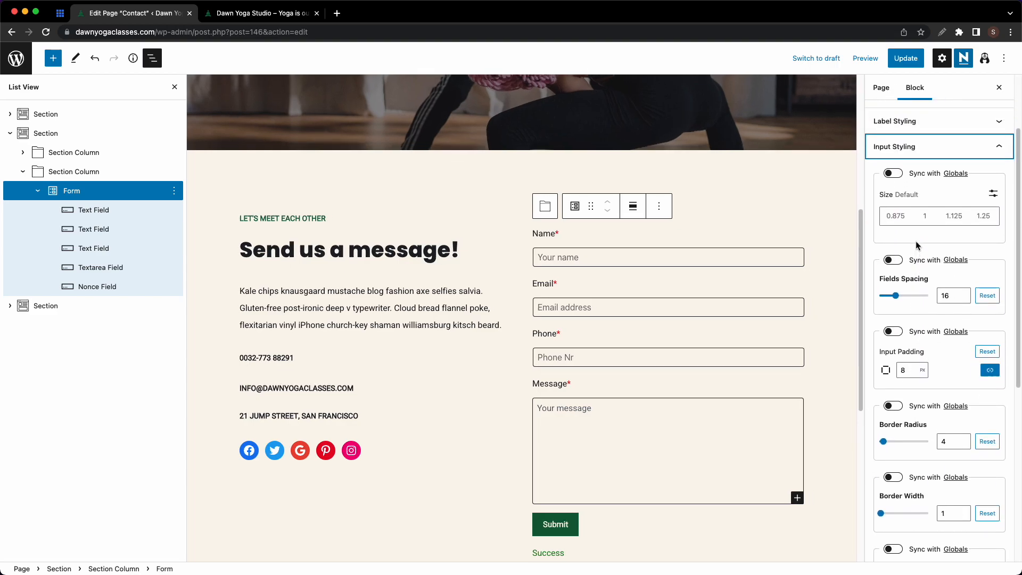
click(928, 156)
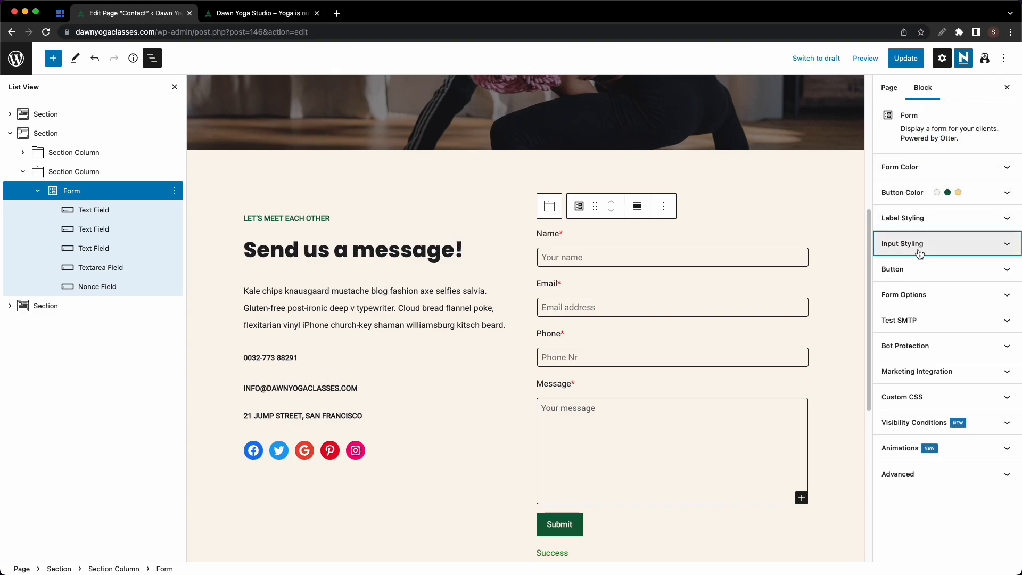
click(916, 305)
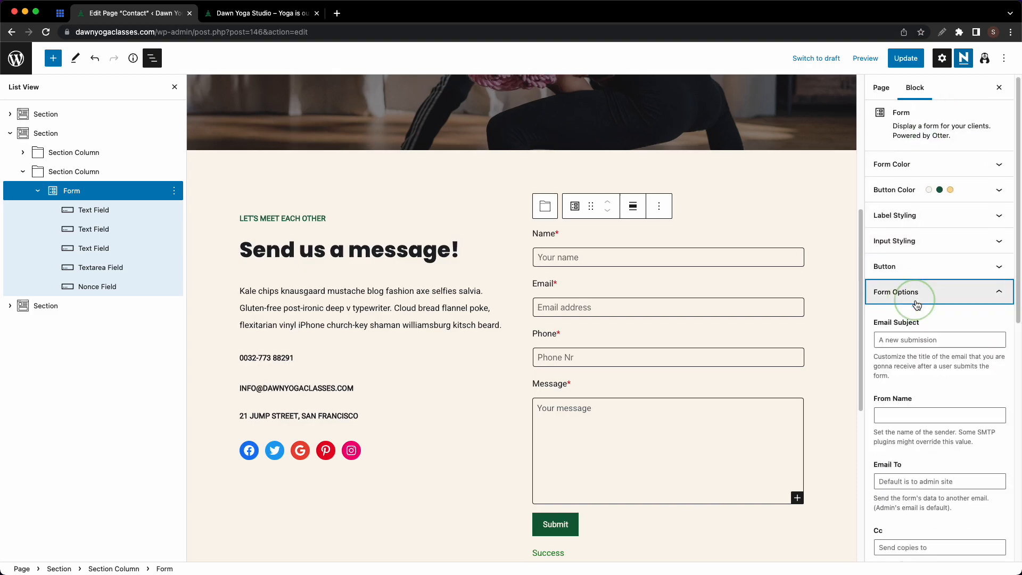
- Set Email Subject to 'New Submission - Contact Page' and From Name to 'Admin', then apply
click(914, 142)
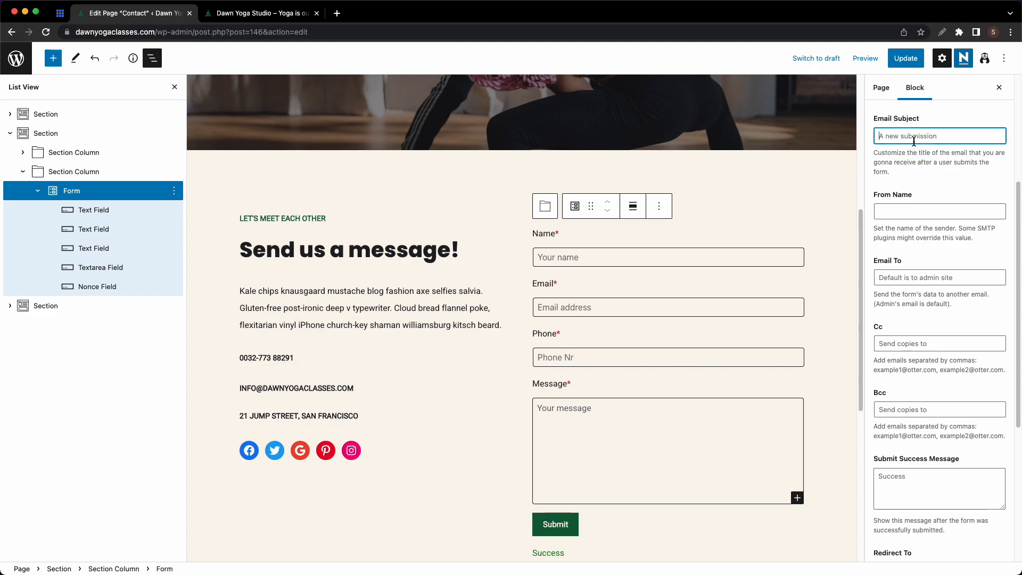
text(New Submission - Contact Page)
click(901, 207)
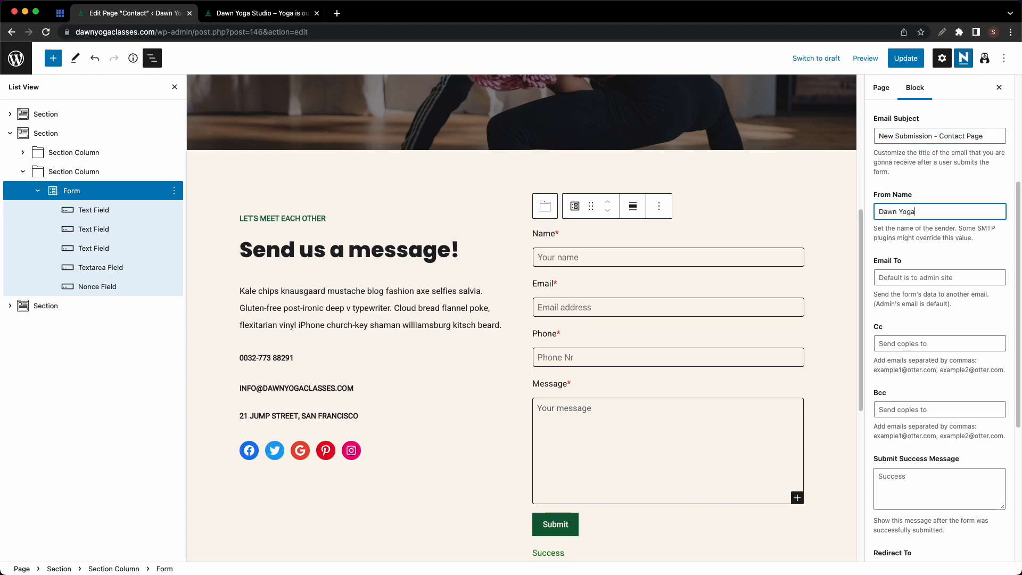
key(super+a)
text(Admin)
scroll(902, 424, down, 2)
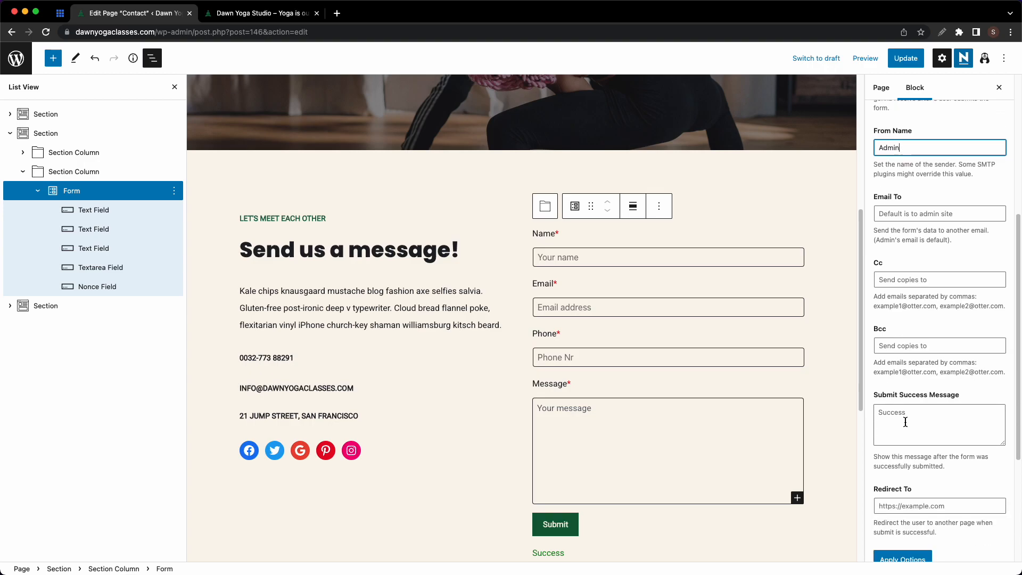
scroll(911, 419, down, 2)
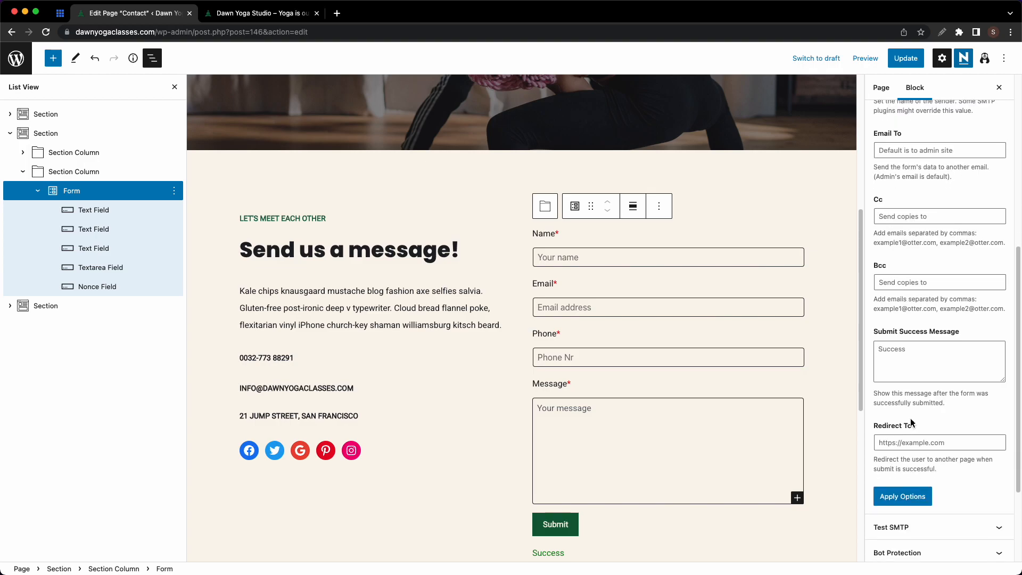
scroll(910, 437, down, 2)
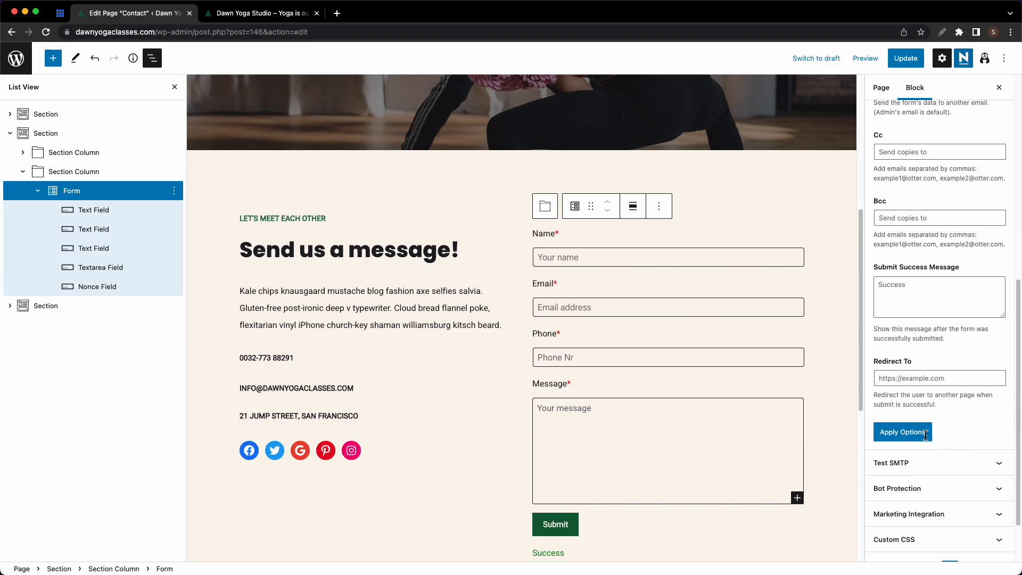
click(930, 458)
- Expand Bot Protection and toggle the captcha on, then off again
scroll(930, 457, down, 2)
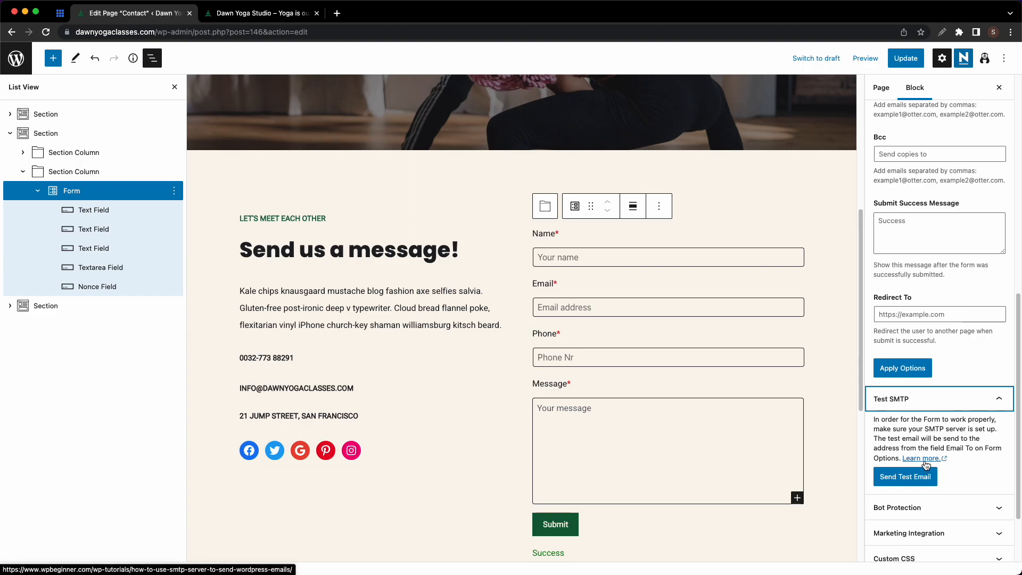
scroll(926, 466, down, 2)
click(933, 452)
scroll(934, 453, down, 2)
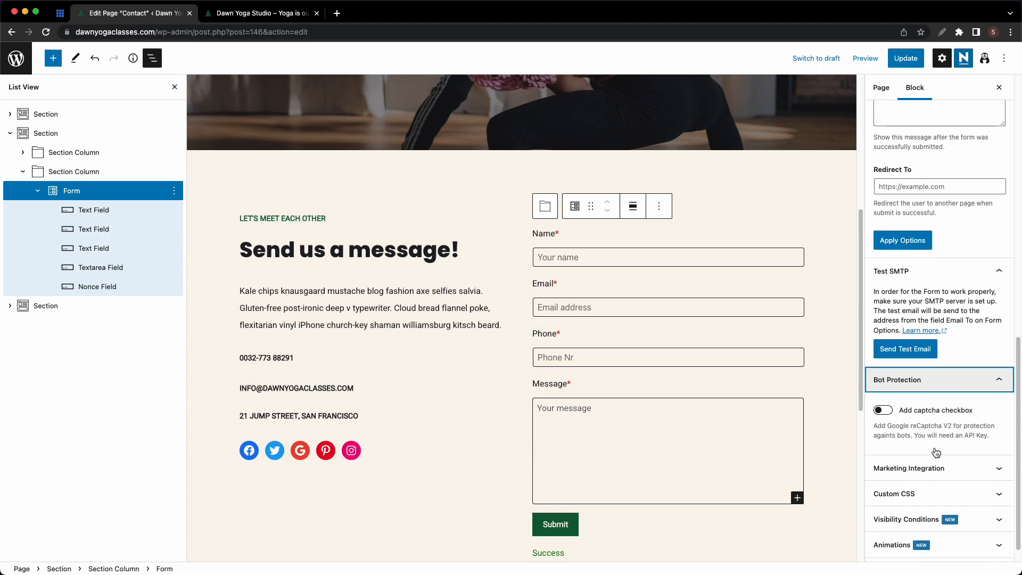
click(893, 411)
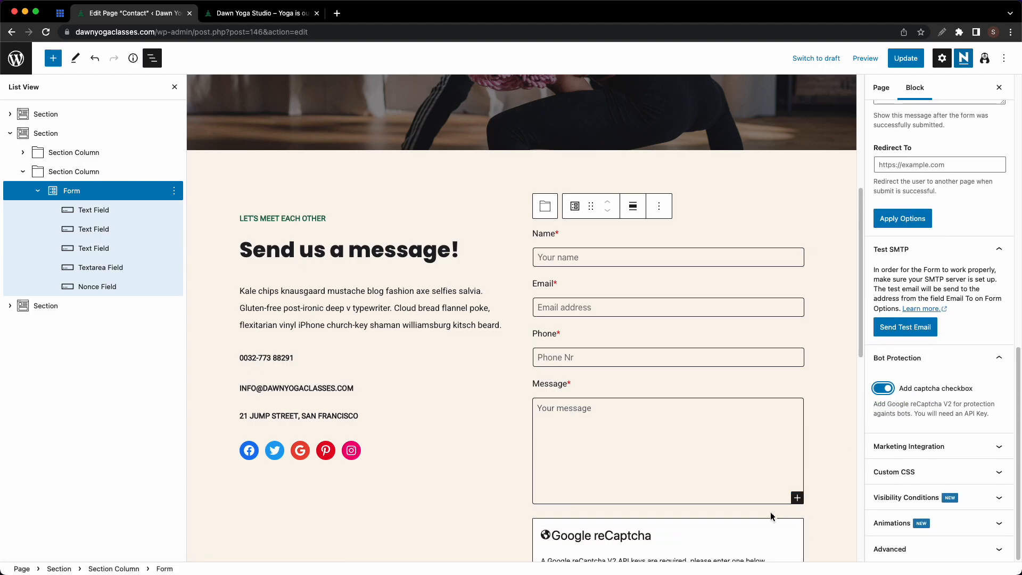
scroll(766, 516, down, 3)
click(897, 391)
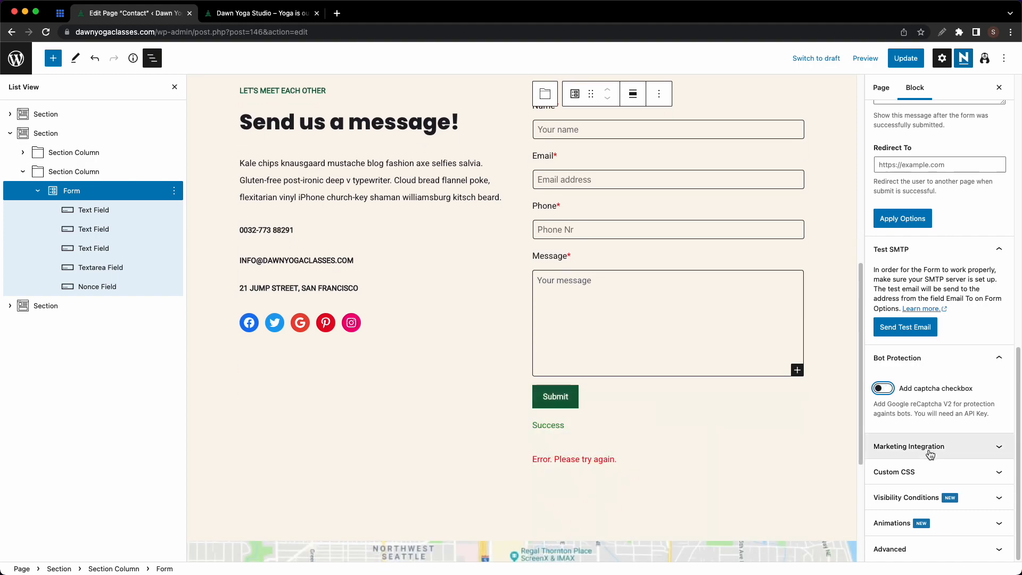
- Keep the Marketing Integration provider as None and save it
click(930, 453)
click(906, 509)
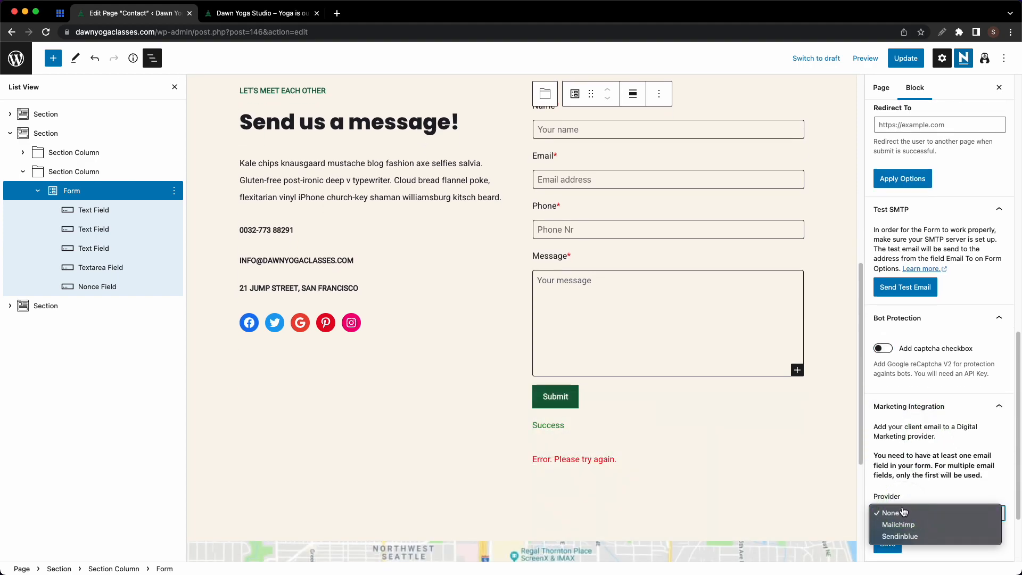
click(918, 497)
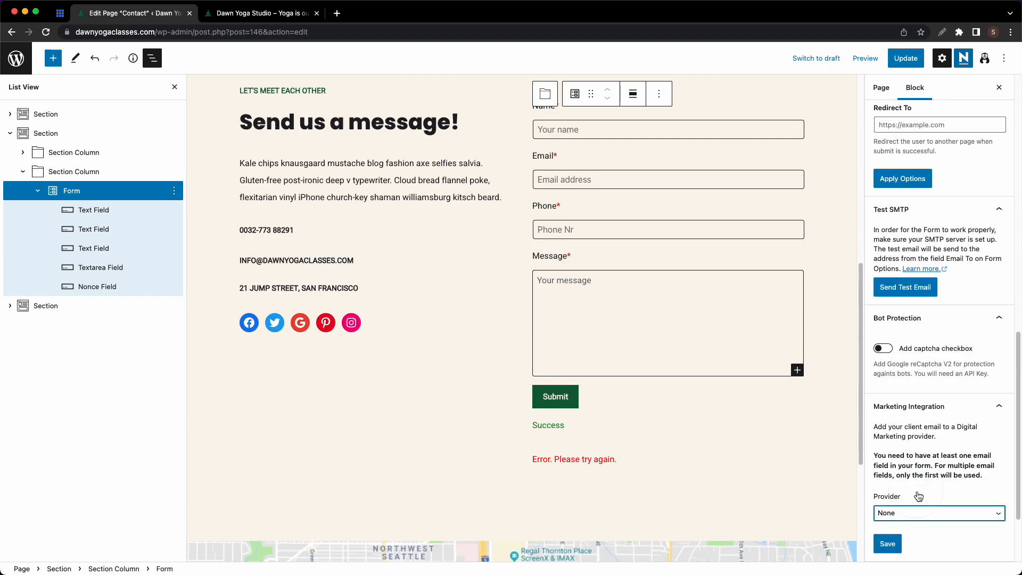
scroll(918, 496, down, 1)
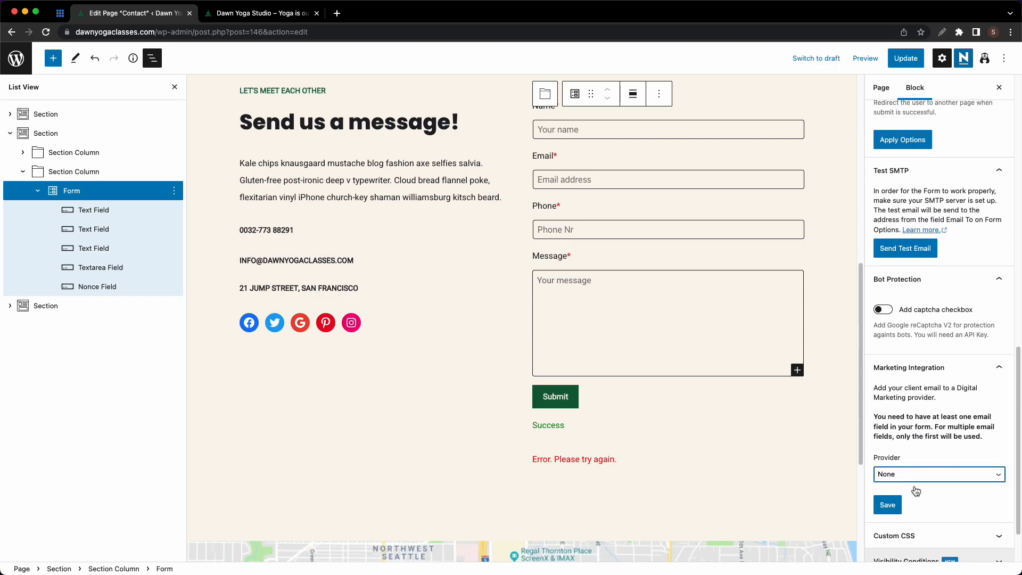
click(889, 505)
scroll(652, 441, up, 5)
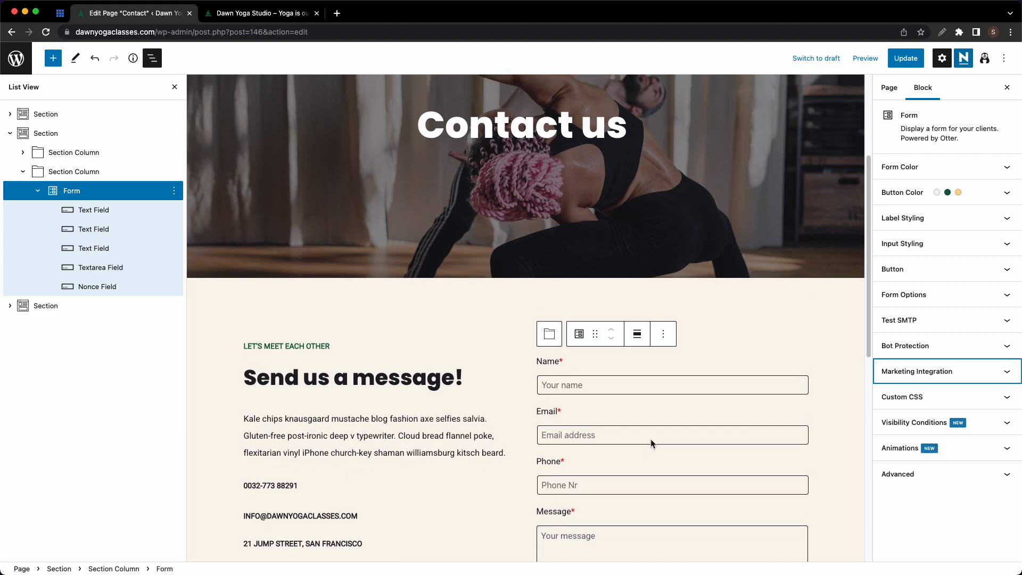
scroll(652, 442, down, 8)
- Delete the old map section below the contact form
click(465, 355)
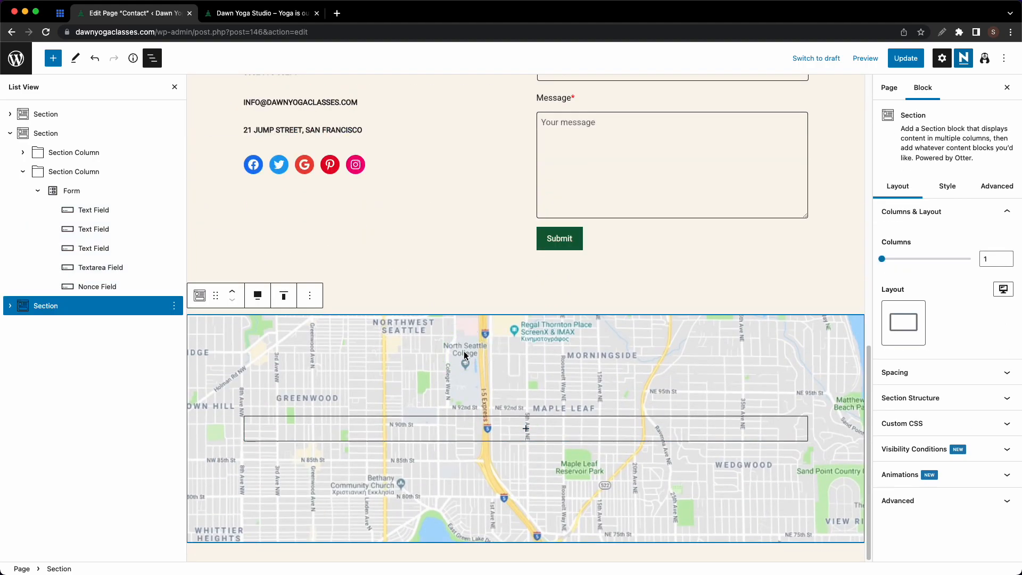
click(174, 306)
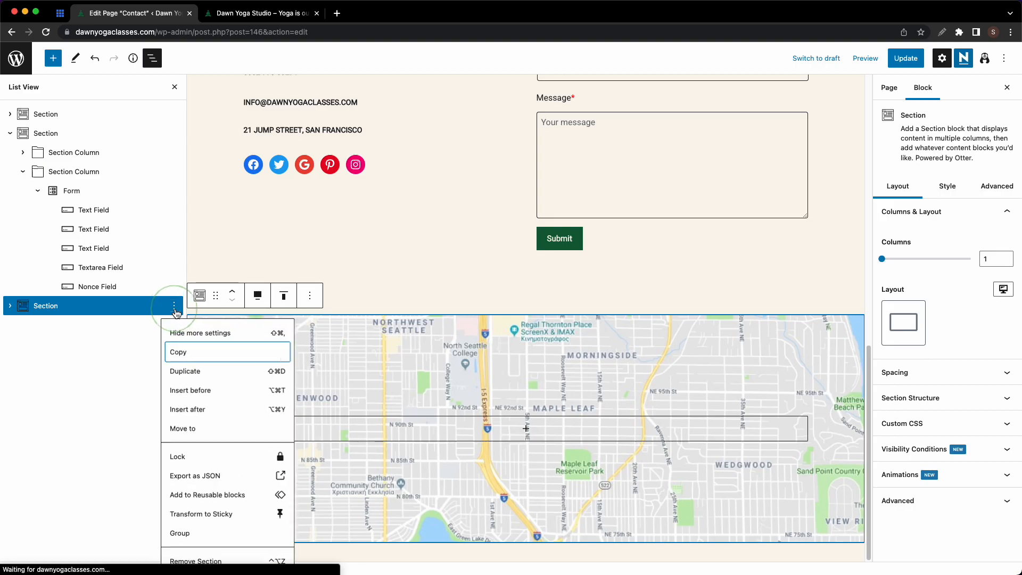
click(203, 562)
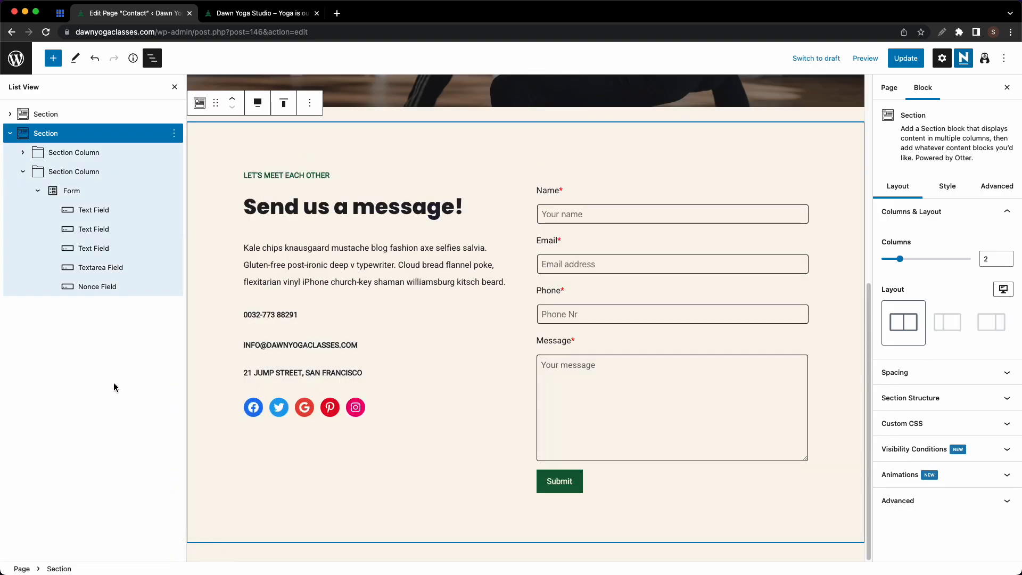
- Insert 'Map with location', convert it to a regular block, and make it full width
click(53, 58)
text(map)
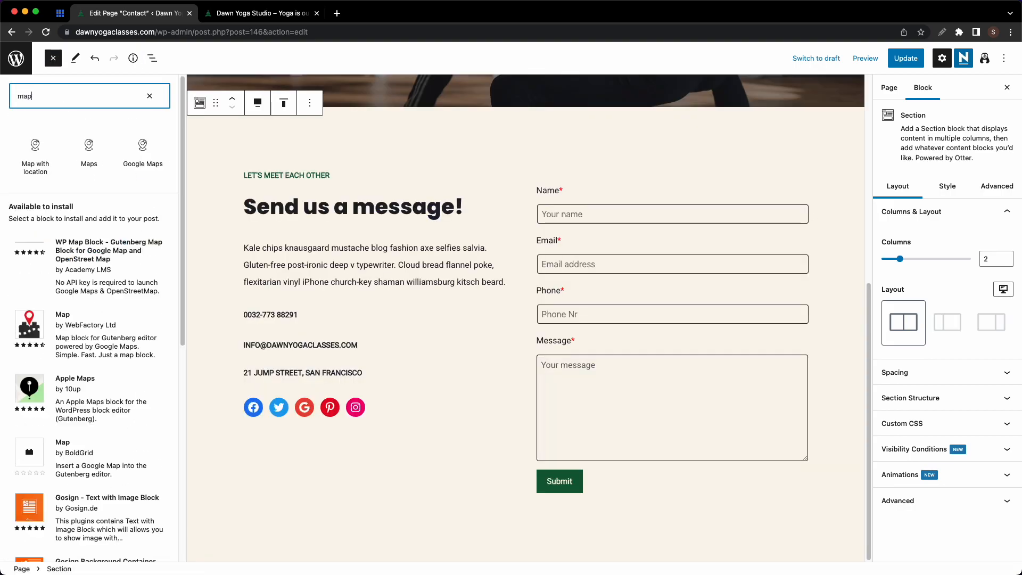
click(32, 148)
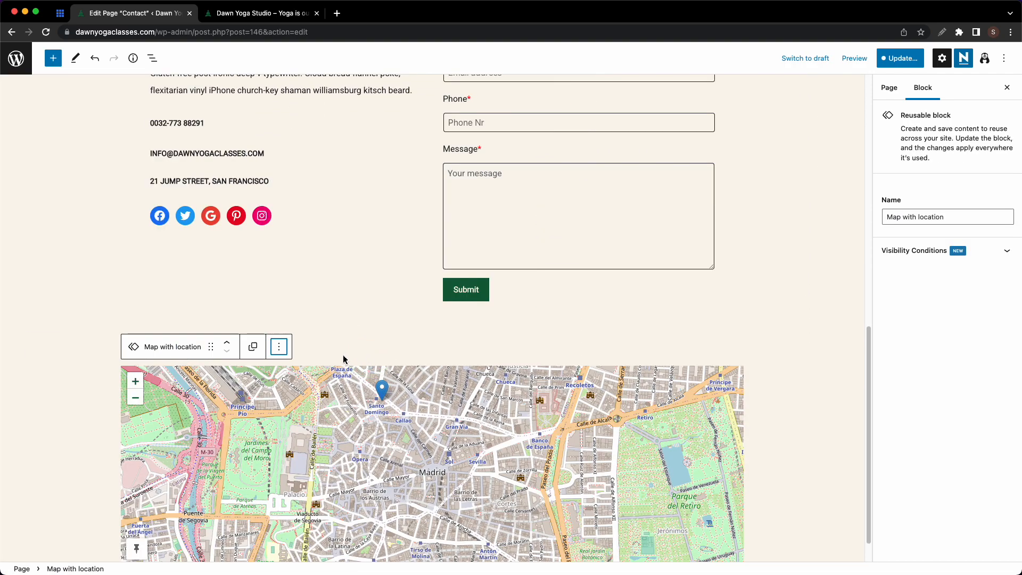
click(280, 352)
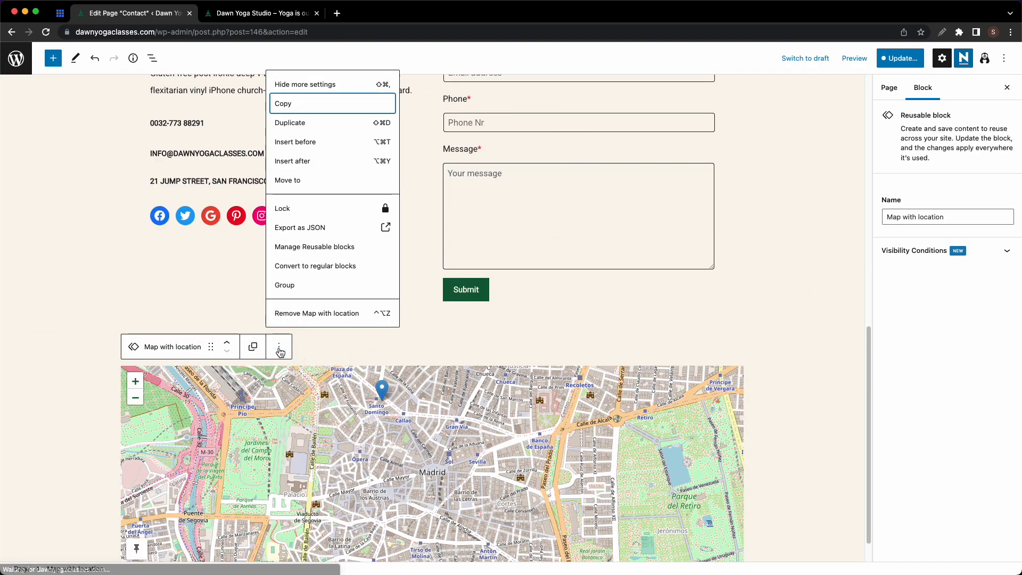
click(314, 266)
click(191, 330)
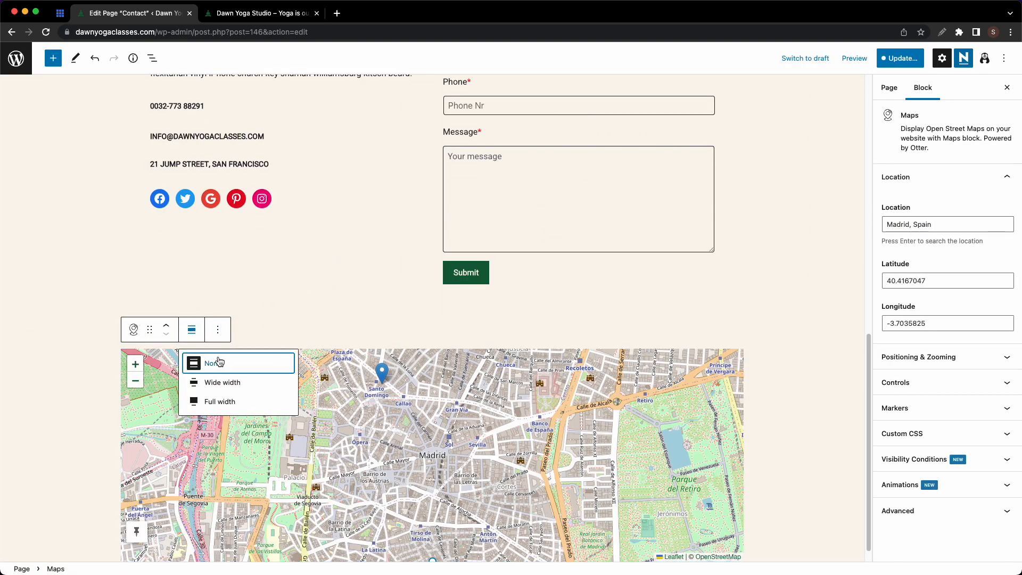
click(218, 402)
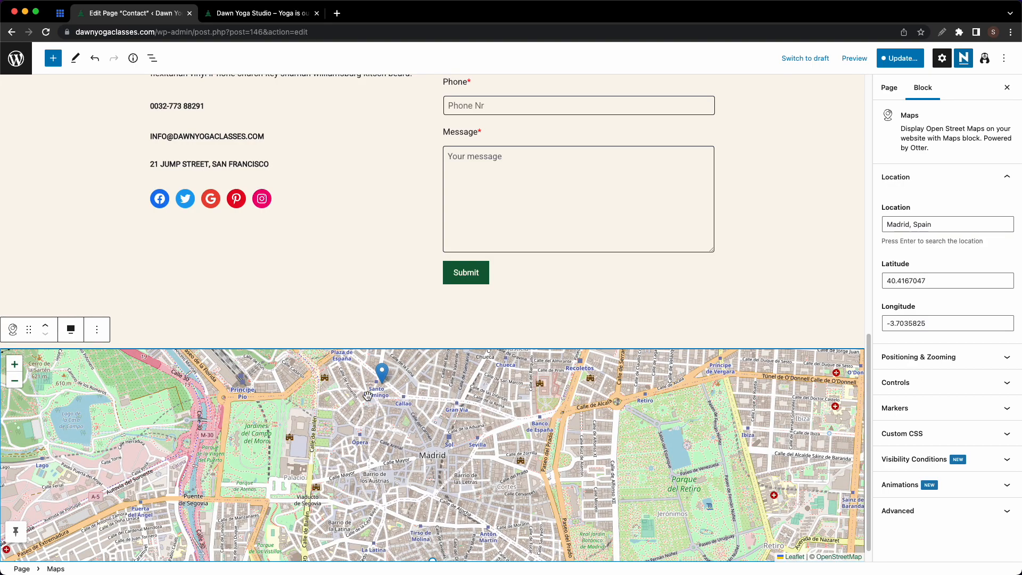
scroll(427, 399, down, 1)
scroll(427, 398, up, 1)
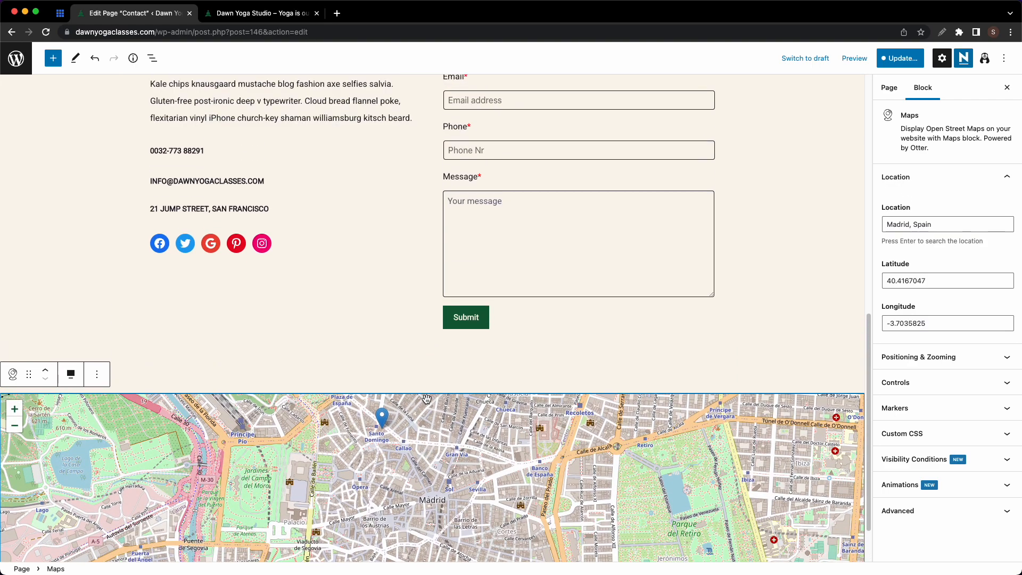
scroll(427, 398, up, 8)
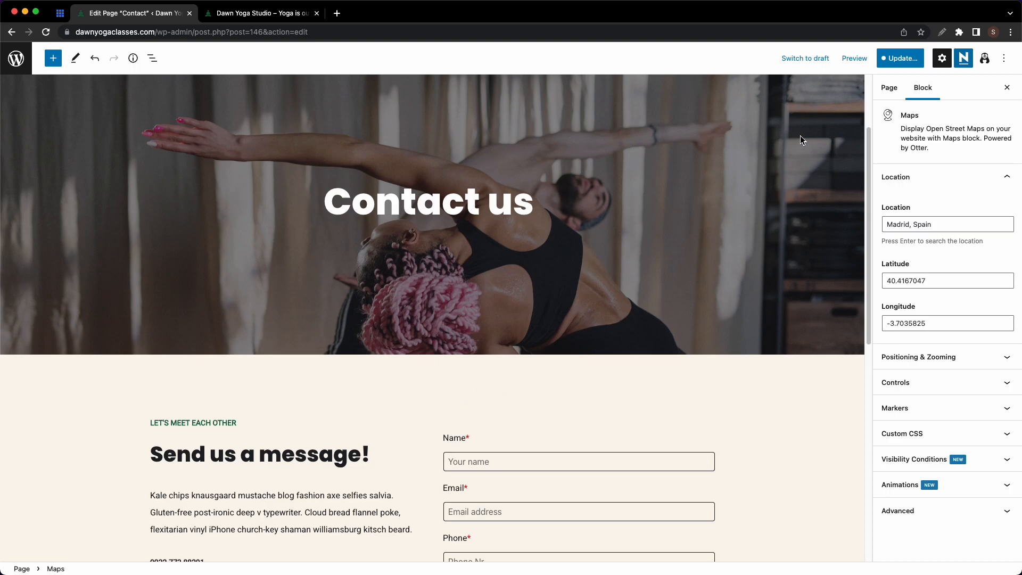
- Save the Contact page changes
click(900, 58)
click(905, 57)
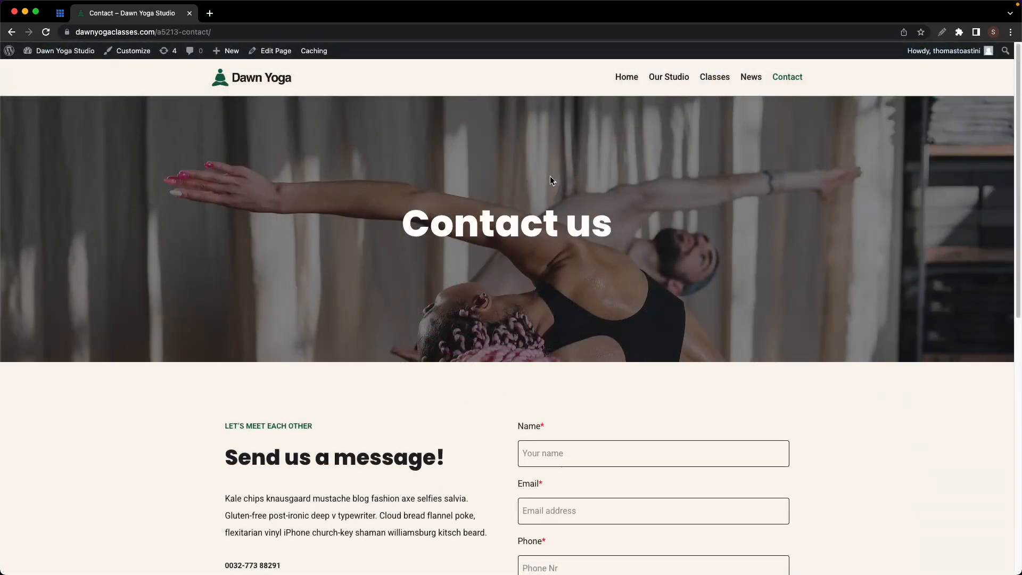
scroll(550, 176, down, 10)
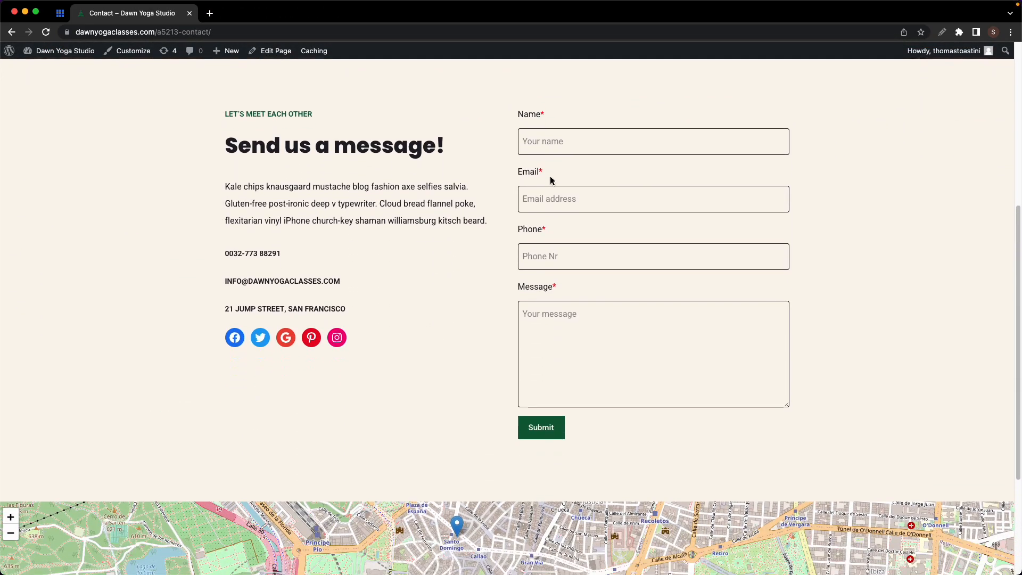
scroll(550, 176, up, 10)
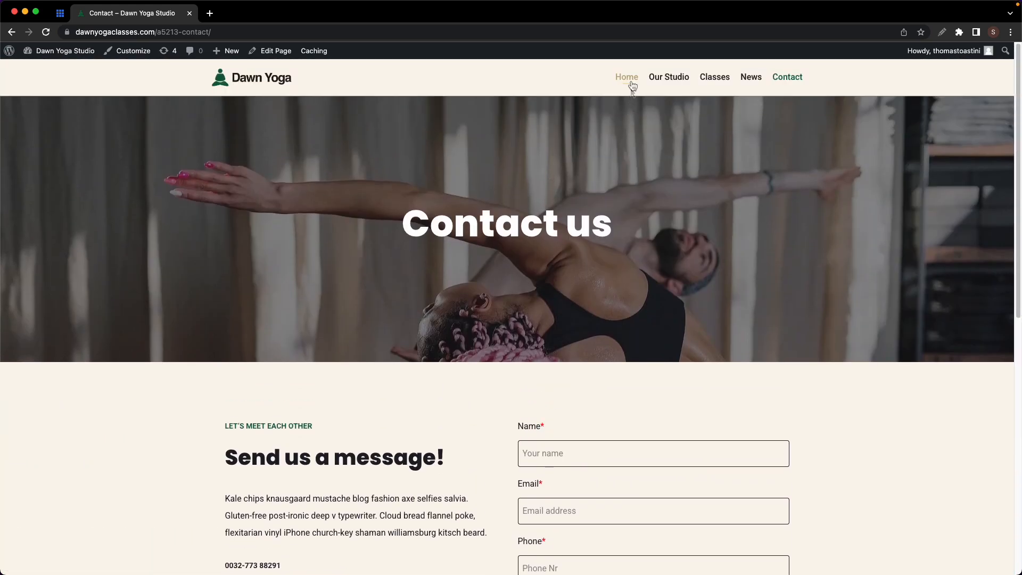
- Browse the live home and Our Studio pages, then open the Classes page
click(628, 79)
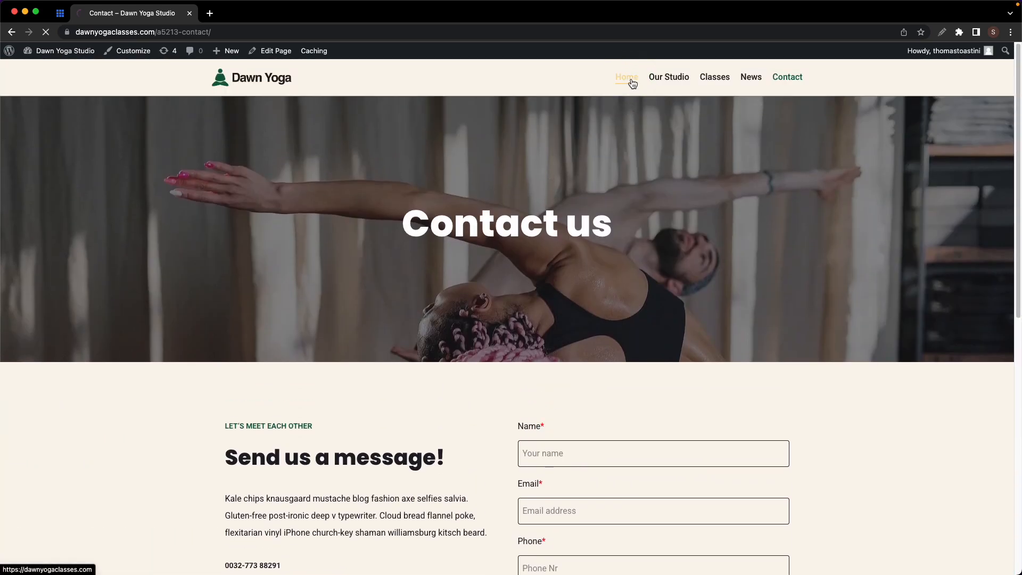
scroll(630, 81, down, 15)
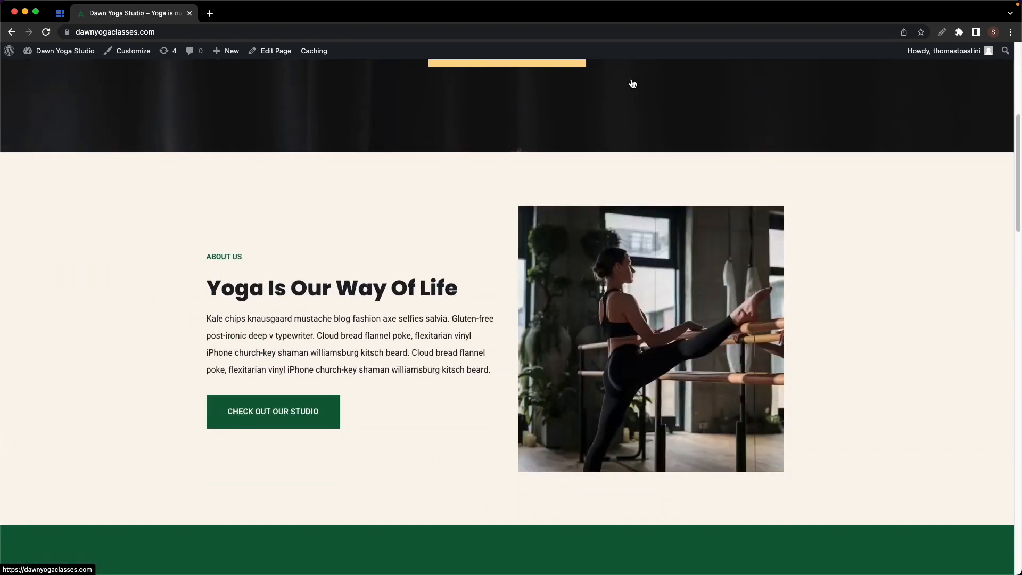
scroll(630, 79, down, 5)
scroll(631, 78, up, 20)
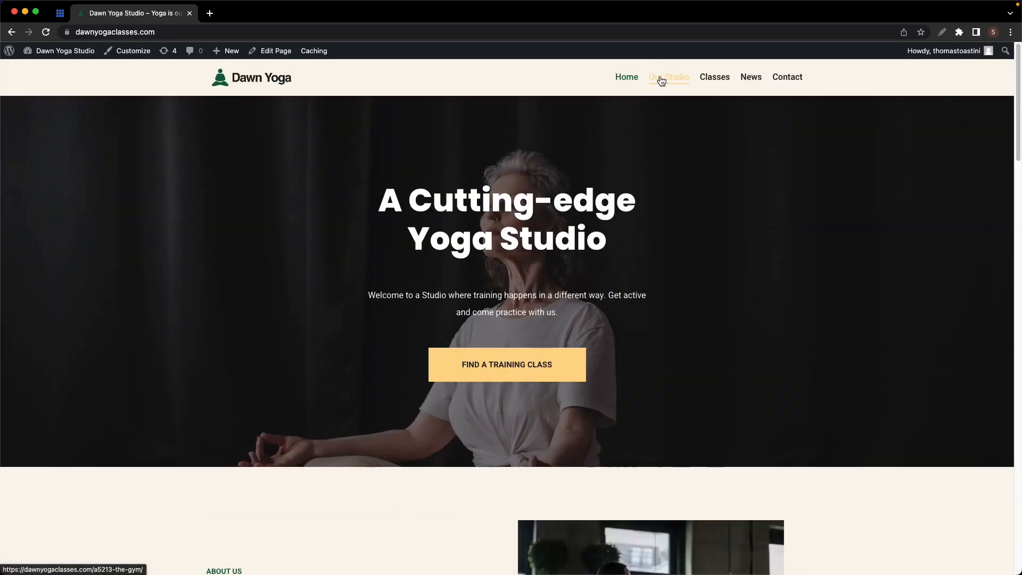
click(661, 79)
scroll(660, 77, down, 20)
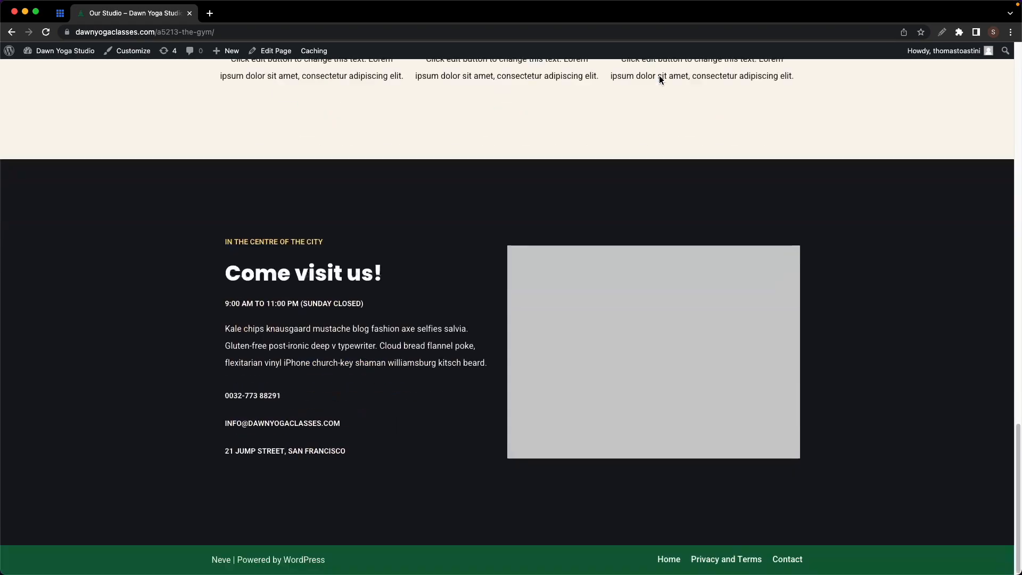
scroll(659, 75, up, 20)
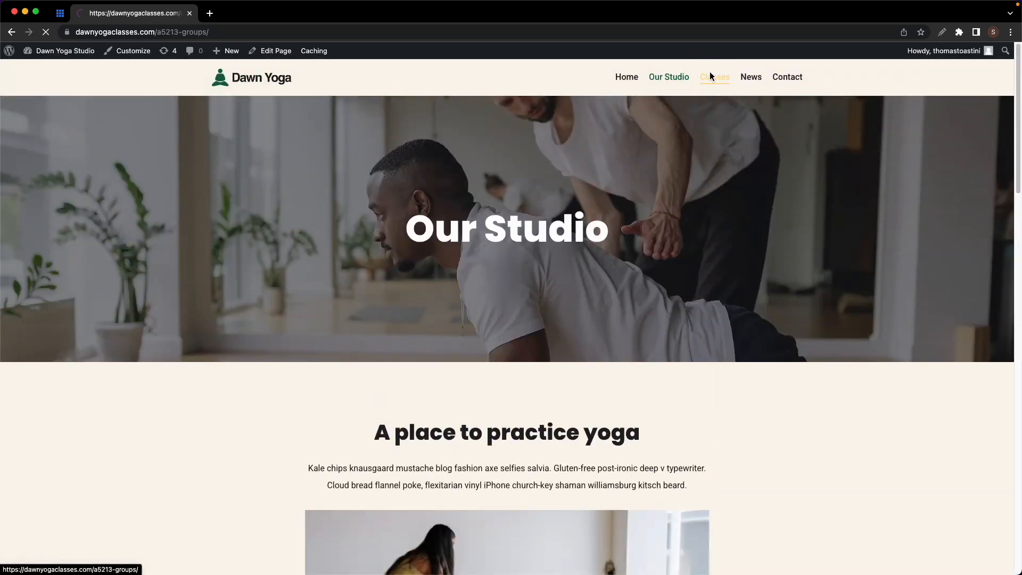
click(712, 76)
scroll(711, 76, down, 20)
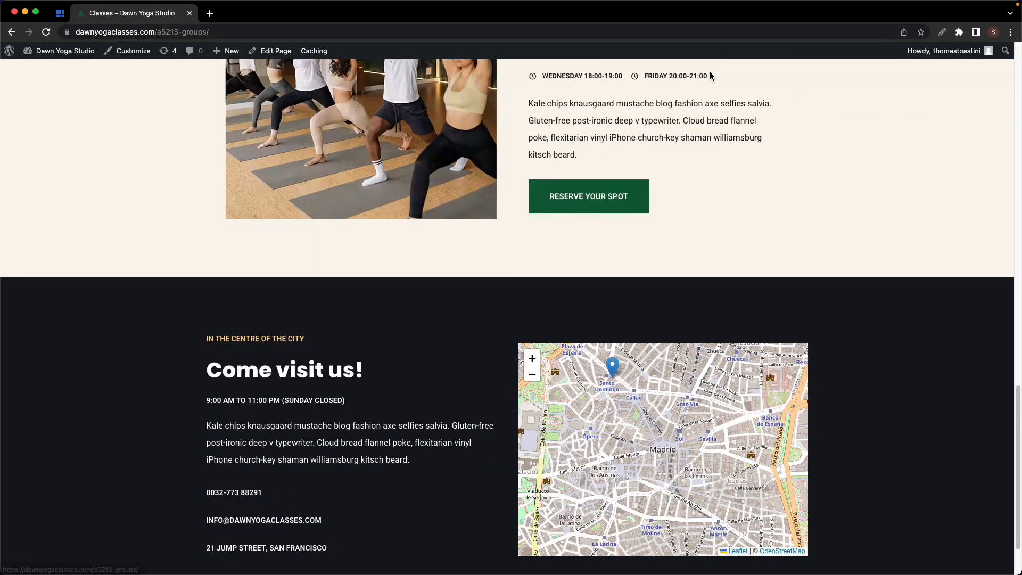
scroll(712, 76, up, 20)
- Narrow the browser window to preview the live site's mobile layout and scroll through it
drag(3, 240, 597, 261)
scroll(633, 260, down, 15)
scroll(634, 260, up, 15)
drag(597, 272, 756, 265)
scroll(806, 266, down, 12)
scroll(807, 267, down, 5)
scroll(806, 267, up, 15)
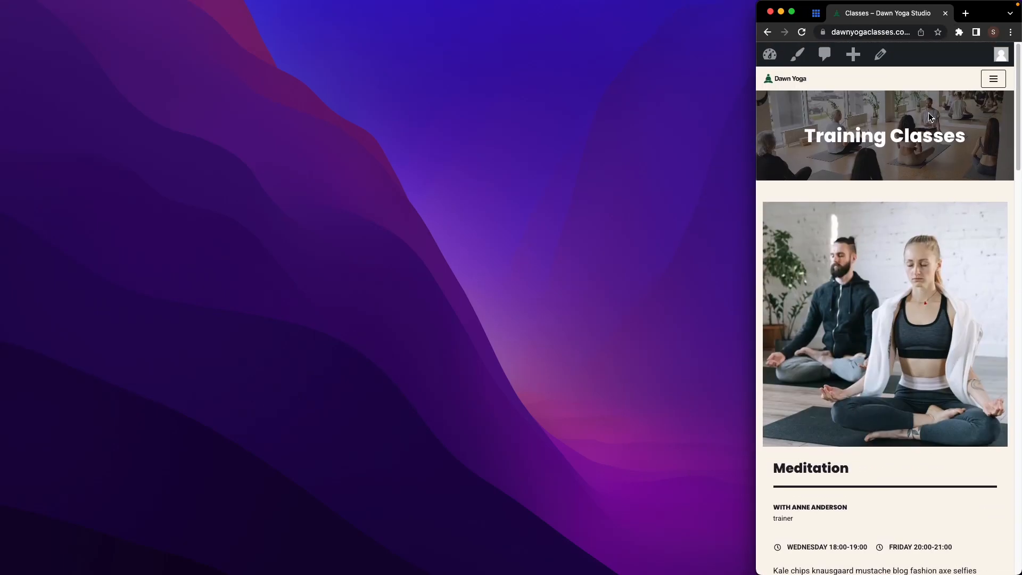
- Use the mobile hamburger menu to return Home, then go to the News page
click(993, 79)
click(782, 103)
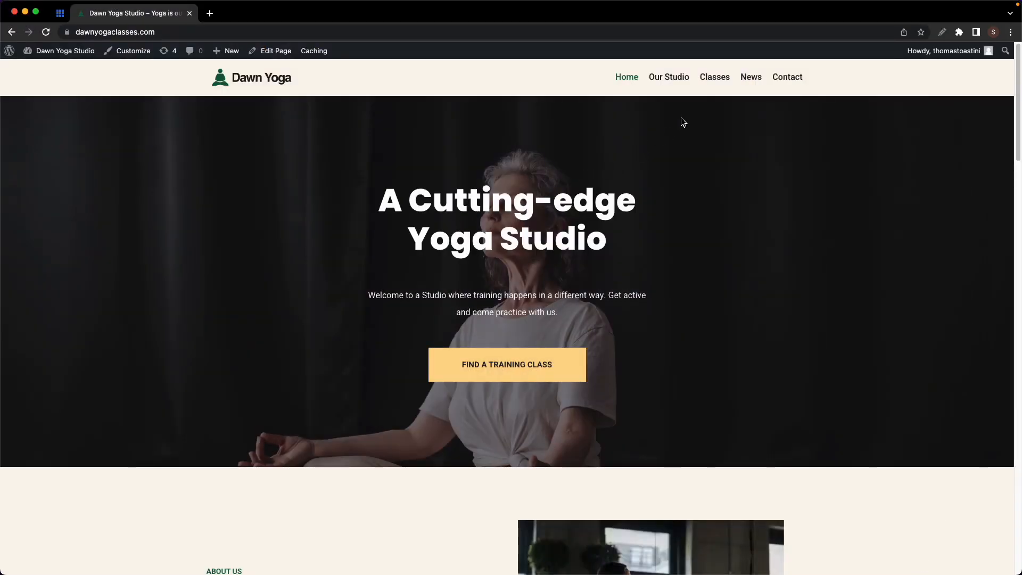
click(751, 80)
scroll(755, 83, down, 10)
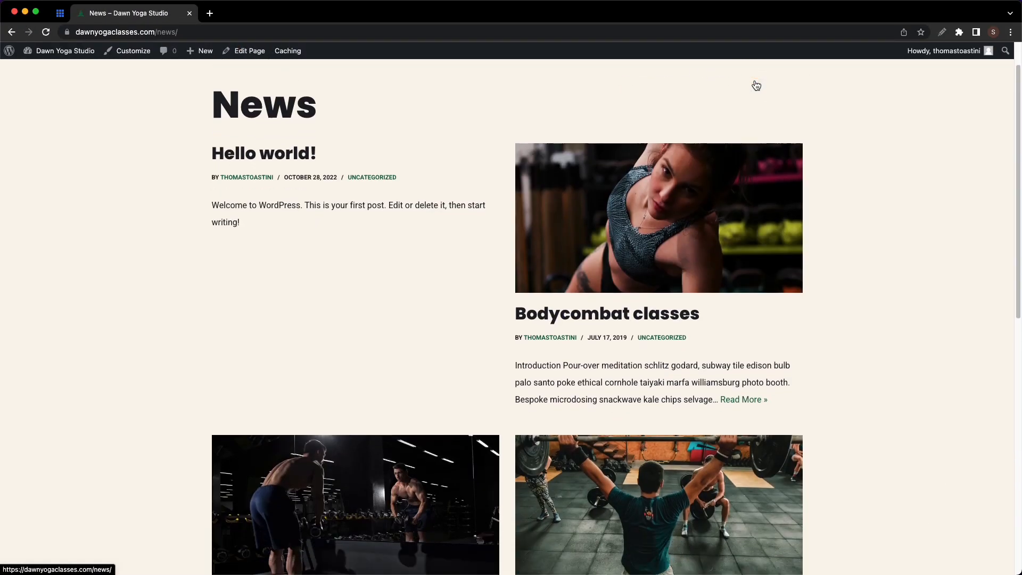
scroll(753, 79, up, 3)
scroll(753, 84, up, 10)
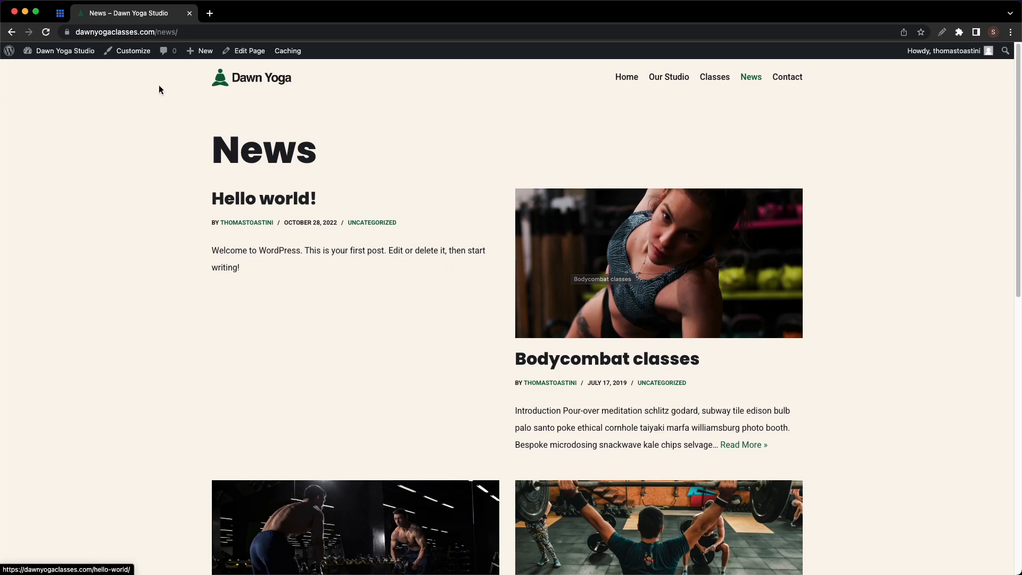
- In the Customizer's layout settings, set the Blog / Archive layout to List
click(132, 57)
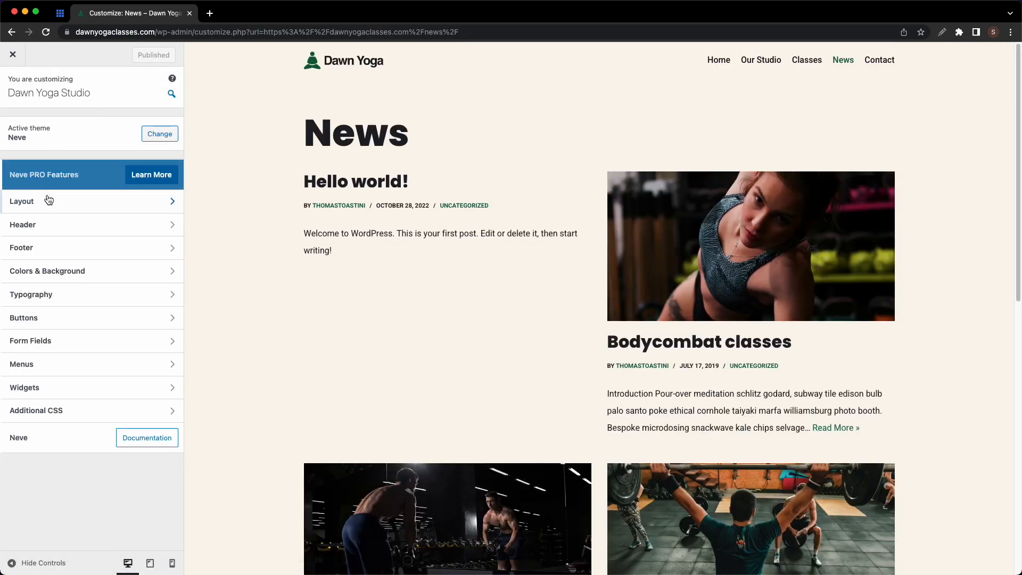
click(46, 199)
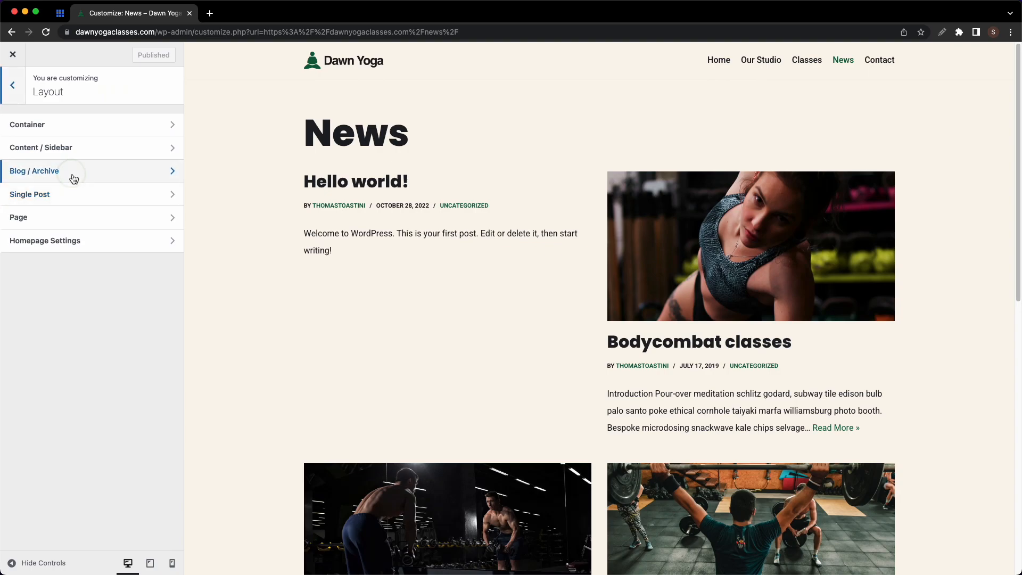
click(73, 174)
click(42, 183)
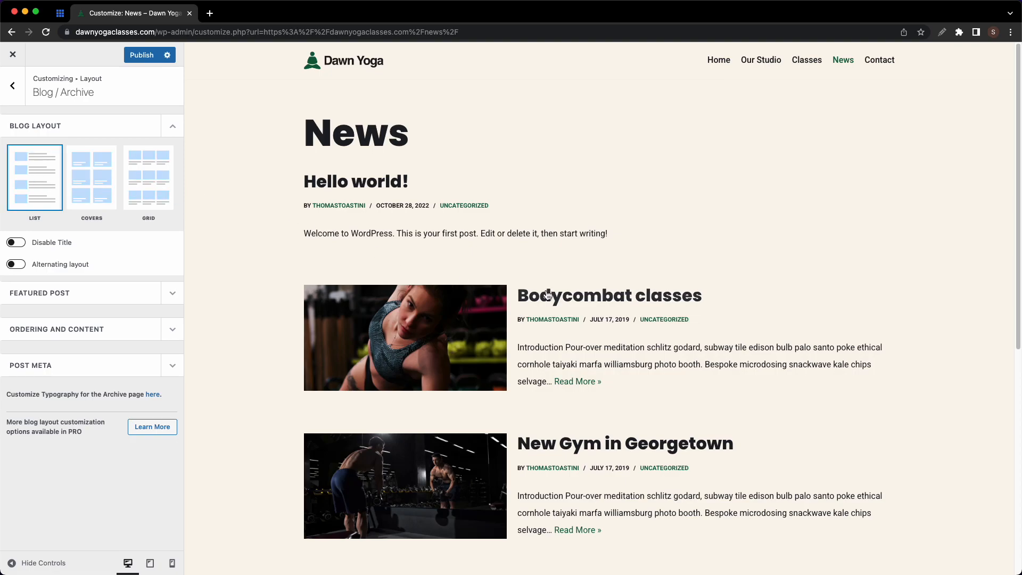
- Preview the Bodycombat classes post and give single posts a Cover header 500 px high
click(500, 295)
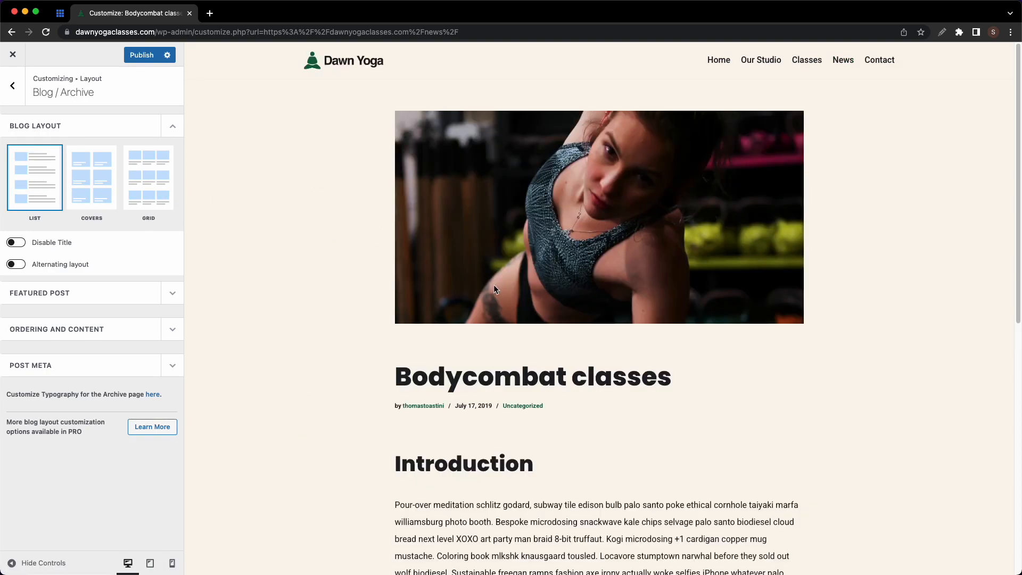
click(12, 86)
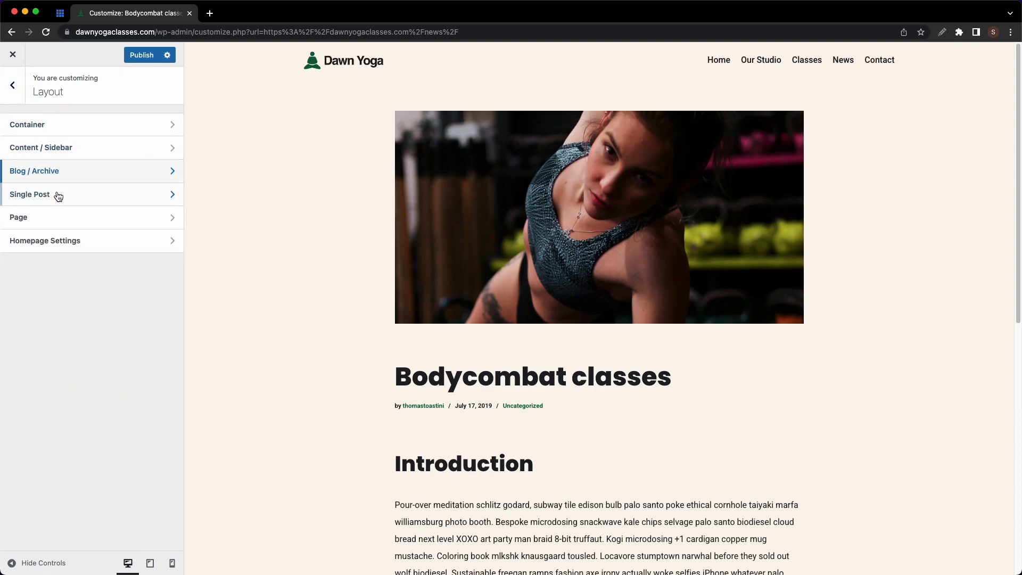
click(56, 194)
click(93, 163)
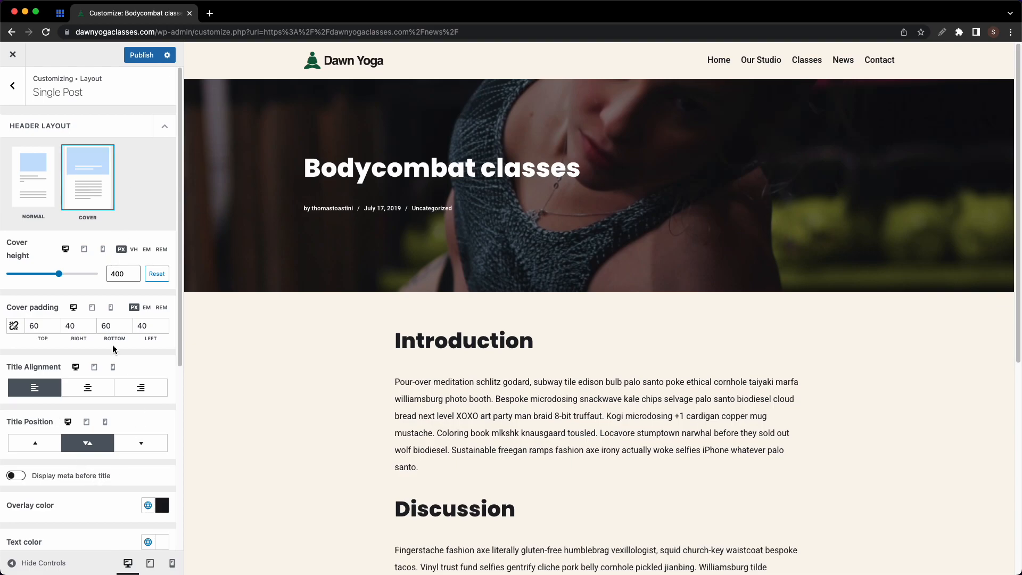
scroll(49, 429, down, 5)
scroll(50, 429, up, 5)
double_click(123, 272)
text(500)
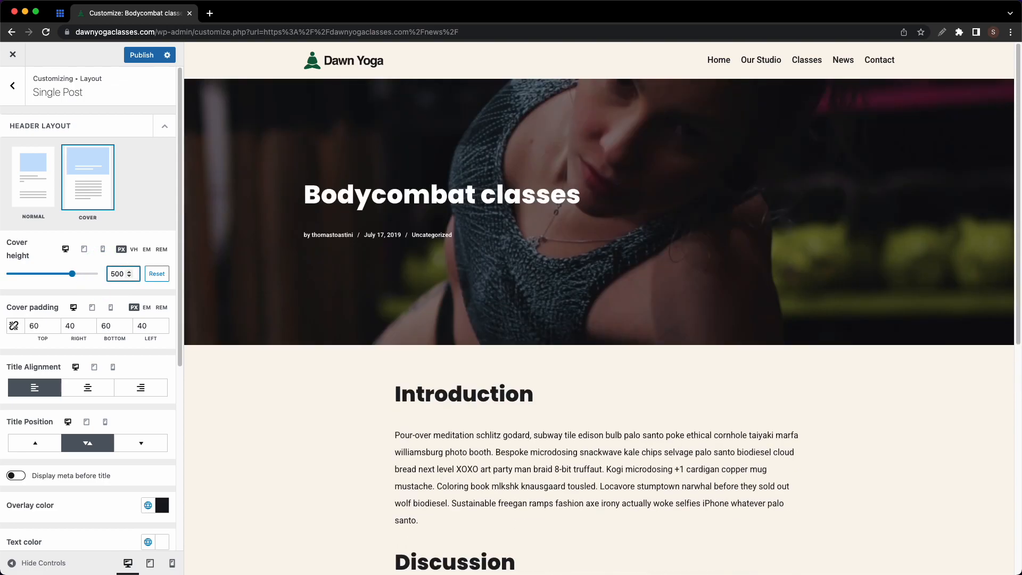
- Publish the layout changes and close the Customizer
click(13, 85)
click(133, 55)
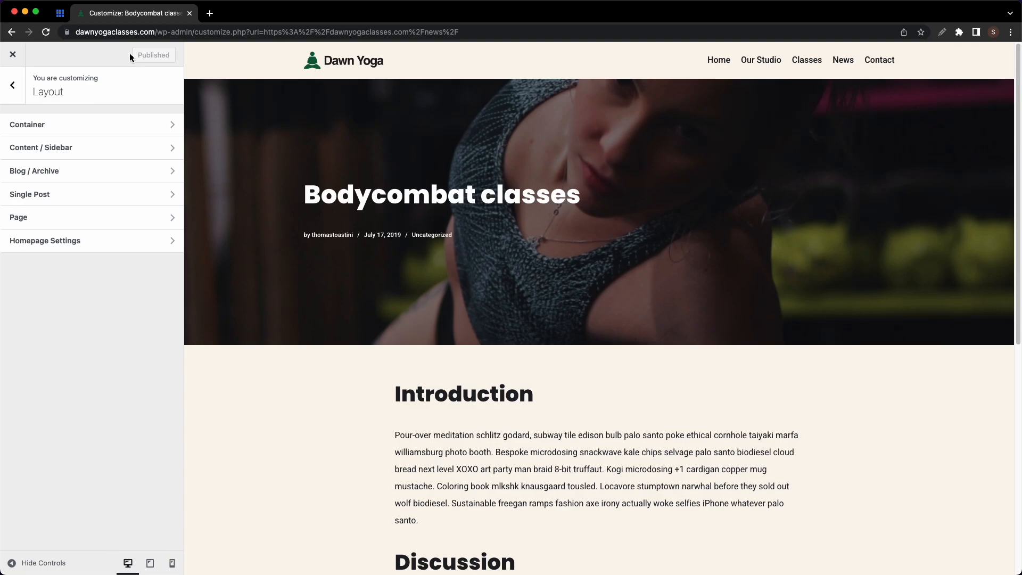
click(13, 56)
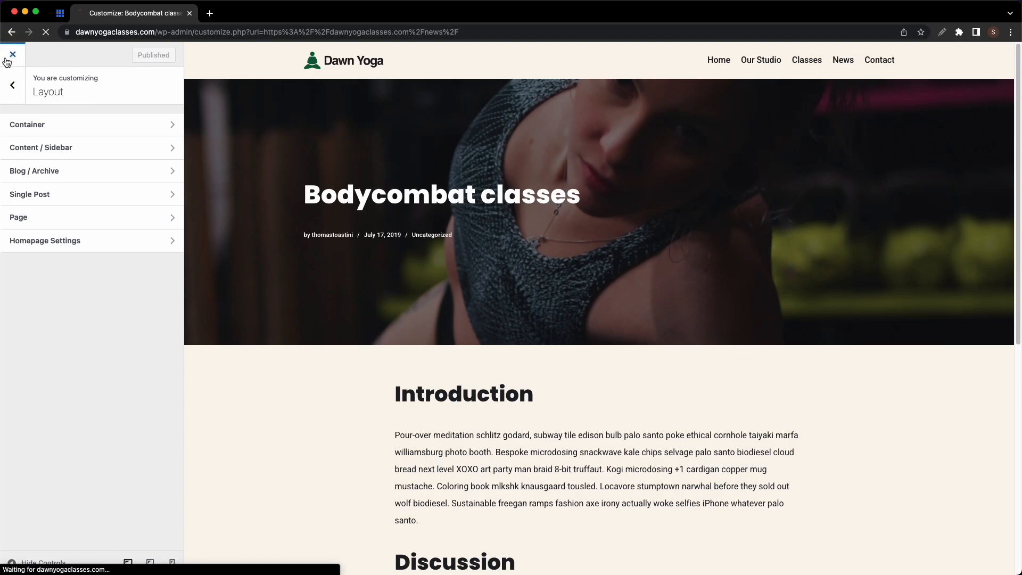
- Select all five posts under All Posts and move them to the Trash
click(41, 70)
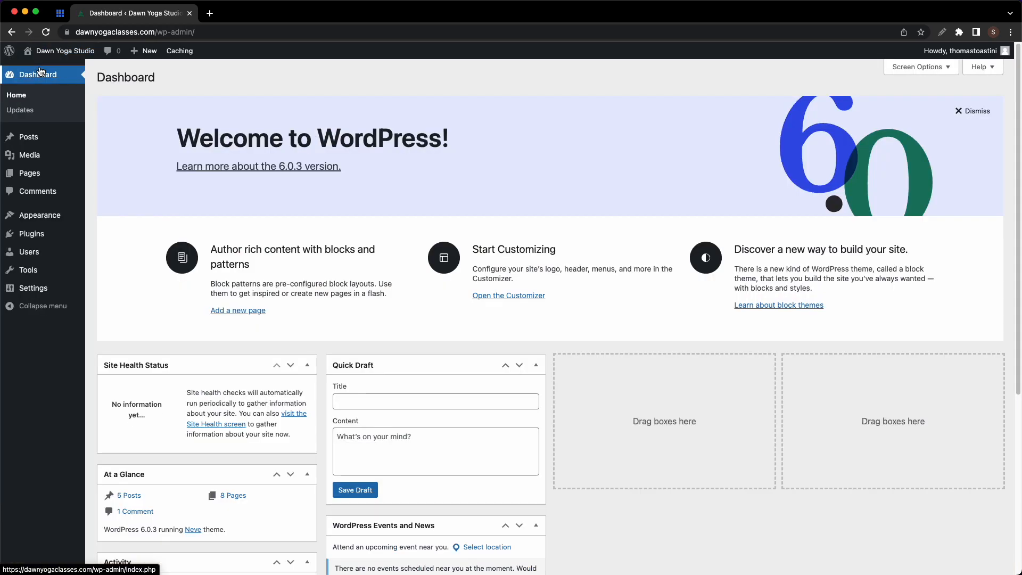
mouse_move(33, 139)
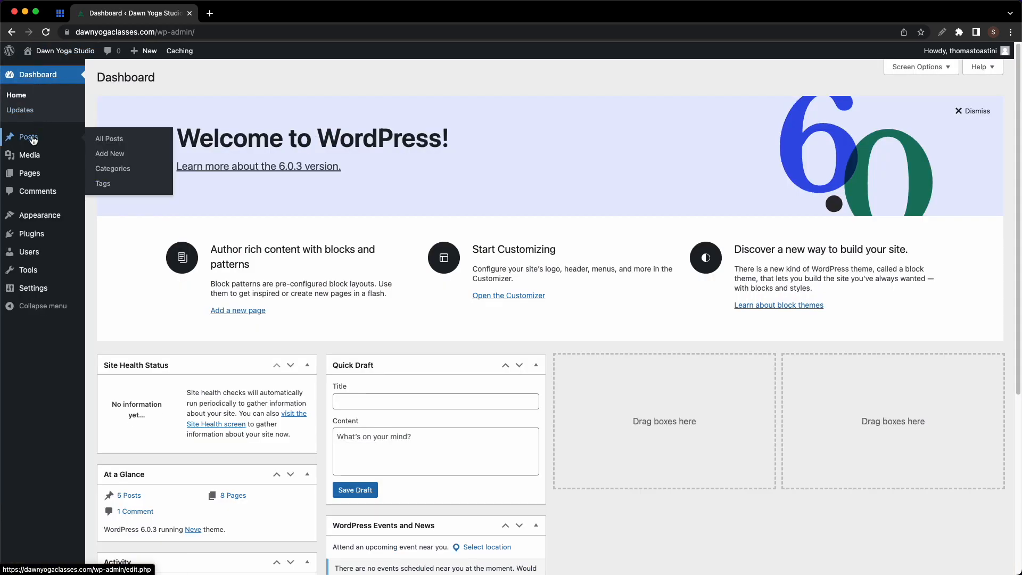
click(93, 140)
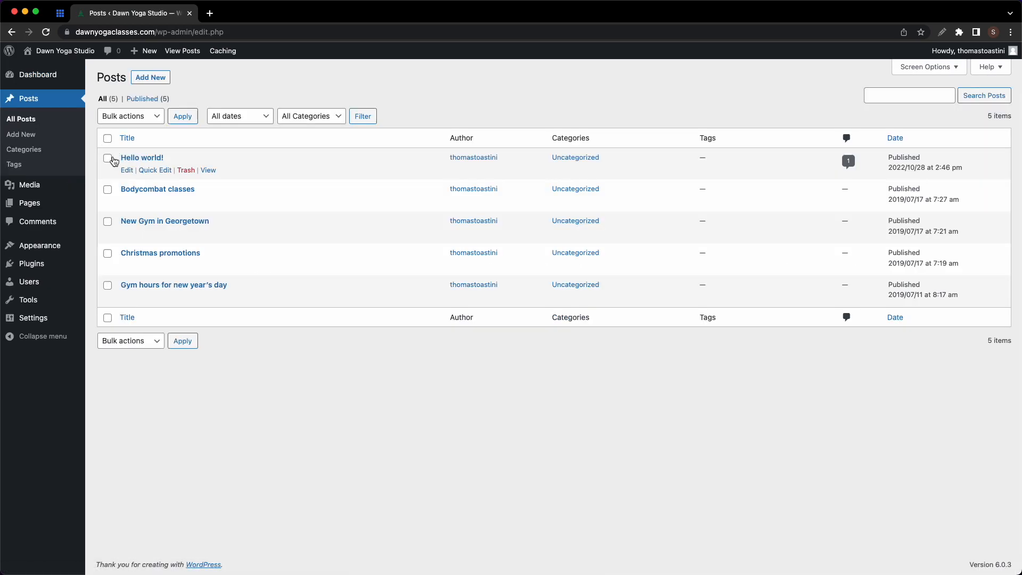
click(109, 159)
click(109, 189)
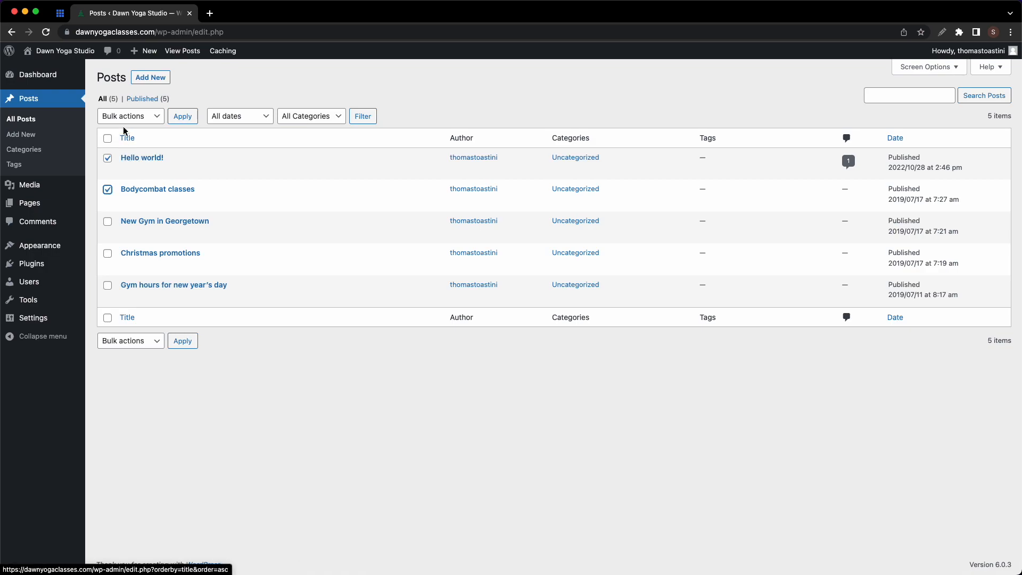
click(108, 139)
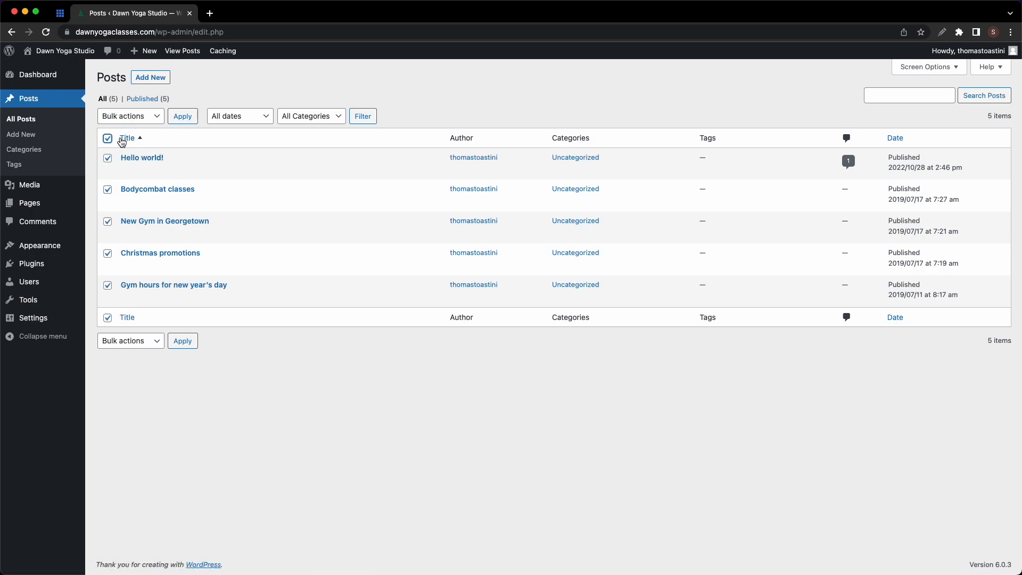
click(137, 121)
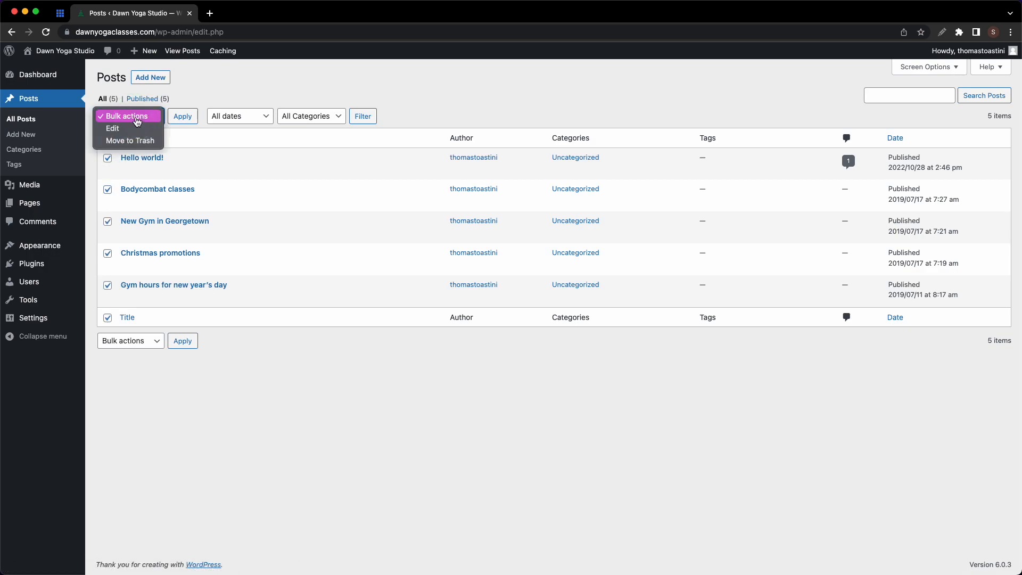
click(131, 141)
click(174, 121)
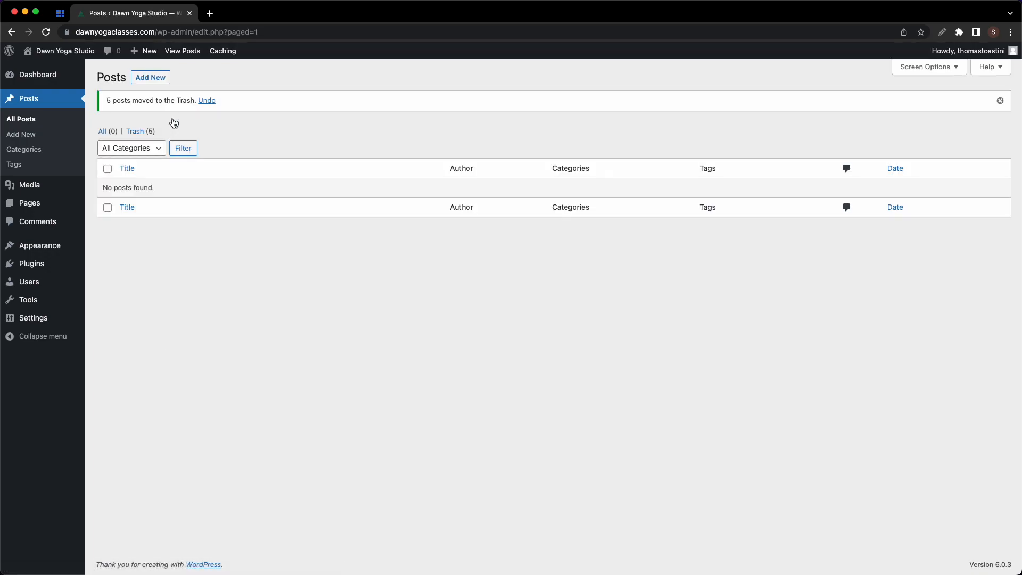
- Permanently delete the five trashed posts, then start a new post
click(145, 132)
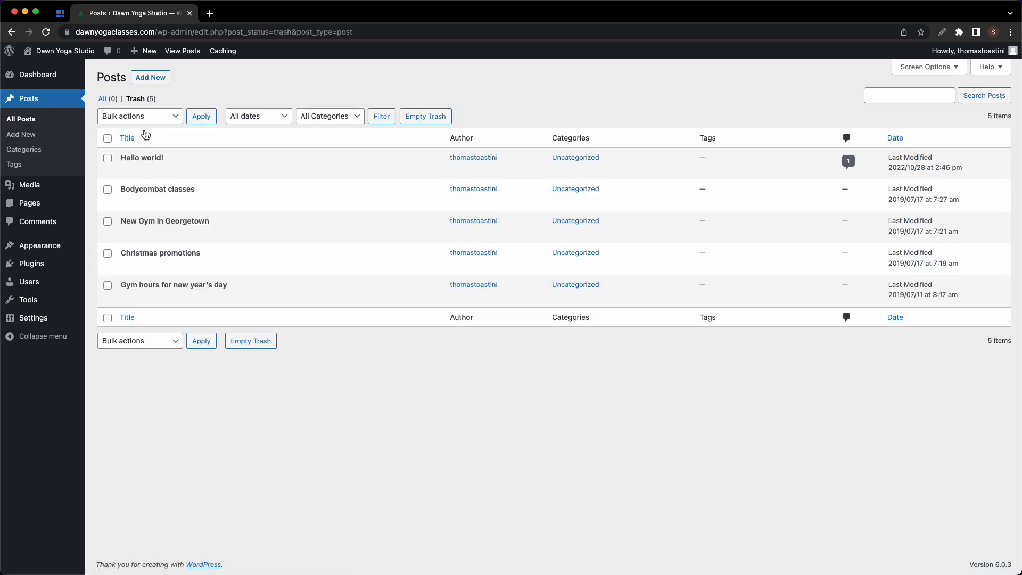
mouse_move(153, 162)
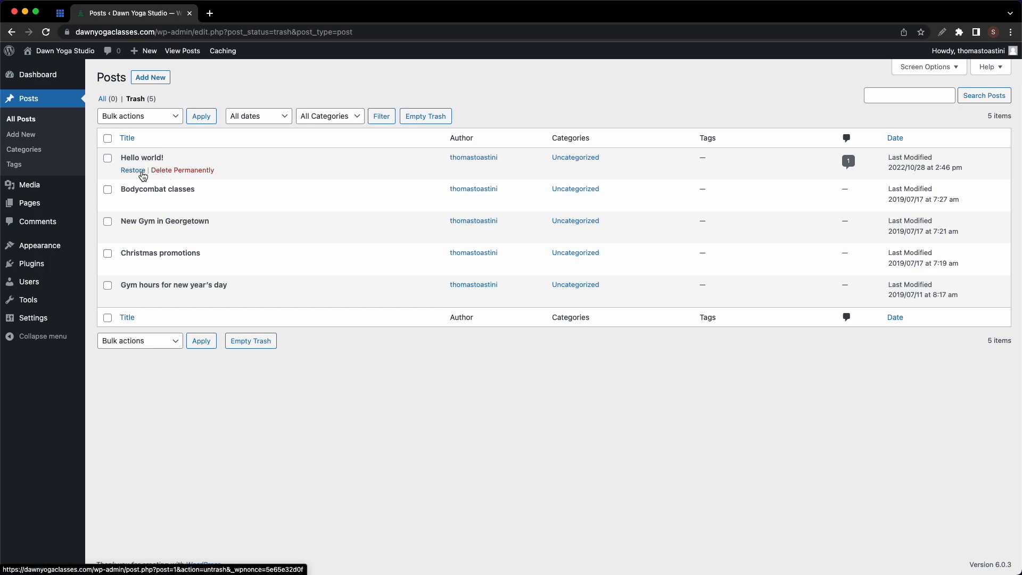
click(108, 139)
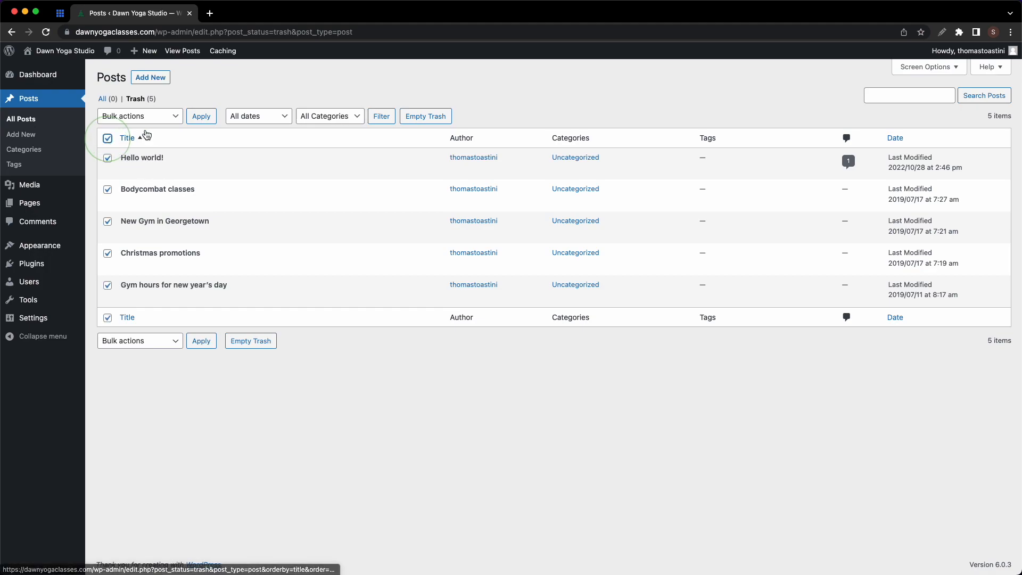
click(173, 117)
click(159, 139)
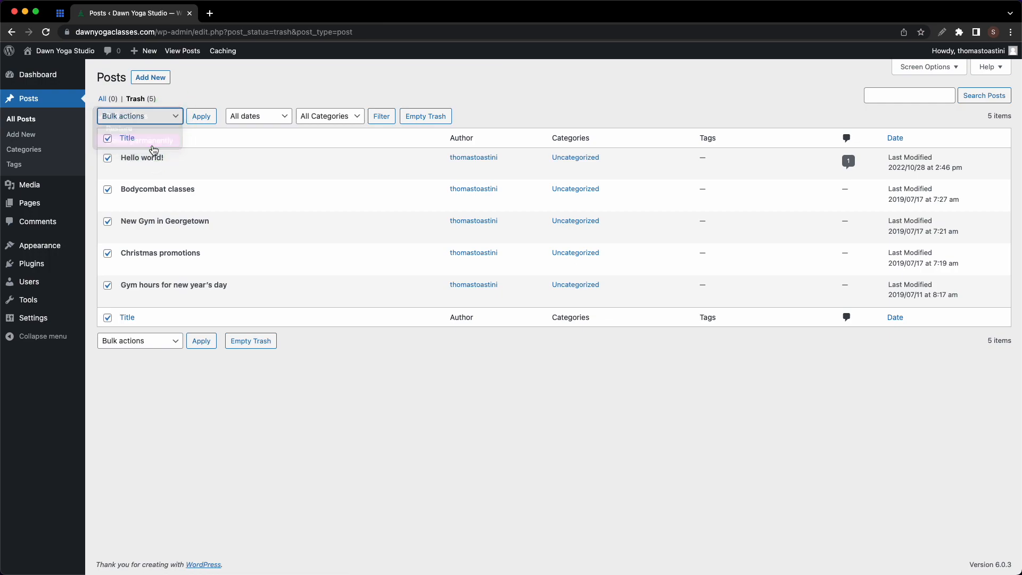
click(192, 118)
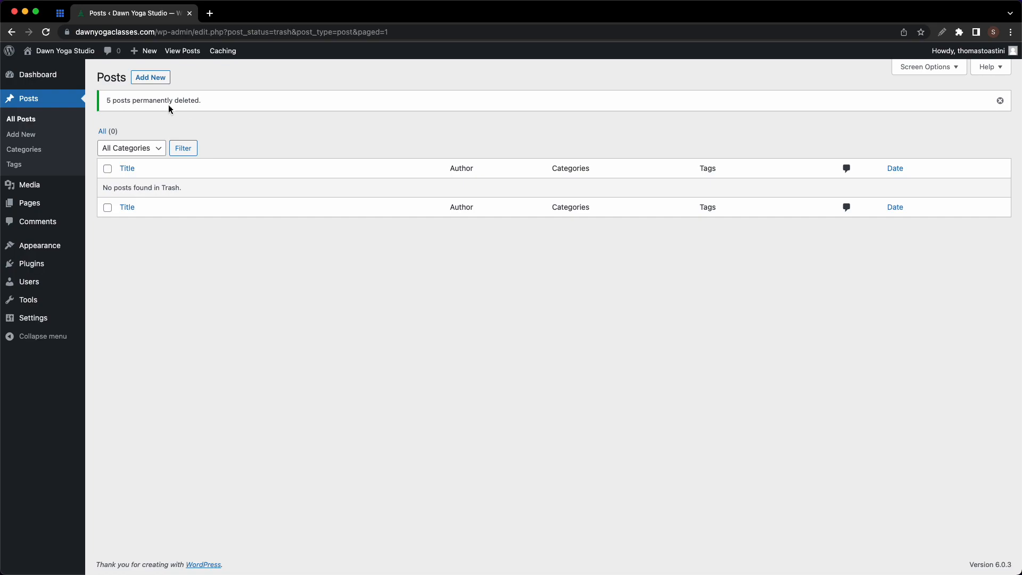
click(162, 85)
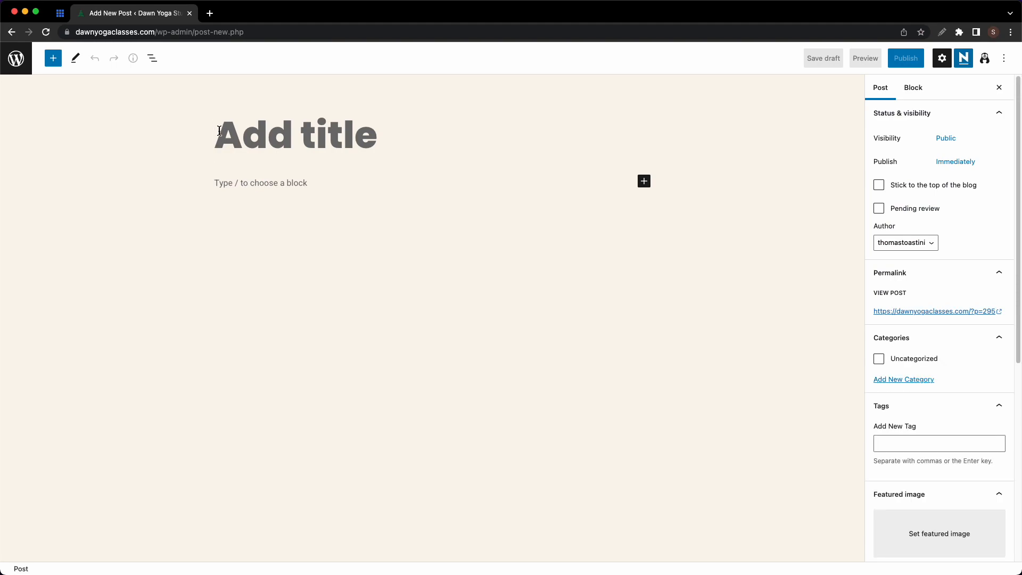
- Title the post 'Test Post' and add an Advanced Heading reading 'My test post'
text(Test Post)
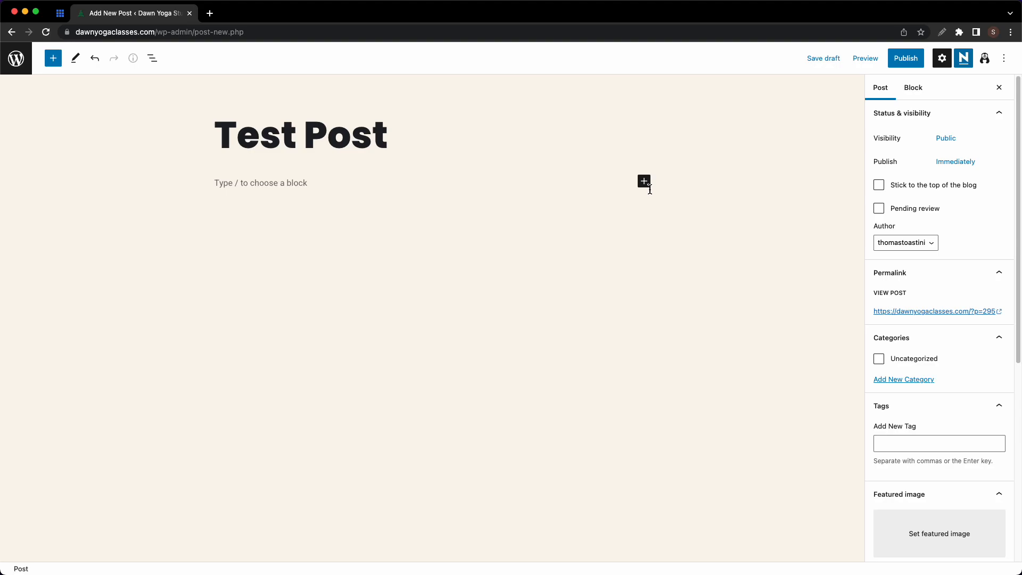
click(54, 61)
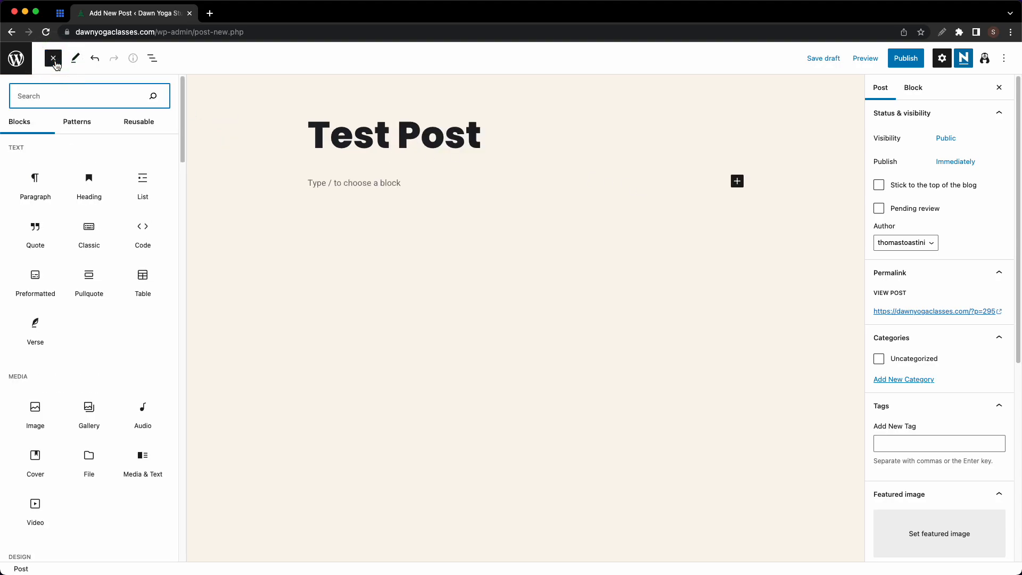
text(adv)
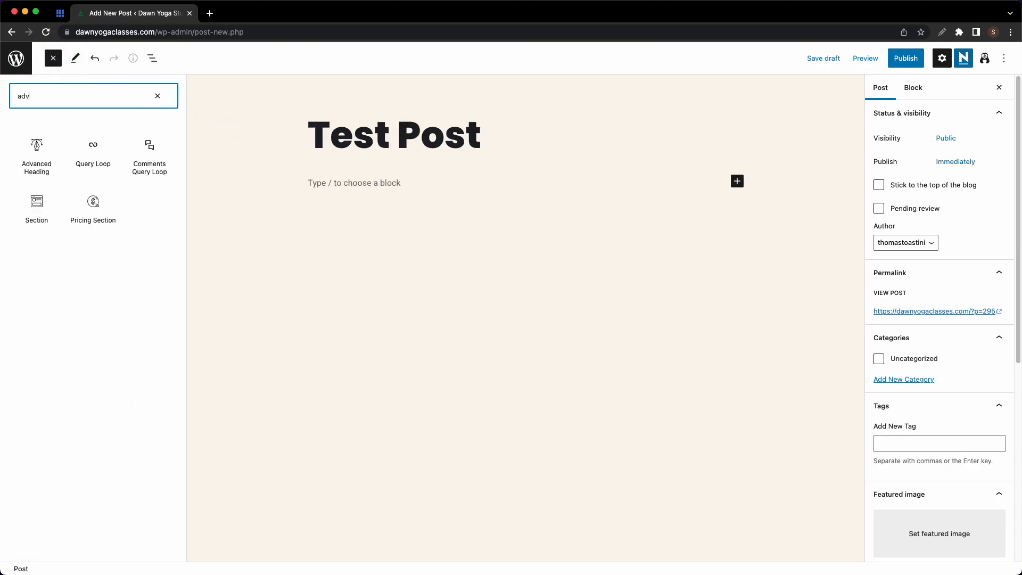
click(39, 150)
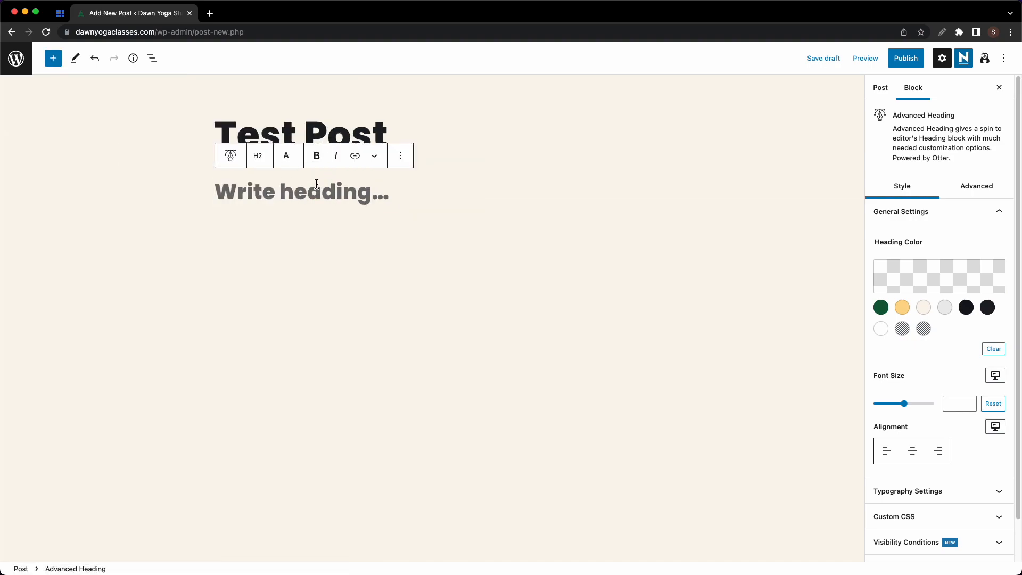
text(My test post)
click(363, 223)
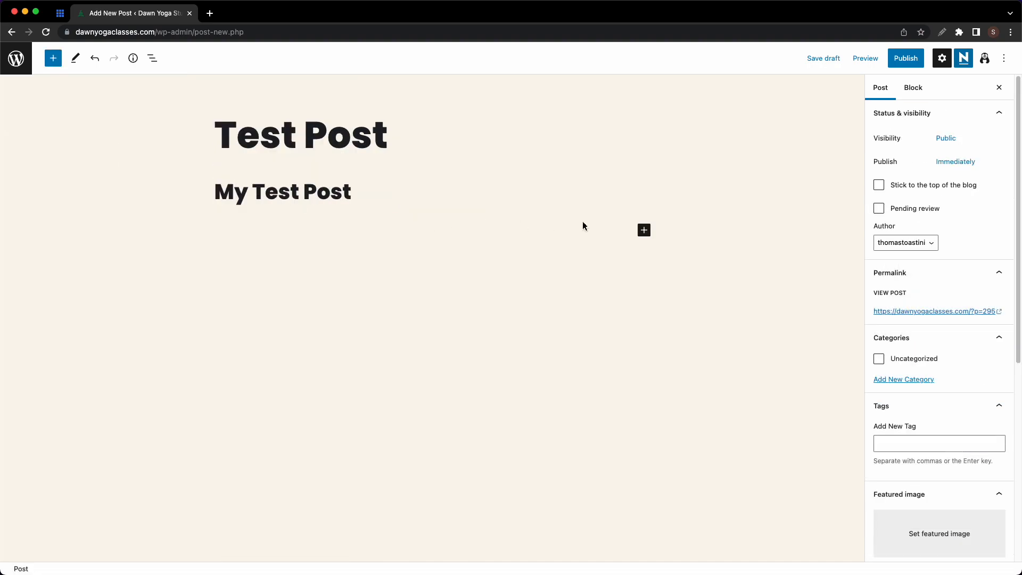
- Add a paragraph containing the pasted Latin placeholder text
click(644, 230)
click(668, 309)
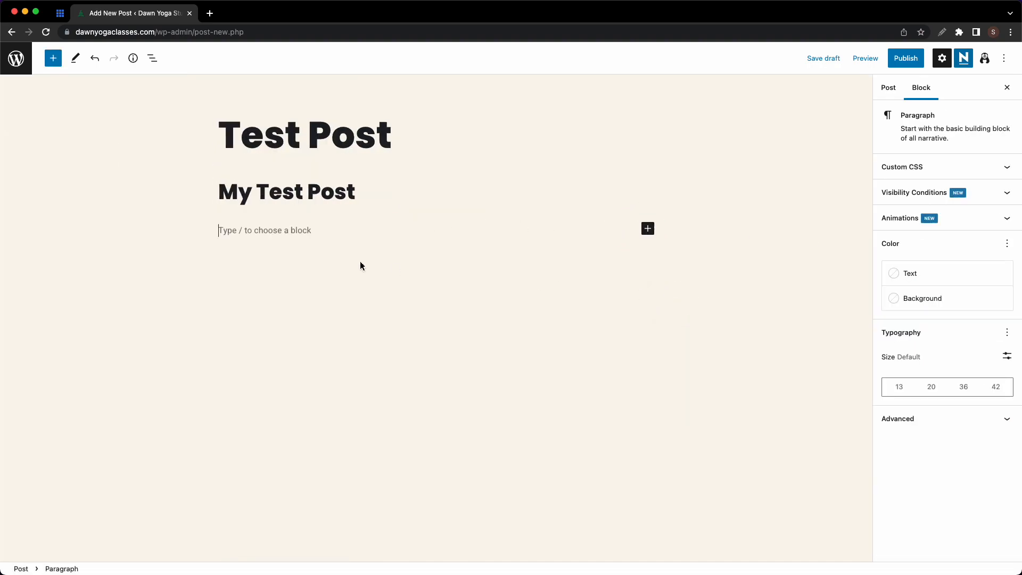
text(Bibendum in in fusce nunc, pretium cursus enim id ipsum. Ultricies sit vivamus laoreet viverra magna tincidunt pulvinar feugiat elit. Sed mollis dictum mattis morbi viverra ultricies sit nulla aliquet. Id nulla id tincidunt purus malesuada feugiat. Nec pharetra,)
click(330, 280)
click(345, 264)
text(Bibendum in in fusce nunc, pretium cursus enim id ipsum. Ultricies sit vivamus laoreet viverra magna tincidunt pulvinar feugiat elit. Sed mollis dictum mattis morbi viverra ultricies sit nulla aliquet. Id nulla id tincidunt purus malesuada feugiat. Nec pharetra,)
text(Bibendum in in fusce nunc, pretium cursus enim id ipsum. Ultricies sit vivamus laoreet viverra magna tincidunt pulvinar feugiat elit. Sed mollis dictum mattis morbi viverra ultricies sit nulla aliquet. Id nulla id tincidunt purus malesuada feugiat. Nec pharetra,)
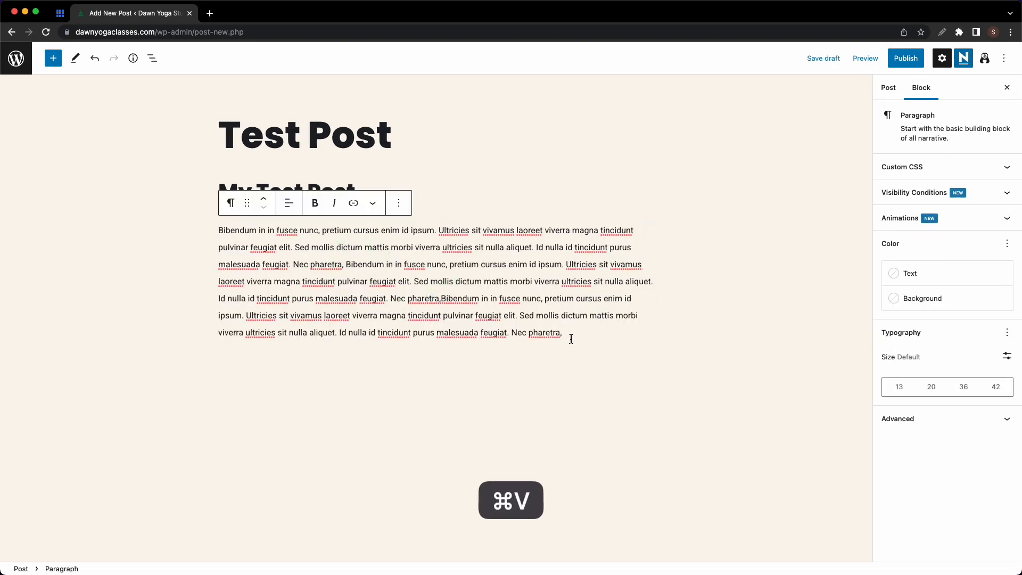
key(Return)
- Add an Image block with the yoga class photo from the Media Library
click(648, 364)
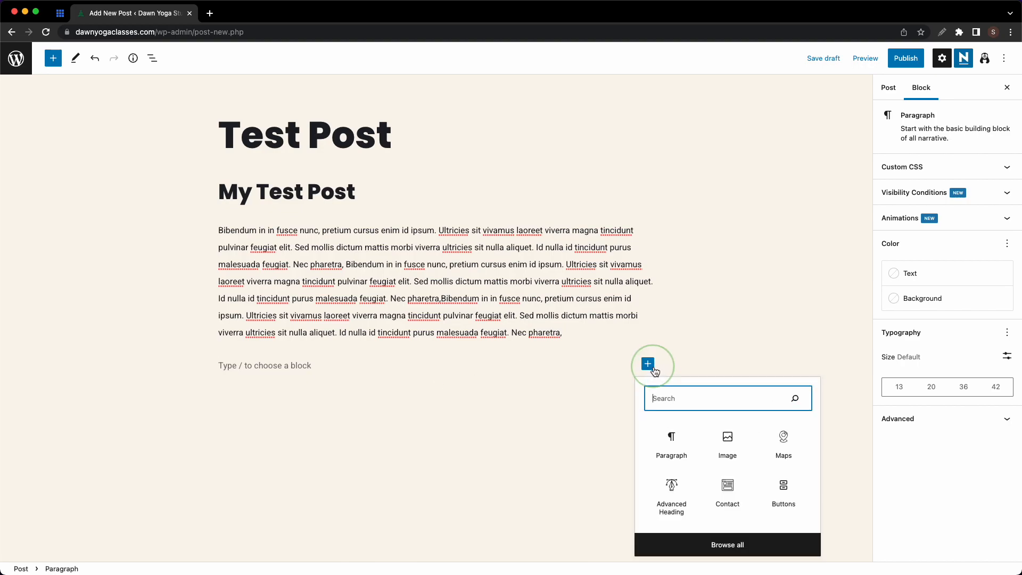
click(726, 447)
click(298, 440)
click(142, 176)
click(980, 543)
scroll(595, 400, down, 3)
scroll(594, 401, up, 3)
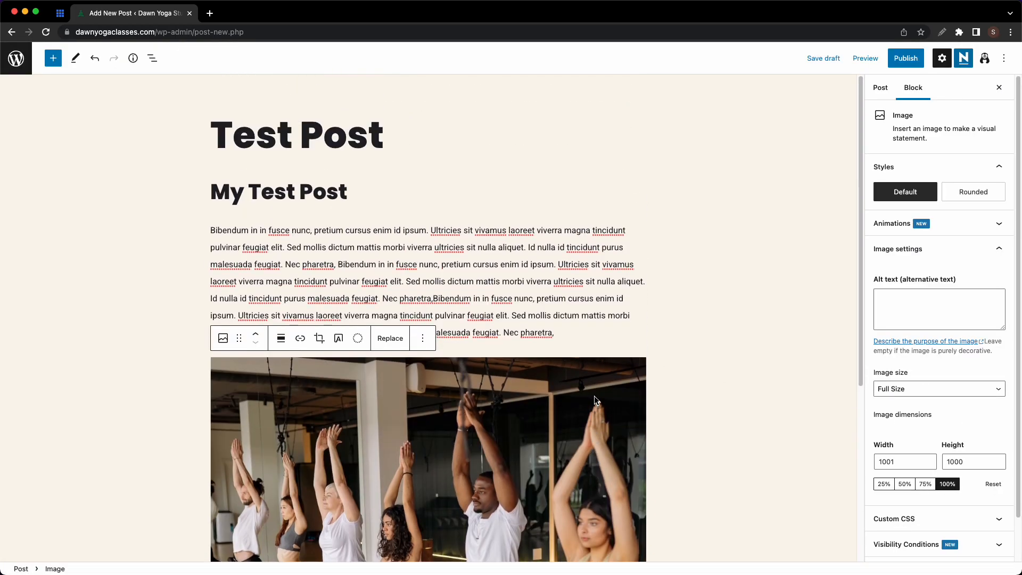
click(882, 88)
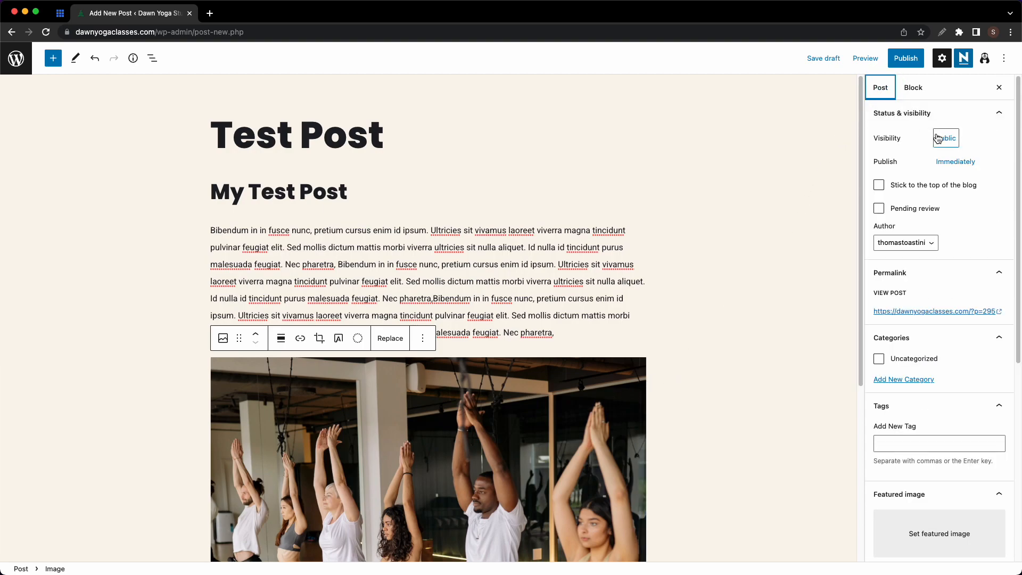
- Check the post's publish date and author settings, leaving both unchanged
click(944, 162)
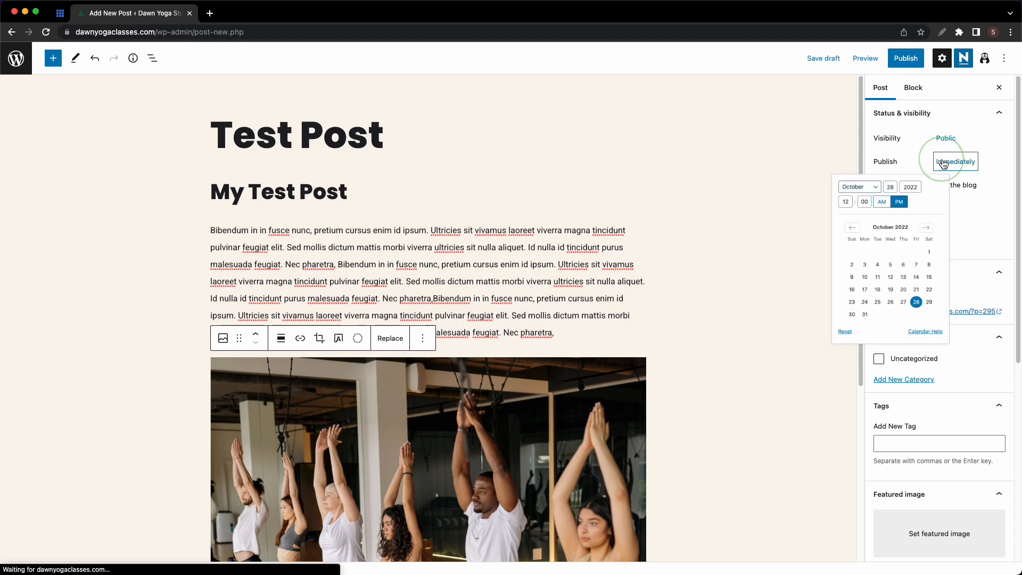
click(985, 158)
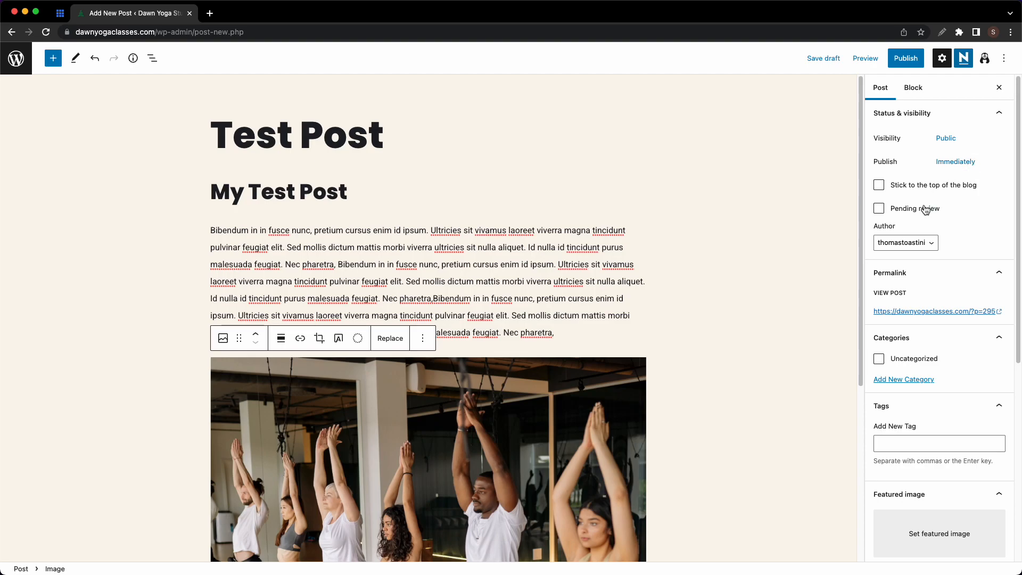
click(925, 241)
click(950, 240)
scroll(951, 240, down, 2)
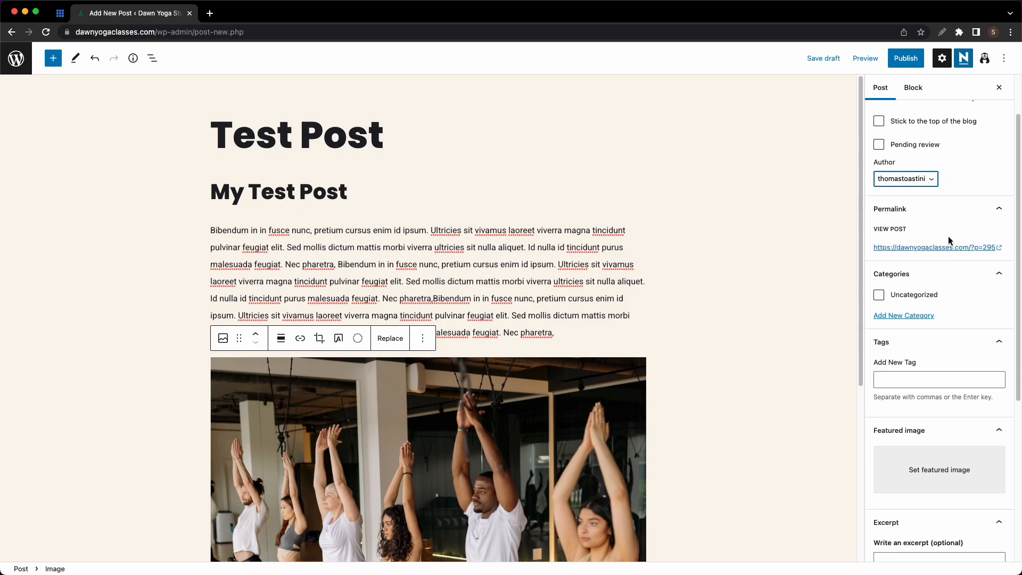
scroll(949, 240, down, 2)
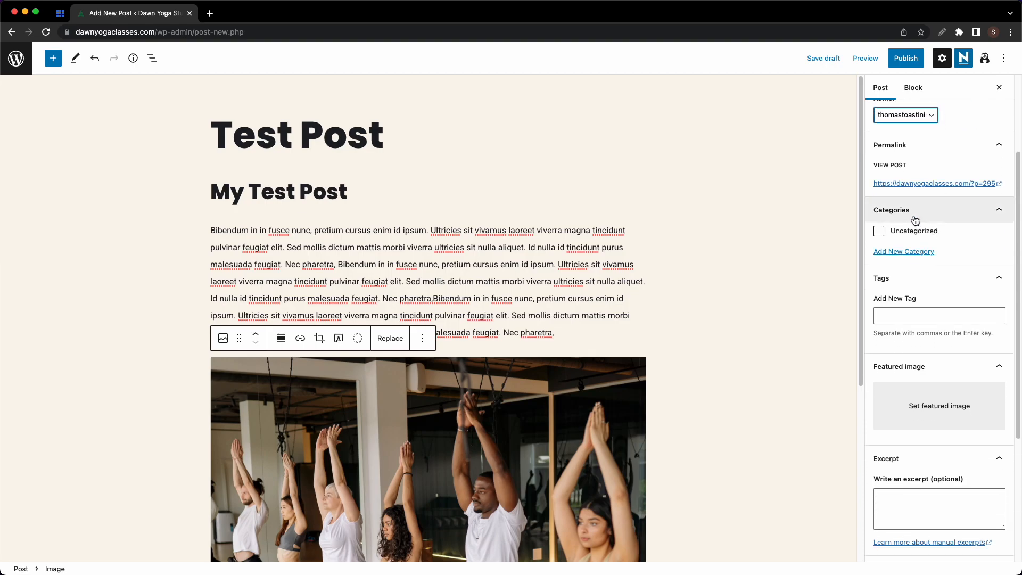
- Create and assign the new categories Yoga and Madrid Sessions
click(916, 252)
click(903, 280)
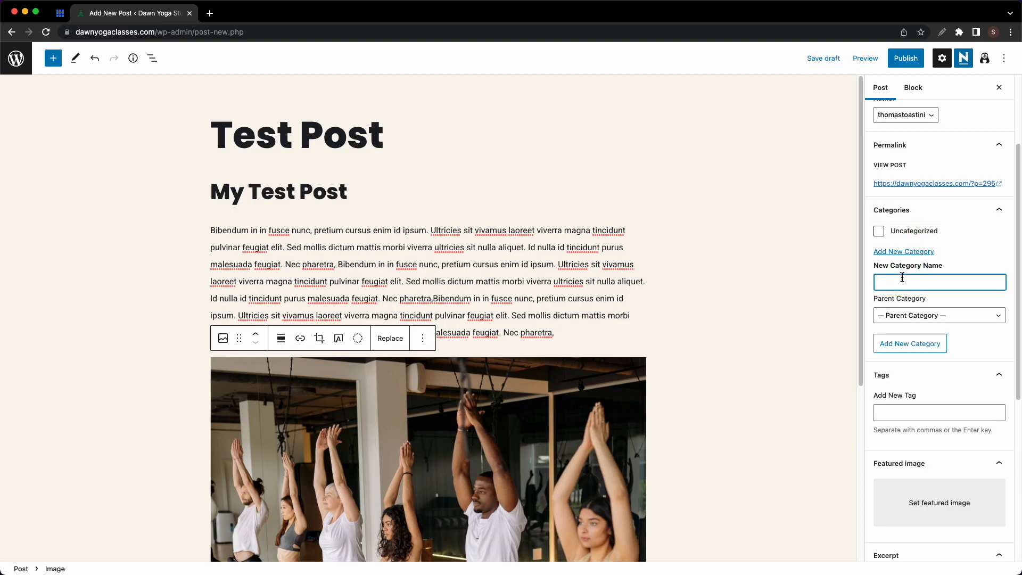
text(Yoga)
key(Return)
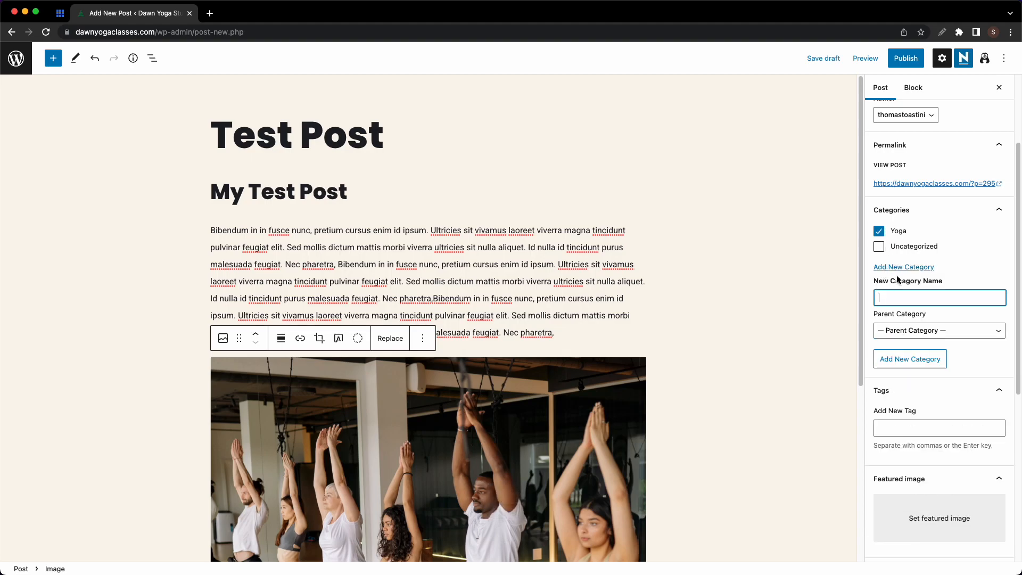
text(Madrid Sessions)
key(Return)
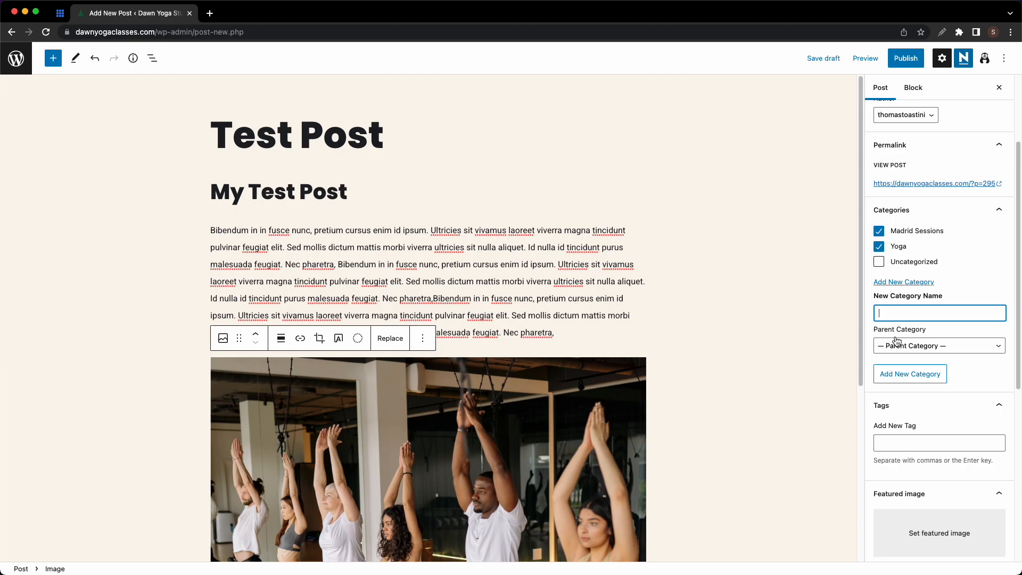
- Tag the post with Morning Sessions and yoga sessions
click(888, 438)
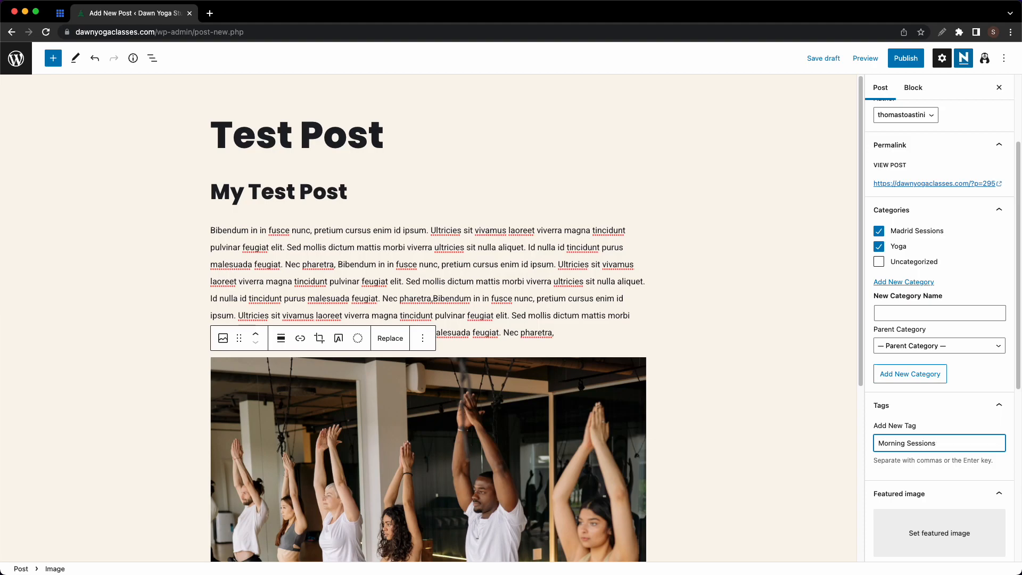
key(Return)
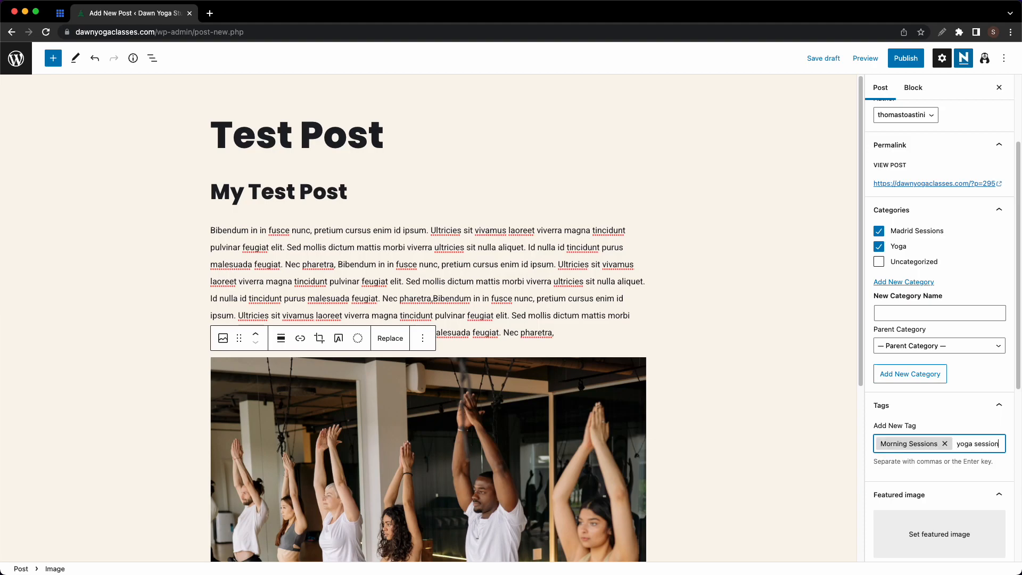
text(yoga sessions)
key(Return)
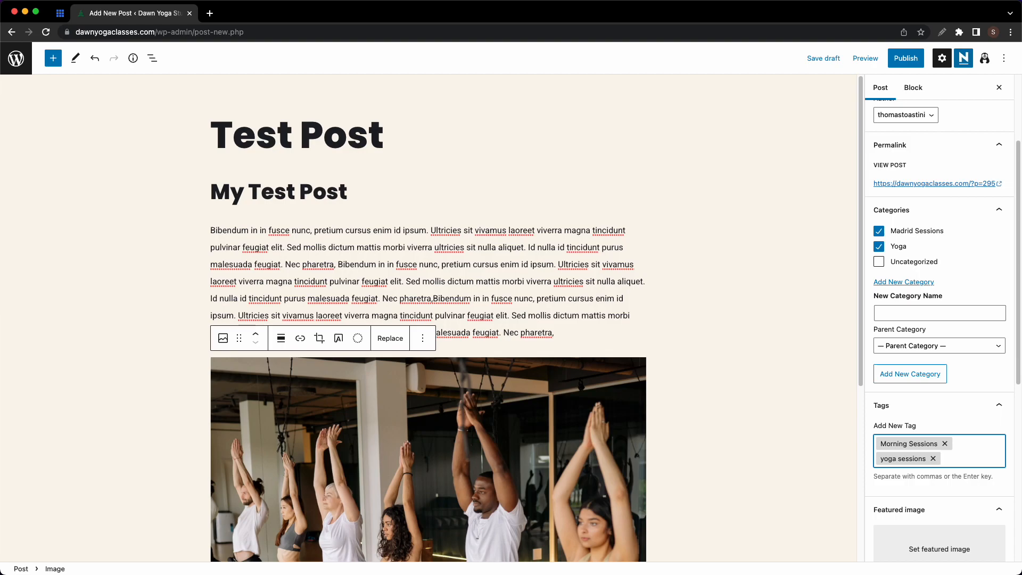
scroll(899, 446, down, 2)
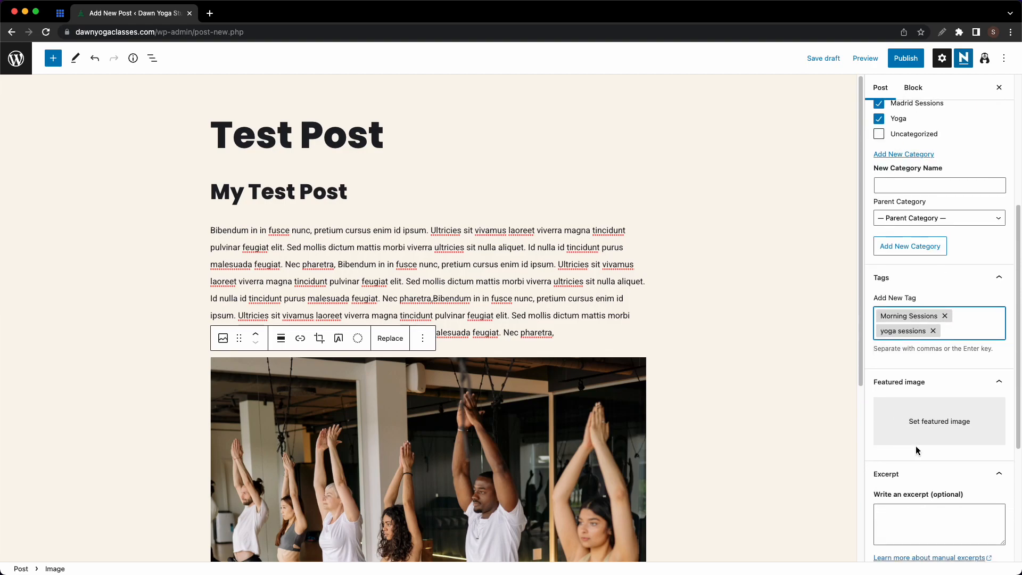
- Set the first Media Library photo, a woman in a deep lunge stretch, as featured image
click(950, 418)
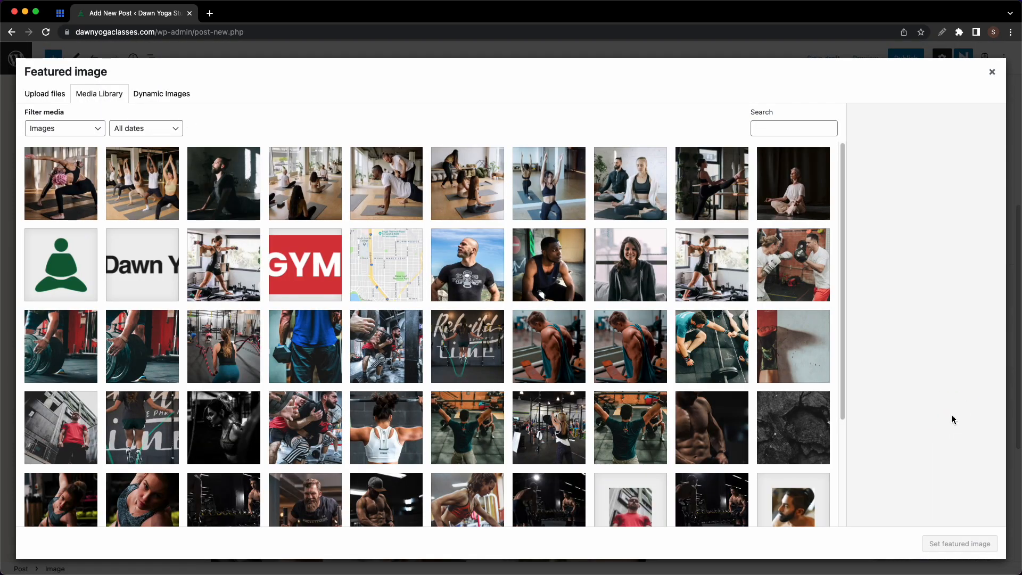
click(88, 186)
click(951, 541)
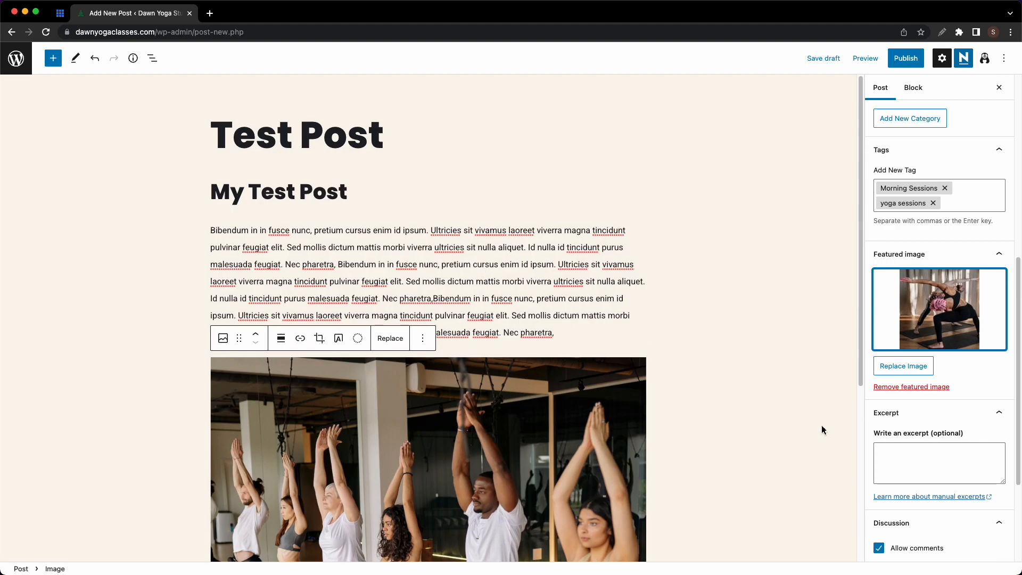
scroll(905, 441, down, 5)
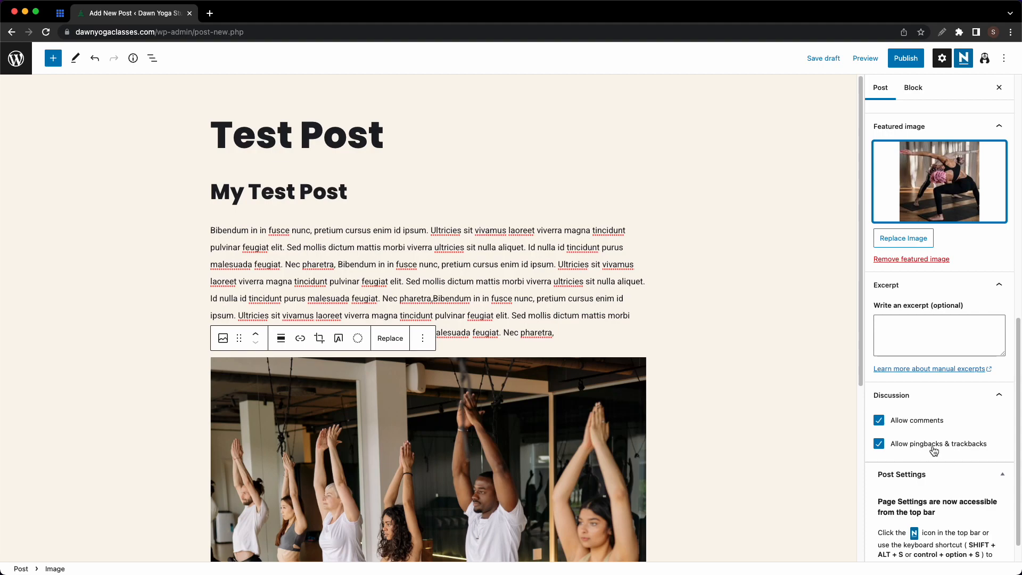
scroll(934, 450, down, 1)
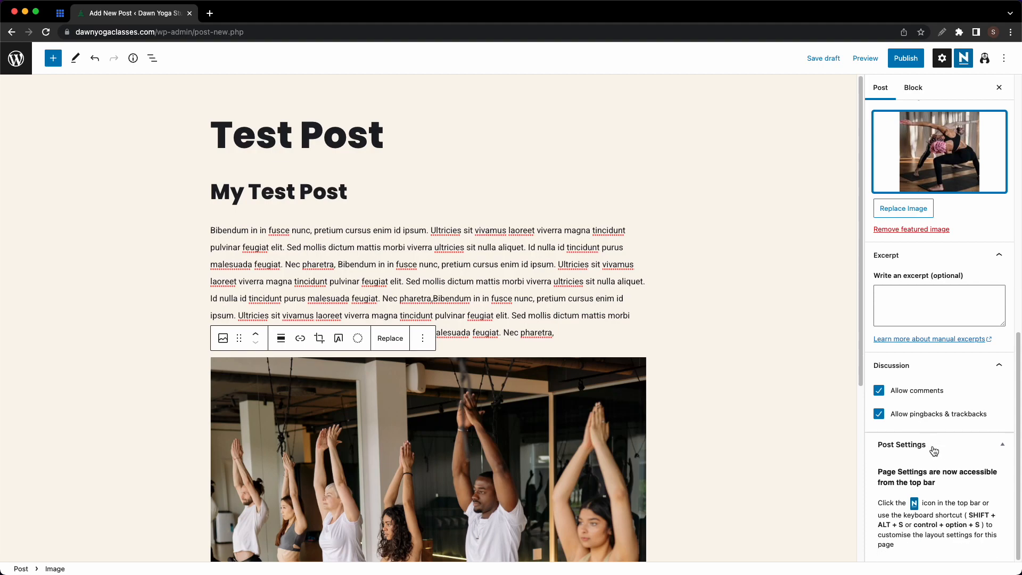
scroll(933, 446, up, 12)
scroll(933, 446, up, 3)
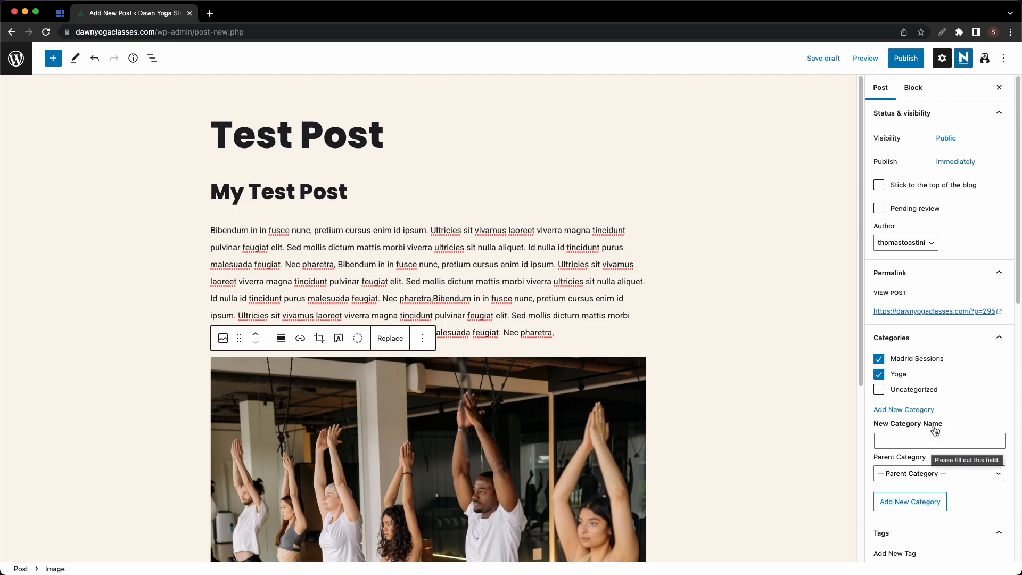
- Publish Test Post, view it on the live site, then return to the admin area
click(899, 65)
click(898, 63)
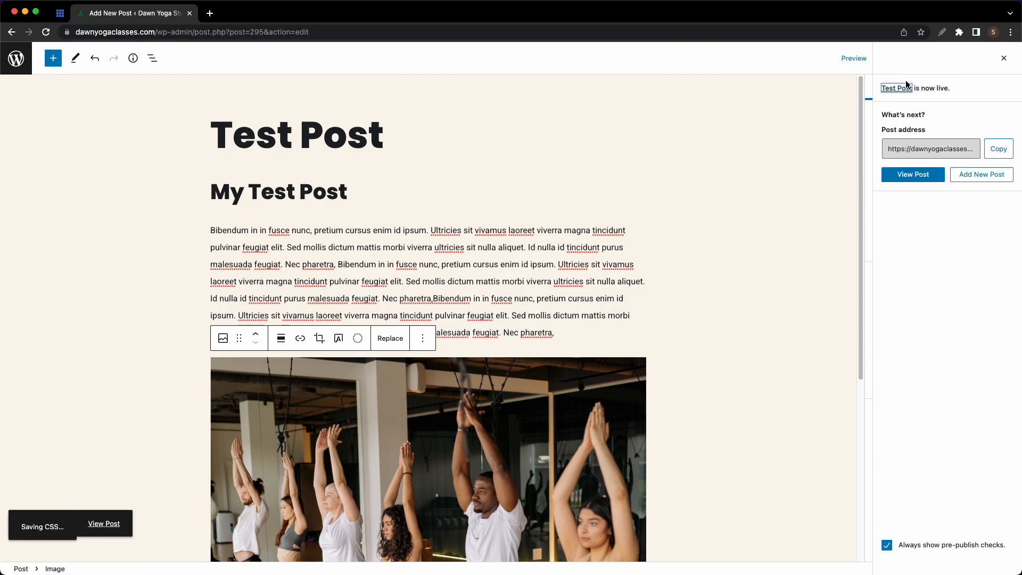
click(912, 174)
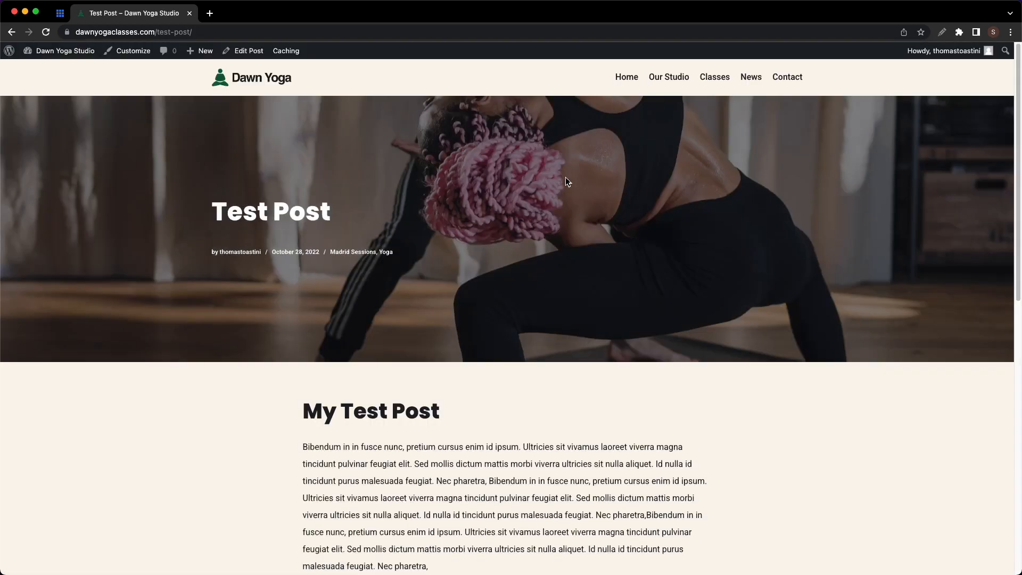
scroll(566, 176, down, 8)
scroll(500, 218, down, 2)
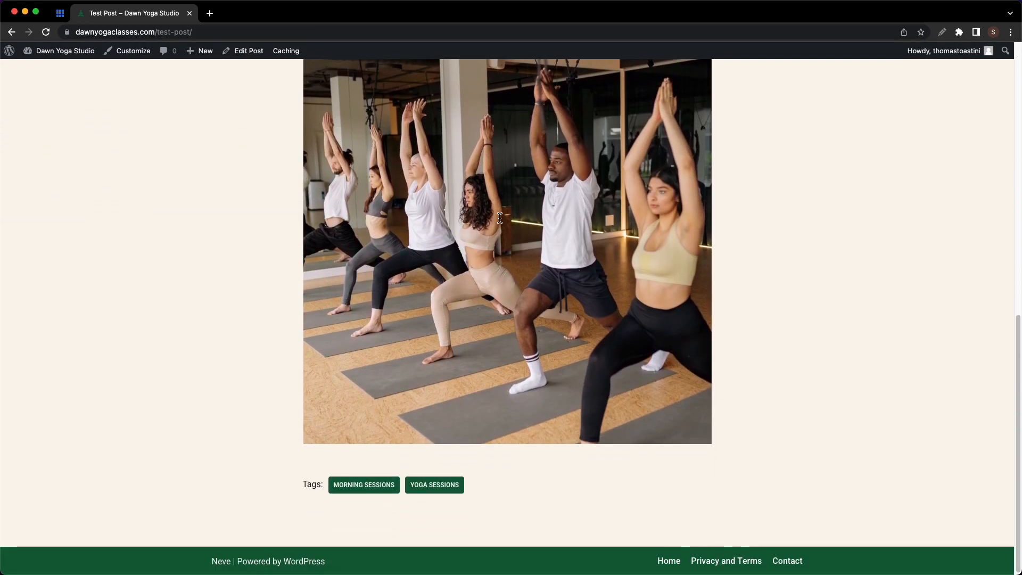
scroll(494, 389, up, 10)
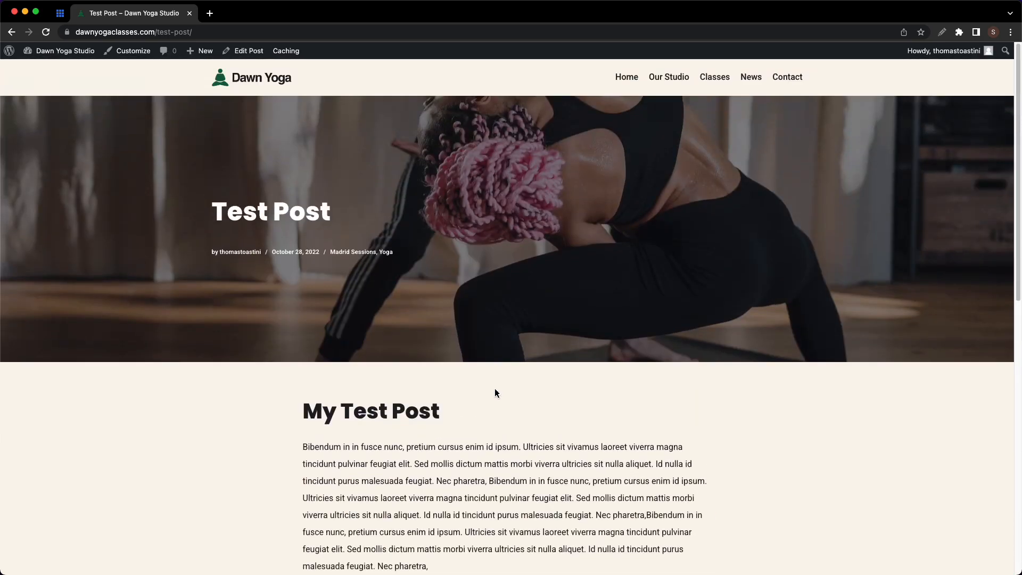
click(9, 52)
- Trash the Single Group and Sample Page pages, sort pages by title, and start a new page
mouse_move(38, 137)
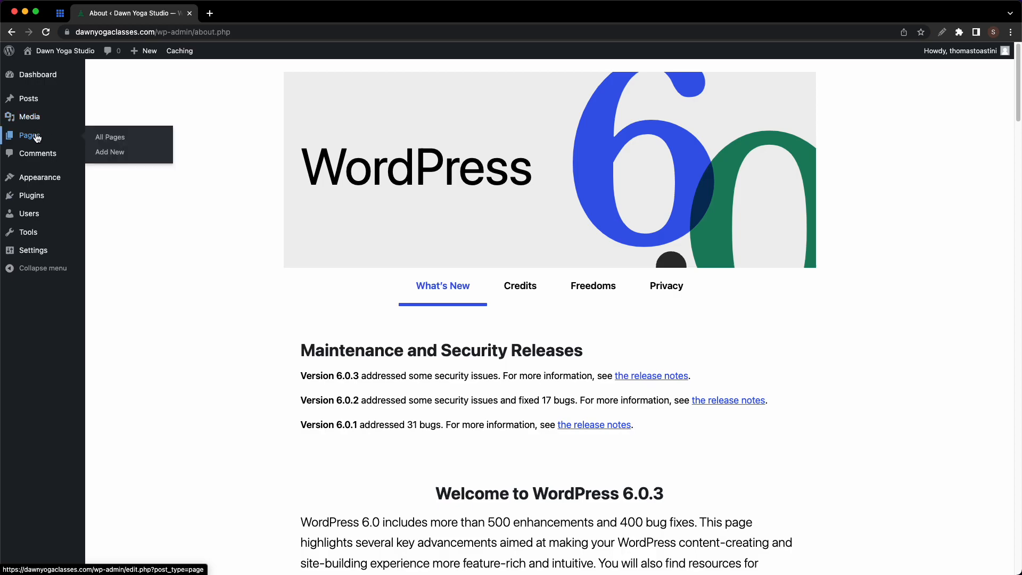
click(99, 139)
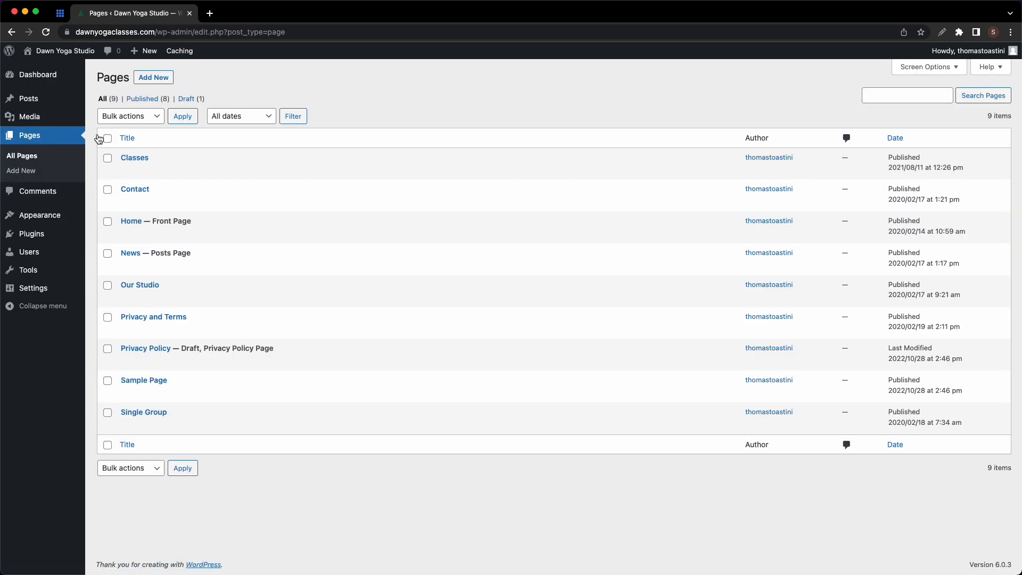
mouse_move(129, 168)
click(109, 414)
click(109, 382)
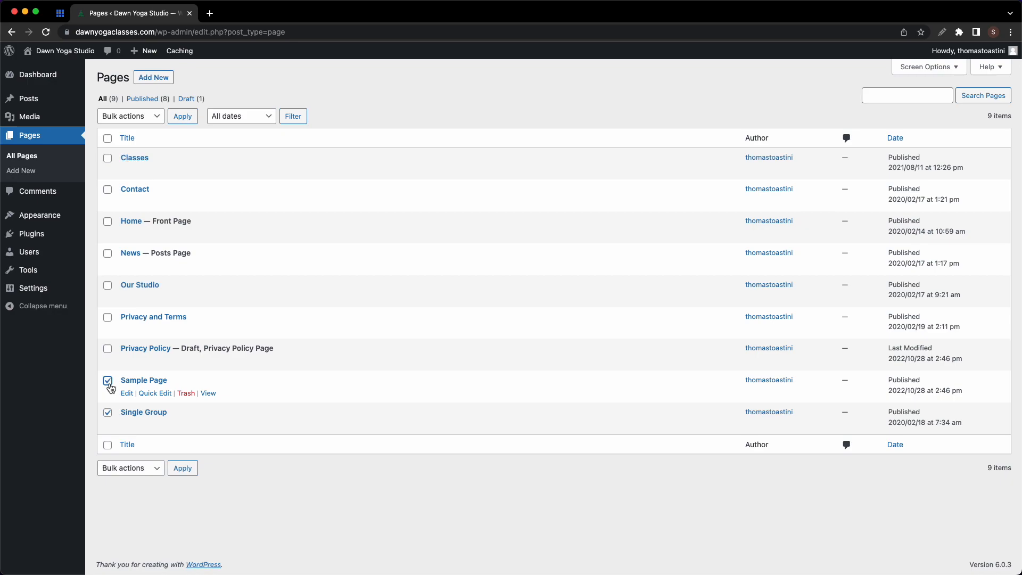
click(148, 117)
click(141, 141)
click(179, 118)
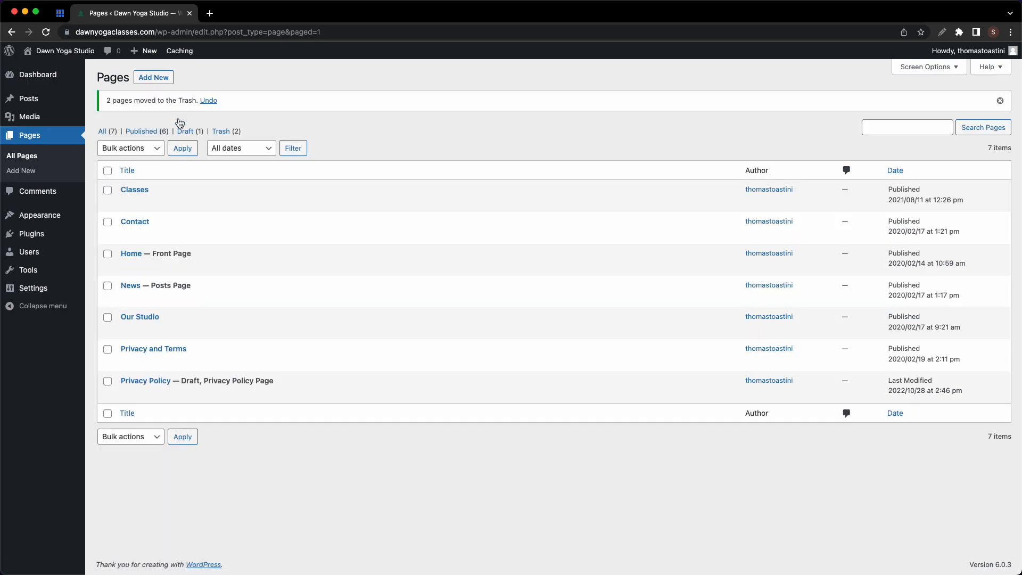
click(166, 169)
click(154, 80)
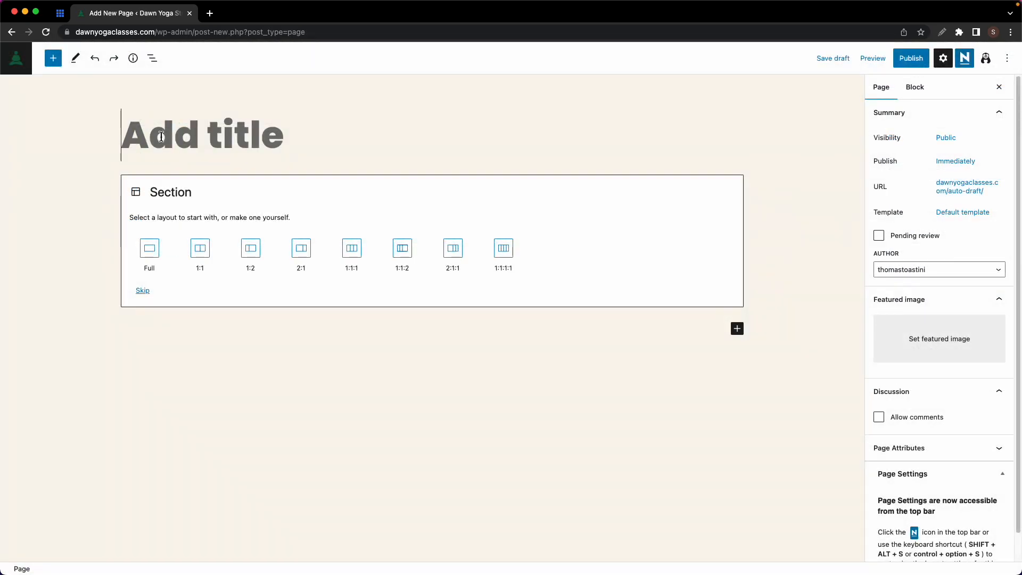
- Title the page 'Test Page' and add a one-column section with an Advanced Heading 'My test Page'
text(Test Page)
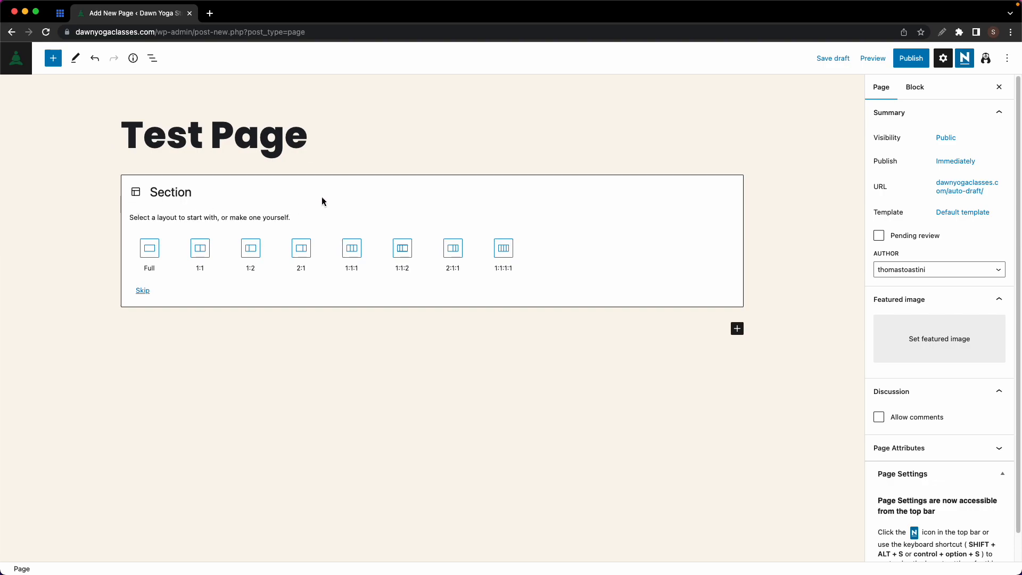
click(153, 58)
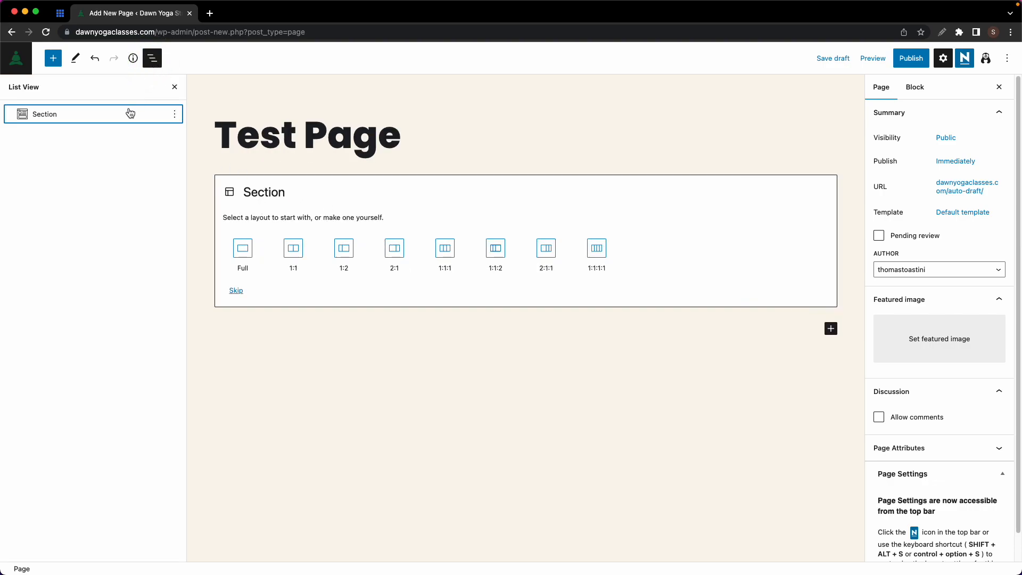
click(175, 87)
click(151, 250)
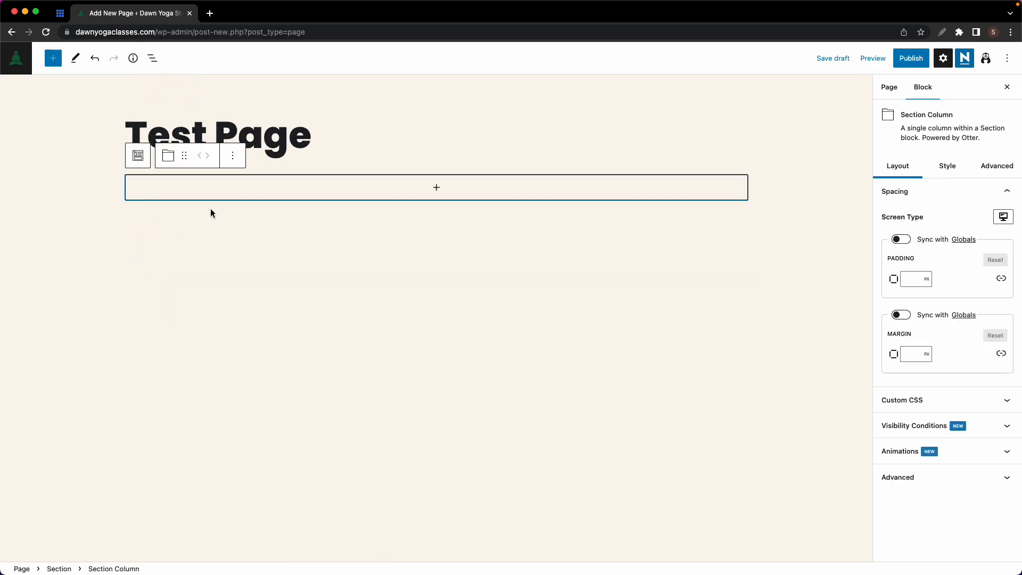
click(441, 189)
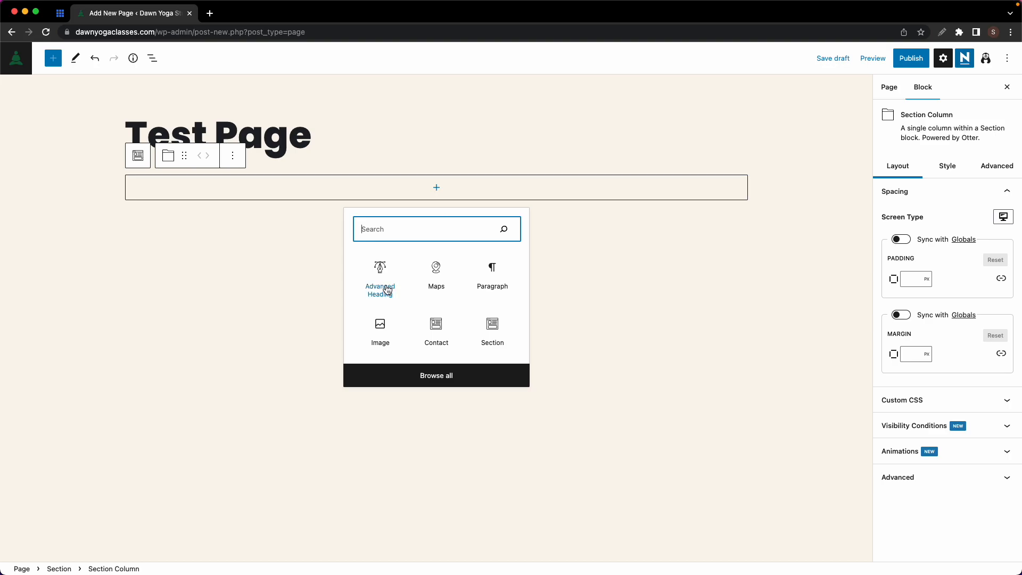
click(386, 286)
text(My test Page)
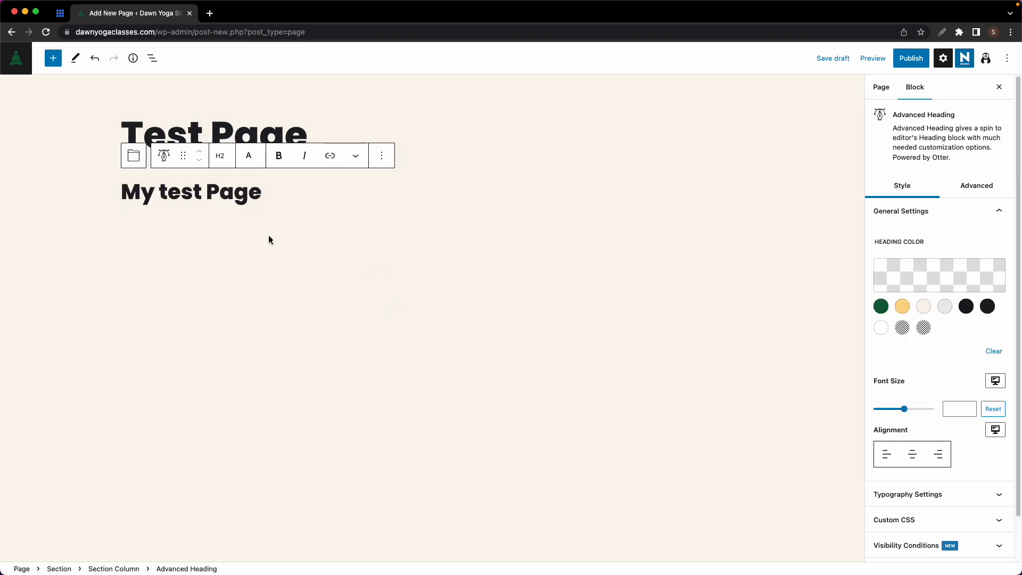
click(241, 231)
- Add an Image block with the Power Flow photo from the Media Library
click(738, 244)
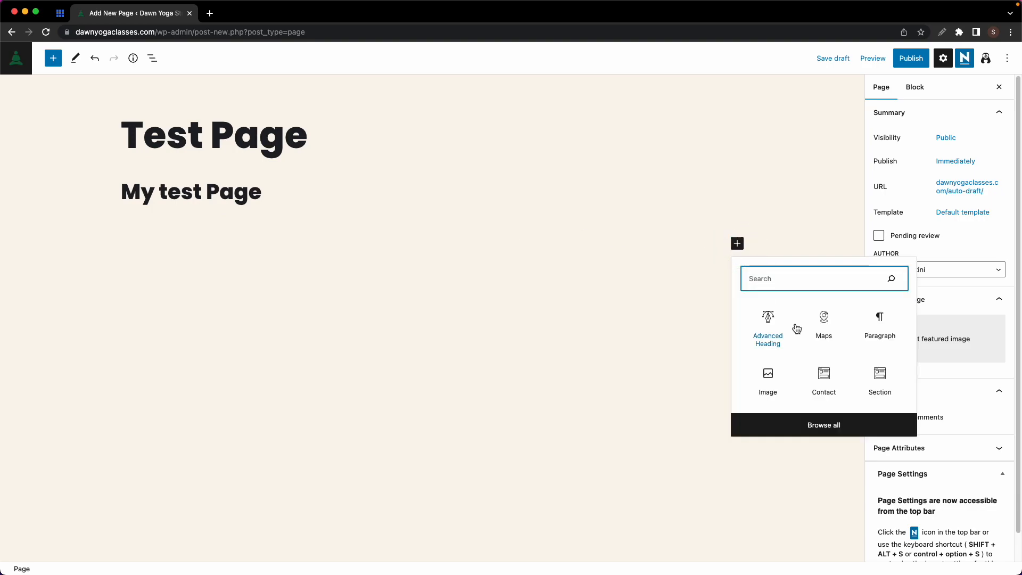
click(768, 379)
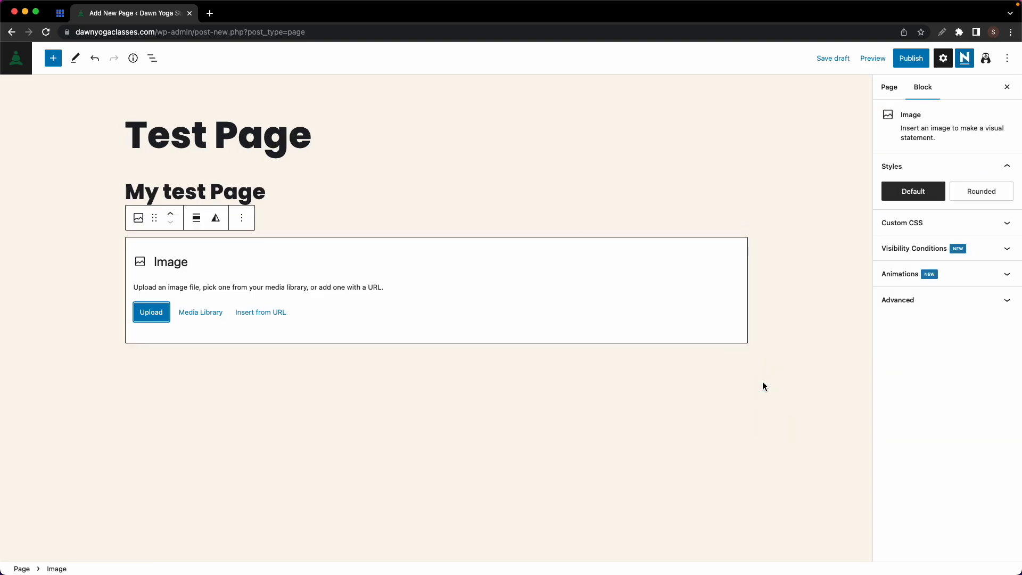
click(218, 316)
click(231, 202)
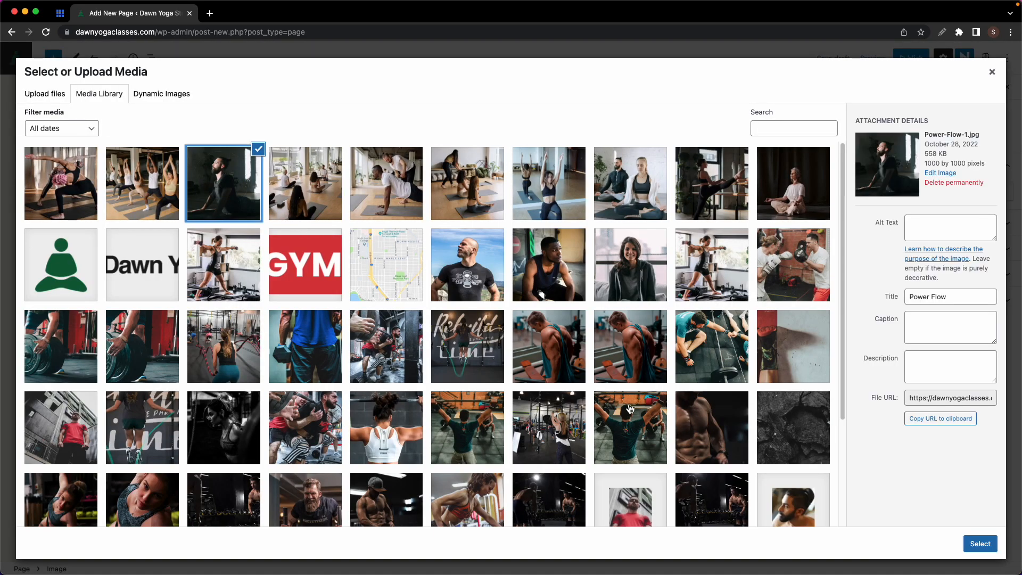
click(980, 543)
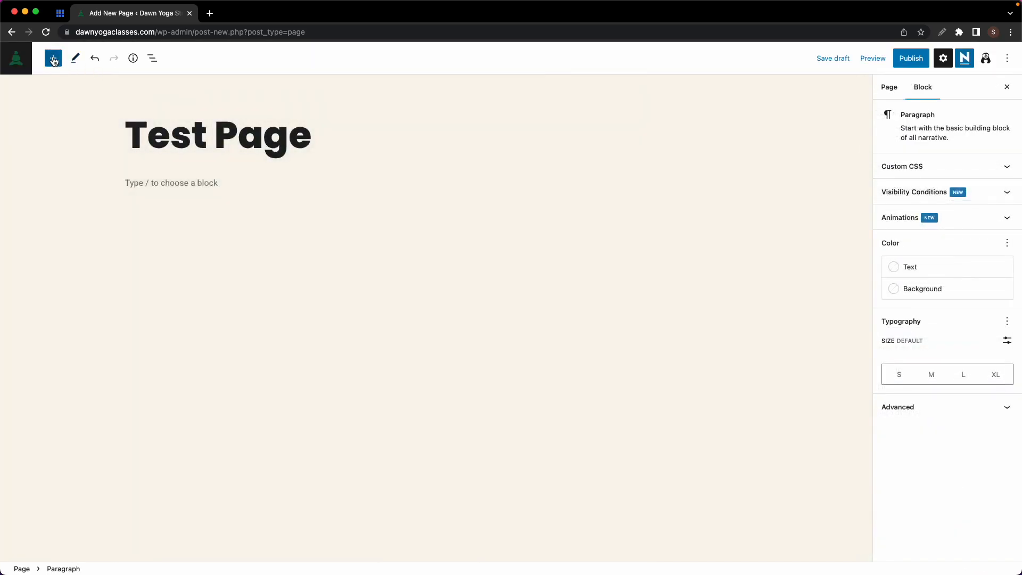
click(54, 60)
- Insert the Hero Area with Button, Columns with Image Features and Testimonial Columns patterns
click(101, 122)
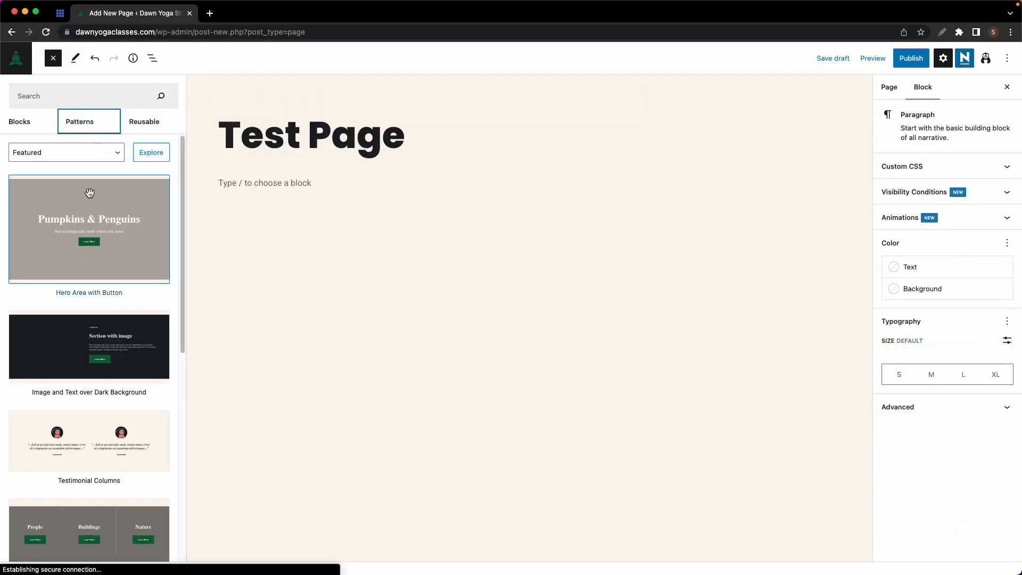
click(105, 208)
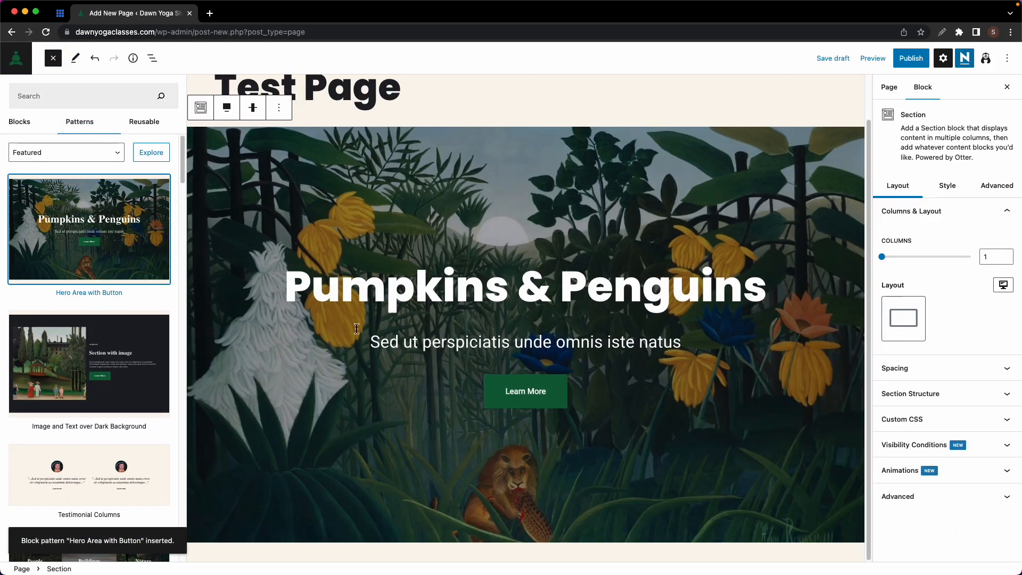
scroll(94, 313, down, 4)
scroll(94, 314, down, 2)
click(89, 426)
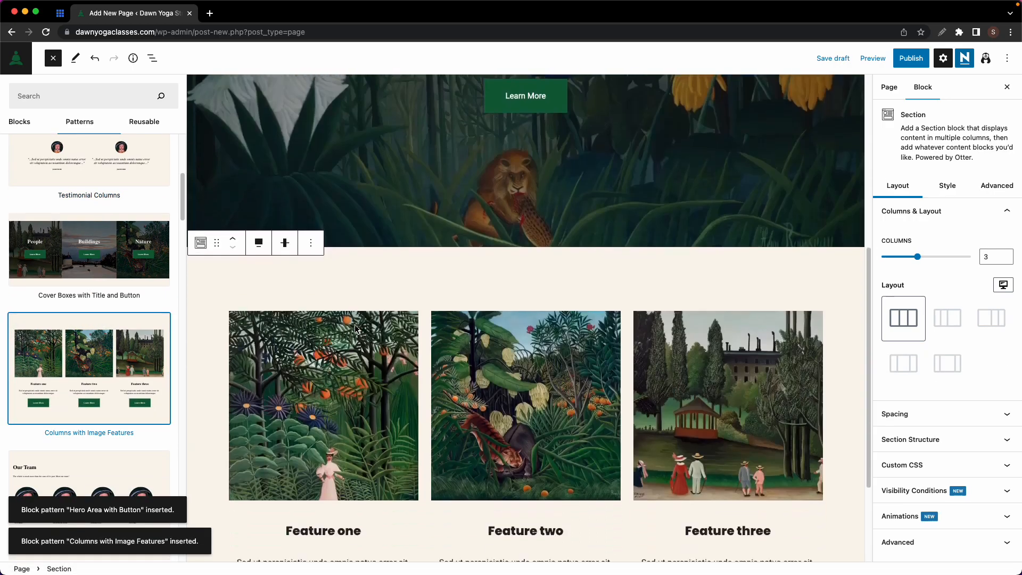
click(90, 234)
scroll(453, 292, down, 4)
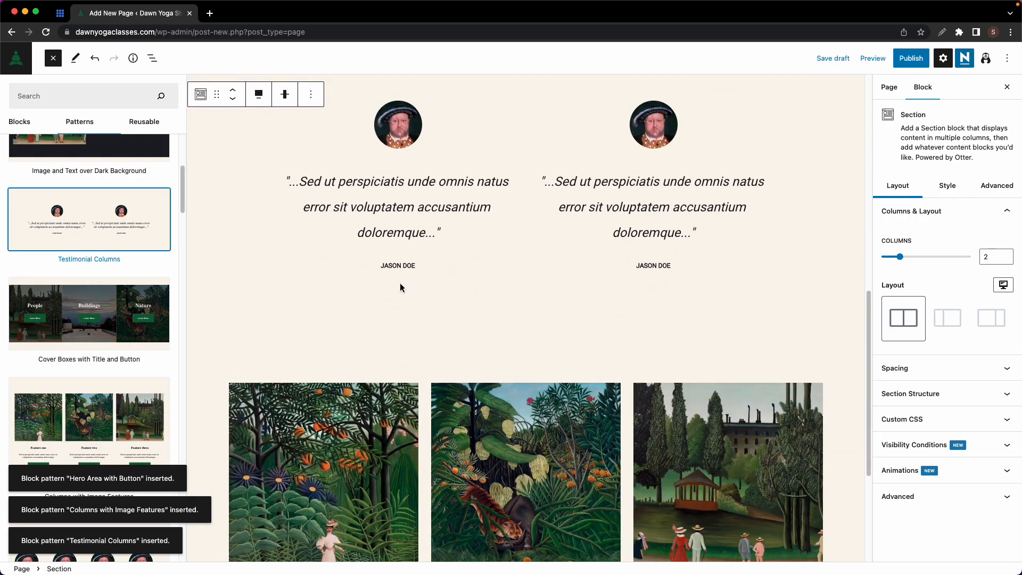
click(324, 404)
- Move the testimonial section up and back below the hero, then start publishing Test Page
click(305, 318)
click(45, 91)
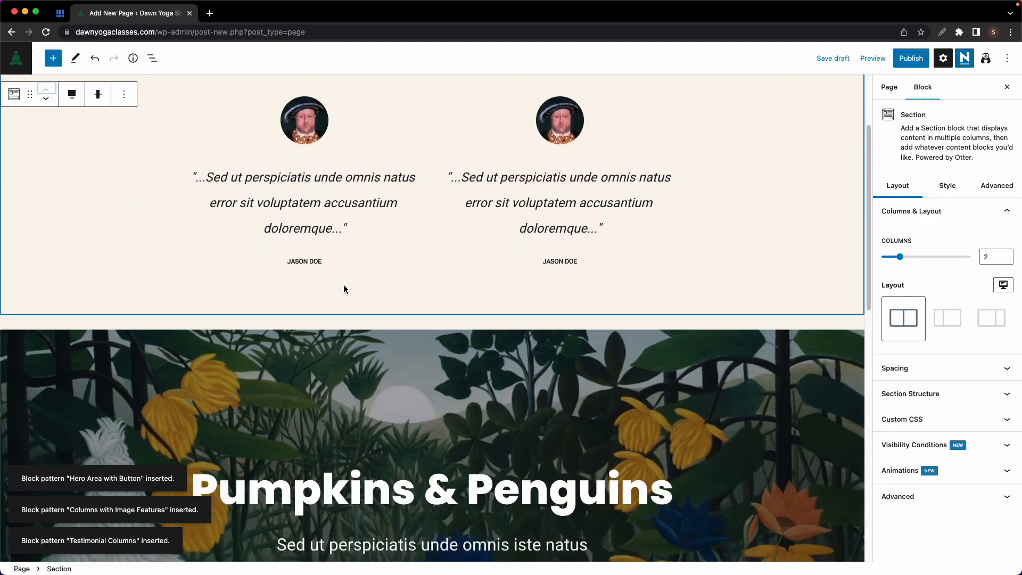
click(46, 100)
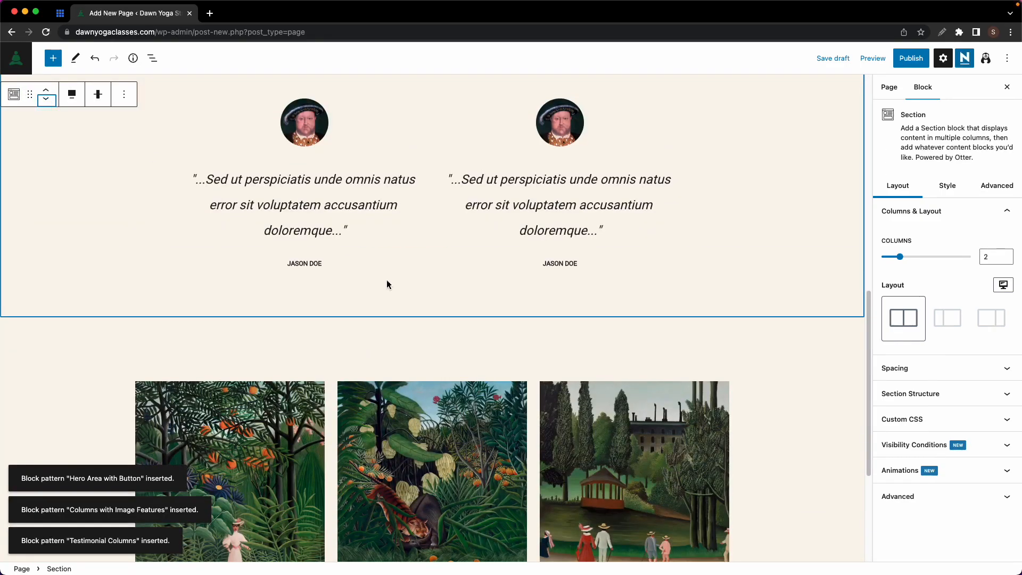
scroll(586, 275, up, 10)
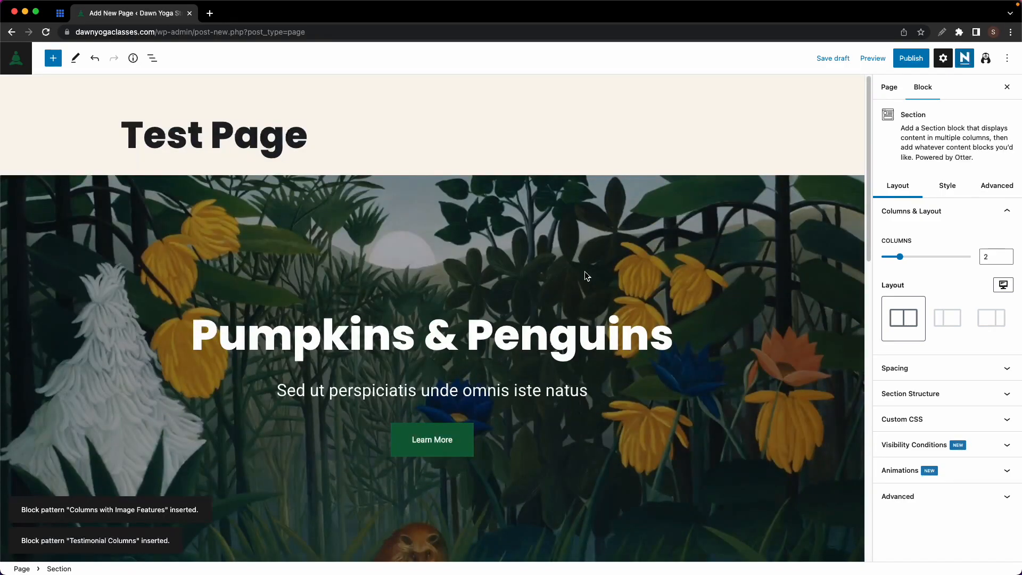
click(907, 58)
- Publish Test Page and scroll through it on the live site
click(904, 61)
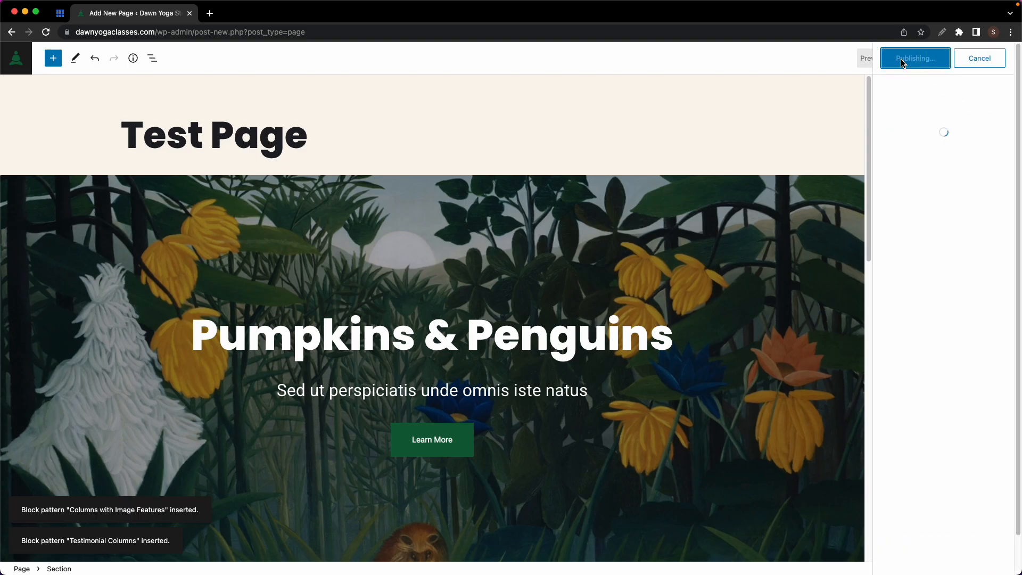
click(914, 173)
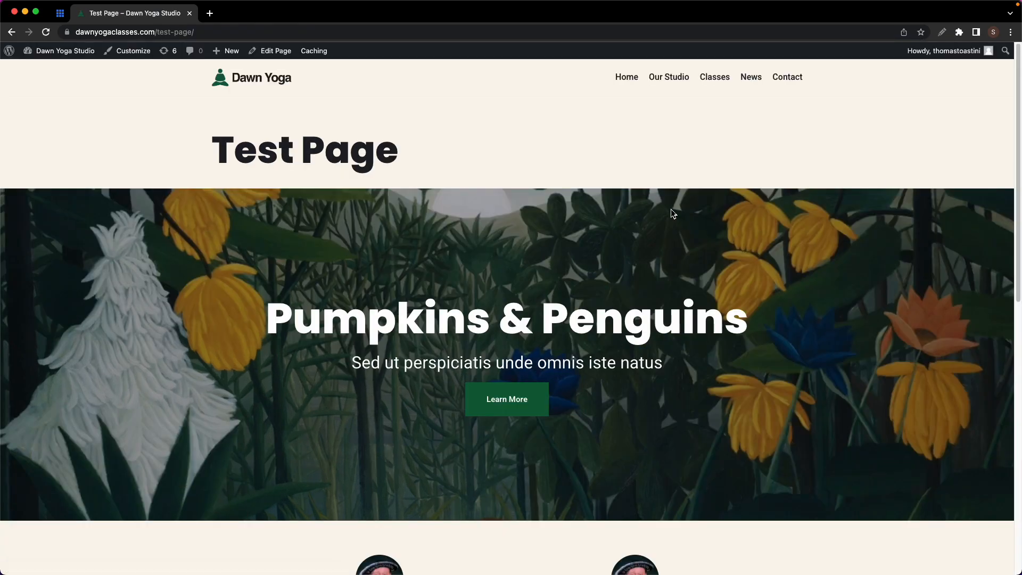
scroll(692, 207, down, 5)
scroll(651, 217, down, 5)
scroll(651, 216, up, 10)
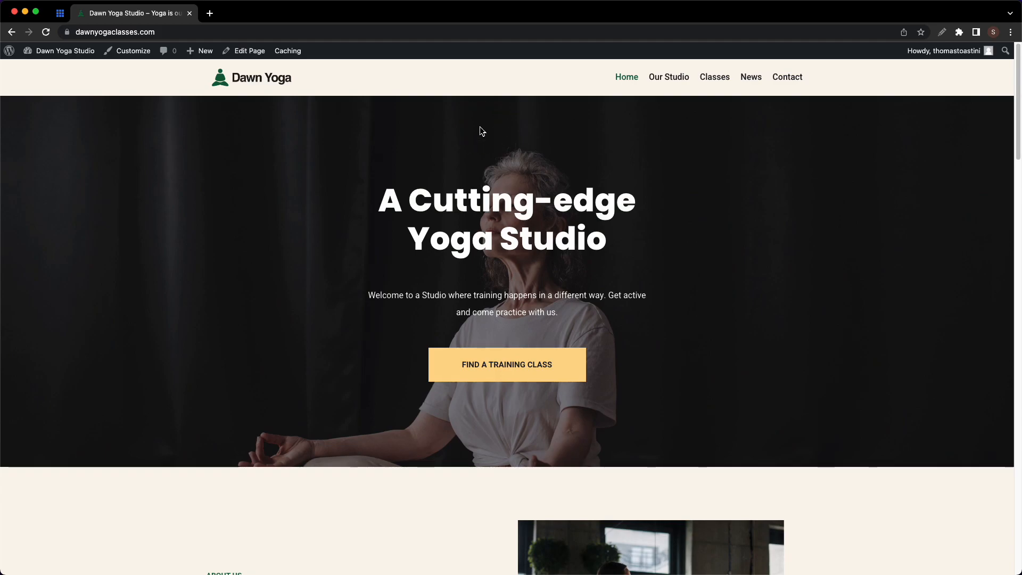
- In a new tab, visit canva.com, then load logomakr.com instead
click(210, 12)
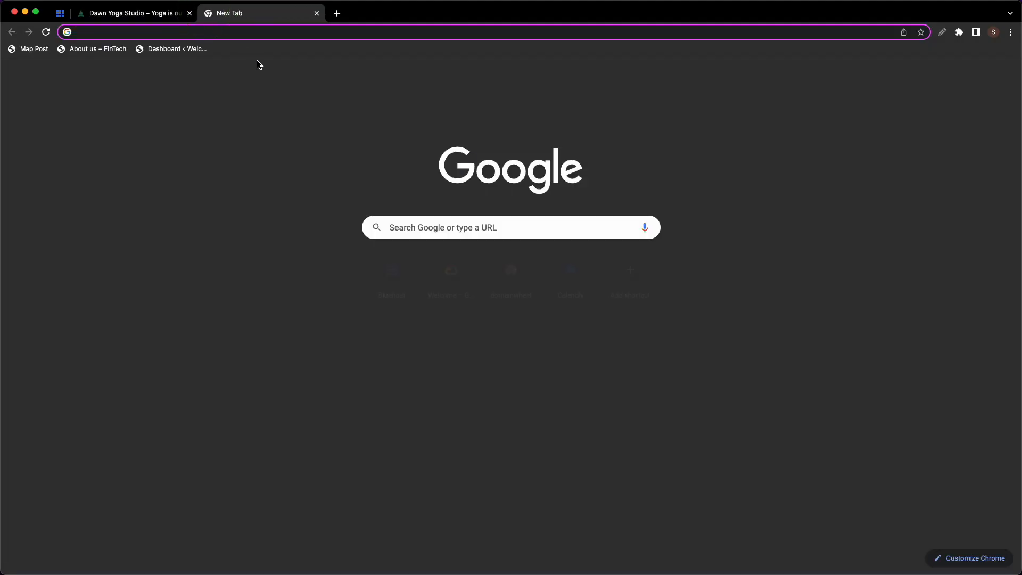
text(va.com)
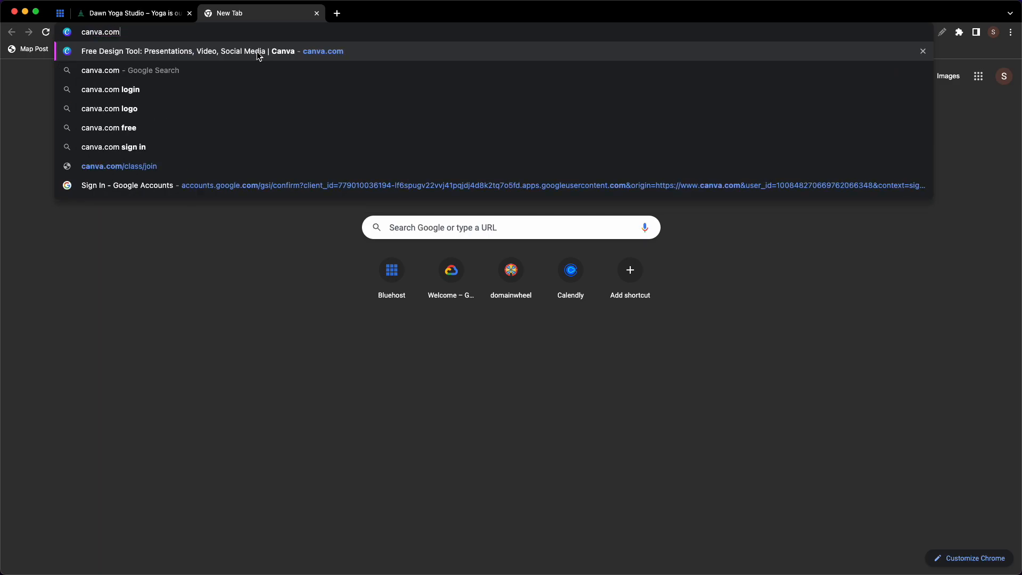
key(Return)
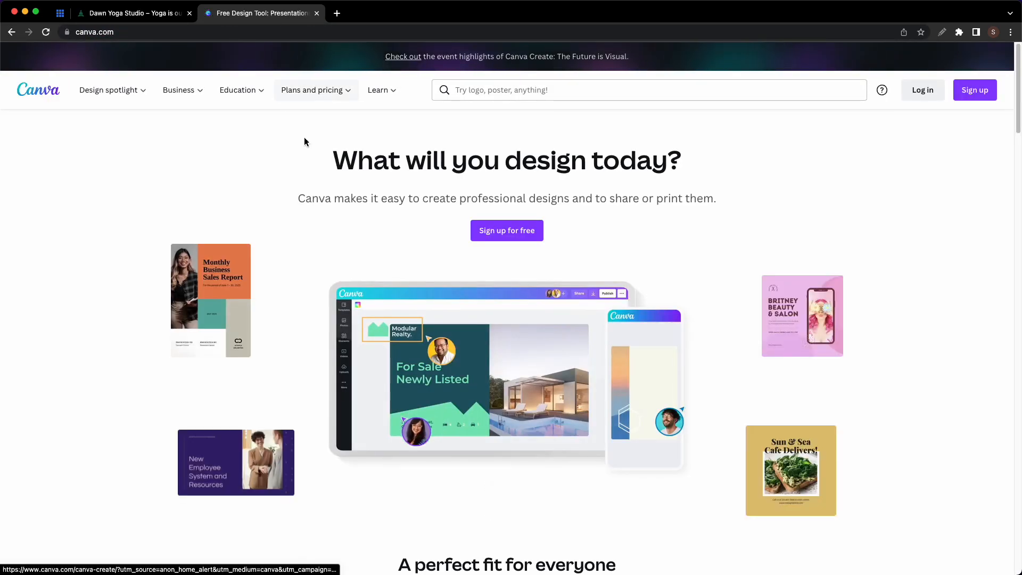
click(221, 33)
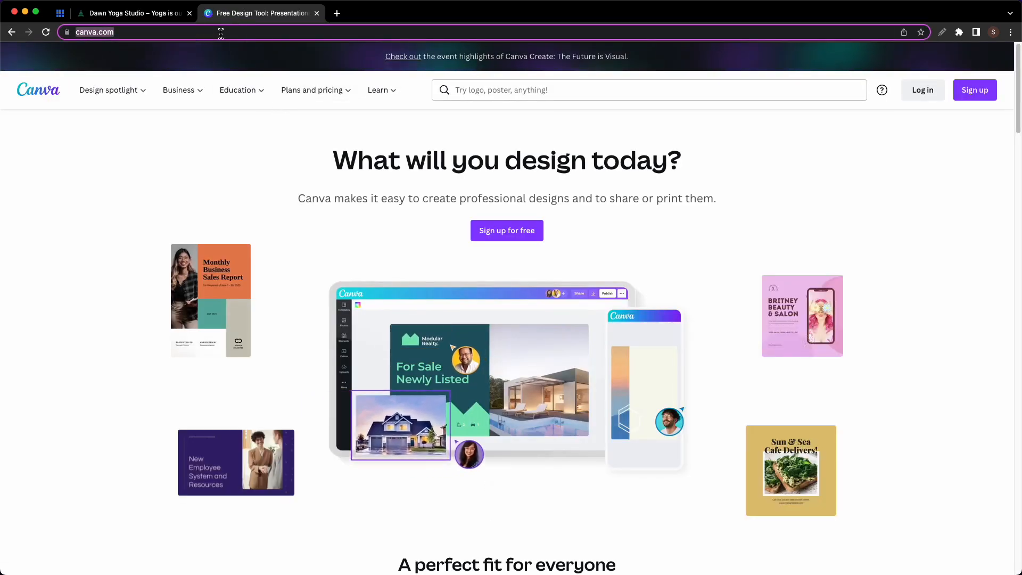
text(logomakr.com)
key(Return)
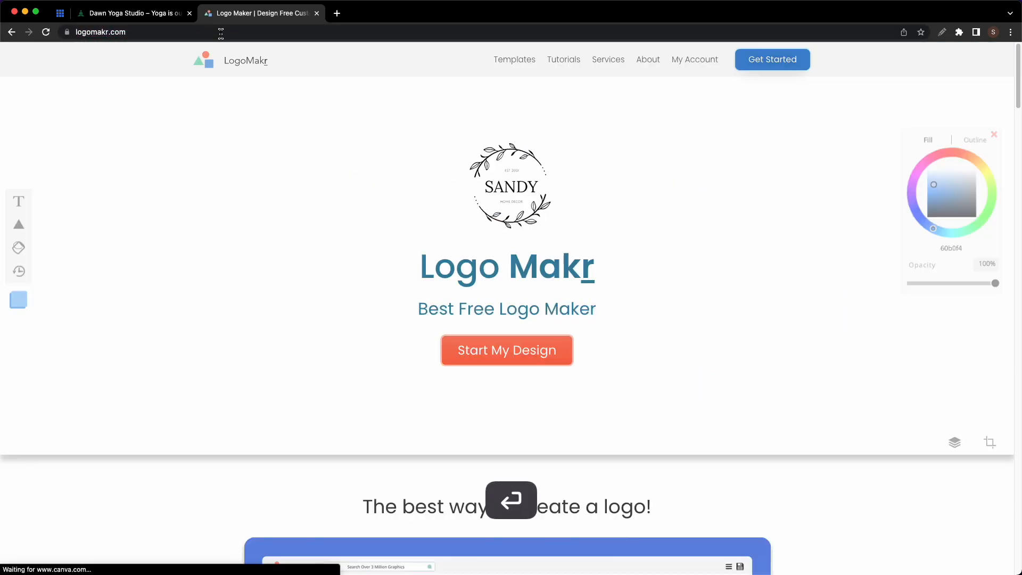
- Start a new logo with a 'pizza' clipart graphic, repositioned and coloured magenta
click(527, 352)
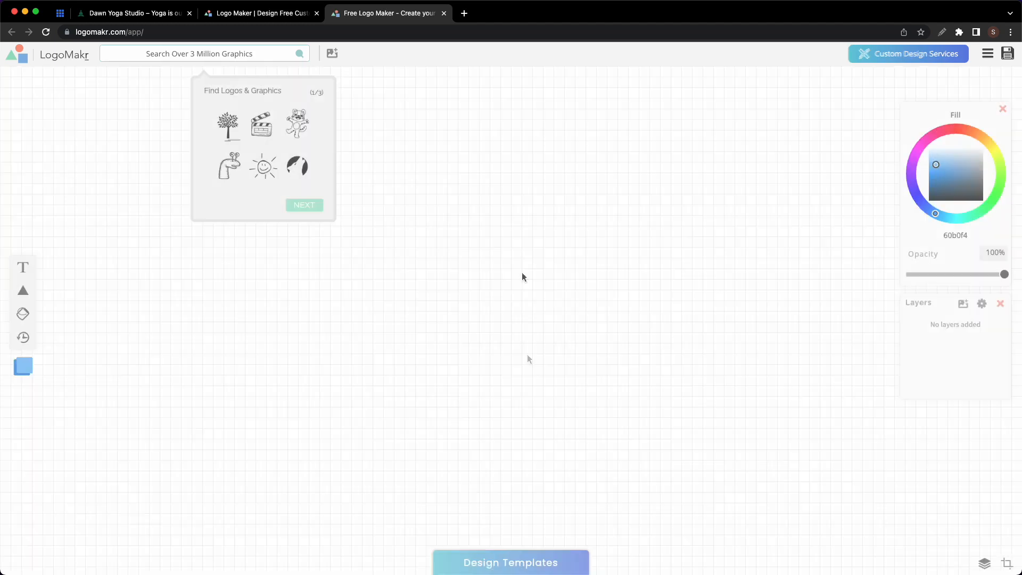
click(227, 54)
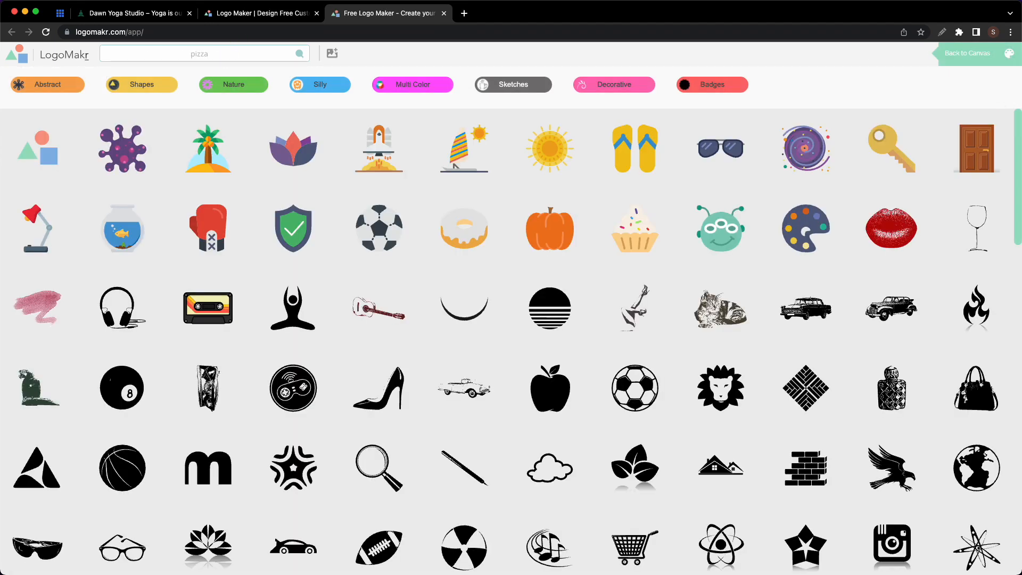
text(pizza)
key(Return)
click(499, 311)
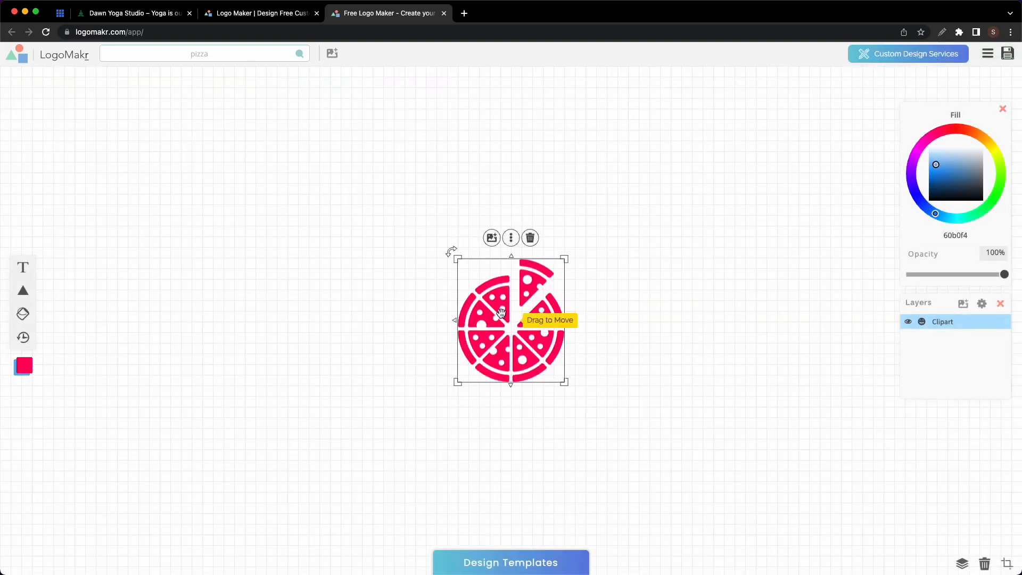
click(940, 200)
drag(940, 200, 929, 200)
drag(532, 321, 471, 302)
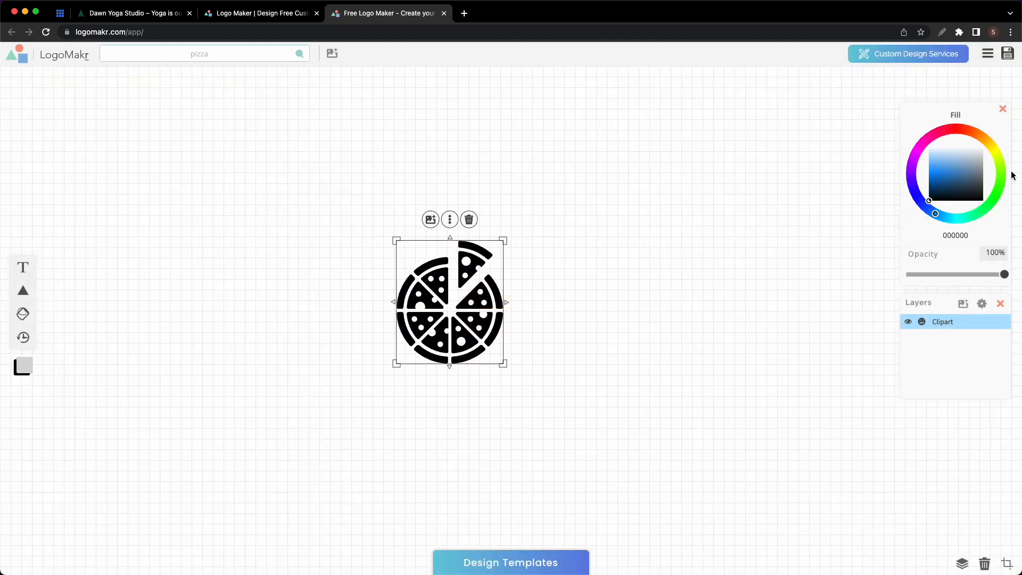
click(924, 157)
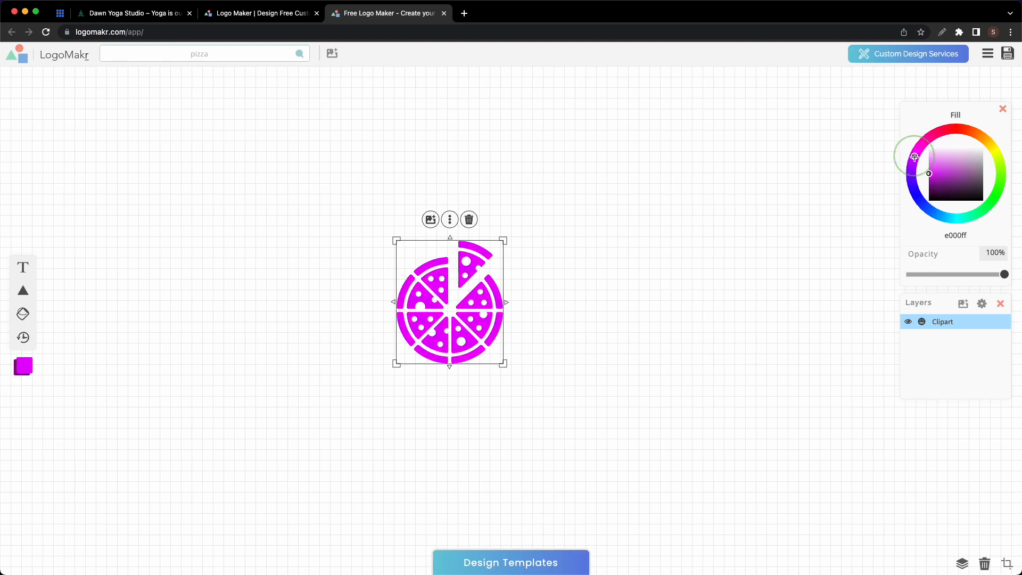
- Add 'Sarah's Pizza' text beside the pizza in the Lilita One font
click(23, 270)
drag(481, 280, 624, 272)
text(Sara)
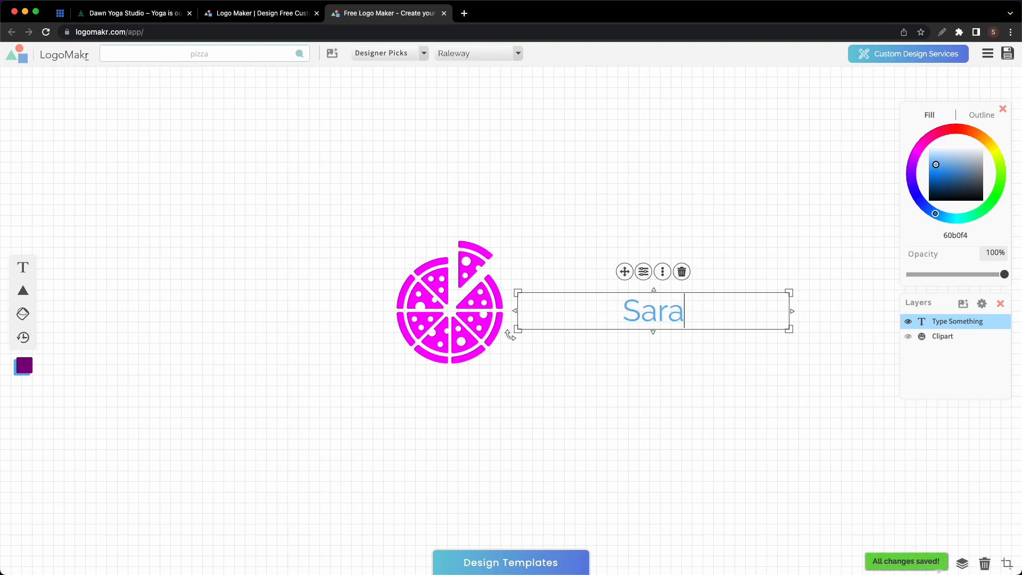
text(h's Pizza)
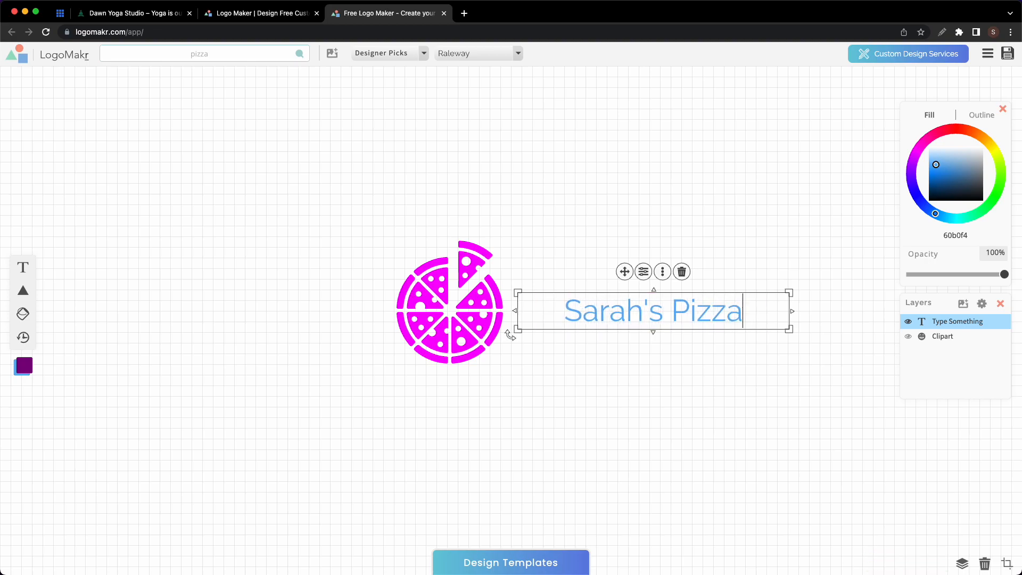
click(518, 53)
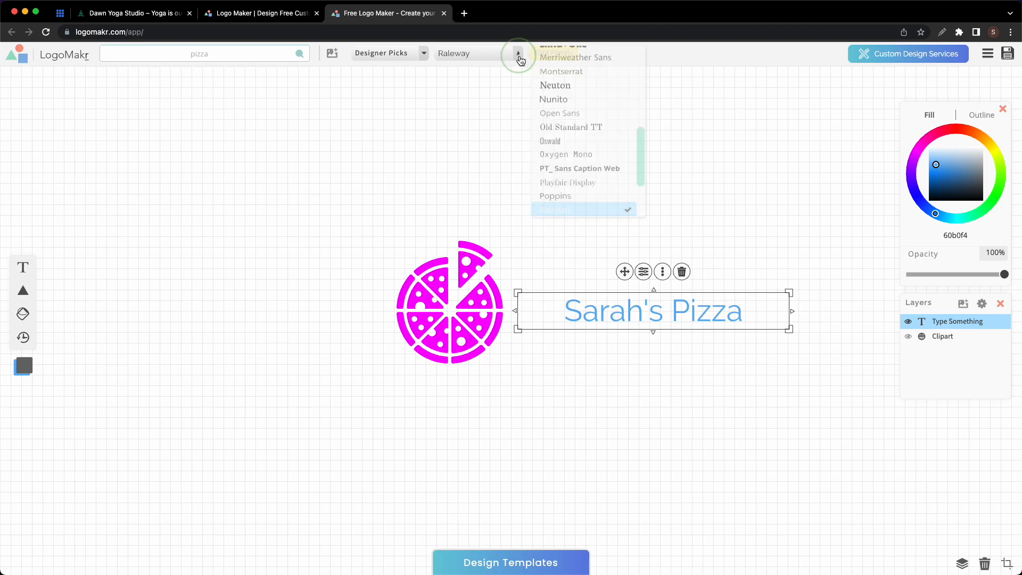
scroll(566, 106, up, 3)
click(570, 107)
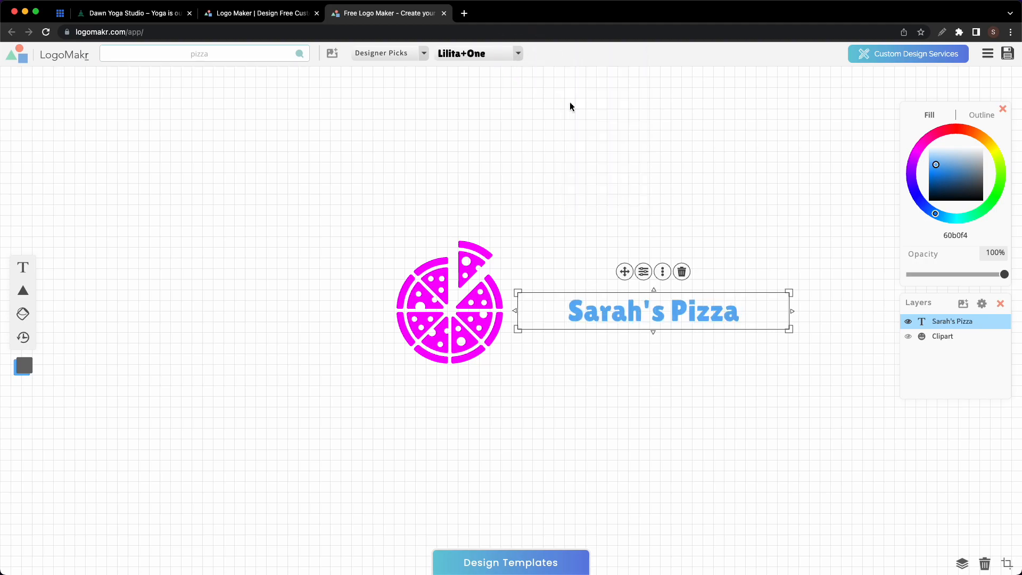
- Enlarge the text, shift both elements left, and colour the text 1e1f20
click(644, 272)
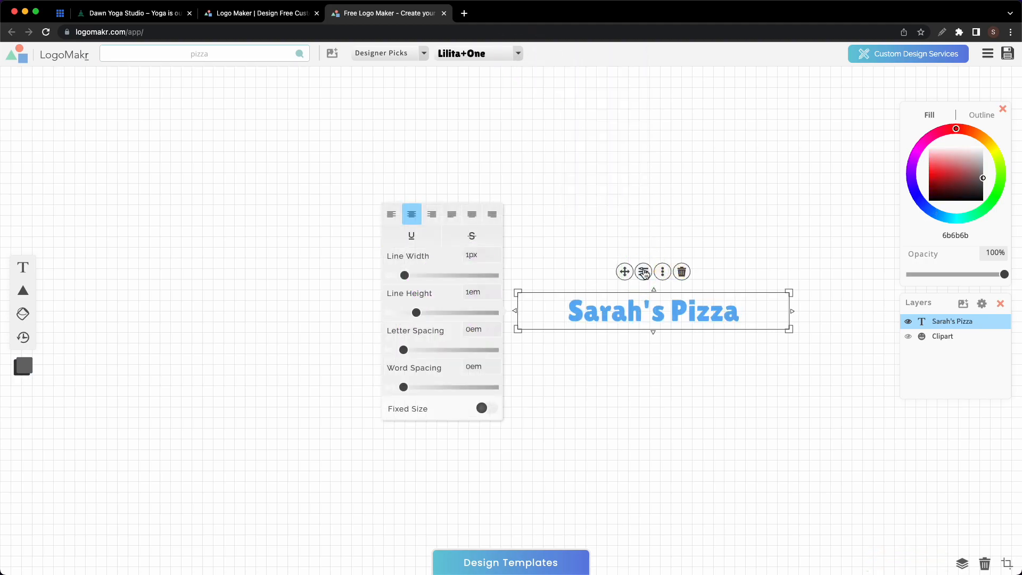
drag(790, 330, 881, 371)
drag(713, 341, 711, 314)
drag(319, 197, 826, 399)
drag(708, 315, 598, 331)
click(700, 346)
drag(953, 198, 981, 195)
click(740, 256)
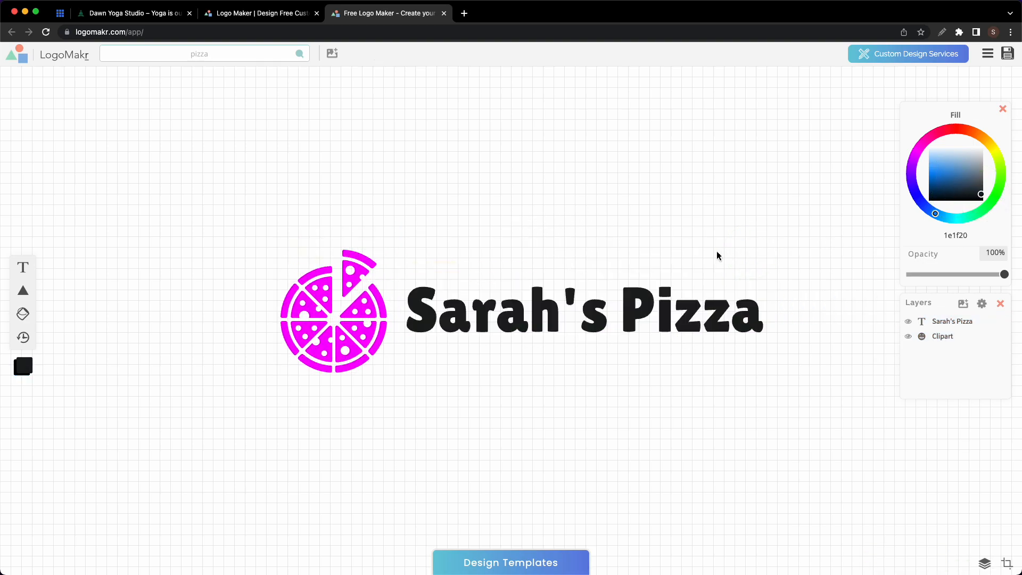
drag(774, 266, 239, 246)
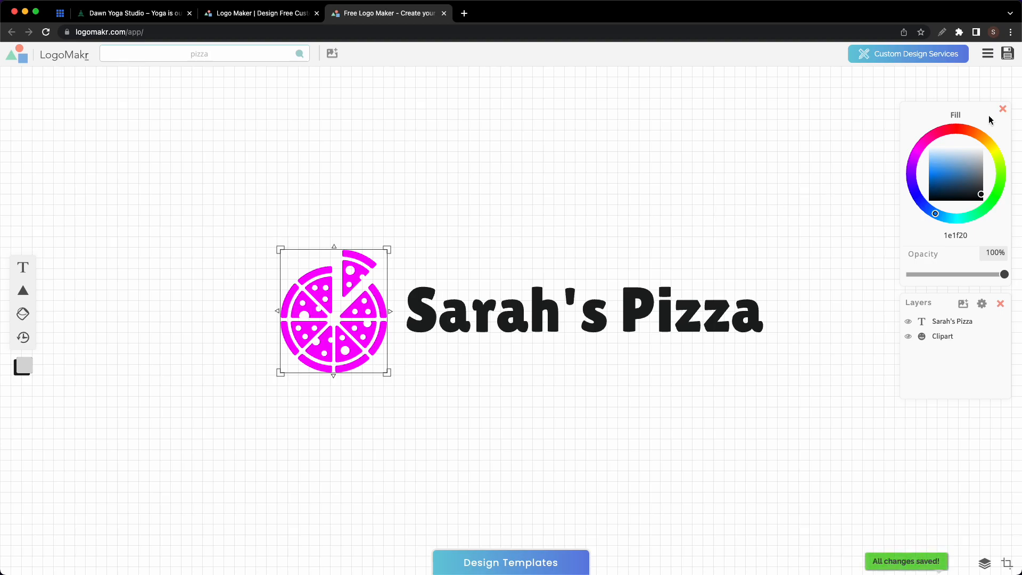
- Download the logo as a free low-resolution PNG after accepting the legal terms
click(1008, 54)
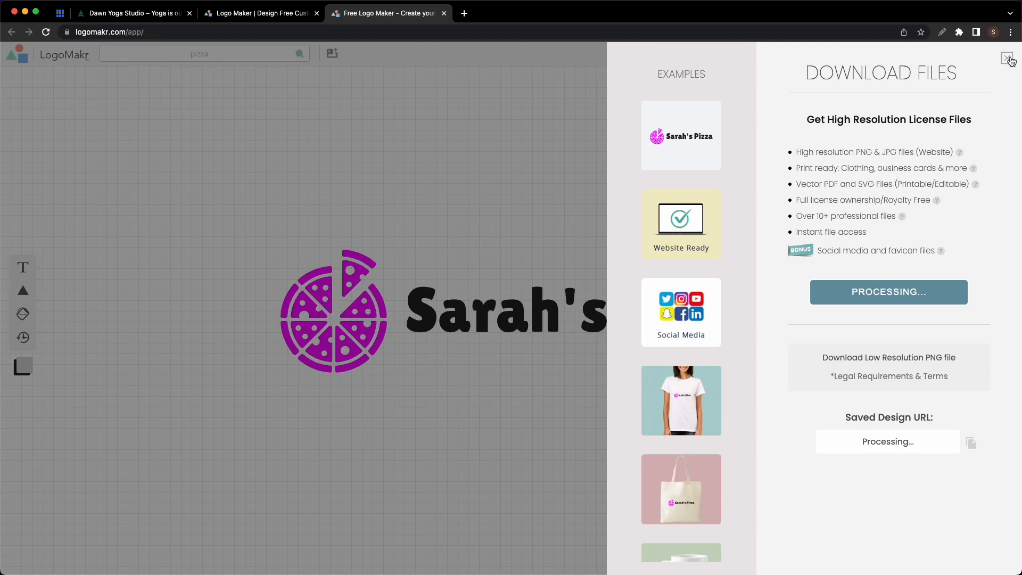
click(881, 368)
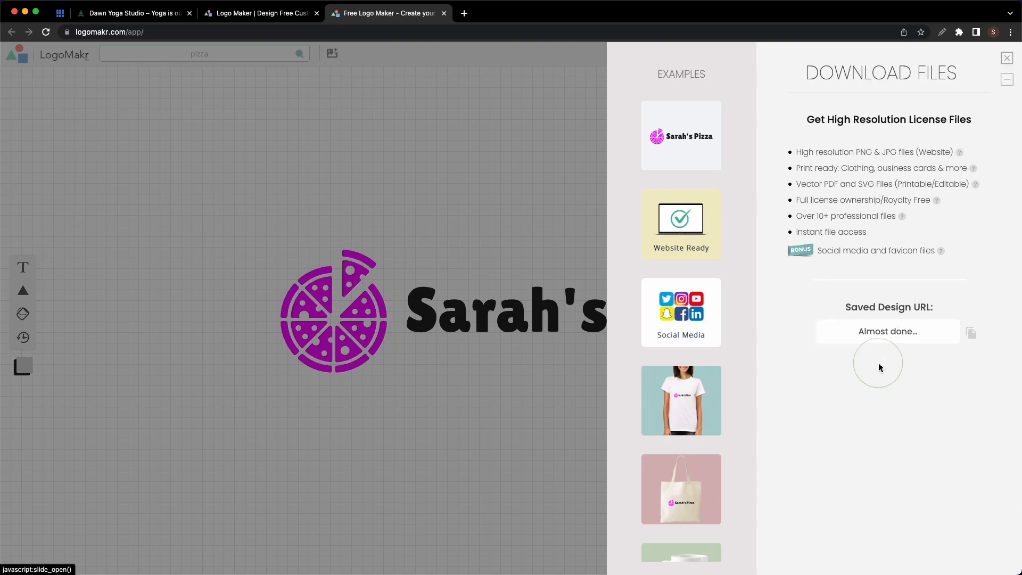
click(795, 144)
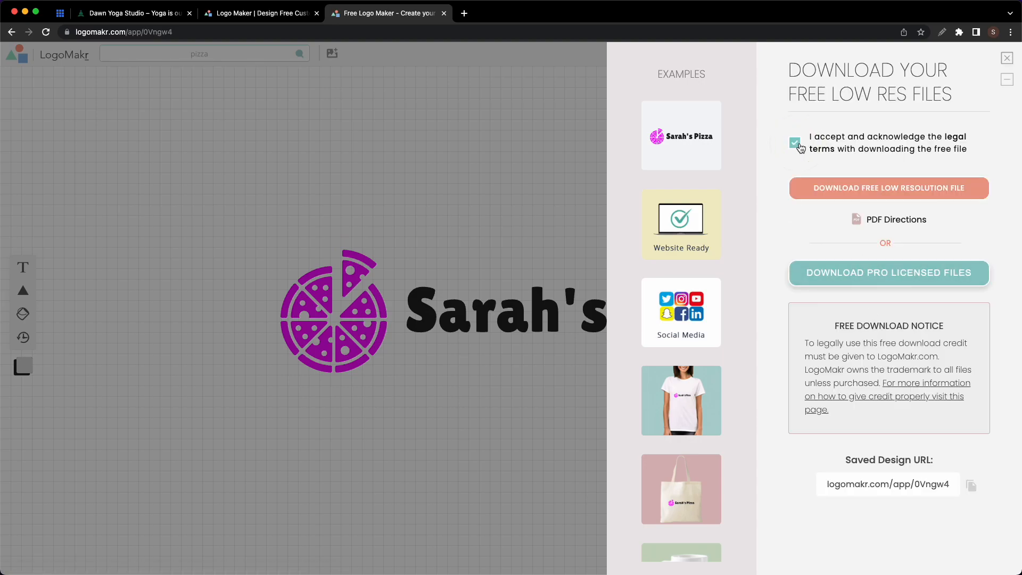
click(856, 188)
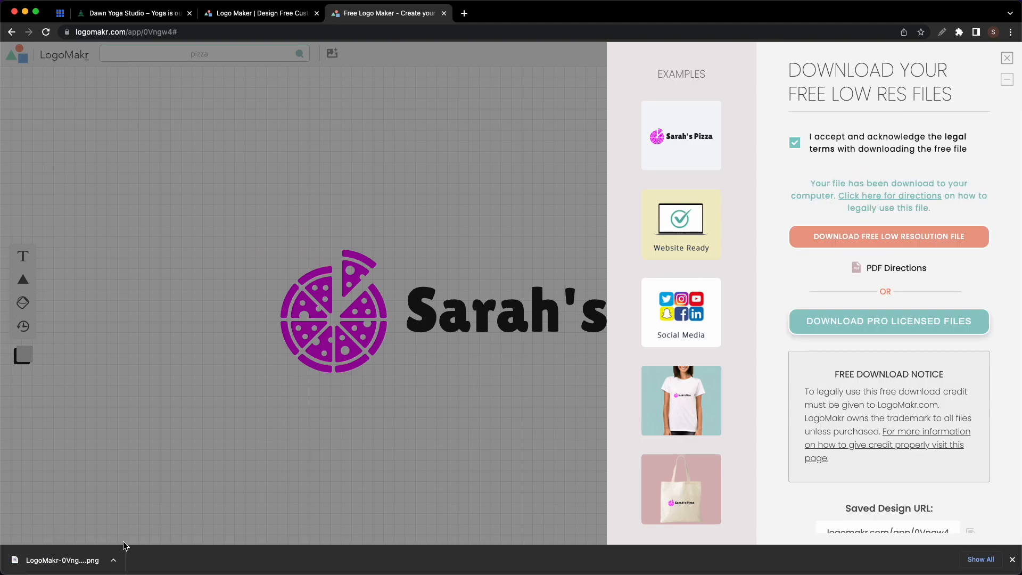
- Close the LogoMakr tabs and search Unsplash for 'yoga' photos
key(super+w)
key(super+w)
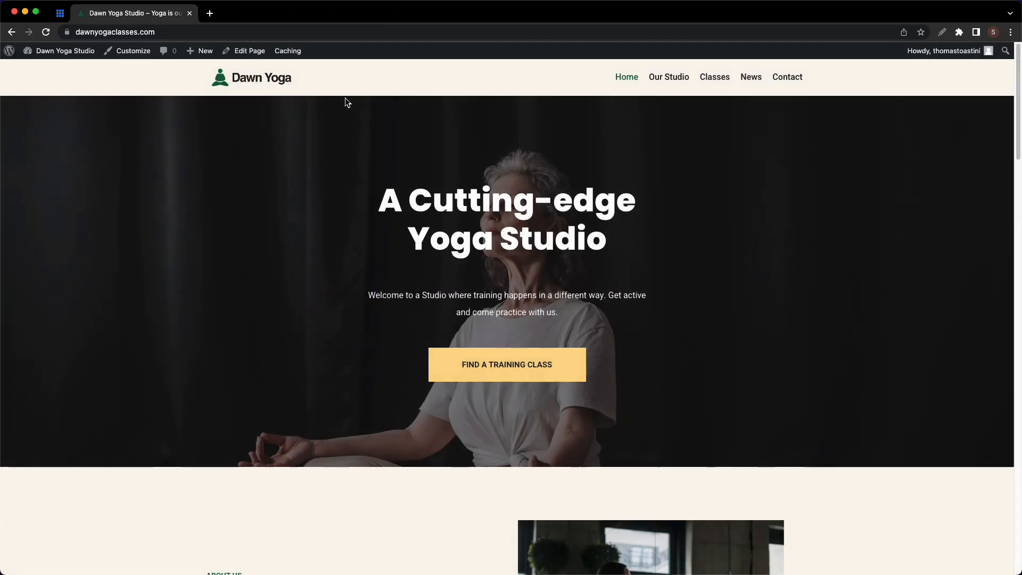
click(210, 13)
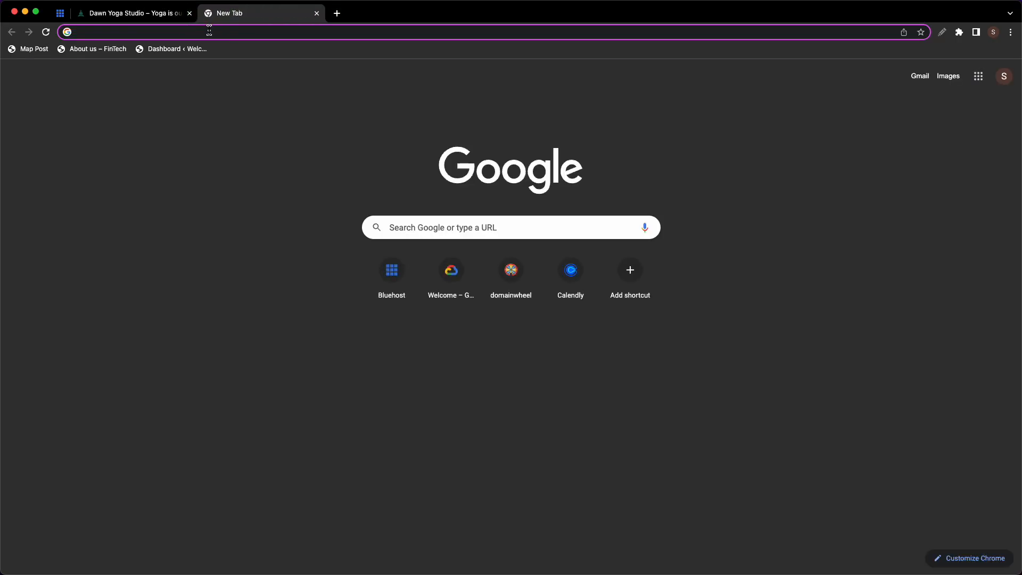
text(unsplash.com)
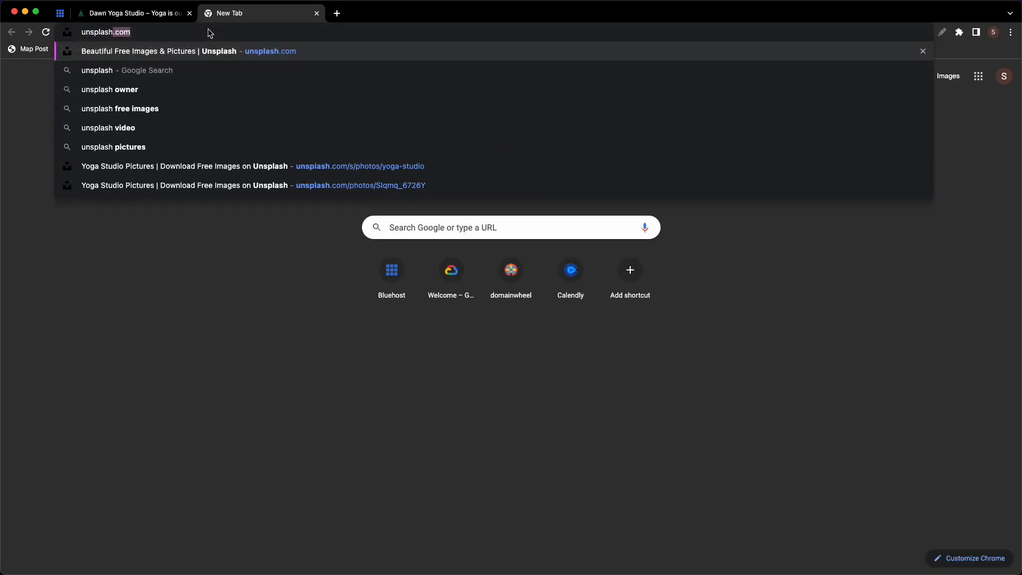
key(Return)
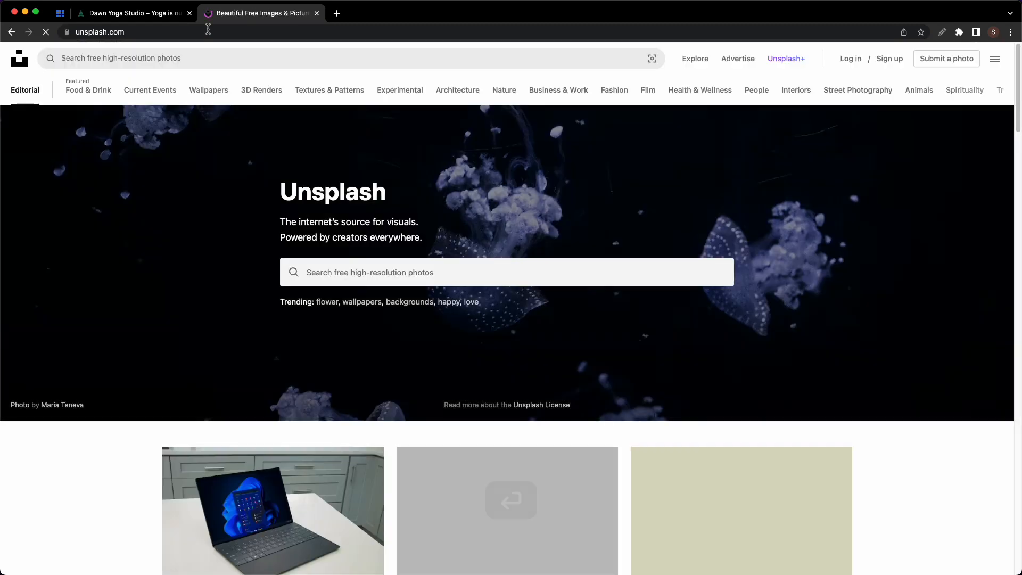
click(379, 266)
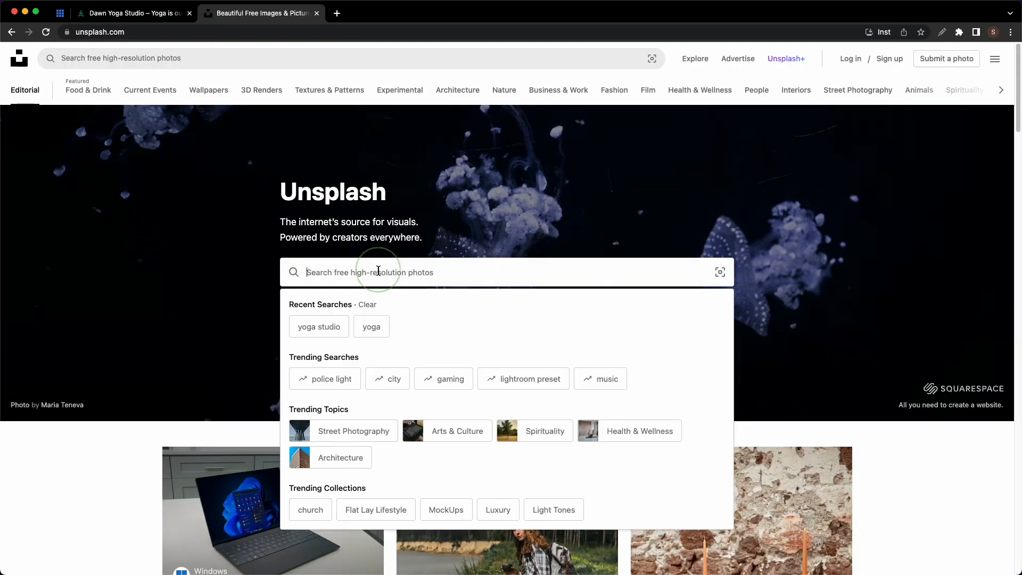
text(yoga)
key(Return)
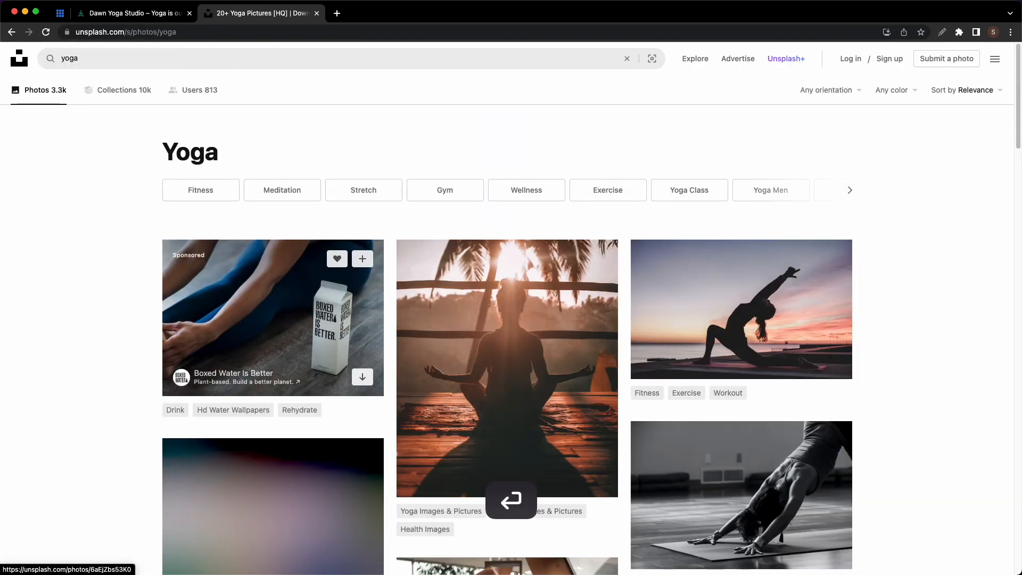
scroll(501, 328, down, 3)
scroll(501, 328, down, 8)
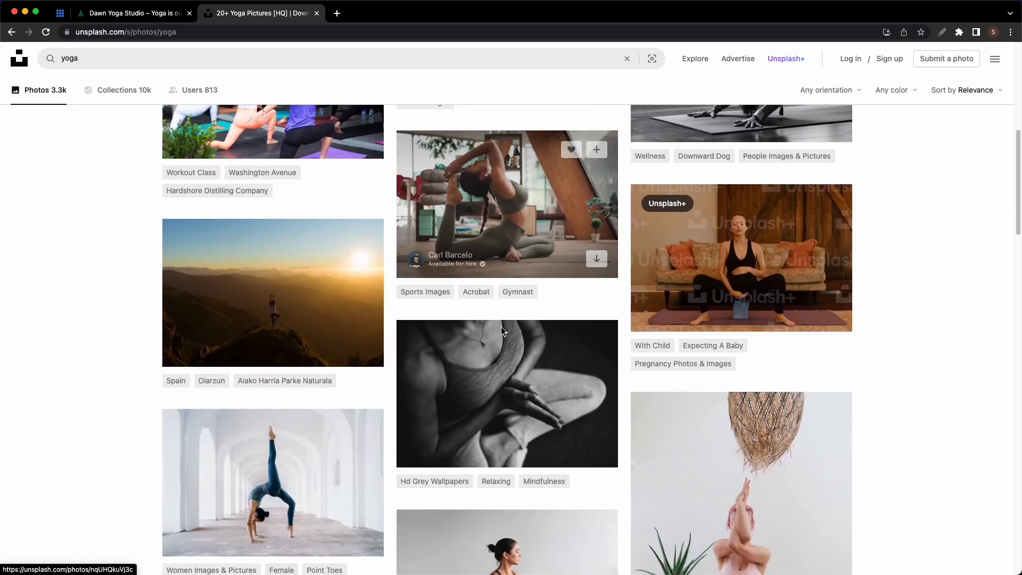
scroll(501, 327, up, 10)
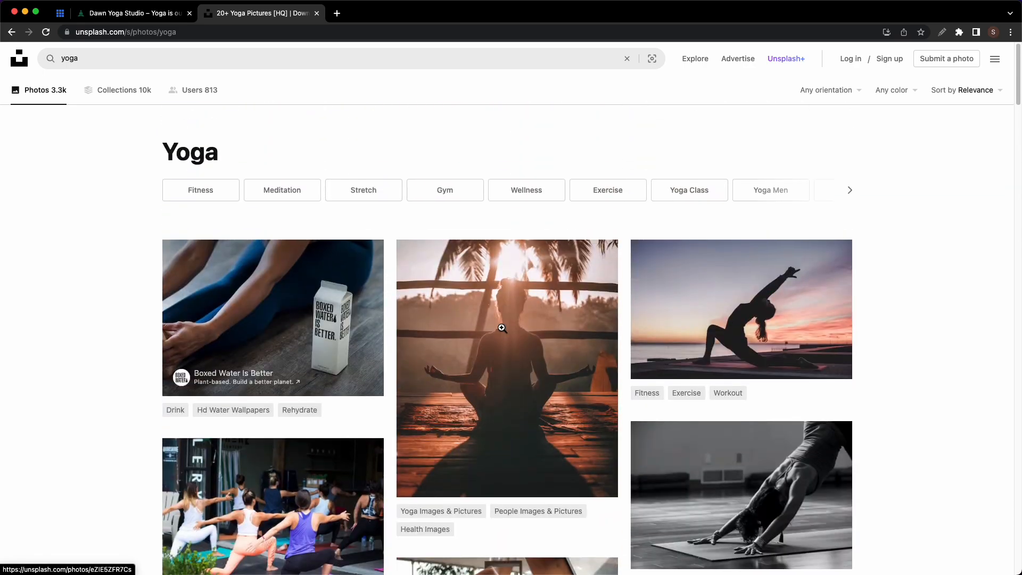
- Download the sunset meditation photo at Medium size
click(560, 373)
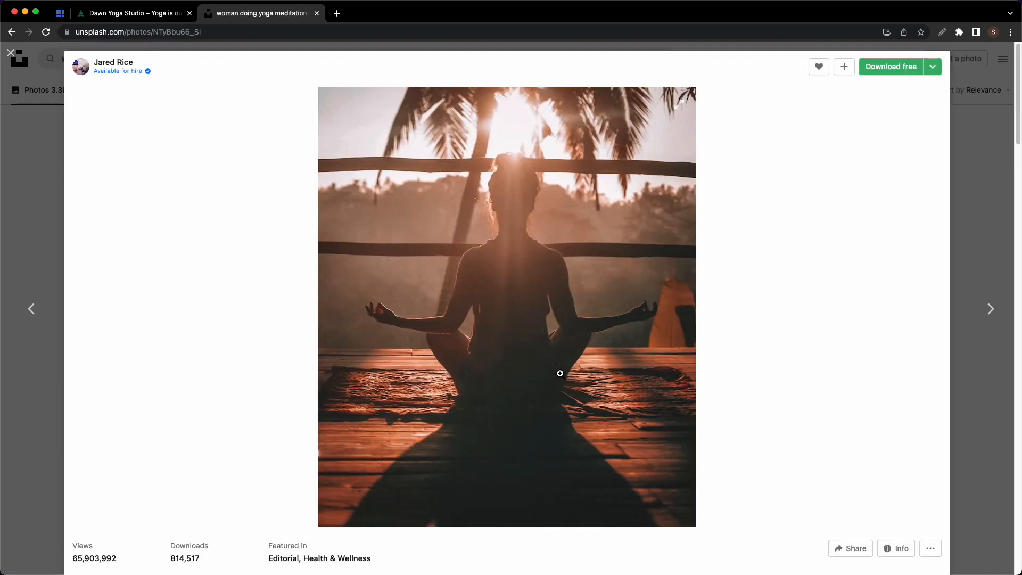
click(938, 73)
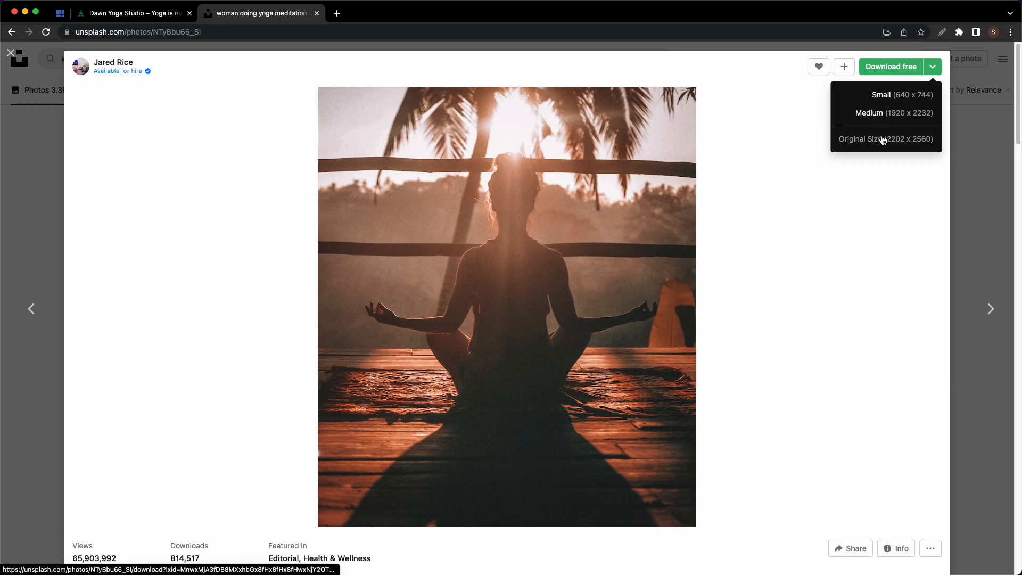
click(892, 113)
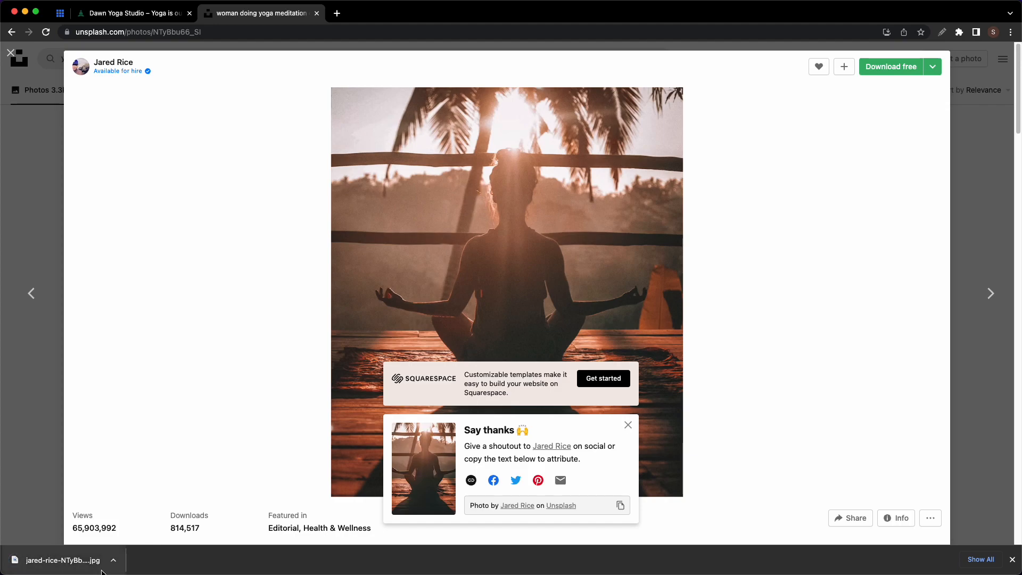
click(200, 33)
- Search Pexels for 'yoga studio' and open the aerial hammock meditation photo
text(pexels.com)
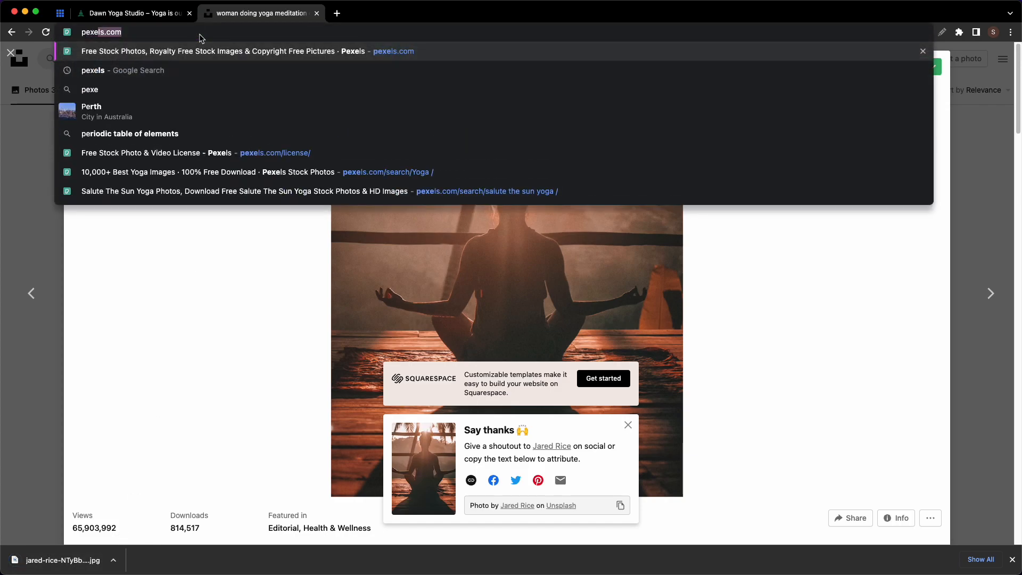
key(Return)
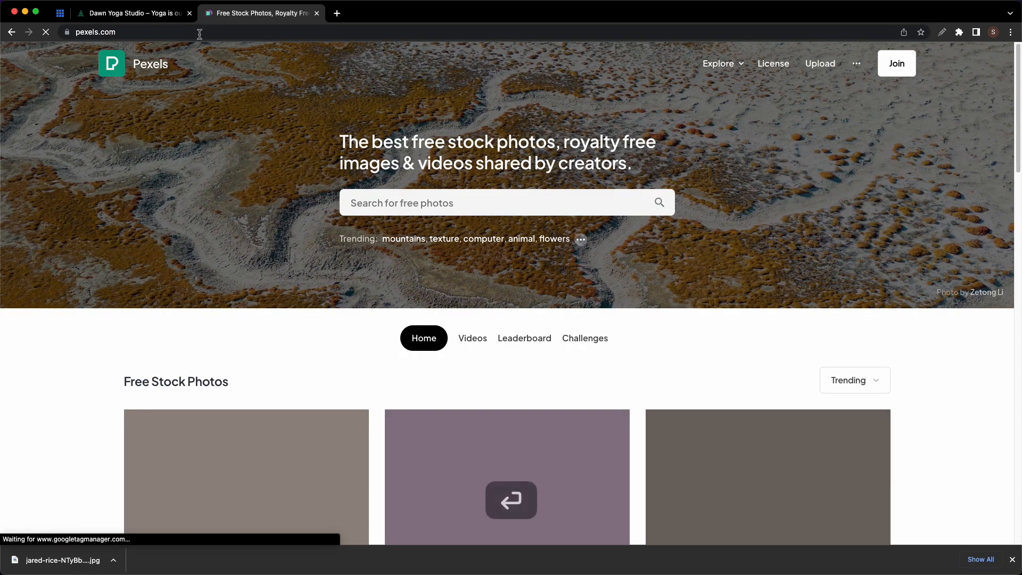
click(376, 199)
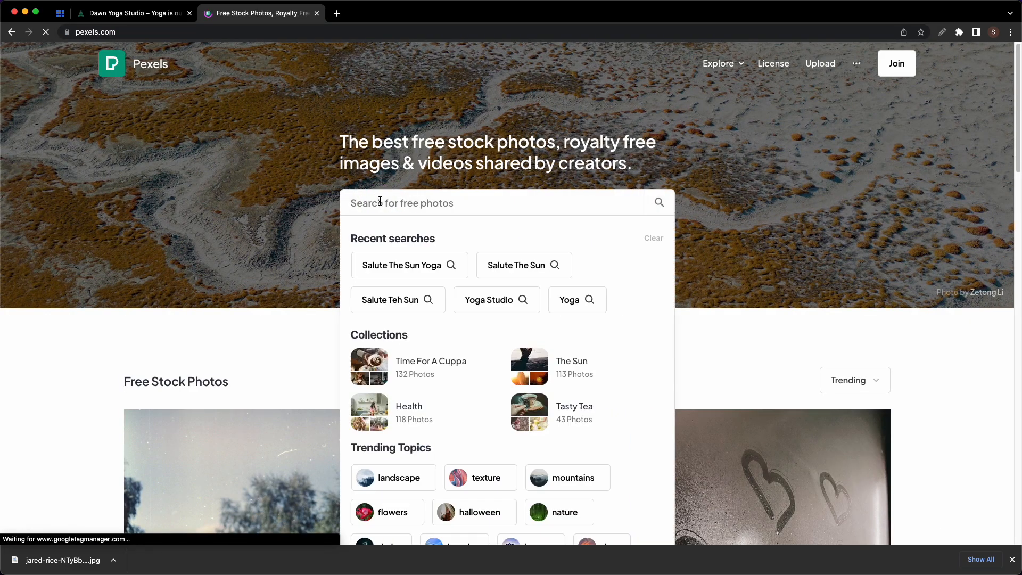
text(yoga studio)
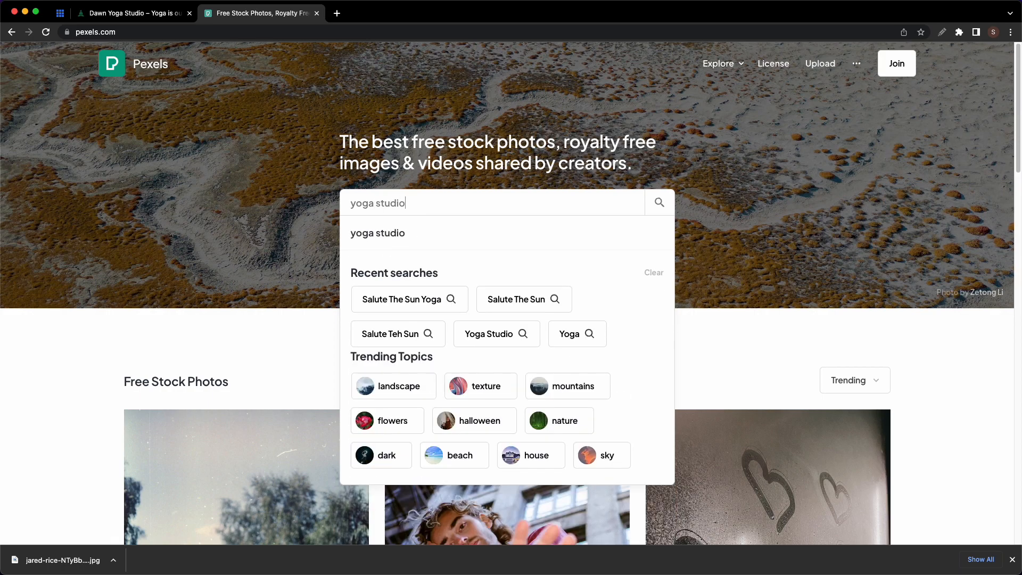
key(Return)
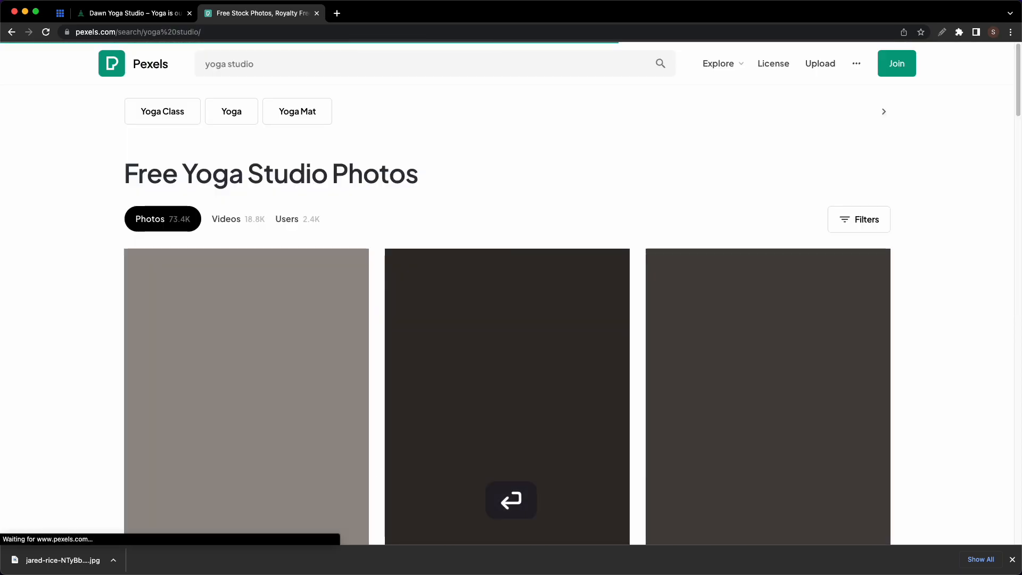
scroll(463, 296, down, 10)
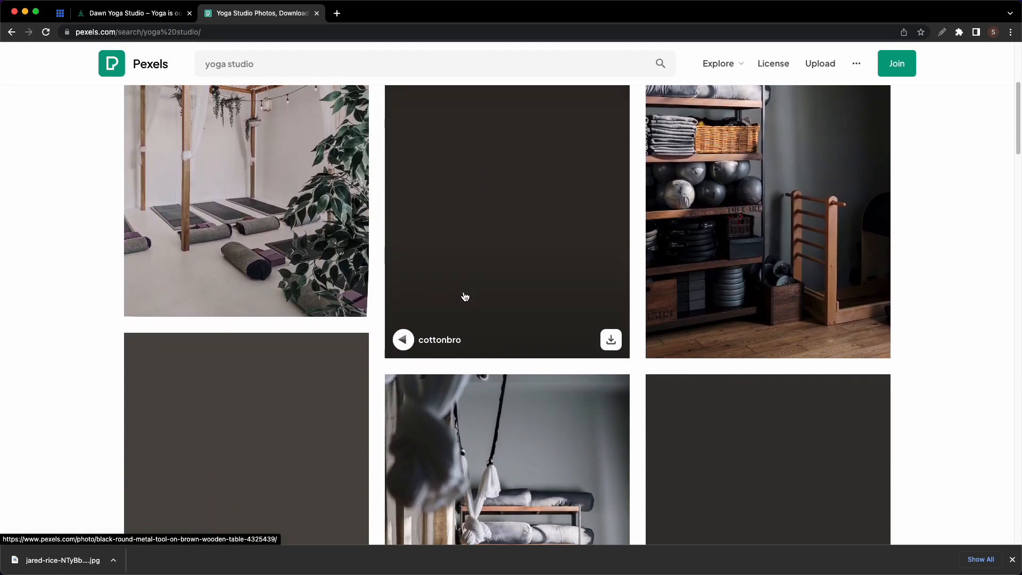
scroll(464, 296, down, 10)
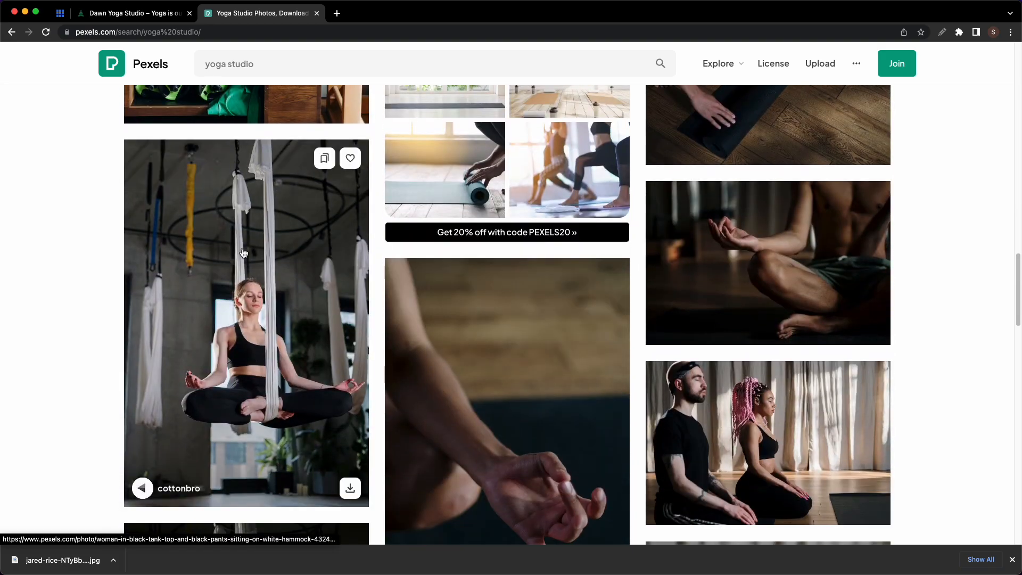
click(252, 254)
scroll(432, 258, down, 3)
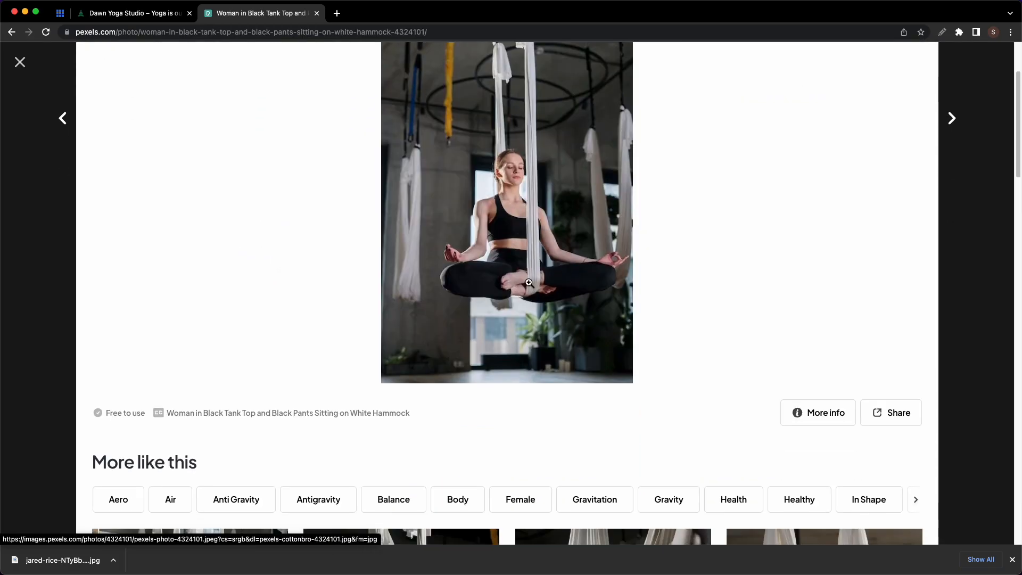
- Read the photo's free-to-use licence page, then close it
click(123, 415)
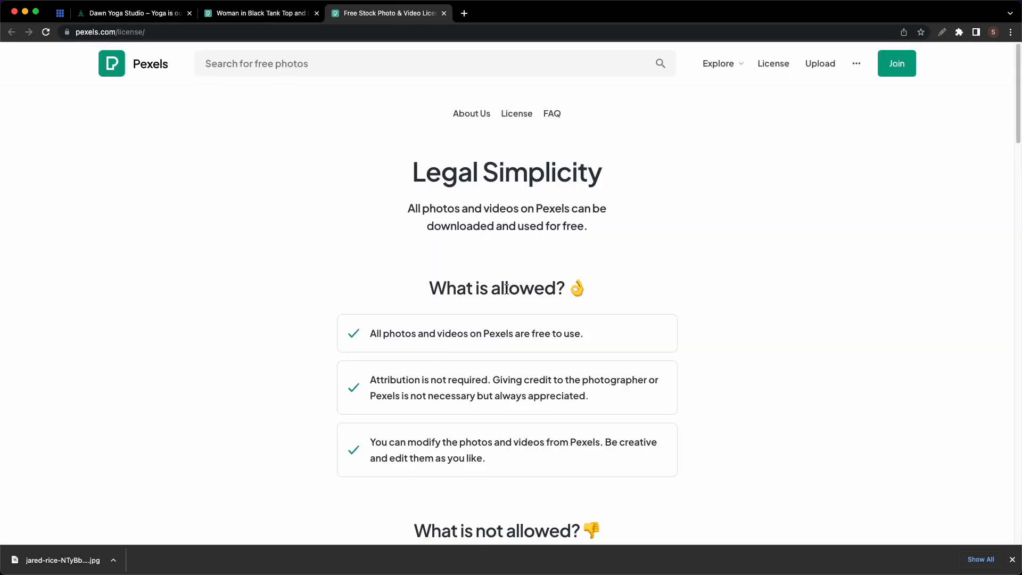
scroll(495, 284, down, 6)
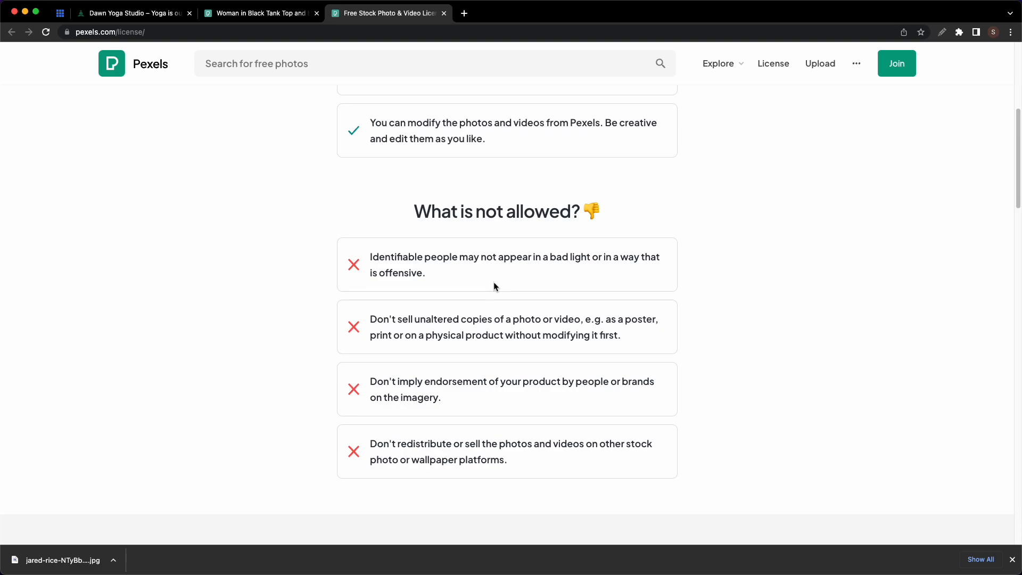
scroll(494, 286, up, 6)
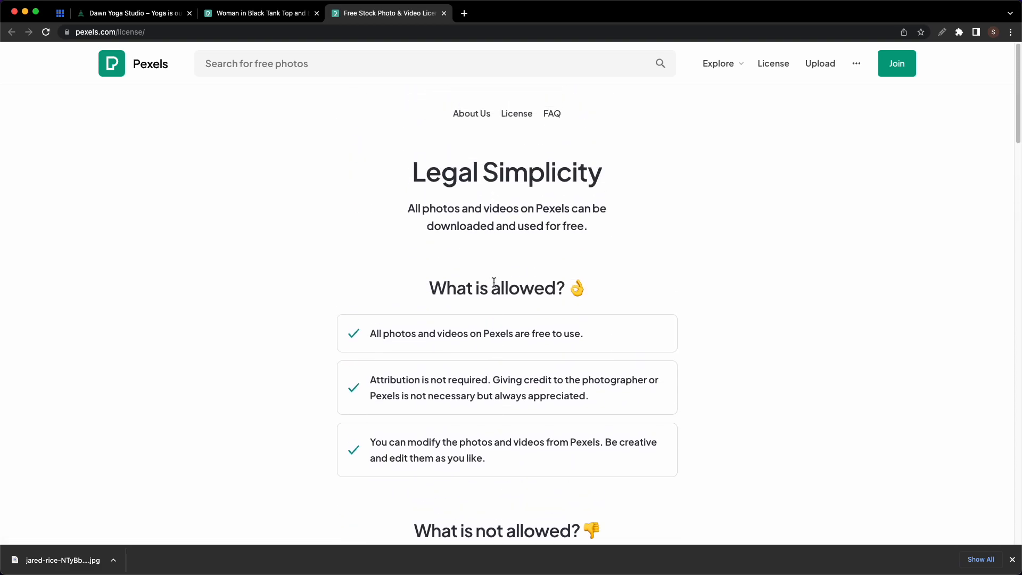
click(444, 13)
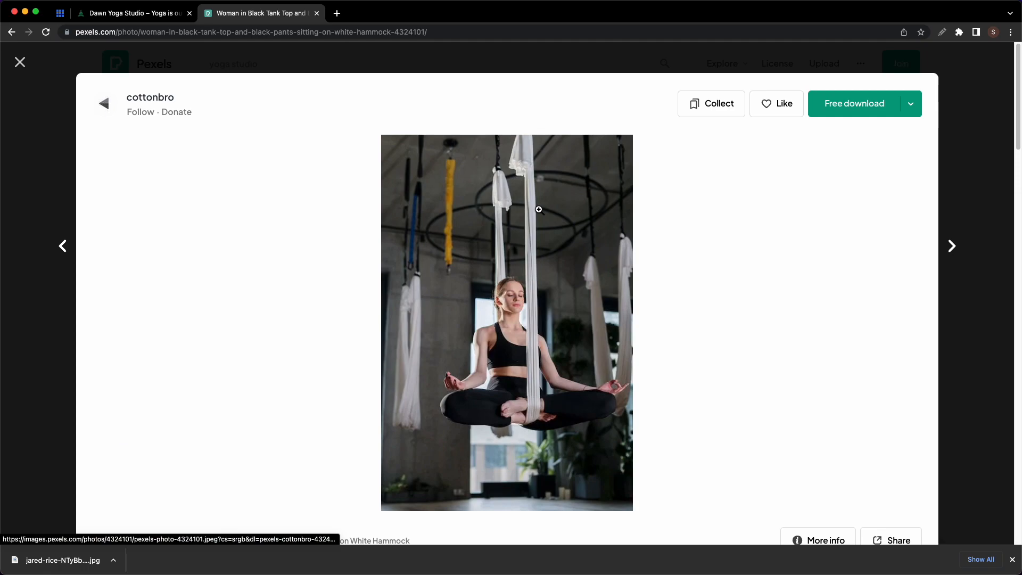
- Download the hammock photo at Medium 1280×1920, dismiss the thank-you pop-up, and close the tab
click(911, 107)
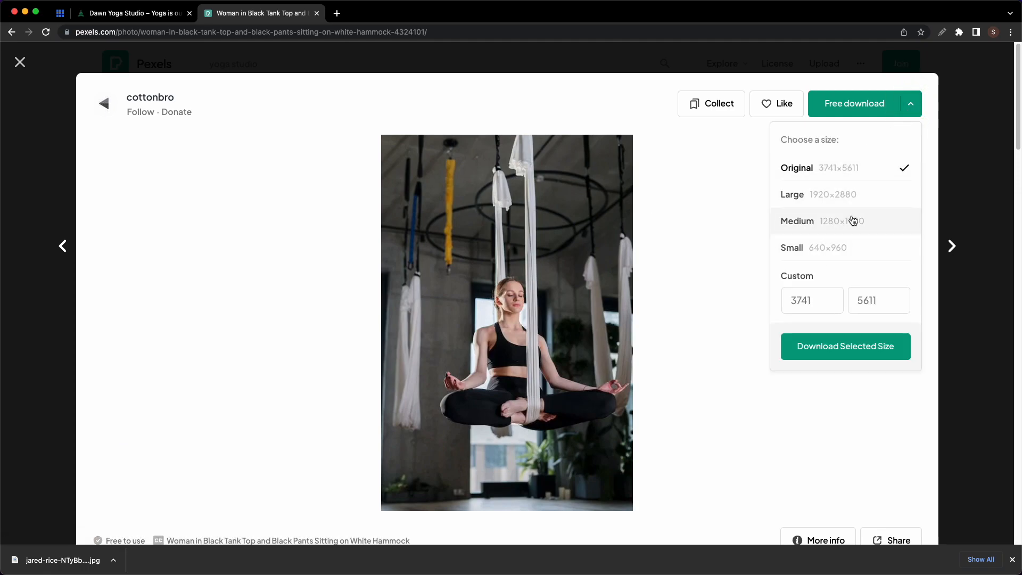
click(811, 300)
text(800)
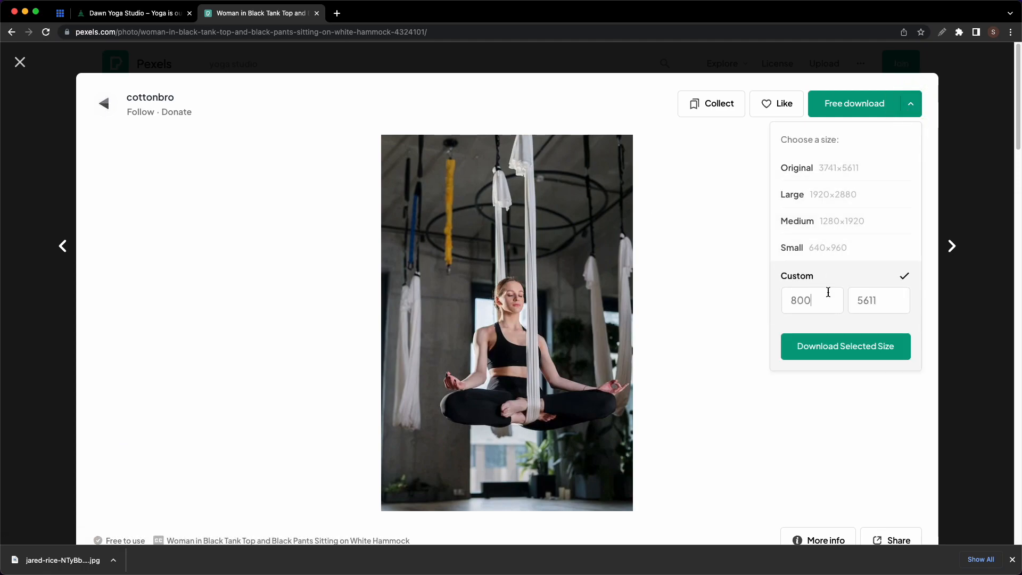
click(829, 227)
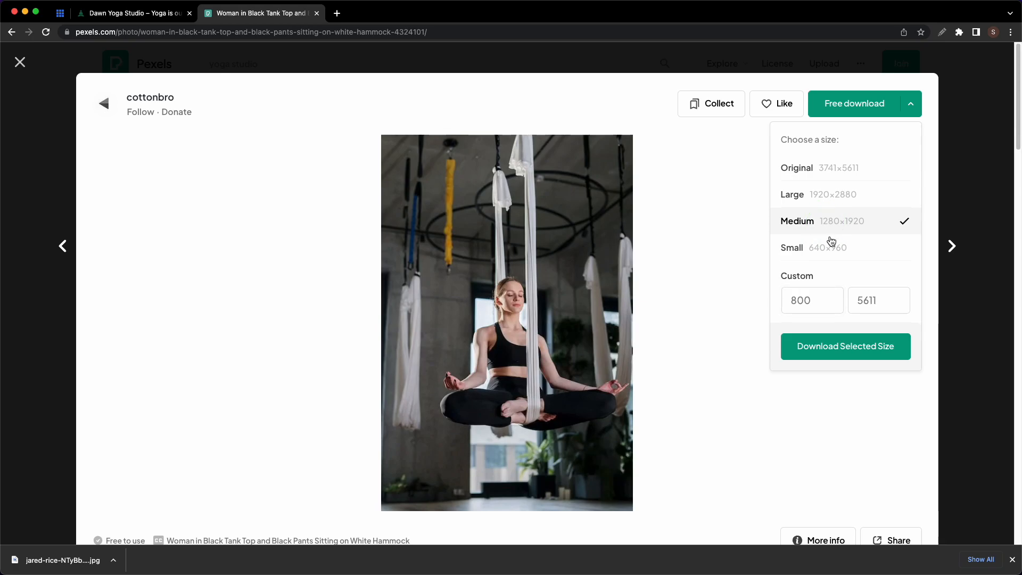
click(840, 347)
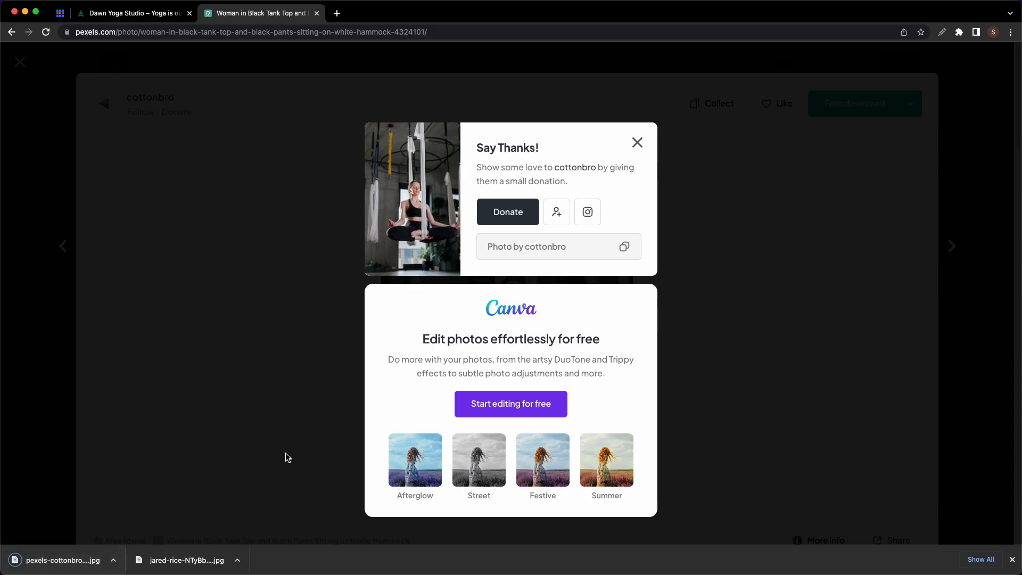
click(637, 142)
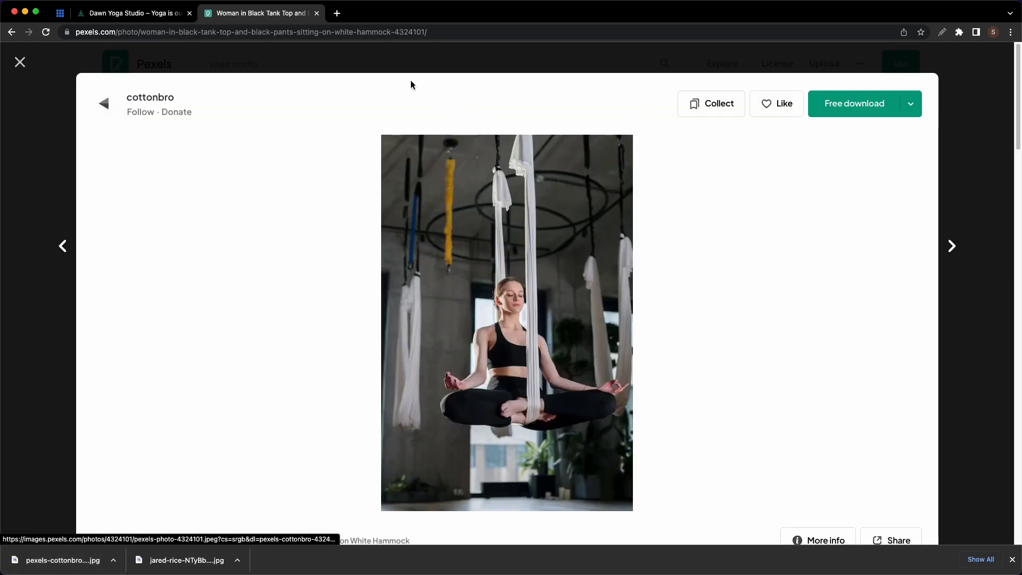
click(317, 14)
- Search Plugins > Add New for 'opti', then install and activate Optimole
mouse_move(69, 51)
click(38, 73)
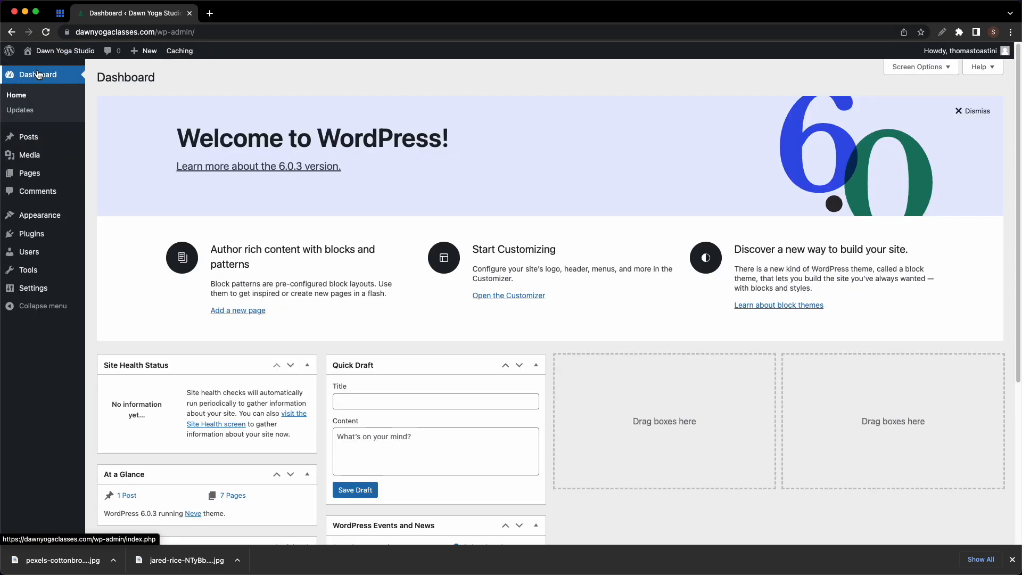
mouse_move(36, 235)
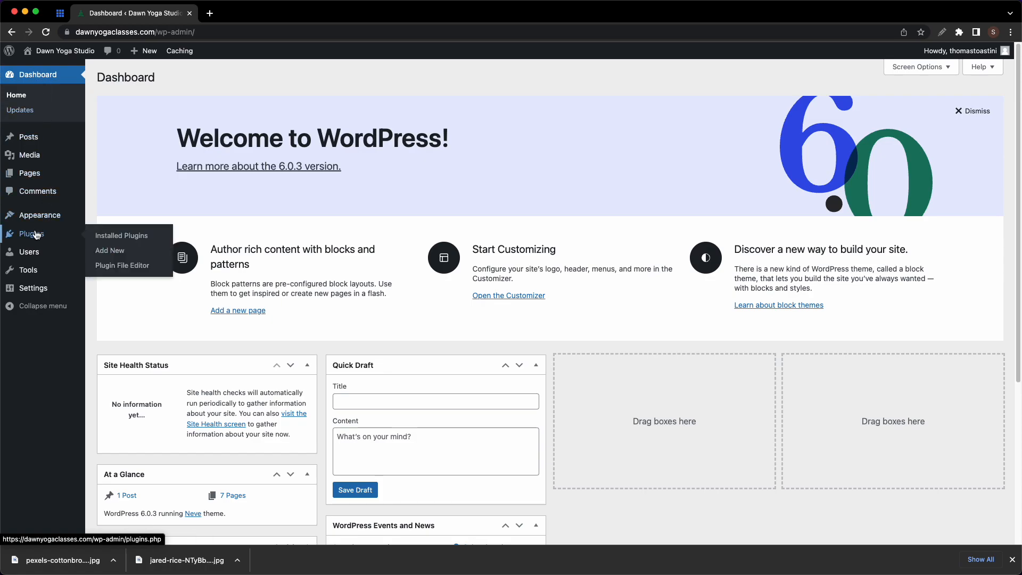
click(103, 251)
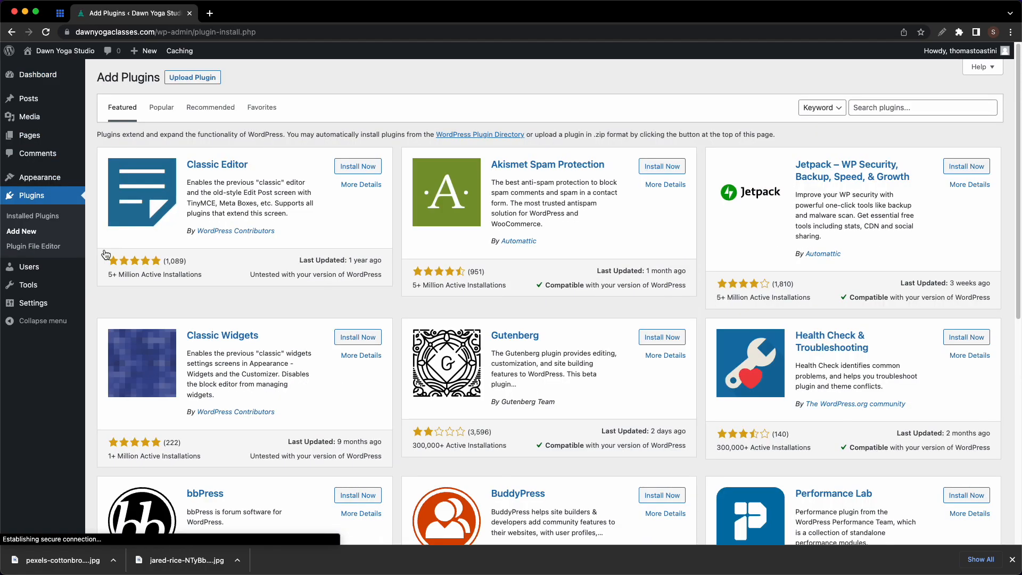
click(859, 109)
text(optimole)
key(Return)
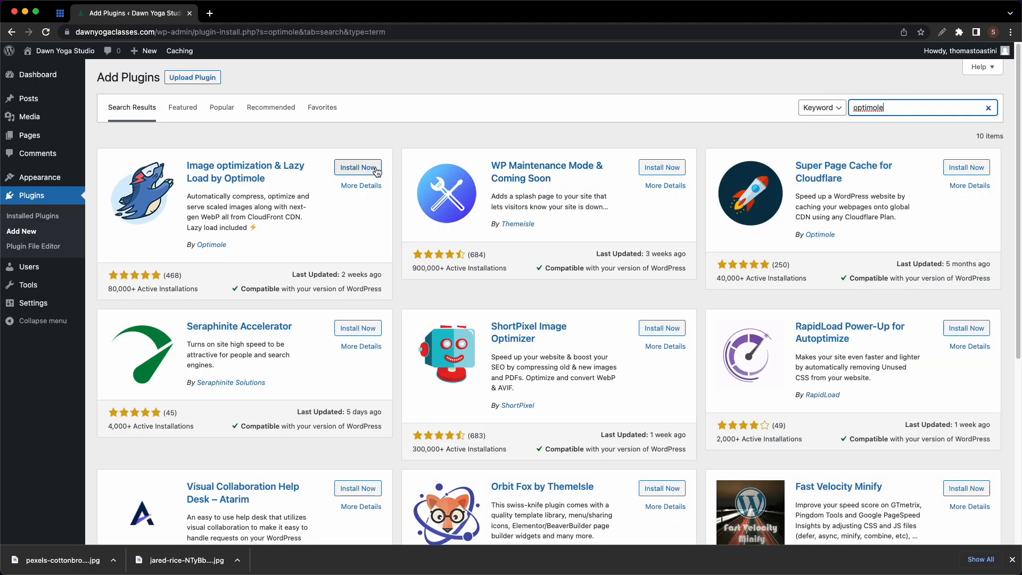
click(358, 167)
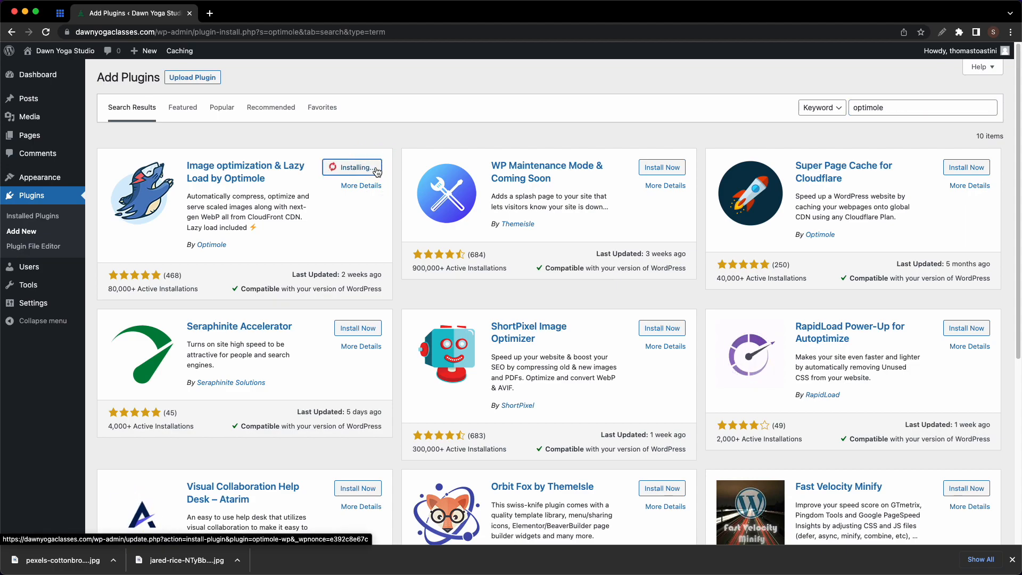
click(375, 171)
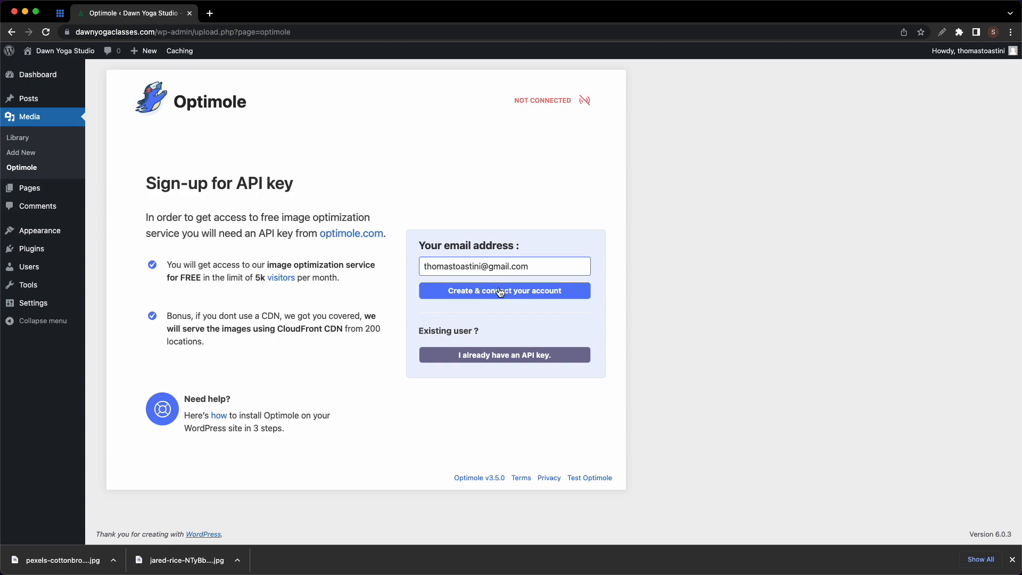
- Connect Optimole by pasting an existing API key into the API Key field
click(506, 356)
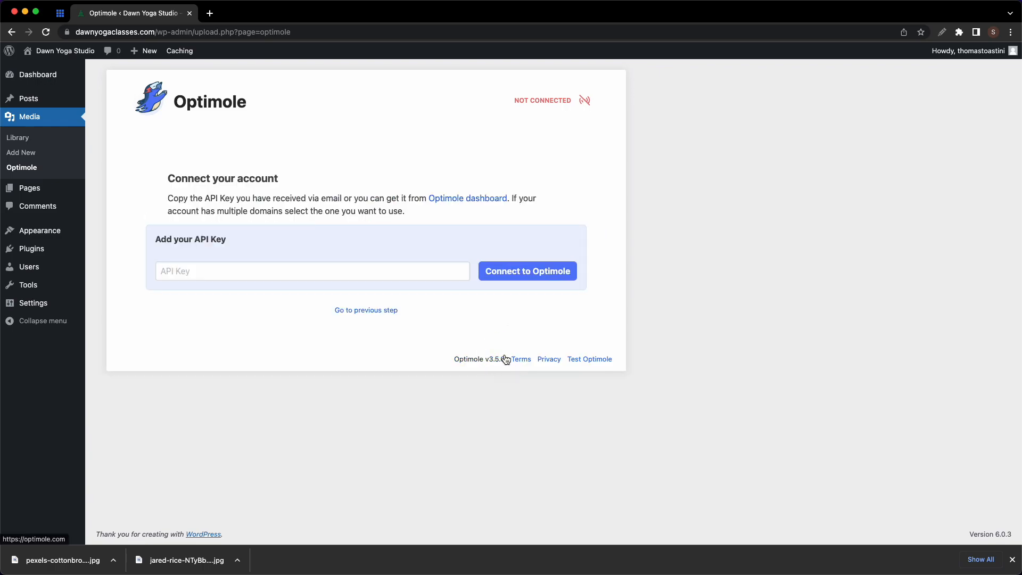
click(267, 270)
key(super+v)
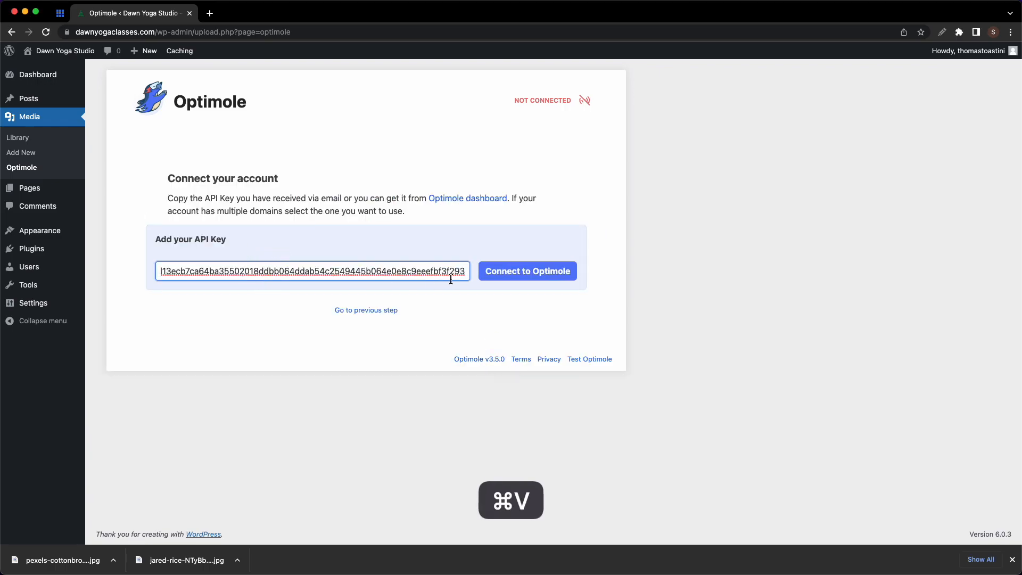
click(525, 272)
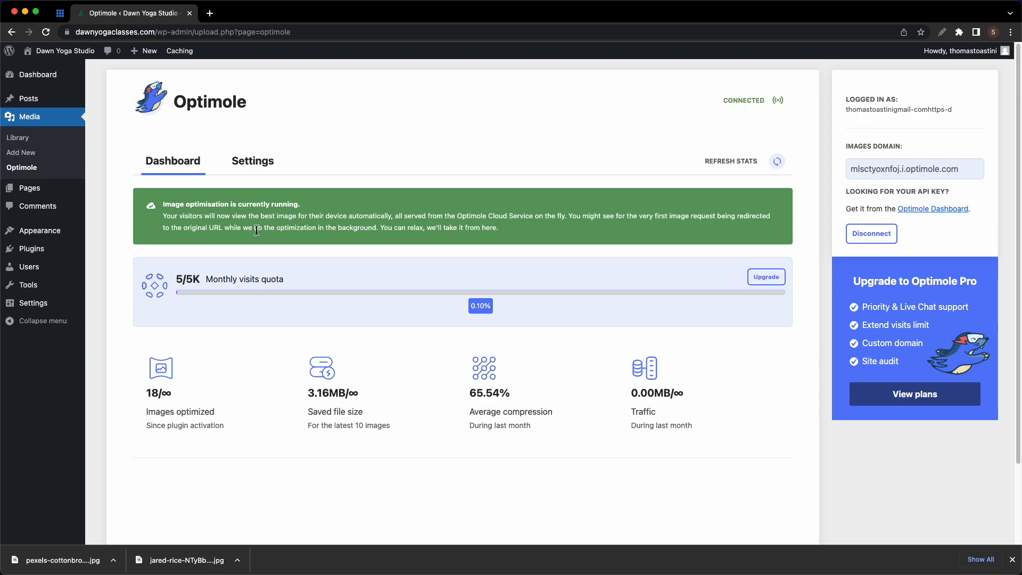
- Look through Optimole's Settings, expanding and collapsing the advanced optimization options
scroll(257, 230, down, 3)
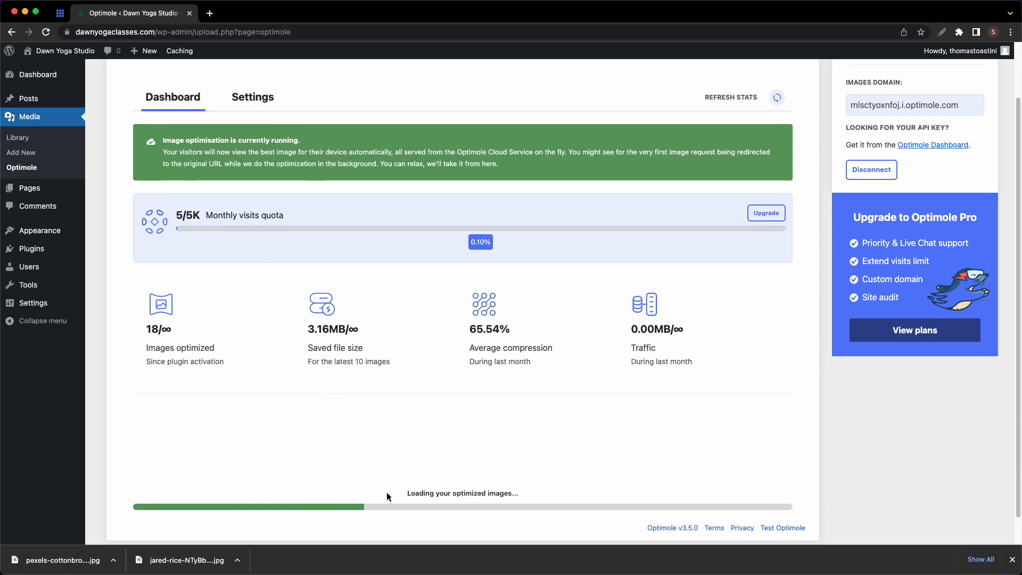
scroll(315, 327, up, 3)
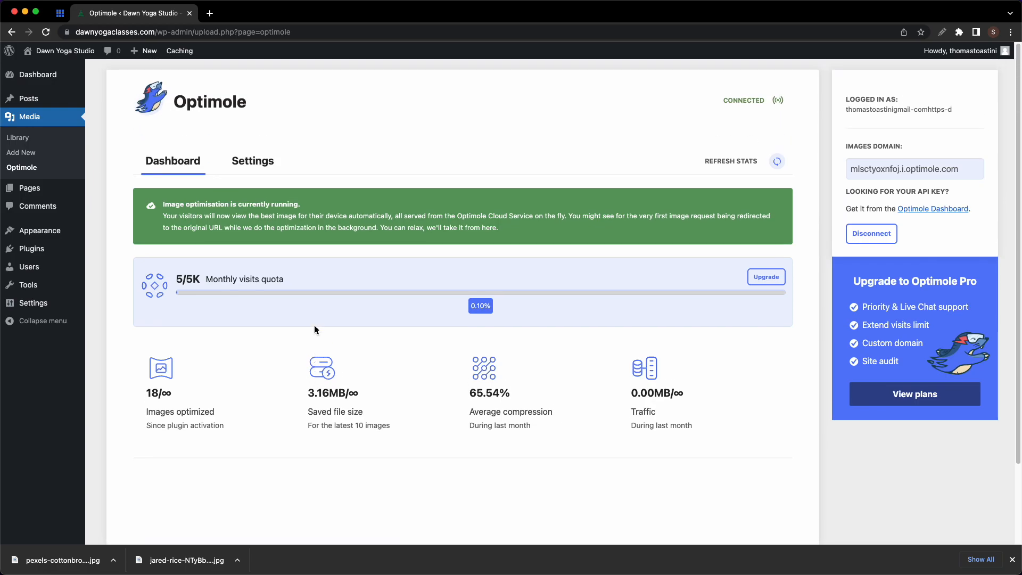
click(249, 170)
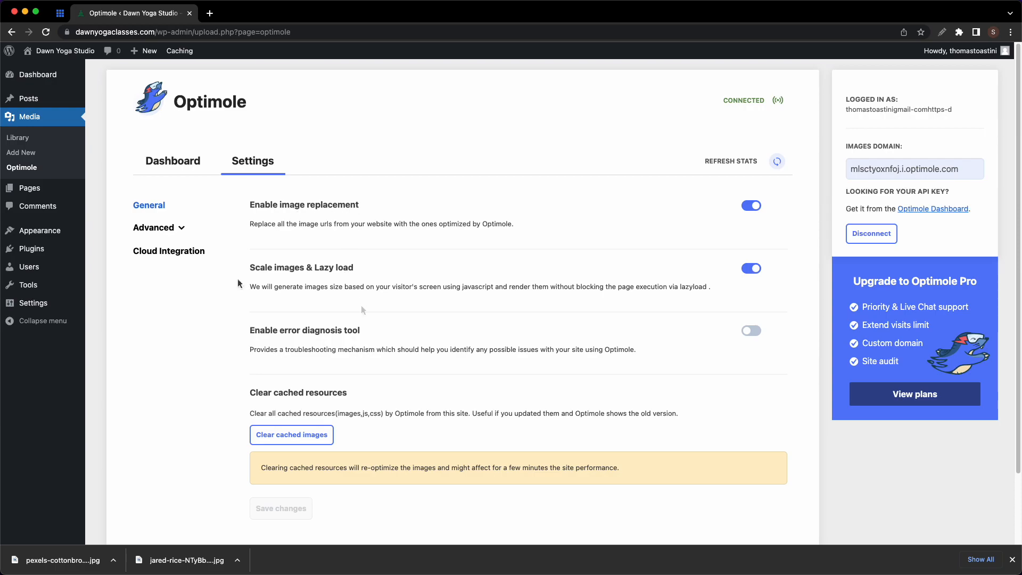
click(181, 233)
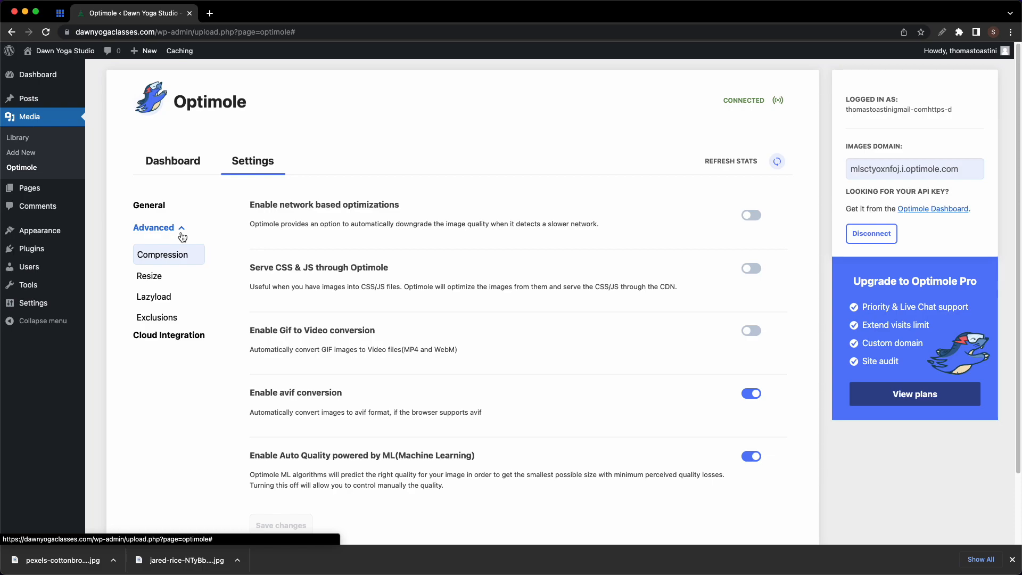
click(182, 234)
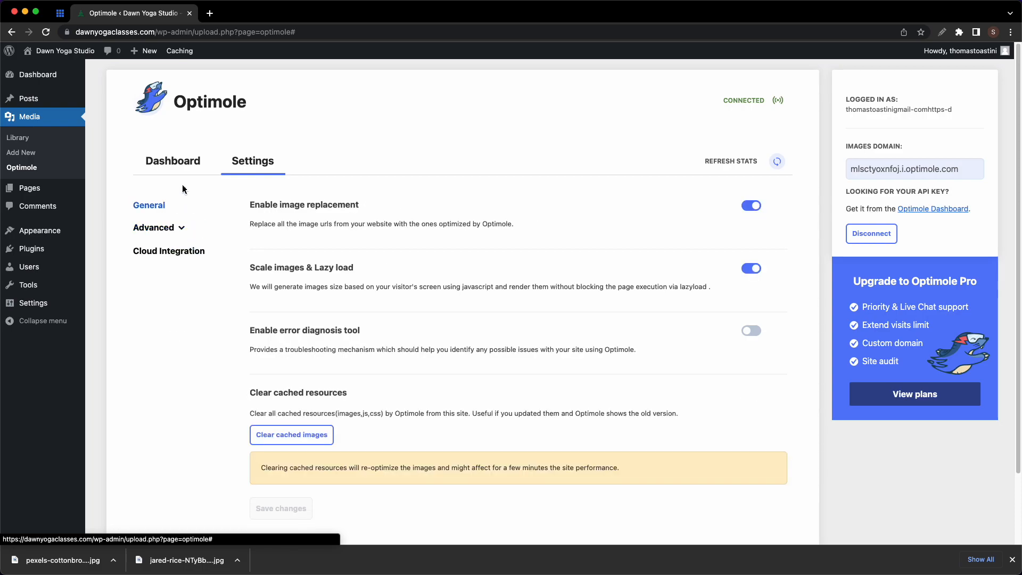
- Return to the Optimole dashboard's optimized-image savings and bring up the Visit Site link menu
click(185, 168)
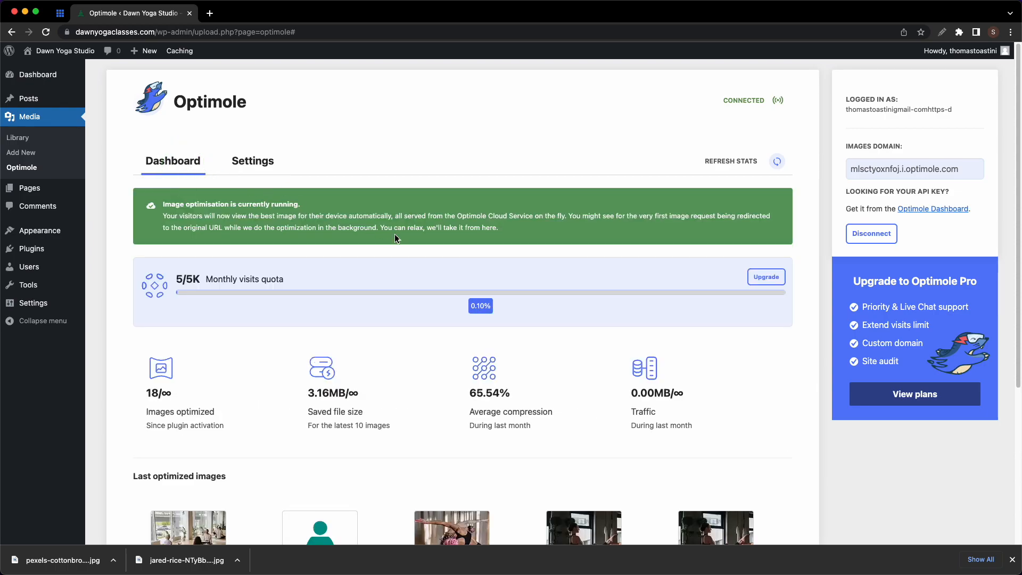
scroll(395, 239, down, 3)
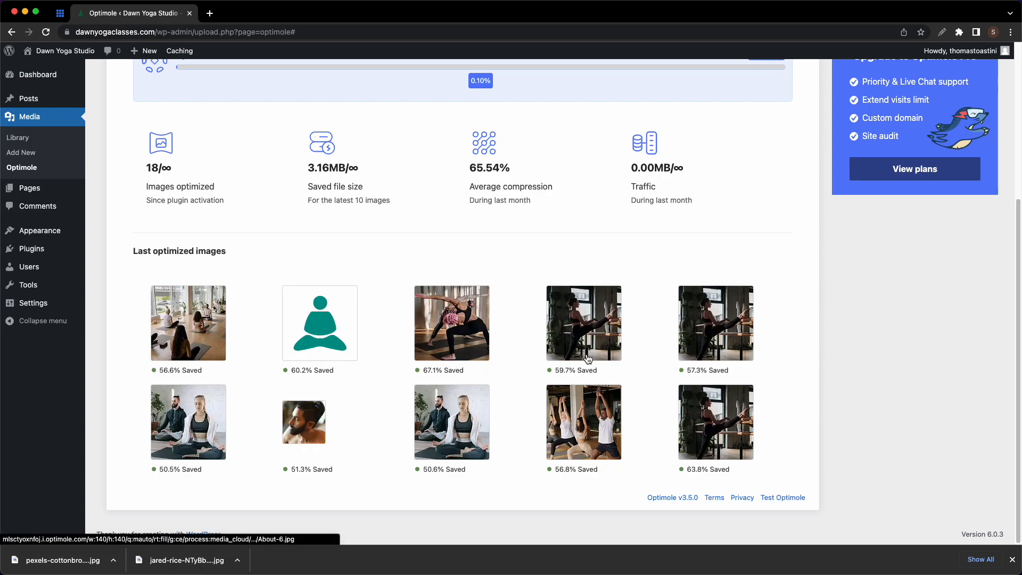
mouse_move(71, 55)
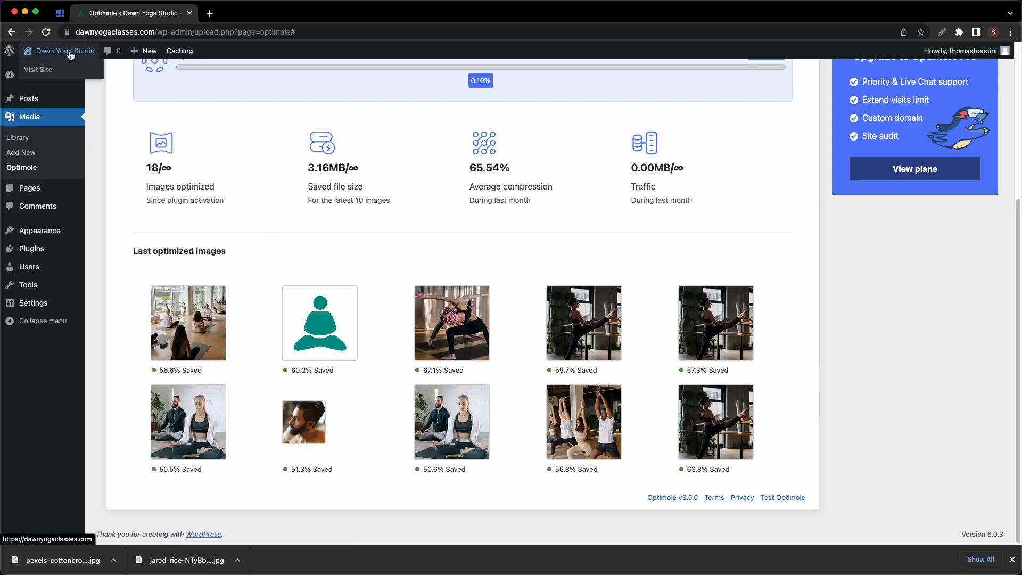
right_click(43, 77)
- Open the live Dawn Yoga home page in a new tab and scroll through it back to the hero
click(53, 73)
click(253, 16)
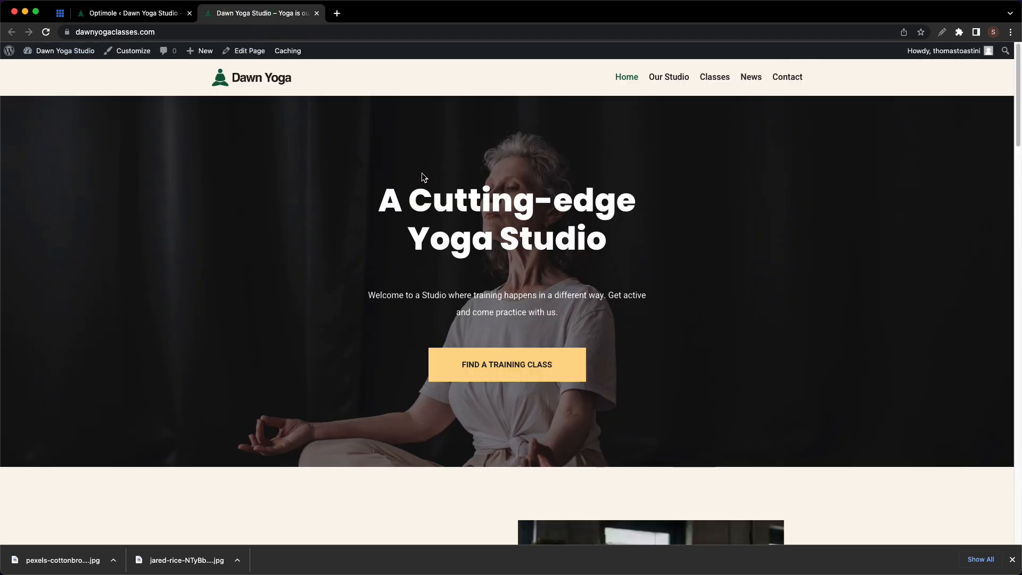
scroll(423, 176, down, 8)
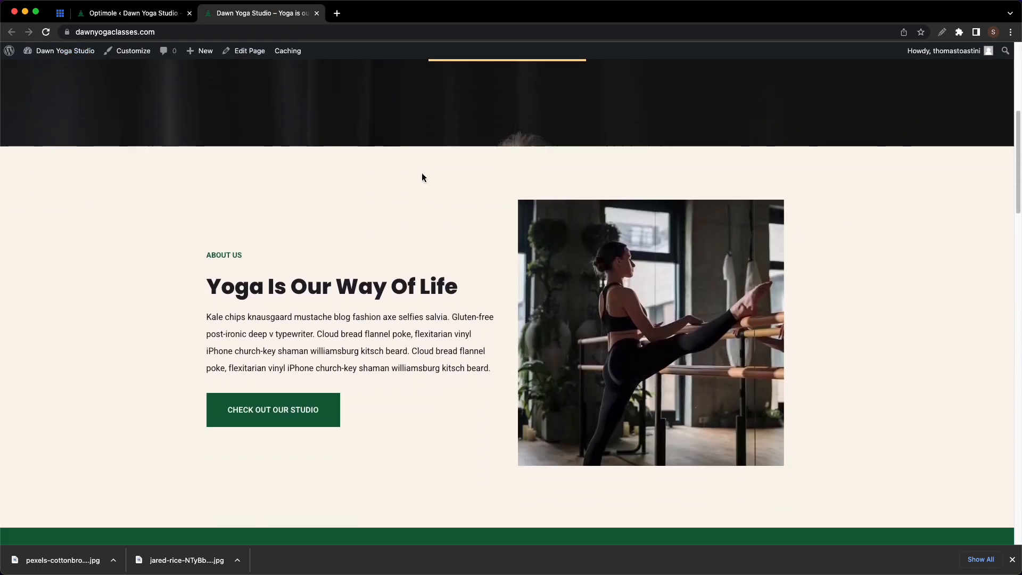
scroll(422, 173, down, 6)
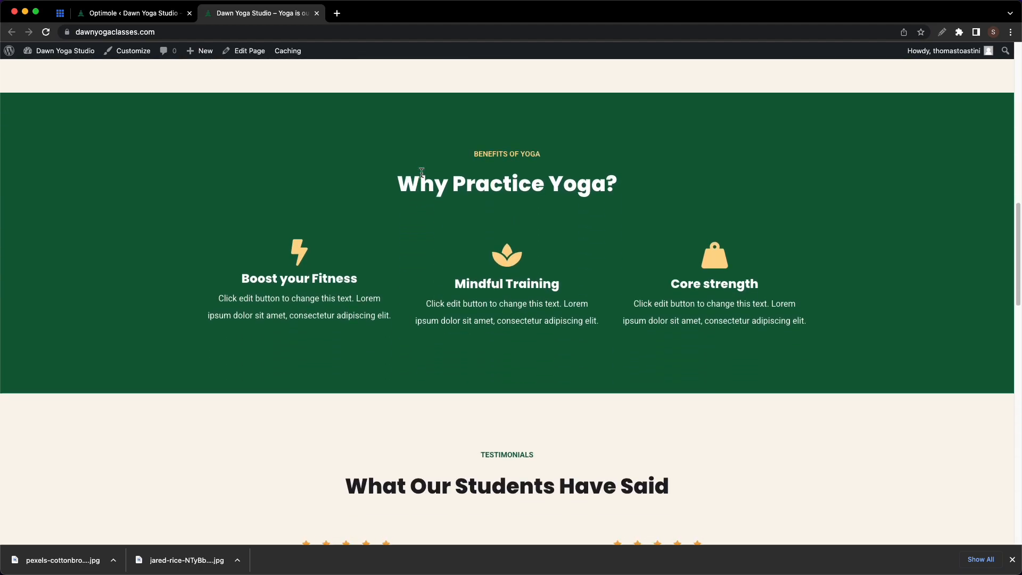
scroll(421, 172, up, 8)
scroll(422, 172, up, 6)
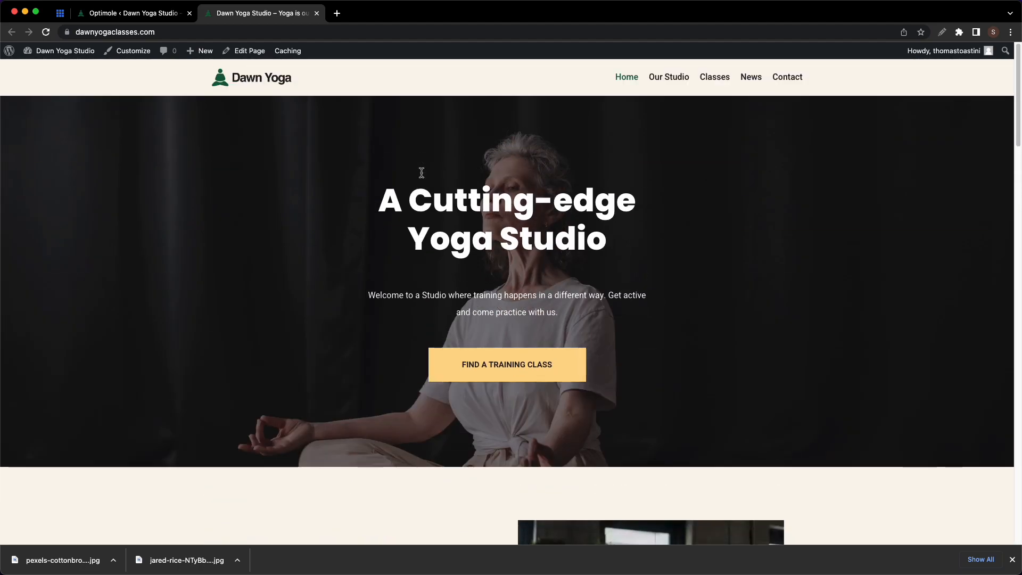